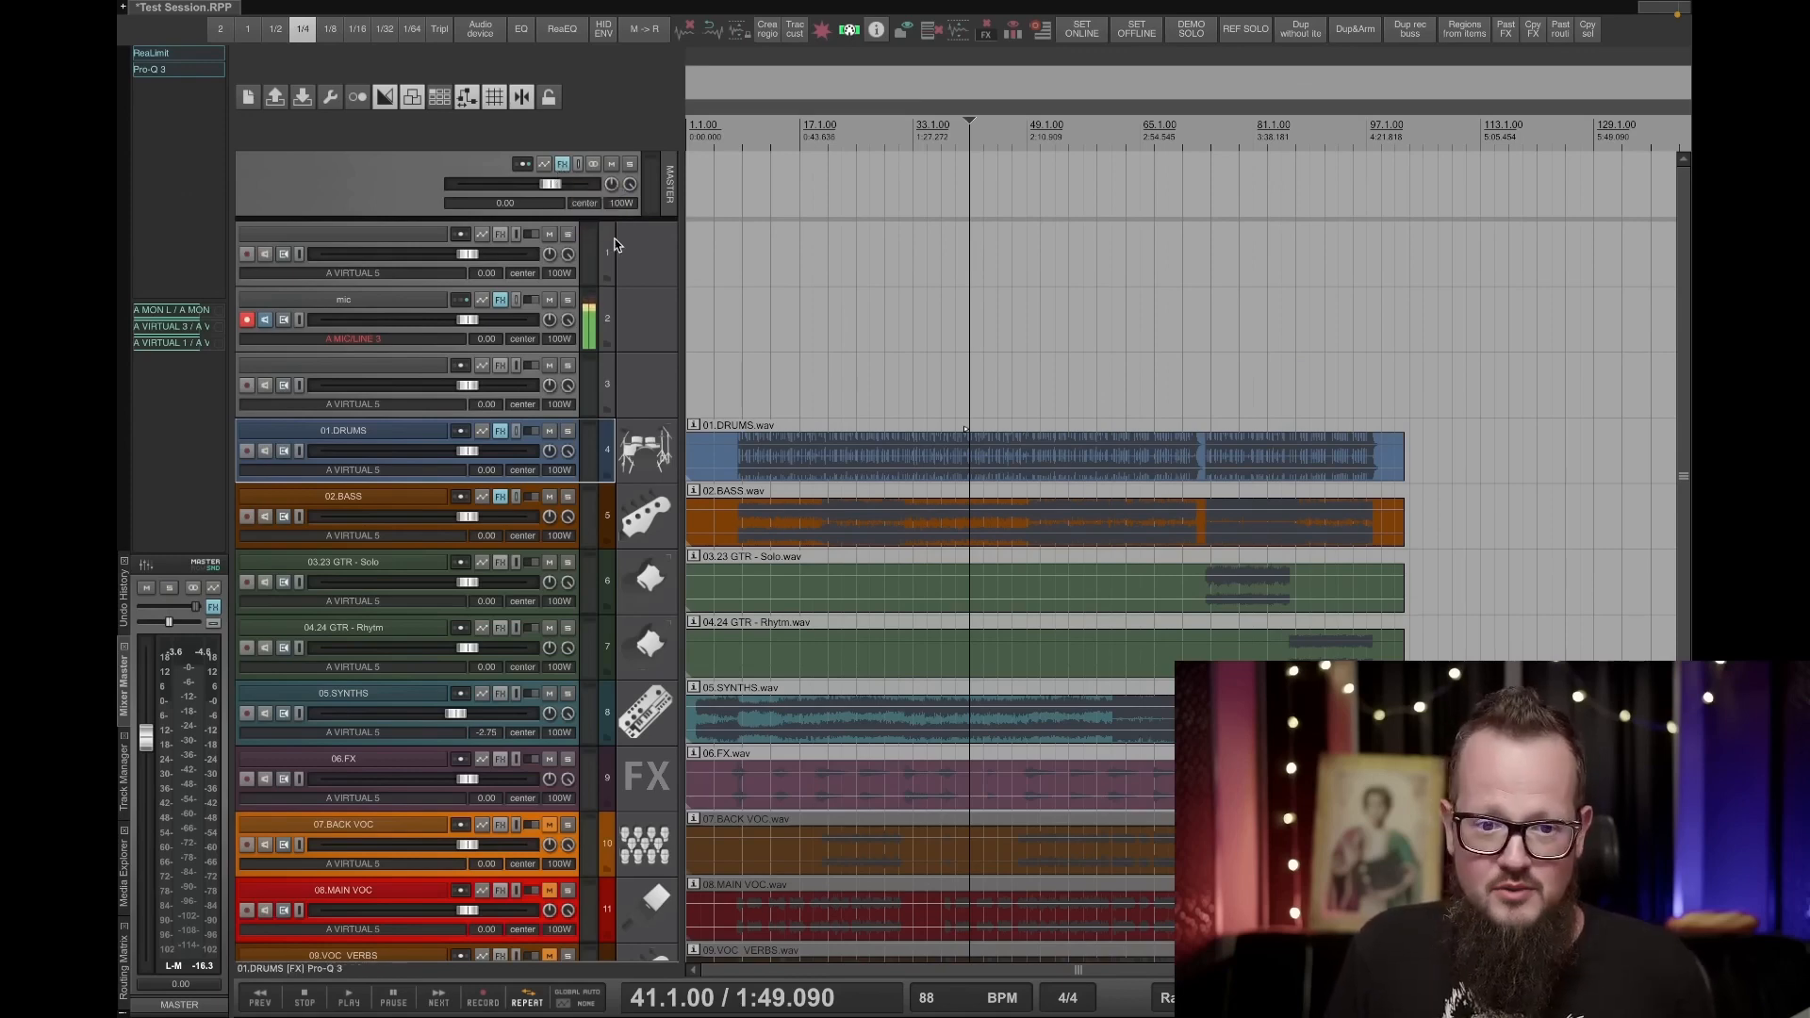
Insert a second Pro-Q 3 on the 01.DRUMS track and remove the first instance from its effects chain.
{"action": "left_click", "coordinate": [522, 29]}
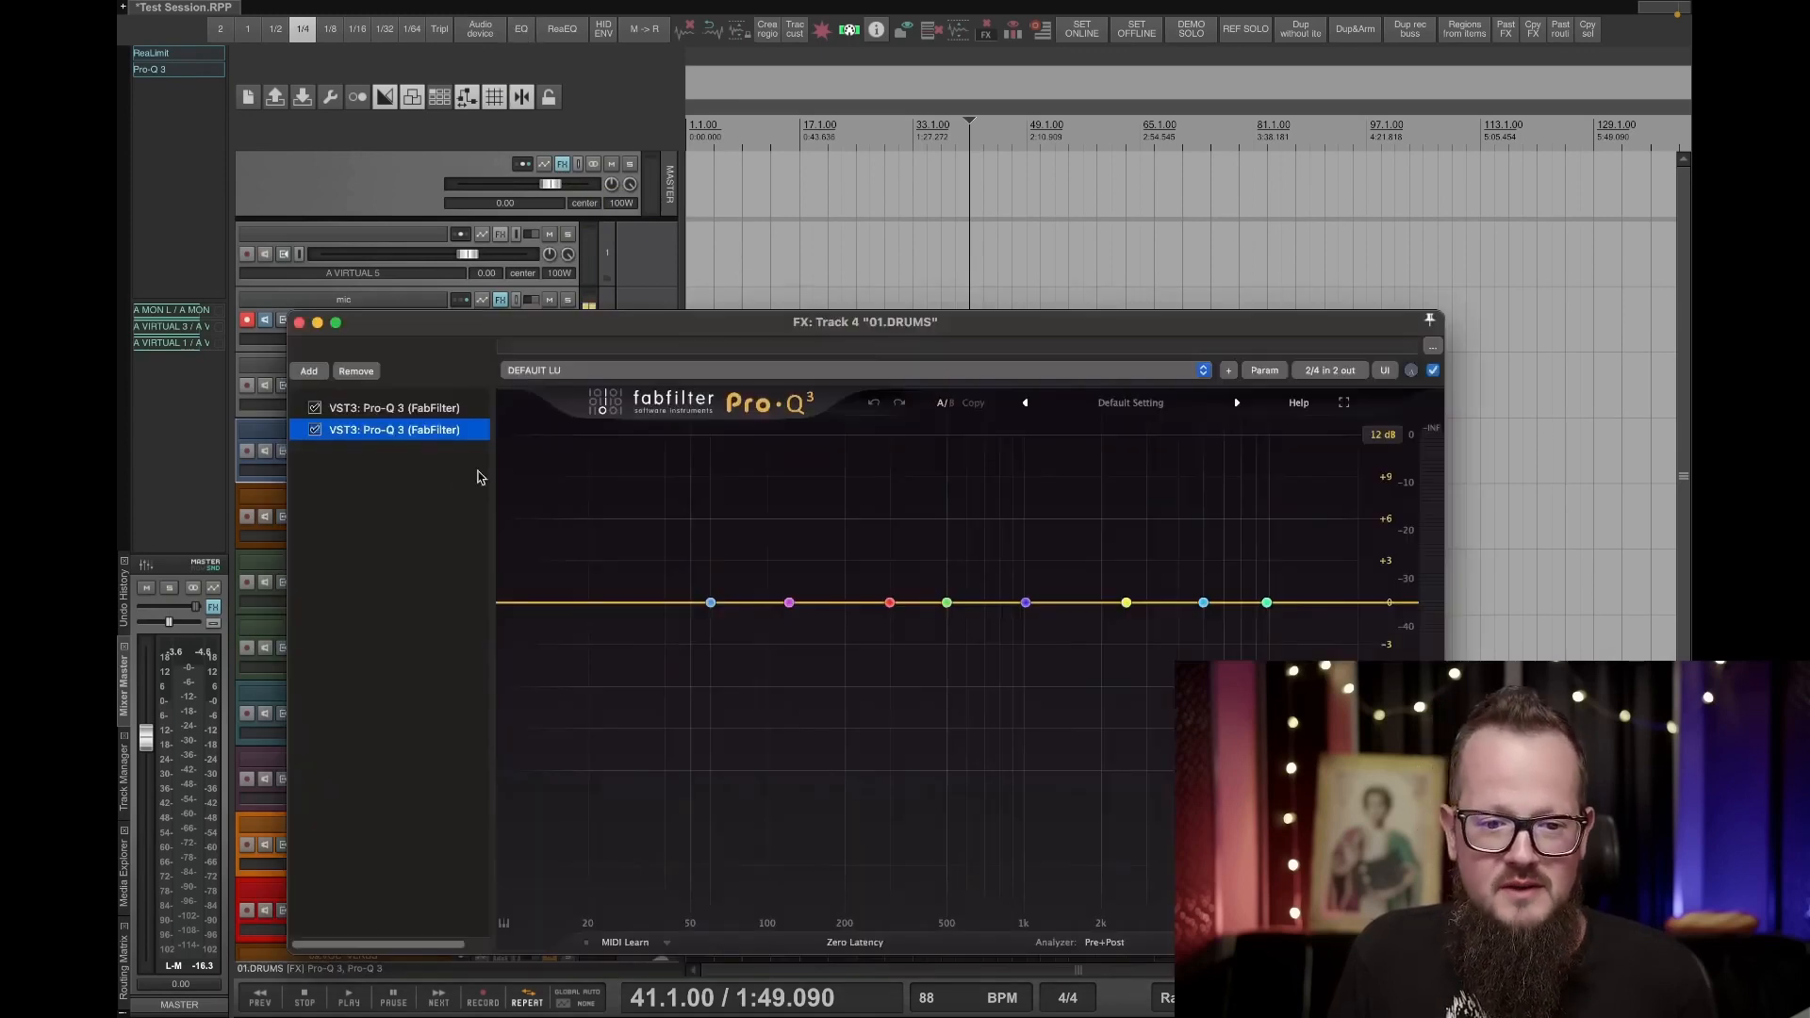
{"action": "left_click", "coordinate": [394, 408]}
{"action": "left_click", "coordinate": [356, 370]}
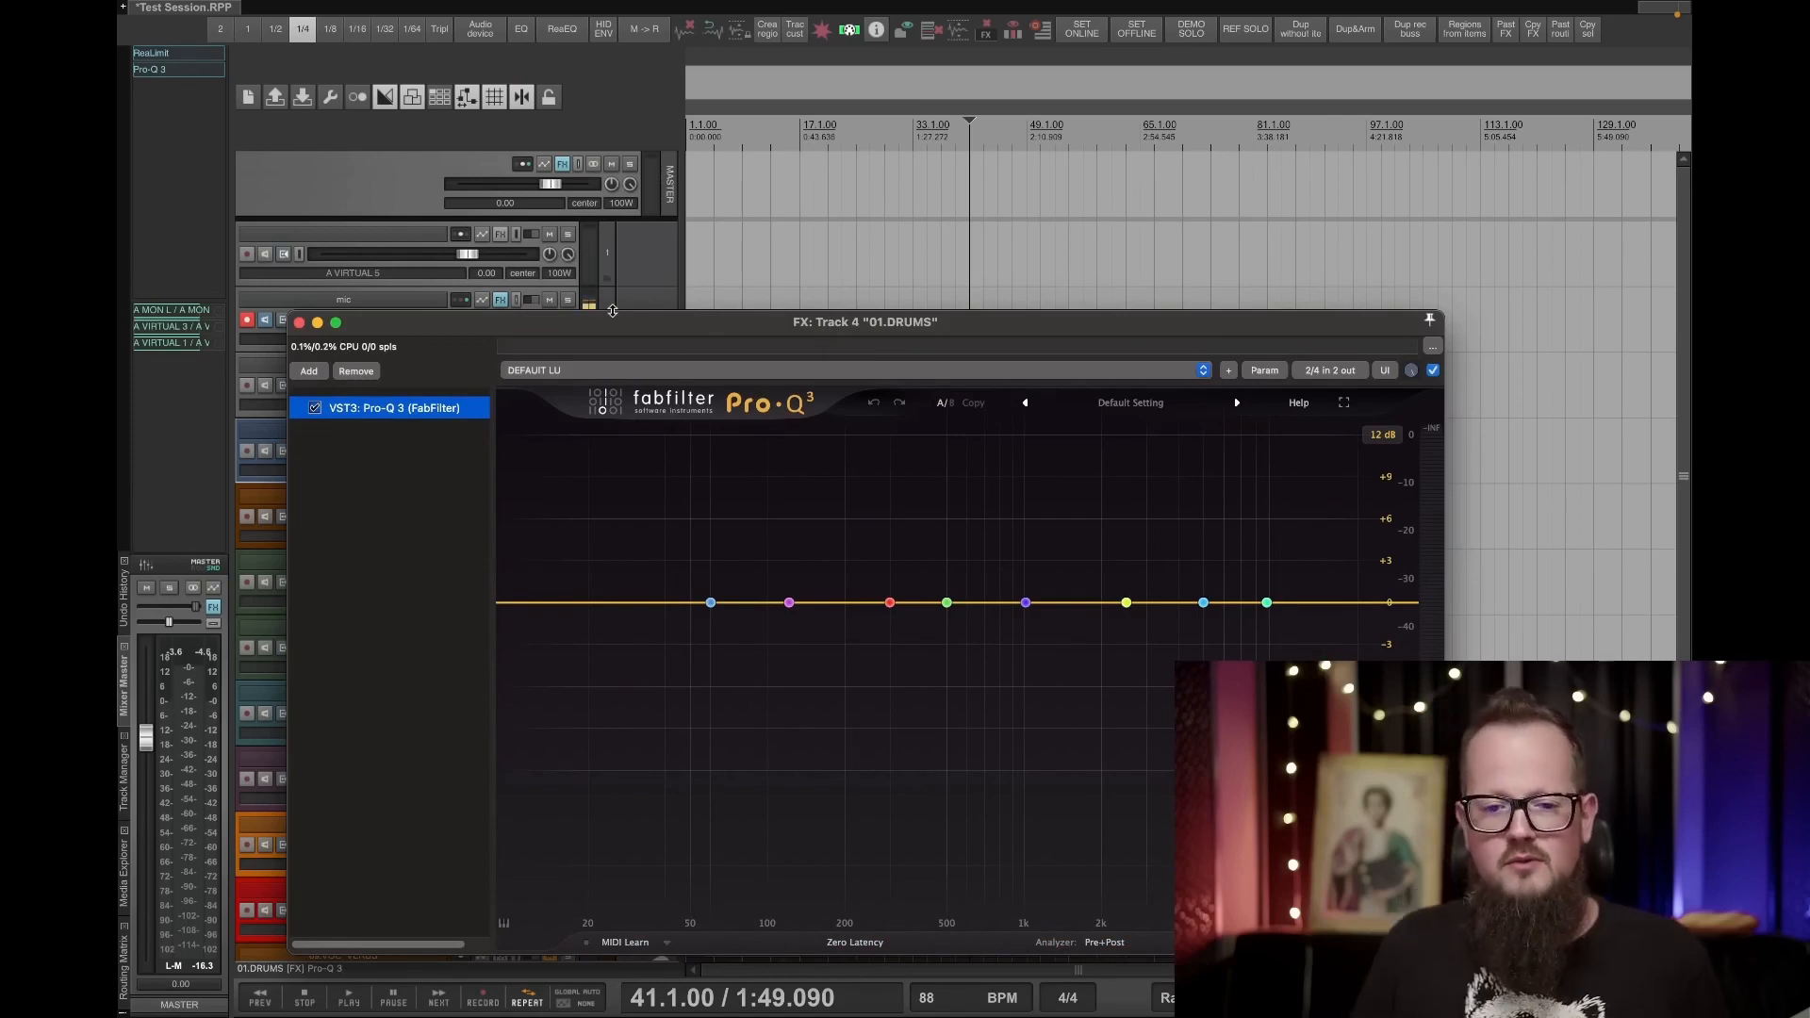
Load the Default Setting preset into the remaining Pro-Q 3, and remove the plug-in from the 01.DRUMS track.
{"action": "left_click", "coordinate": [1145, 405]}
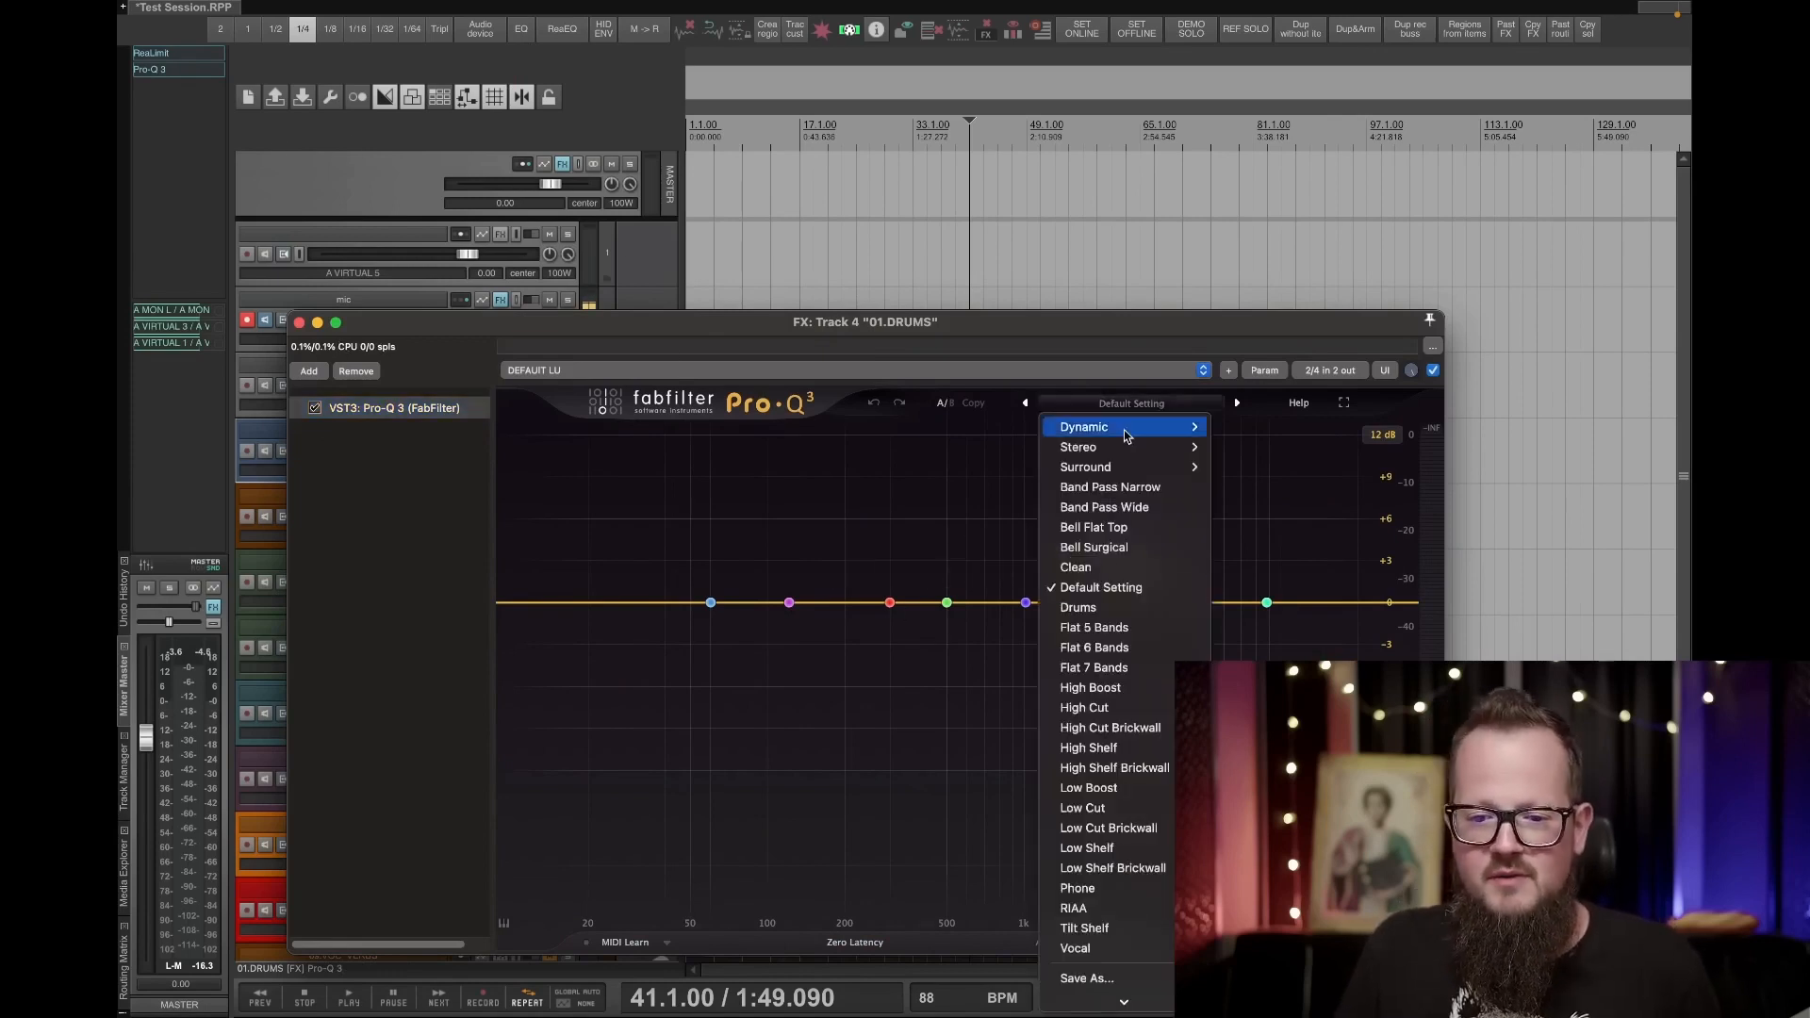
{"action": "left_click", "coordinate": [1115, 588]}
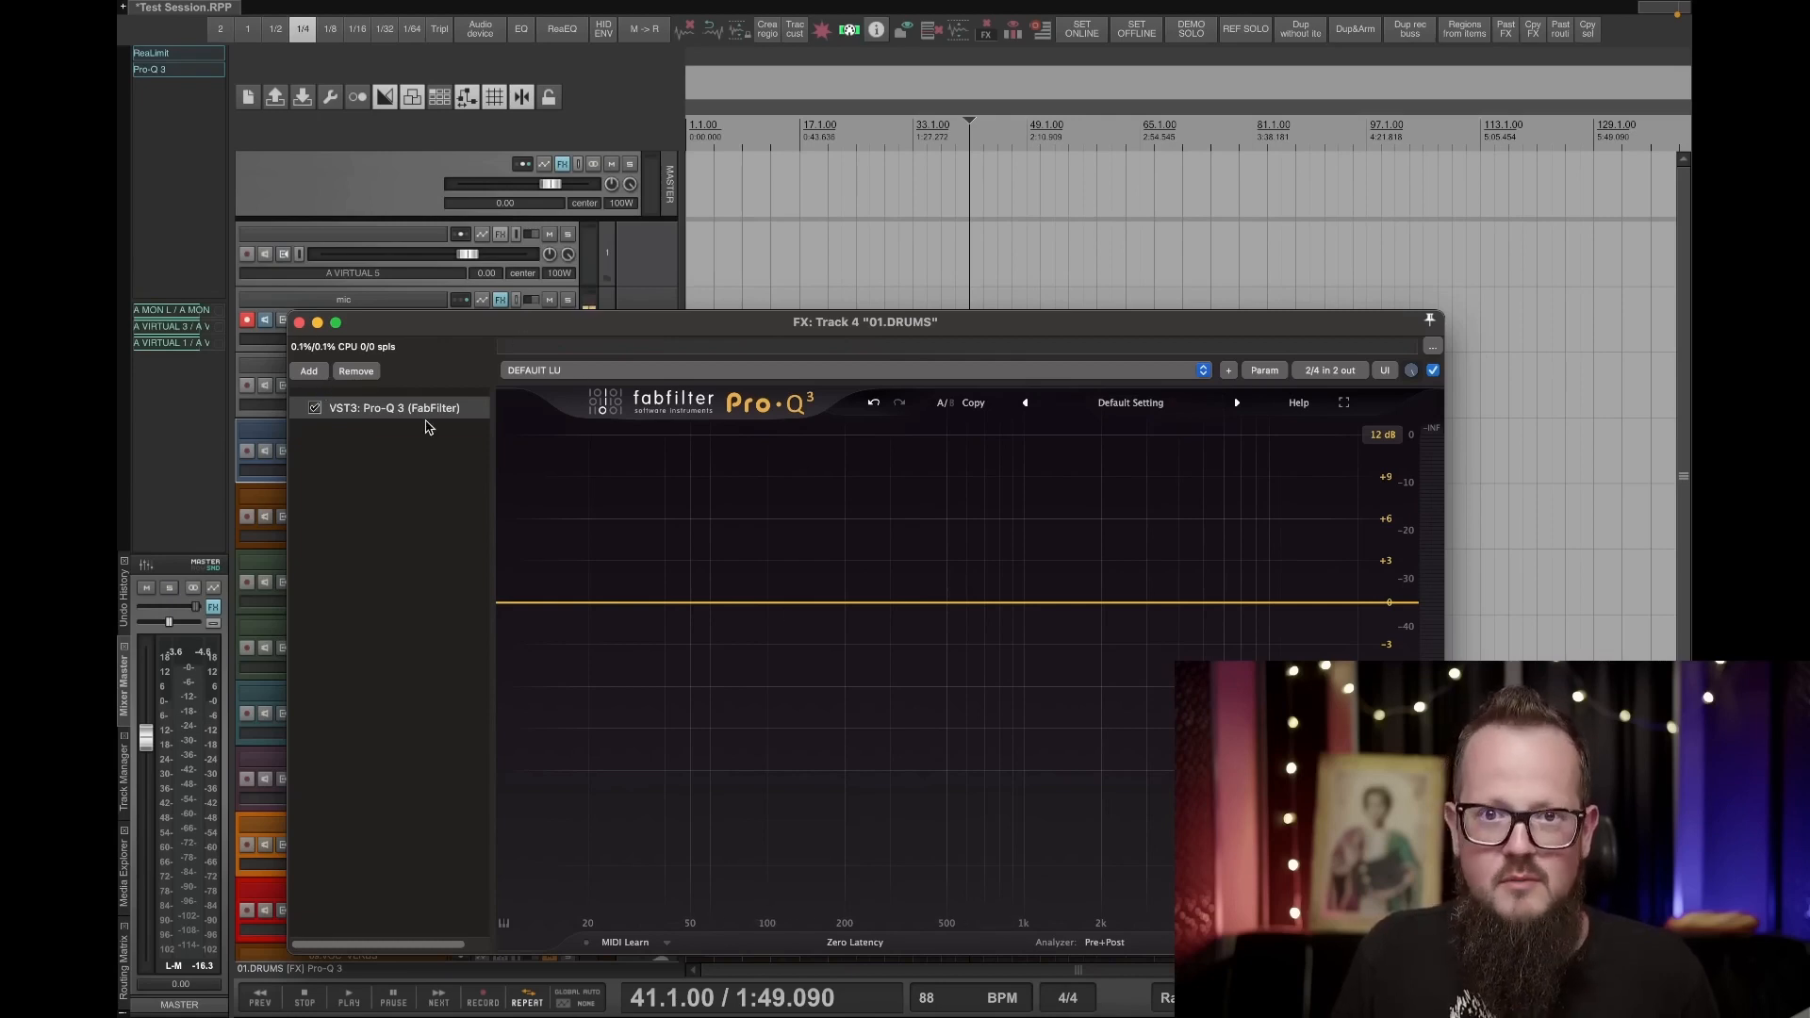
{"action": "left_click", "coordinate": [368, 371]}
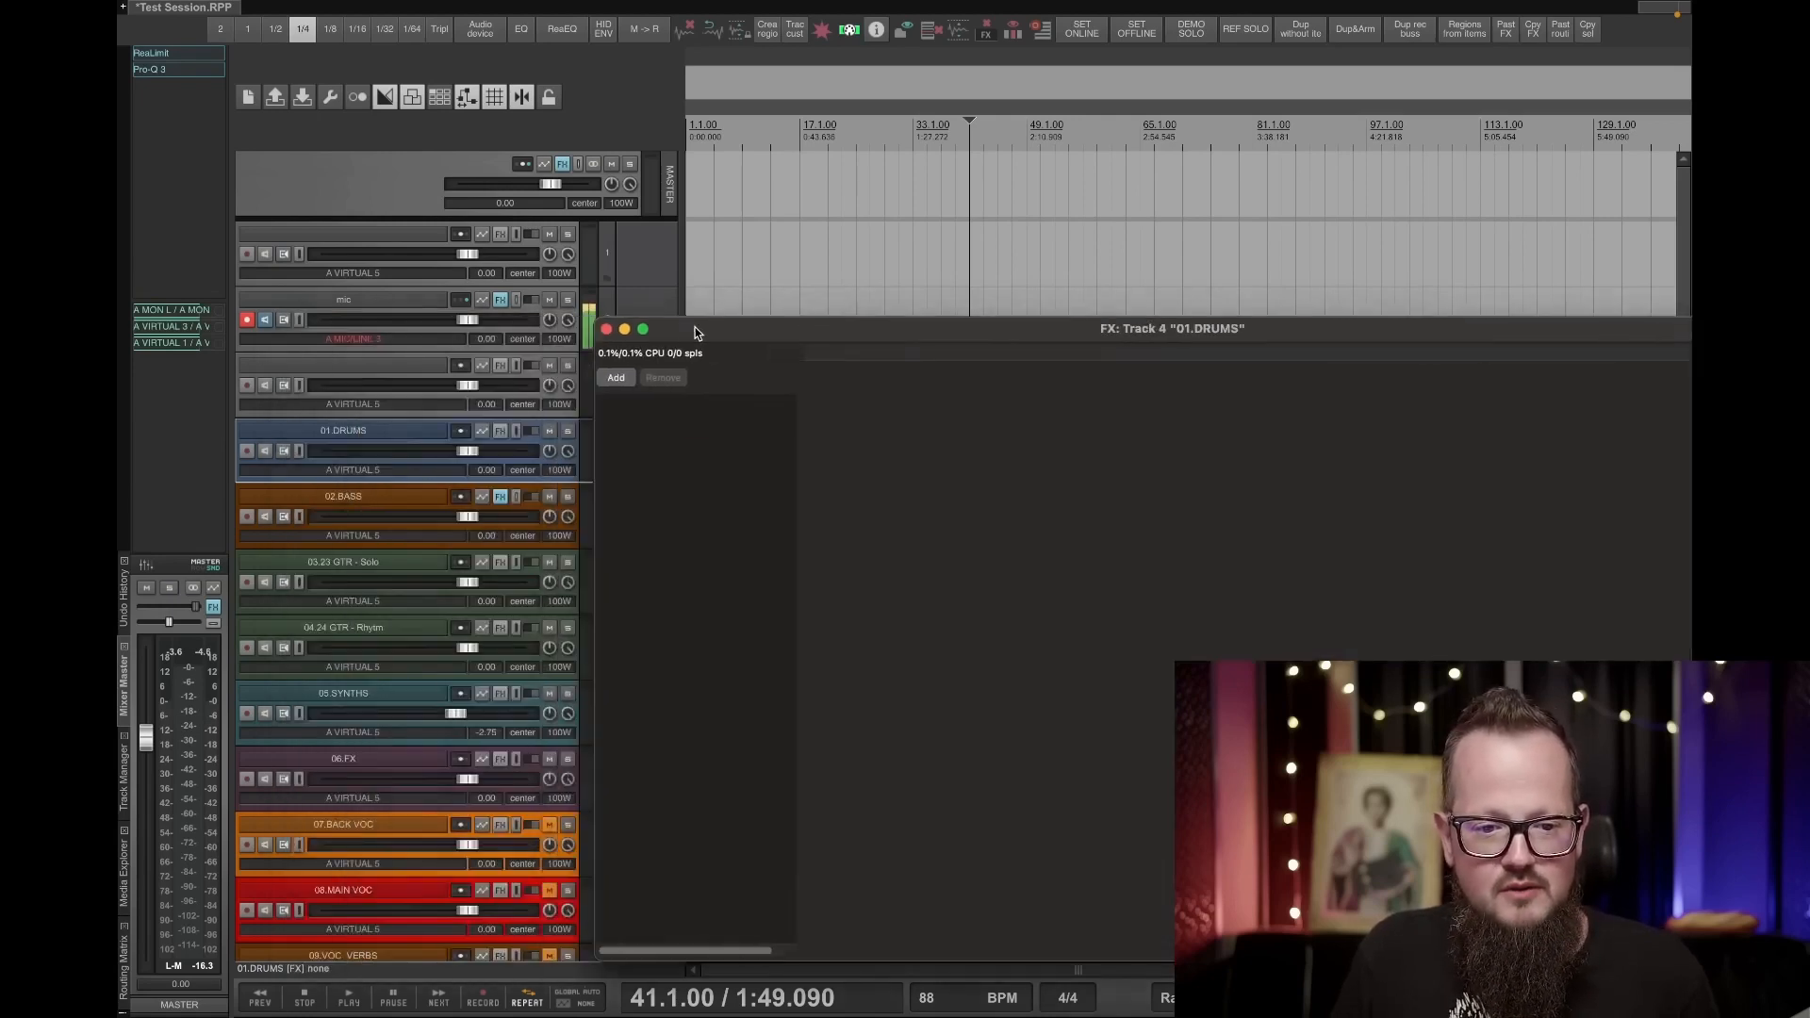
Insert a fresh Pro-Q 3 on the 01.DRUMS track and review the preset-saving options for its effects window.
{"action": "left_click", "coordinate": [521, 28]}
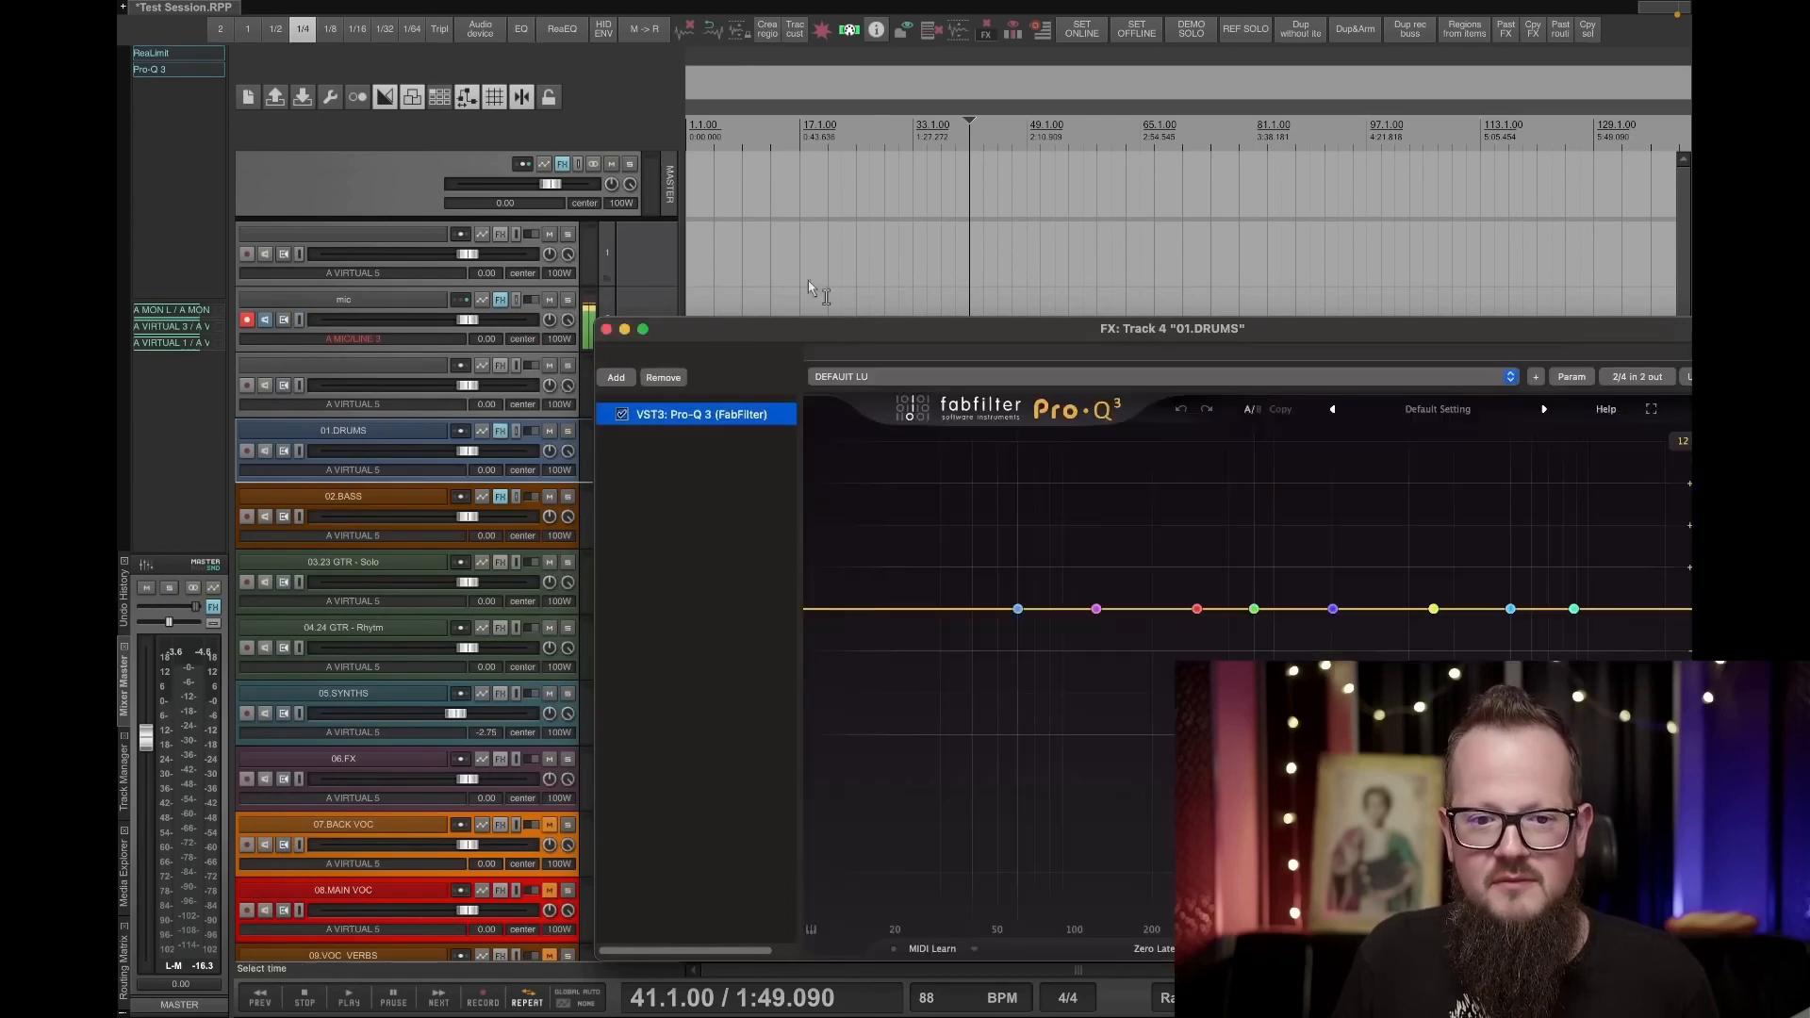
{"action": "left_click_drag", "start_coordinate": [850, 326], "coordinate": [569, 201]}
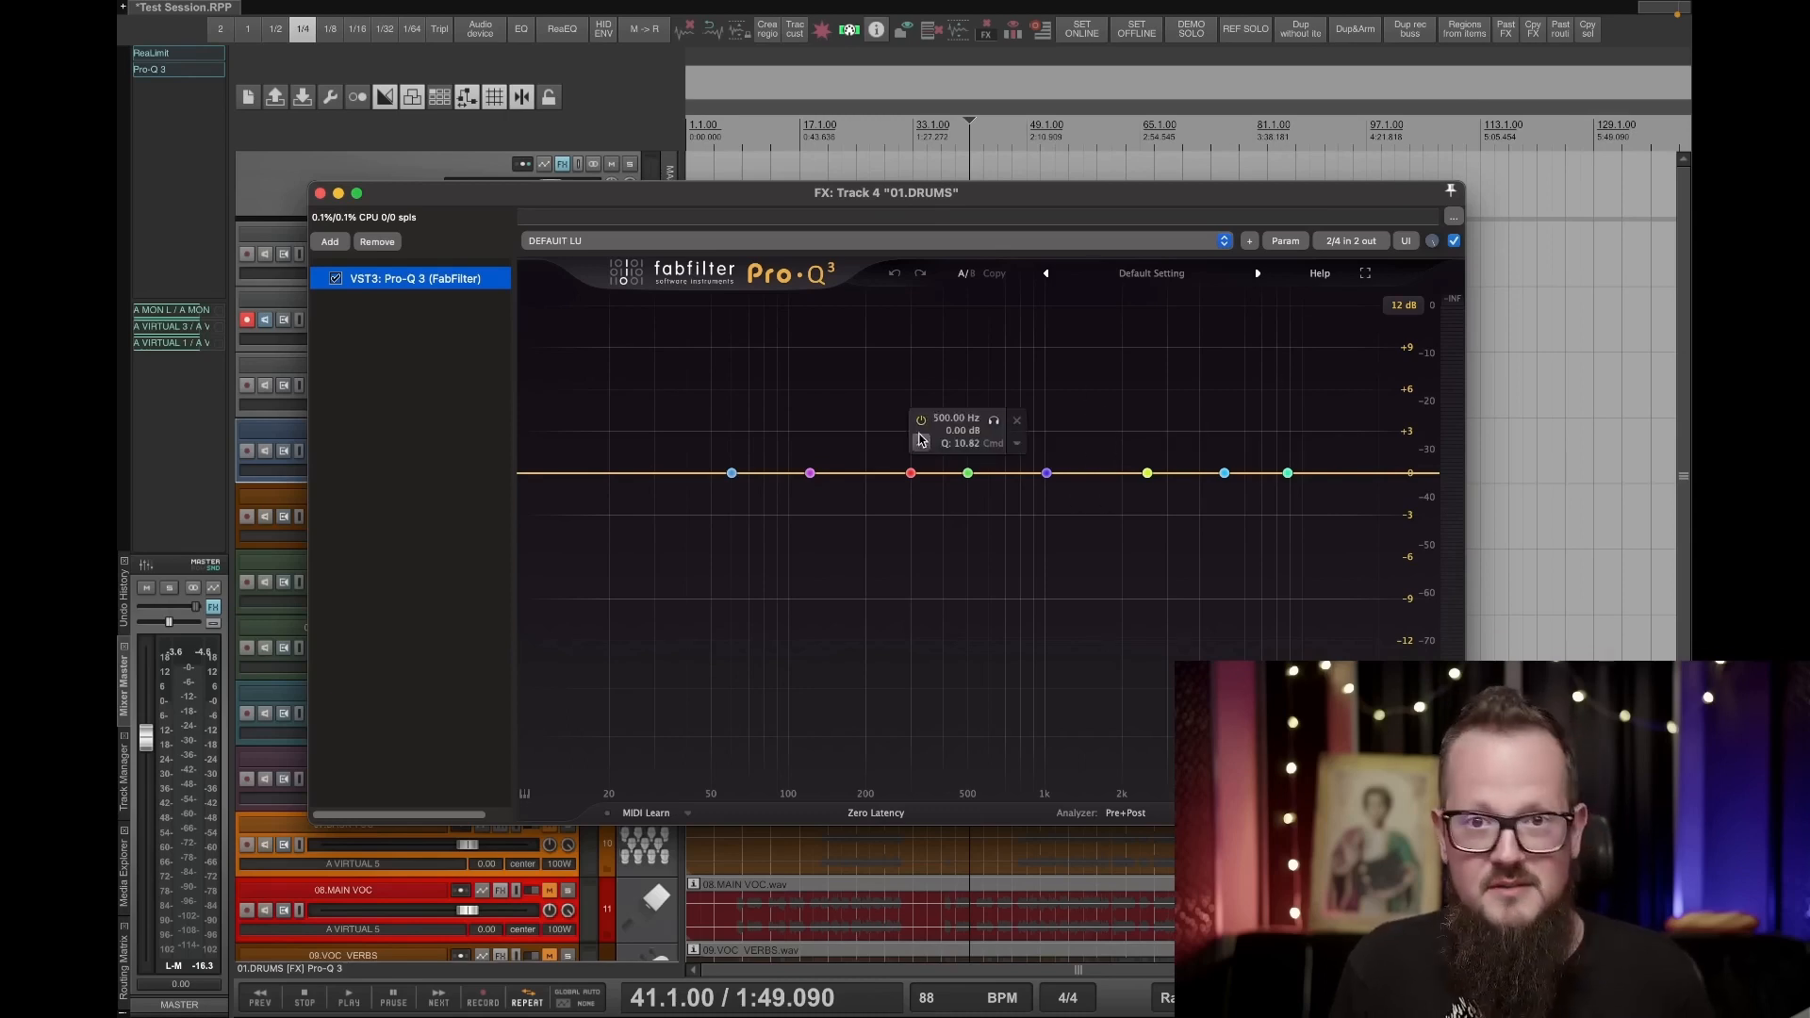
{"action": "mouse_move", "coordinate": [920, 439]}
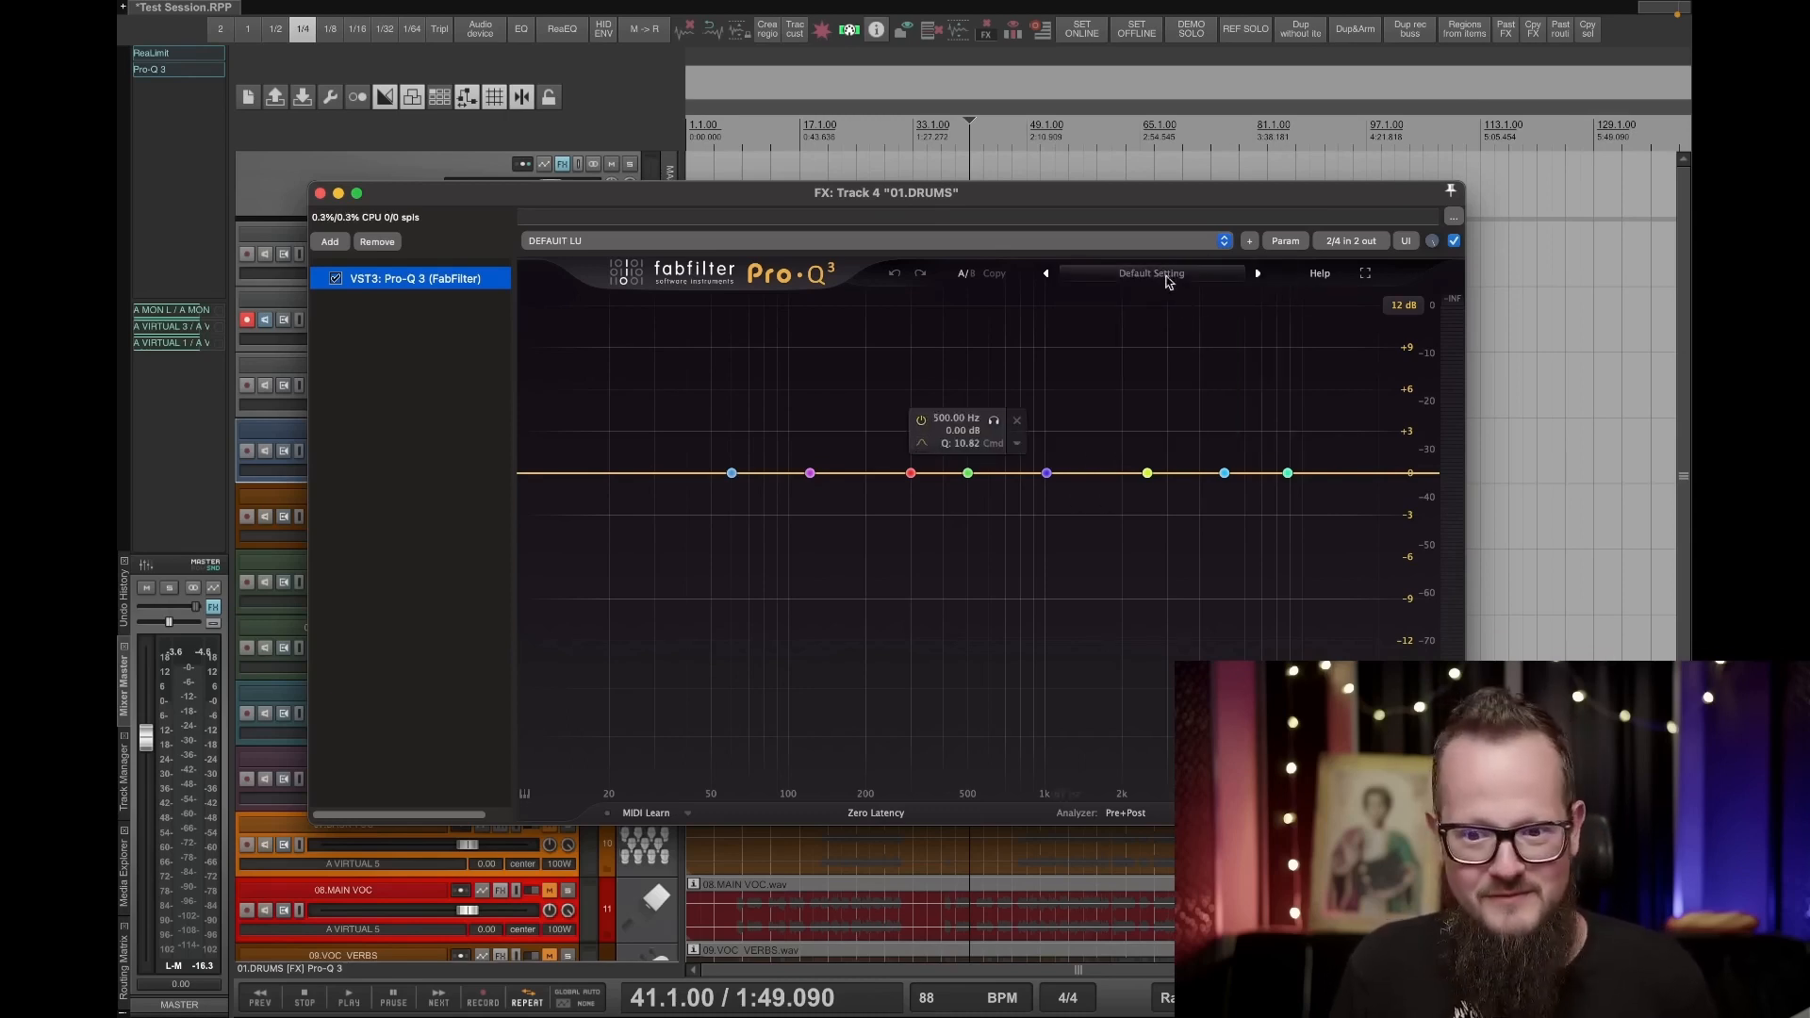
{"action": "left_click", "coordinate": [1249, 242]}
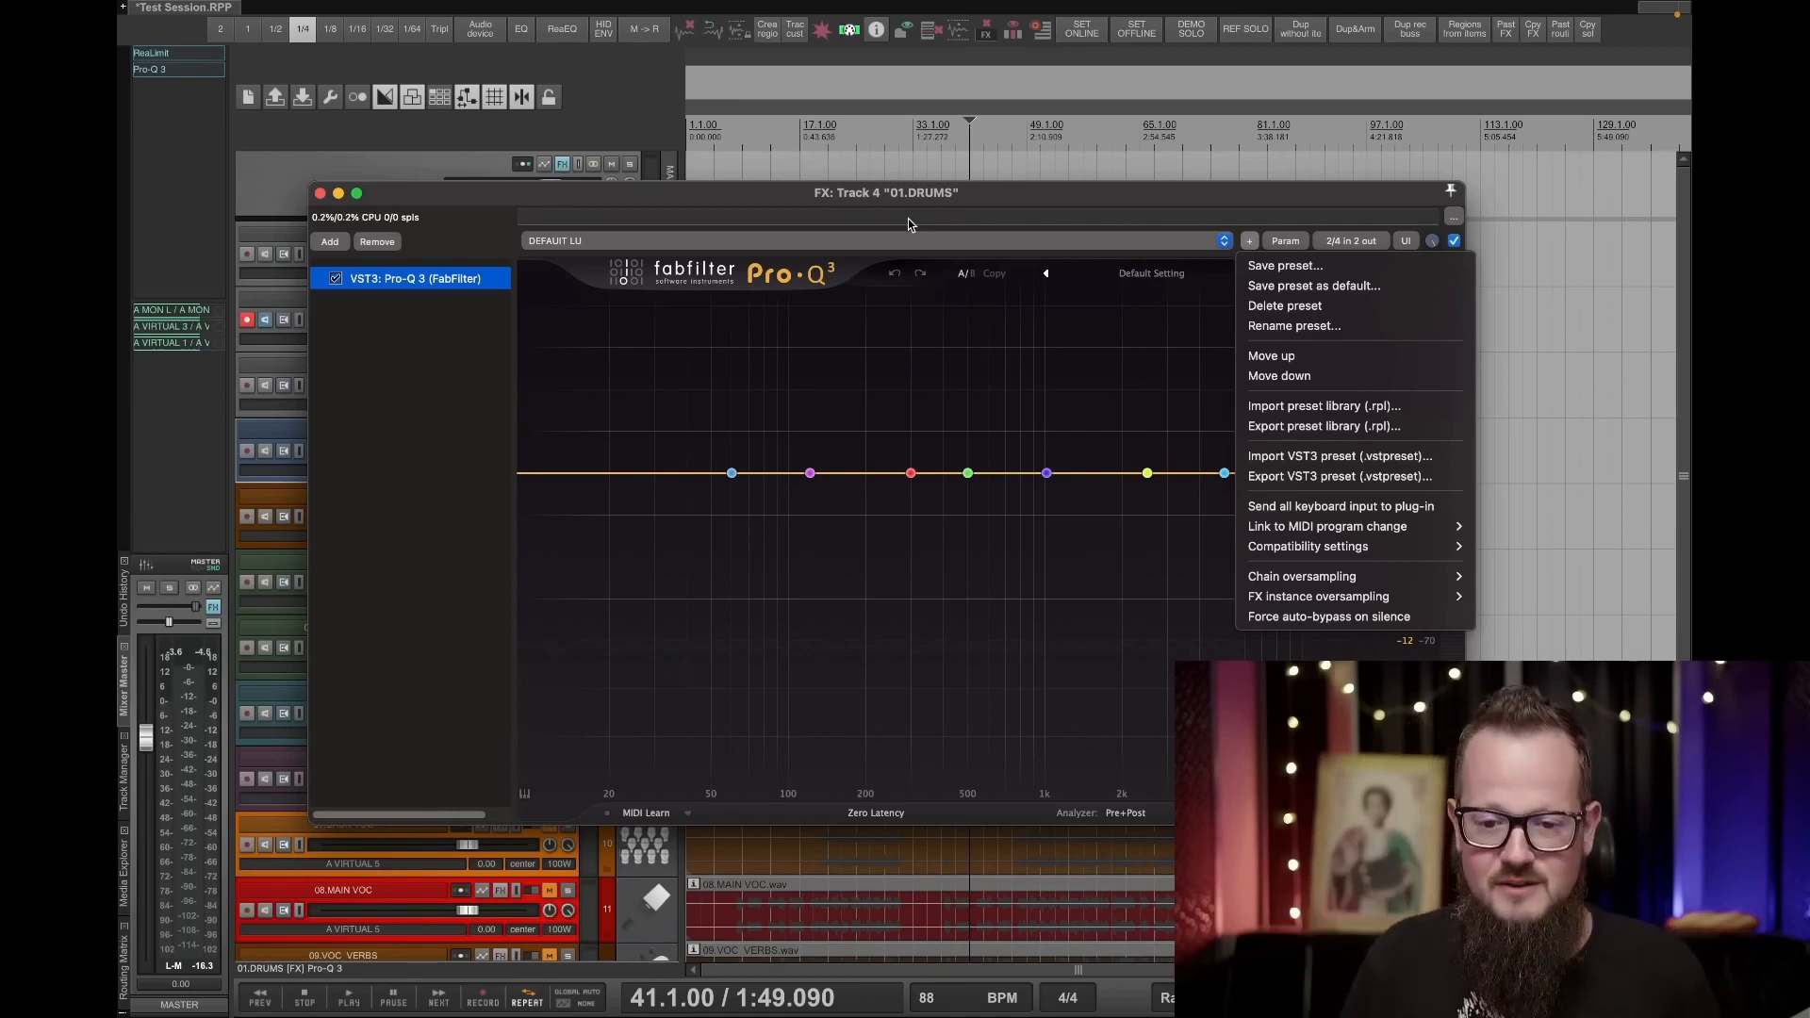
{"action": "left_click", "coordinate": [847, 198]}
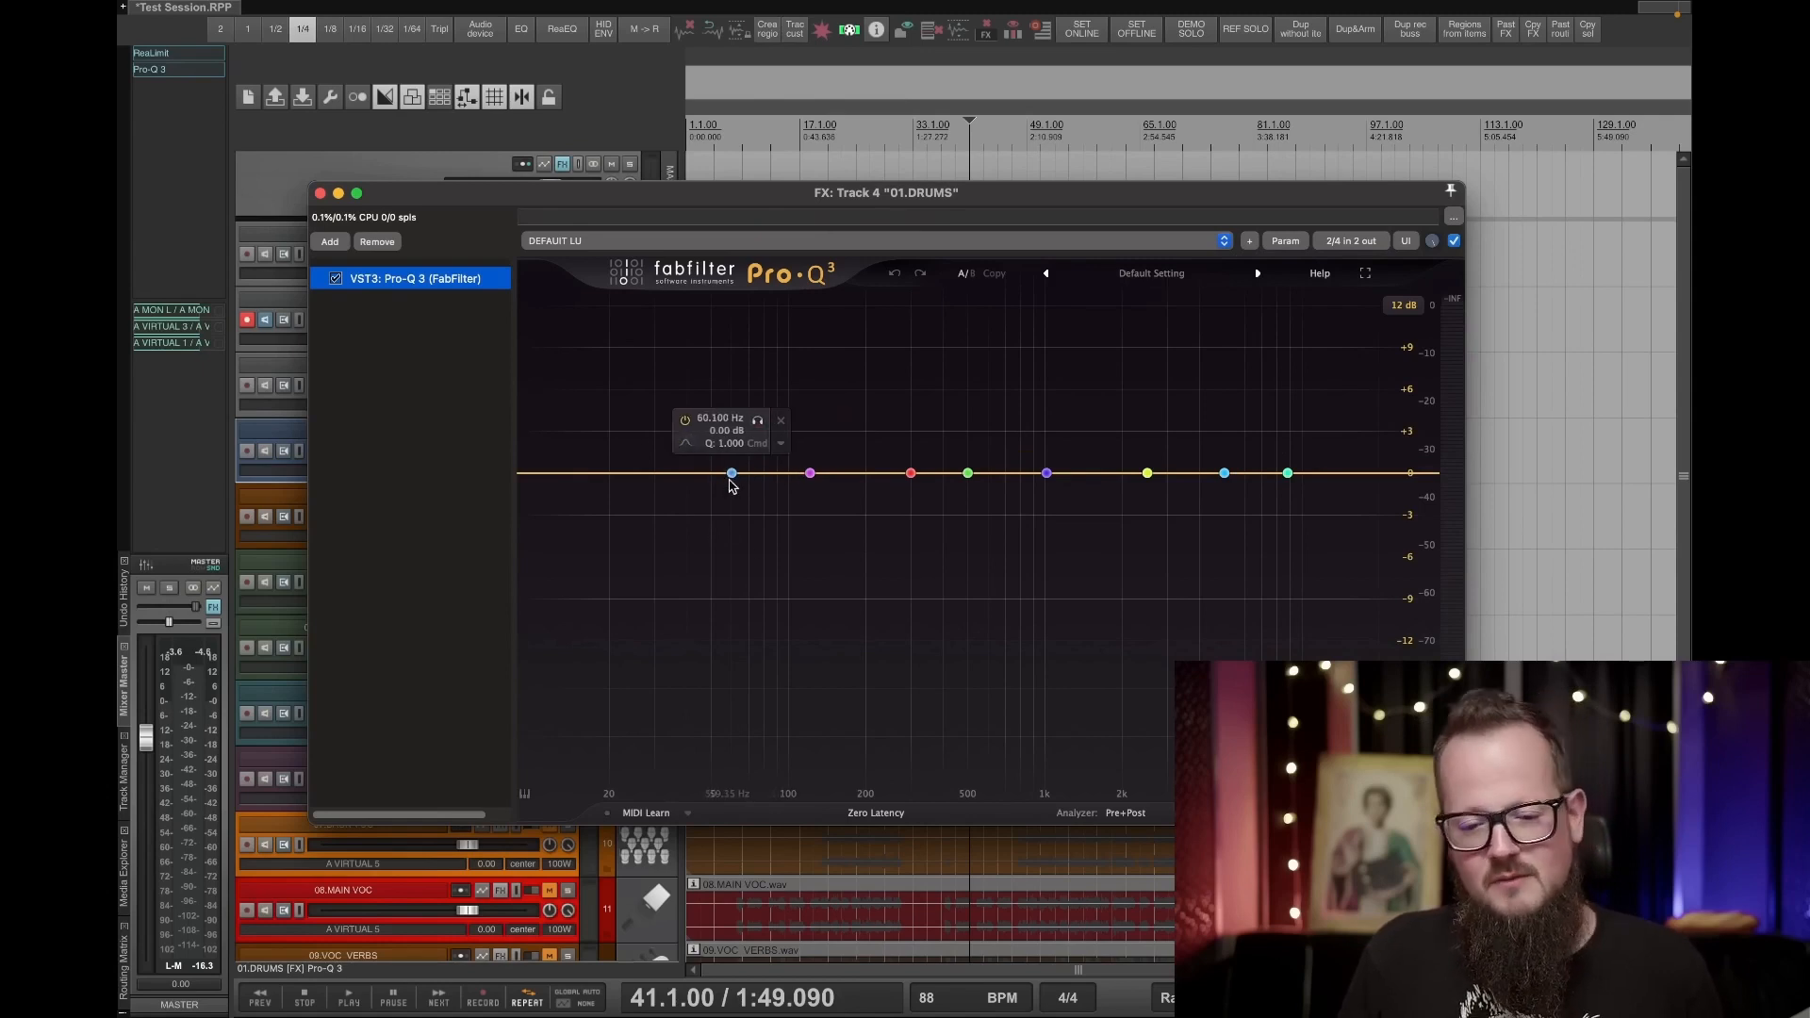
{"action": "left_click_drag", "start_coordinate": [860, 478], "coordinate": [1045, 478]}
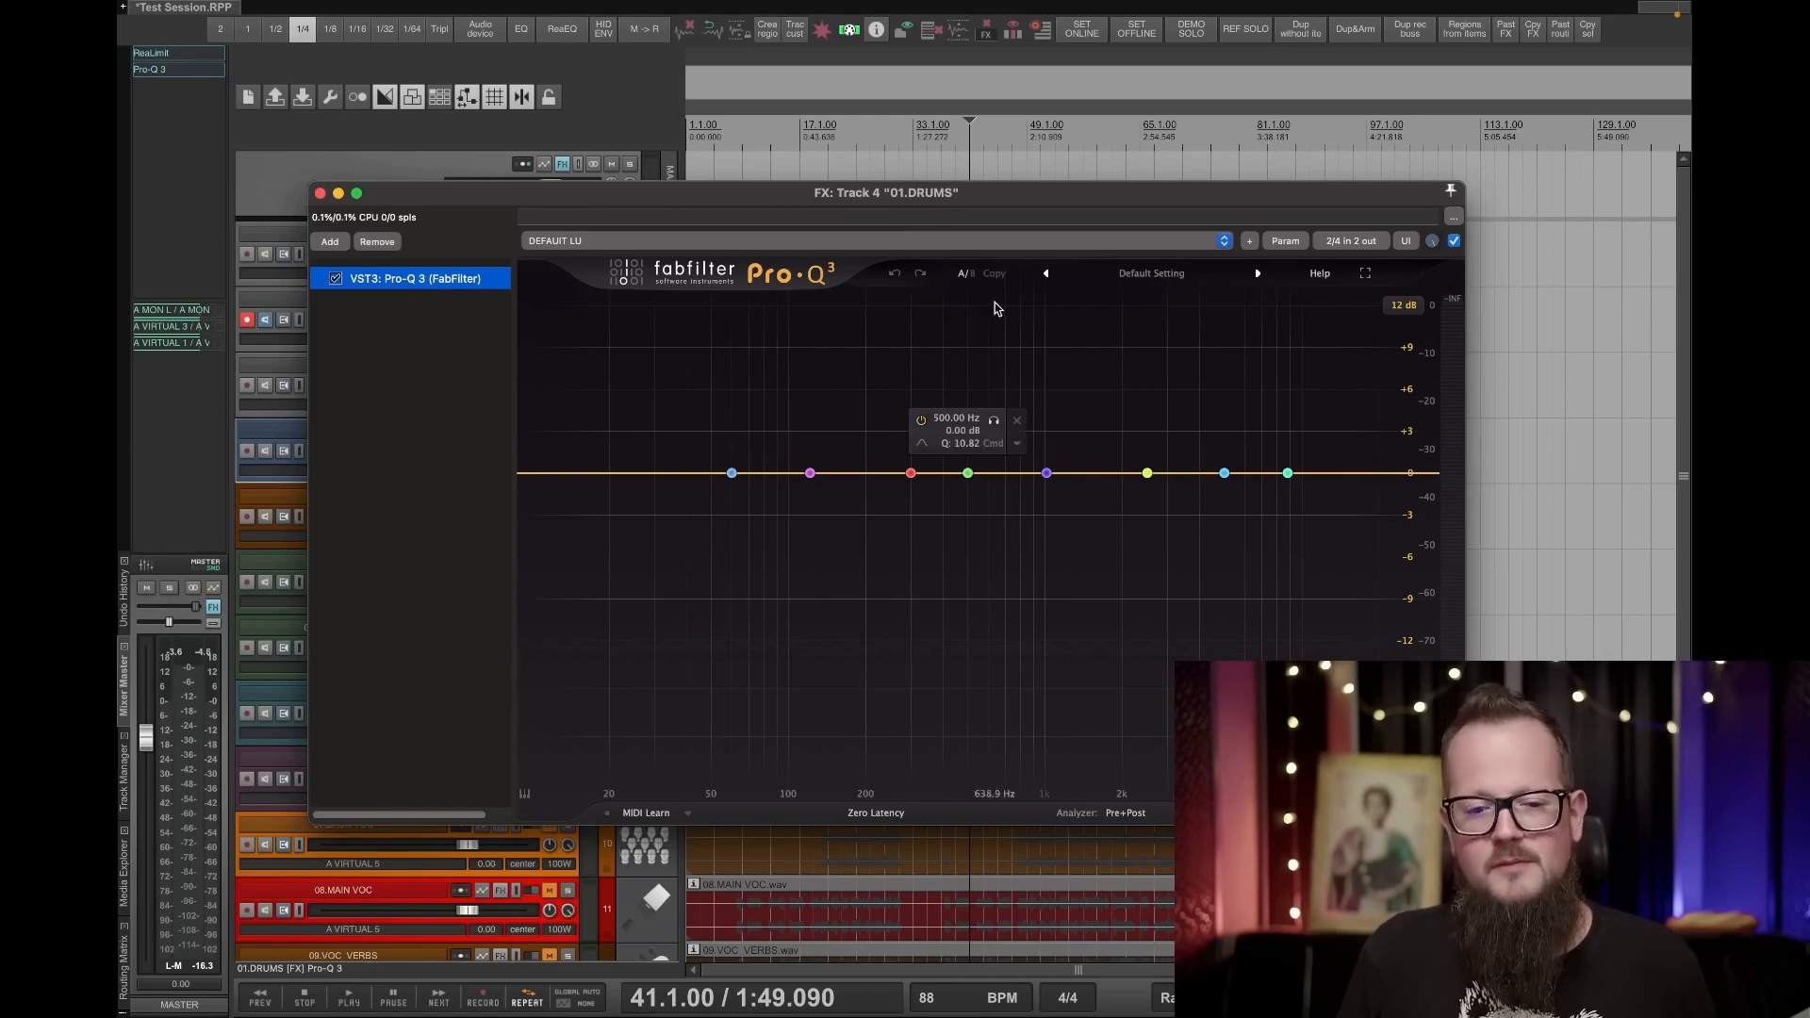
Load the Default Setting preset to clear all EQ bands, and show Pro-Q 3 full screen.
{"action": "left_click", "coordinate": [1153, 275]}
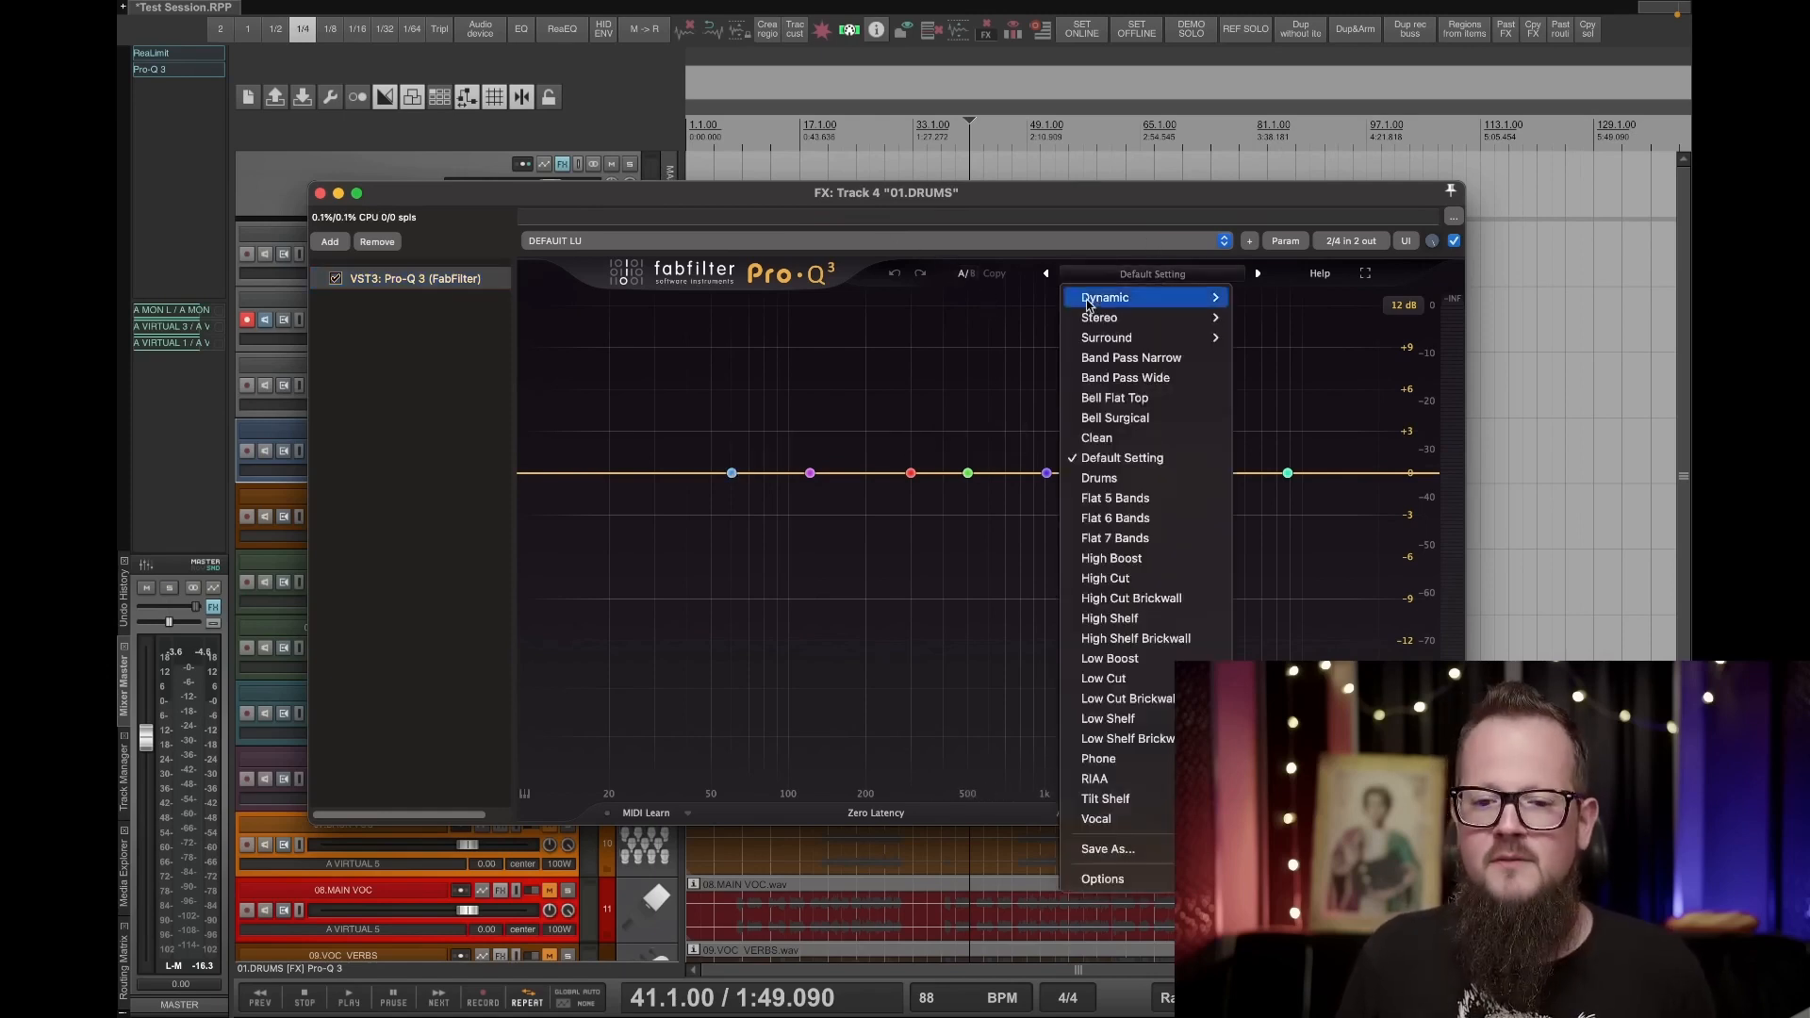
{"action": "left_click", "coordinate": [1156, 462]}
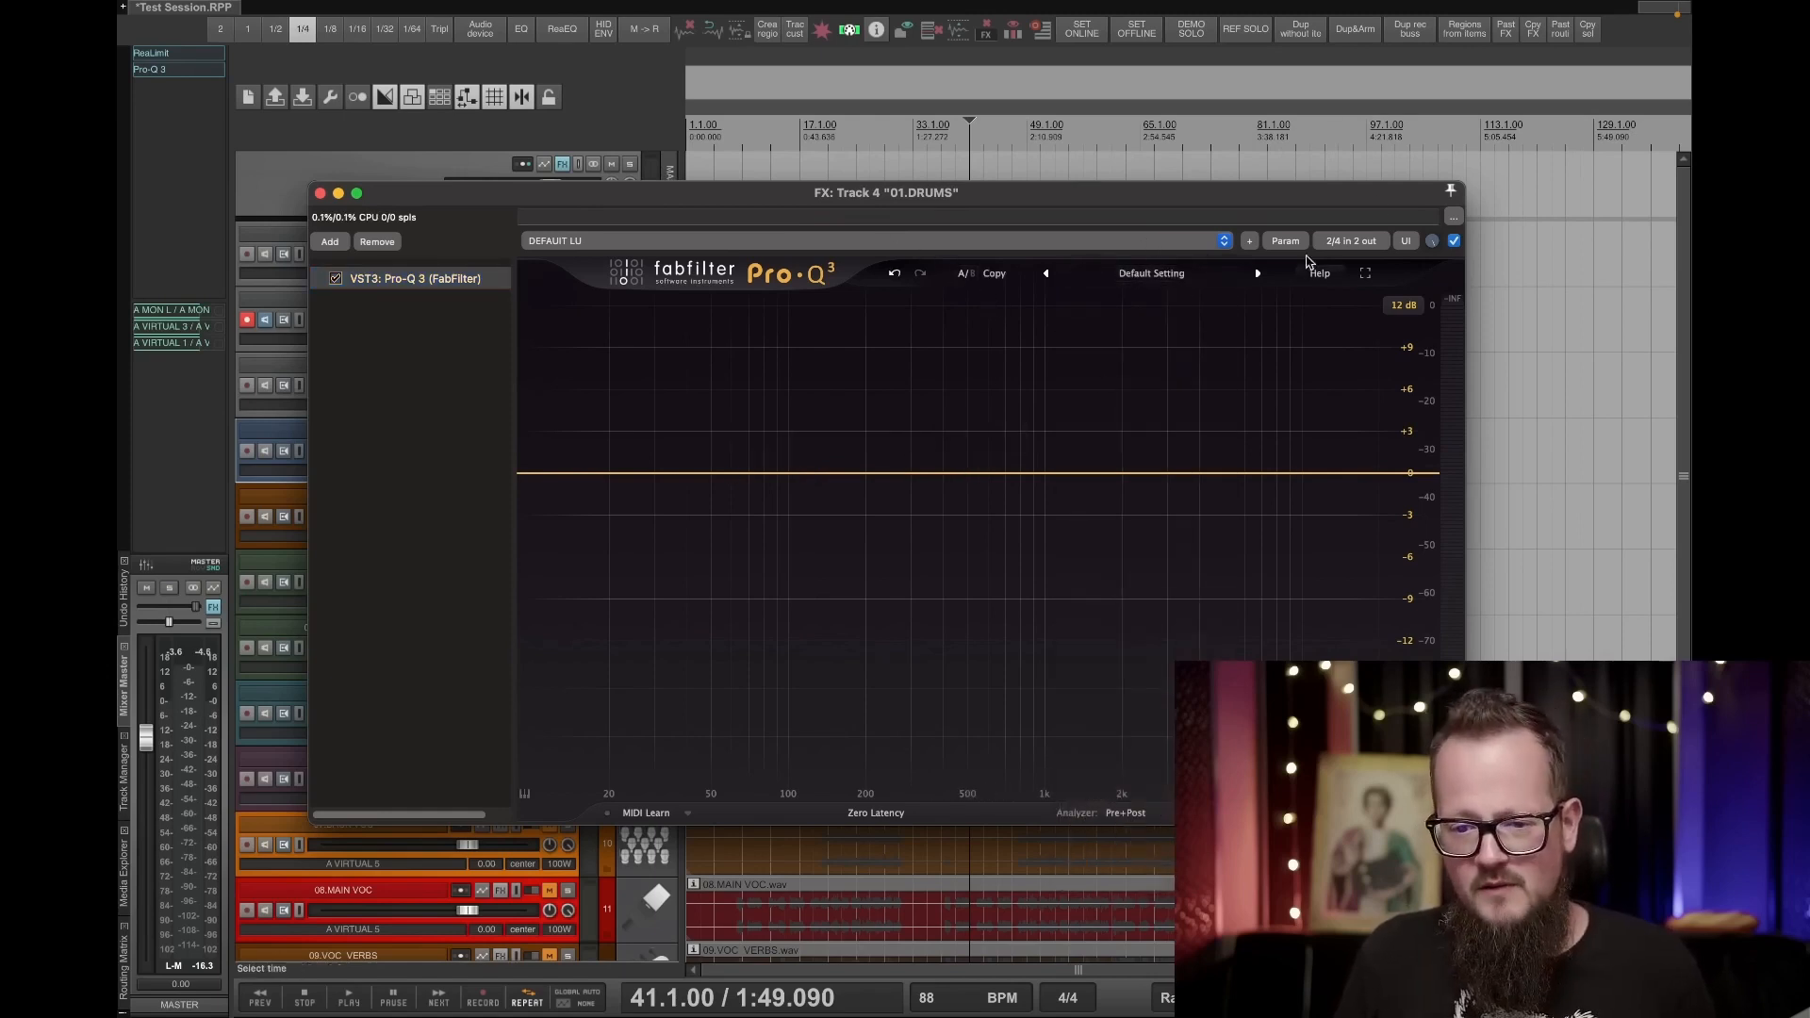
{"action": "left_click", "coordinate": [1365, 275]}
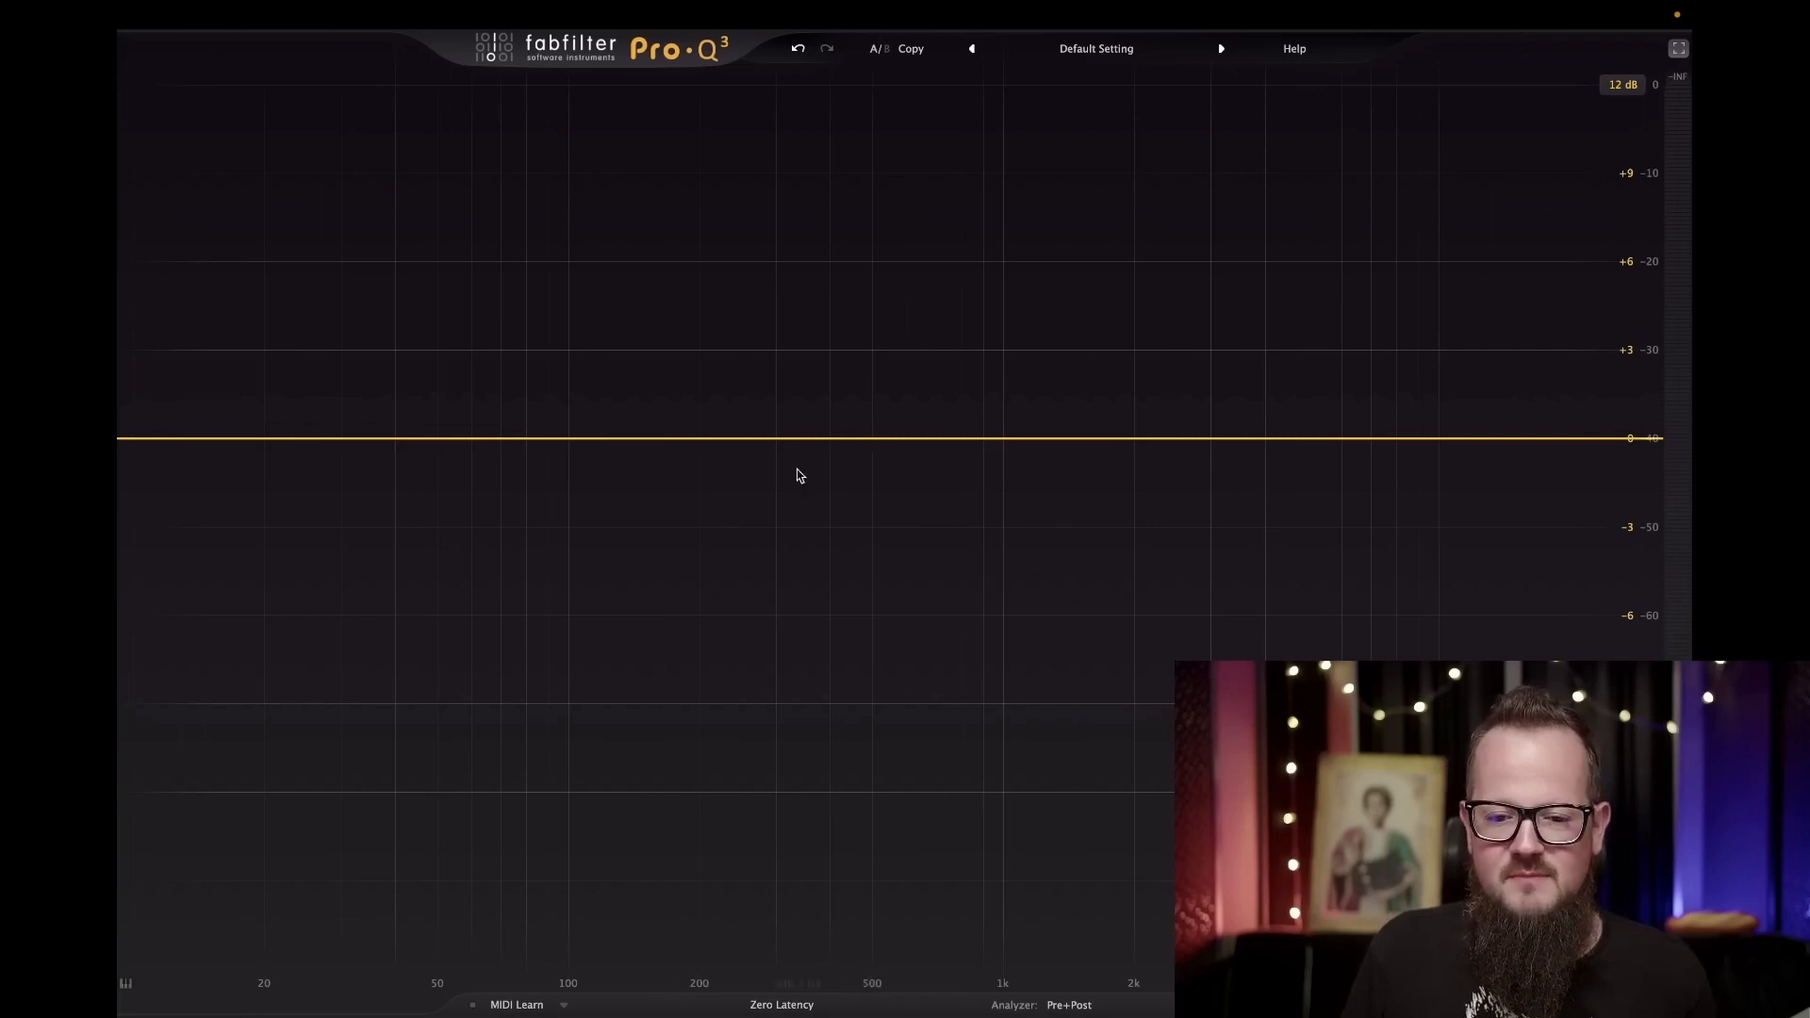
Add a bell band on the flat curve and move it to about 11.9 kHz, keeping its gain near 0 dB.
{"action": "double_click", "coordinate": [913, 438]}
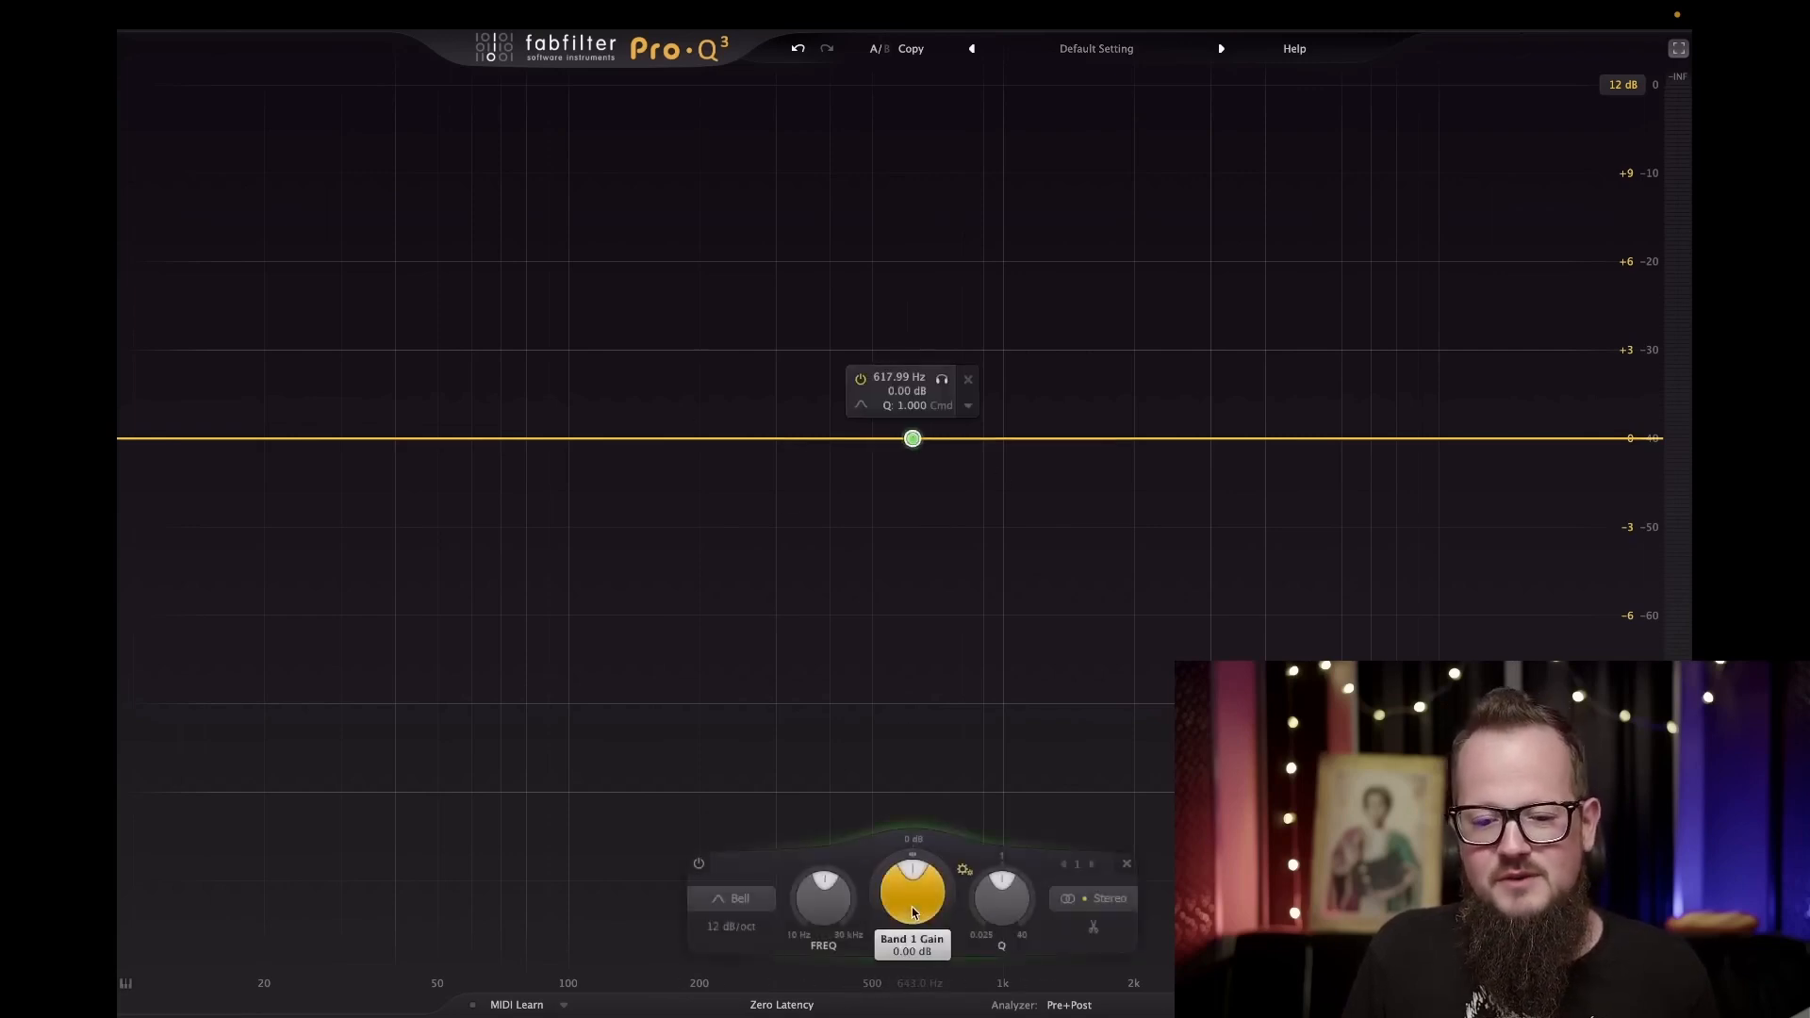
{"action": "mouse_move", "coordinate": [914, 903]}
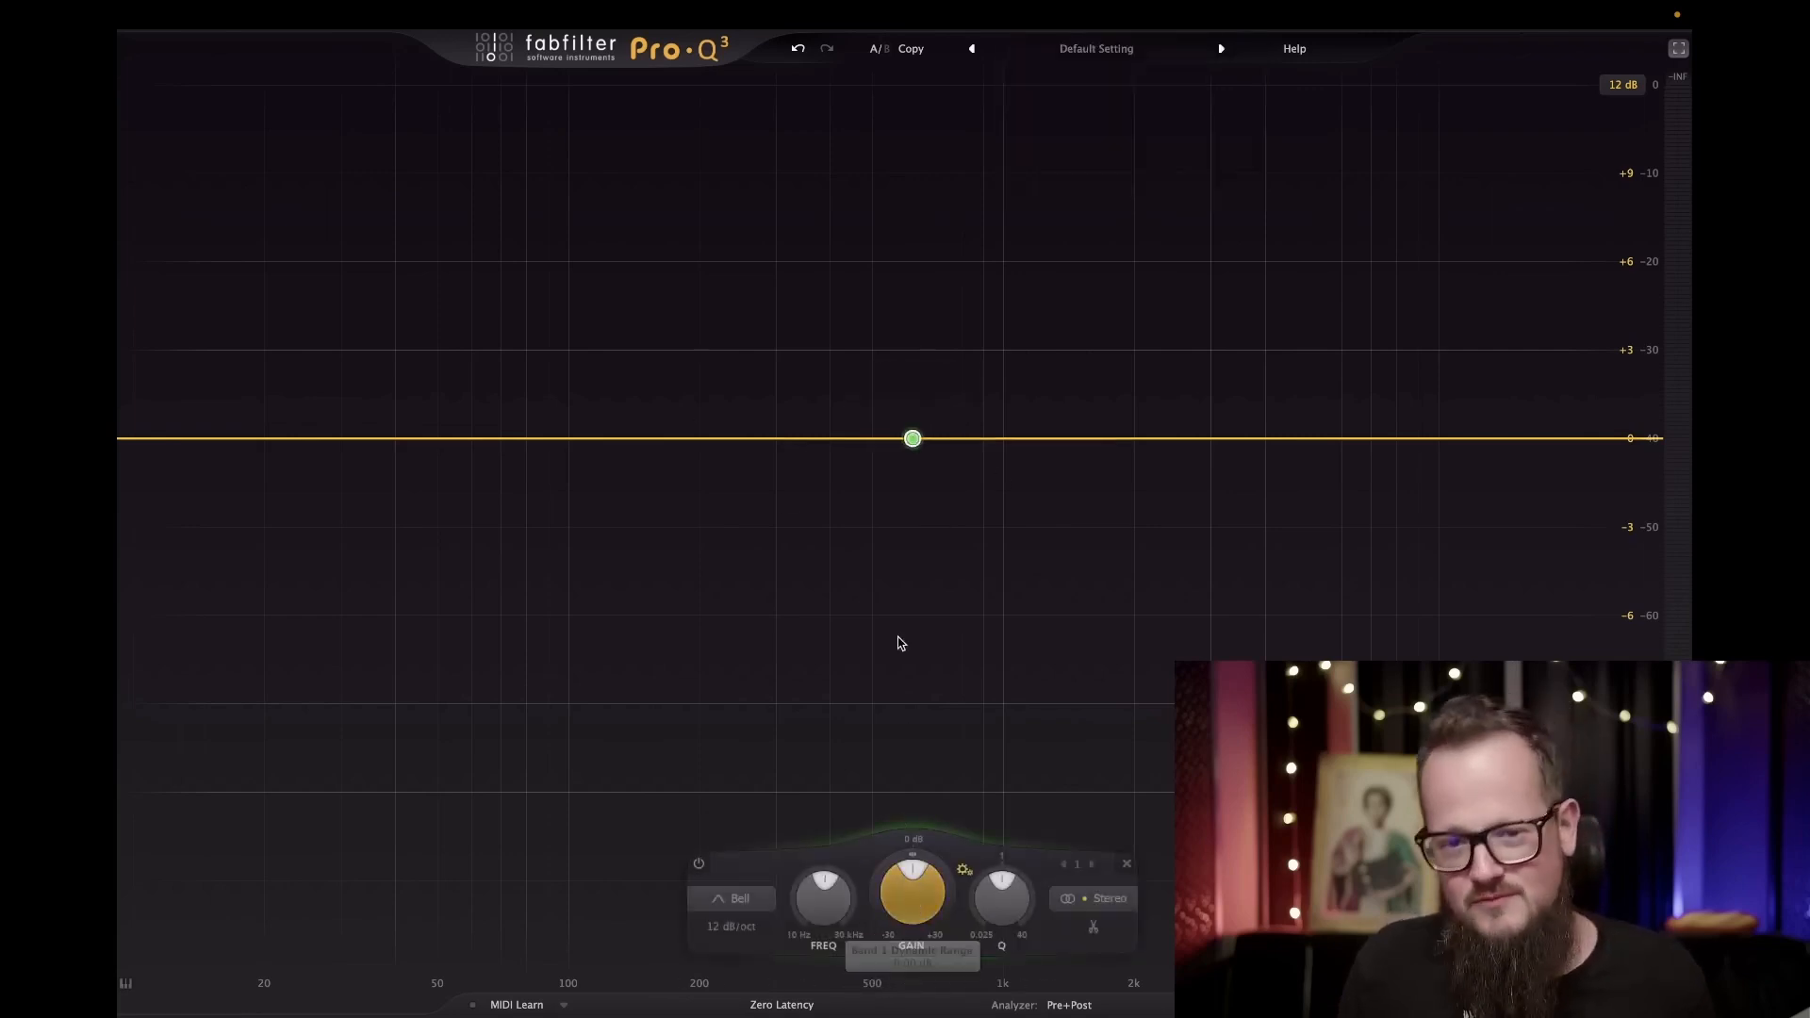
{"action": "mouse_move", "coordinate": [918, 443]}
{"action": "left_click_drag", "start_coordinate": [916, 445], "coordinate": [1522, 445]}
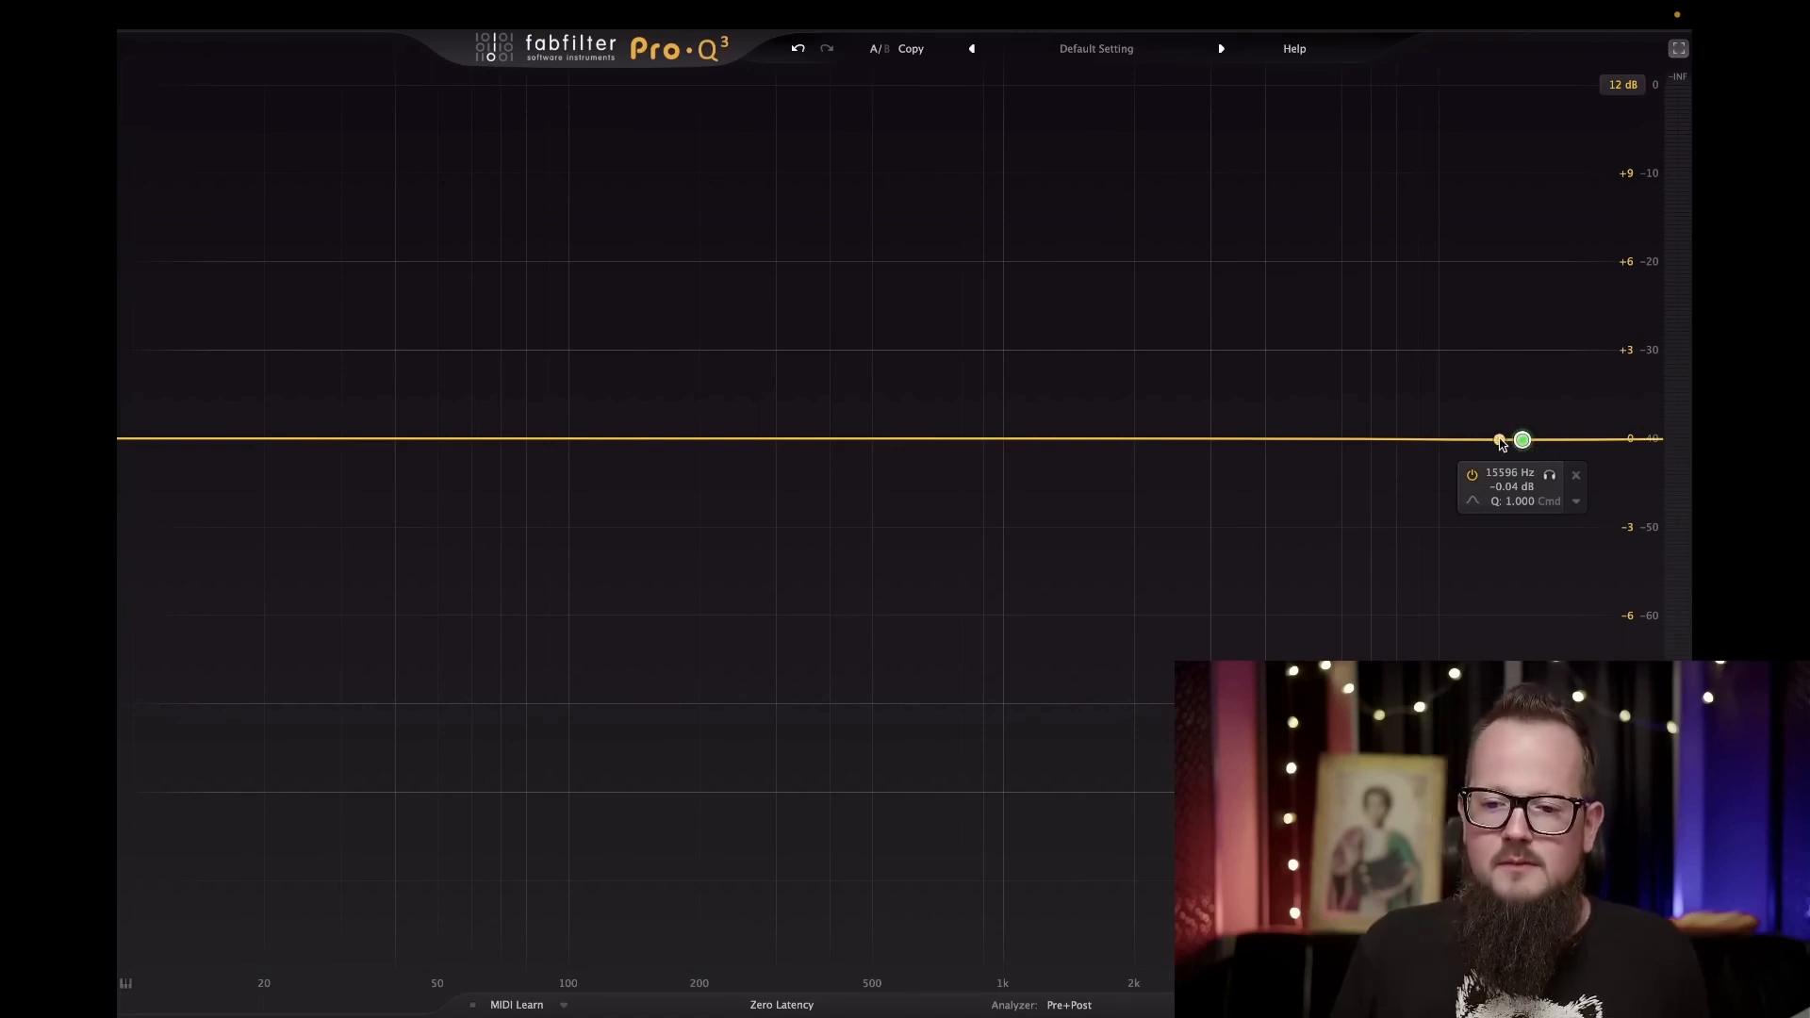
{"action": "left_click_drag", "start_coordinate": [1522, 440], "coordinate": [1471, 441]}
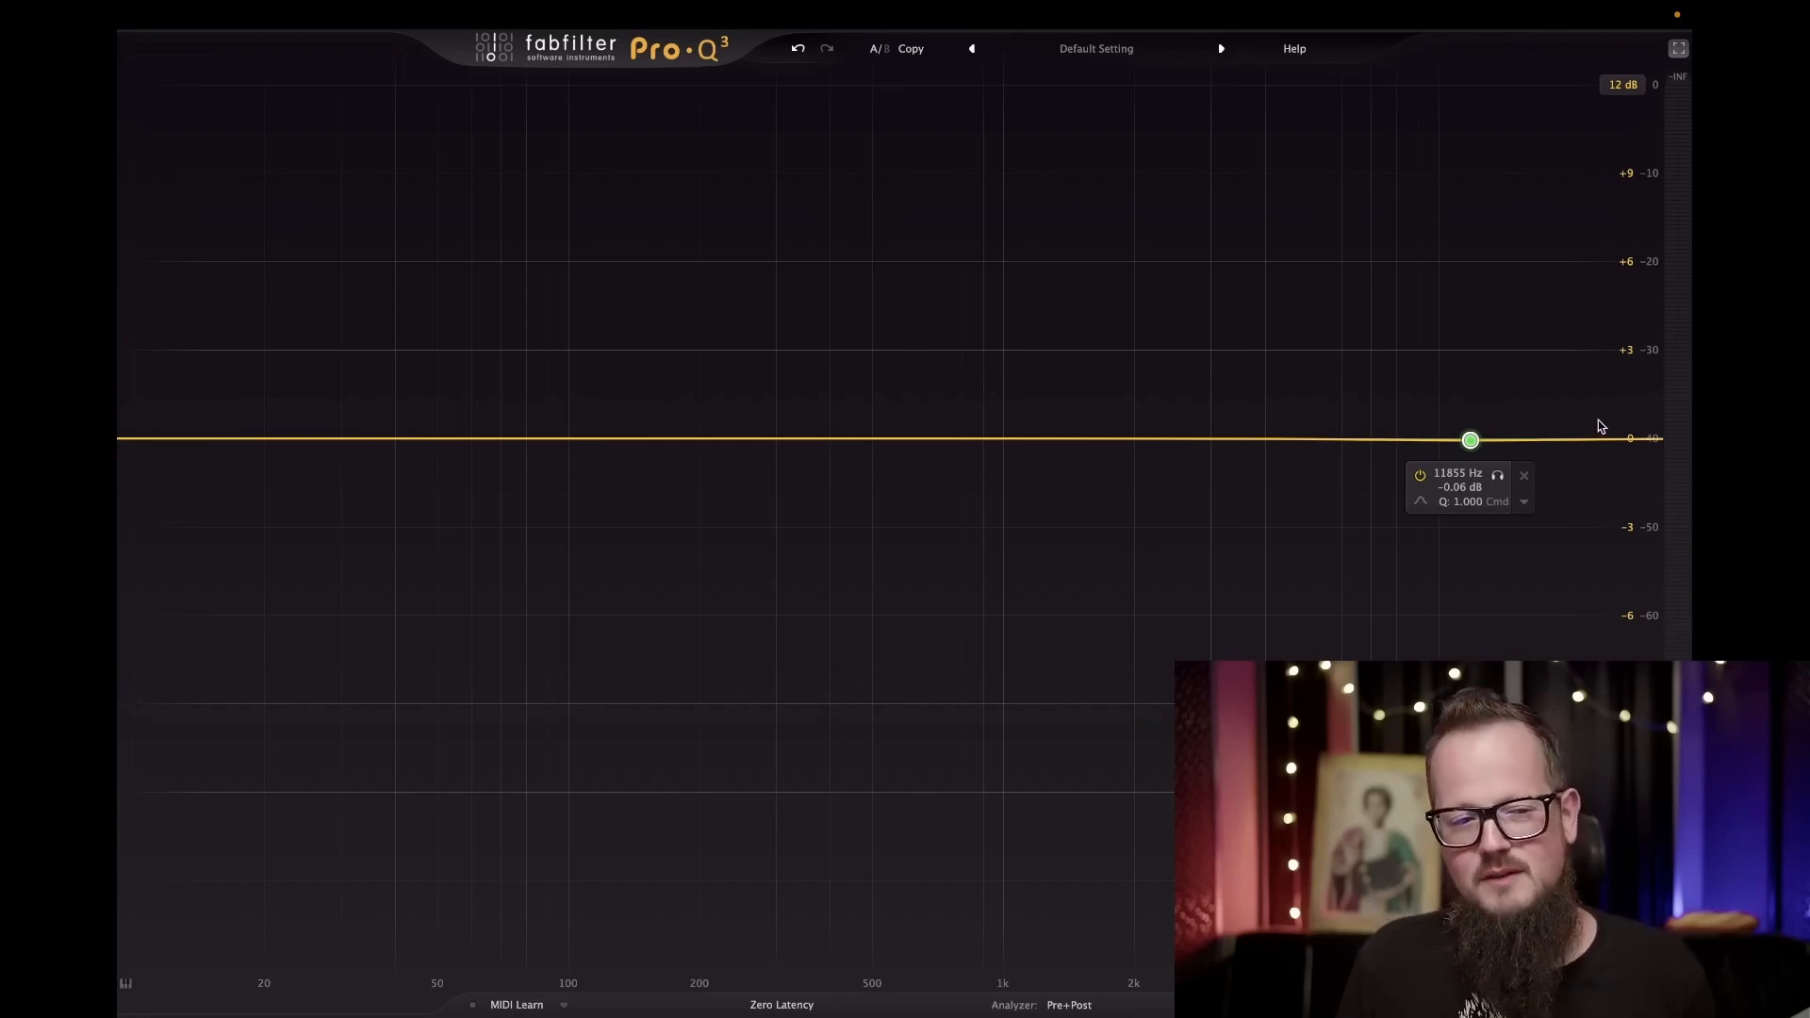
Create a 12 dB/oct high-cut band and push its cutoff out to the upper end of the spectrum.
{"action": "left_click_drag", "start_coordinate": [1620, 438], "coordinate": [1400, 455]}
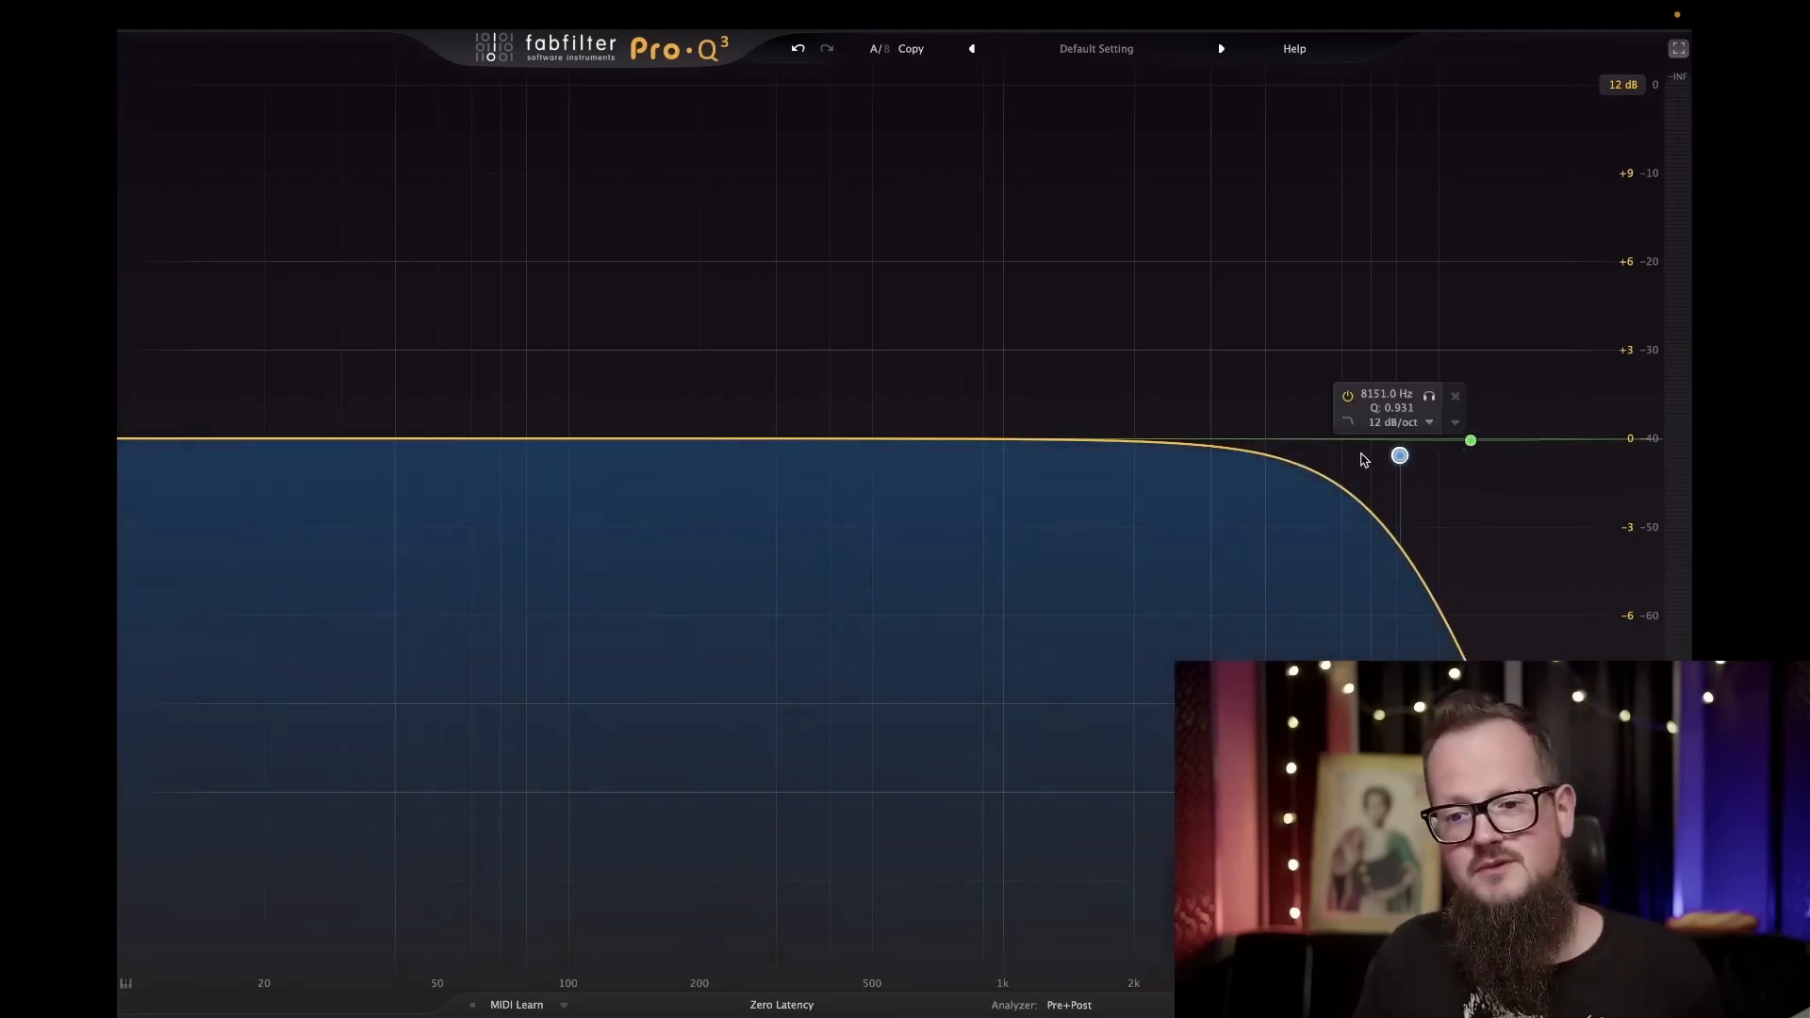
{"action": "left_click_drag", "start_coordinate": [1400, 455], "coordinate": [1538, 462]}
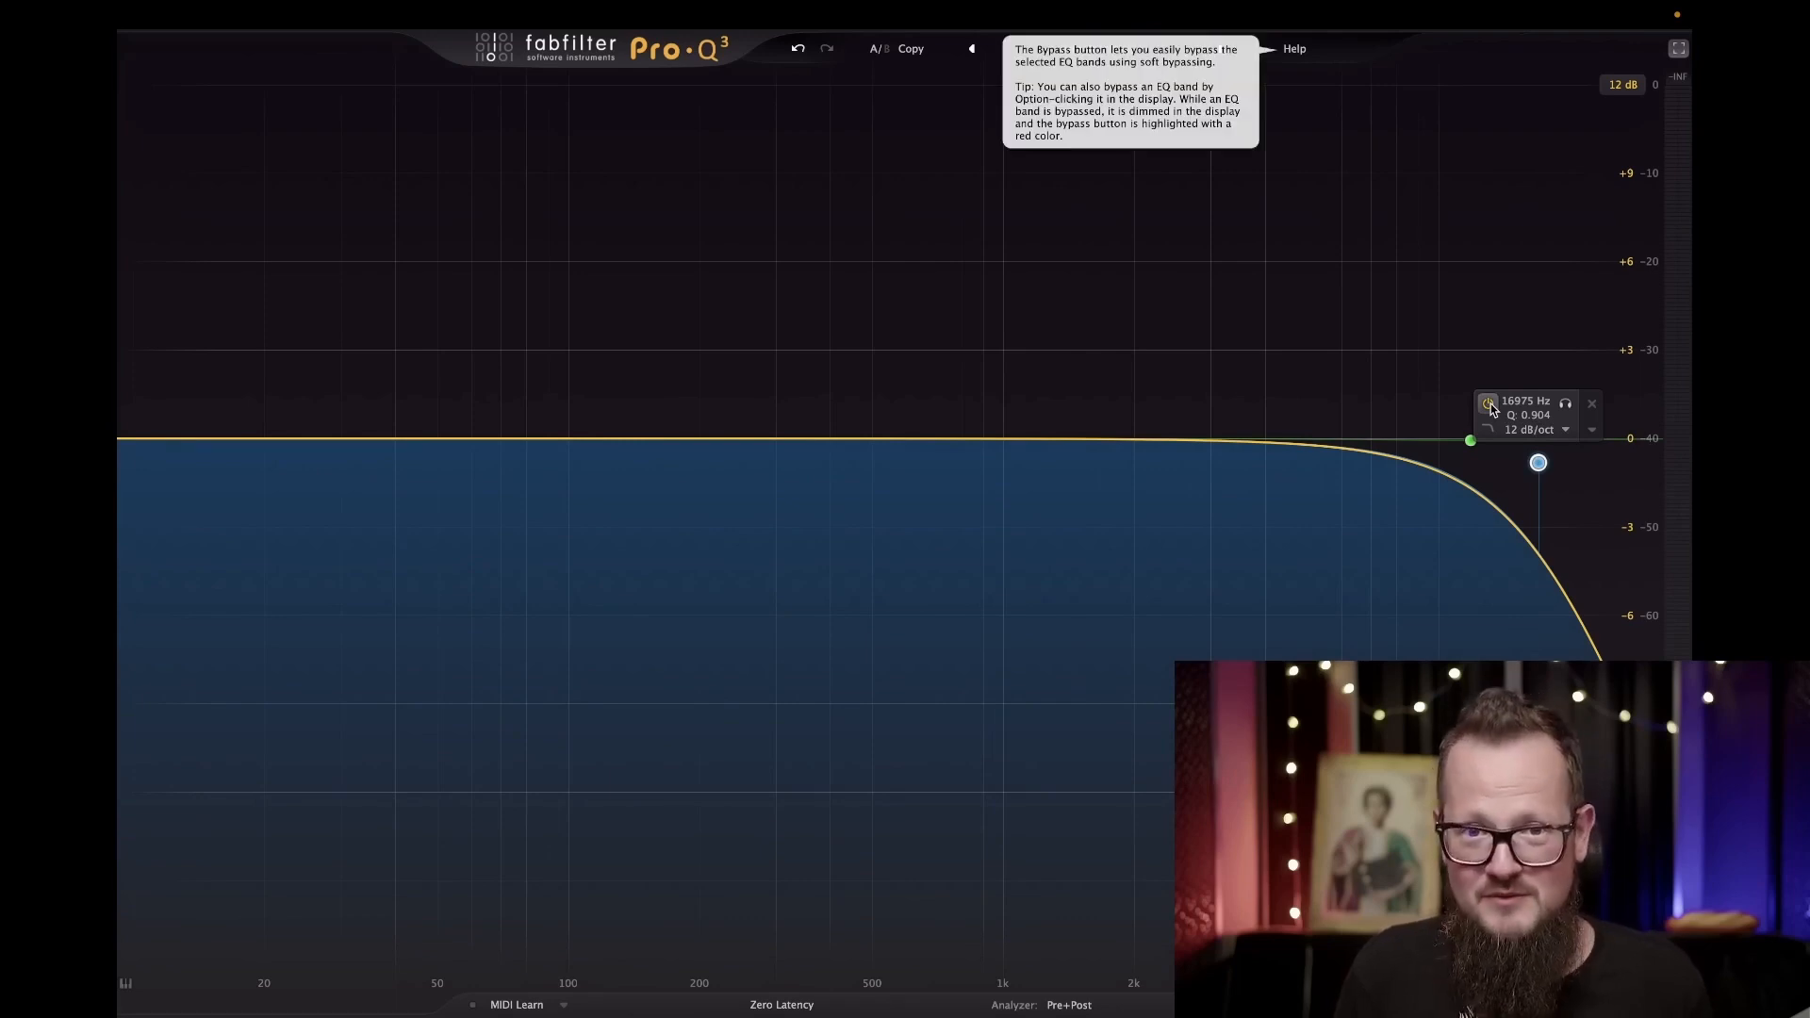
{"action": "left_click_drag", "start_coordinate": [1538, 464], "coordinate": [1644, 450]}
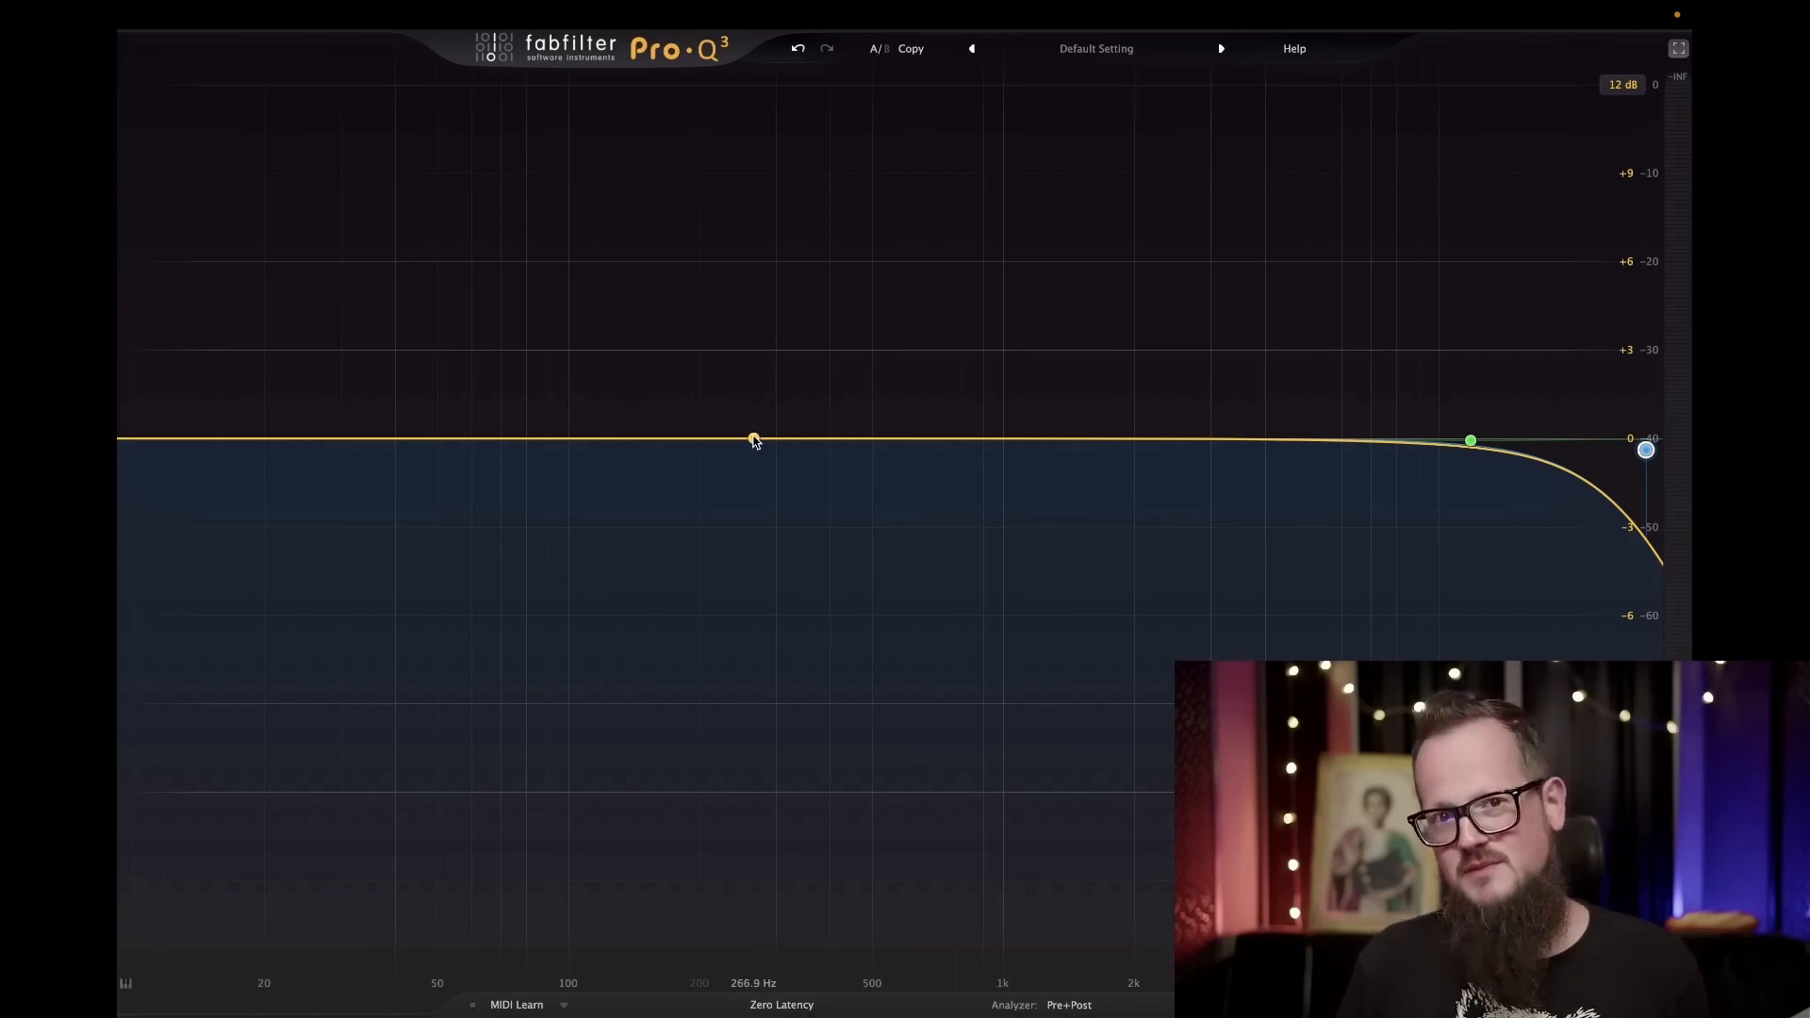
Add a bell band in the midrange, widen it to a Q of about 0.6, and place it near 898 Hz at about 0 dB.
{"action": "left_click", "coordinate": [843, 439]}
{"action": "scroll", "coordinate": [843, 439], "scroll_direction": "down", "scroll_amount": 5}
{"action": "left_click_drag", "start_coordinate": [844, 437], "coordinate": [531, 445]}
{"action": "scroll", "coordinate": [524, 418], "scroll_direction": "up", "scroll_amount": 3}
{"action": "mouse_move", "coordinate": [977, 429]}
{"action": "left_mouse_down"}
{"action": "mouse_move", "coordinate": [893, 442]}
{"action": "mouse_move", "coordinate": [990, 436]}
{"action": "mouse_move", "coordinate": [986, 301]}
{"action": "mouse_move", "coordinate": [982, 439]}
{"action": "left_mouse_up"}
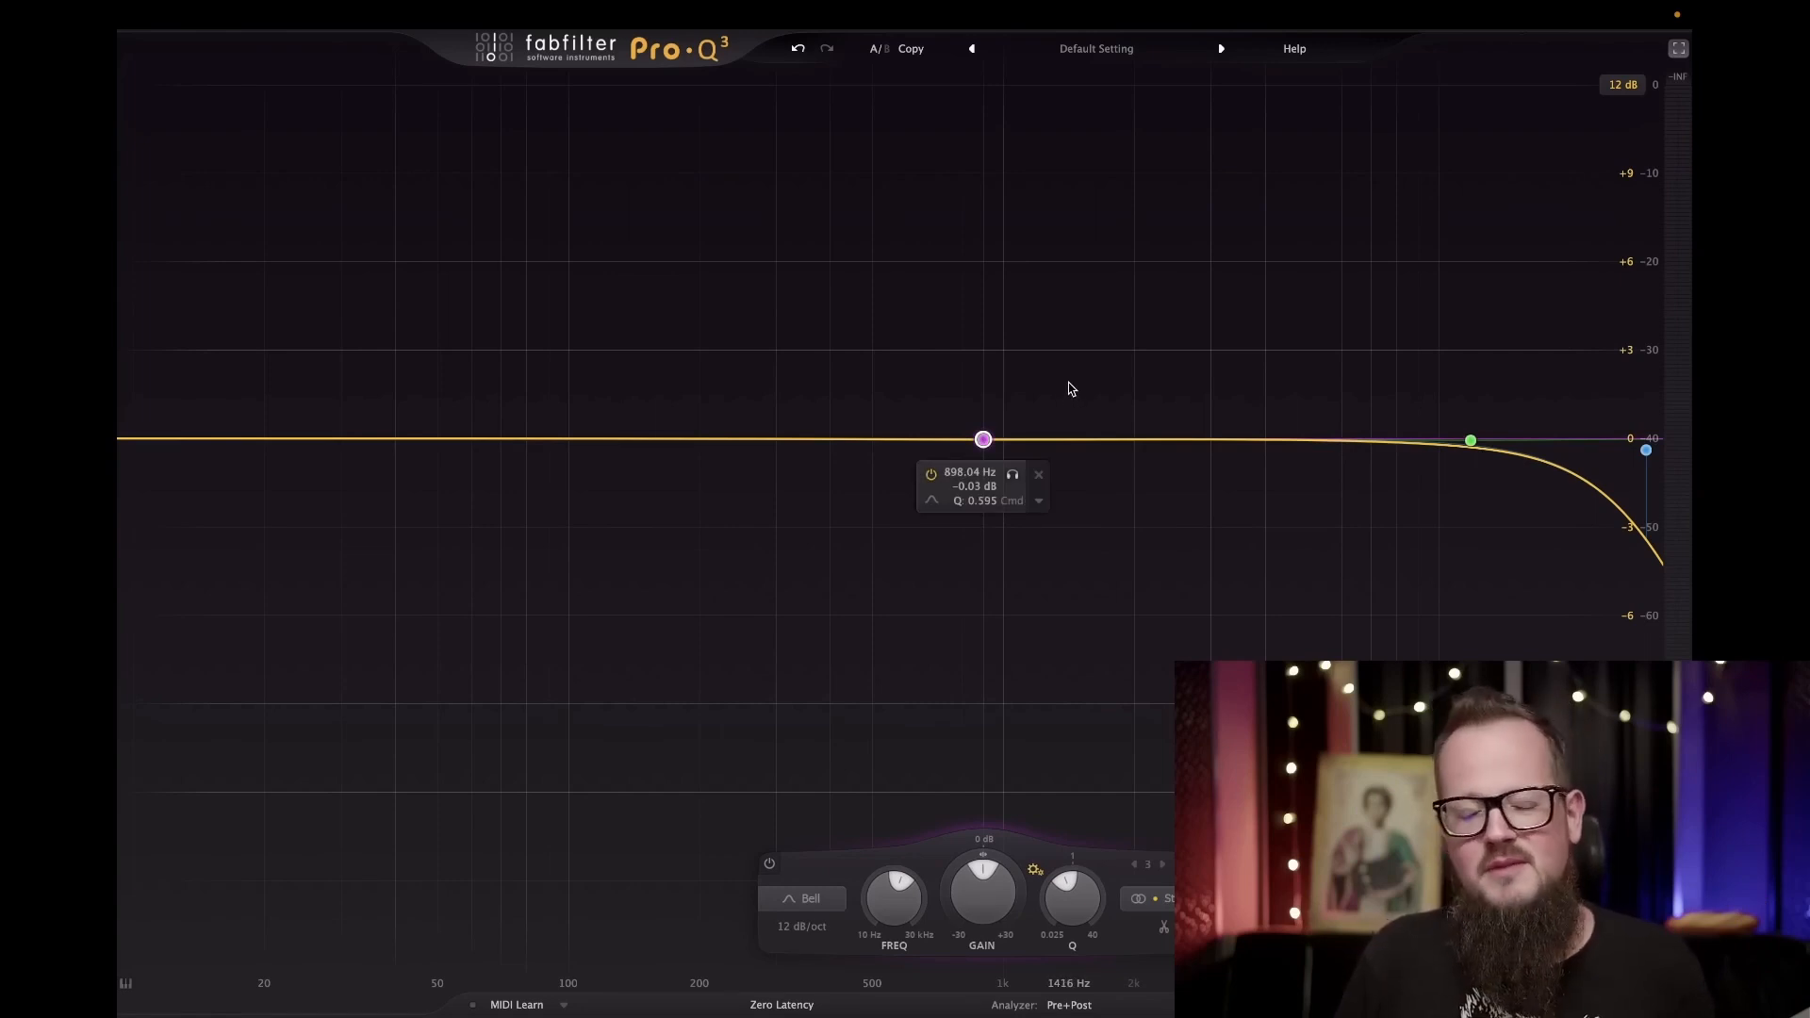
Try the purple bell as a cut of about 1.6 dB near 525 Hz, and place it as a 2.4 dB boost near 70 Hz.
{"action": "left_click_drag", "start_coordinate": [1517, 266], "coordinate": [400, 546]}
{"action": "left_click", "coordinate": [297, 346]}
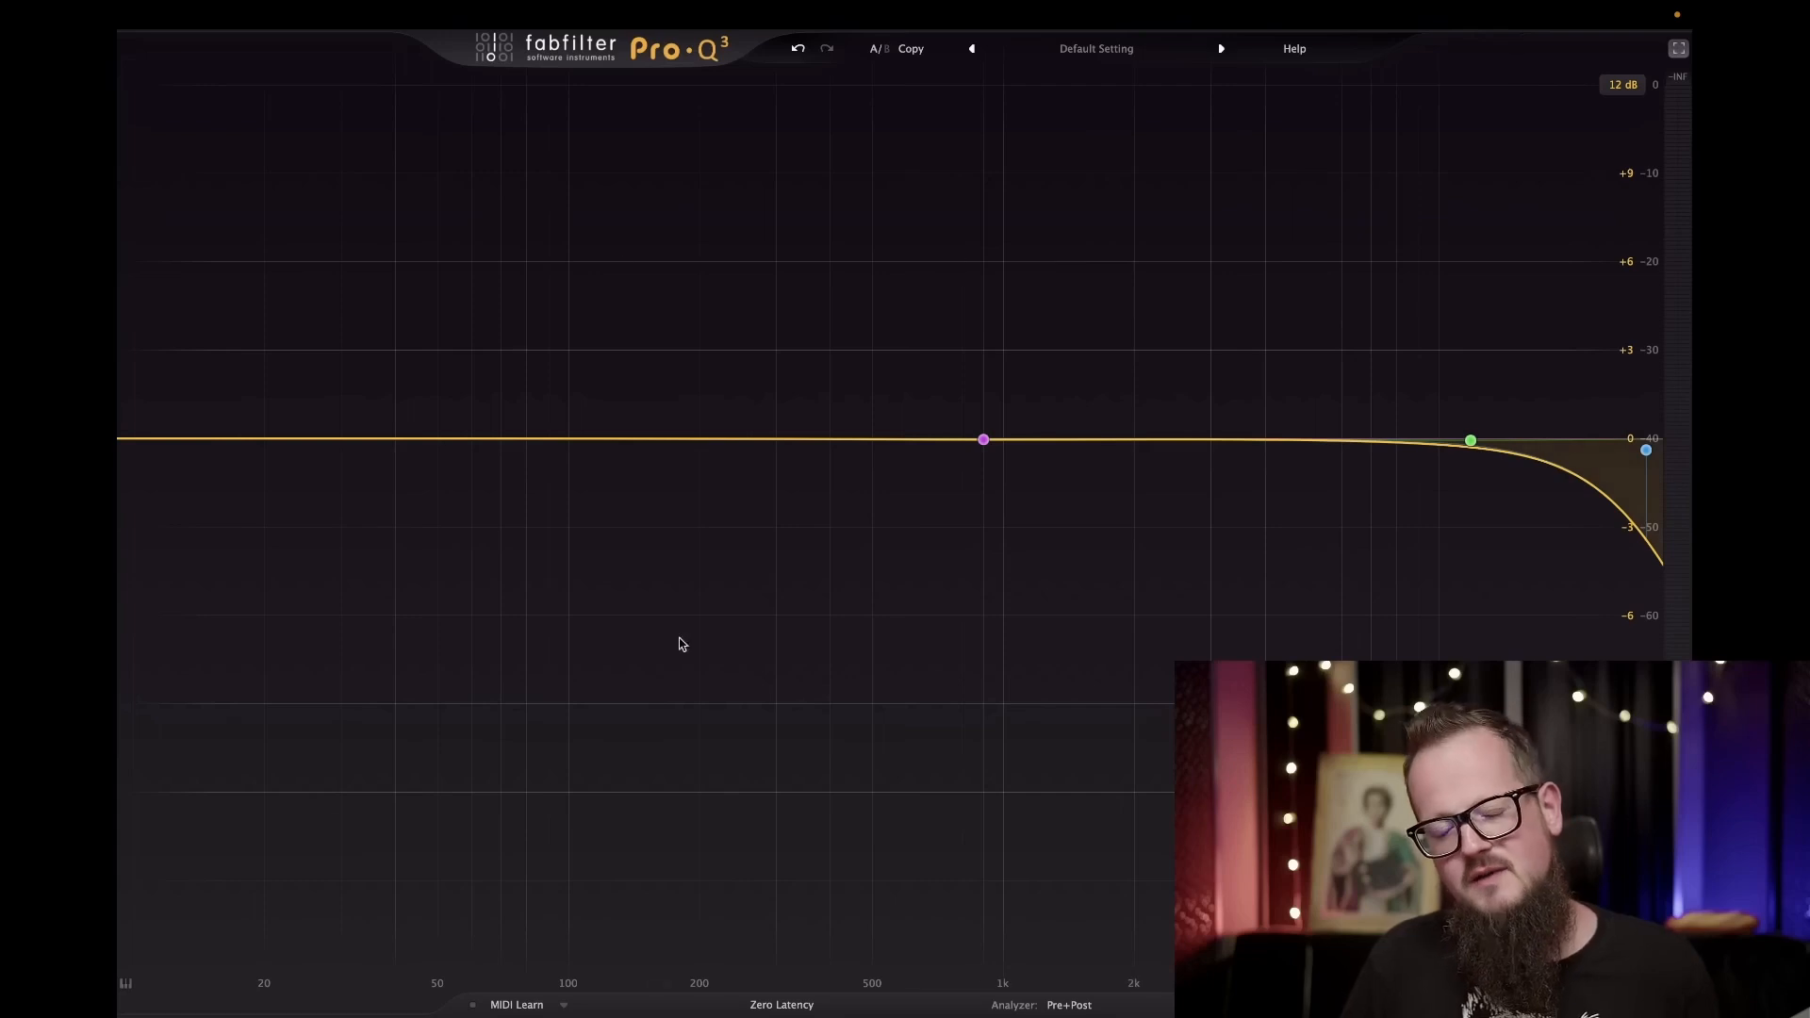
{"action": "left_click_drag", "start_coordinate": [983, 439], "coordinate": [908, 443]}
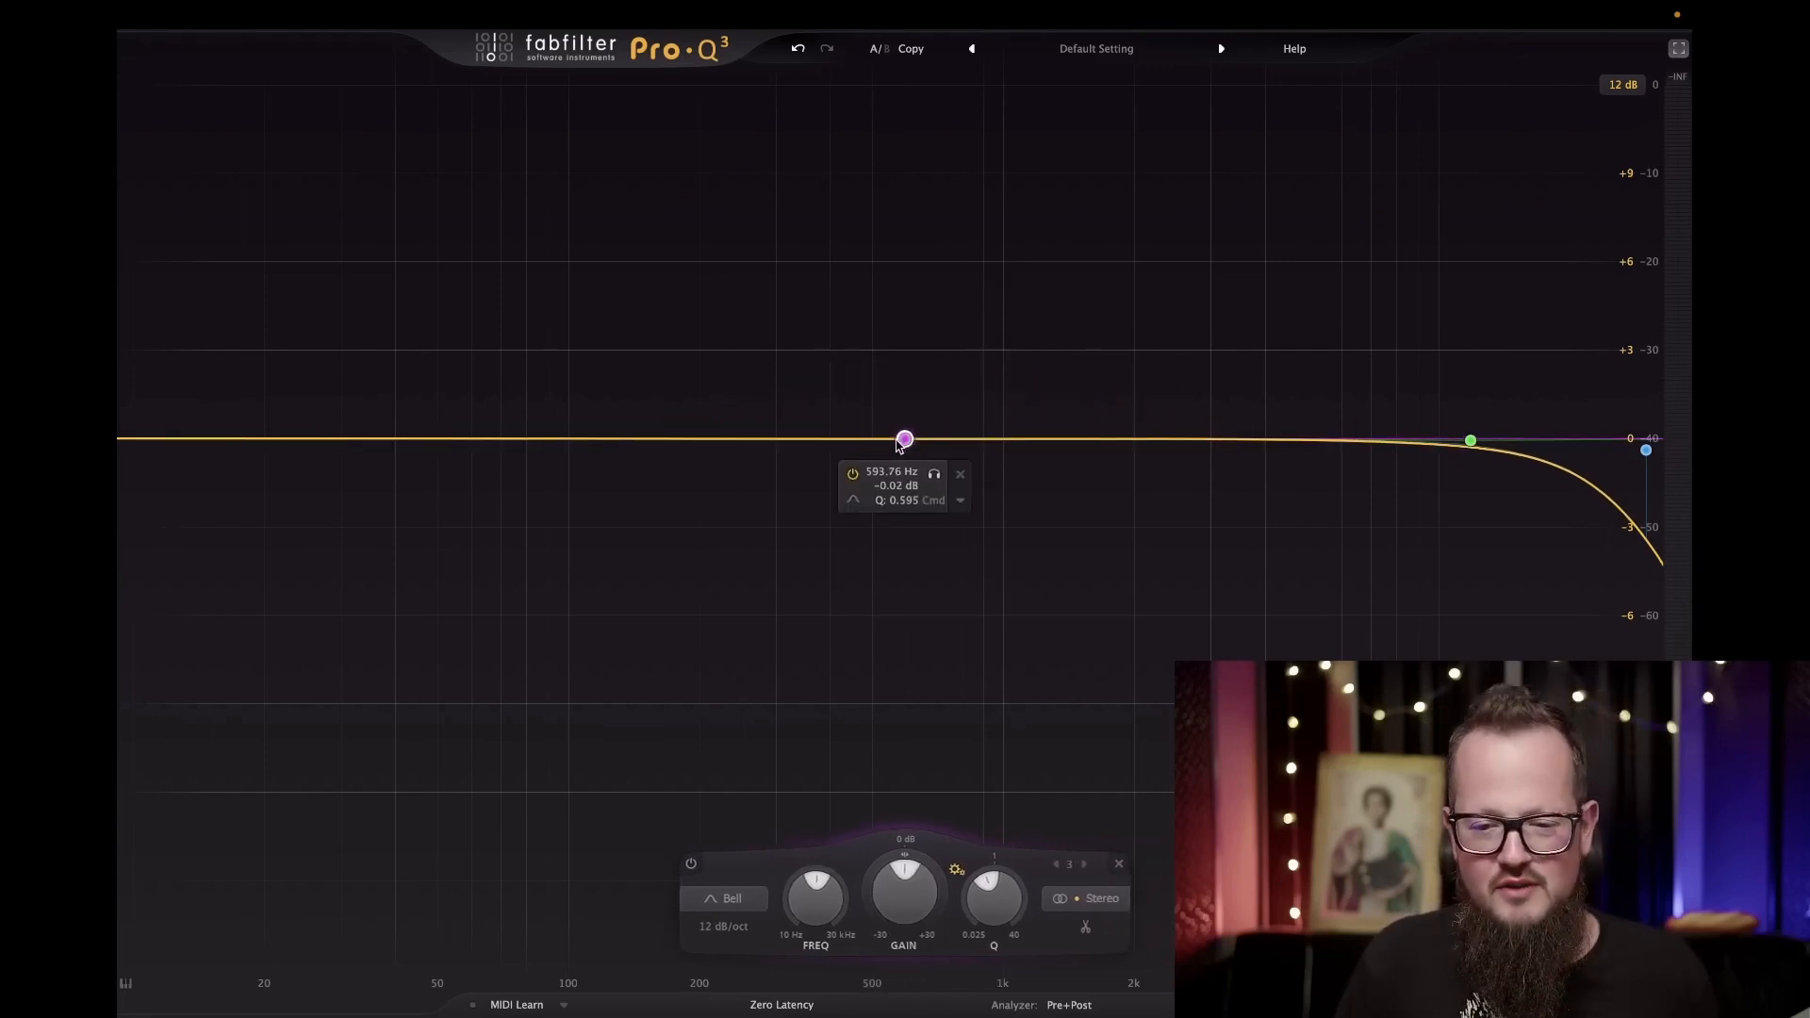
{"action": "left_click_drag", "start_coordinate": [903, 445], "coordinate": [900, 446]}
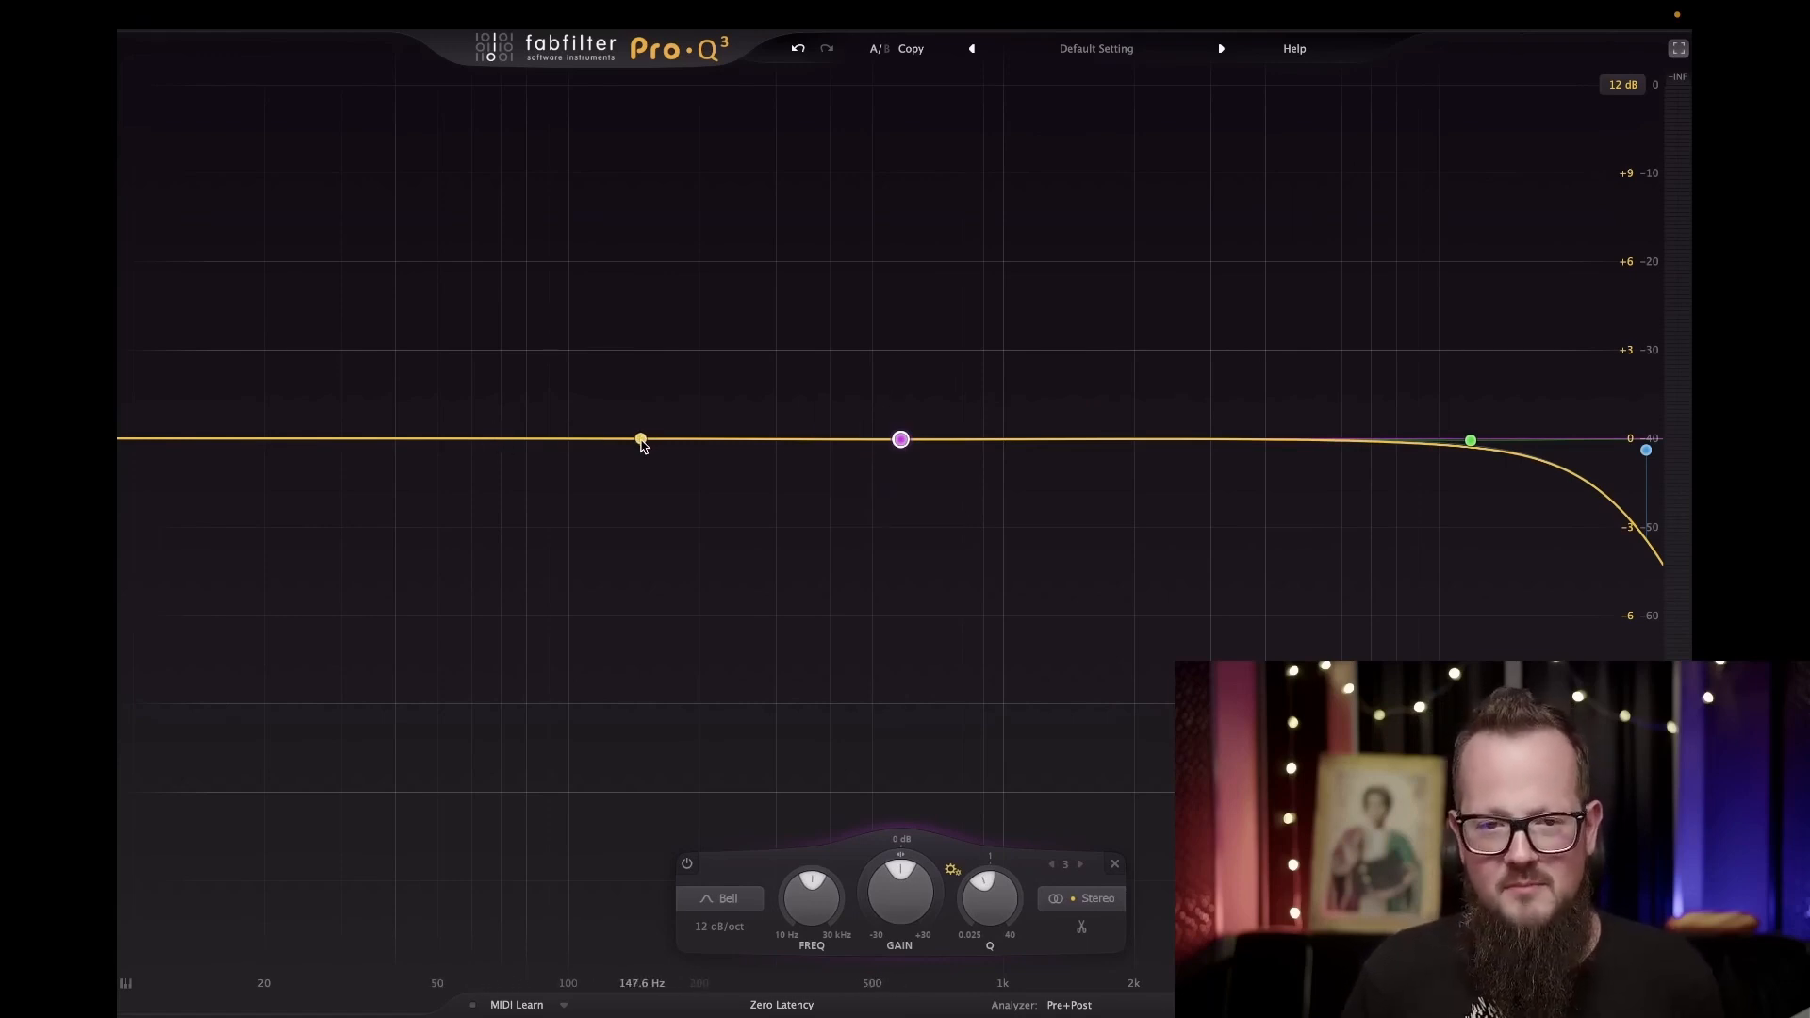
{"action": "mouse_move", "coordinate": [912, 441]}
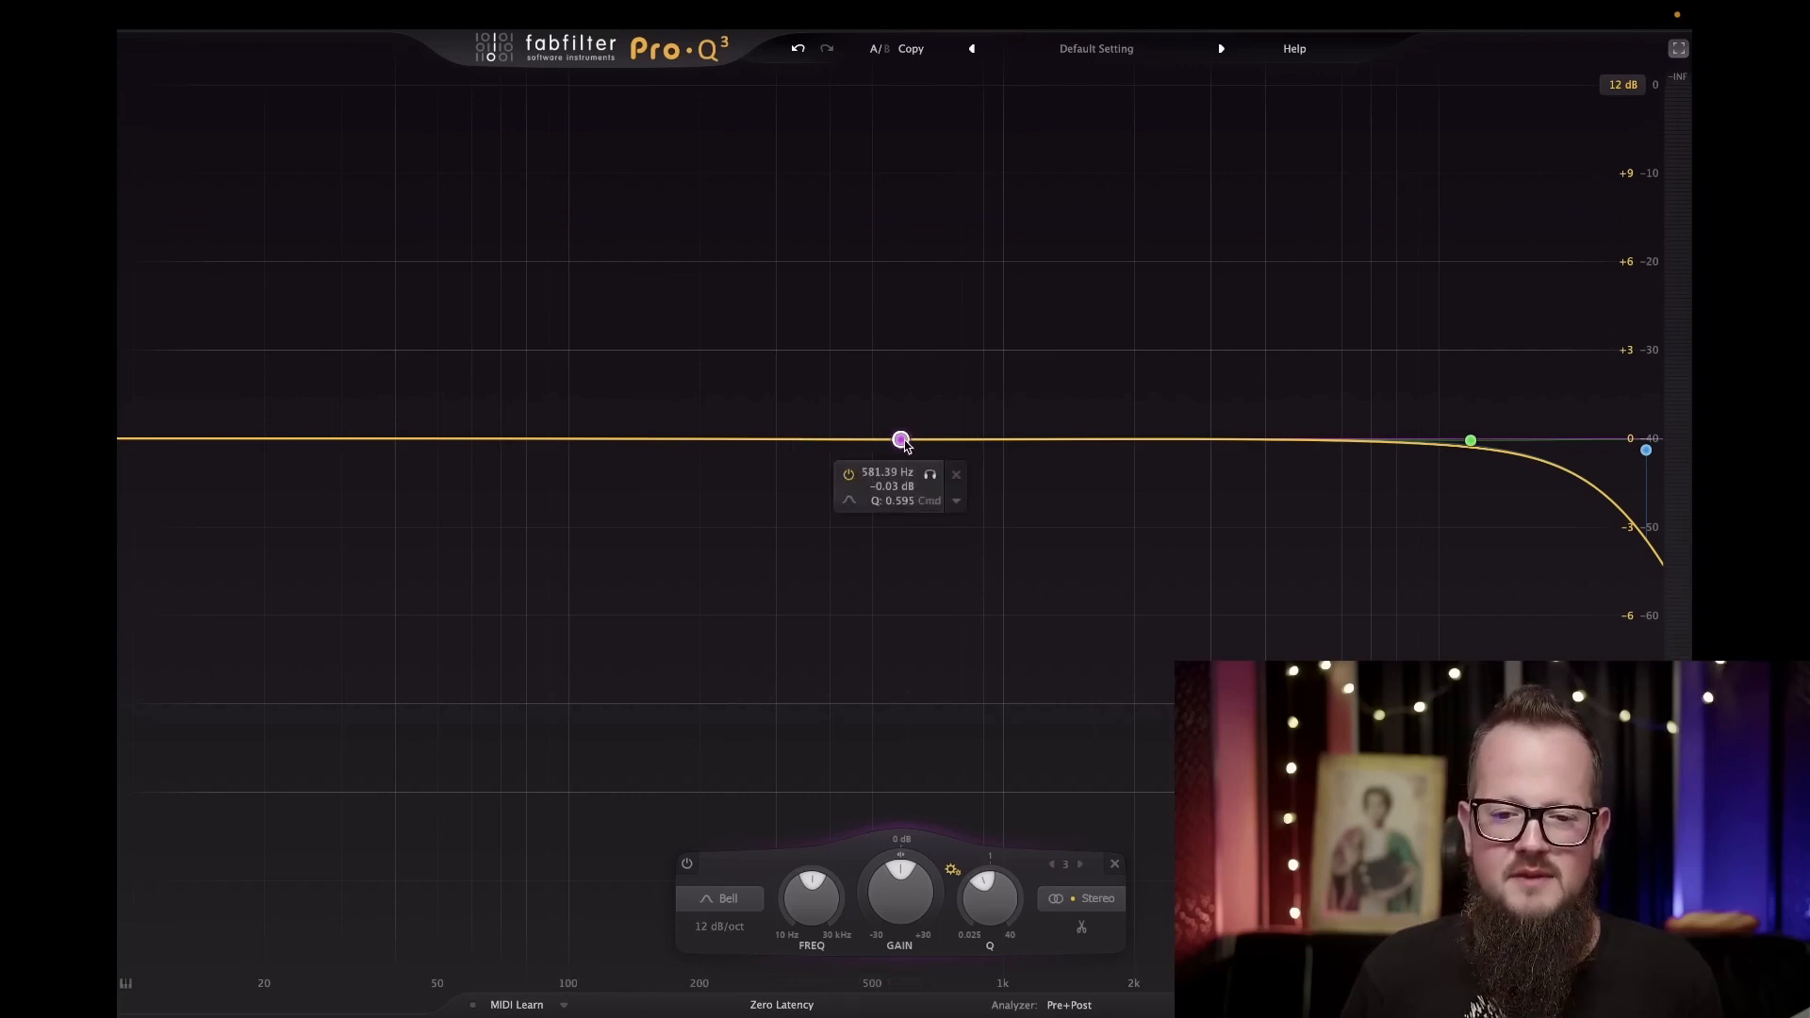
{"action": "left_click_drag", "start_coordinate": [903, 451], "coordinate": [884, 497]}
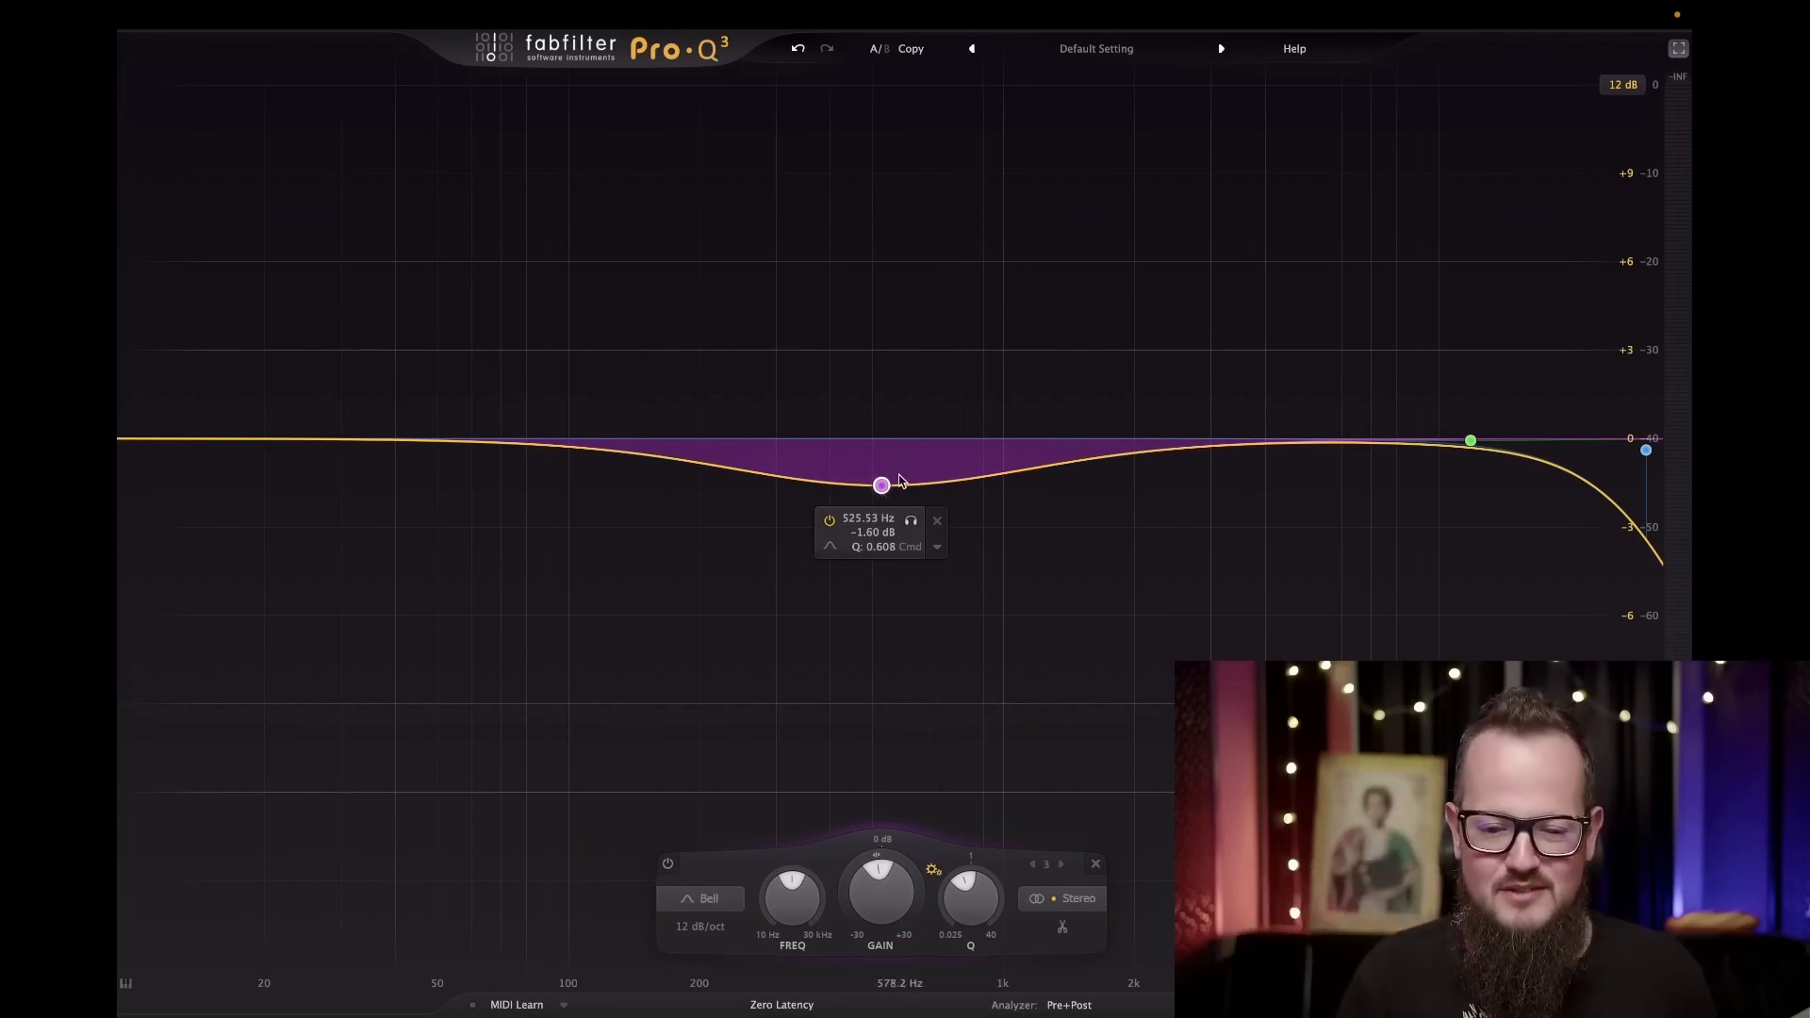
{"action": "left_click_drag", "start_coordinate": [883, 485], "coordinate": [501, 367]}
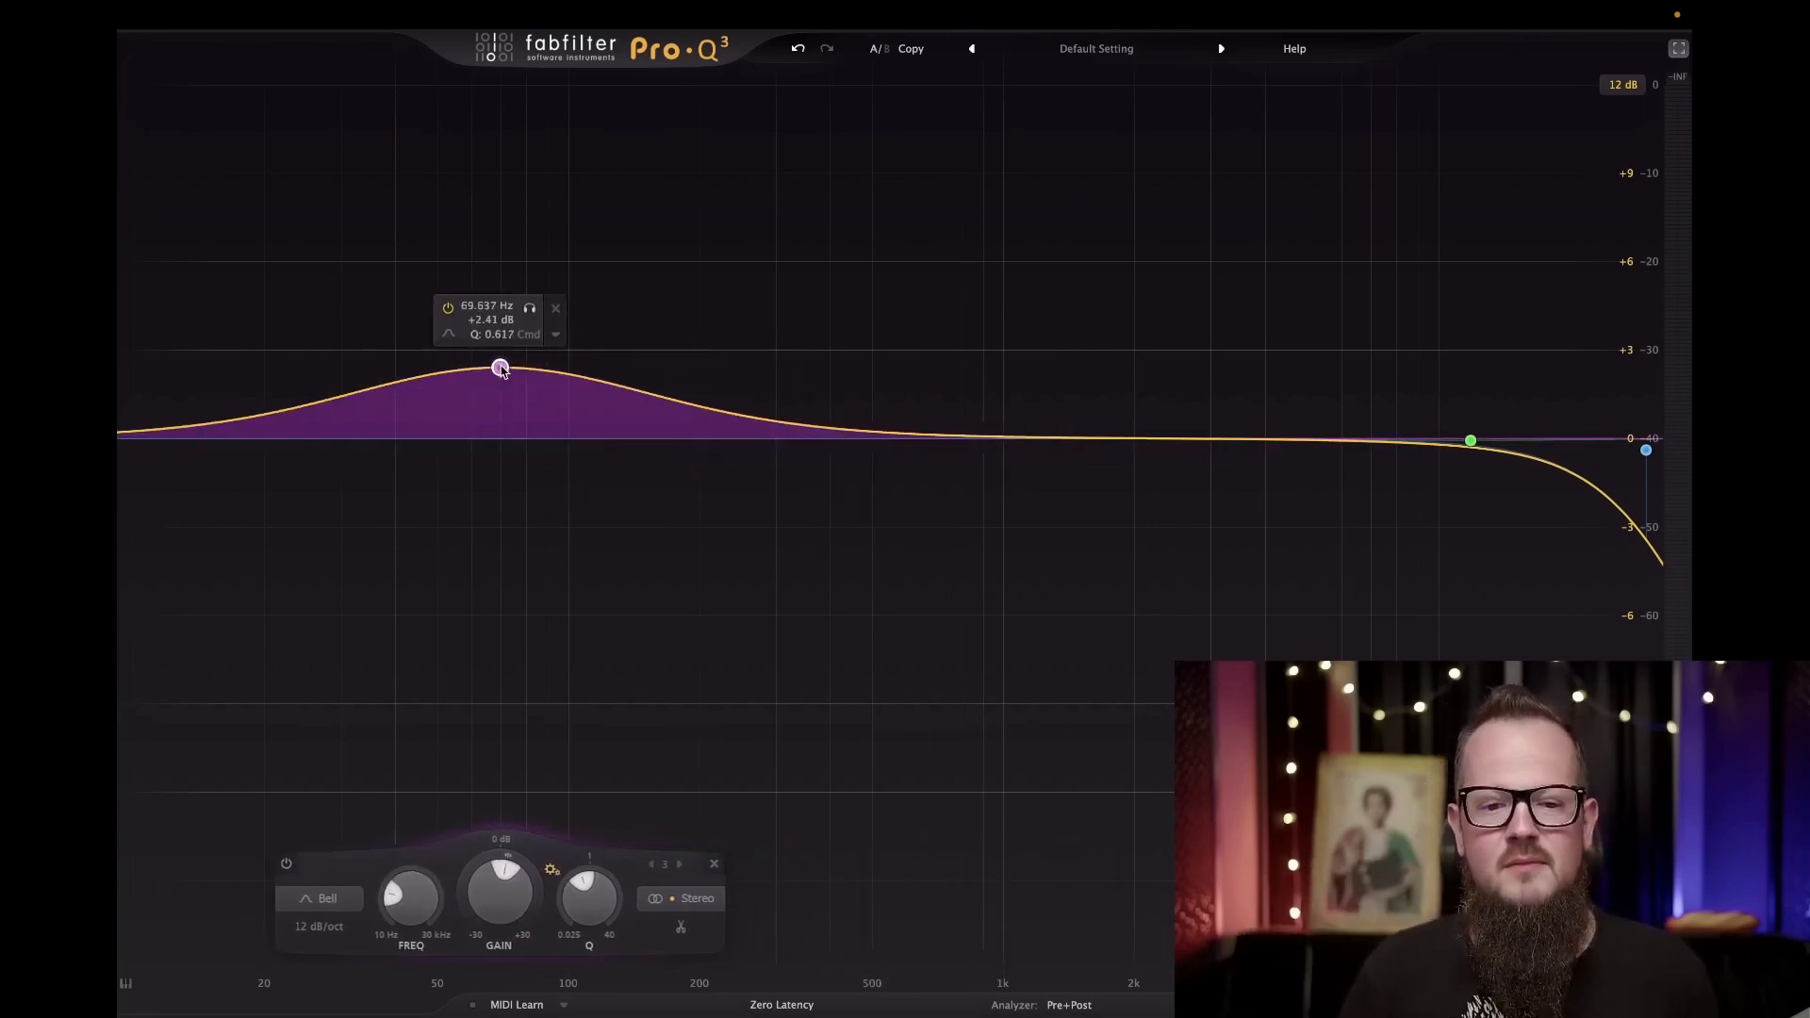
Add a bell boost of about 6.2 dB near 510 Hz and compare the EQ bypassed and active.
{"action": "left_click_drag", "start_coordinate": [1246, 440], "coordinate": [881, 247]}
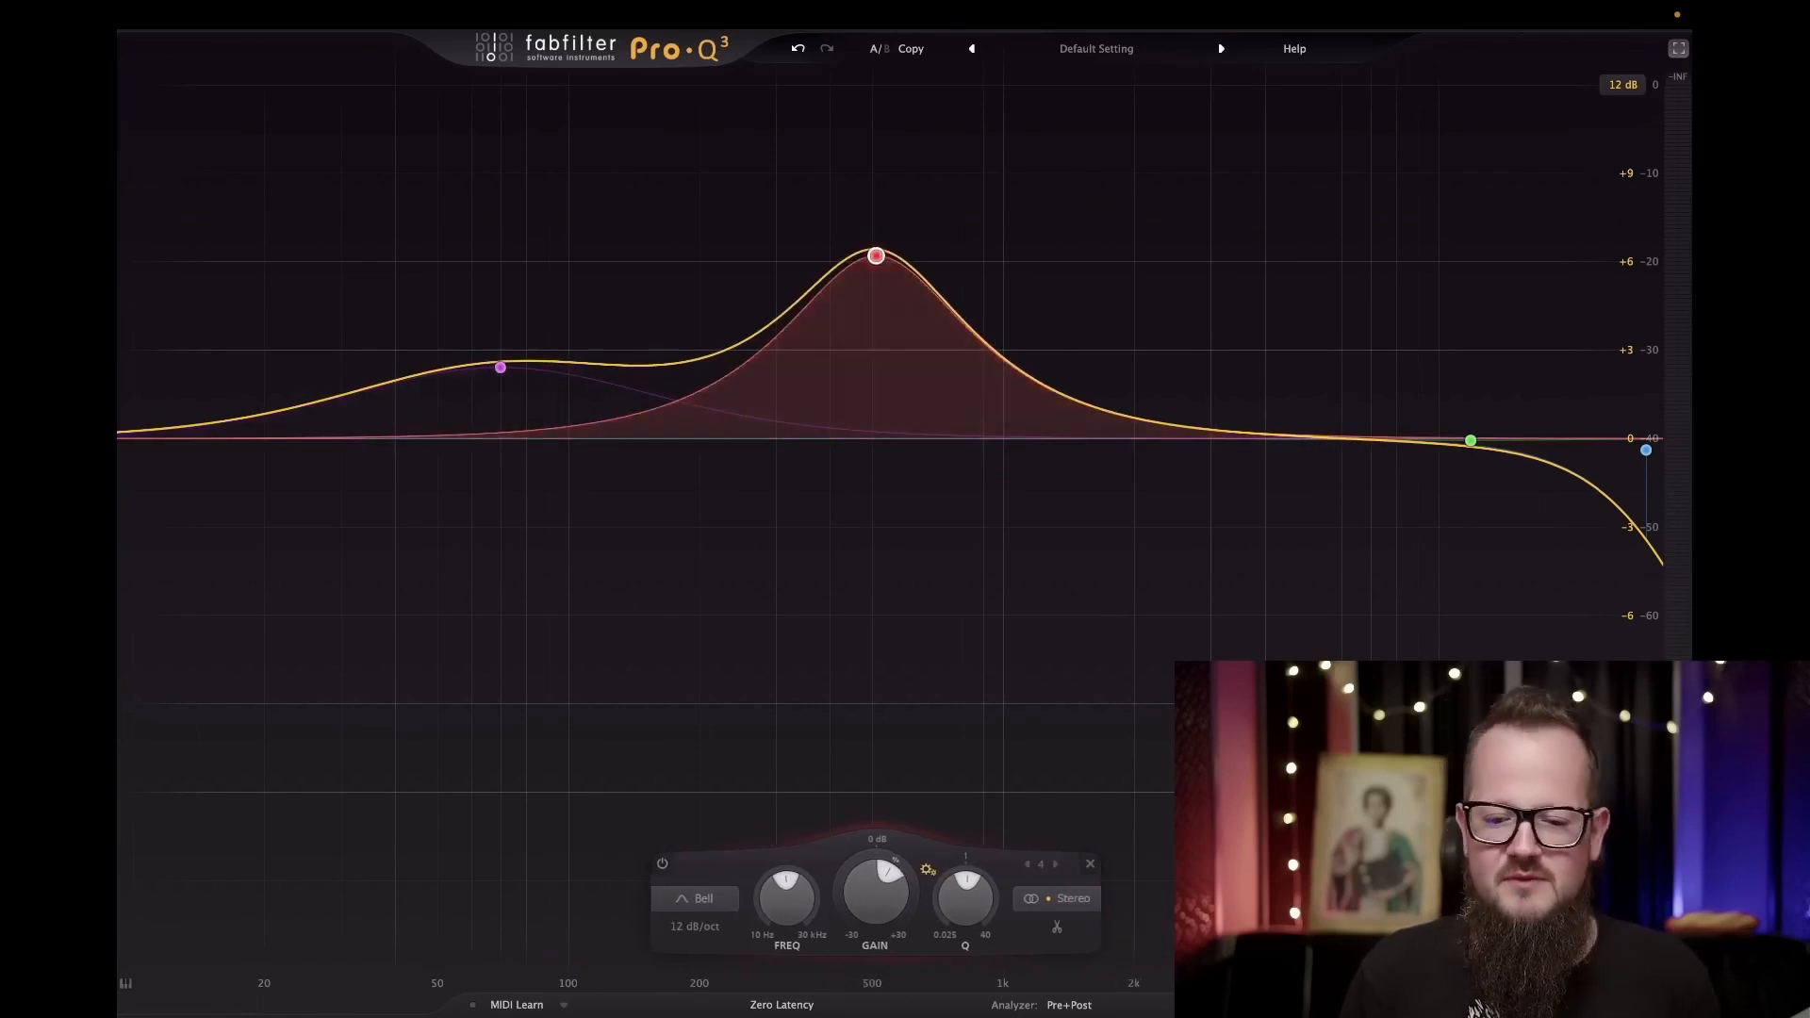
{"action": "left_click", "coordinate": [1268, 1005]}
{"action": "left_click", "coordinate": [1268, 1005]}
{"action": "left_click", "coordinate": [1267, 1004]}
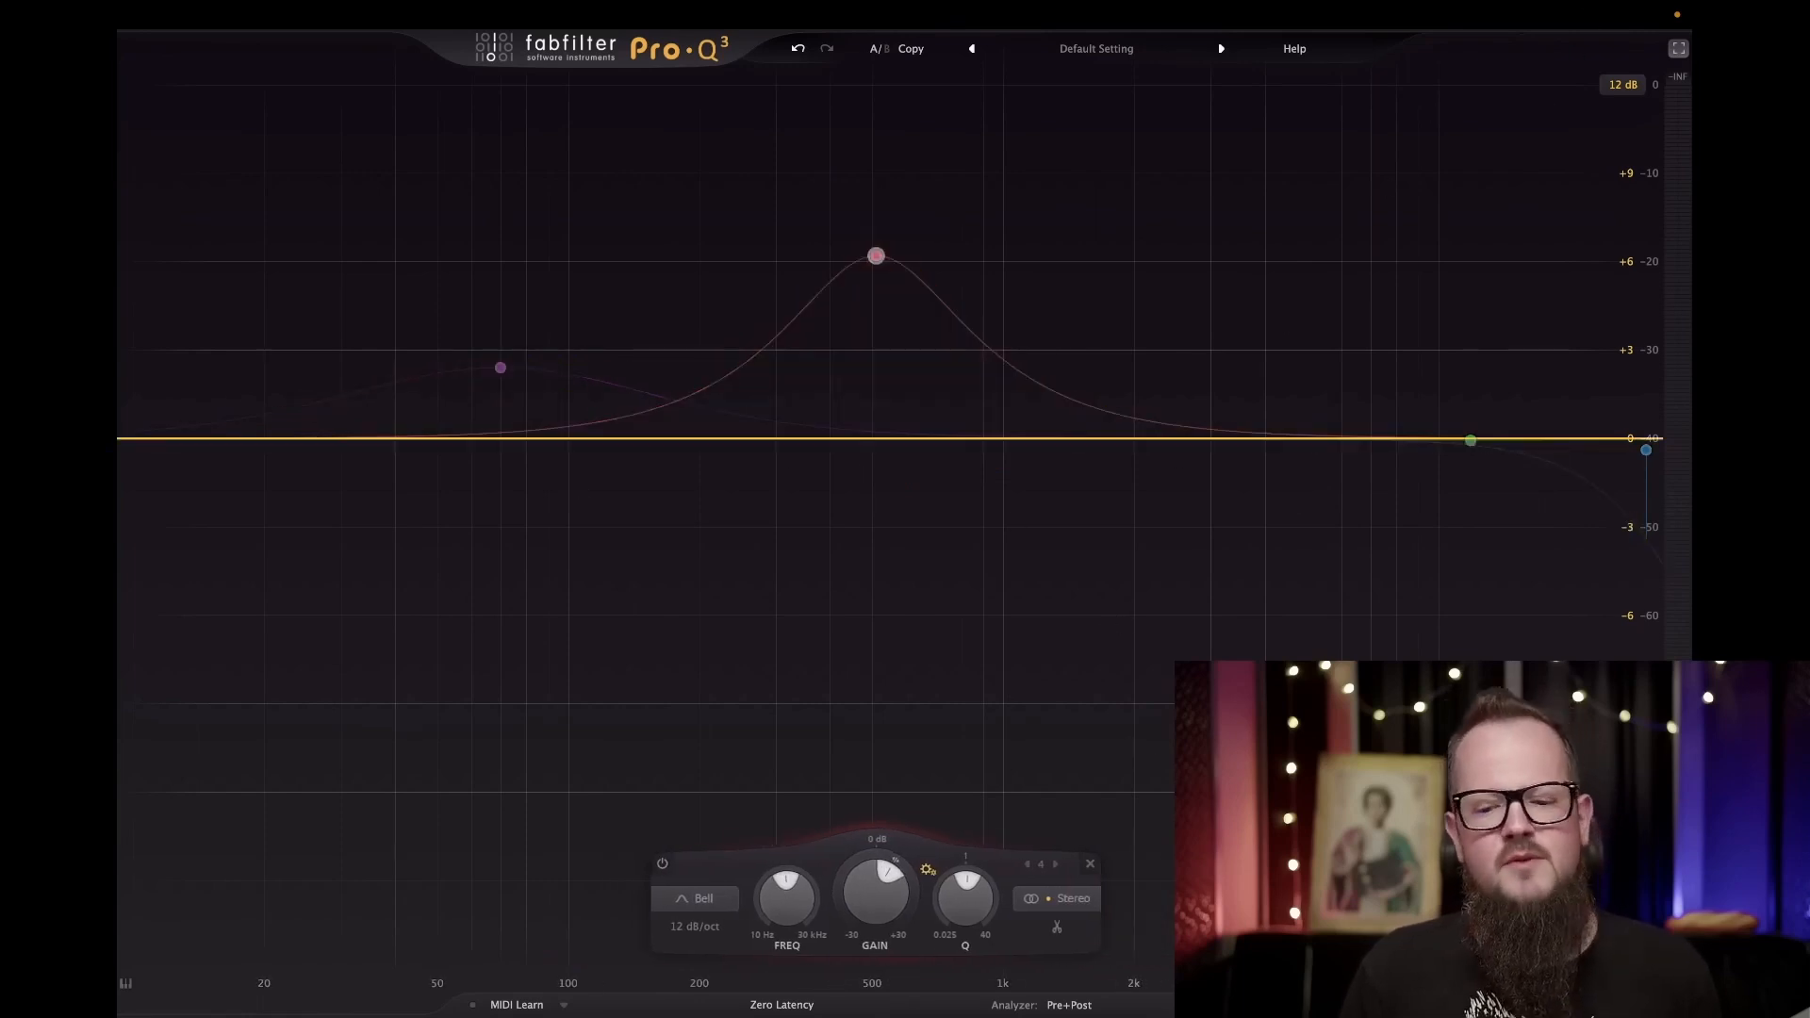
{"action": "left_click", "coordinate": [1268, 1005]}
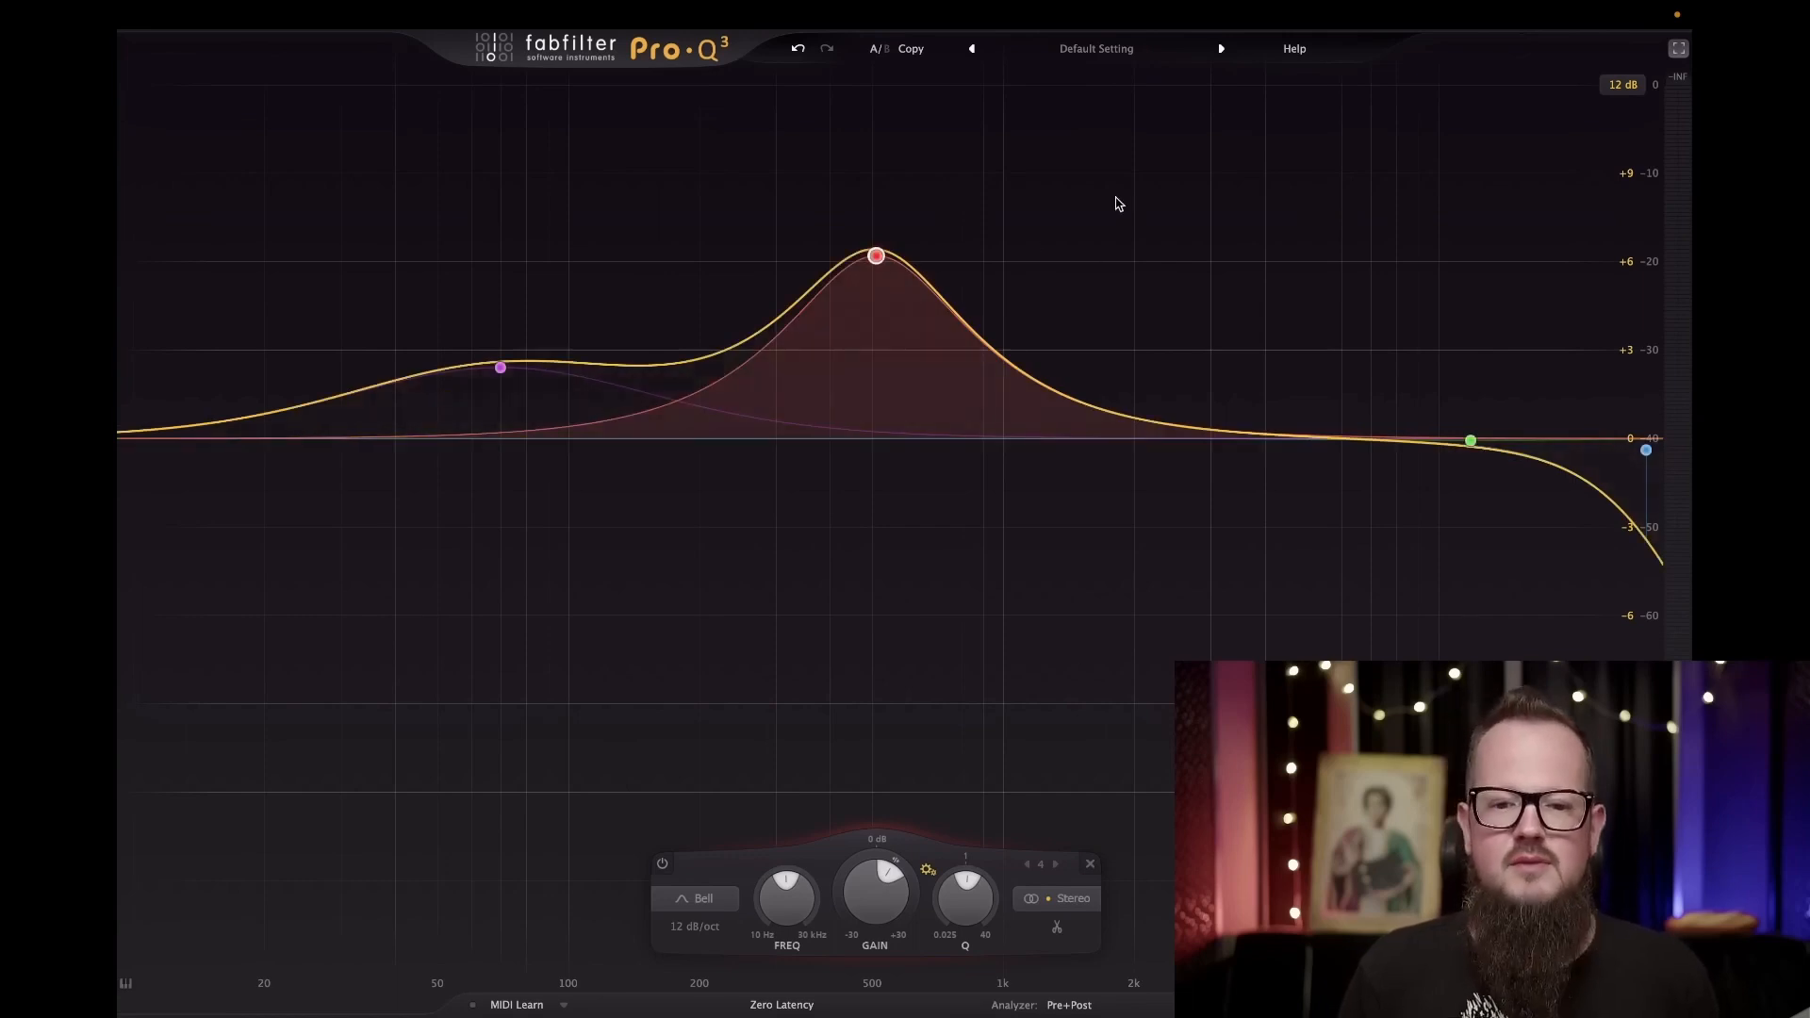
Select the two boosted bell bands together, and bring the red bell alone down to about 0 dB near 600 Hz.
{"action": "left_click", "coordinate": [493, 369]}
{"action": "left_click_drag", "start_coordinate": [1096, 144], "coordinate": [201, 472]}
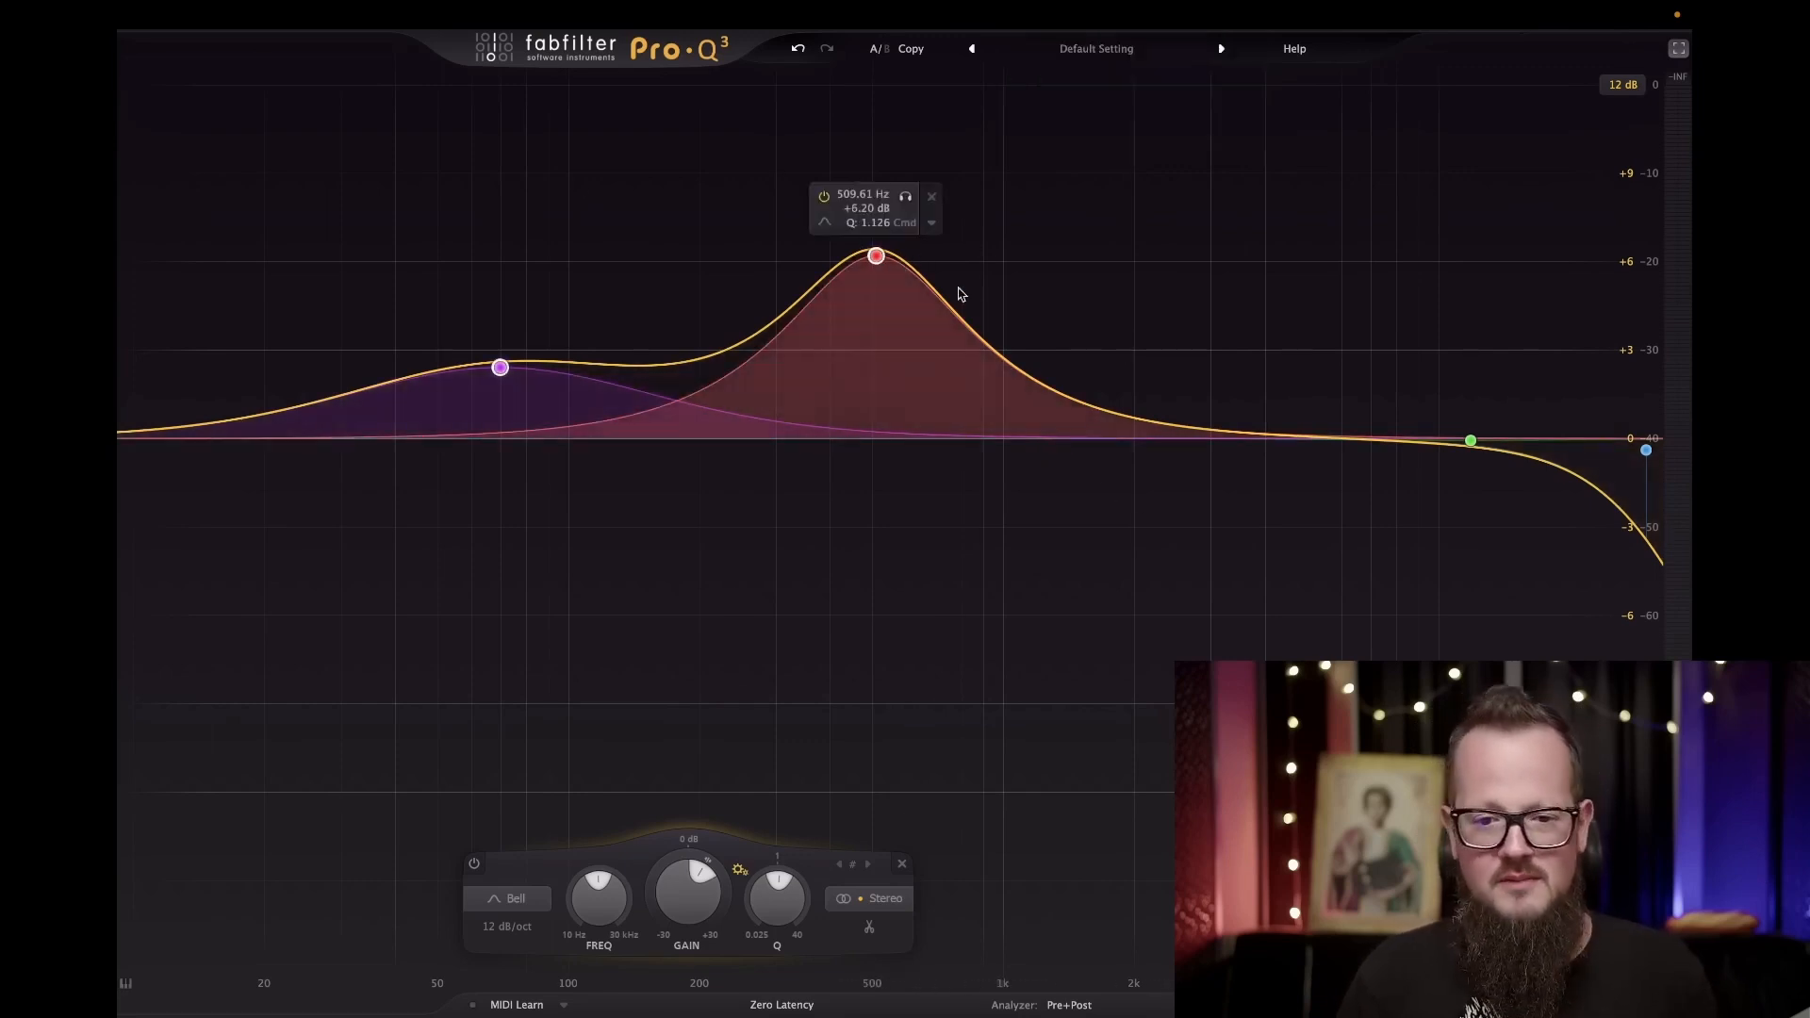
{"action": "left_click", "coordinate": [875, 256]}
{"action": "left_click_drag", "start_coordinate": [875, 255], "coordinate": [905, 436]}
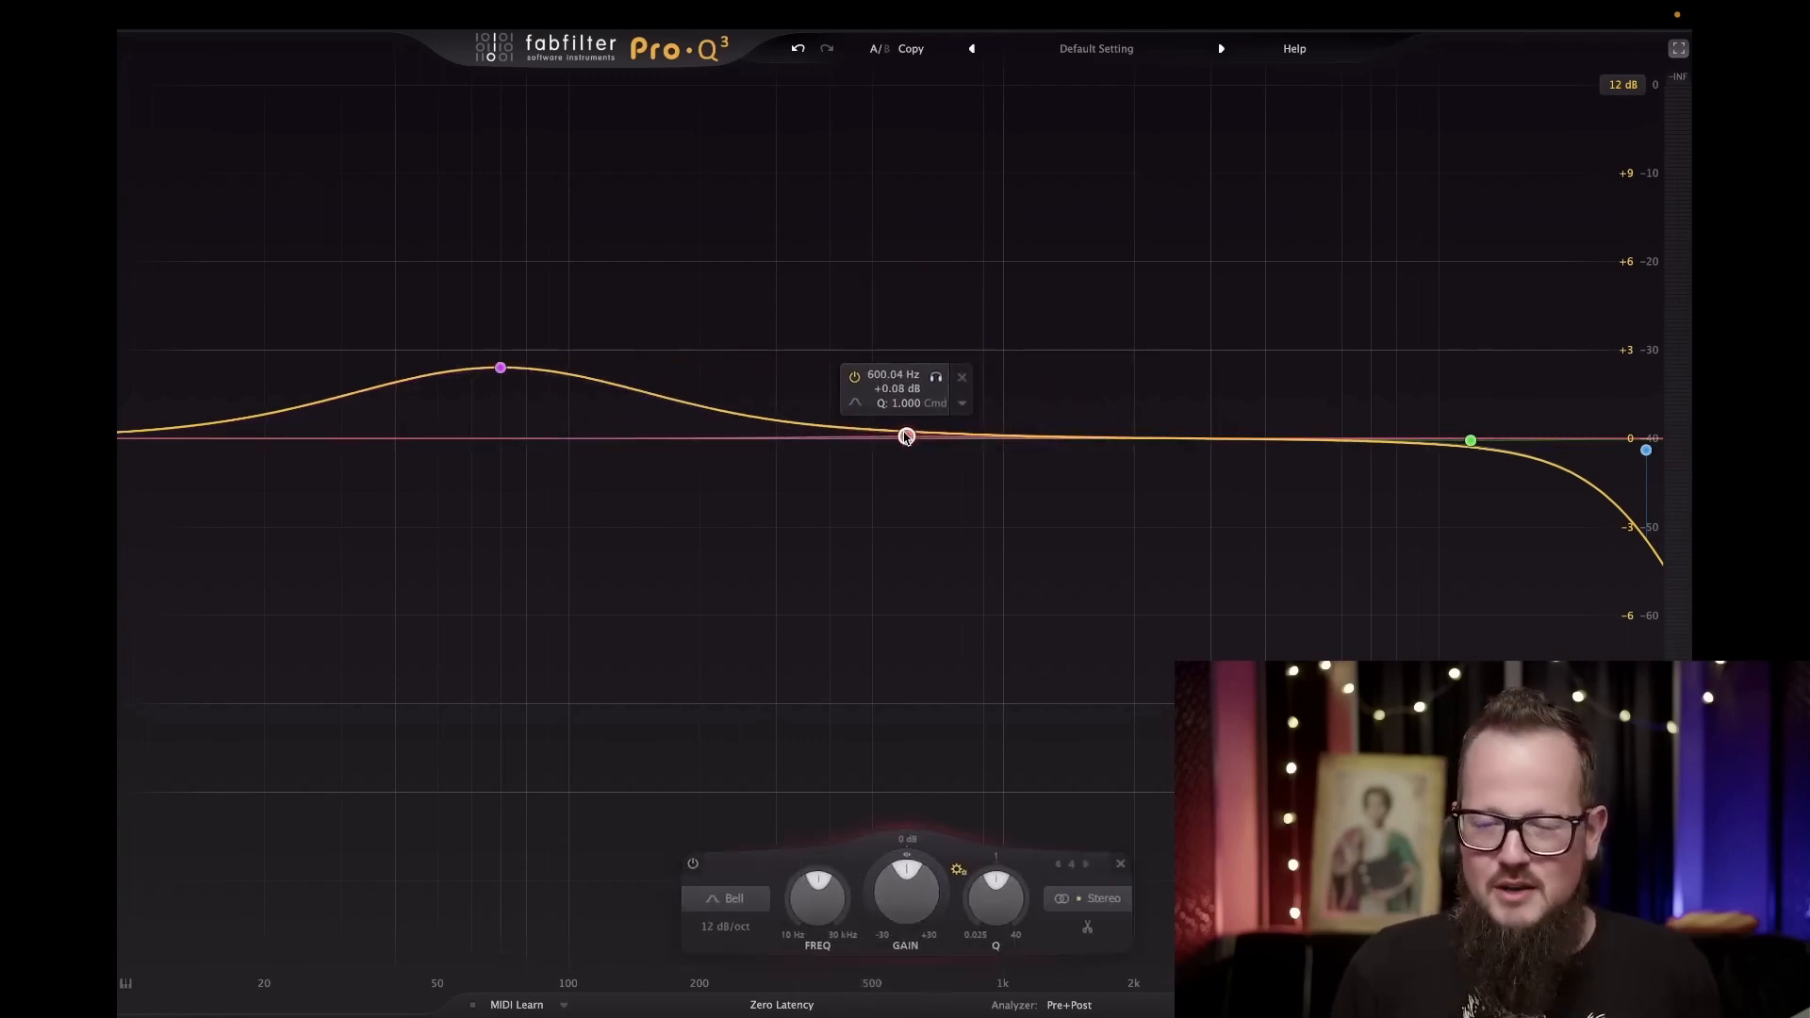
Move the red bell to about 340 Hz at 0 dB and show the piano keyboard along the frequency scale.
{"action": "left_click_drag", "start_coordinate": [906, 436], "coordinate": [799, 438]}
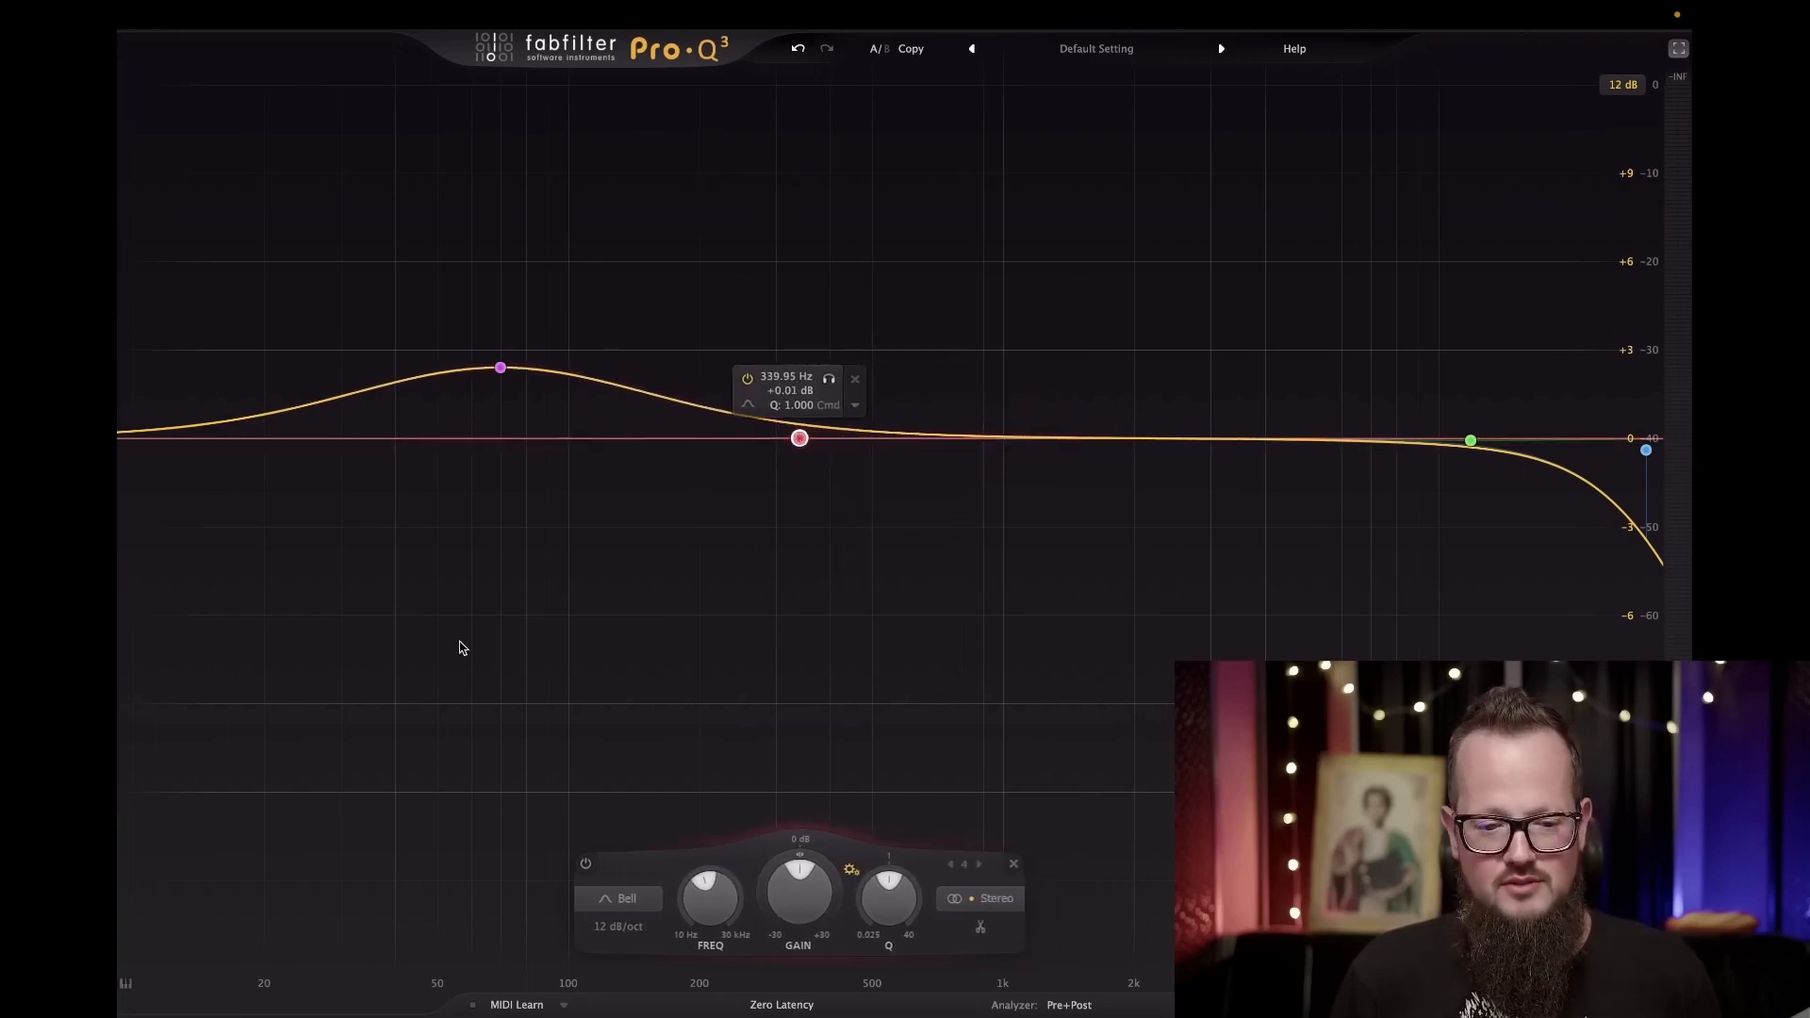
{"action": "left_click", "coordinate": [124, 982]}
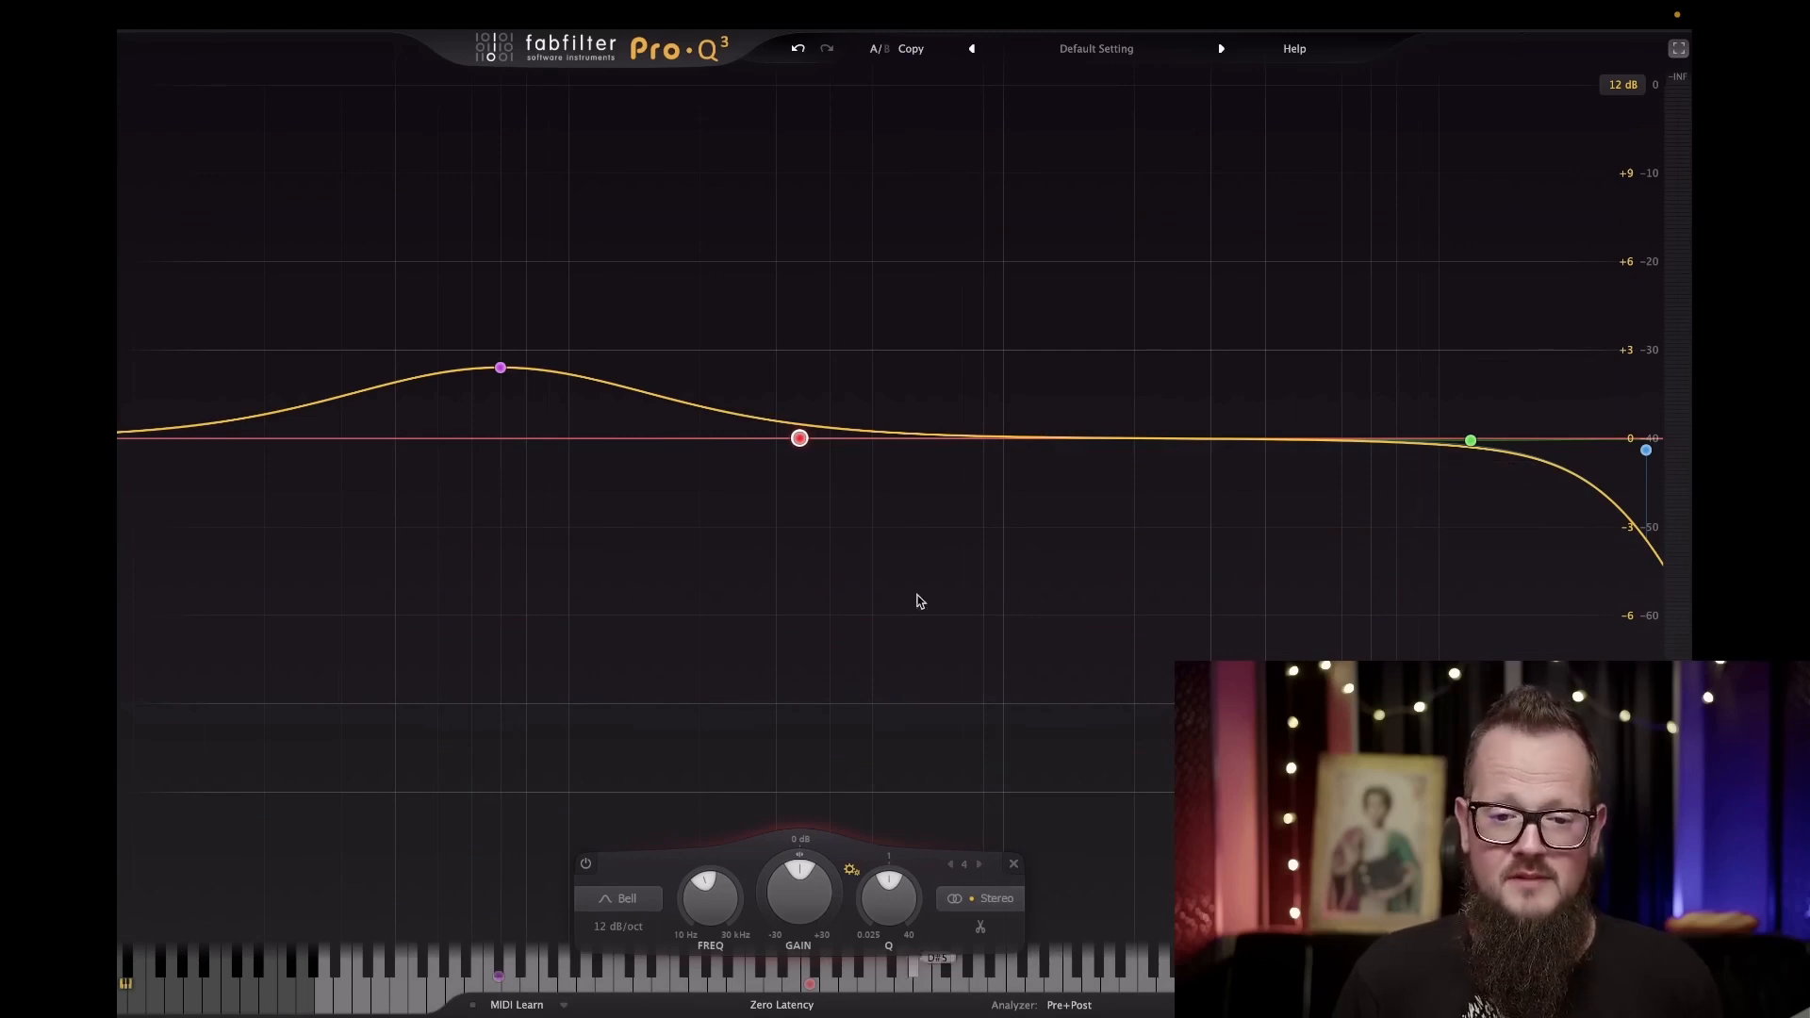
Try the red bell as a cut of about 2 dB near 383 Hz, and move it to about 2.4 kHz at 0 dB.
{"action": "mouse_move", "coordinate": [800, 438]}
{"action": "left_mouse_down"}
{"action": "mouse_move", "coordinate": [788, 396]}
{"action": "mouse_move", "coordinate": [735, 376]}
{"action": "mouse_move", "coordinate": [786, 373]}
{"action": "mouse_move", "coordinate": [784, 521]}
{"action": "left_mouse_up"}
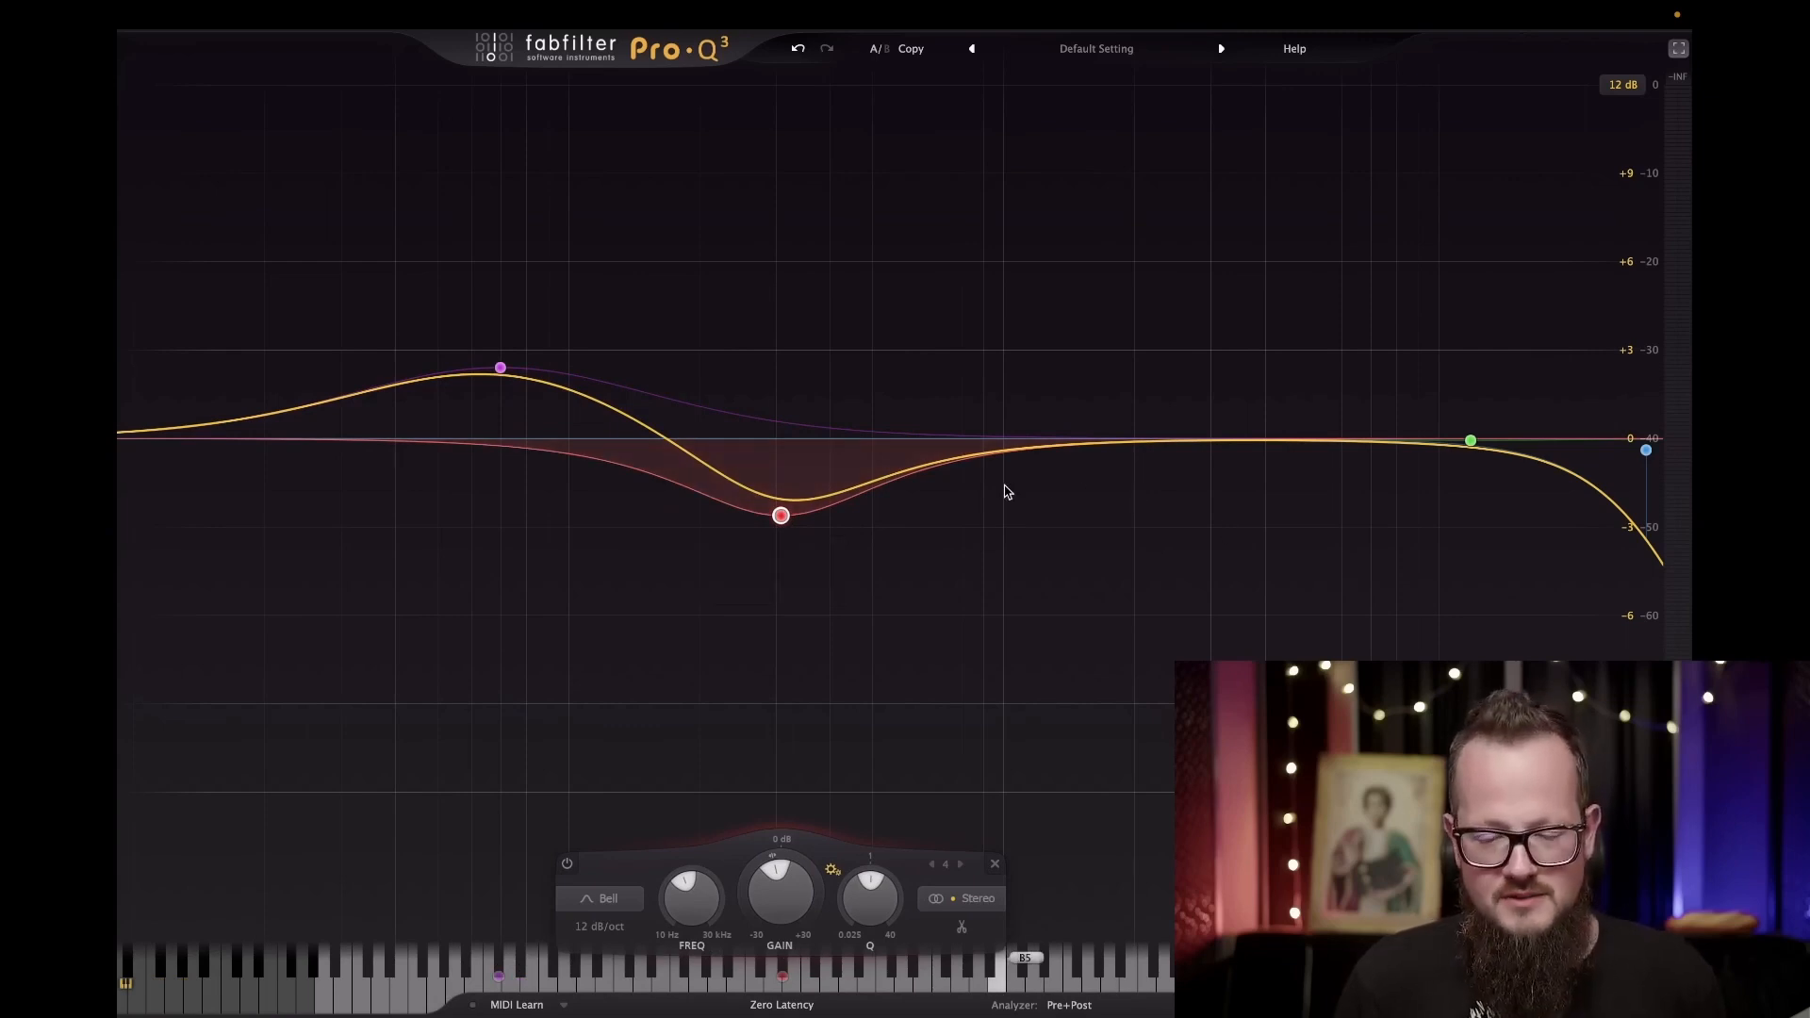
{"action": "left_click_drag", "start_coordinate": [780, 515], "coordinate": [824, 499]}
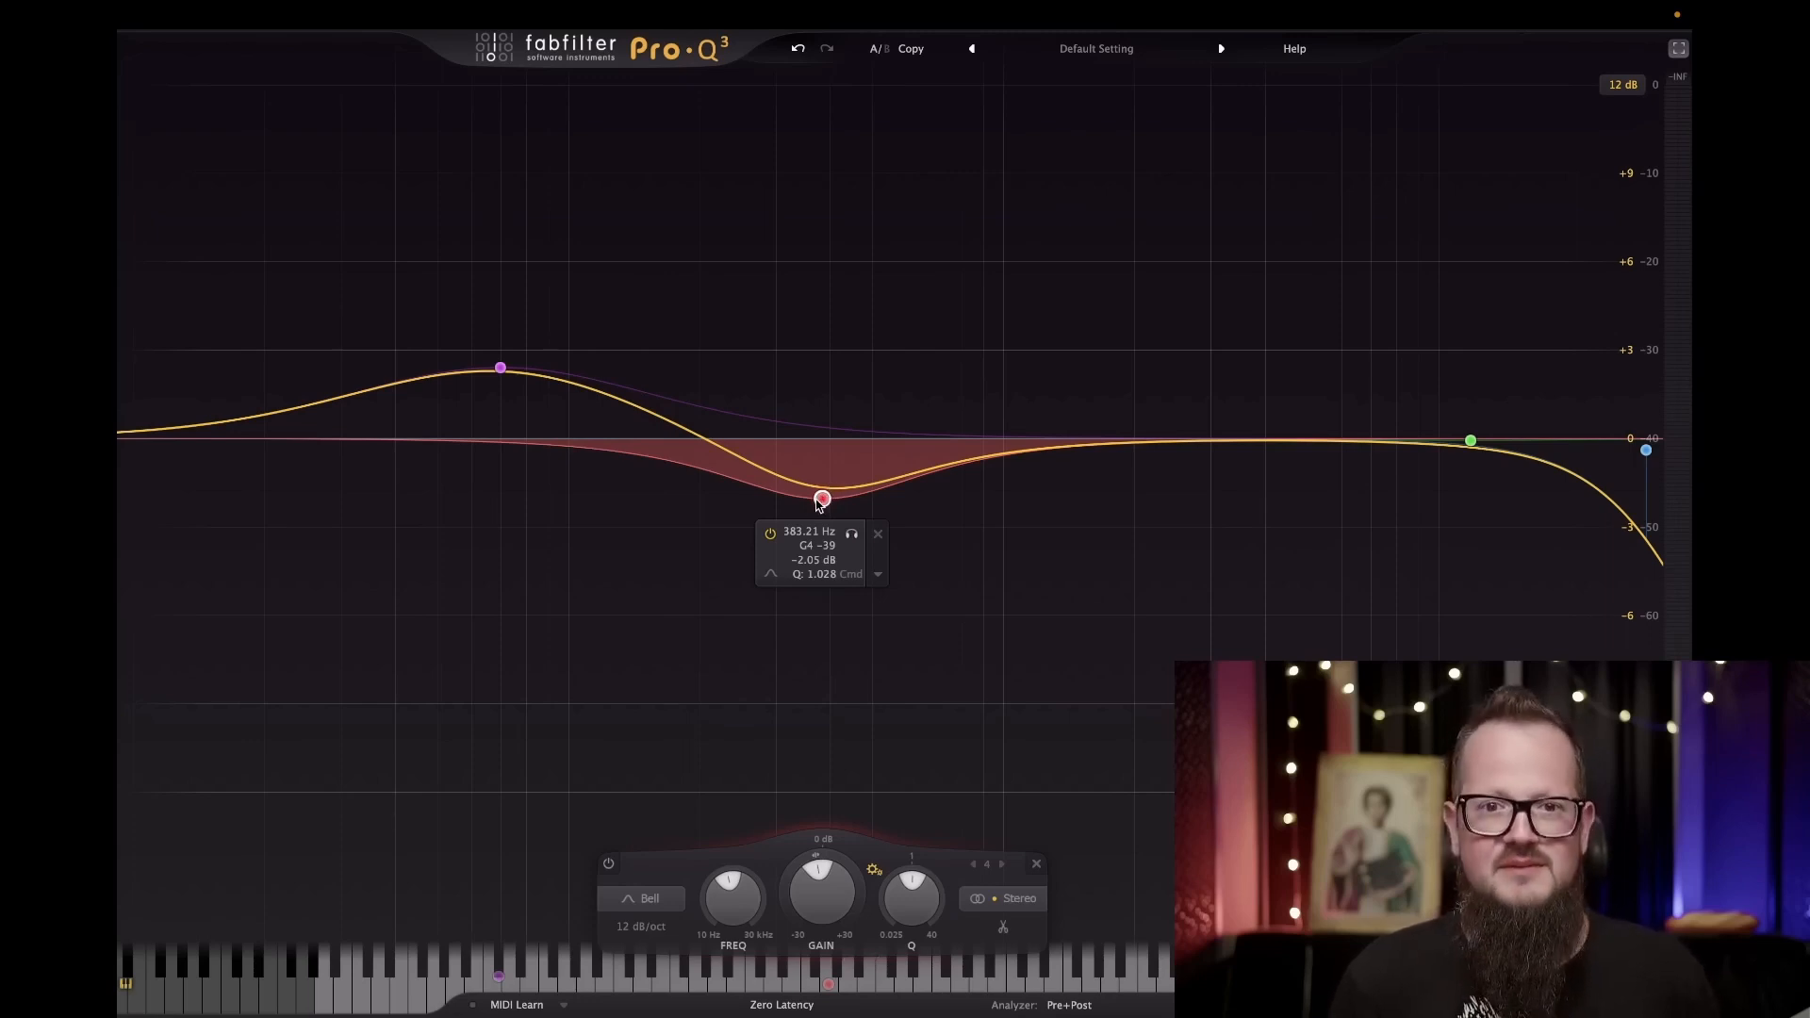
{"action": "left_click_drag", "start_coordinate": [824, 506], "coordinate": [1175, 440]}
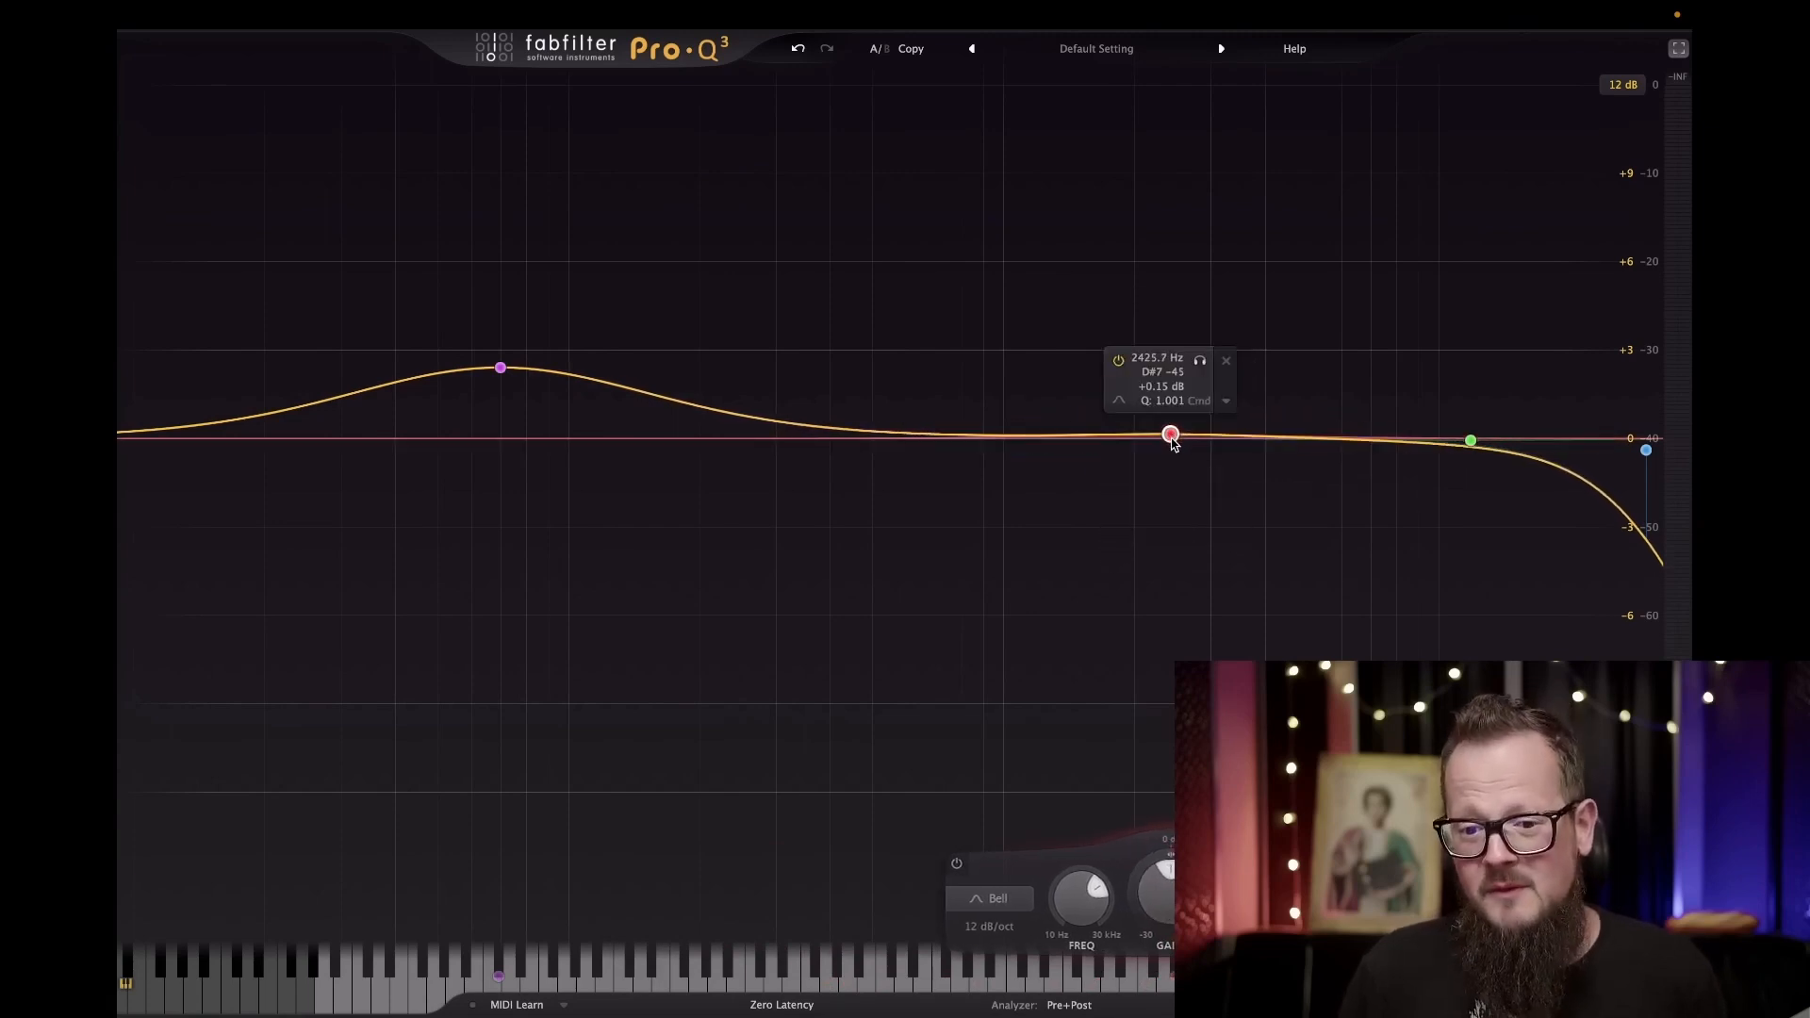
Bring the purple bell near 69 Hz down to about 0 dB and hide the piano keyboard along the frequency scale.
{"action": "left_click_drag", "start_coordinate": [488, 389], "coordinate": [486, 458]}
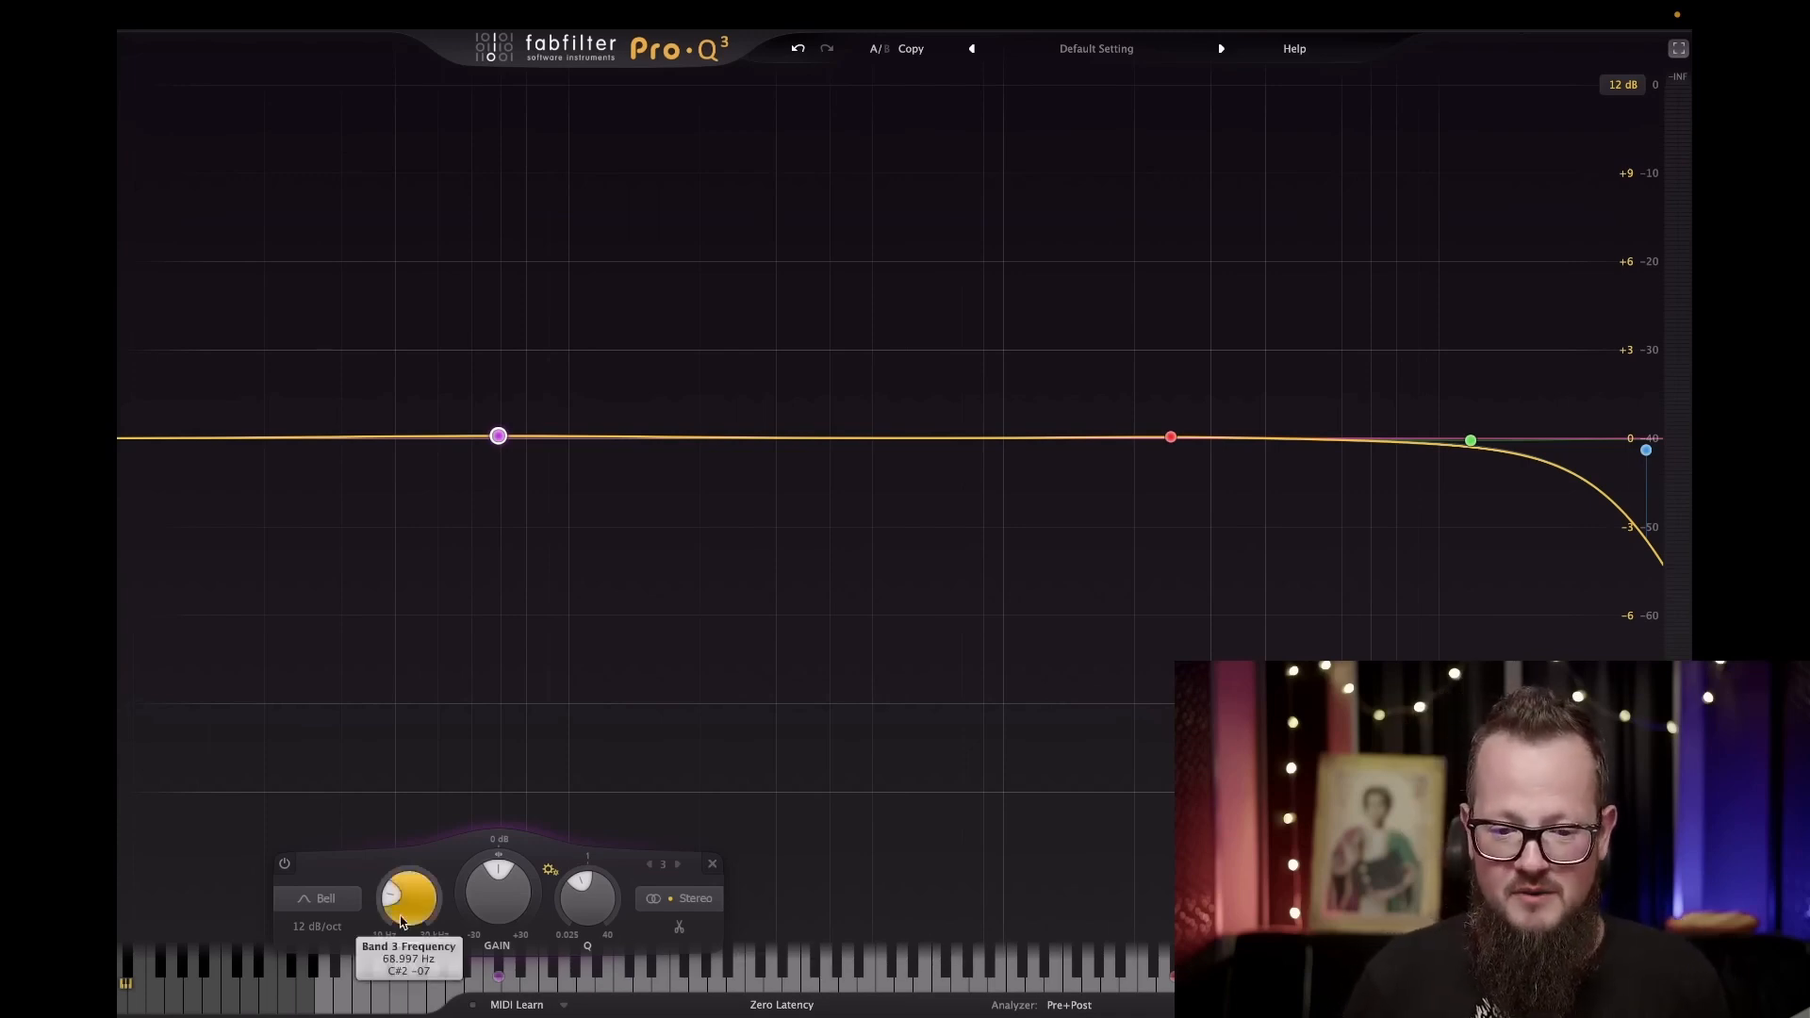
{"action": "left_click", "coordinate": [126, 984]}
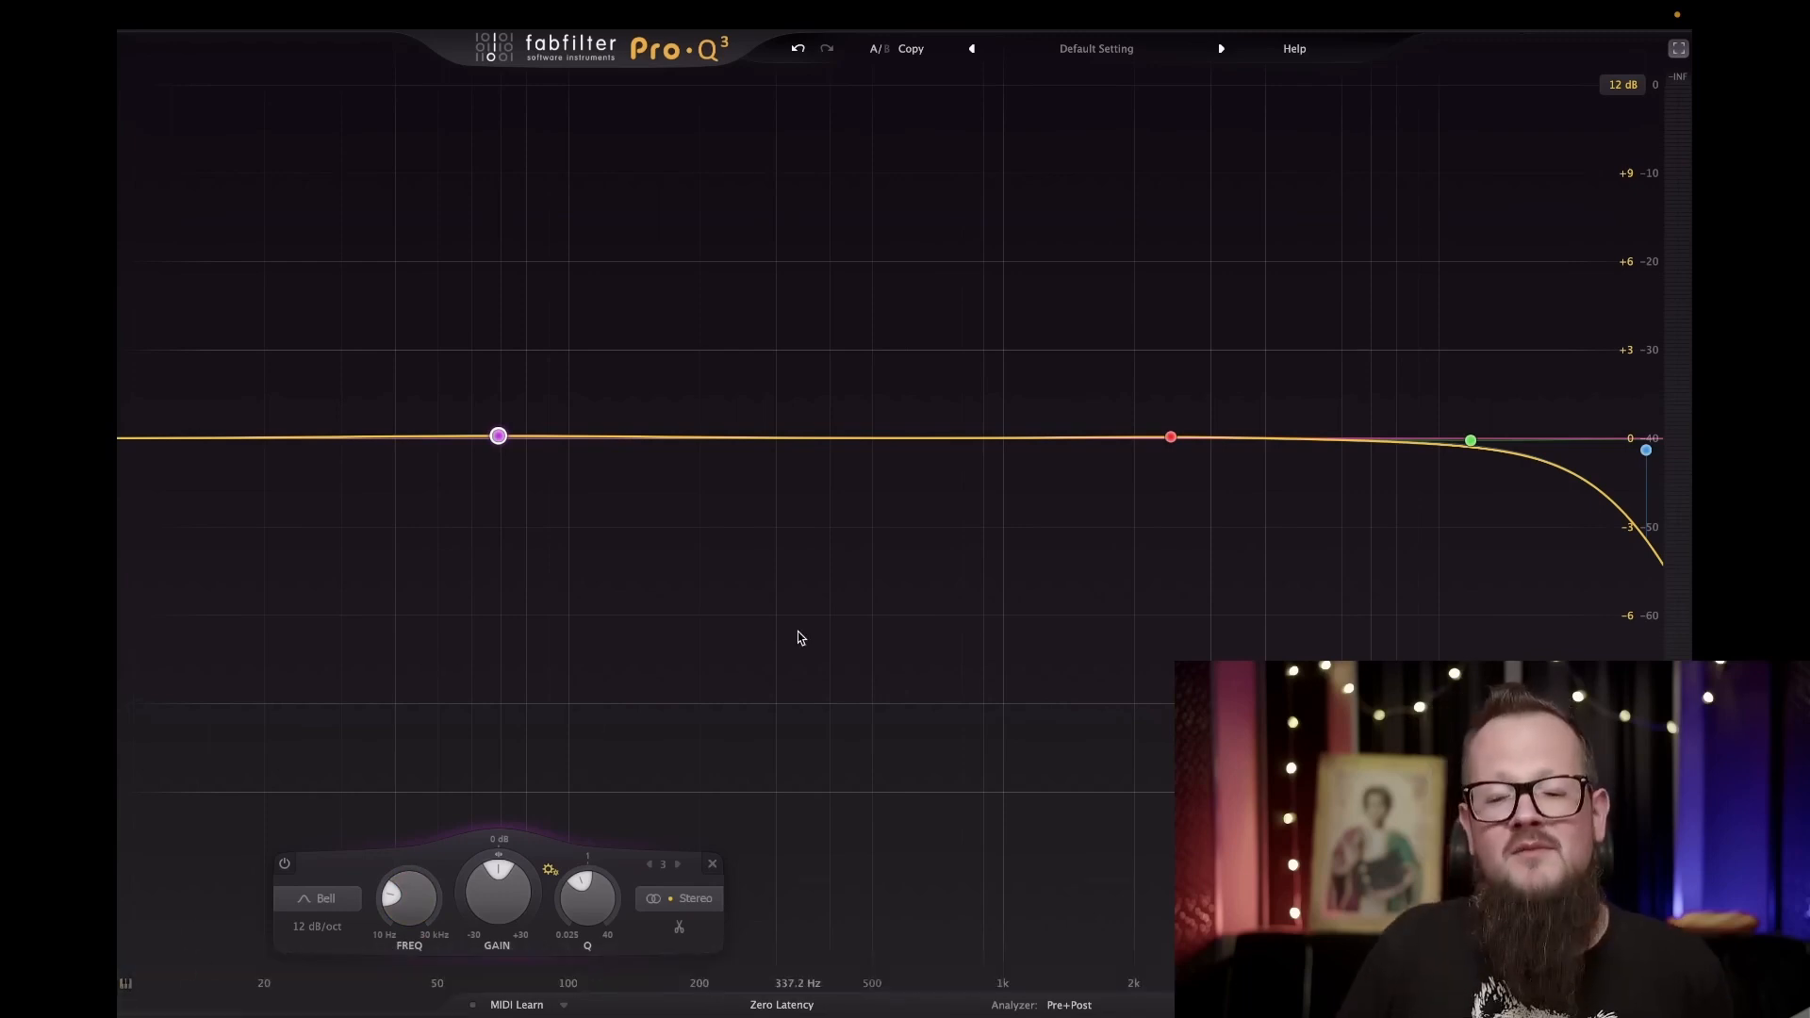
Add a new bell near 498 Hz and set its gain to a boost of about 3 dB.
{"action": "mouse_move", "coordinate": [1638, 474]}
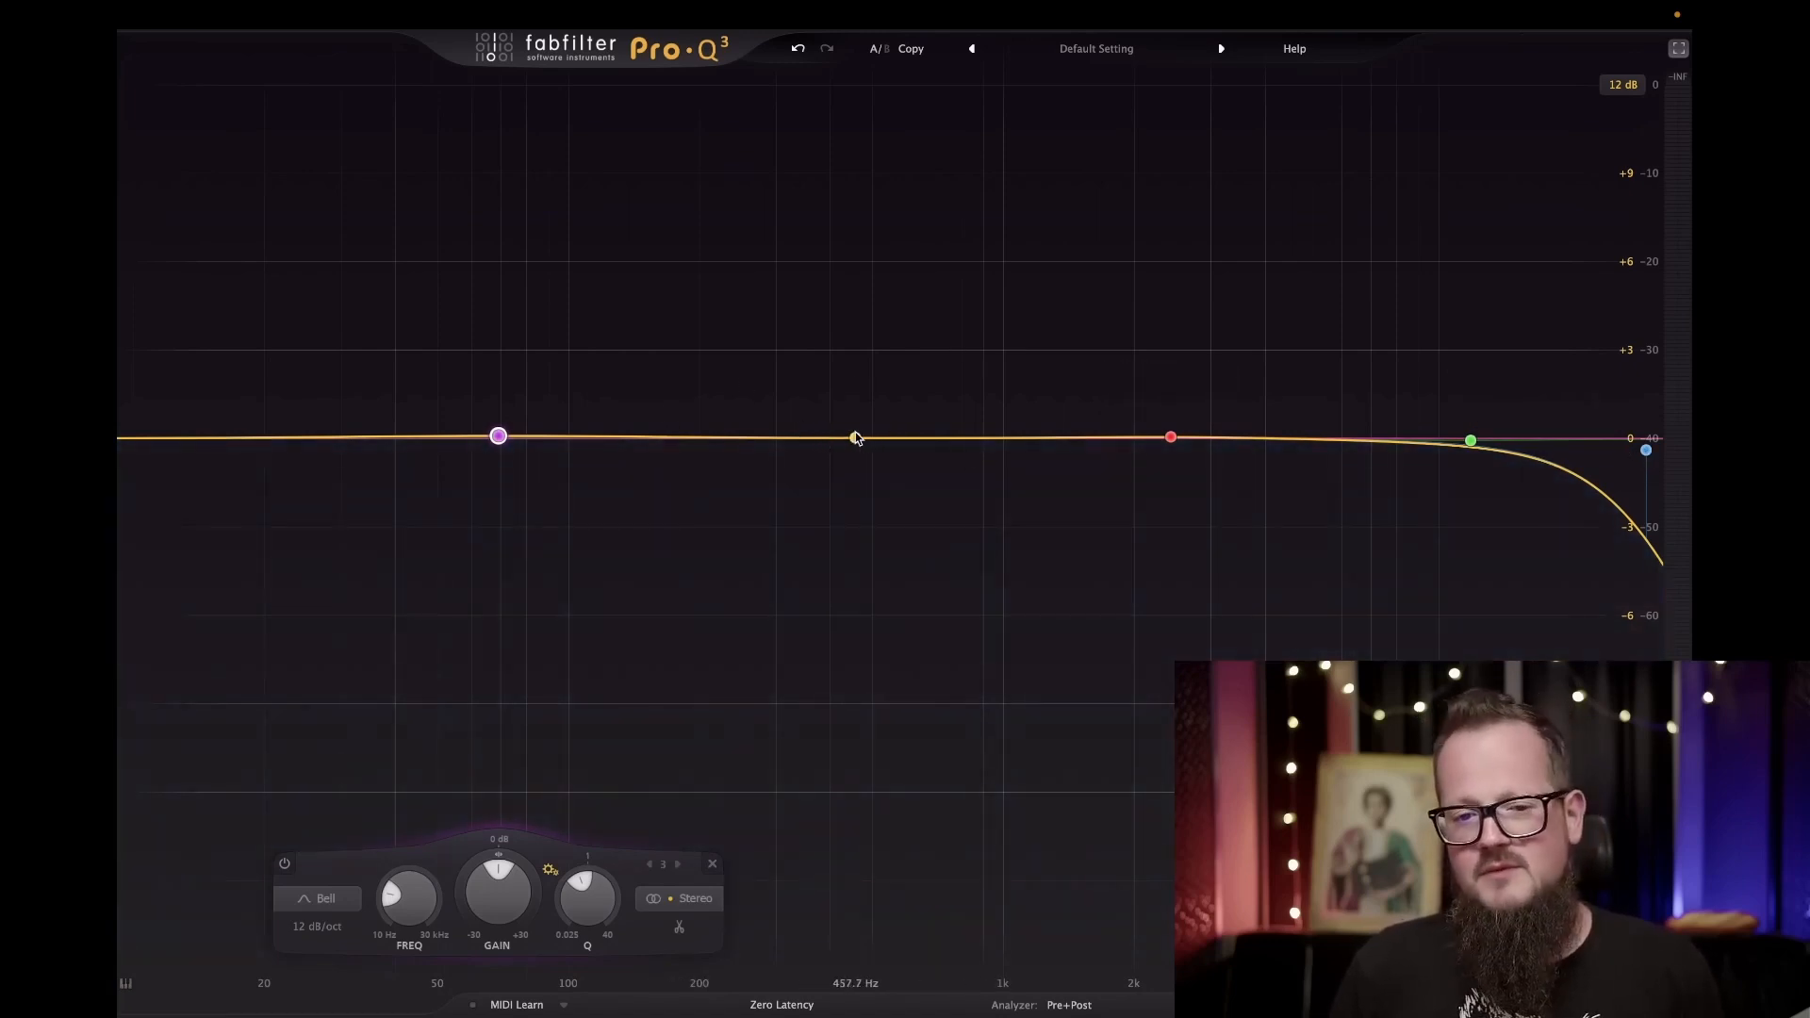
{"action": "left_click_drag", "start_coordinate": [872, 401], "coordinate": [872, 345]}
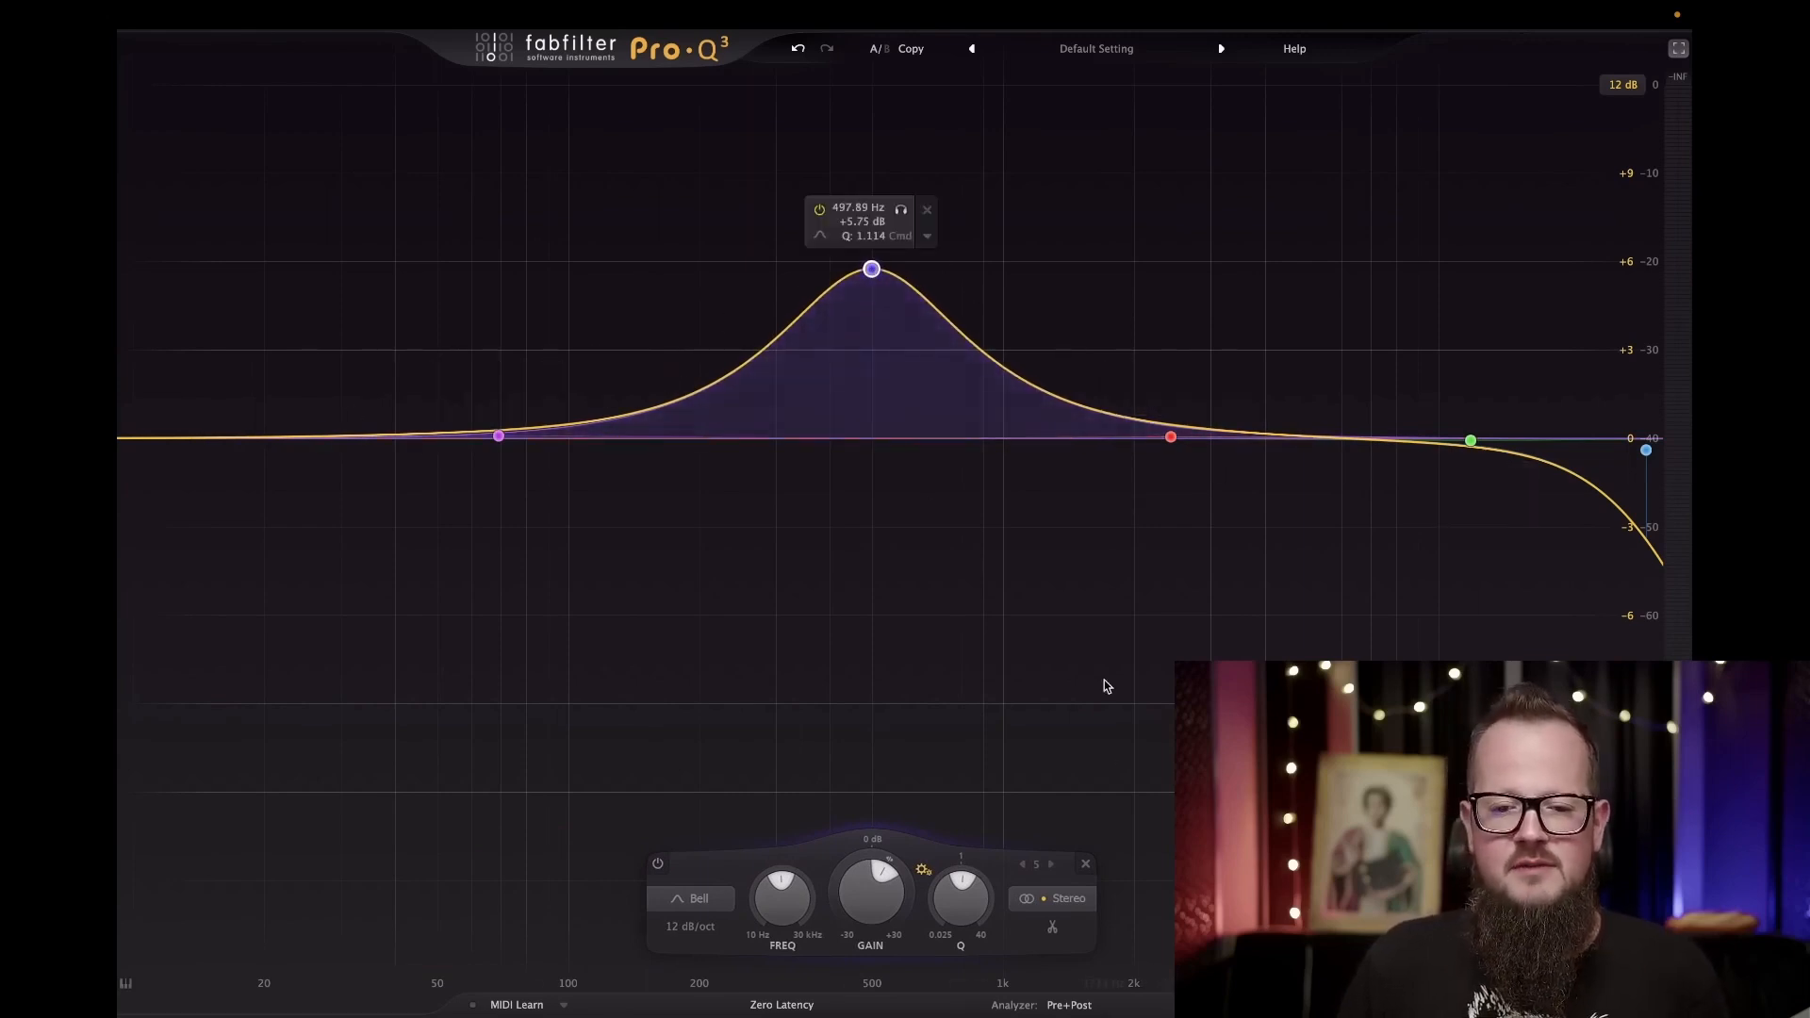
{"action": "left_click_drag", "start_coordinate": [870, 891], "coordinate": [832, 926]}
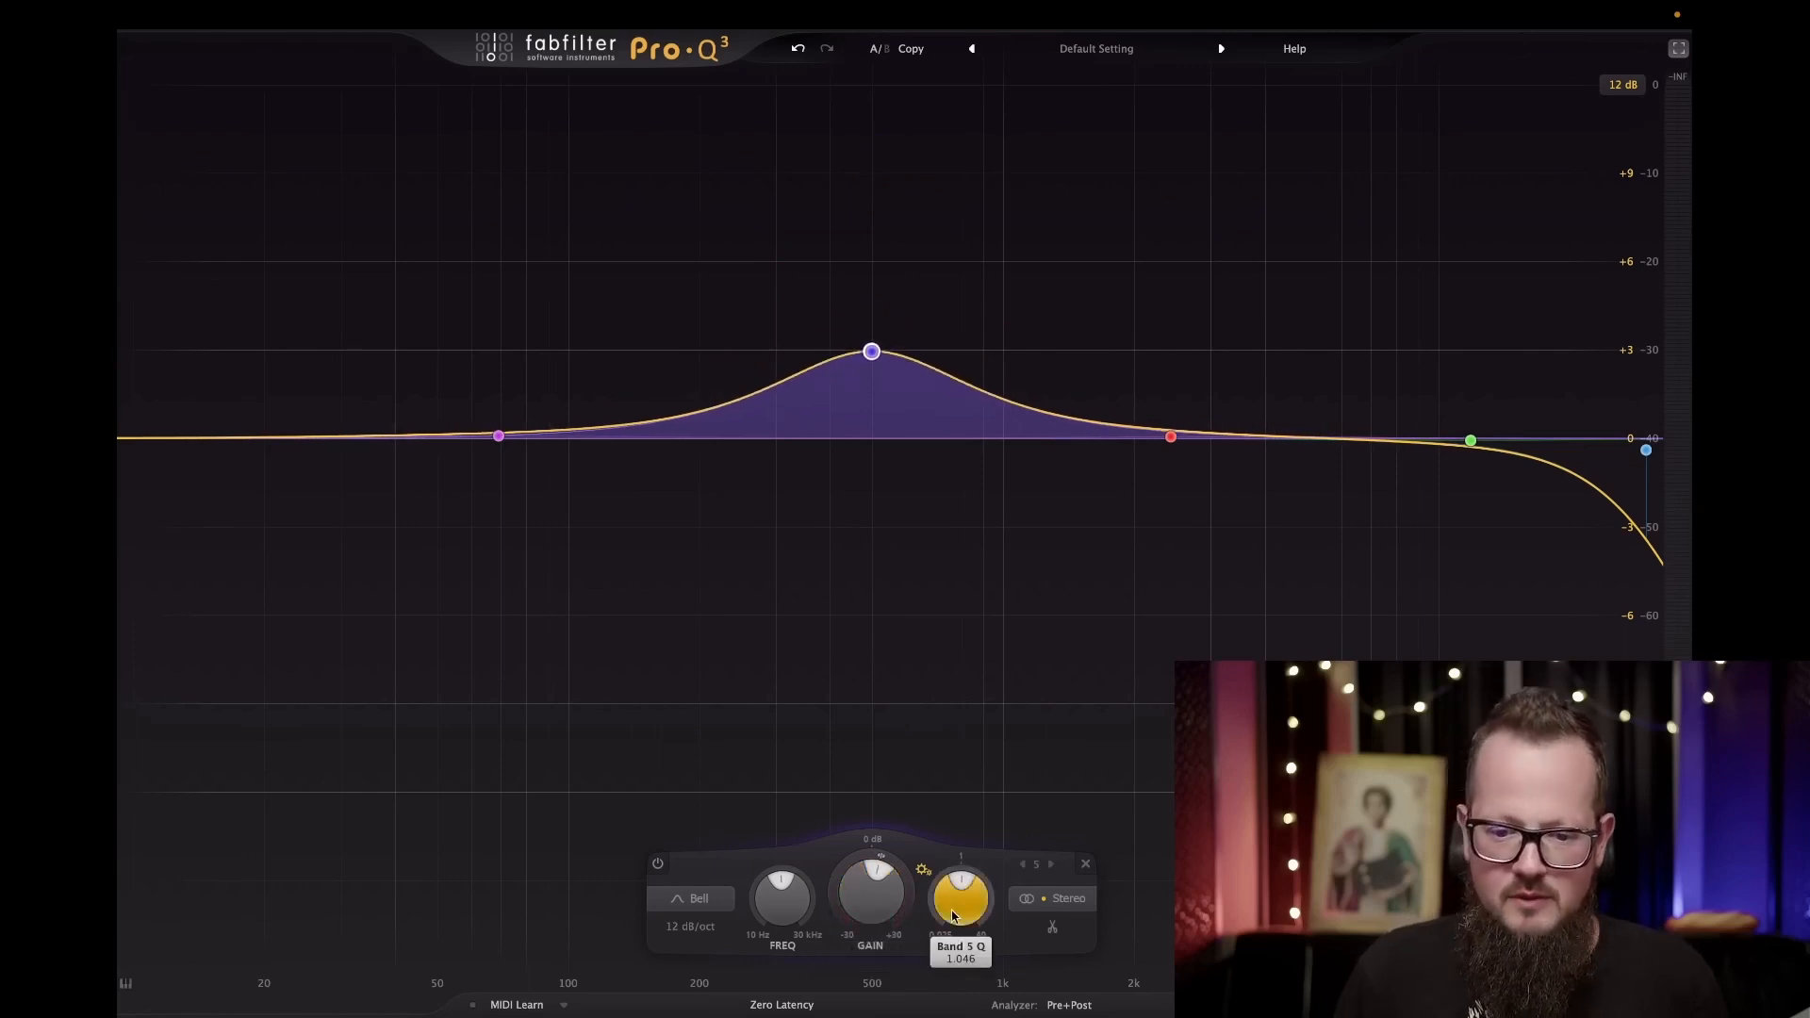
Vary the 498 Hz bell's Q between narrow and wide, up to 40, and leave it wide at about 0.52.
{"action": "scroll", "coordinate": [961, 914], "scroll_direction": "up", "scroll_amount": 5}
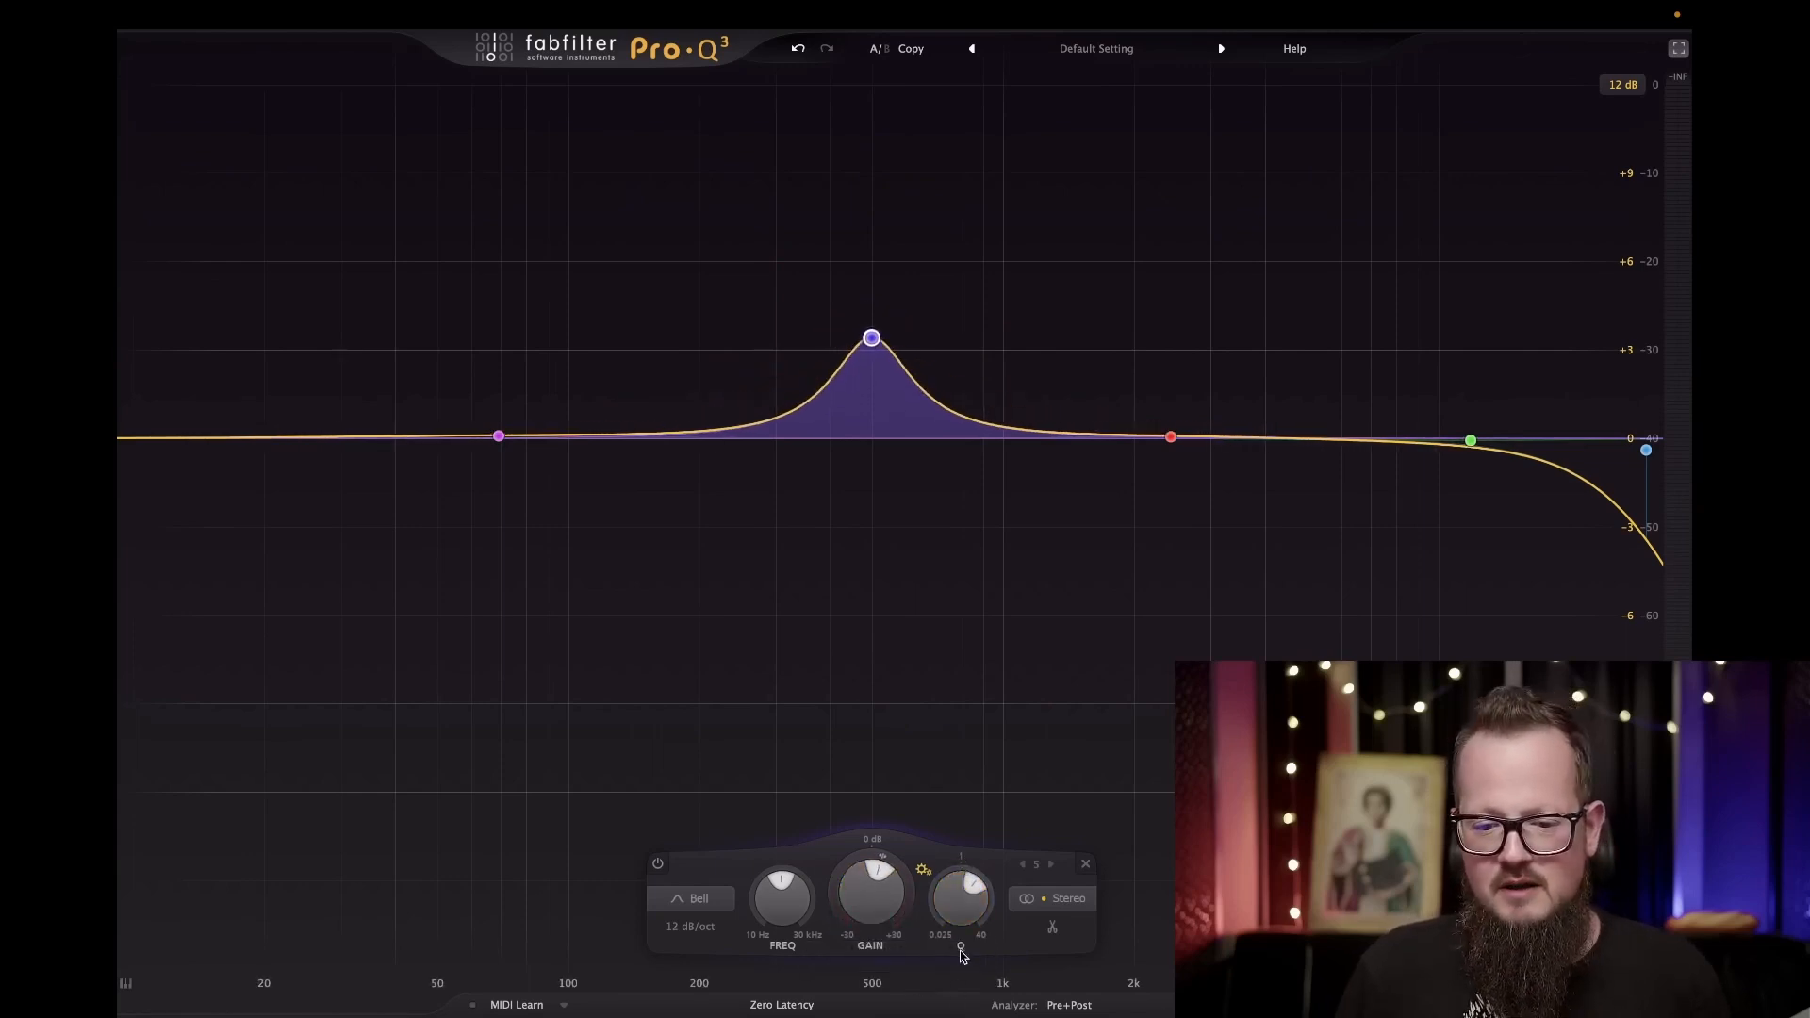
{"action": "scroll", "coordinate": [955, 960], "scroll_direction": "down", "scroll_amount": 5}
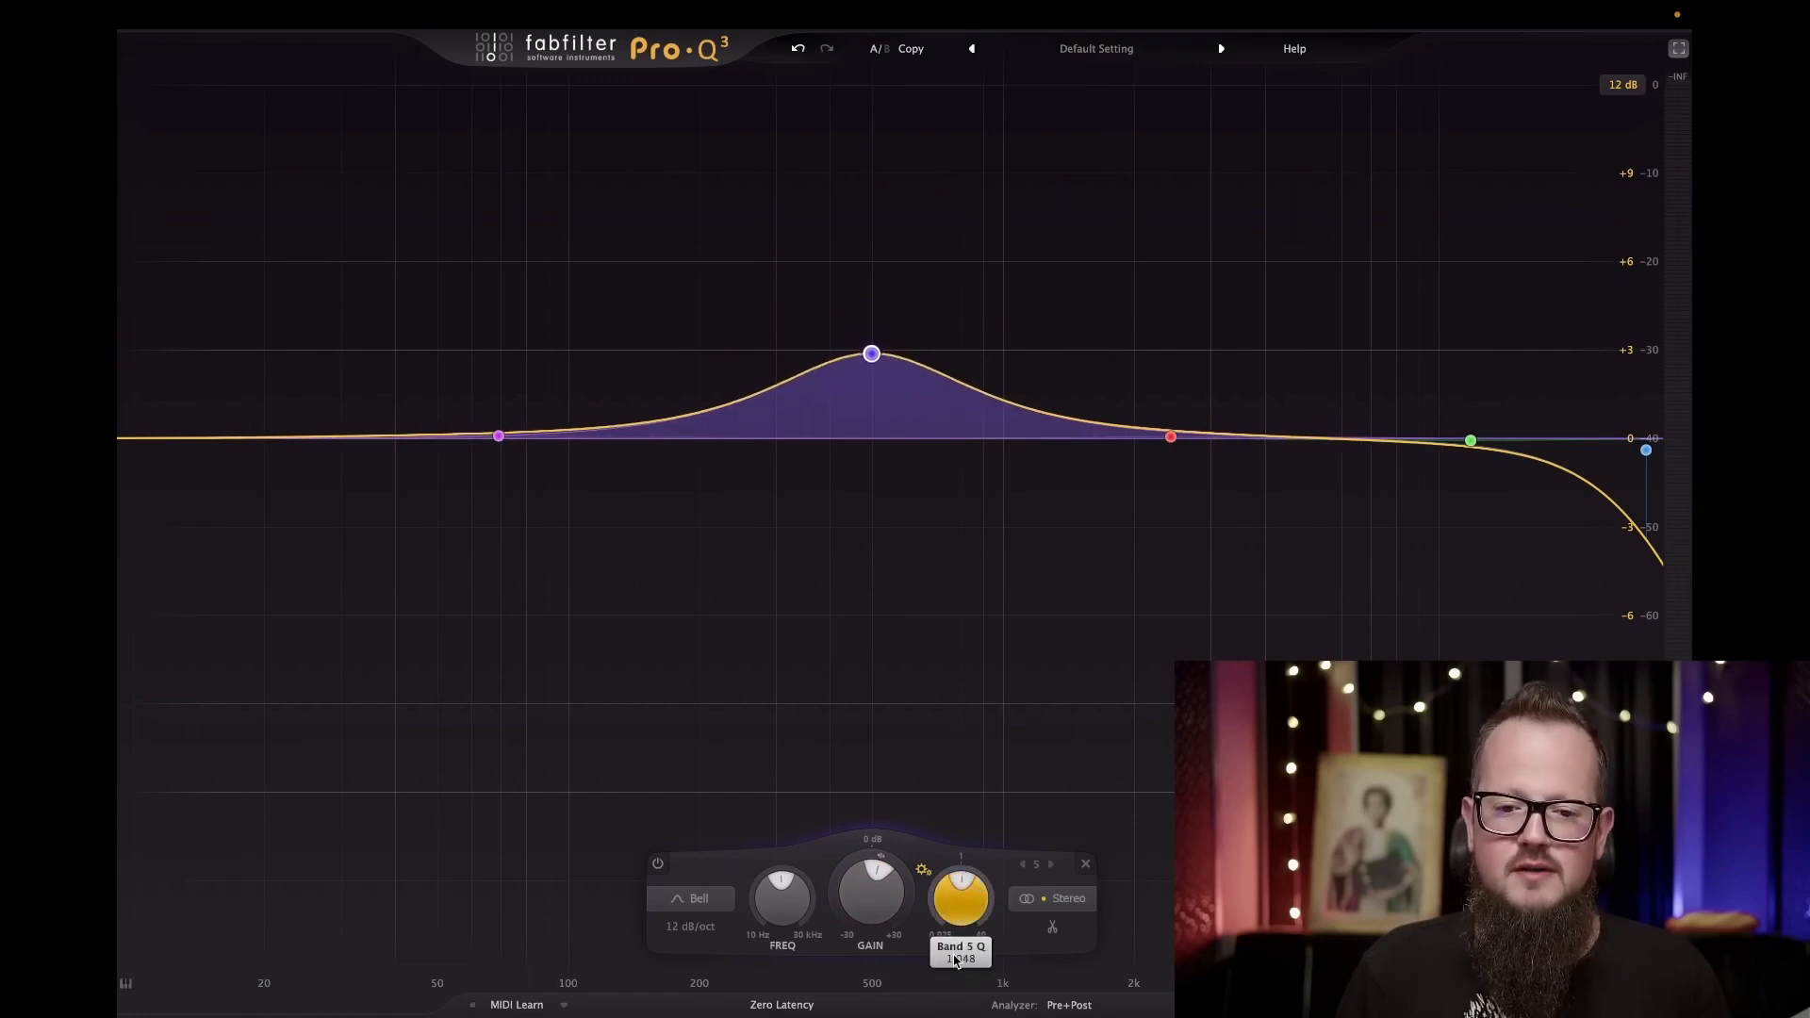
{"action": "scroll", "coordinate": [955, 907], "scroll_direction": "up", "scroll_amount": 8}
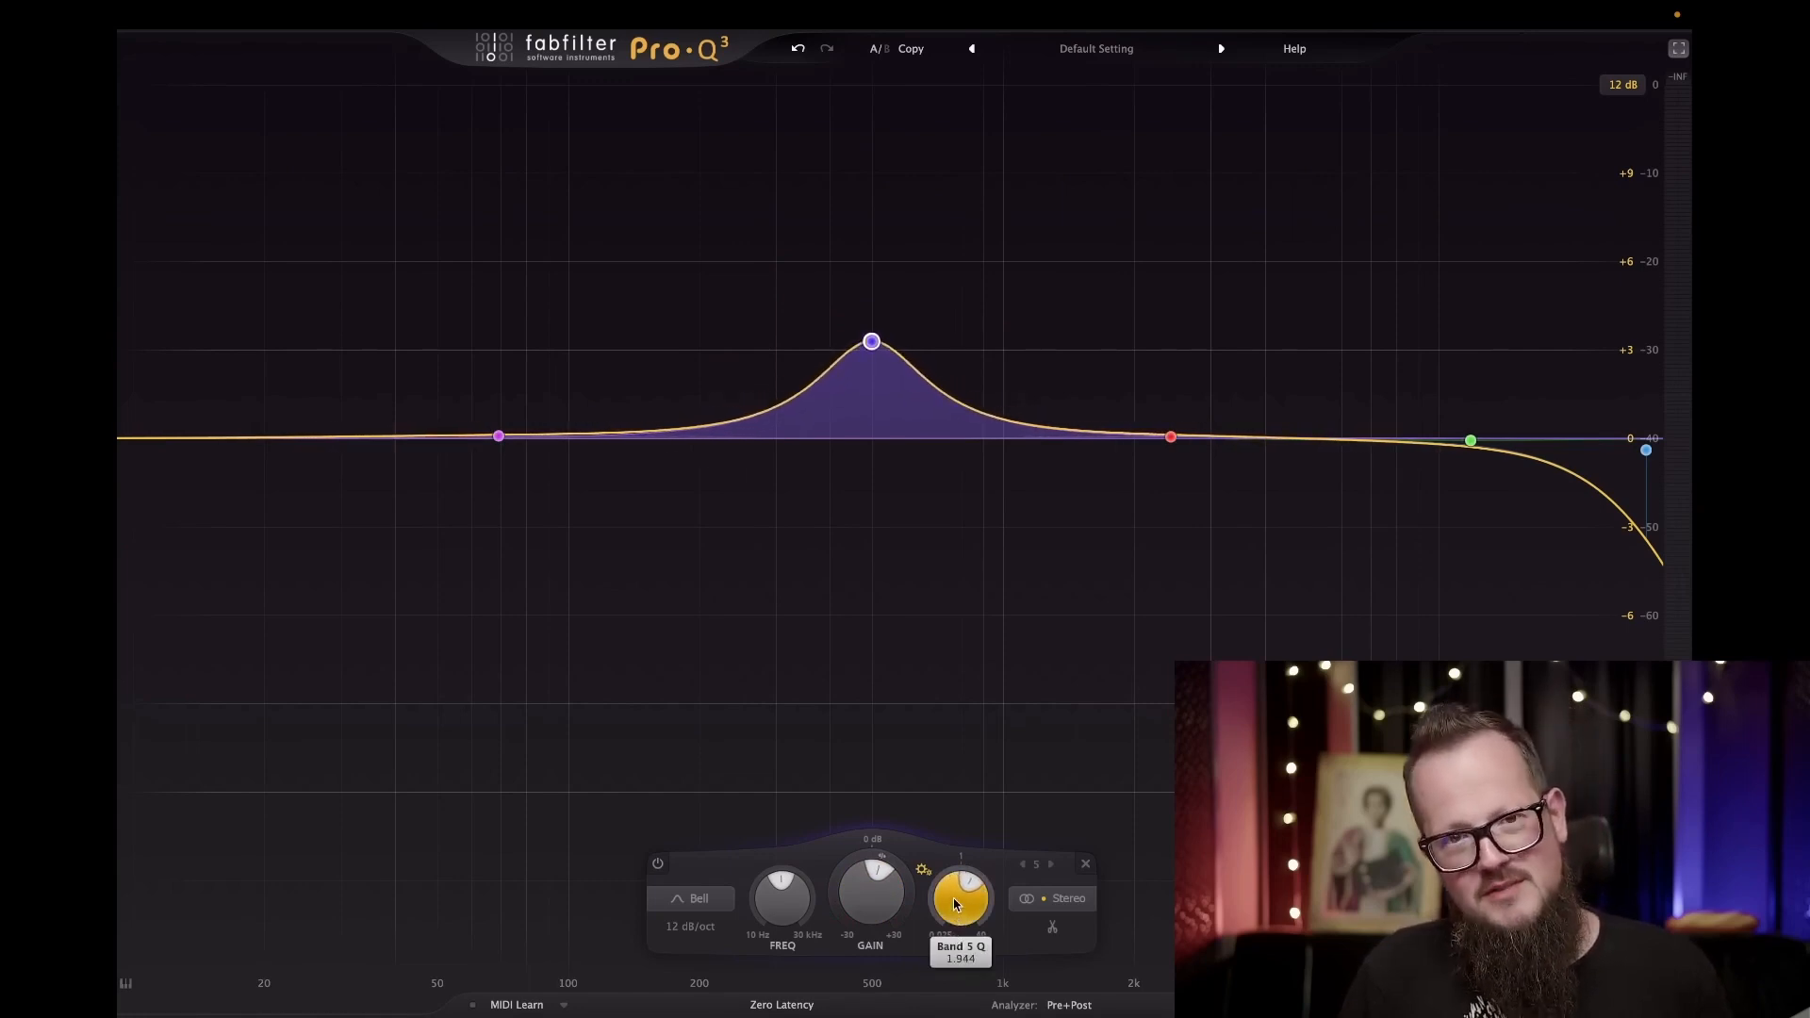
{"action": "left_click_drag", "start_coordinate": [962, 912], "coordinate": [976, 760]}
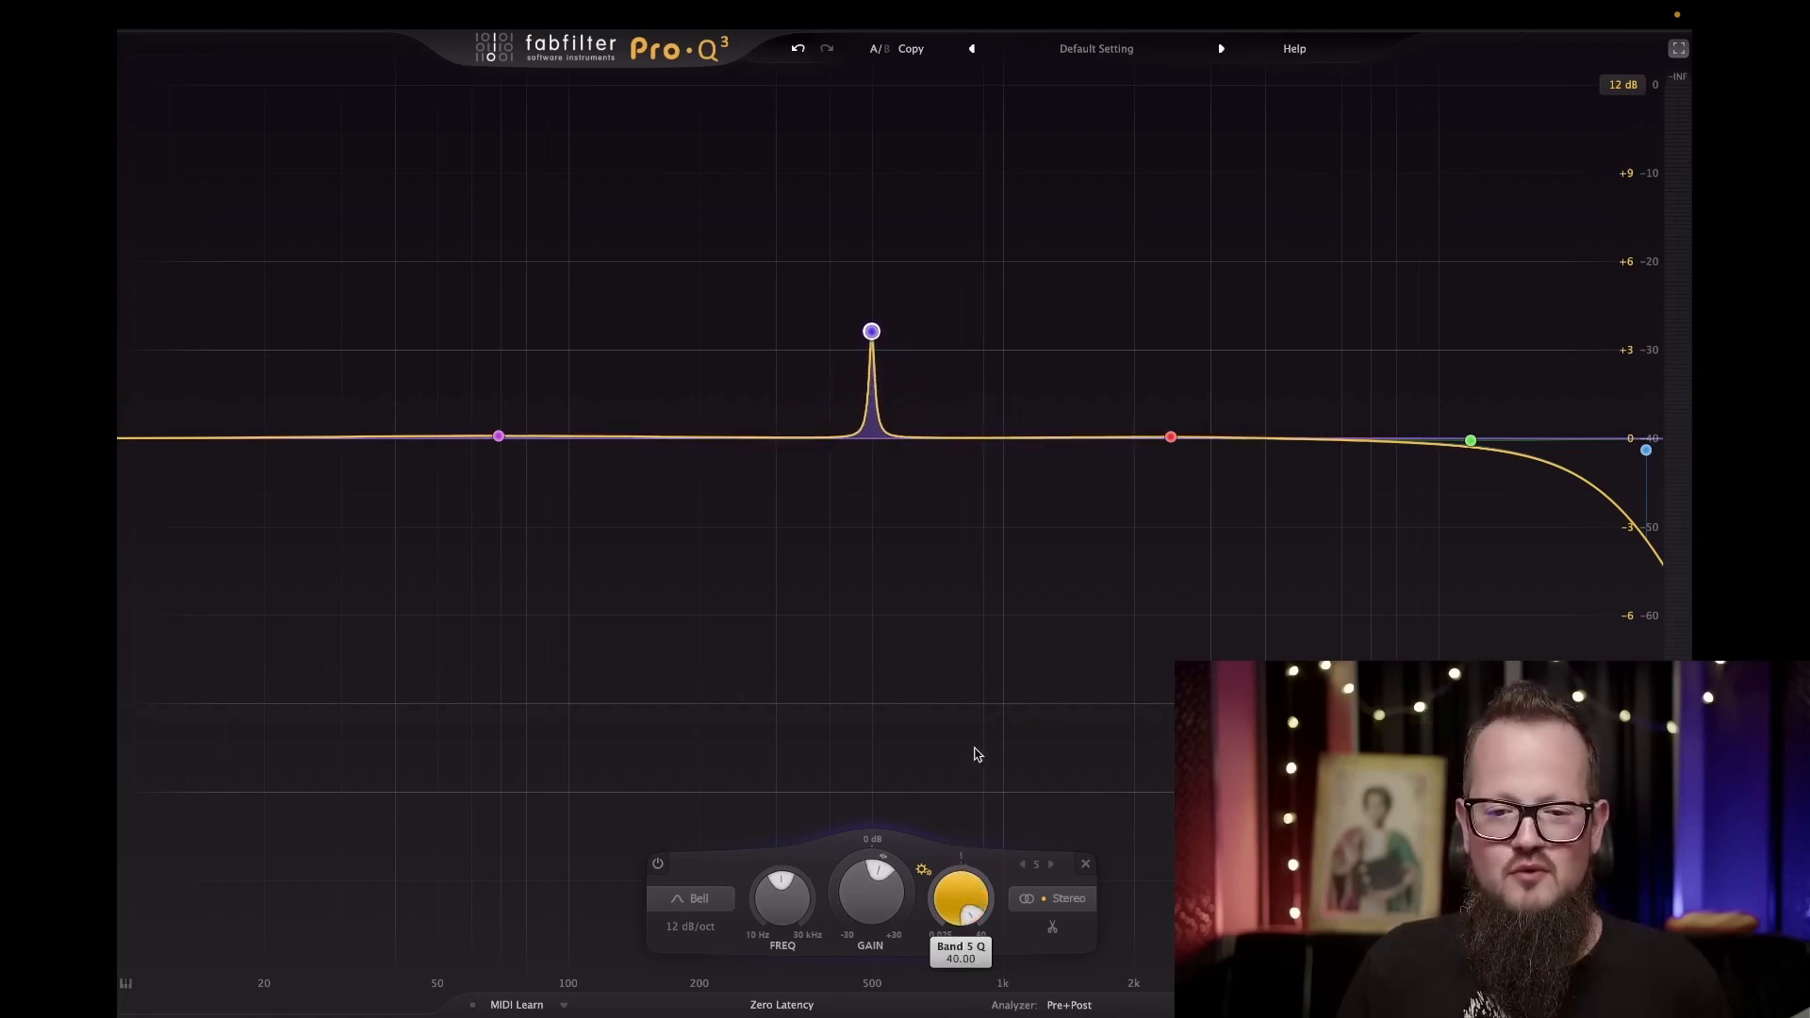
{"action": "left_click_drag", "start_coordinate": [989, 675], "coordinate": [931, 1013]}
{"action": "left_click_drag", "start_coordinate": [958, 886], "coordinate": [1050, 883]}
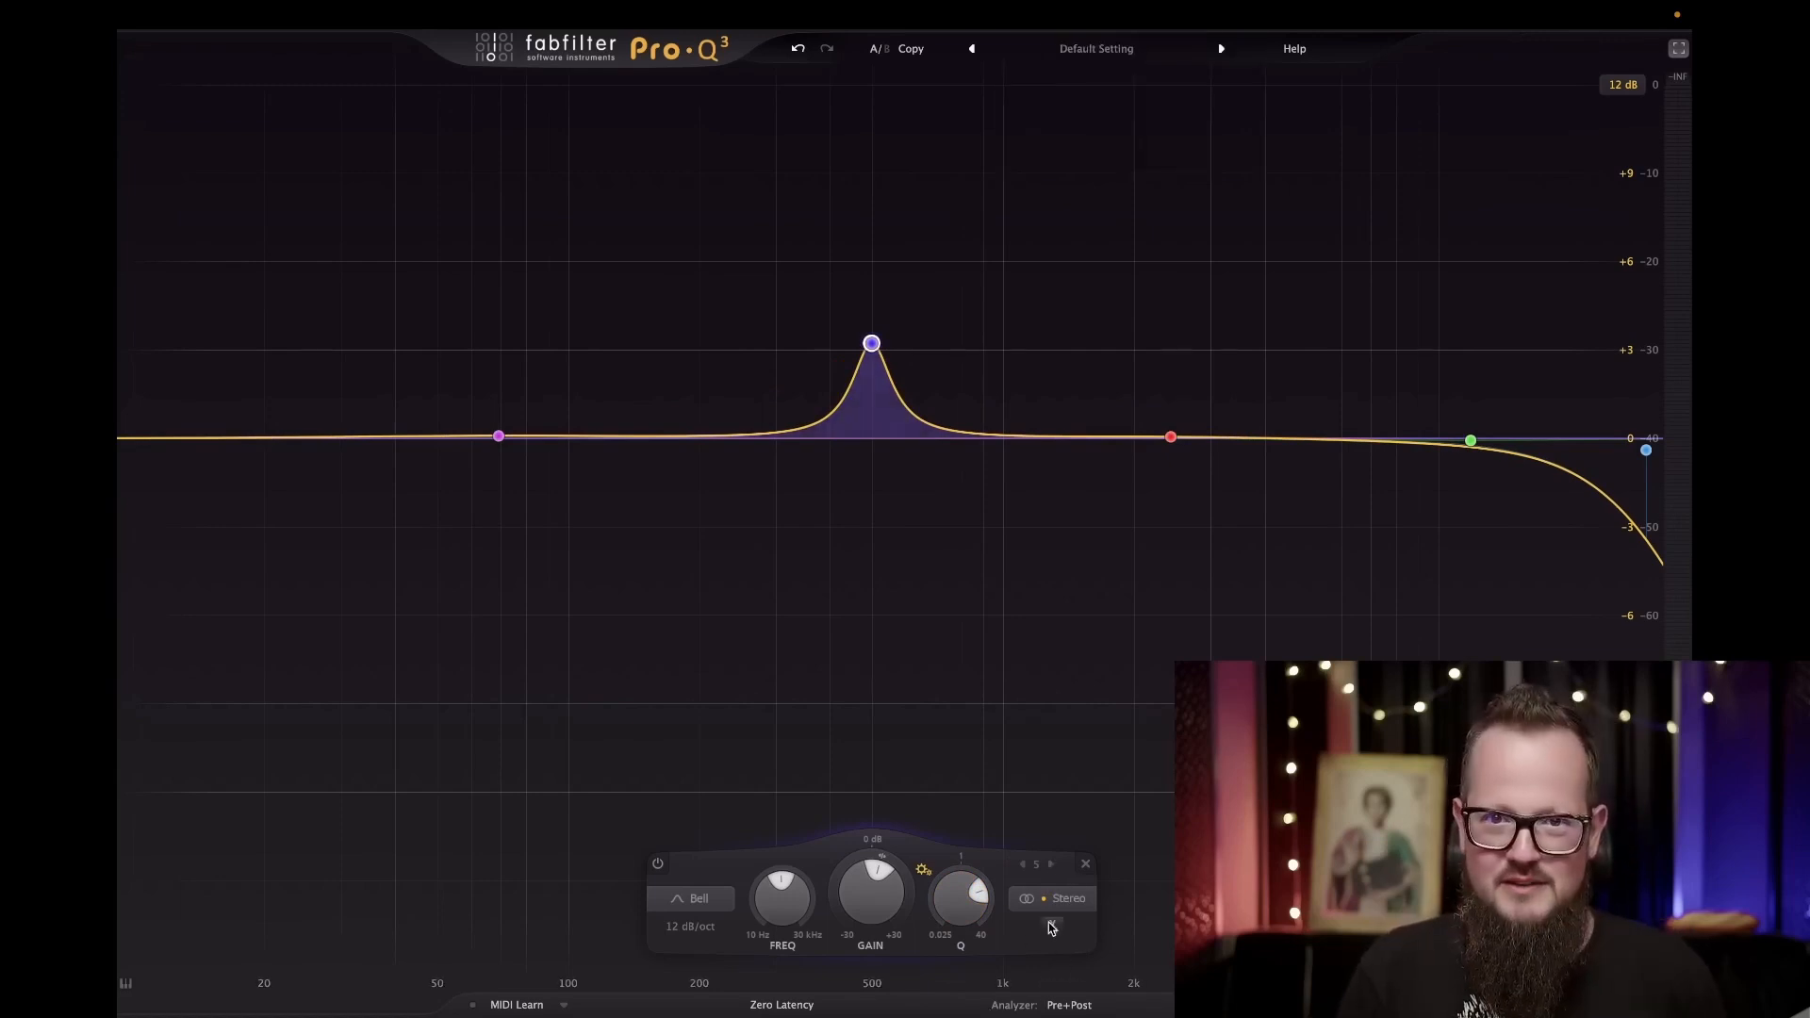
{"action": "scroll", "coordinate": [957, 954], "scroll_direction": "down", "scroll_amount": 5}
{"action": "scroll", "coordinate": [955, 956], "scroll_direction": "down", "scroll_amount": 5}
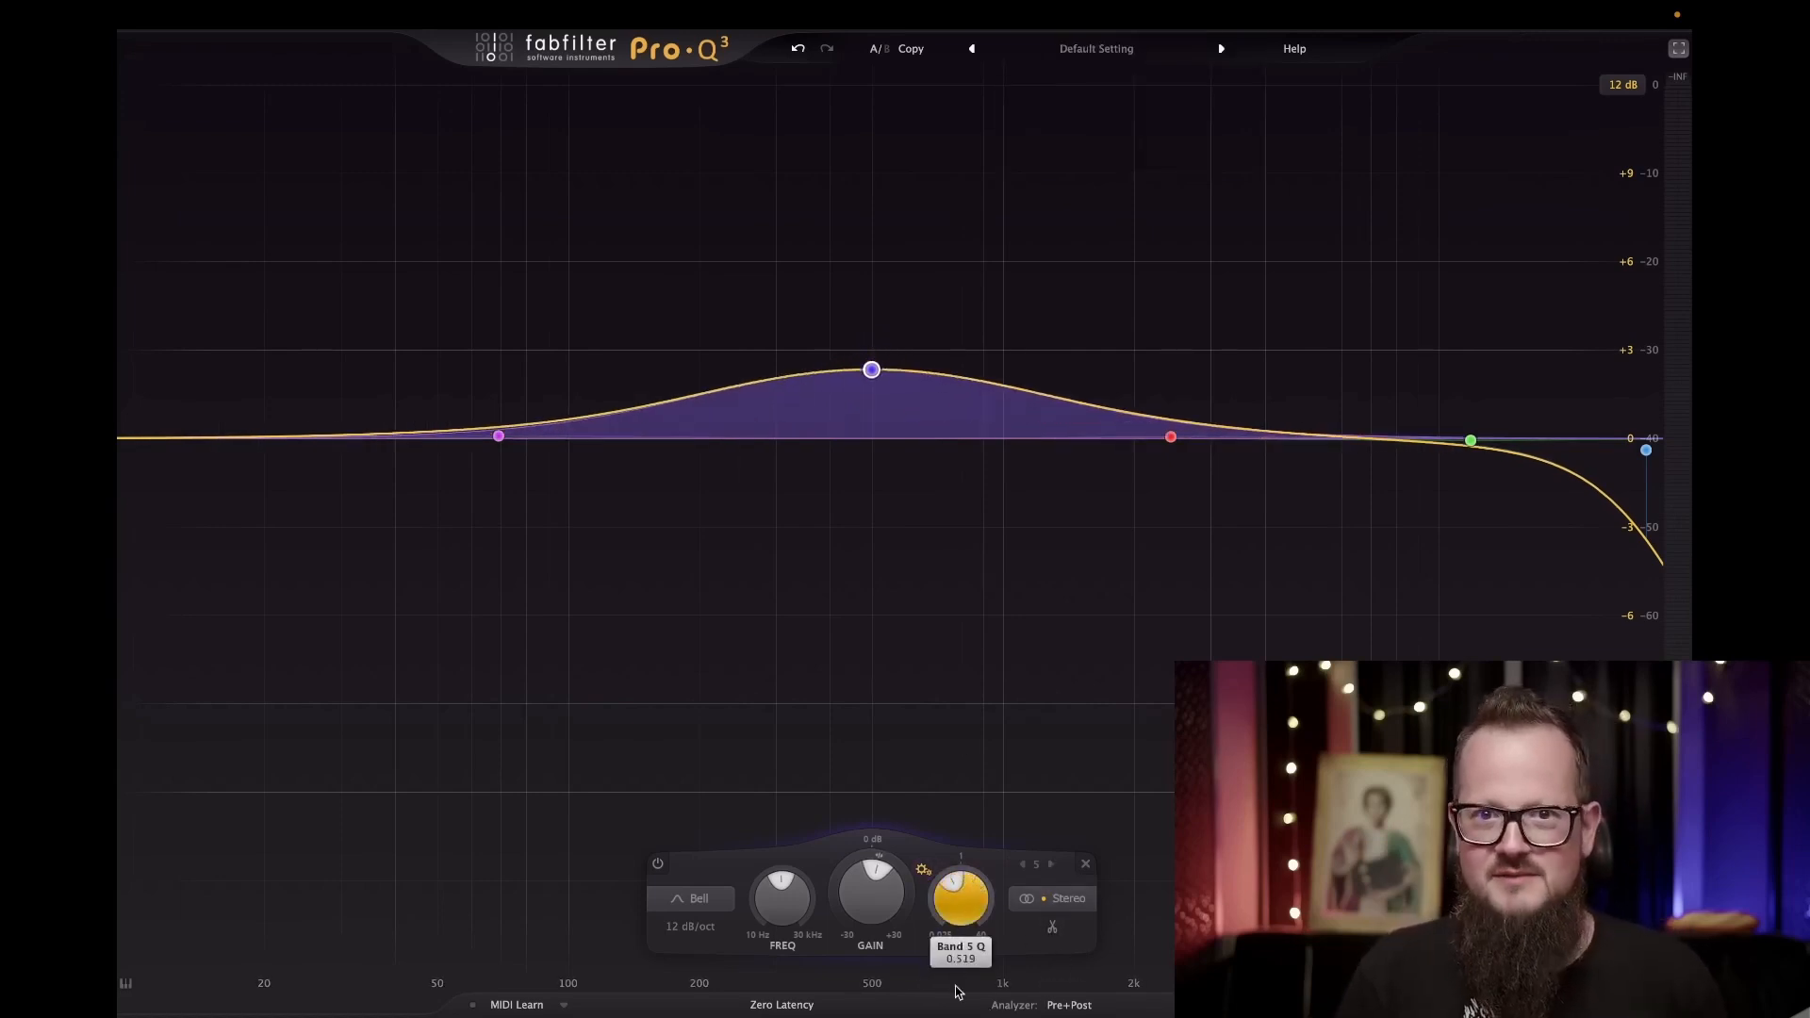
{"action": "scroll", "coordinate": [858, 866], "scroll_direction": "down", "scroll_amount": 2}
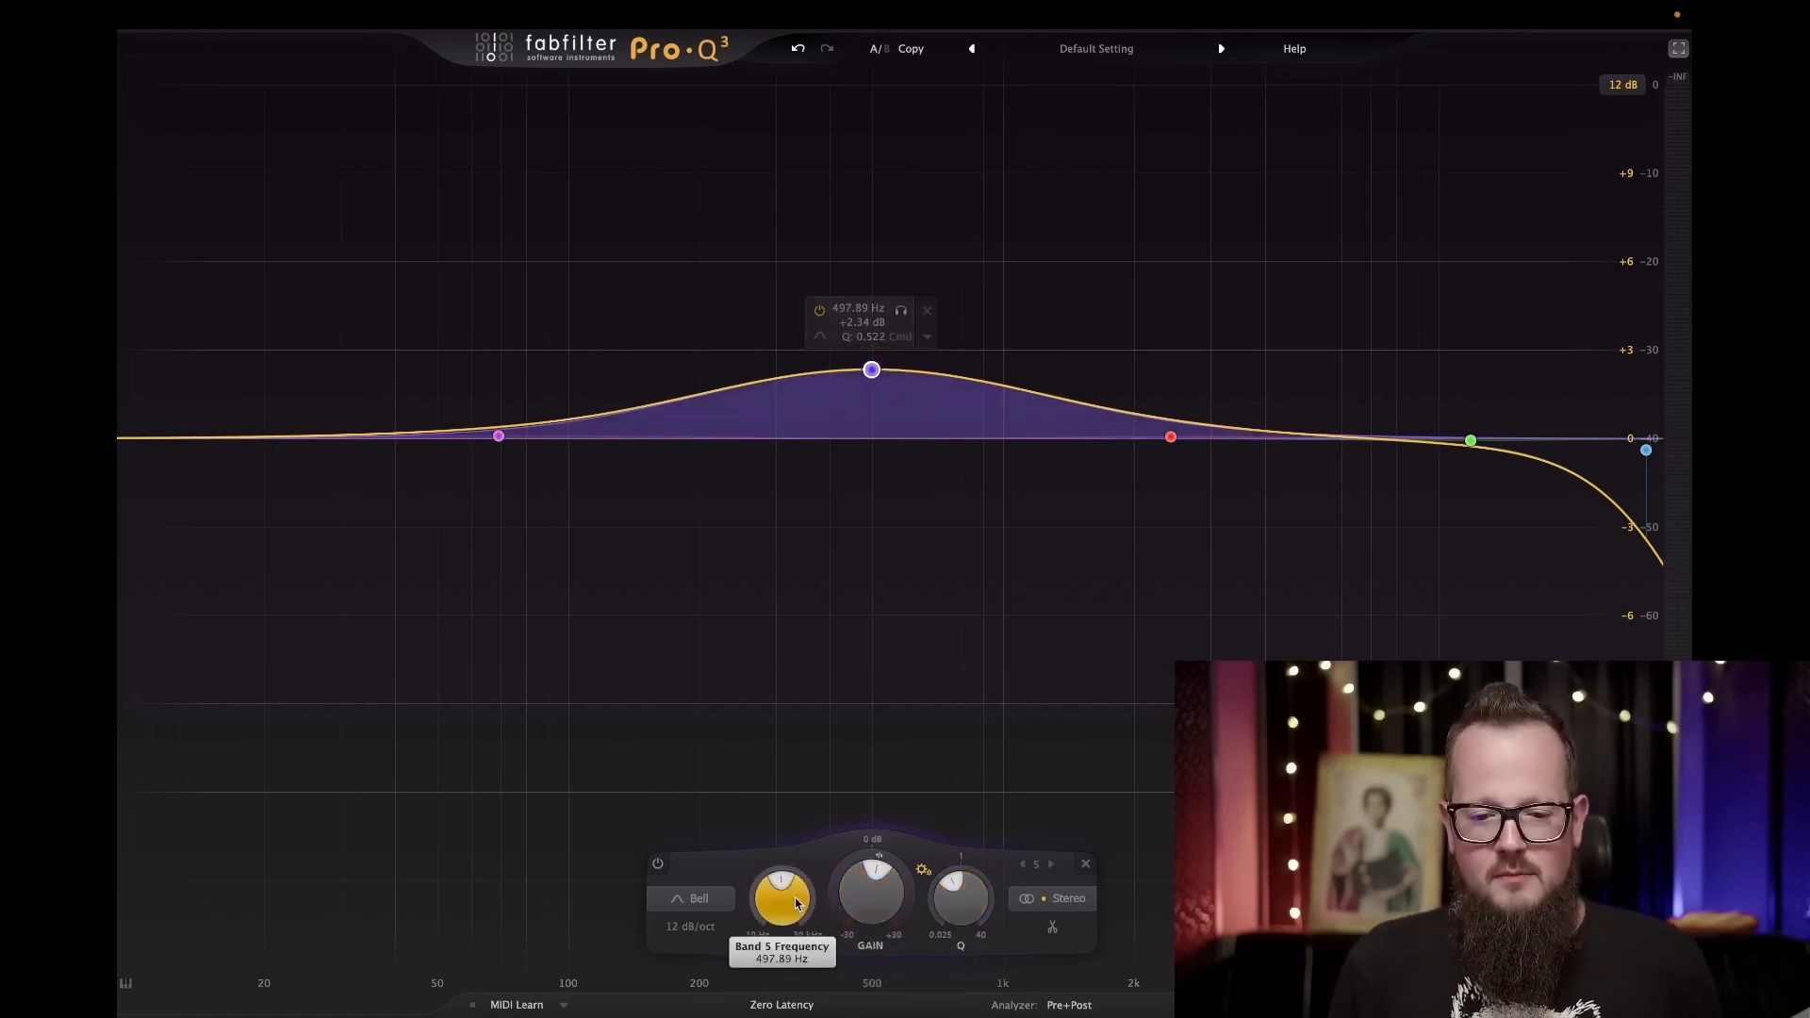
Sweep that bell's frequency up and down, and place it near 400 Hz at about 0 dB.
{"action": "scroll", "coordinate": [806, 868], "scroll_direction": "up", "scroll_amount": 8}
{"action": "scroll", "coordinate": [806, 868], "scroll_direction": "down", "scroll_amount": 5}
{"action": "scroll", "coordinate": [806, 868], "scroll_direction": "down", "scroll_amount": 6}
{"action": "scroll", "coordinate": [806, 868], "scroll_direction": "up", "scroll_amount": 8}
{"action": "scroll", "coordinate": [805, 869], "scroll_direction": "down", "scroll_amount": 6}
{"action": "left_click_drag", "start_coordinate": [612, 370], "coordinate": [833, 443]}
Add a low shelf boosting about 4.5 dB near 142 Hz, and move the green bell to a slight cut near 2 kHz.
{"action": "left_click_drag", "start_coordinate": [296, 438], "coordinate": [634, 371]}
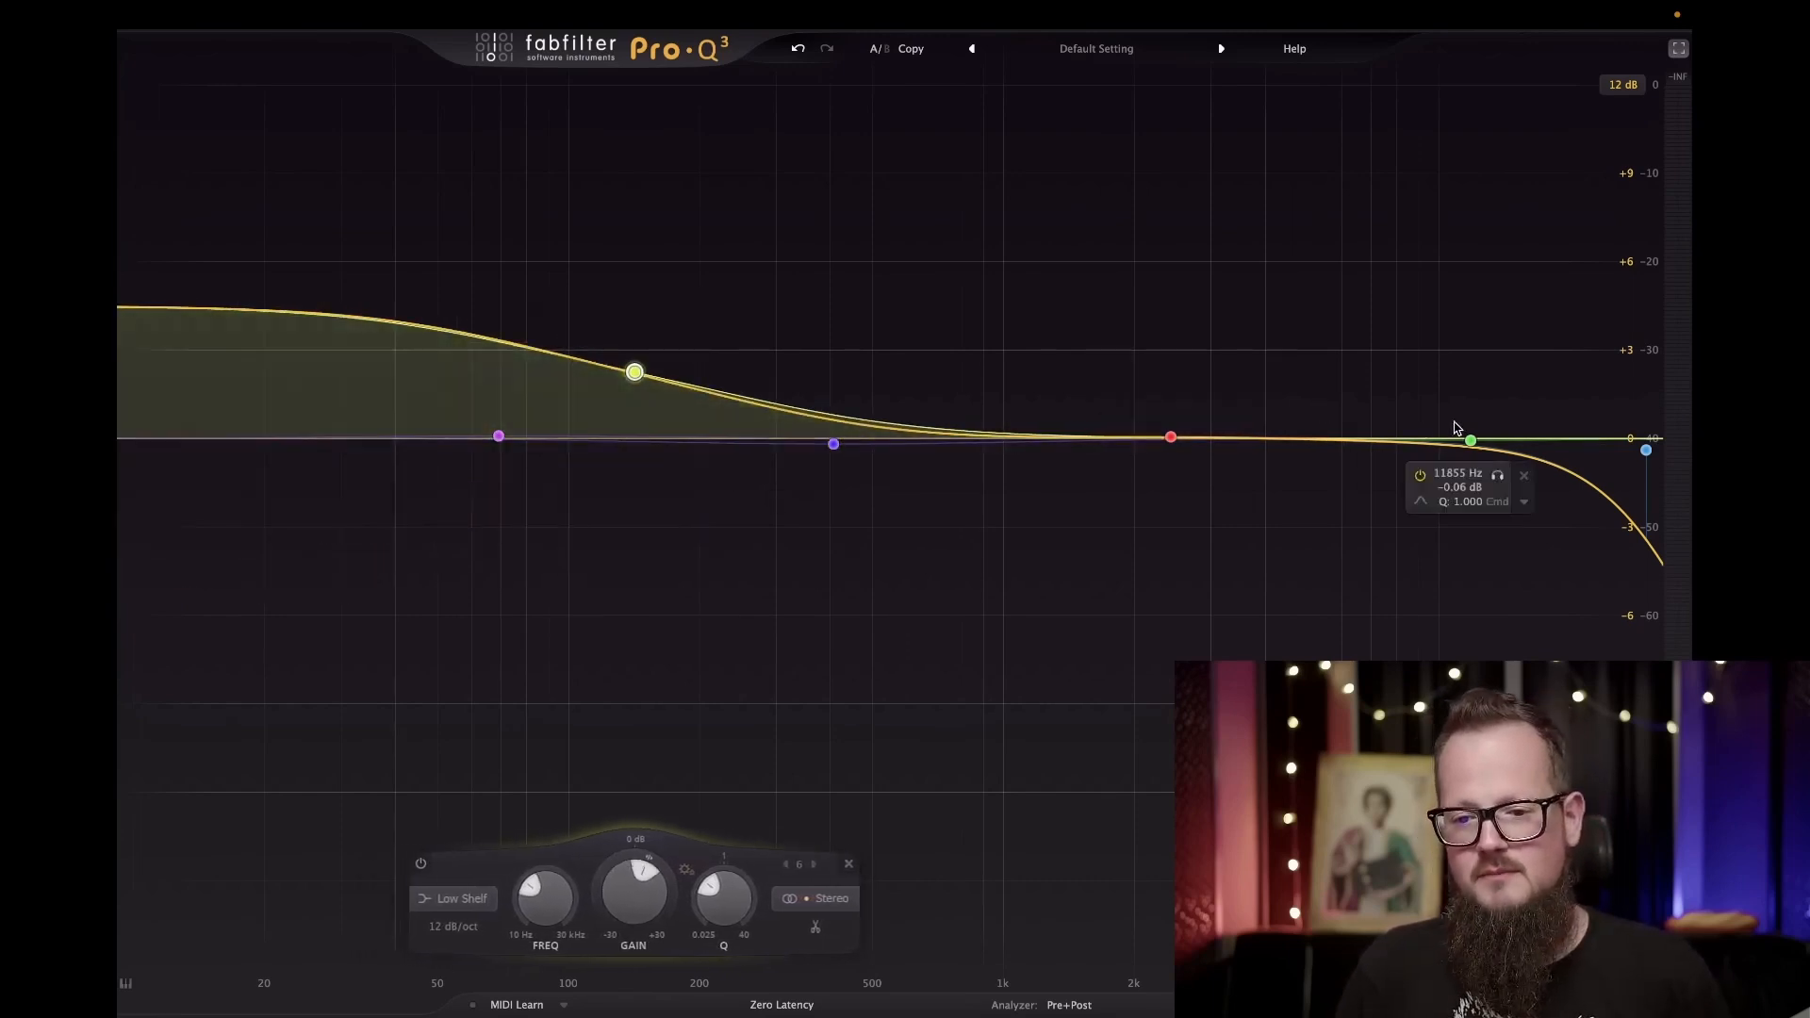
{"action": "left_click_drag", "start_coordinate": [1471, 441], "coordinate": [1143, 454]}
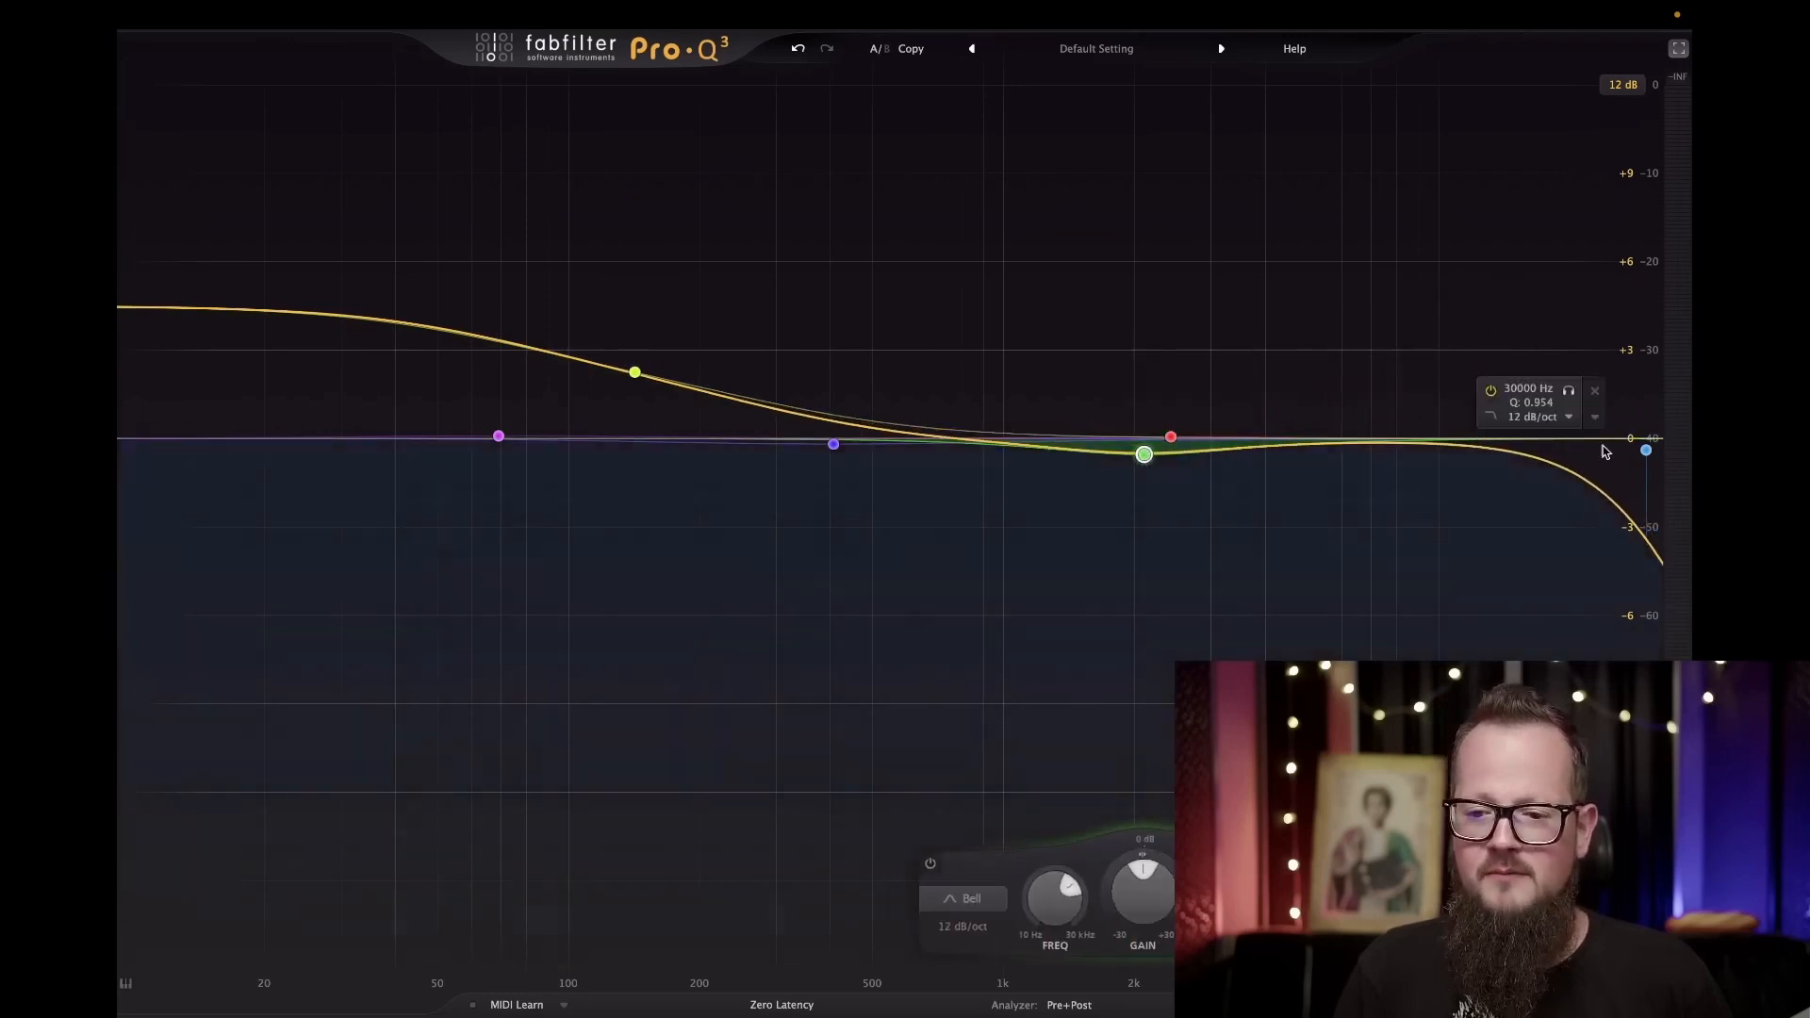
Add a high cut near 26.7 kHz and reduce the low shelf to about 2.3 dB near 115 Hz.
{"action": "left_click_drag", "start_coordinate": [1625, 447], "coordinate": [1627, 446]}
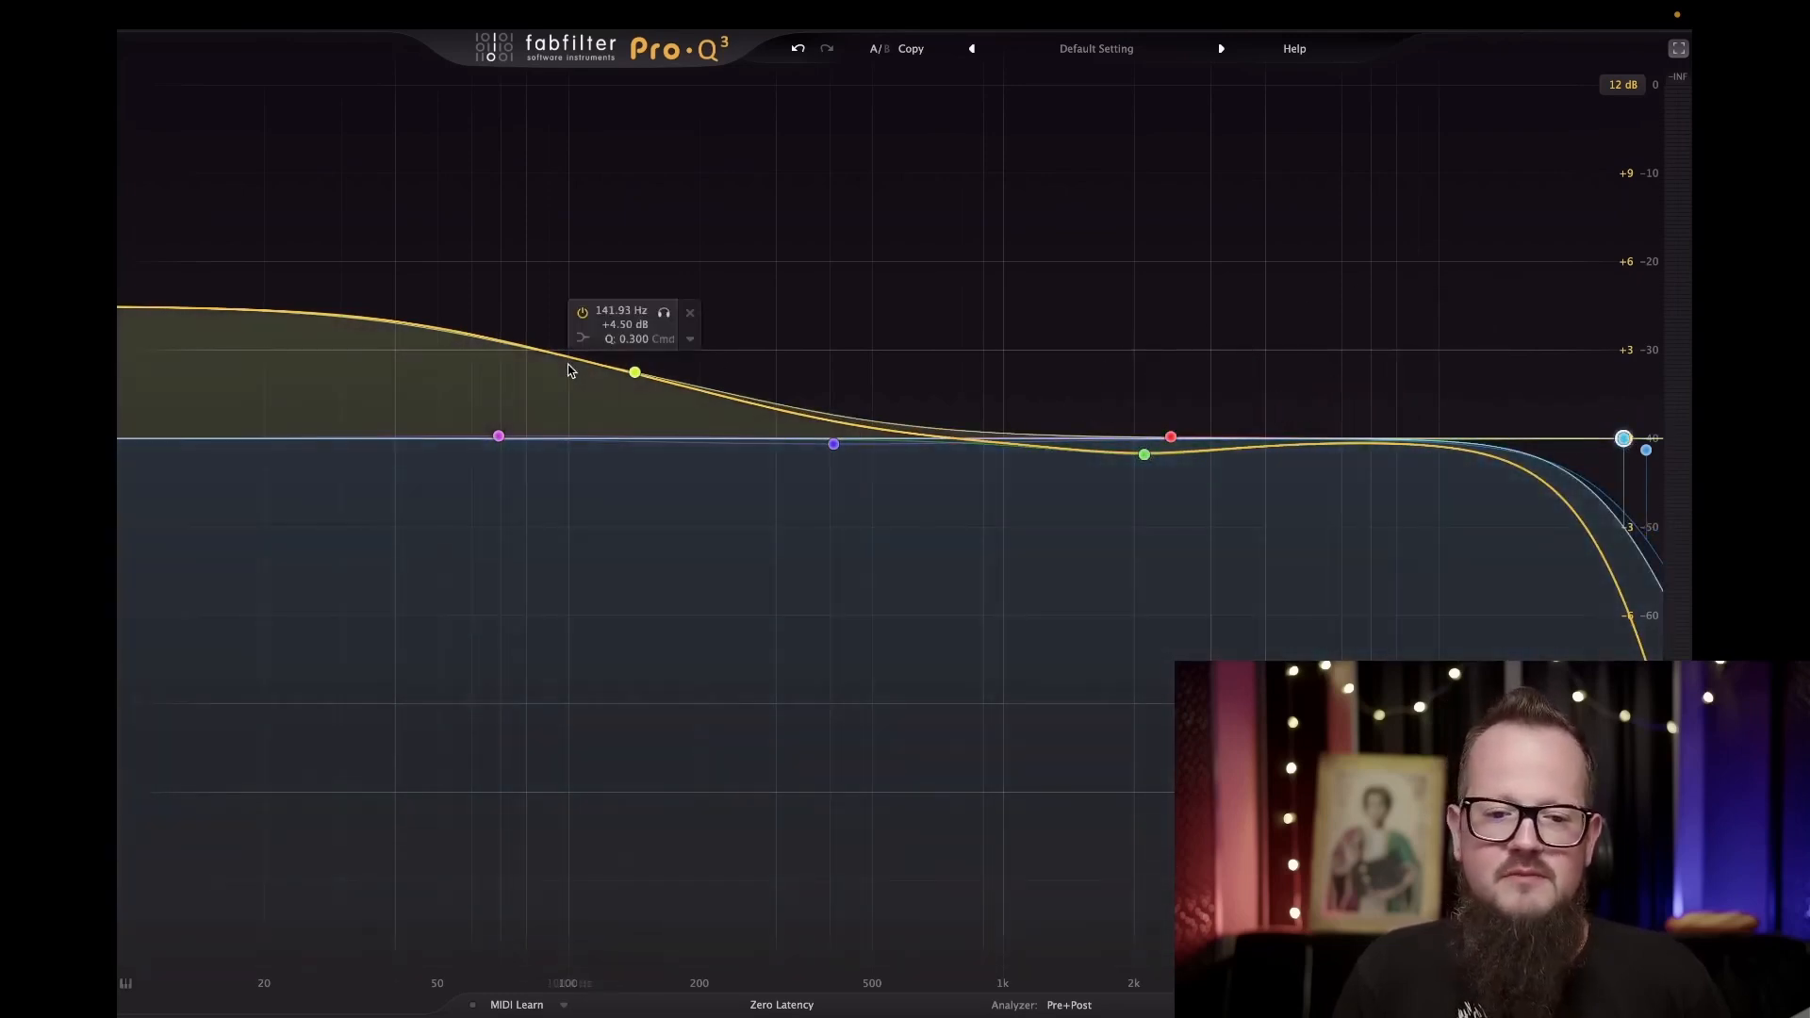
{"action": "left_click_drag", "start_coordinate": [634, 372], "coordinate": [595, 404]}
{"action": "mouse_move", "coordinate": [1595, 516]}
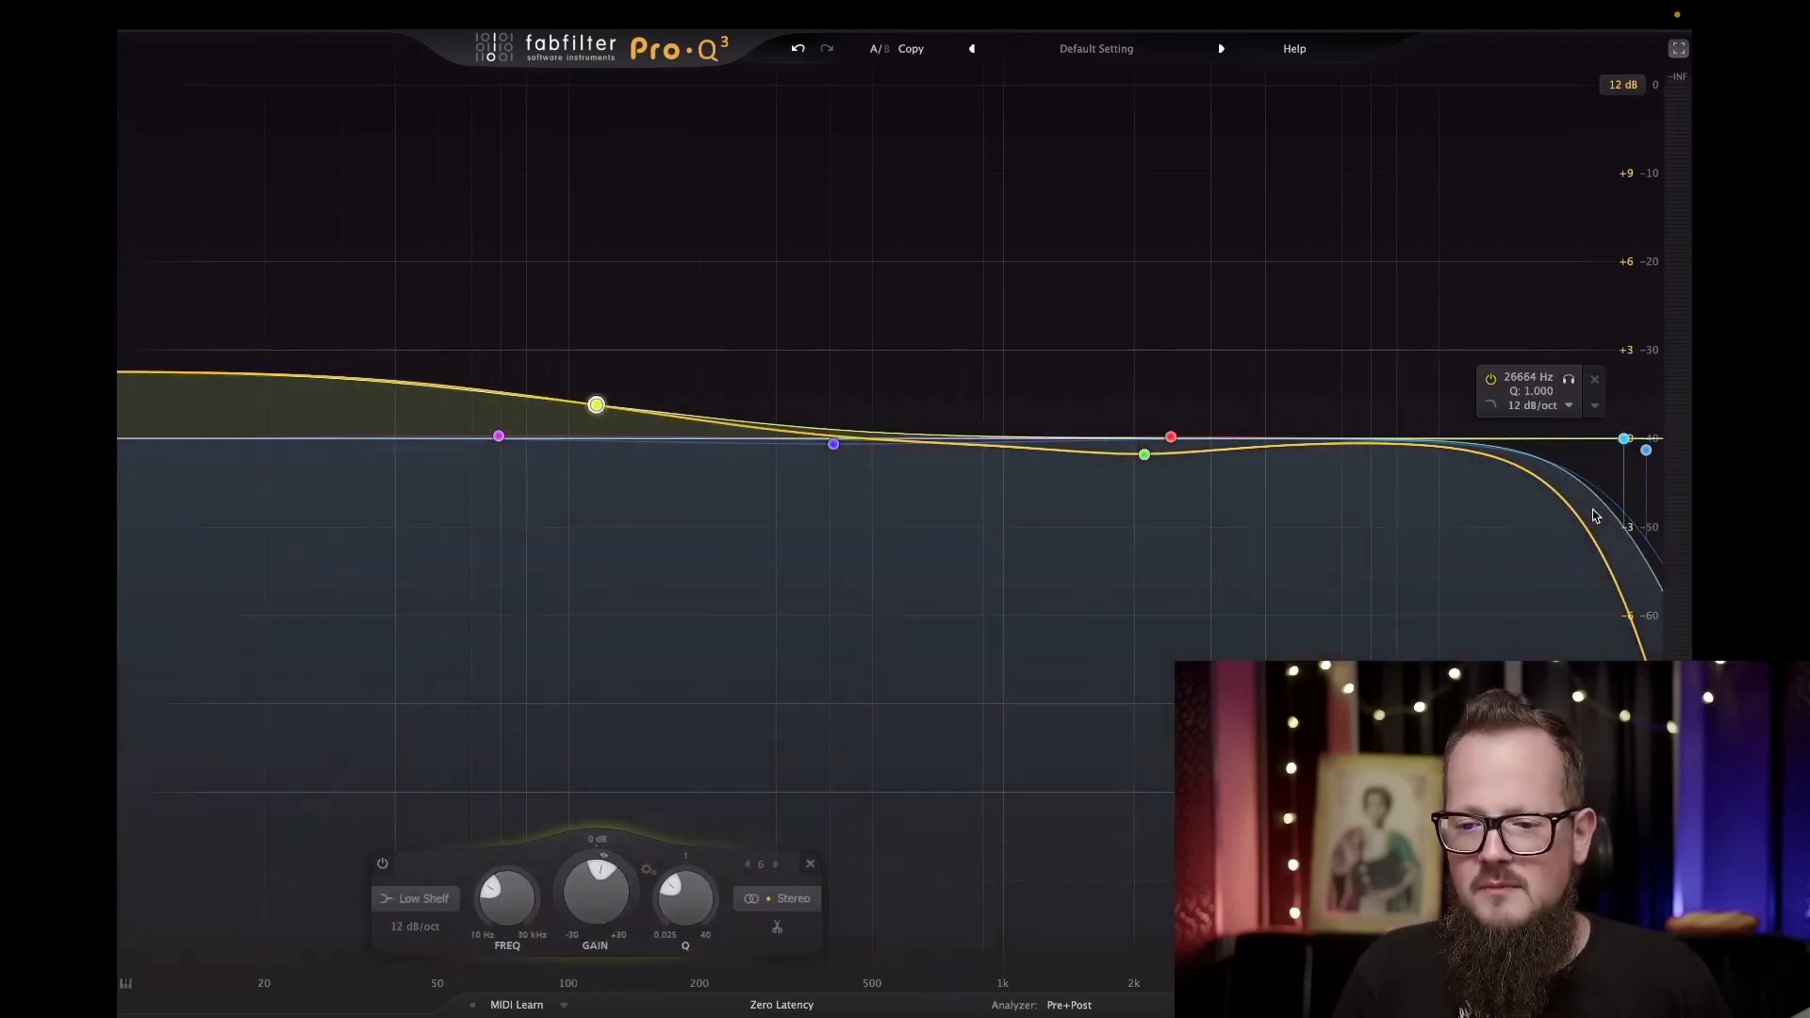
Change the new high cut to a high shelf and place it near 4.8 kHz with about 3.3 dB of boost.
{"action": "left_click", "coordinate": [1491, 406]}
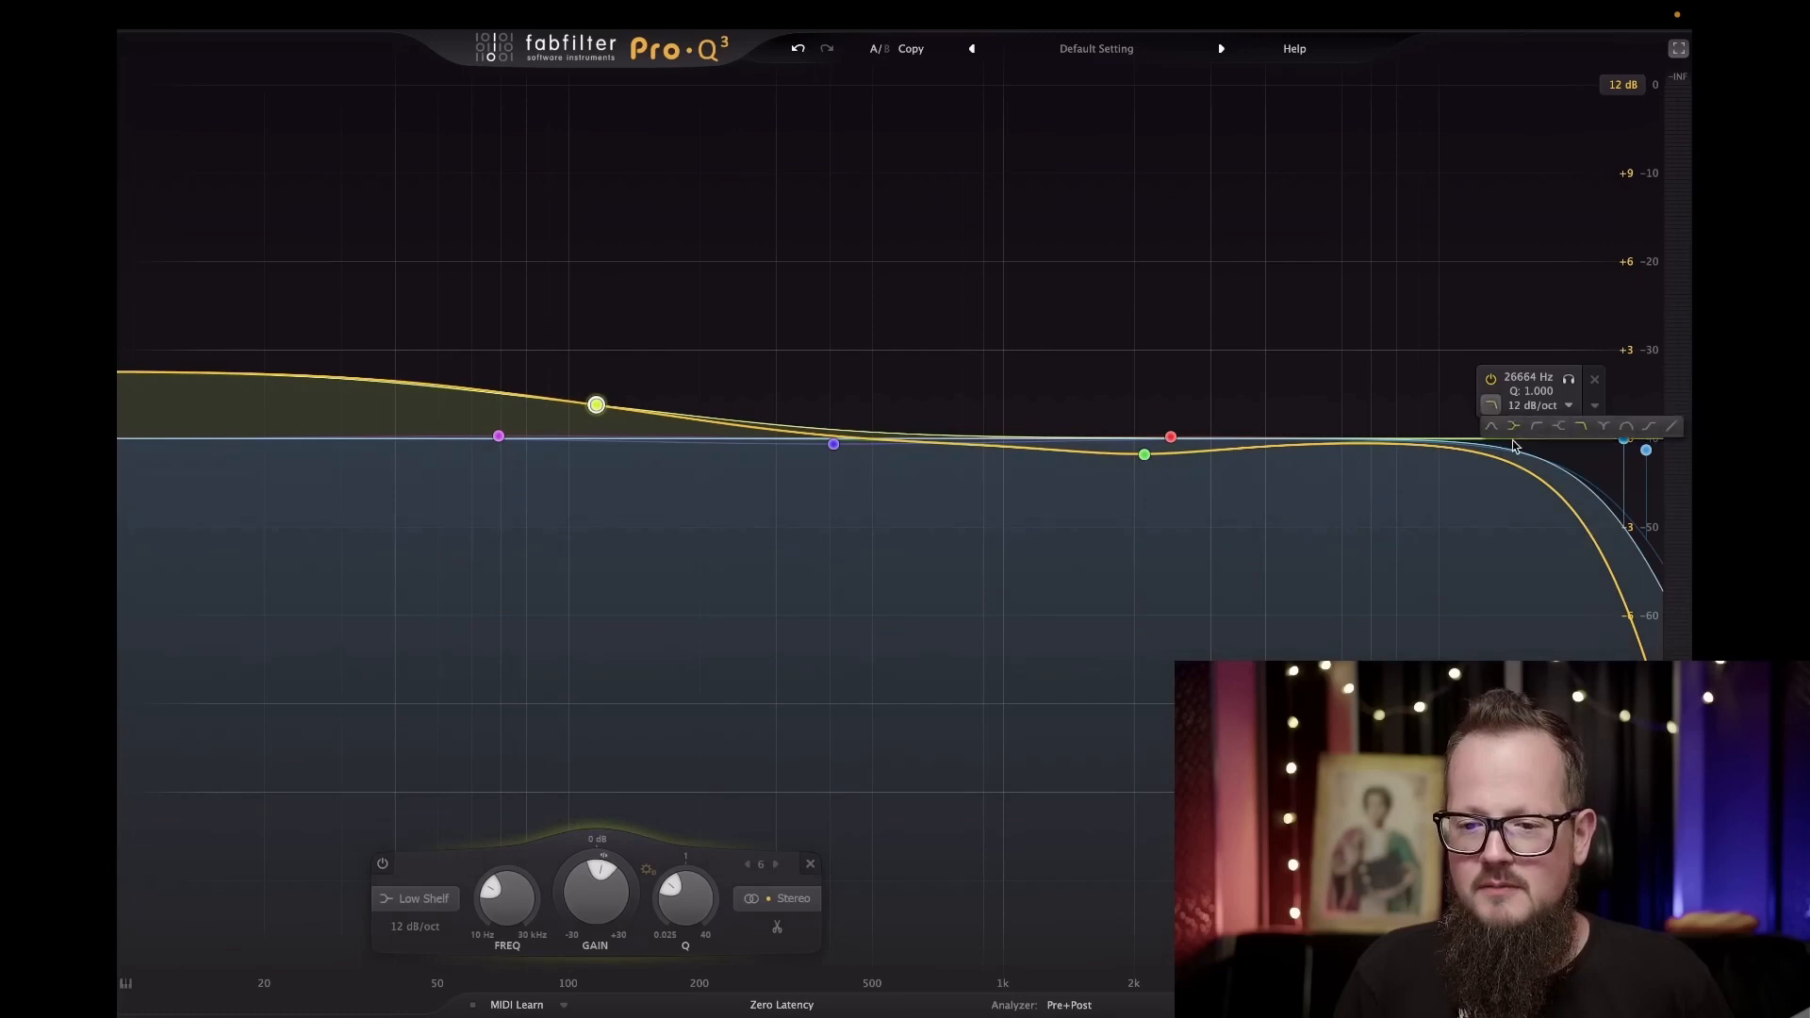
{"action": "left_click", "coordinate": [1561, 428]}
{"action": "left_click_drag", "start_coordinate": [1625, 449], "coordinate": [1312, 372]}
Raise the high shelf's Q to a steep resonant curve, and lower it back to a smooth shelf.
{"action": "scroll", "coordinate": [1299, 394], "scroll_direction": "up", "scroll_amount": 15}
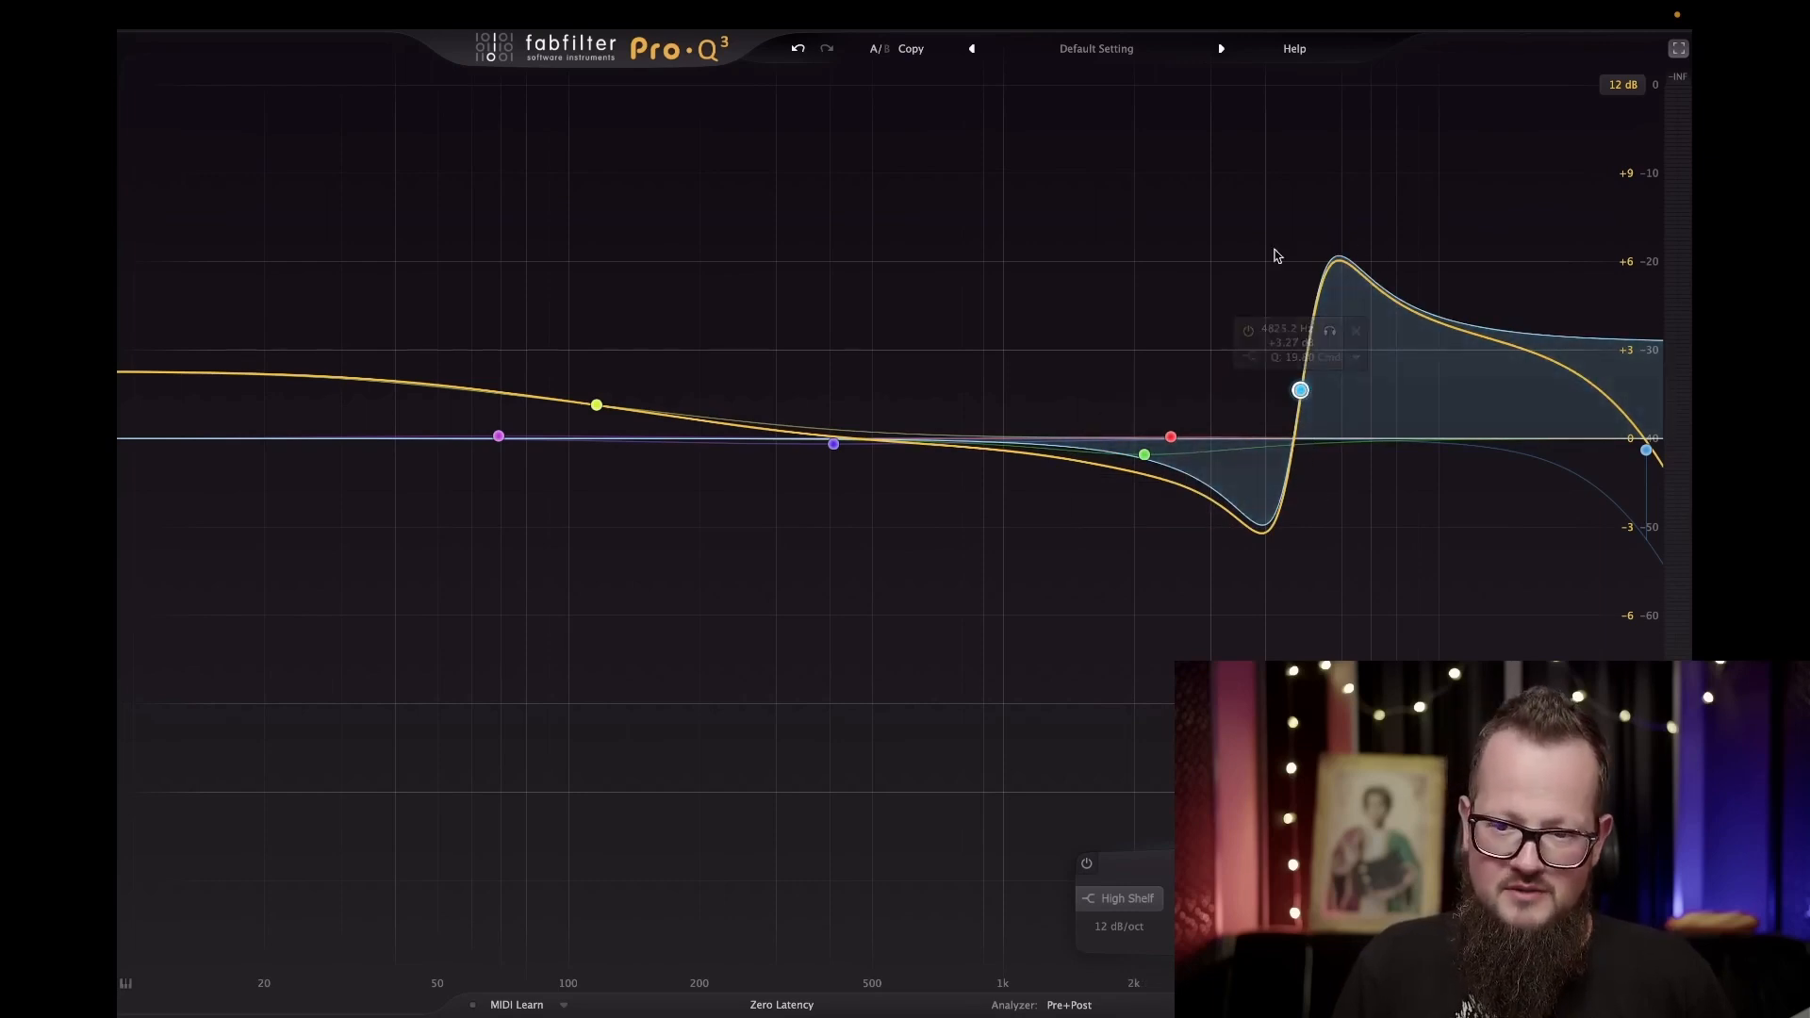
{"action": "scroll", "coordinate": [1306, 385], "scroll_direction": "up", "scroll_amount": 3}
{"action": "scroll", "coordinate": [1306, 385], "scroll_direction": "down", "scroll_amount": 5}
{"action": "scroll", "coordinate": [1306, 385], "scroll_direction": "down", "scroll_amount": 6}
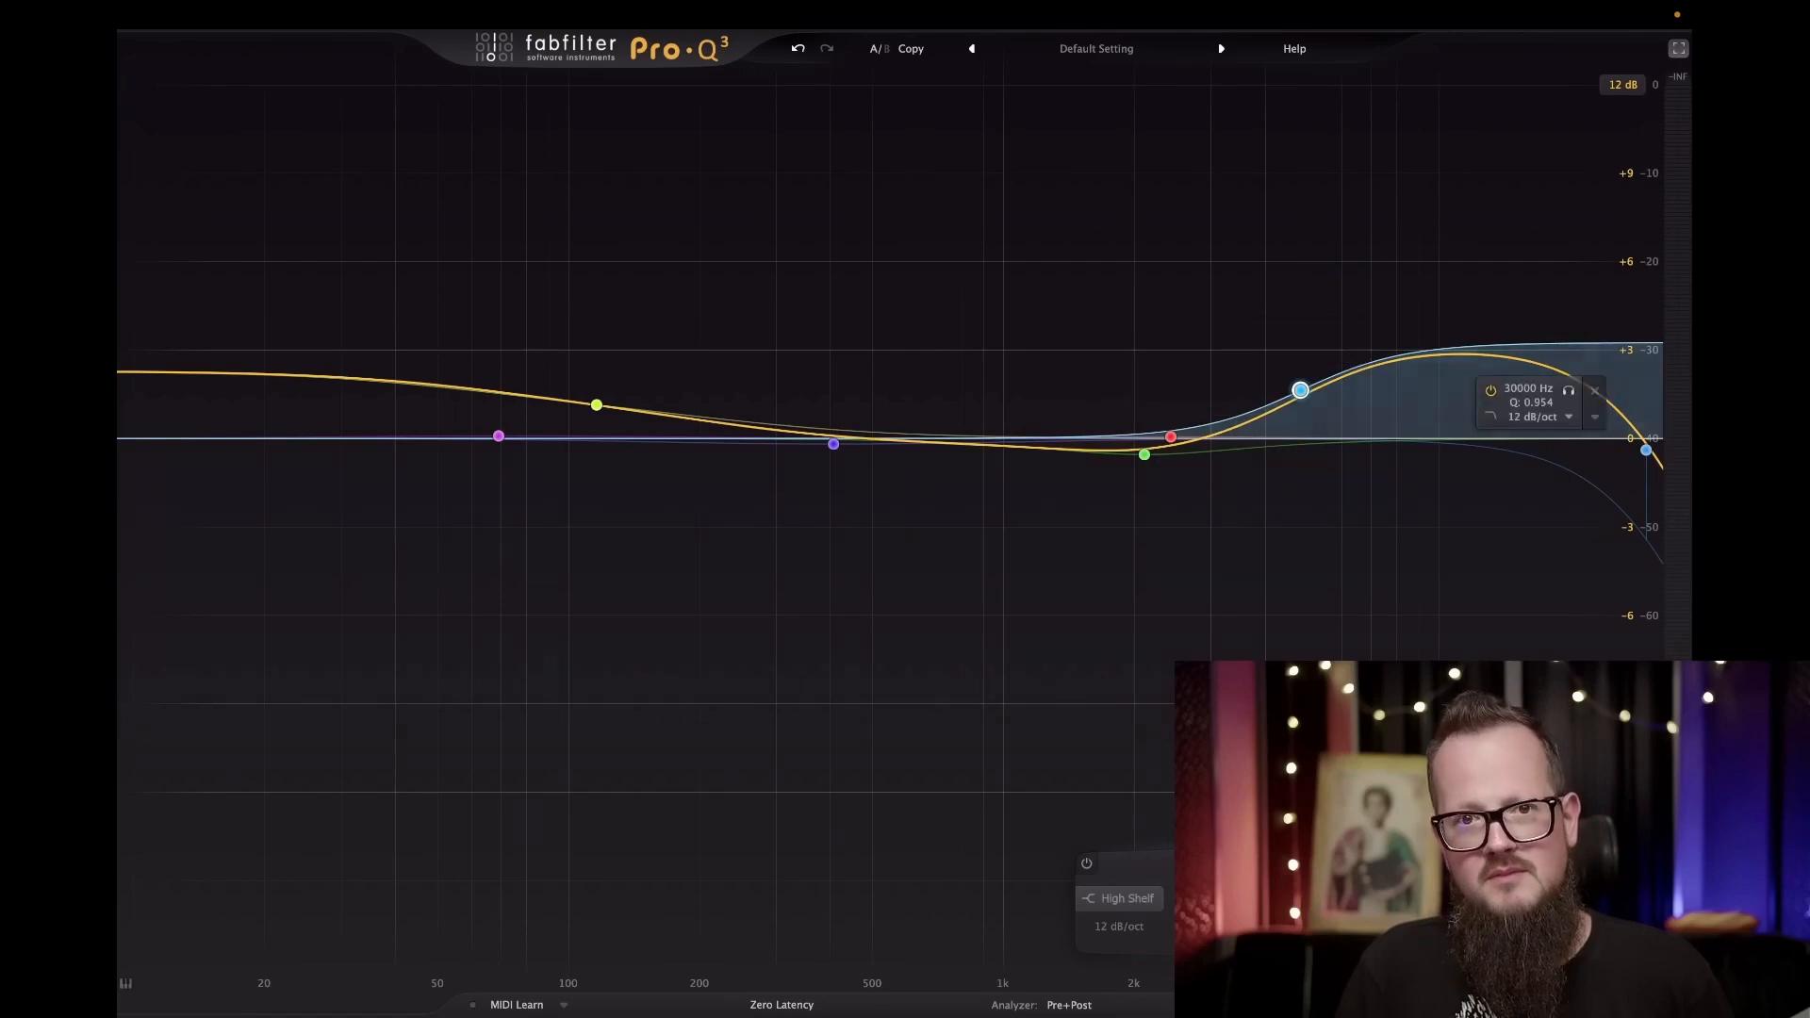
Pull the low shelf down to nearly 0 dB near 65 Hz, and leave full screen, clearing the EQ window off the project.
{"action": "left_click_drag", "start_coordinate": [597, 405], "coordinate": [484, 429]}
{"action": "key", "text": "Escape"}
{"action": "left_click_drag", "start_coordinate": [499, 196], "coordinate": [1809, 171]}
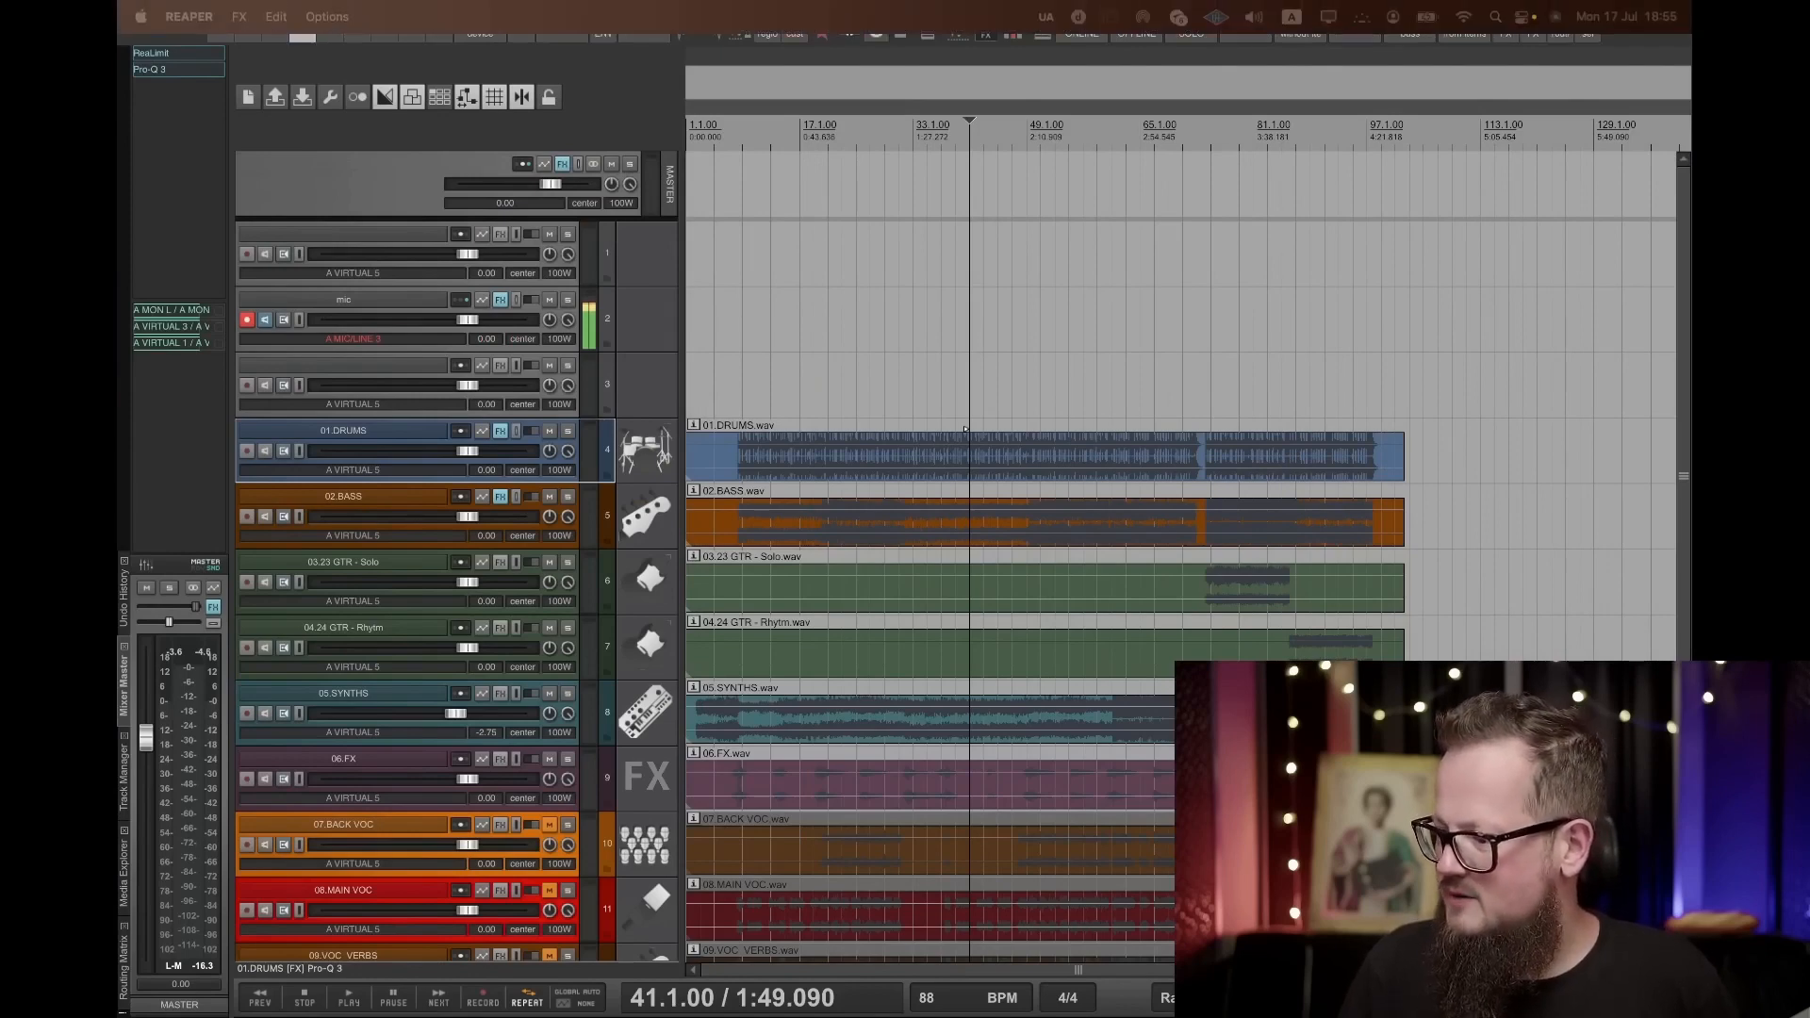
Switch to PluginDoctor and arrange its linear analysis window beside the Pro-Q 3 window.
{"action": "key", "text": "super+Tab"}
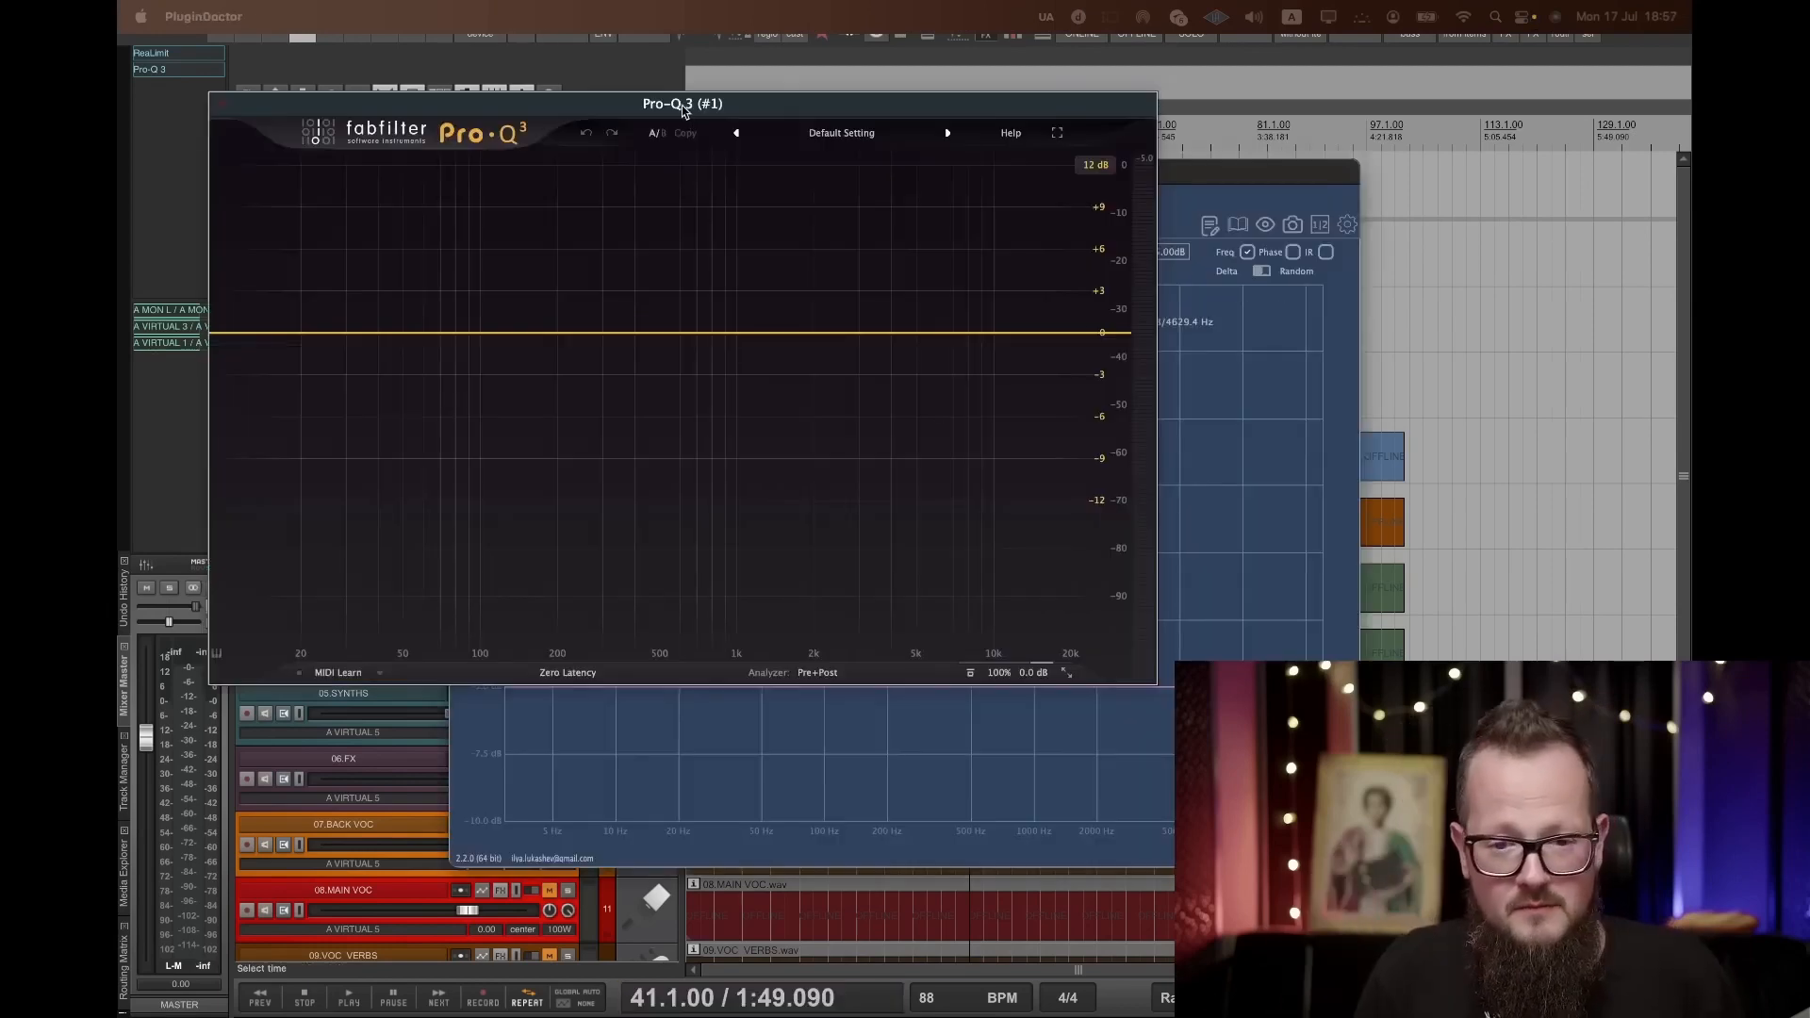
{"action": "left_click_drag", "start_coordinate": [684, 110], "coordinate": [614, 57]}
{"action": "left_click", "coordinate": [1148, 179]}
{"action": "left_click_drag", "start_coordinate": [1148, 180], "coordinate": [1477, 58]}
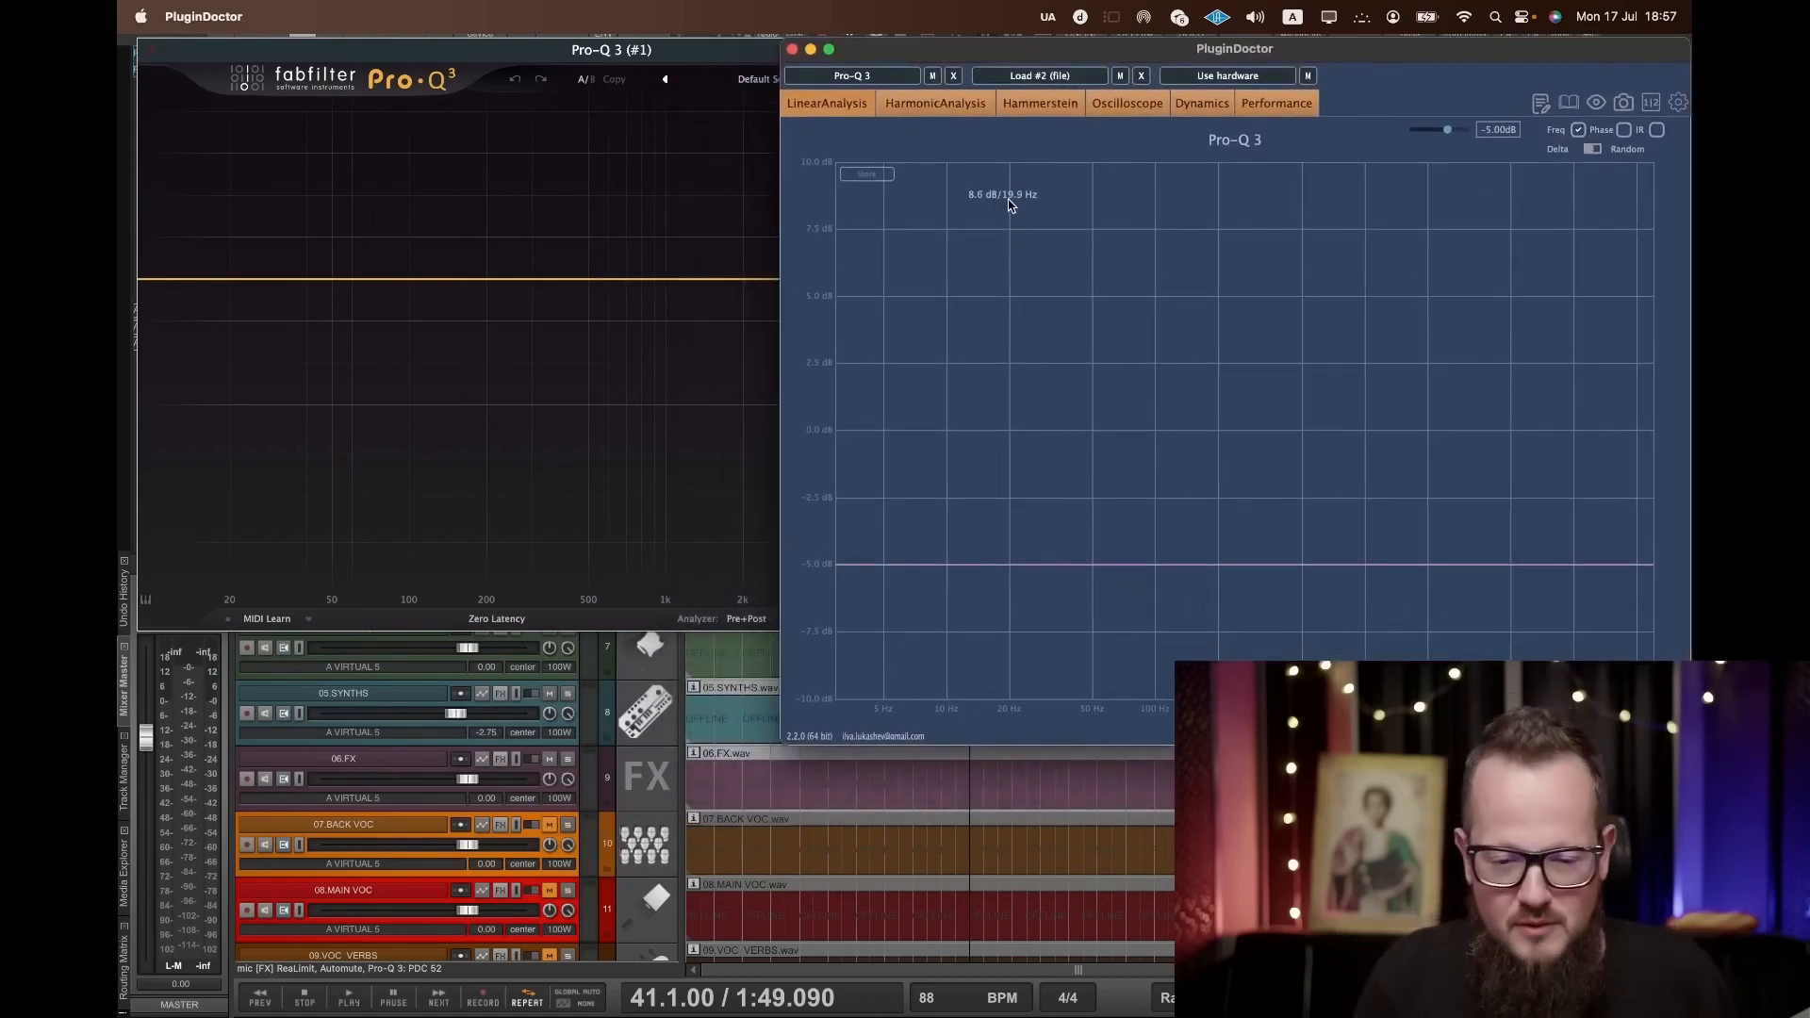
{"action": "left_click", "coordinate": [396, 53]}
{"action": "left_click_drag", "start_coordinate": [861, 60], "coordinate": [815, 200]}
{"action": "left_click", "coordinate": [808, 103]}
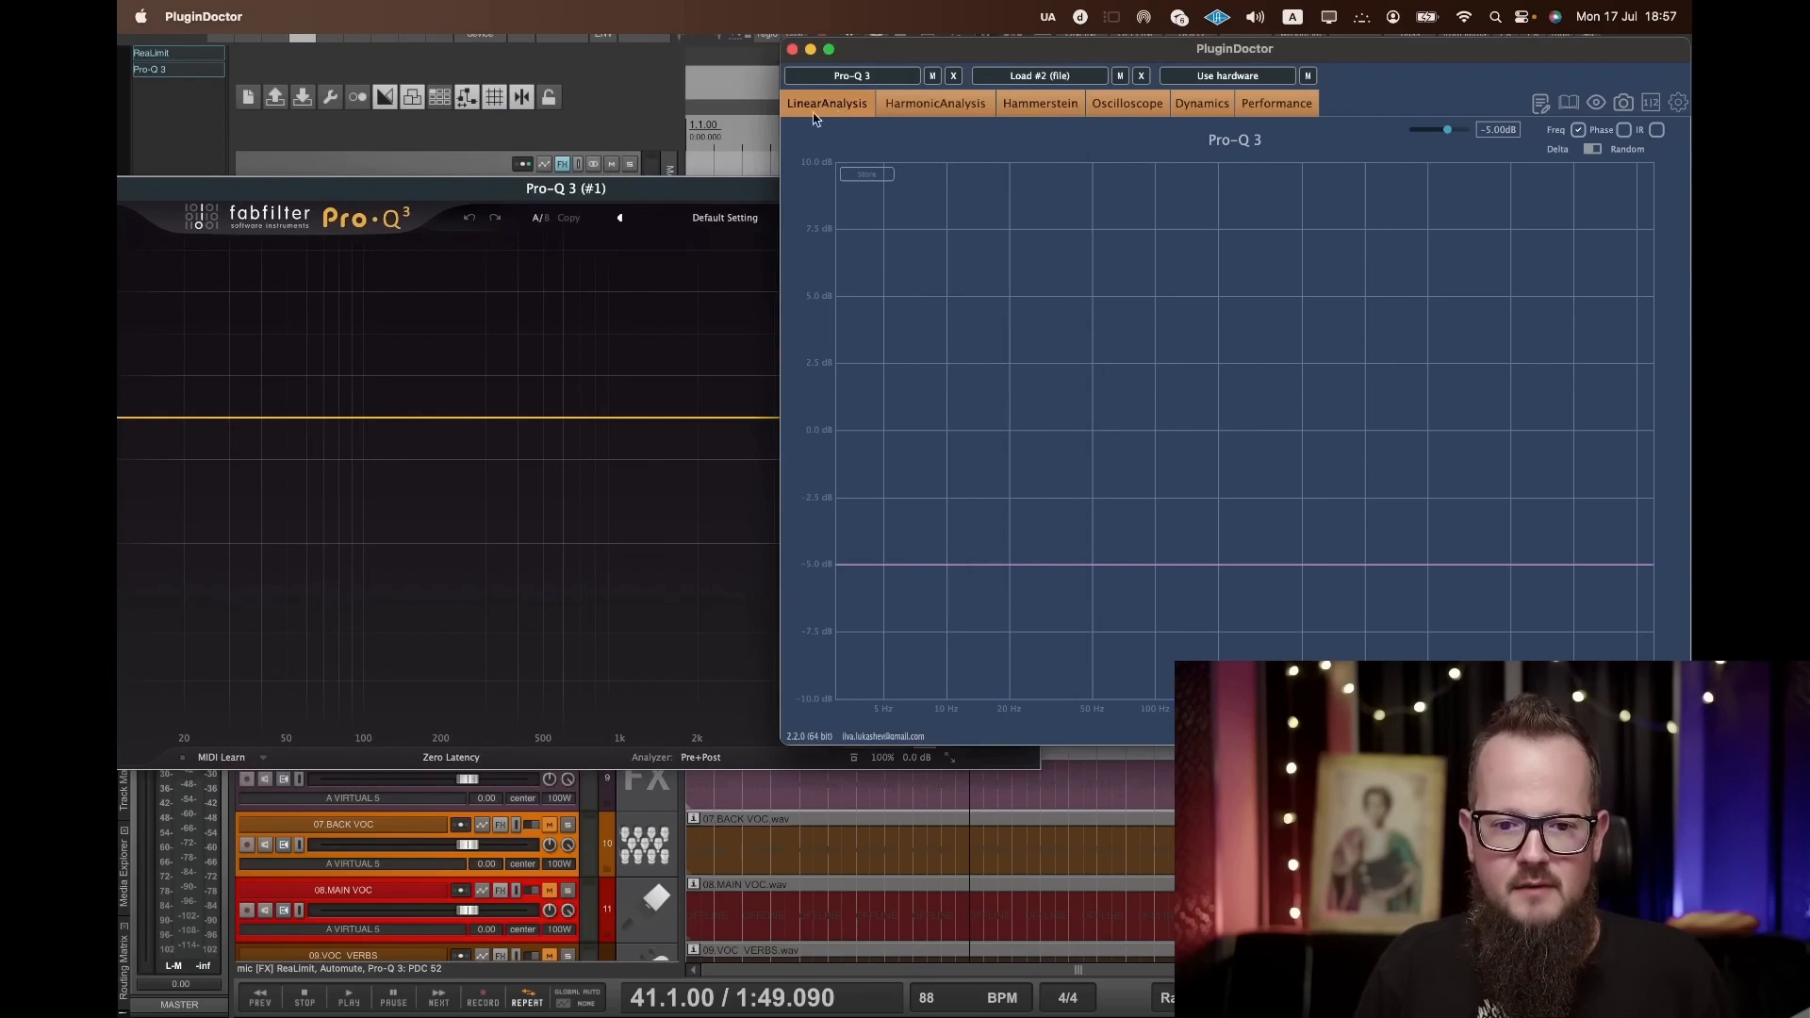
Add a bell boost of about 4.4 dB near 65 Hz in Pro-Q 3 and display the phase response instead of frequency.
{"action": "left_click", "coordinate": [597, 209]}
{"action": "left_click_drag", "start_coordinate": [423, 421], "coordinate": [317, 356]}
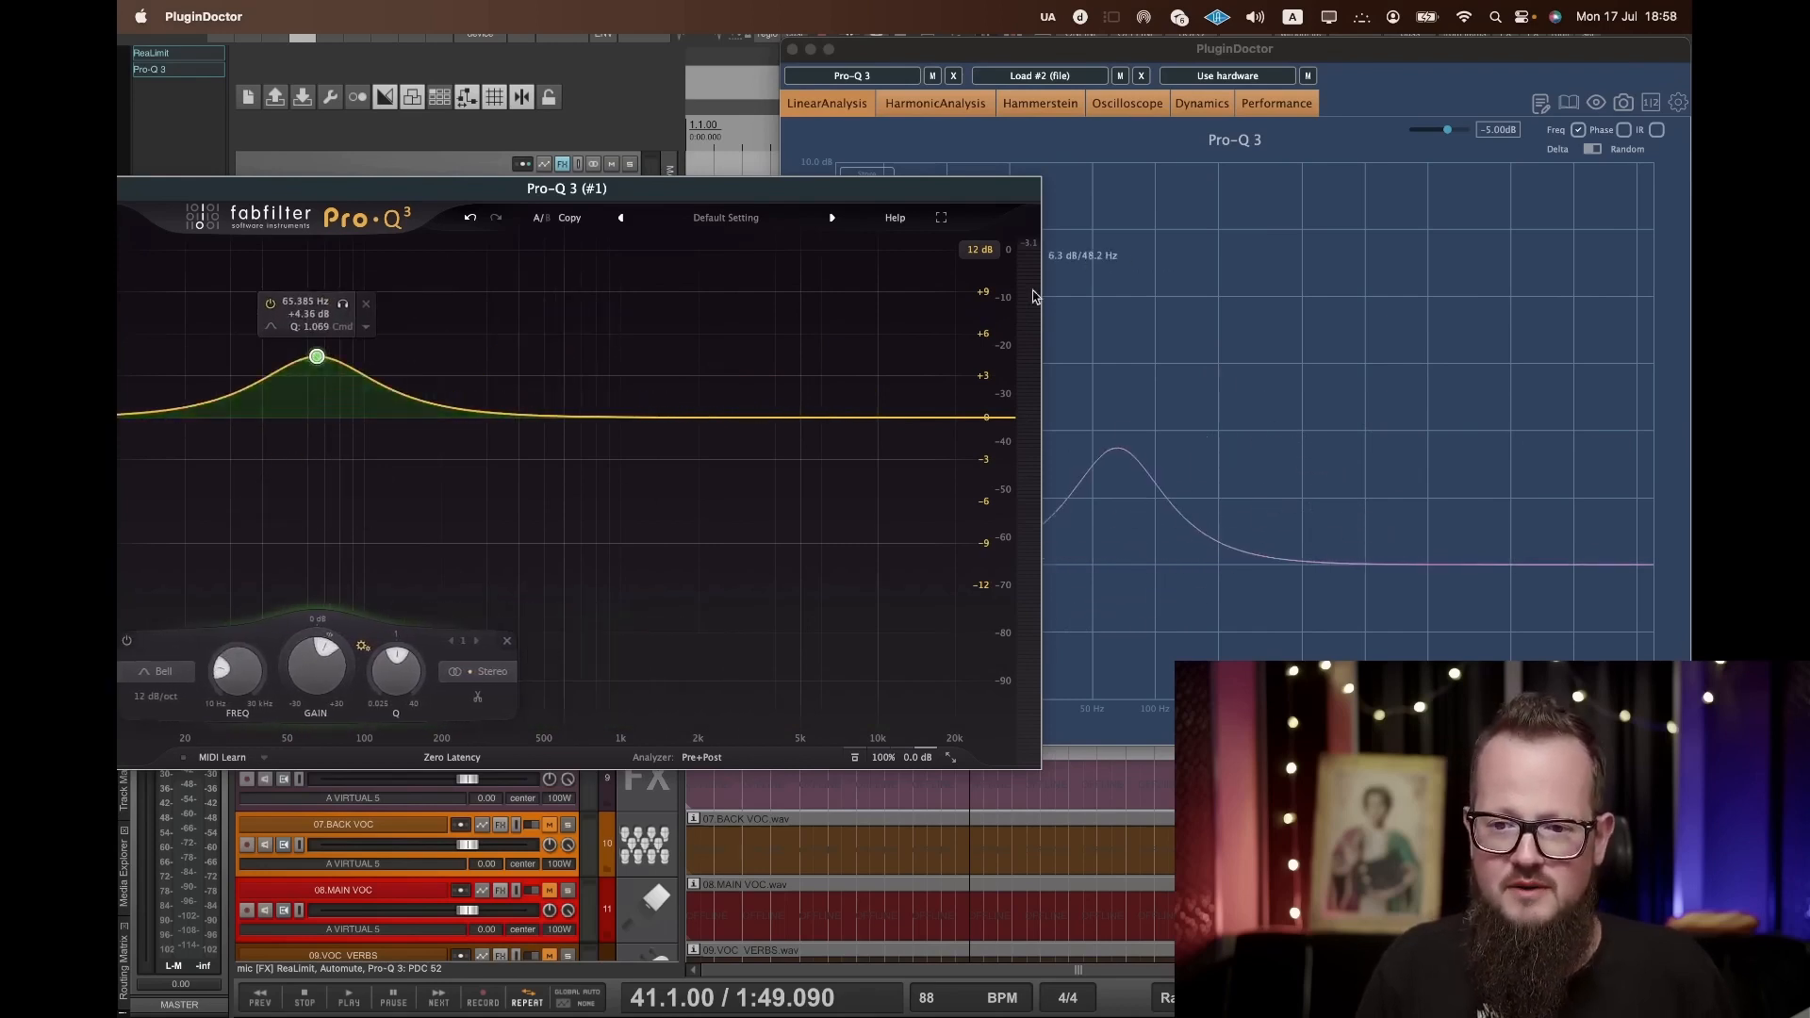
{"action": "left_click", "coordinate": [1624, 131]}
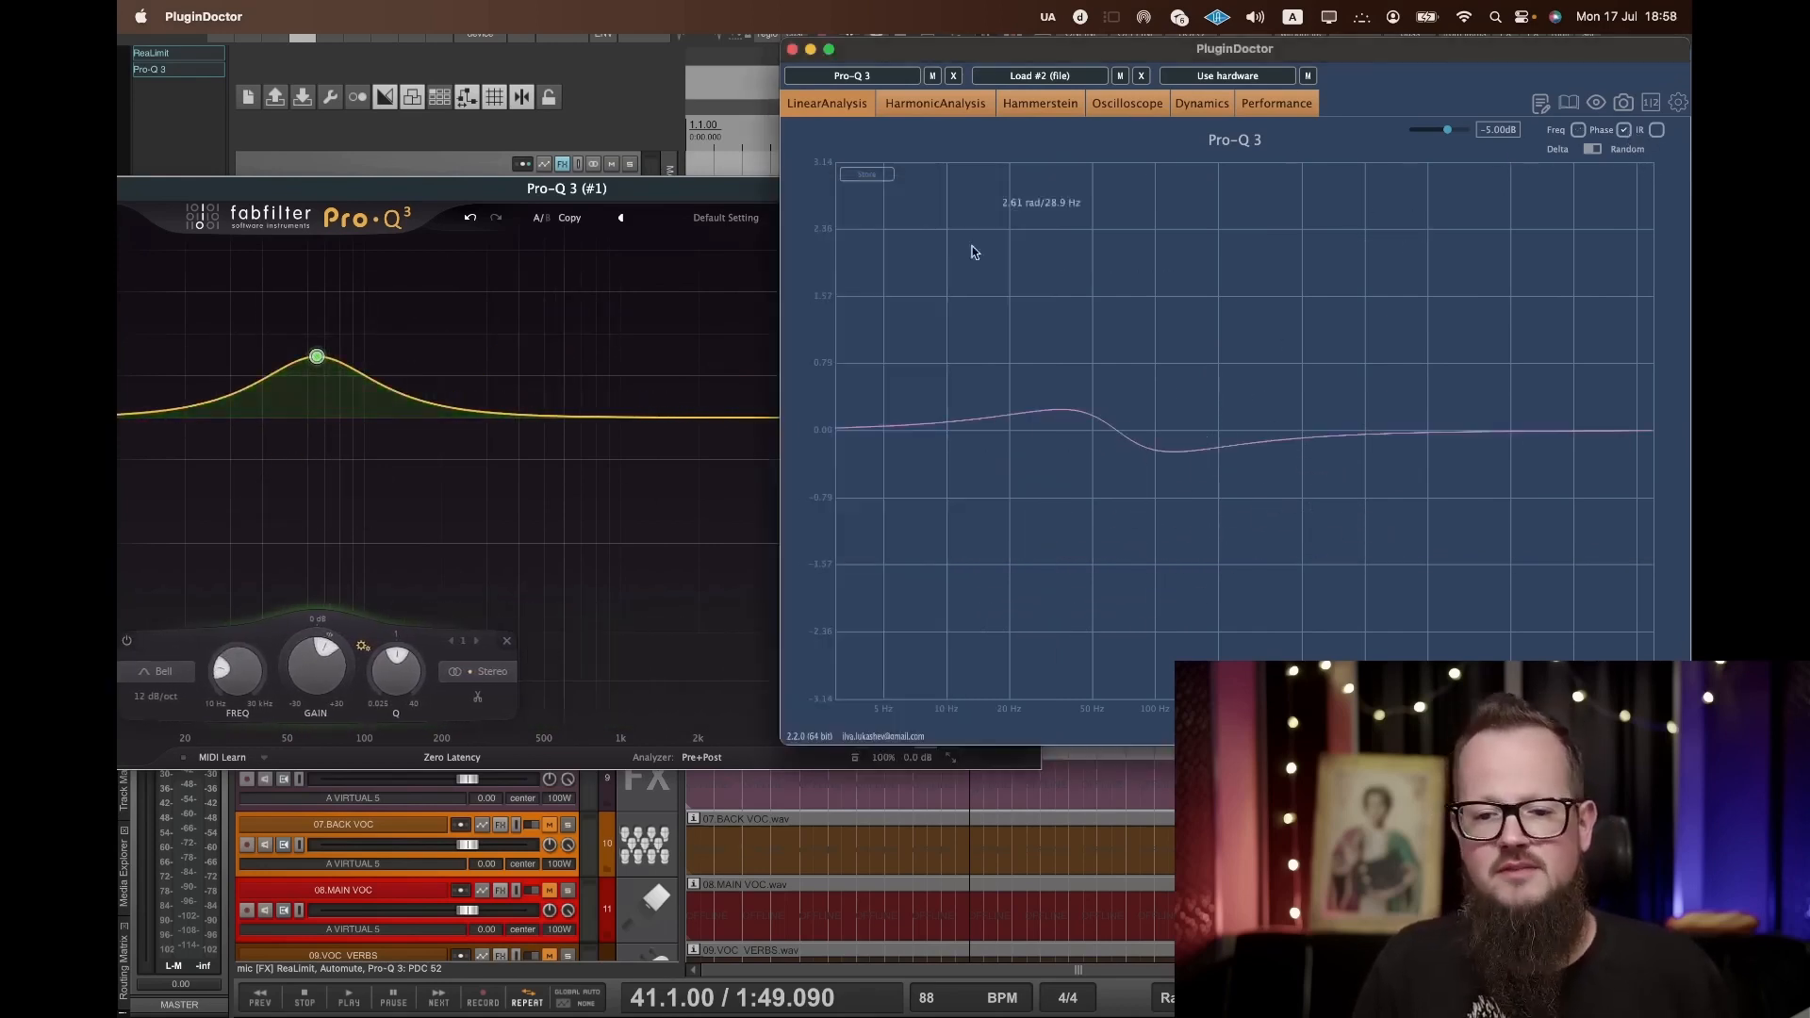
Move the bell to about 365 Hz at 0.5 dB, and on to about 230 Hz at 0 dB.
{"action": "mouse_move", "coordinate": [318, 374]}
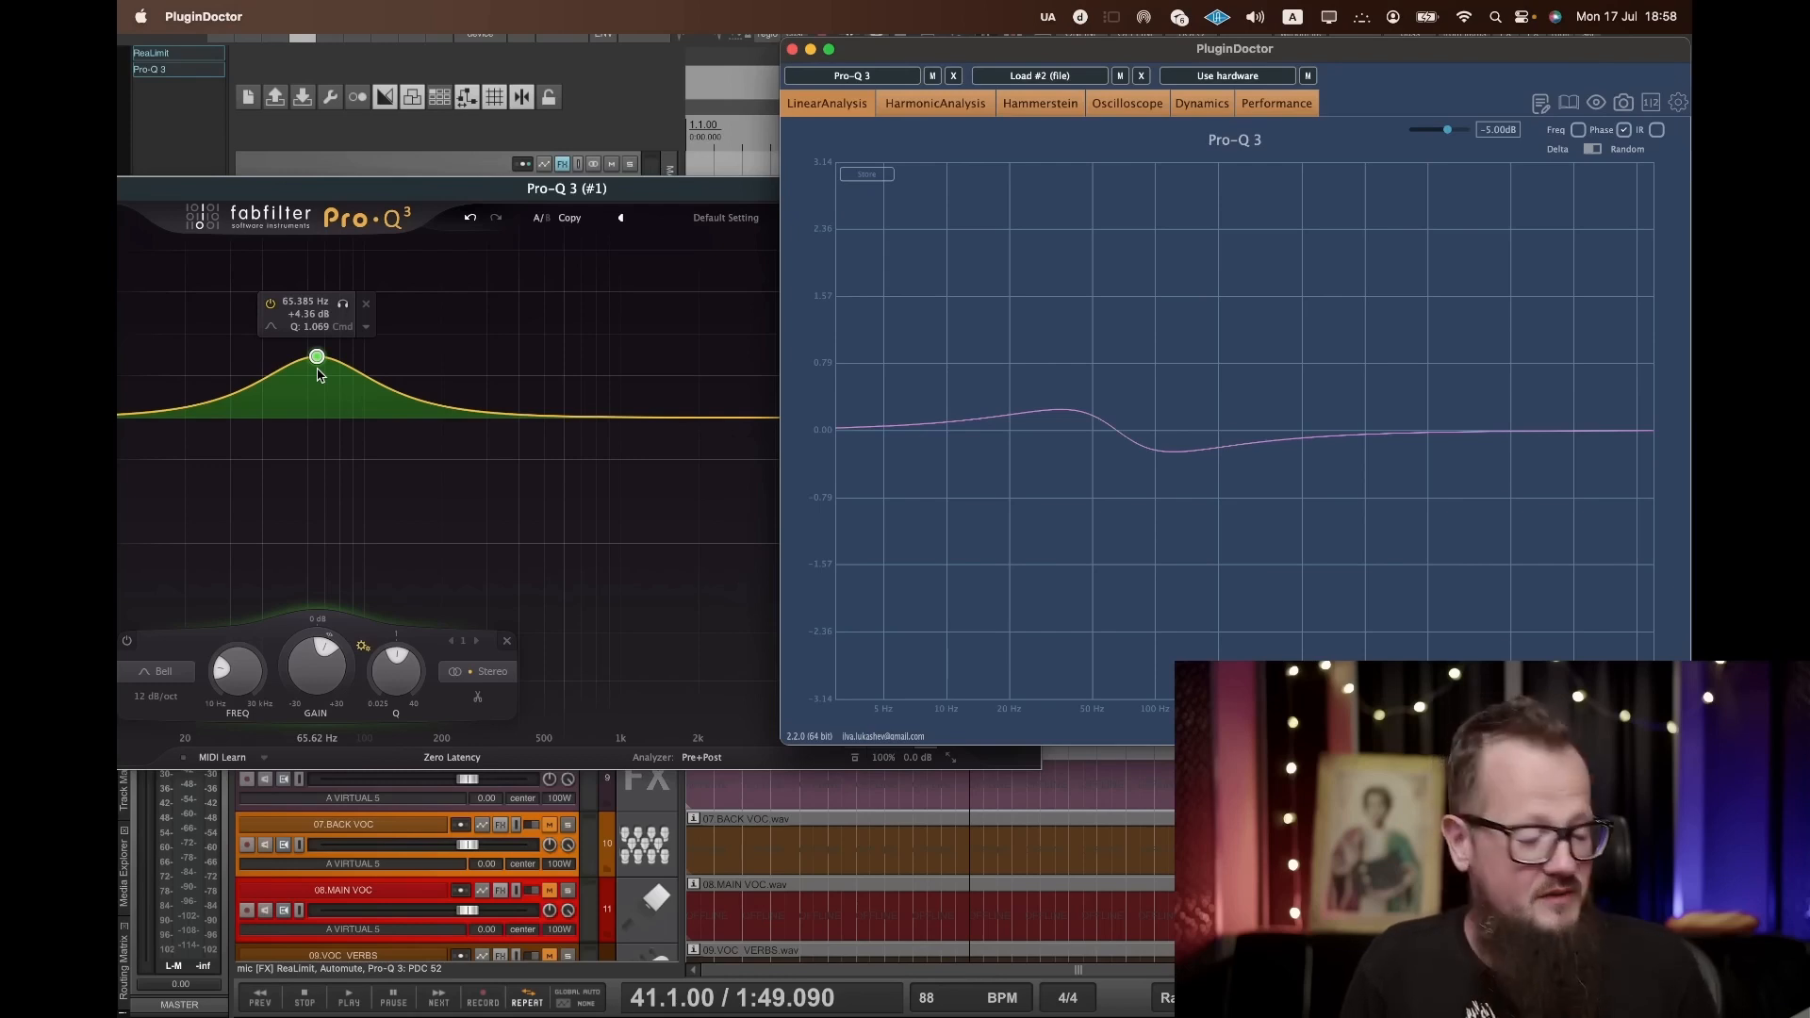
{"action": "left_click_drag", "start_coordinate": [318, 358], "coordinate": [508, 412]}
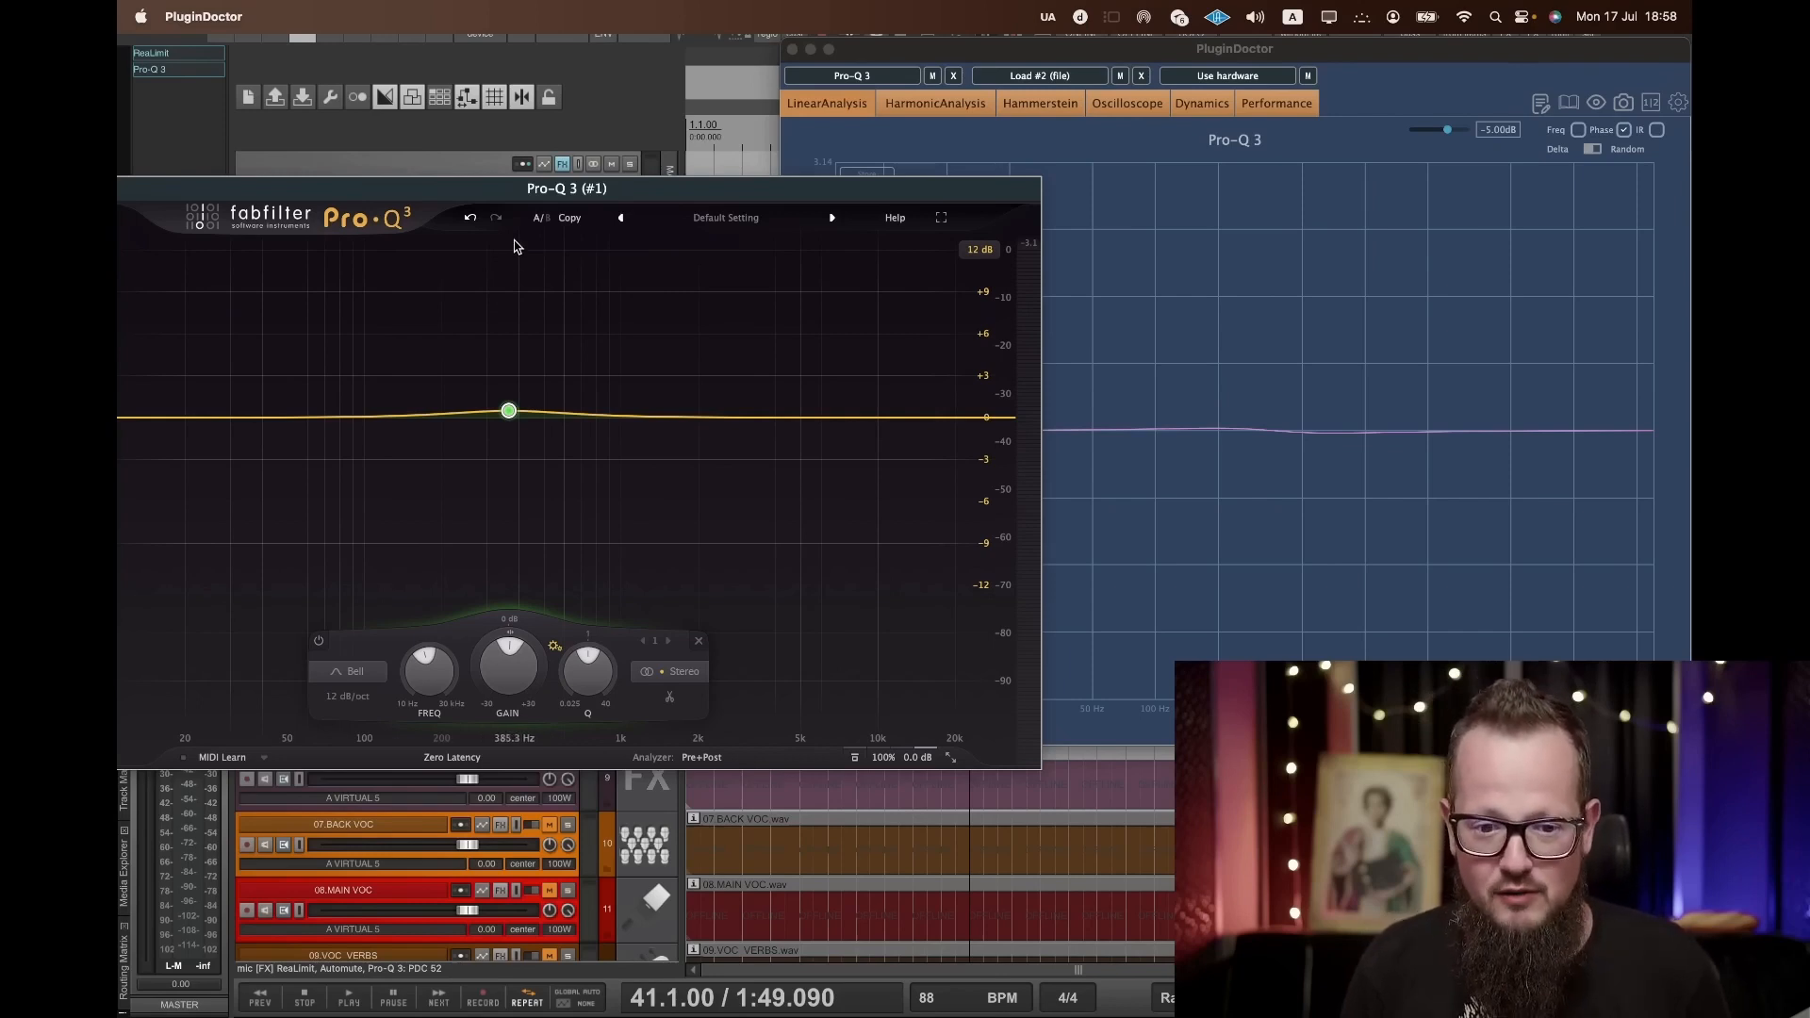
{"action": "mouse_move", "coordinate": [519, 384]}
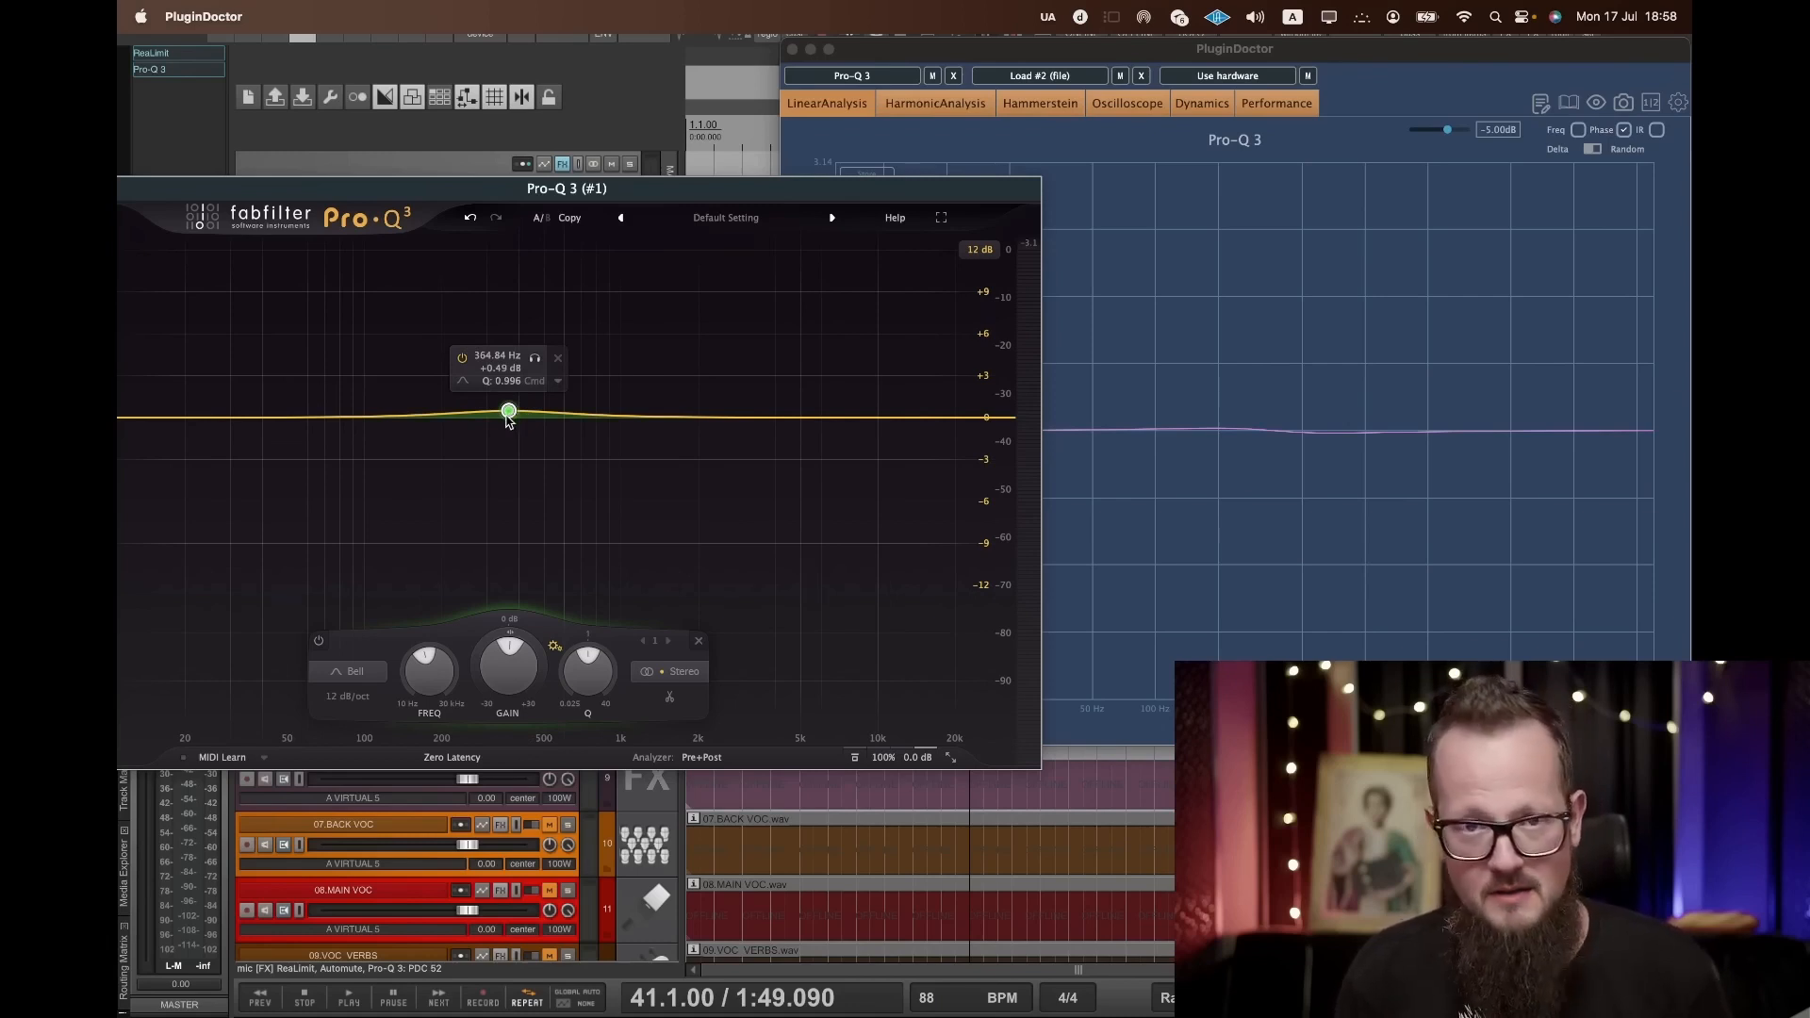
{"action": "left_click_drag", "start_coordinate": [509, 412], "coordinate": [457, 419]}
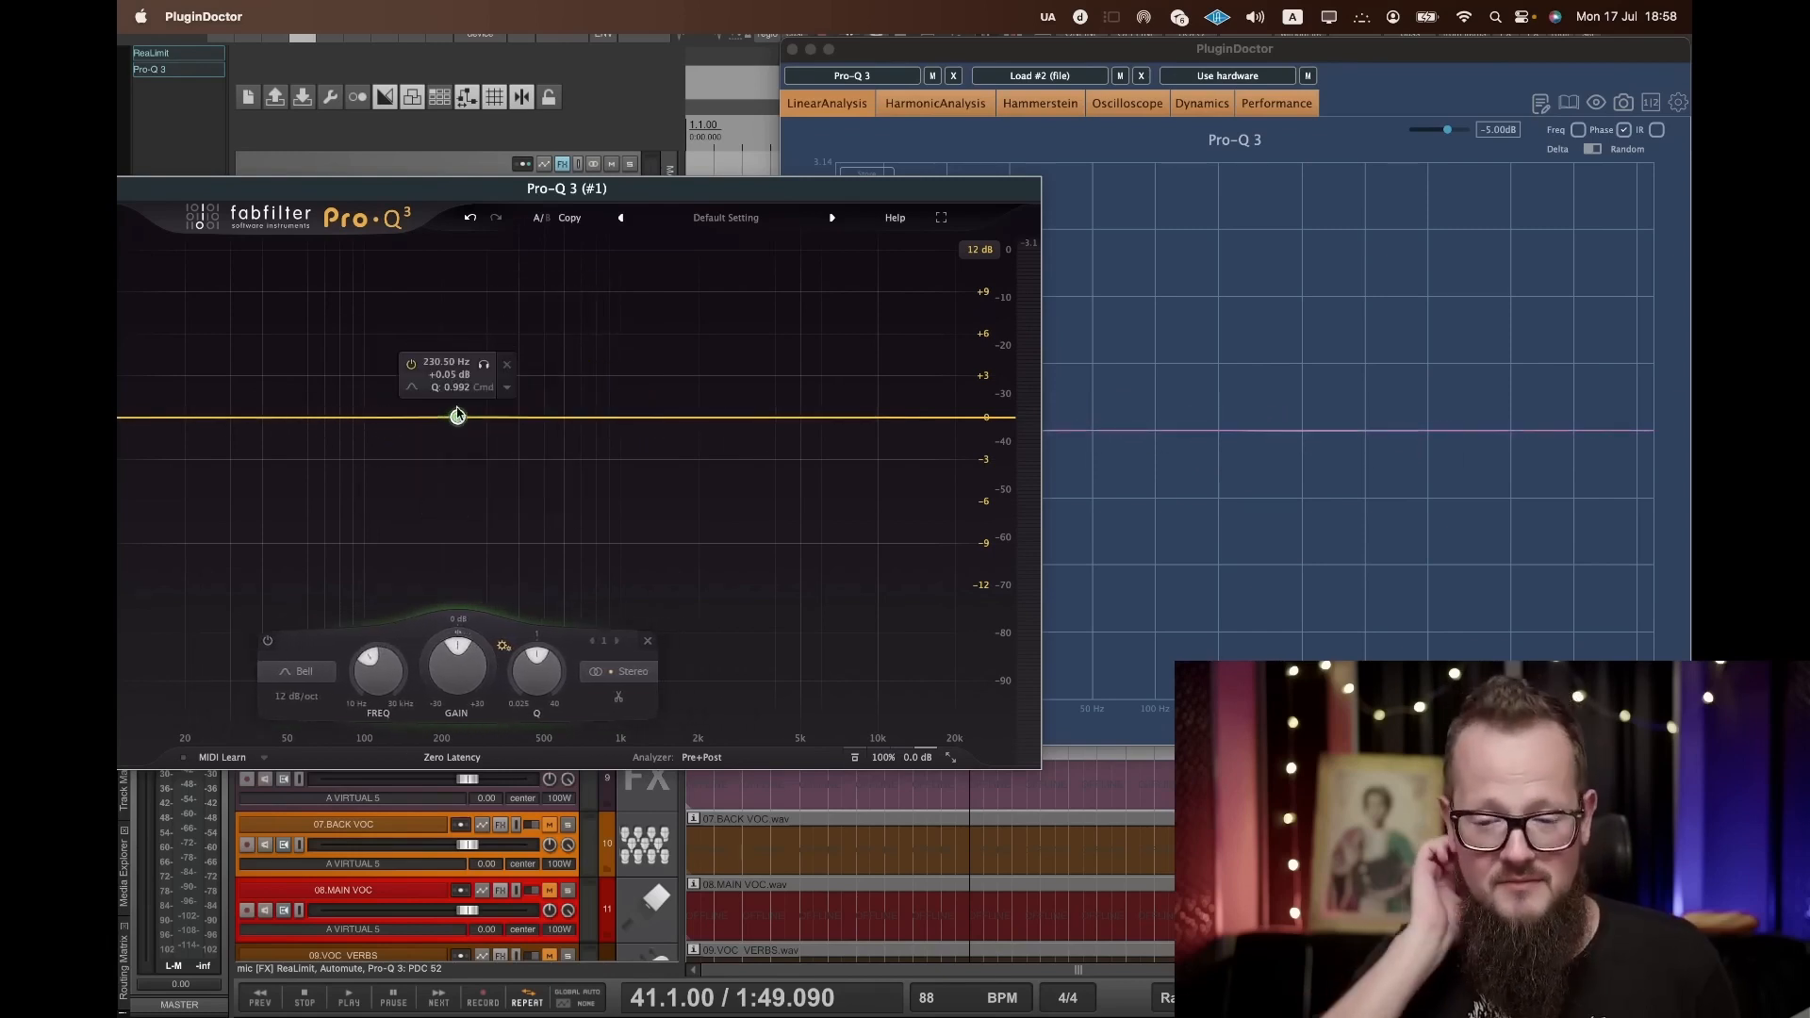
Turn the bell into a 30 dB cut near 351 Hz with a Q of 40, and ease its depth to about 27 dB.
{"action": "left_click_drag", "start_coordinate": [467, 414], "coordinate": [503, 924]}
{"action": "scroll", "coordinate": [510, 324], "scroll_direction": "up", "scroll_amount": 10}
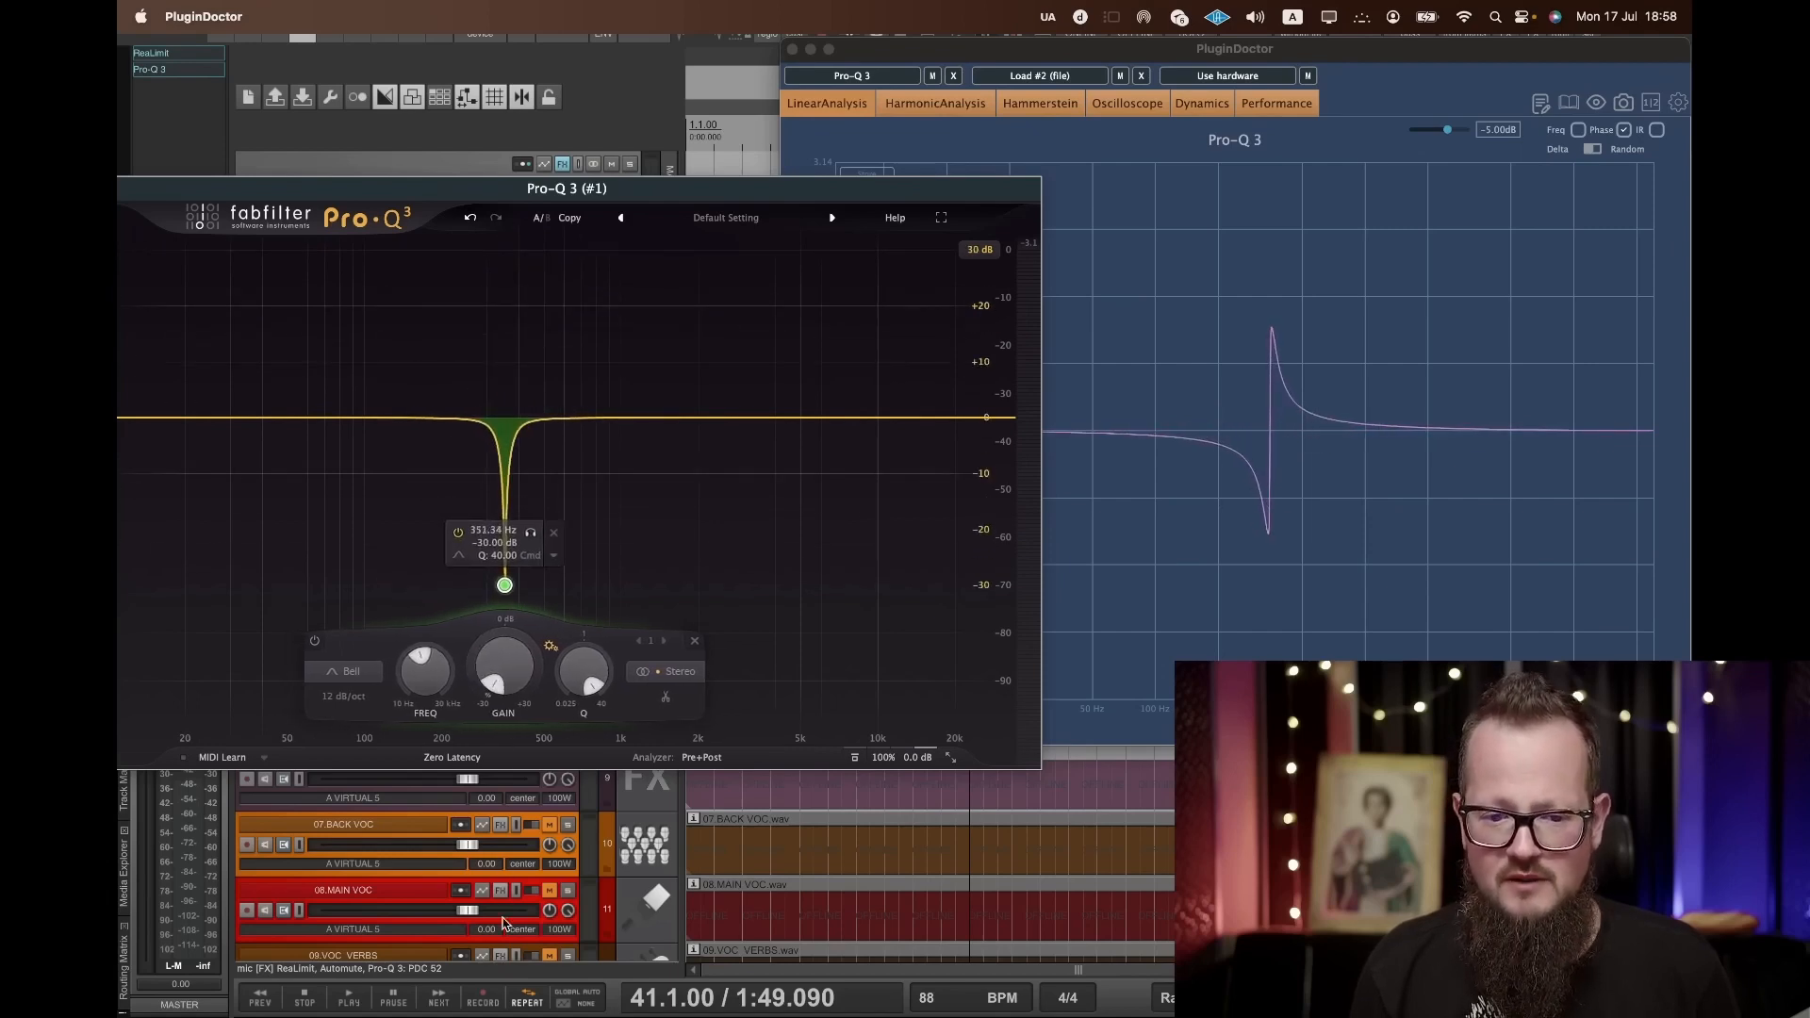
{"action": "left_click_drag", "start_coordinate": [499, 674], "coordinate": [499, 667]}
{"action": "left_click_drag", "start_coordinate": [526, 549], "coordinate": [509, 594]}
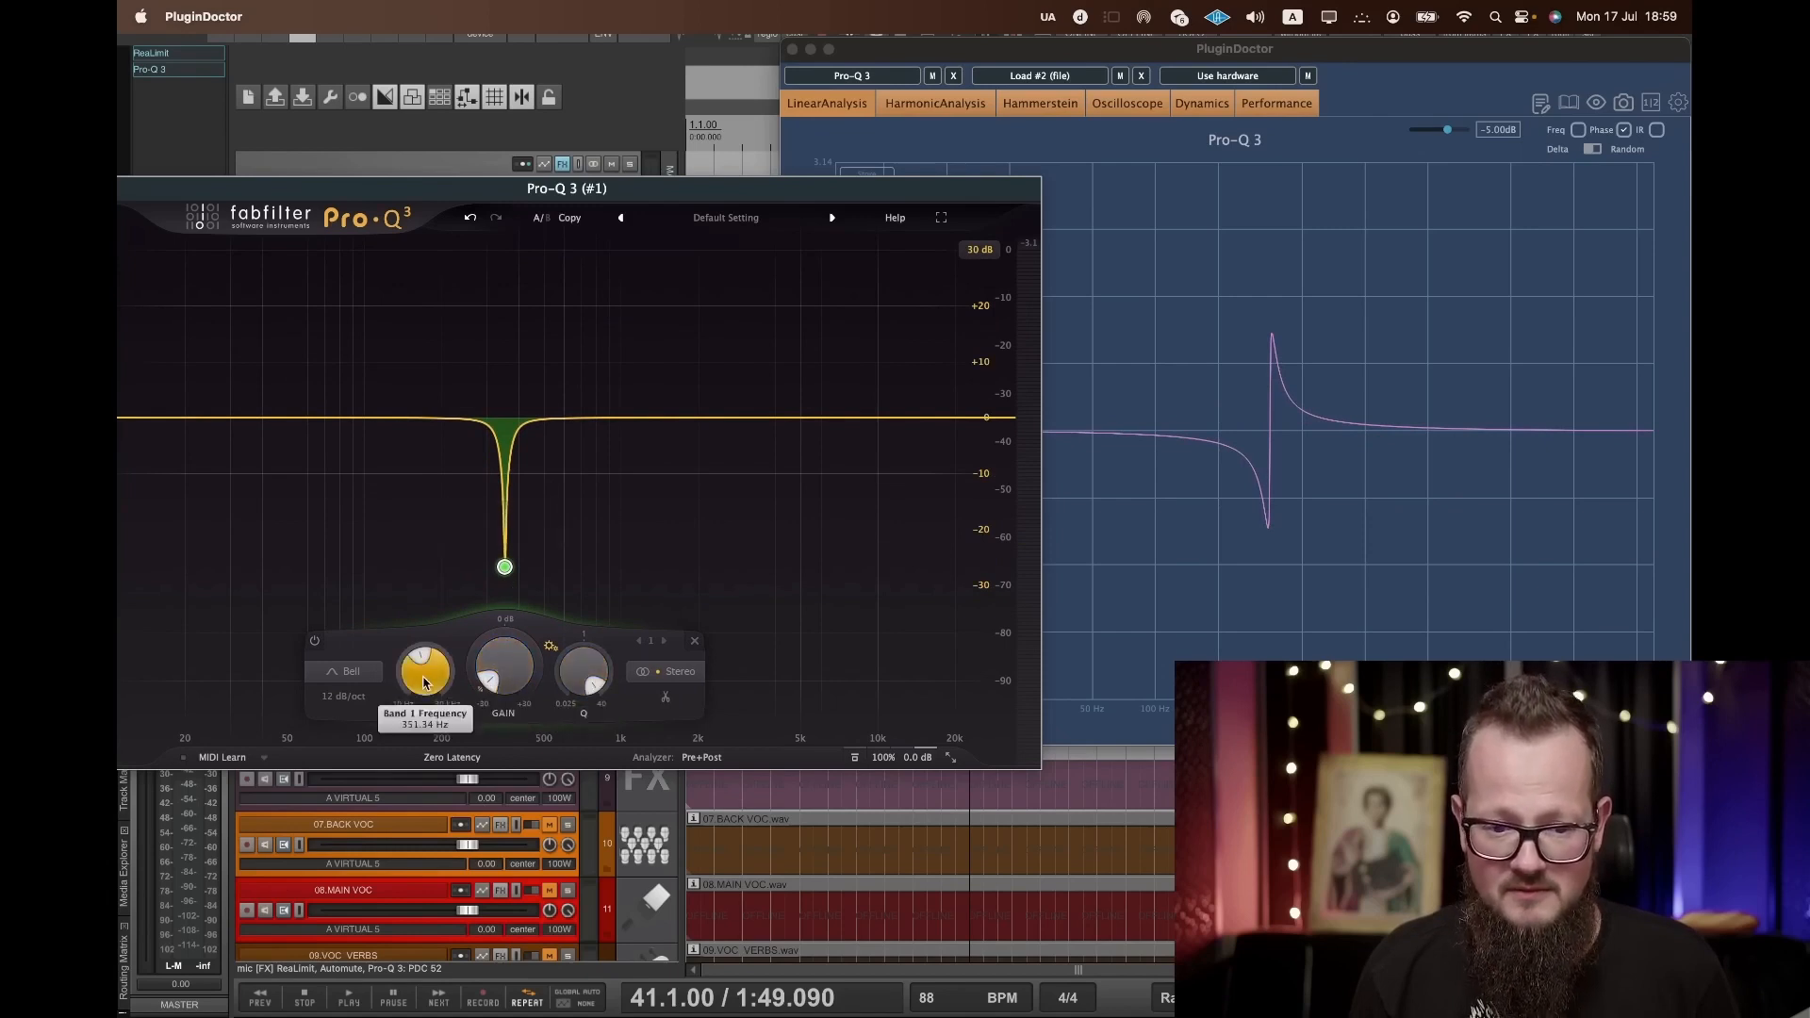
Shift the deep cut's frequency and broaden the bell to a Q of about 0.33.
{"action": "left_click_drag", "start_coordinate": [425, 682], "coordinate": [424, 696]}
{"action": "left_click_drag", "start_coordinate": [448, 596], "coordinate": [441, 676]}
{"action": "left_click_drag", "start_coordinate": [577, 654], "coordinate": [577, 707]}
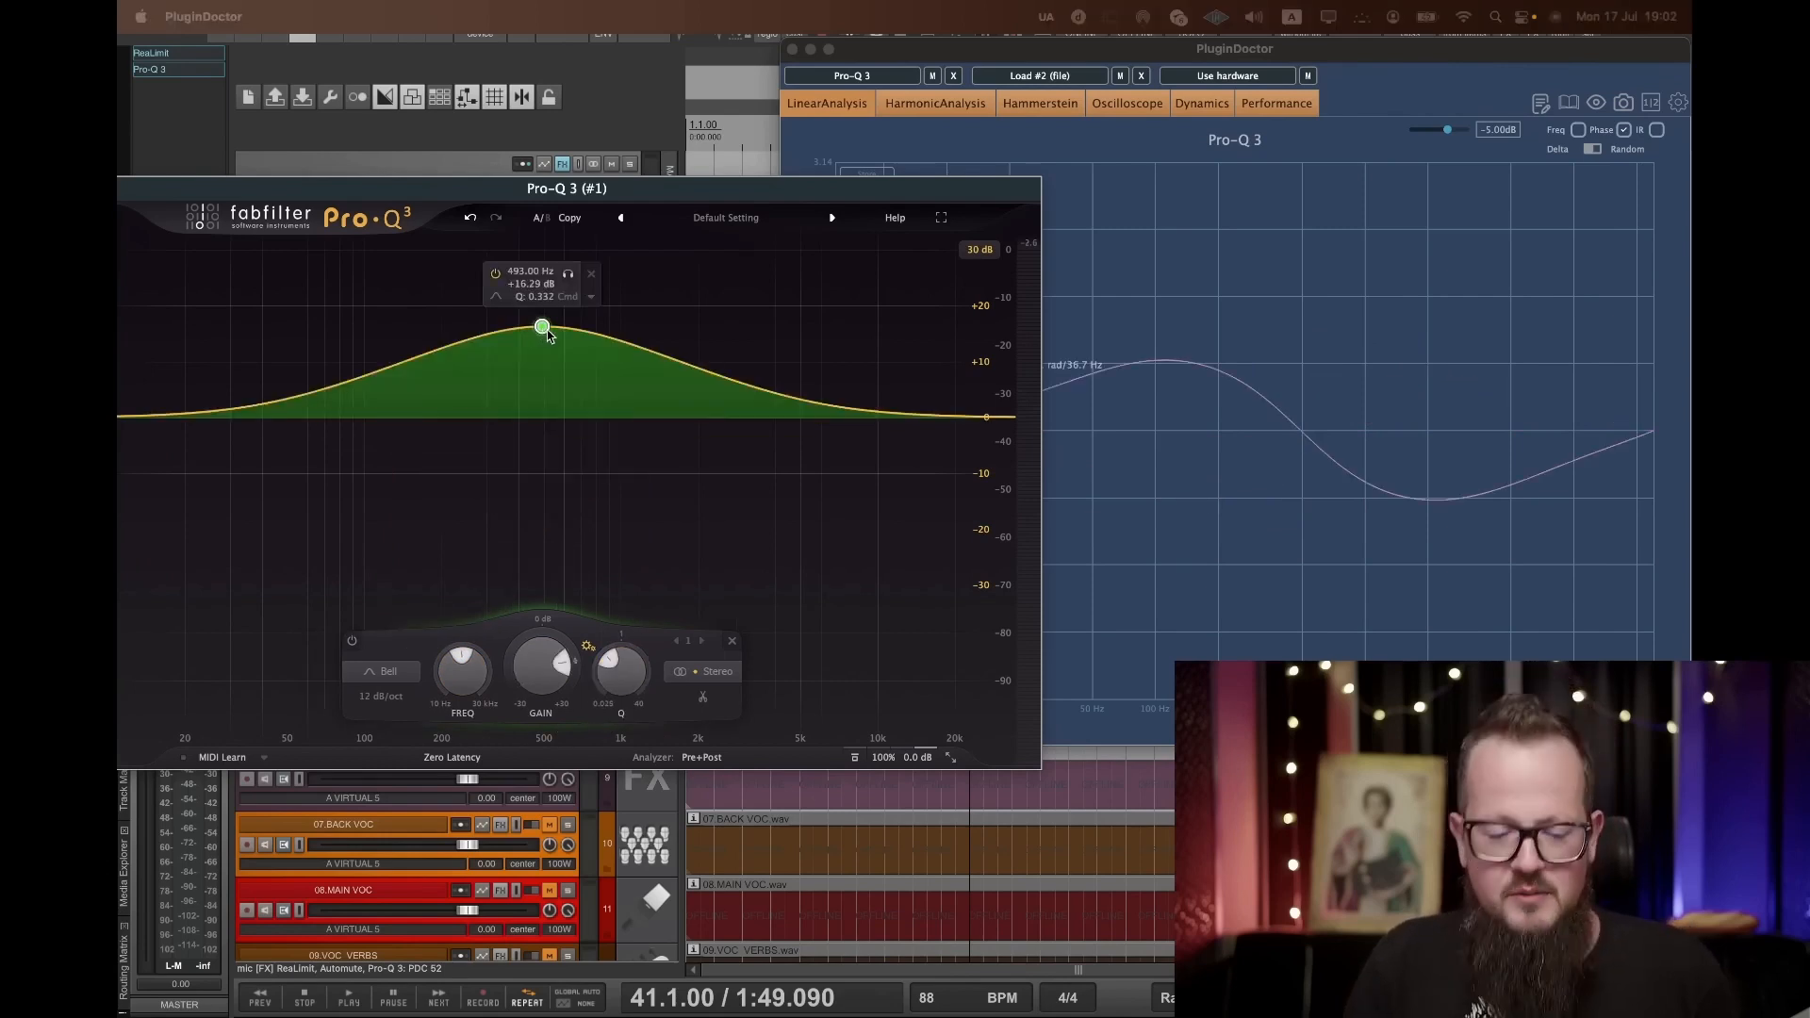
Ease the bell to about 14.5 dB near 528 Hz and change its shape to Low Shelf.
{"action": "mouse_move", "coordinate": [544, 334]}
{"action": "left_mouse_down"}
{"action": "mouse_move", "coordinate": [542, 319]}
{"action": "mouse_move", "coordinate": [539, 399]}
{"action": "mouse_move", "coordinate": [525, 283]}
{"action": "mouse_move", "coordinate": [549, 409]}
{"action": "mouse_move", "coordinate": [551, 341]}
{"action": "left_mouse_up"}
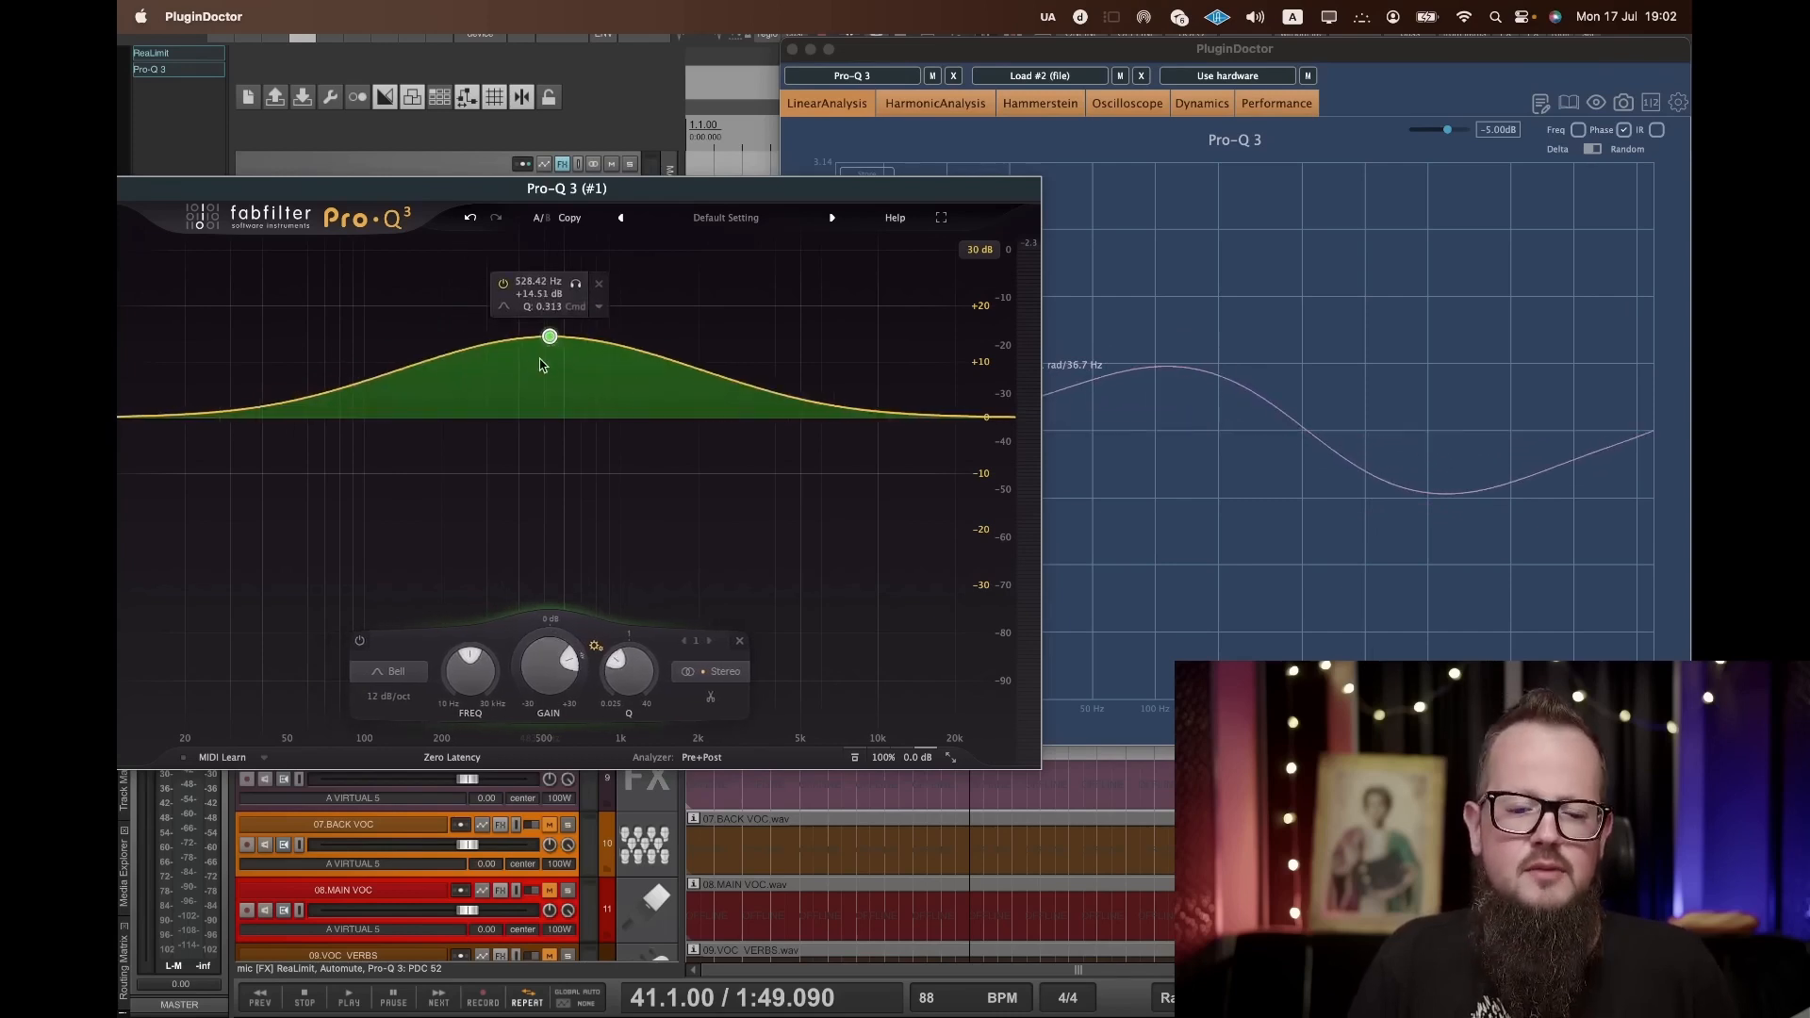
{"action": "left_click", "coordinate": [388, 671]}
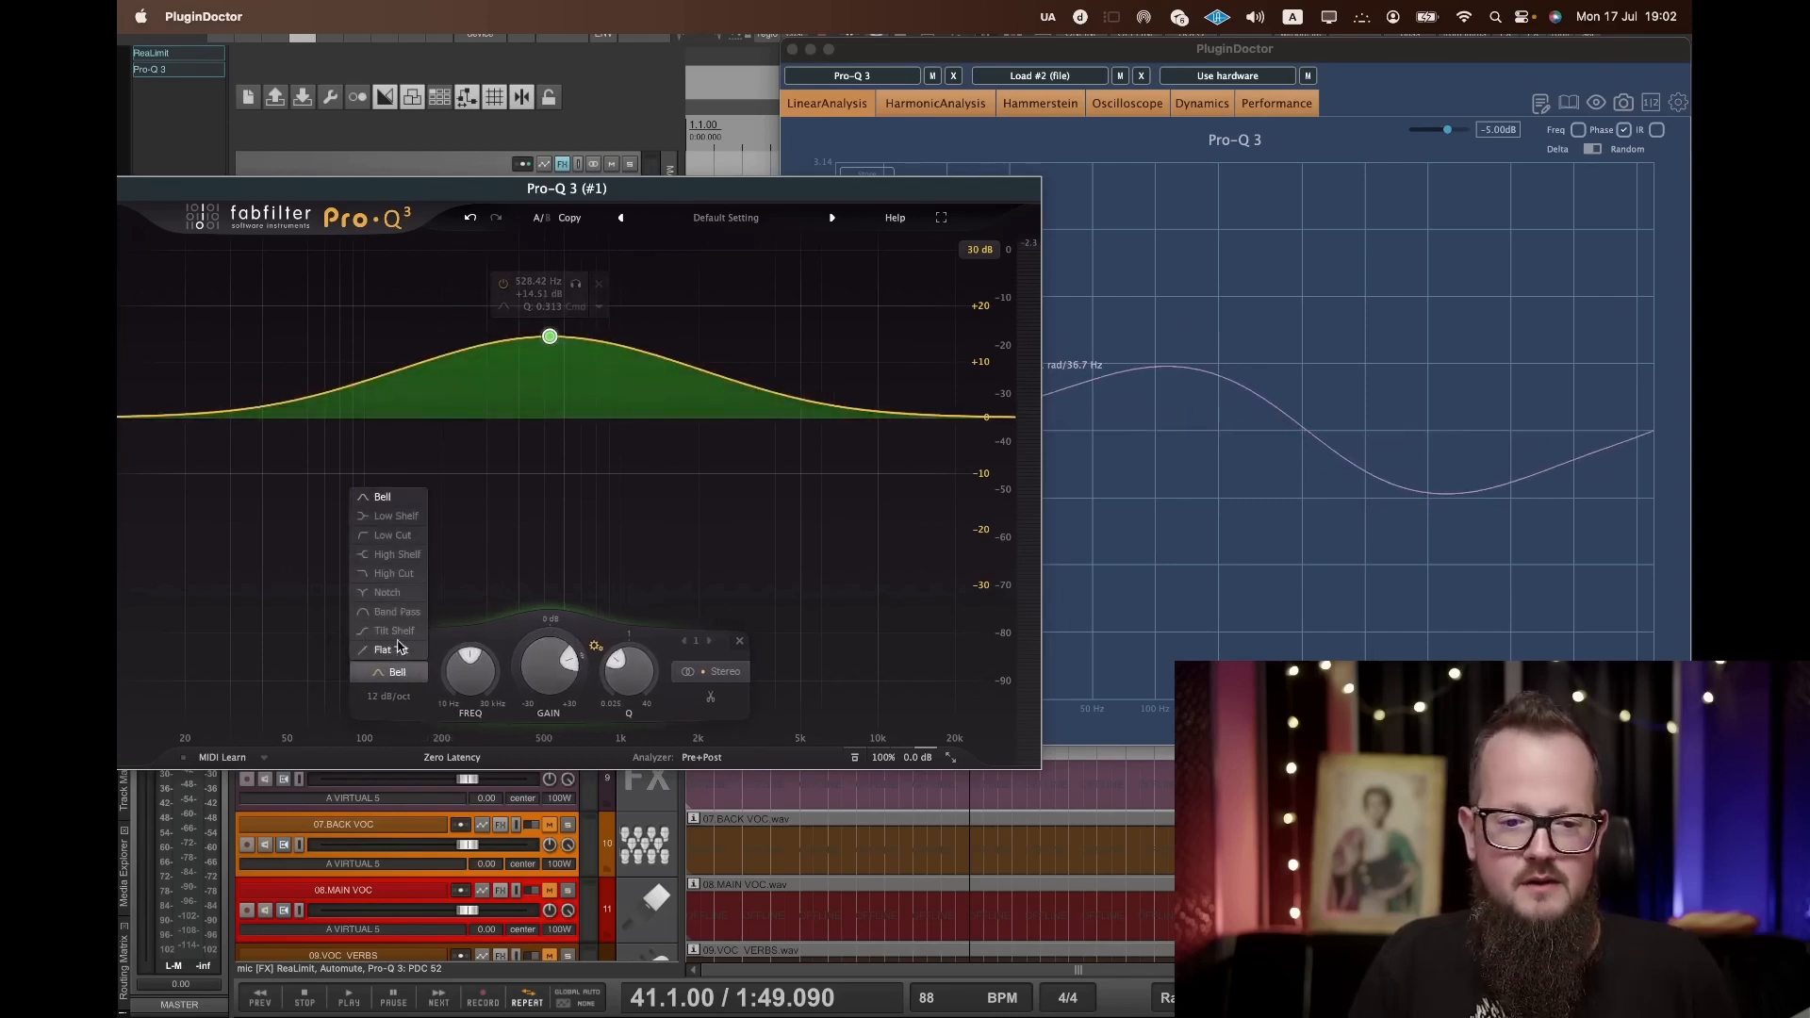
{"action": "left_click", "coordinate": [395, 526]}
Move the low shelf to about 315 Hz at 0 dB and reposition the plugin window.
{"action": "left_click_drag", "start_coordinate": [566, 196], "coordinate": [483, 133]}
{"action": "left_click_drag", "start_coordinate": [465, 313], "coordinate": [403, 391]}
{"action": "left_click_drag", "start_coordinate": [405, 132], "coordinate": [496, 107]}
Change the band to Low Cut and move it to about 77 Hz with a Q of about 0.29.
{"action": "left_click", "coordinate": [343, 584]}
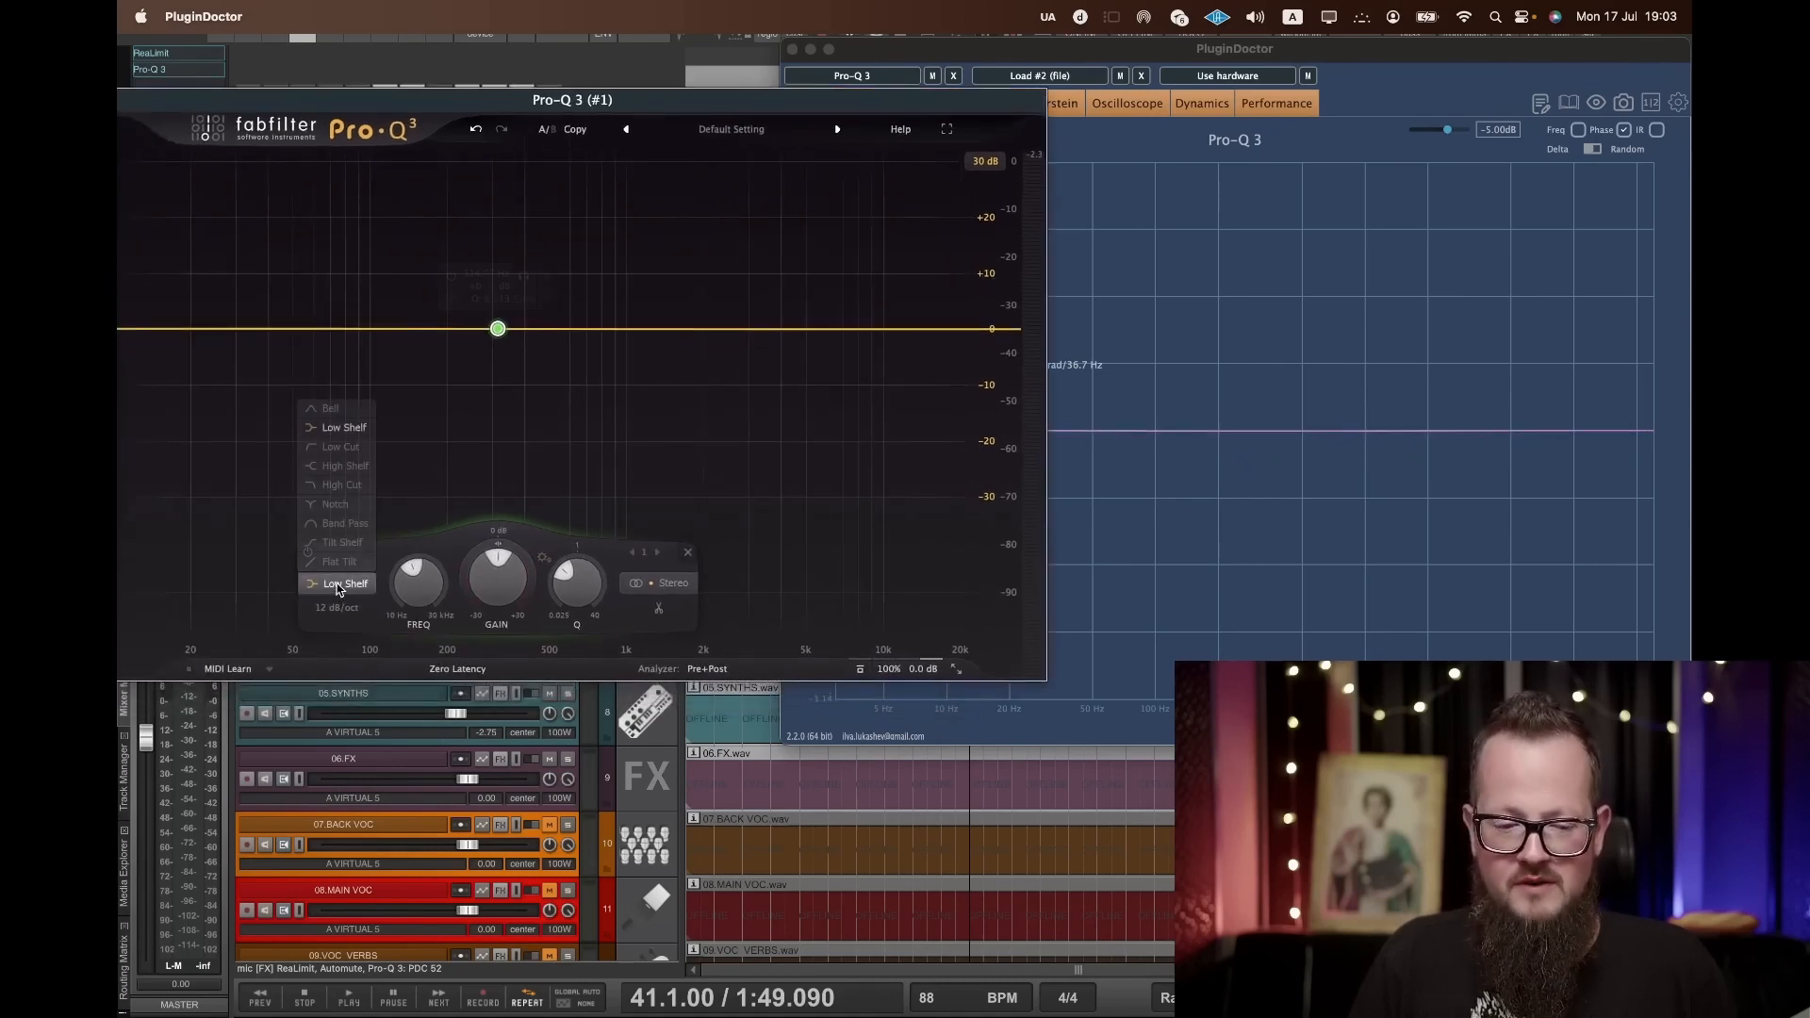
{"action": "left_click", "coordinate": [355, 449]}
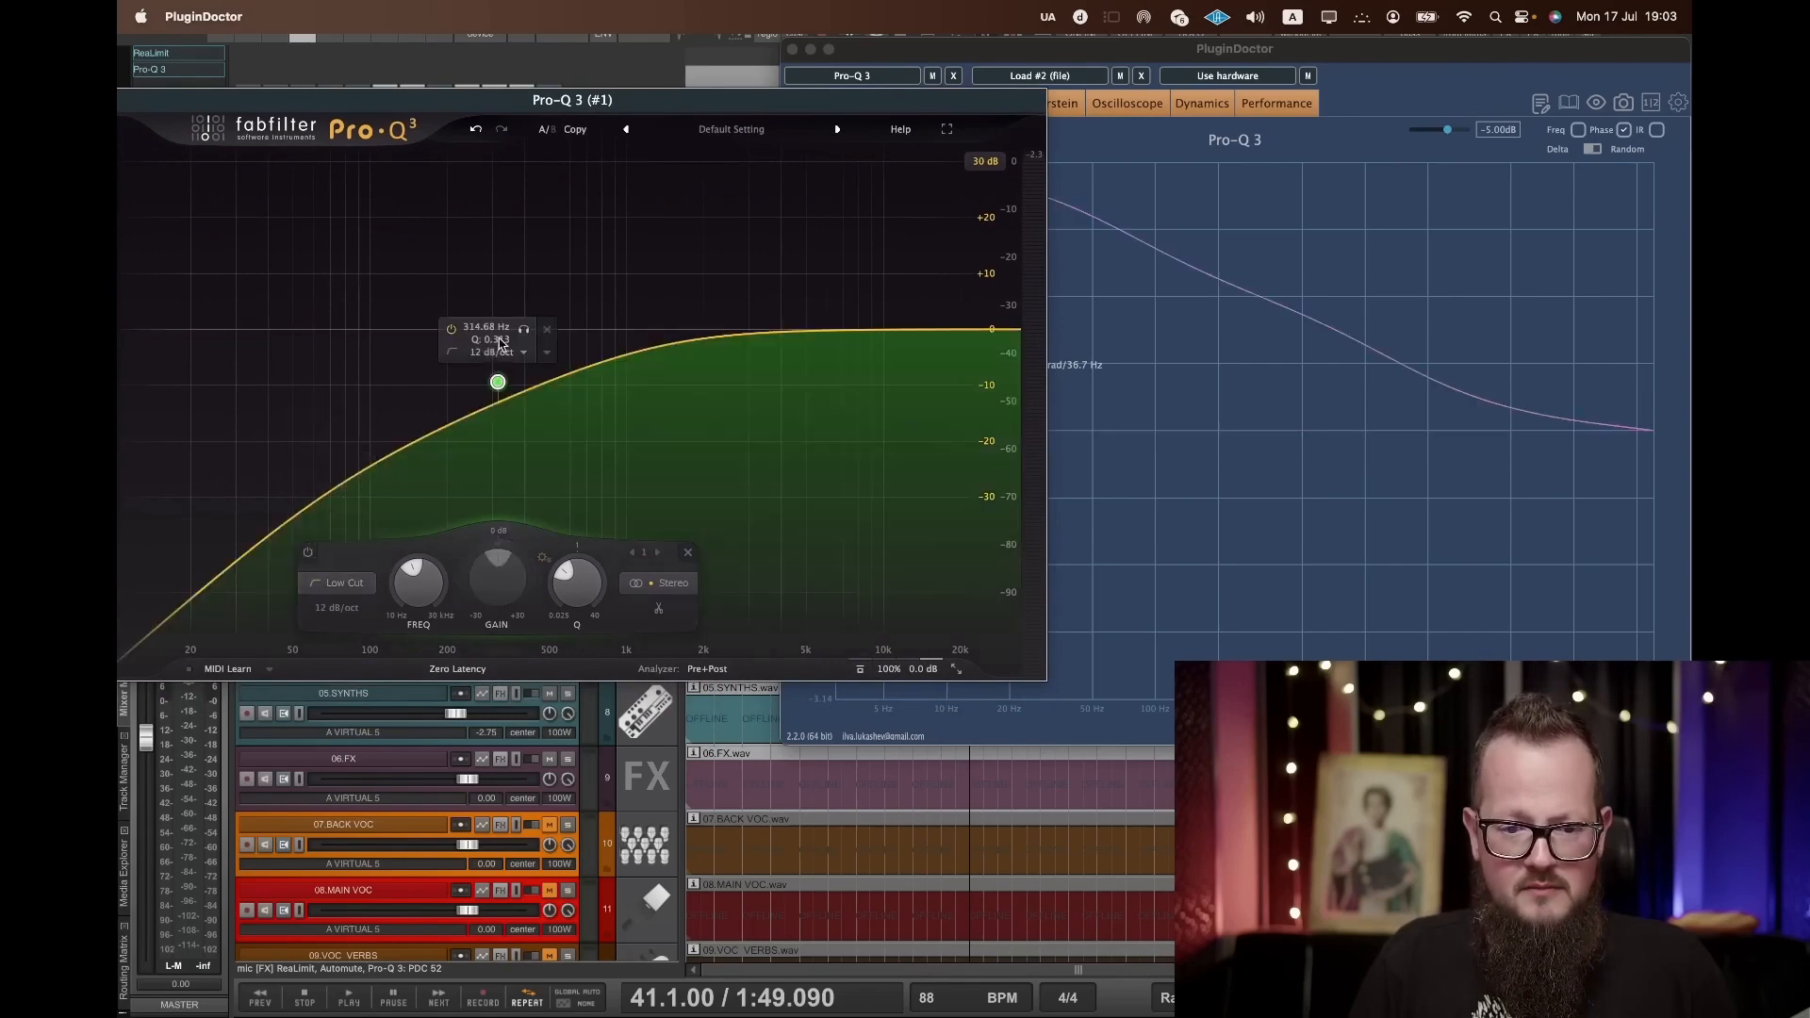
{"action": "left_click_drag", "start_coordinate": [498, 383], "coordinate": [340, 385]}
{"action": "left_click_drag", "start_coordinate": [786, 89], "coordinate": [790, 164]}
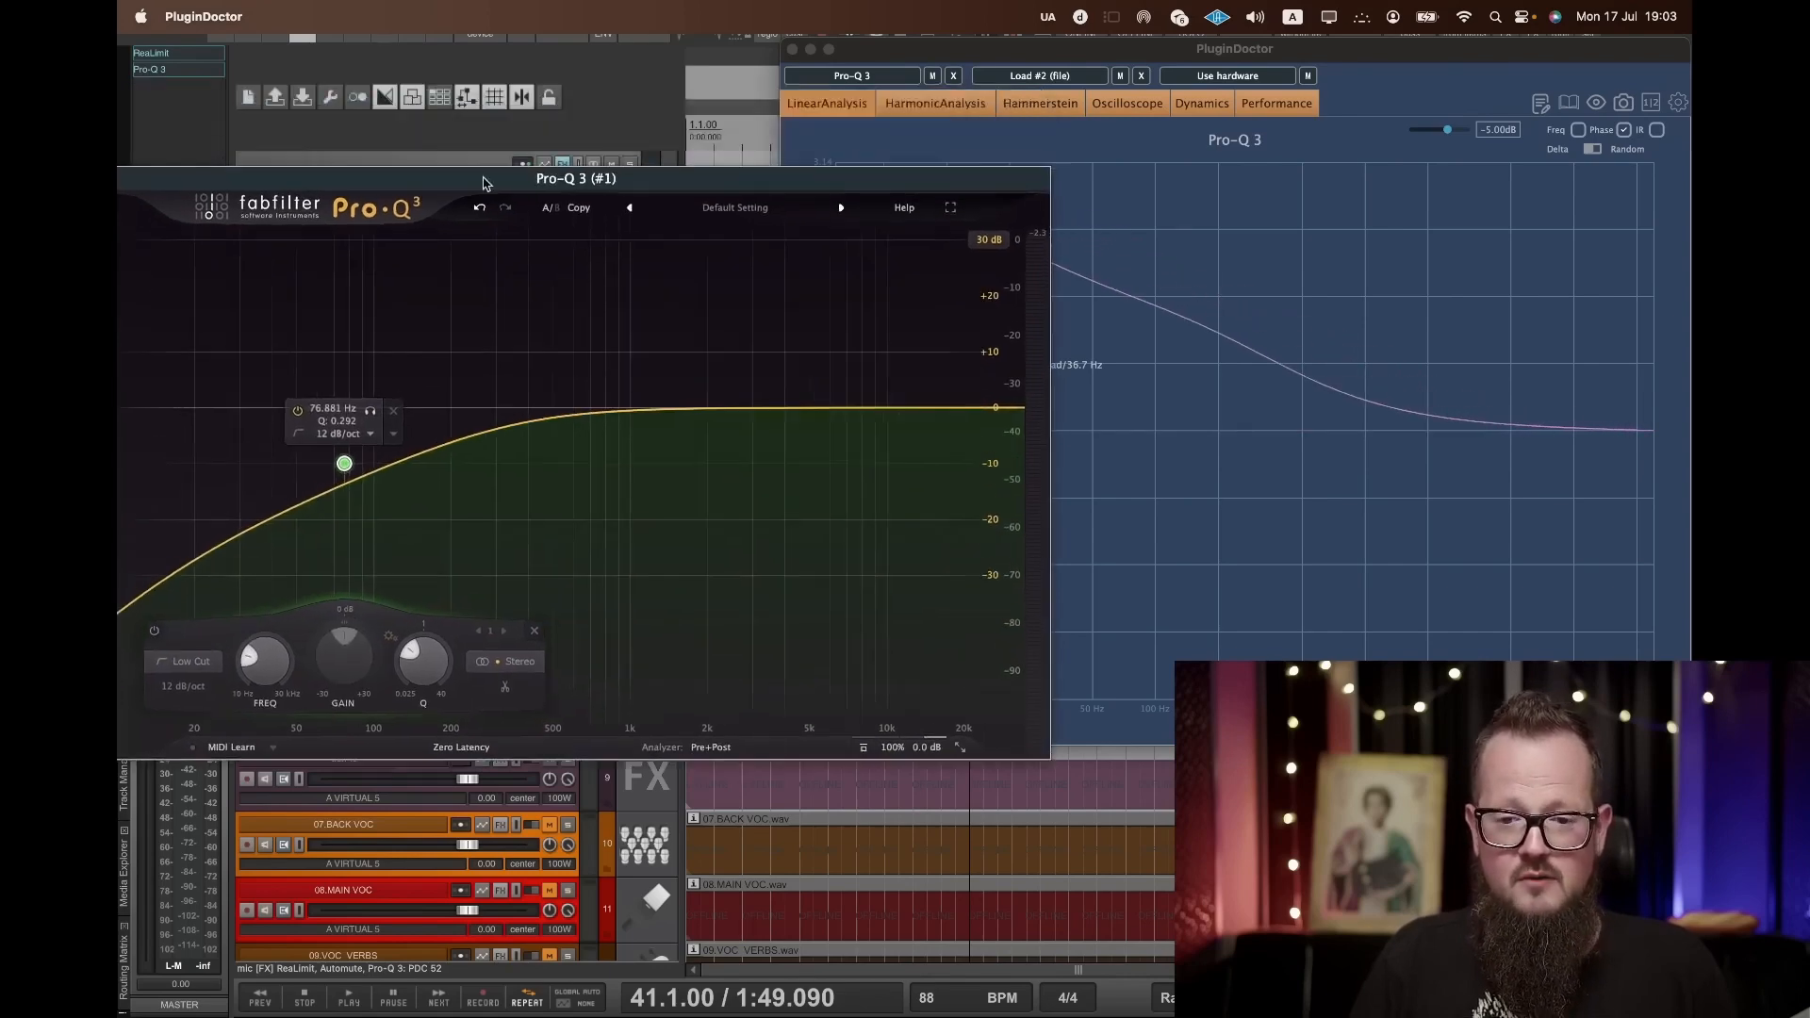
Resize the Pro-Q 3 window to Mini and place it so PluginDoctor's phase graph is unobstructed.
{"action": "left_click", "coordinate": [958, 749]}
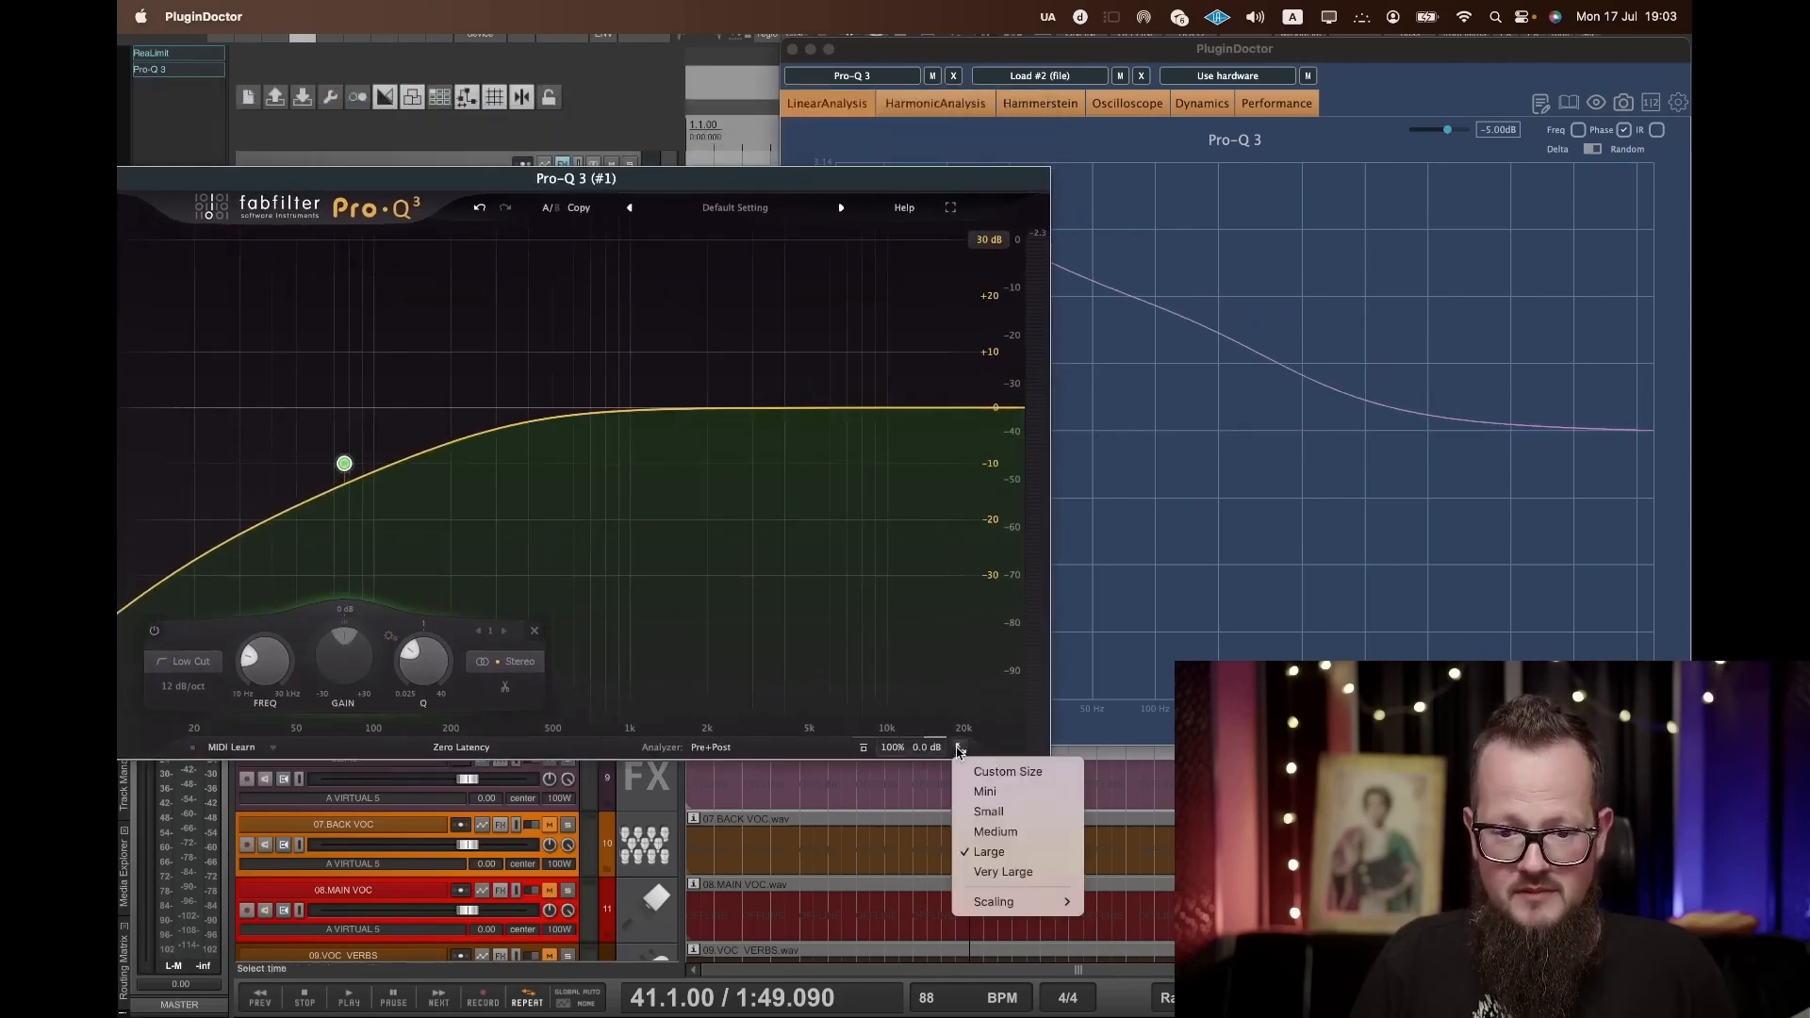
{"action": "left_click", "coordinate": [1039, 799]}
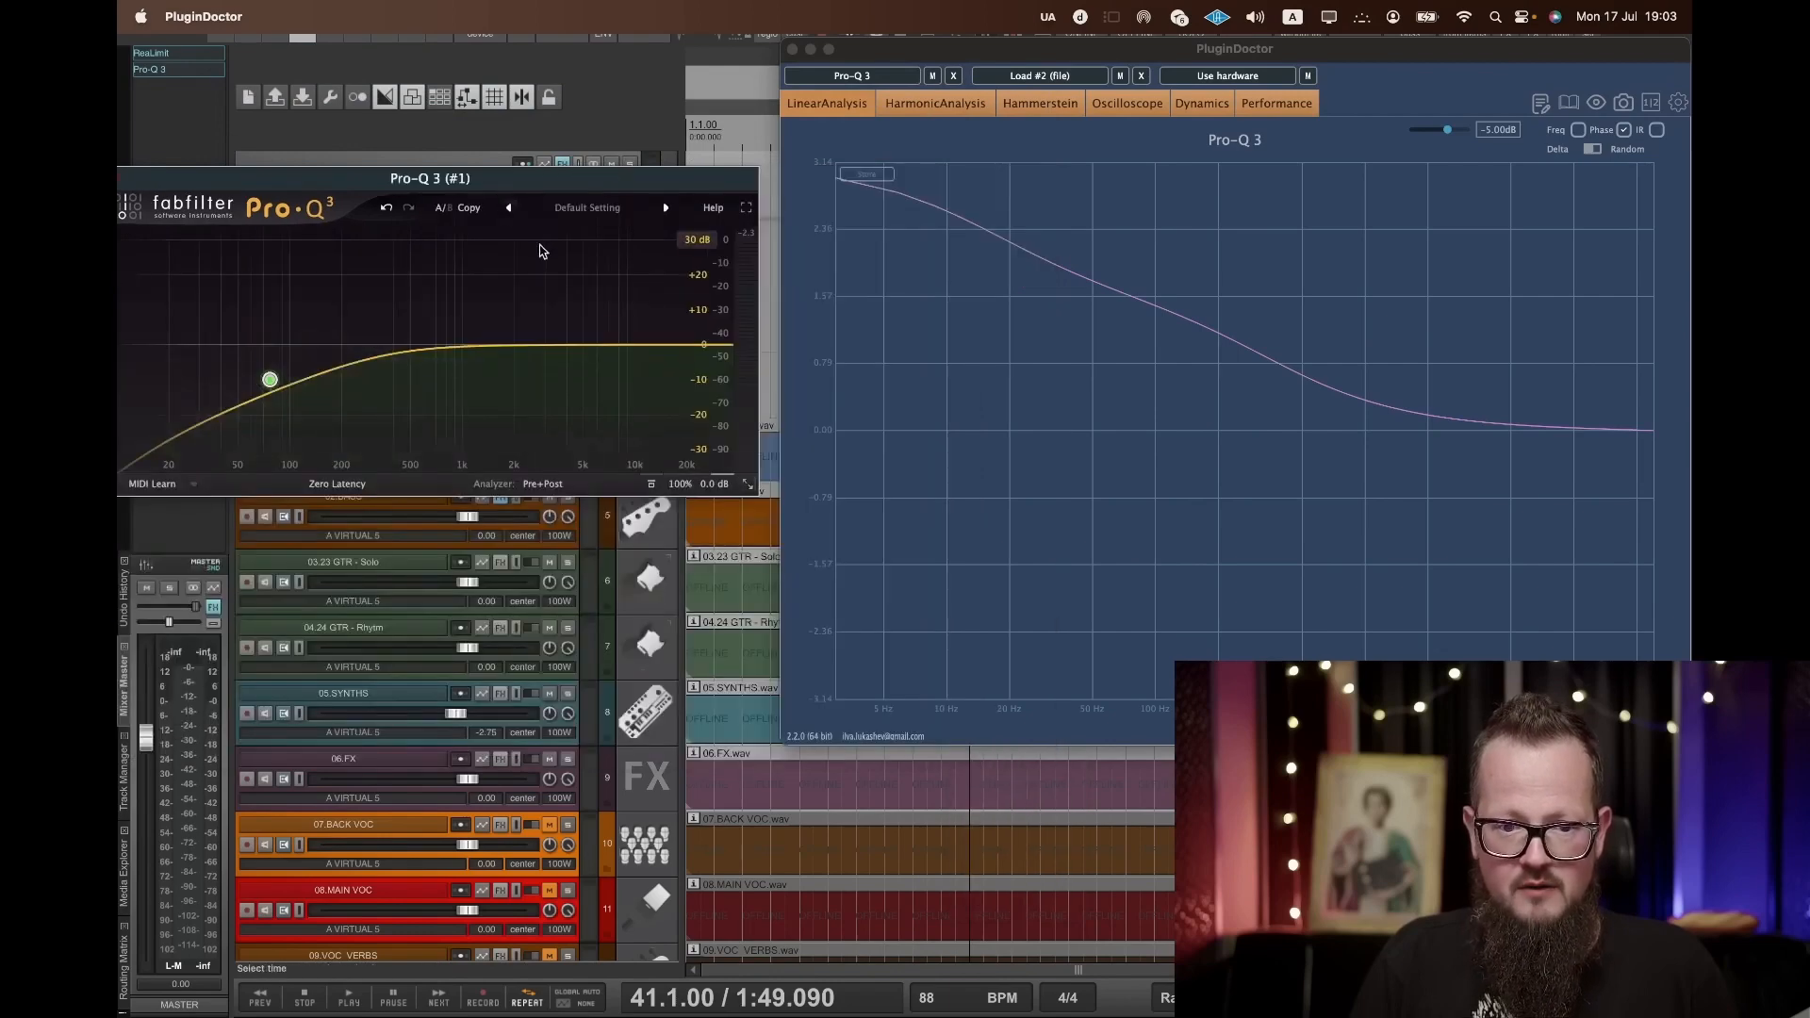
{"action": "left_click_drag", "start_coordinate": [530, 181], "coordinate": [603, 178]}
Set the low cut's slope to 6 dB/oct.
{"action": "mouse_move", "coordinate": [342, 377]}
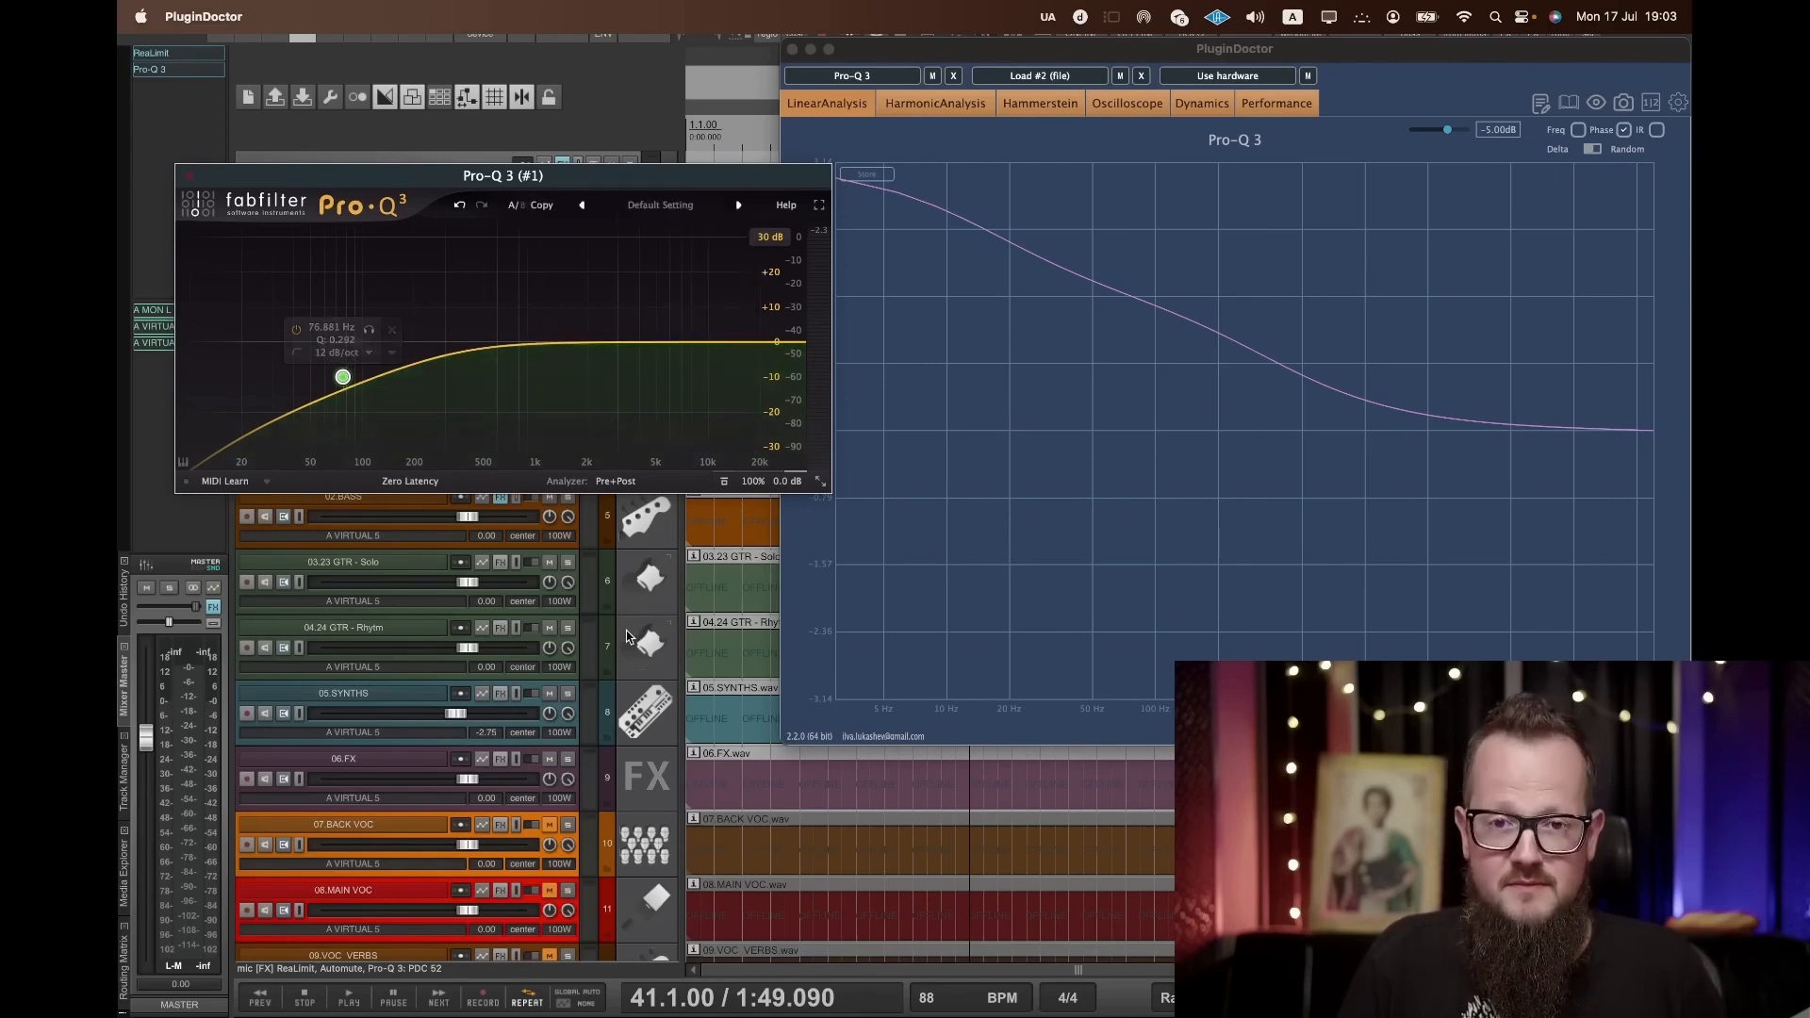
{"action": "left_click", "coordinate": [339, 354]}
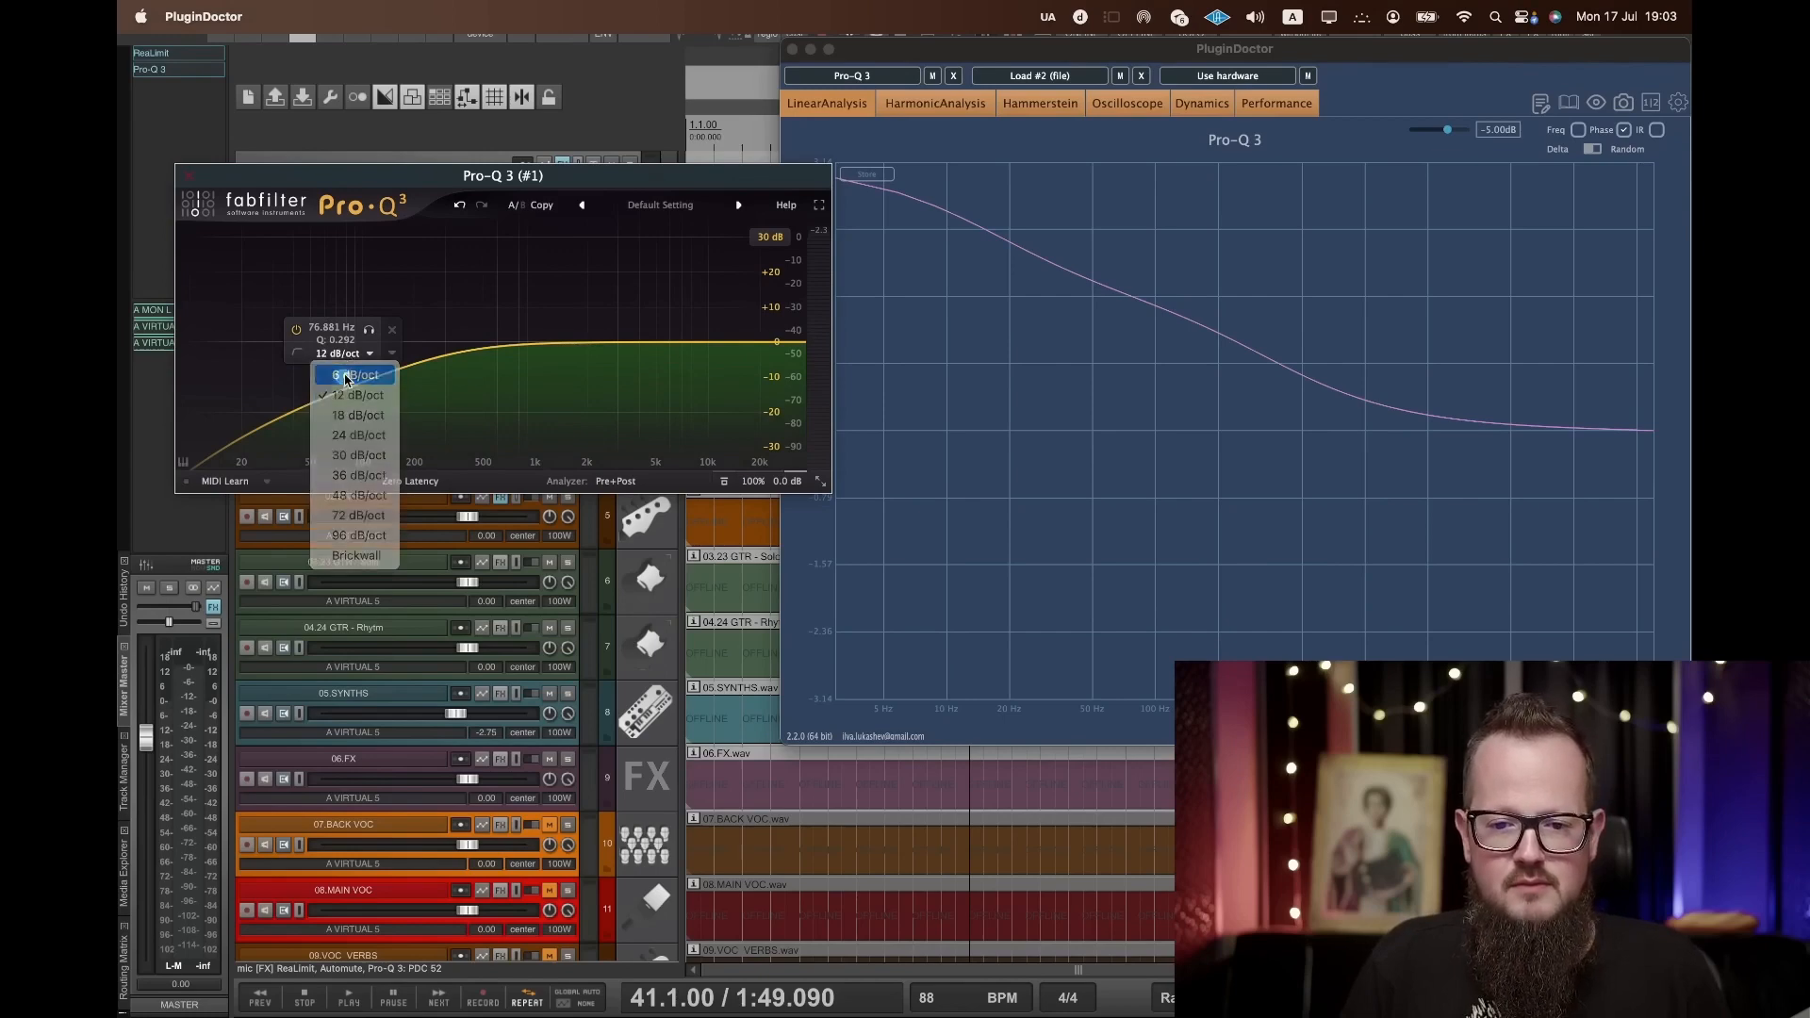
{"action": "left_click", "coordinate": [354, 375]}
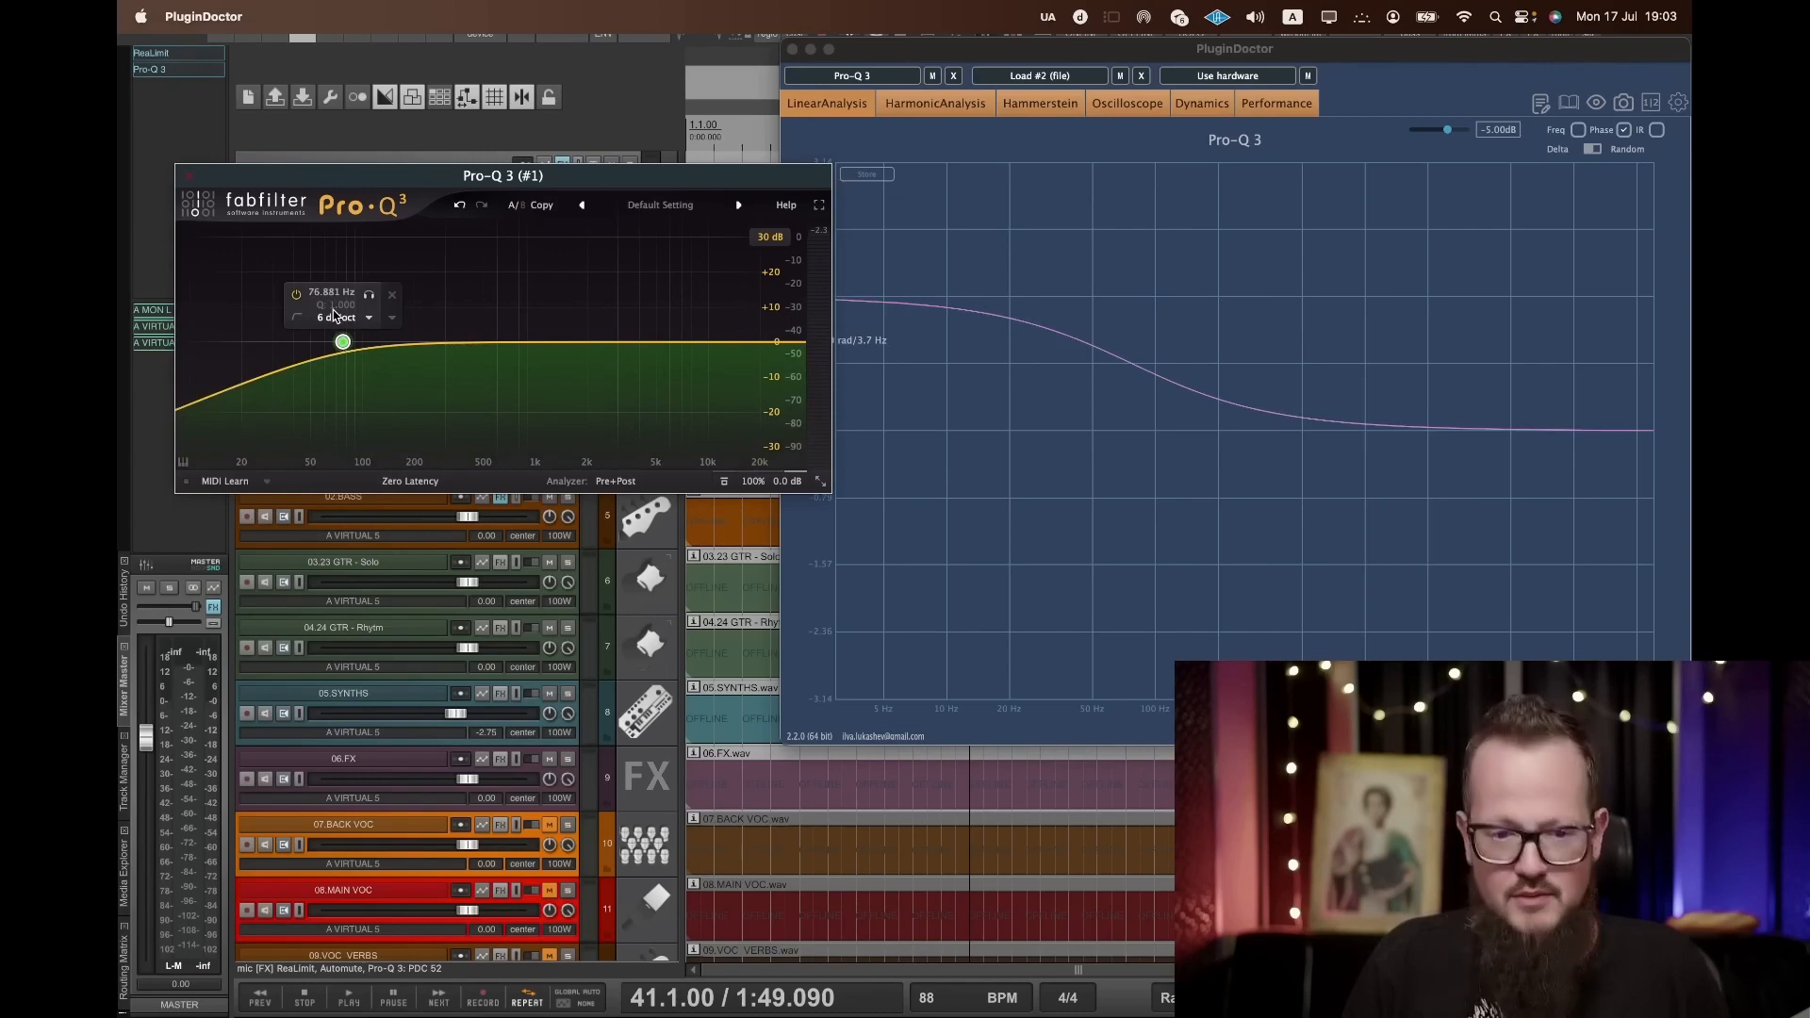
Steepen the low cut to 36 dB/oct and move it to about 120 Hz with a Q of 0.2.
{"action": "left_click", "coordinate": [336, 316]}
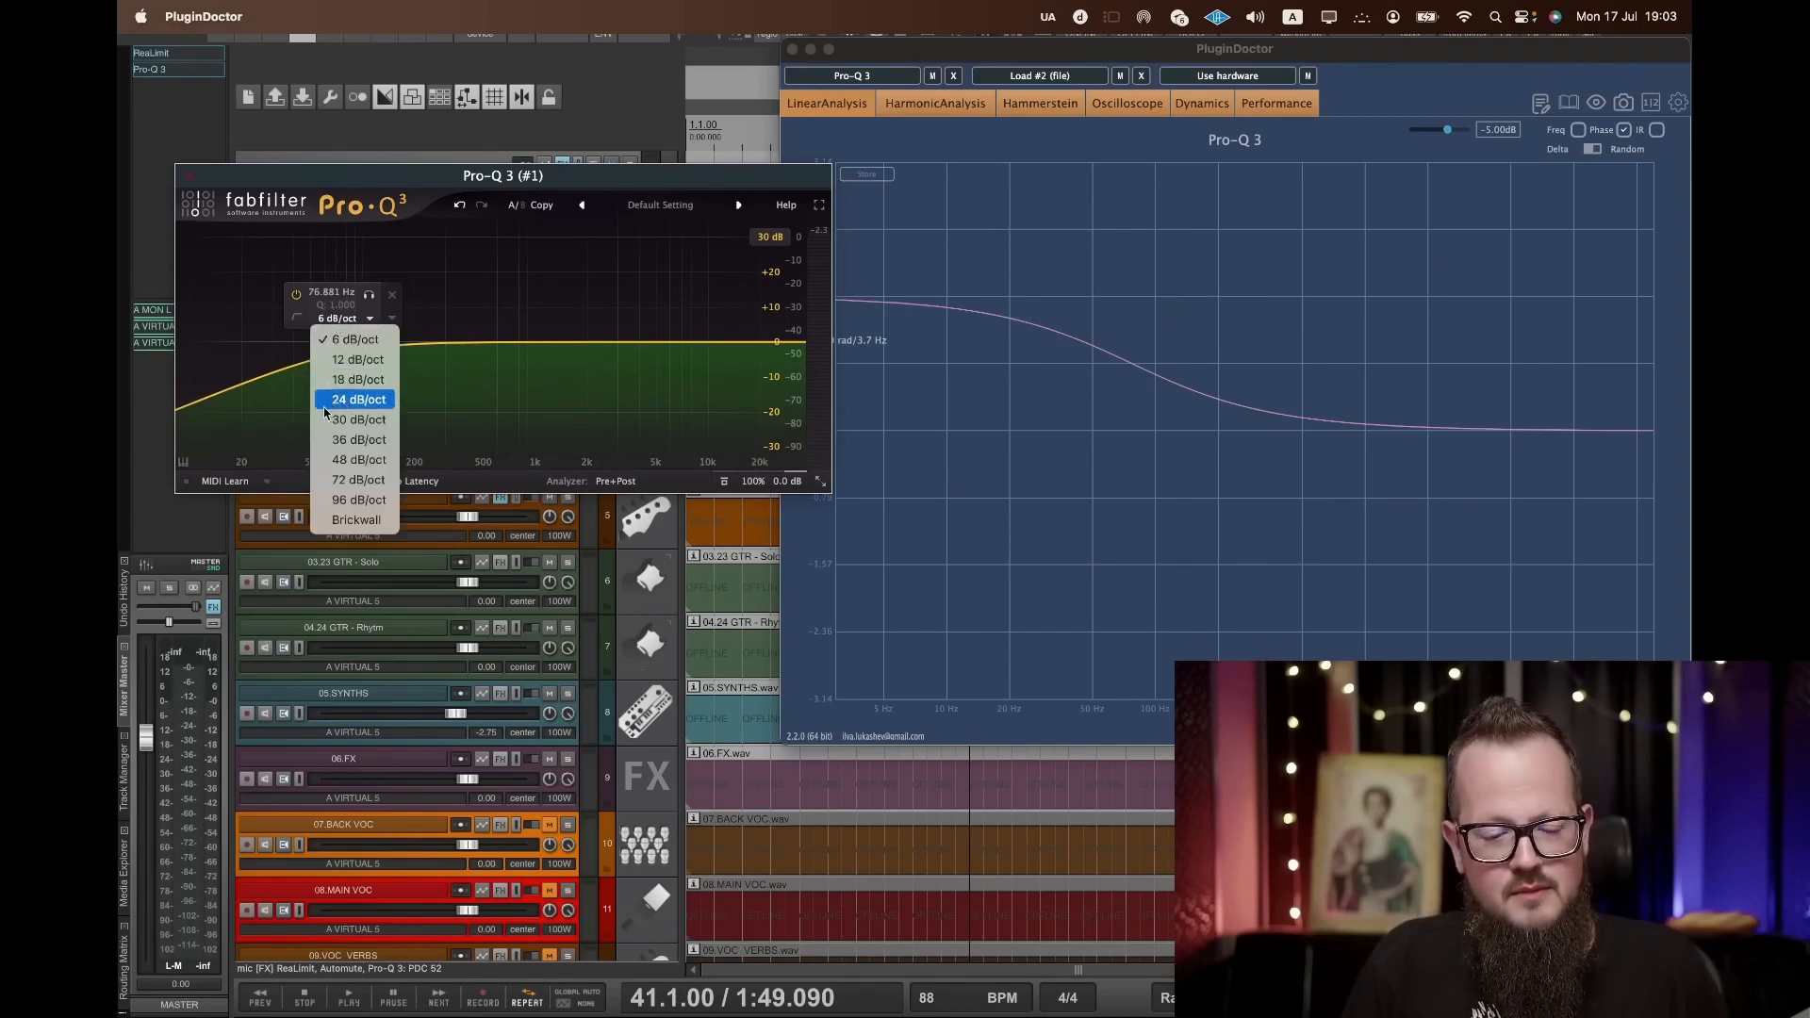
{"action": "left_click", "coordinate": [359, 439]}
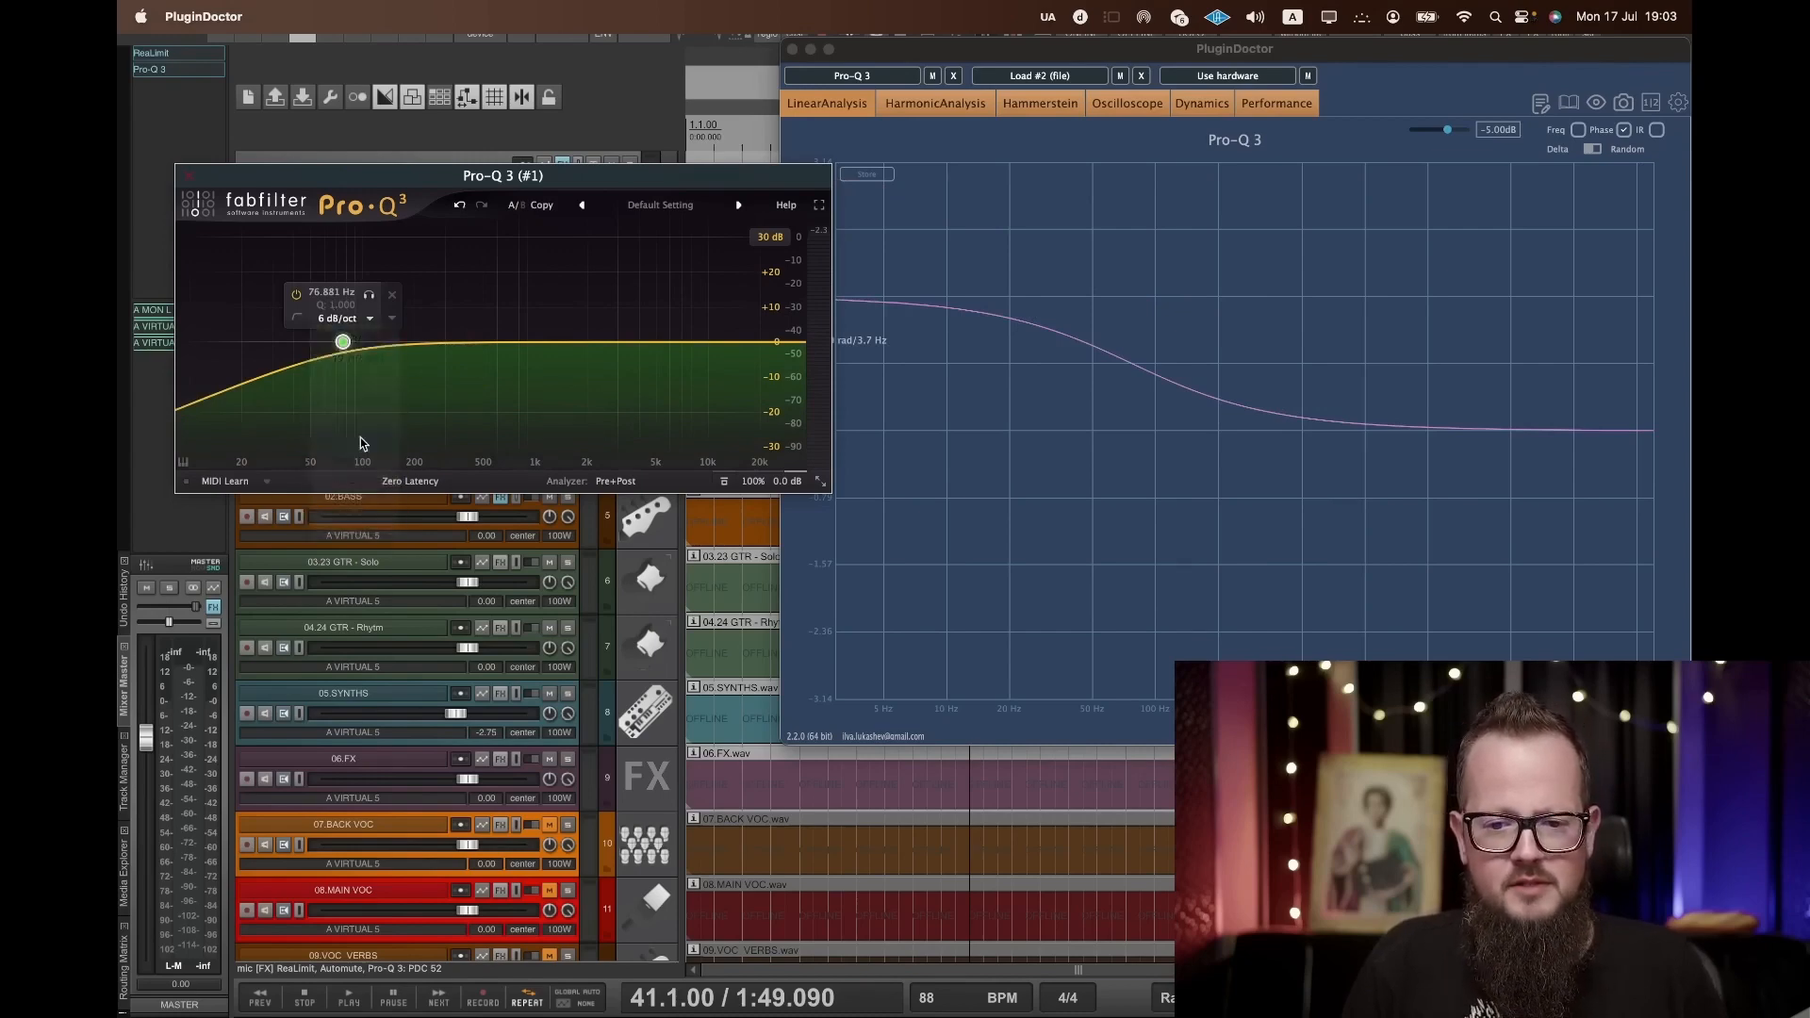
{"action": "mouse_move", "coordinate": [342, 380]}
{"action": "left_mouse_down"}
{"action": "mouse_move", "coordinate": [277, 392]}
{"action": "mouse_move", "coordinate": [375, 392]}
{"action": "left_mouse_up"}
Raise the low cut's slope to 48 dB/oct and lower its frequency to about 92 Hz.
{"action": "left_click", "coordinate": [377, 366]}
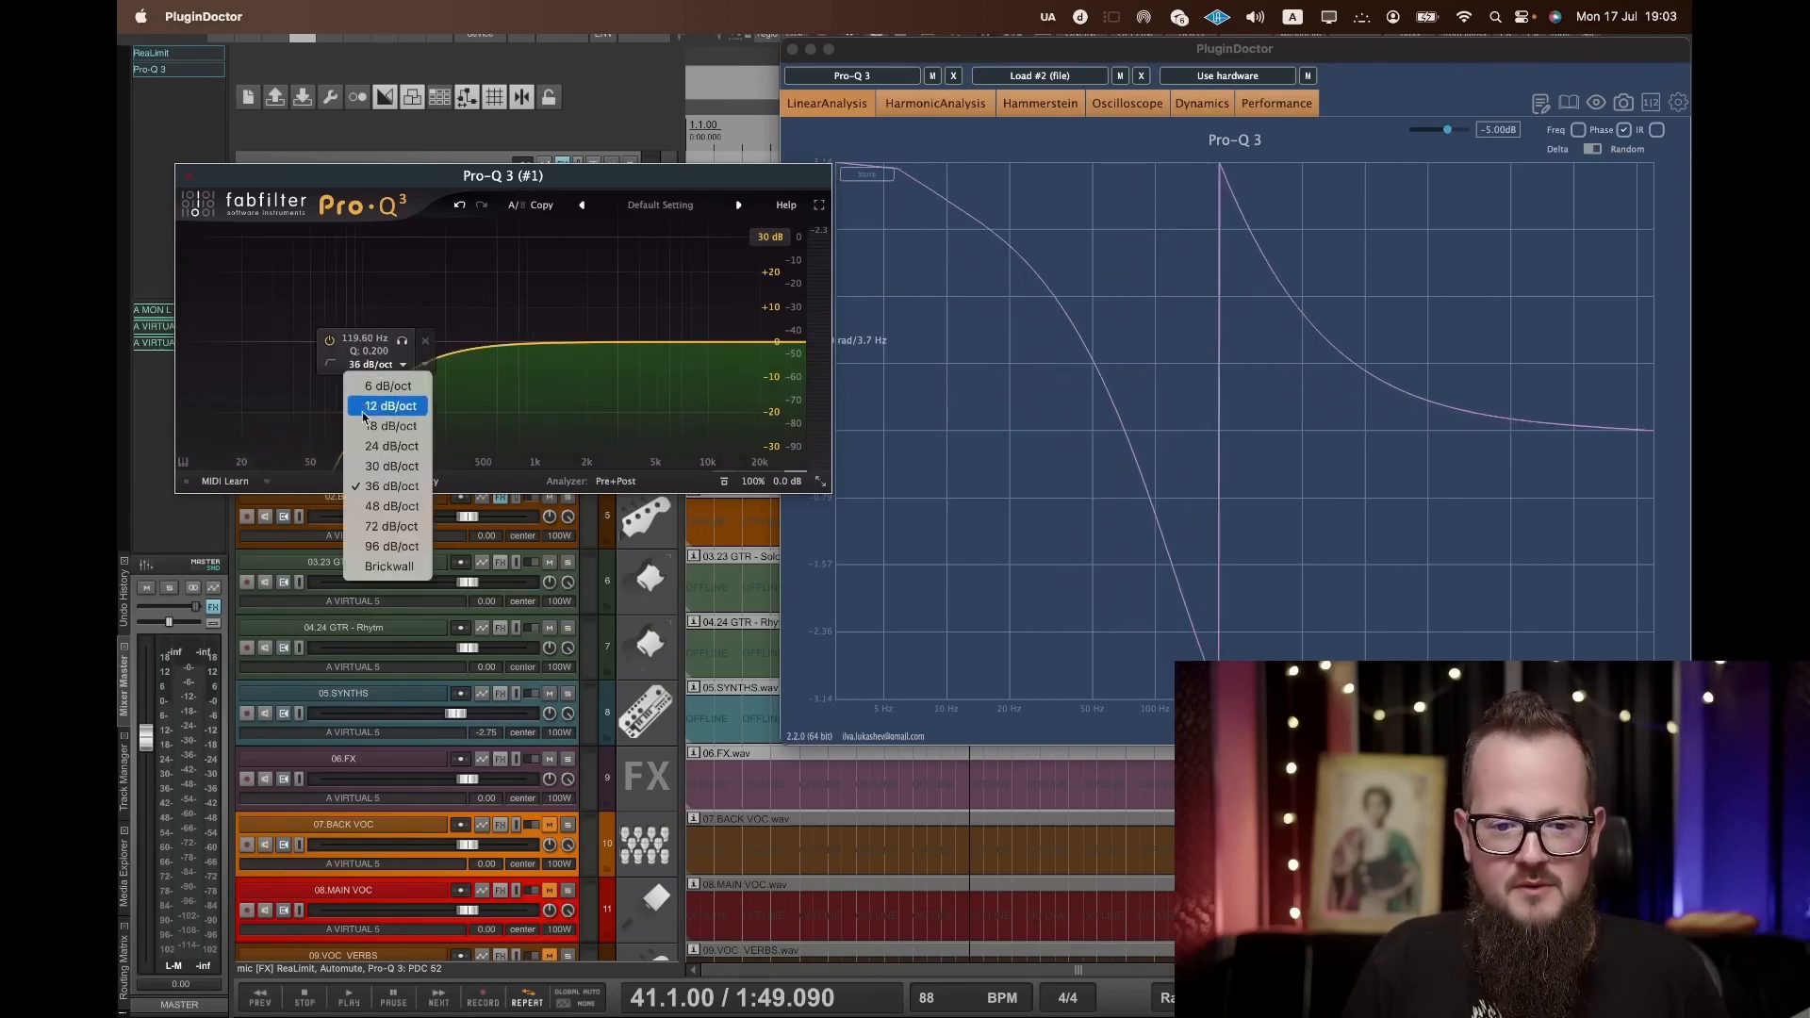
{"action": "left_click", "coordinate": [383, 508]}
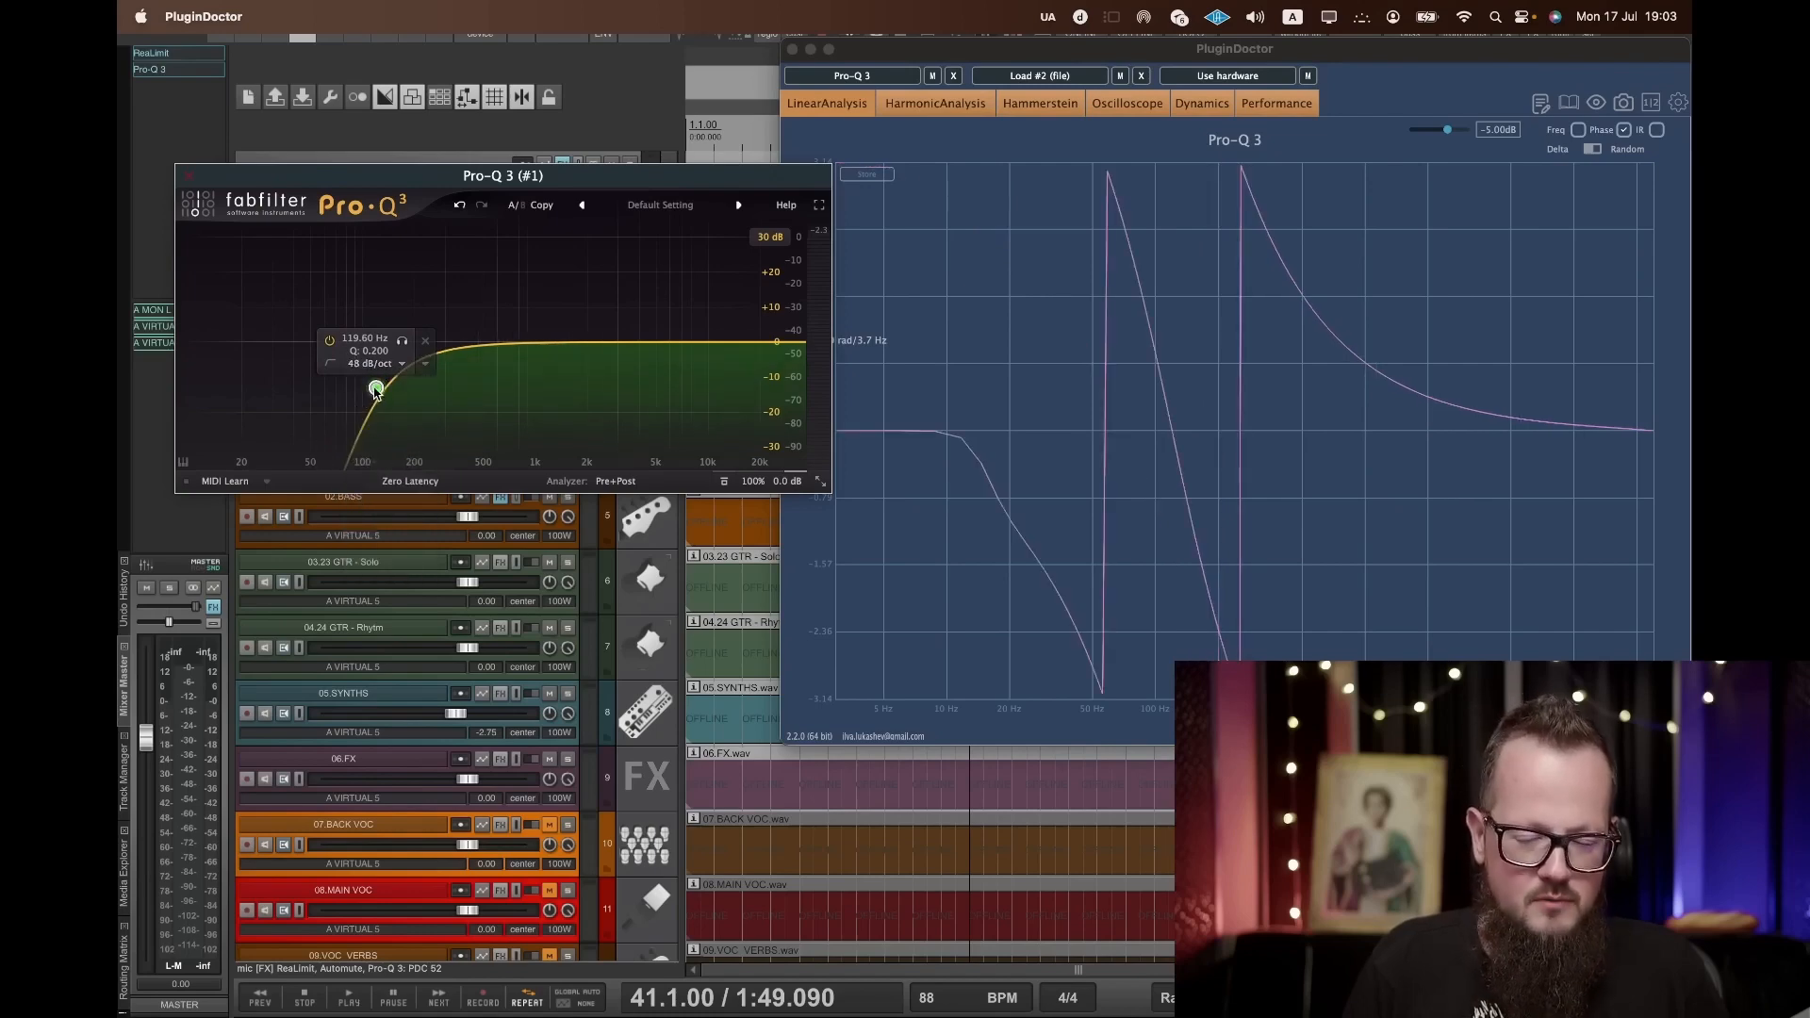
{"action": "left_click_drag", "start_coordinate": [375, 392], "coordinate": [352, 395]}
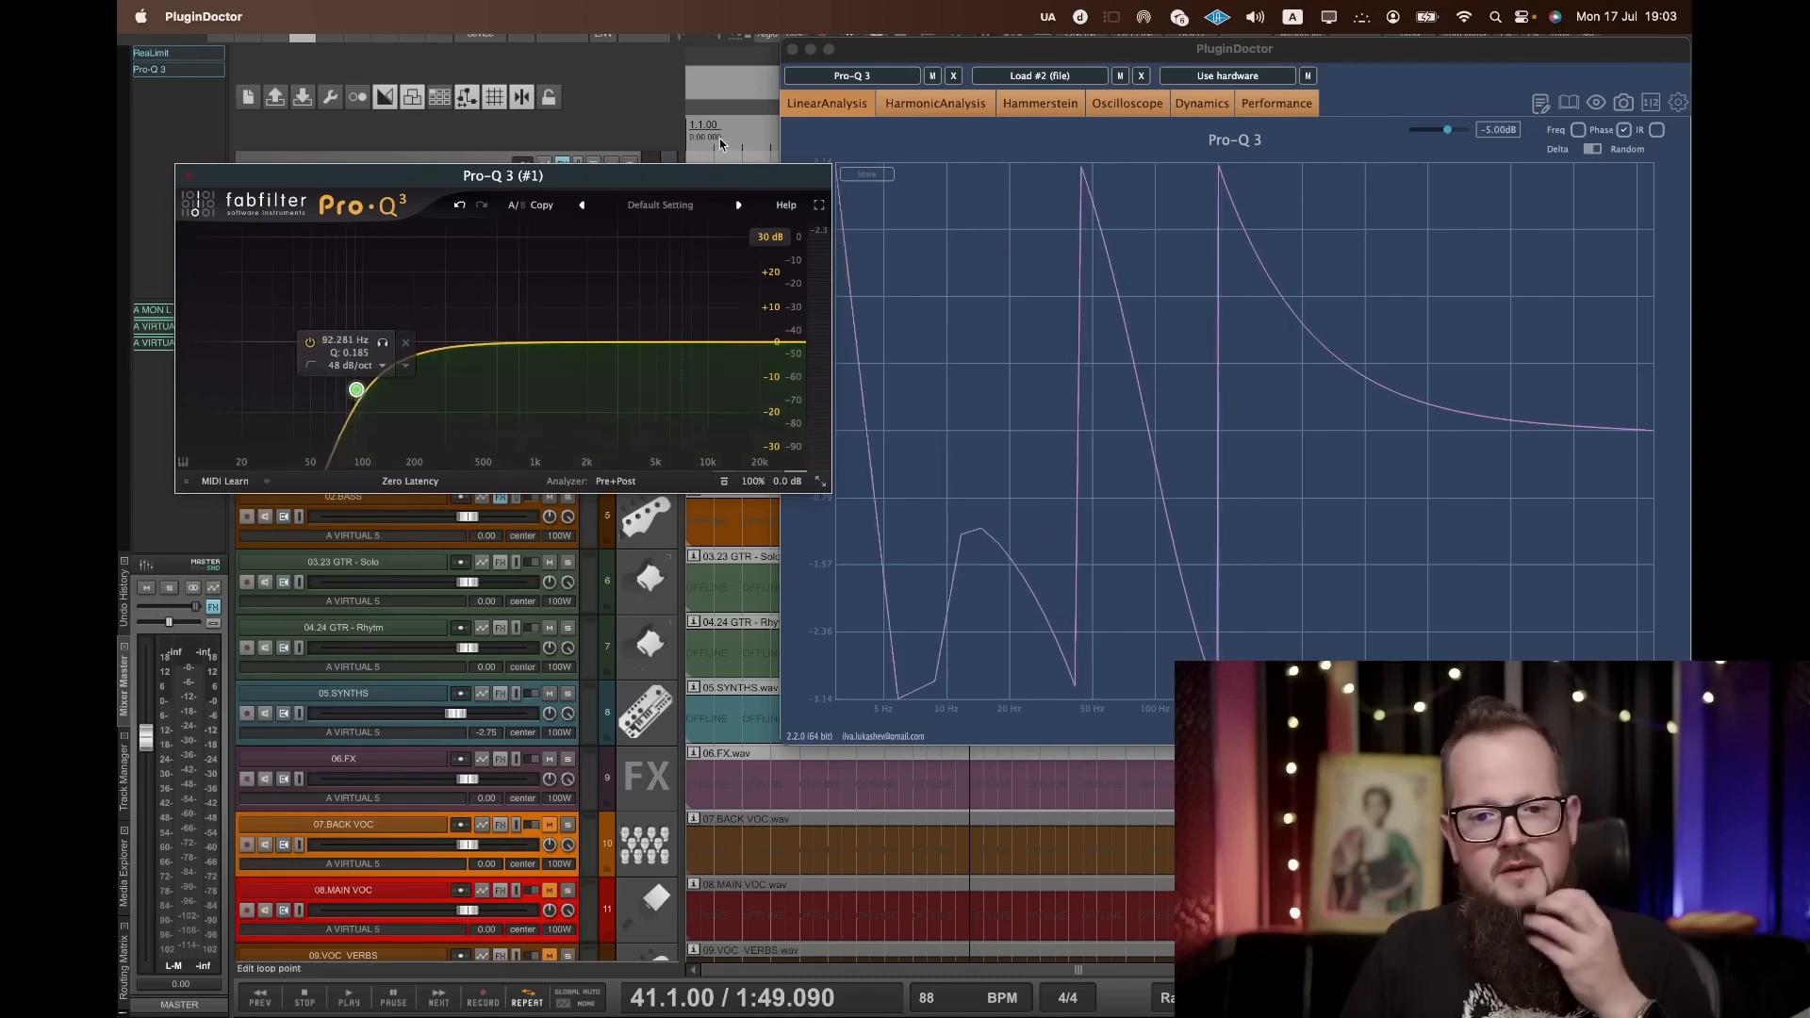
{"action": "left_click_drag", "start_coordinate": [707, 177], "coordinate": [652, 164]}
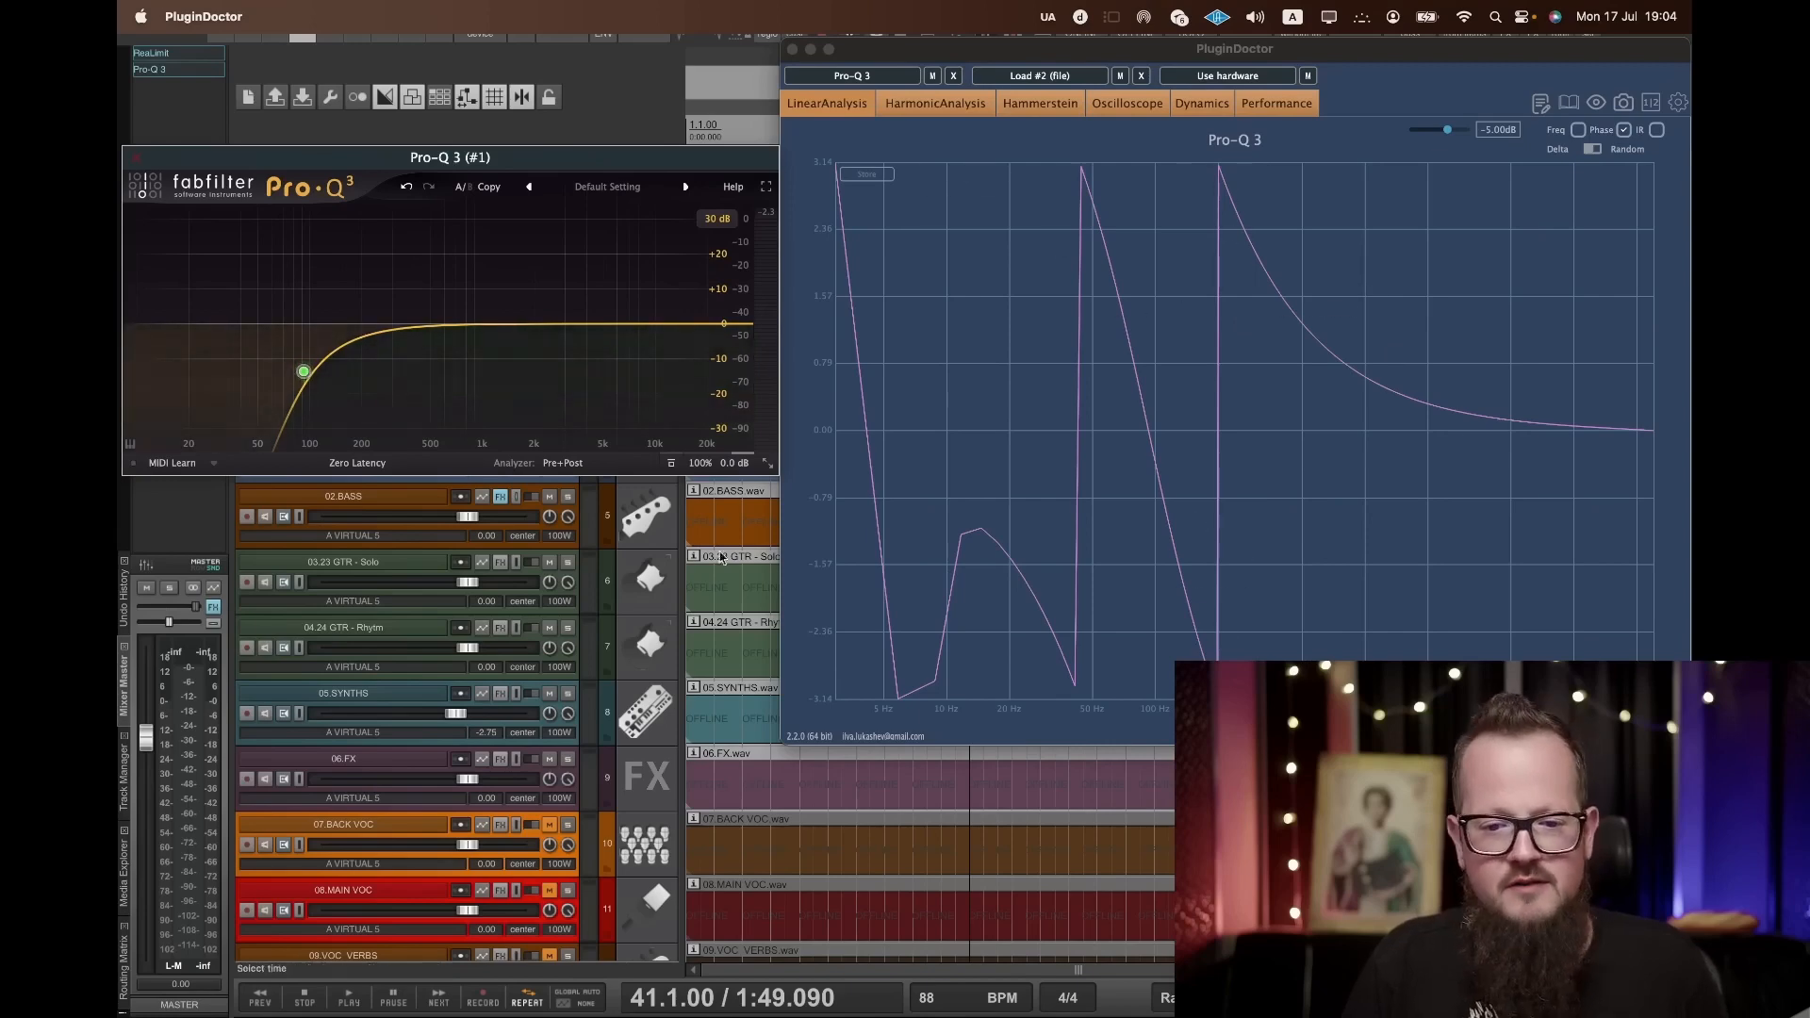
Move the low cut down to about 50 Hz and set its slope to Brickwall.
{"action": "mouse_move", "coordinate": [304, 372]}
{"action": "left_click_drag", "start_coordinate": [303, 372], "coordinate": [259, 375]}
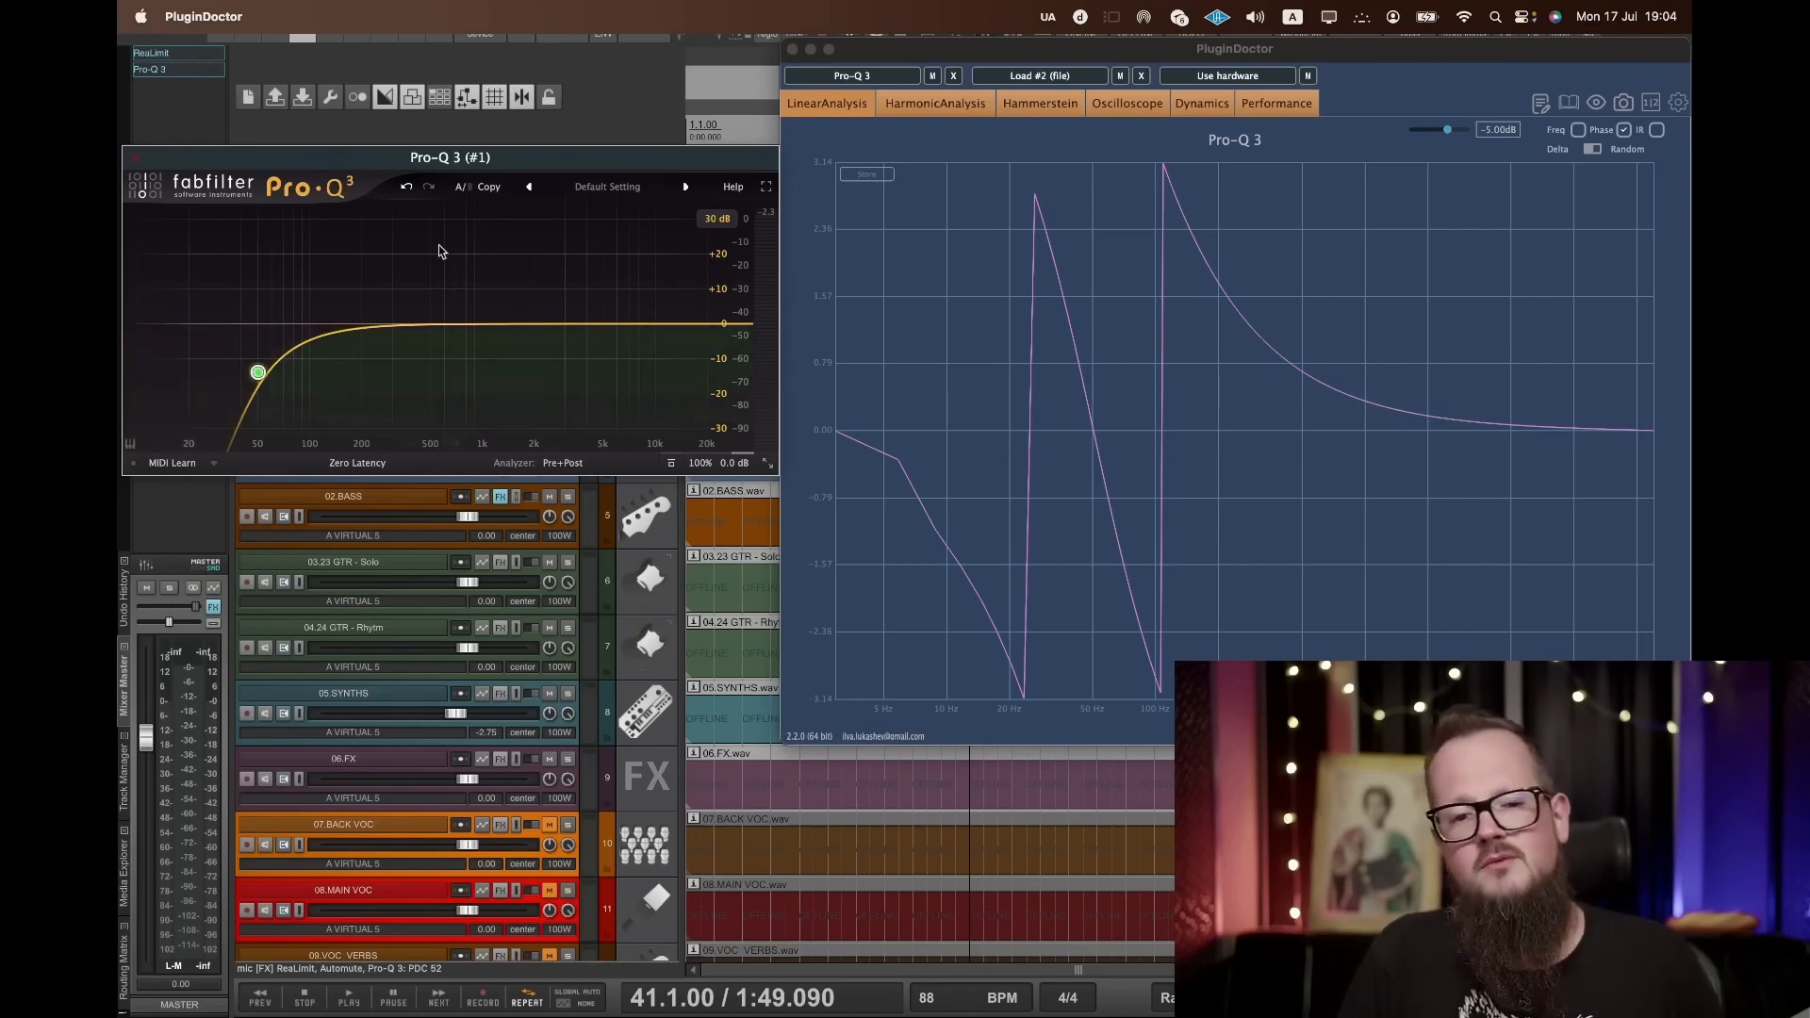
{"action": "mouse_move", "coordinate": [259, 374]}
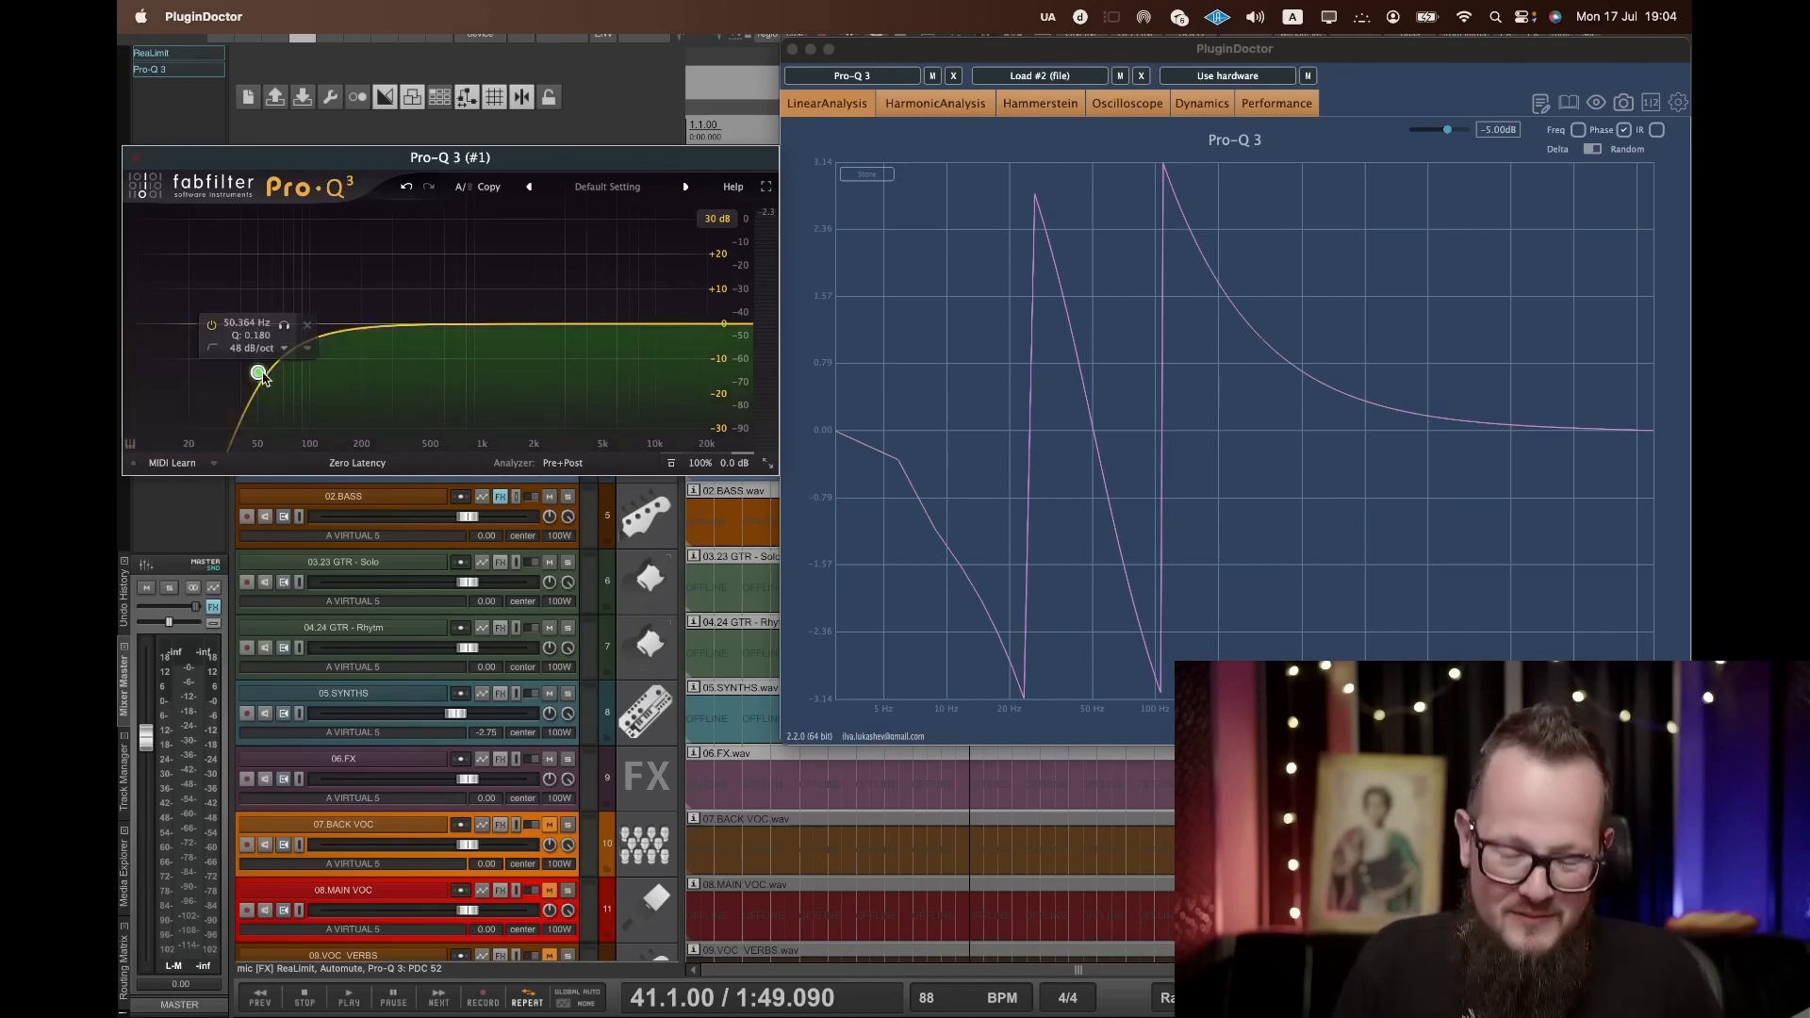
{"action": "left_click", "coordinate": [256, 347]}
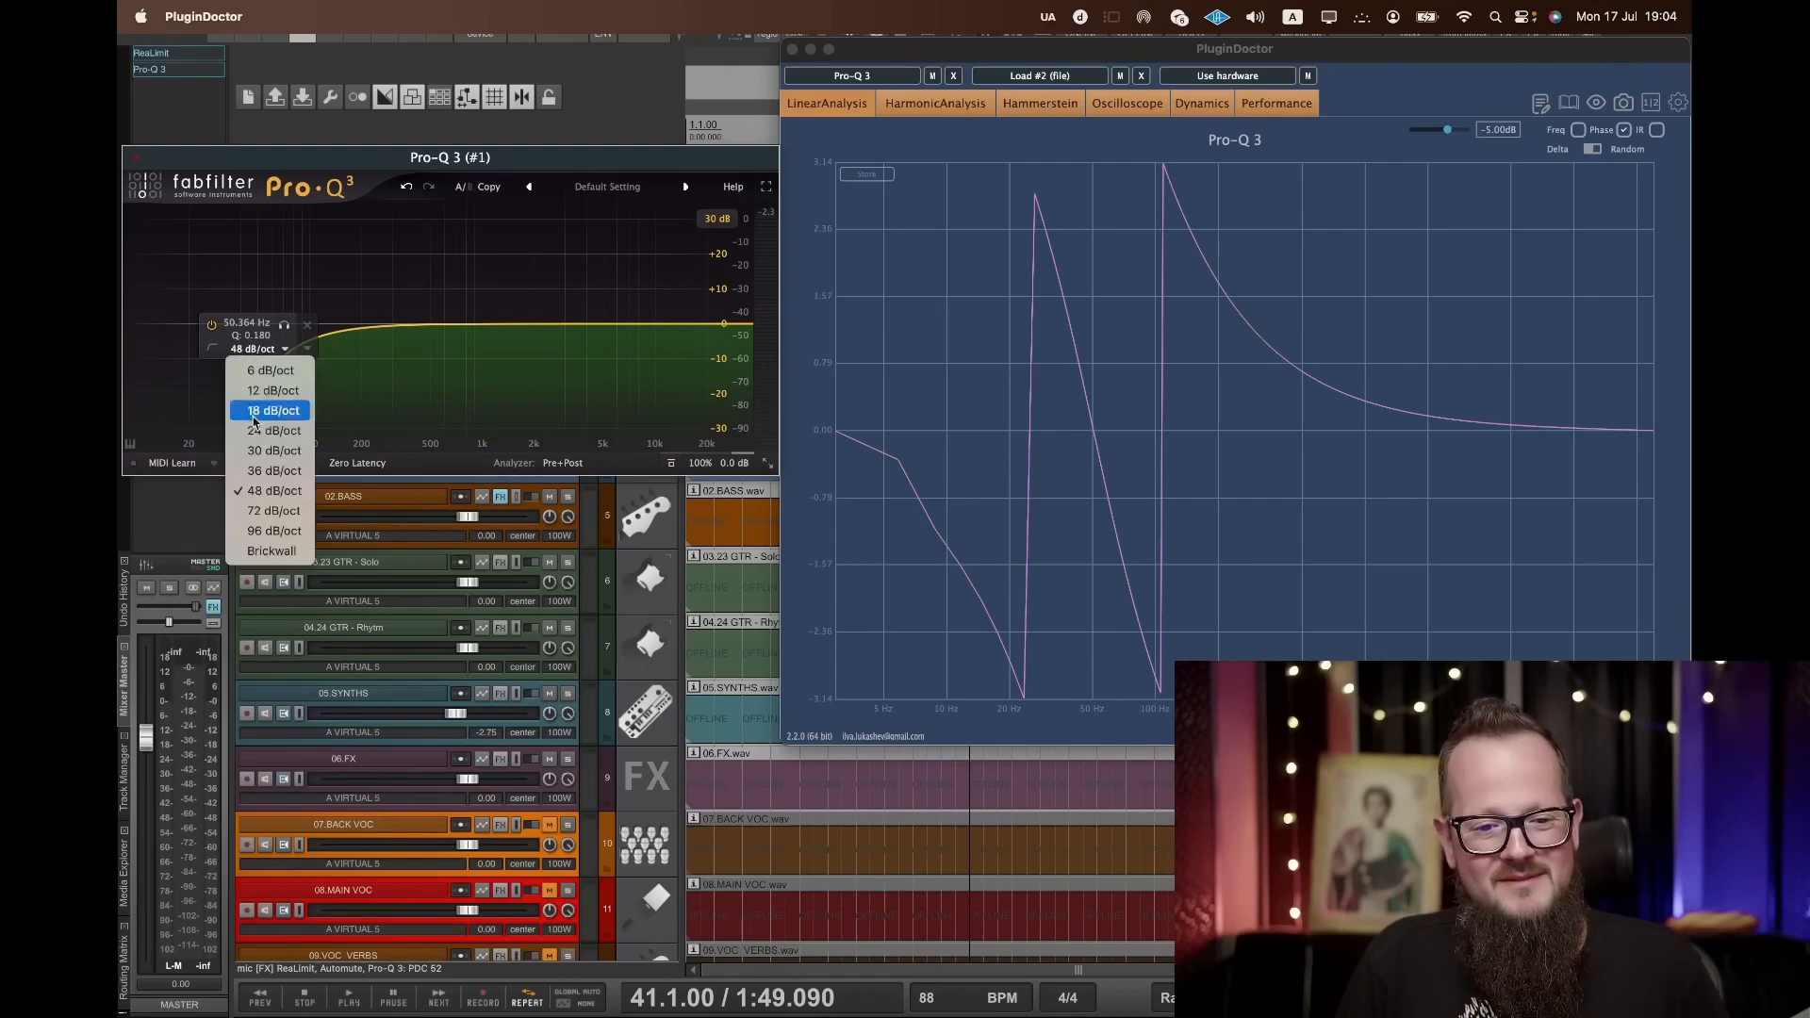
{"action": "left_click", "coordinate": [271, 550]}
{"action": "mouse_move", "coordinate": [260, 349]}
{"action": "left_mouse_down"}
{"action": "mouse_move", "coordinate": [295, 349]}
{"action": "mouse_move", "coordinate": [198, 365]}
{"action": "mouse_move", "coordinate": [258, 328]}
{"action": "left_mouse_up"}
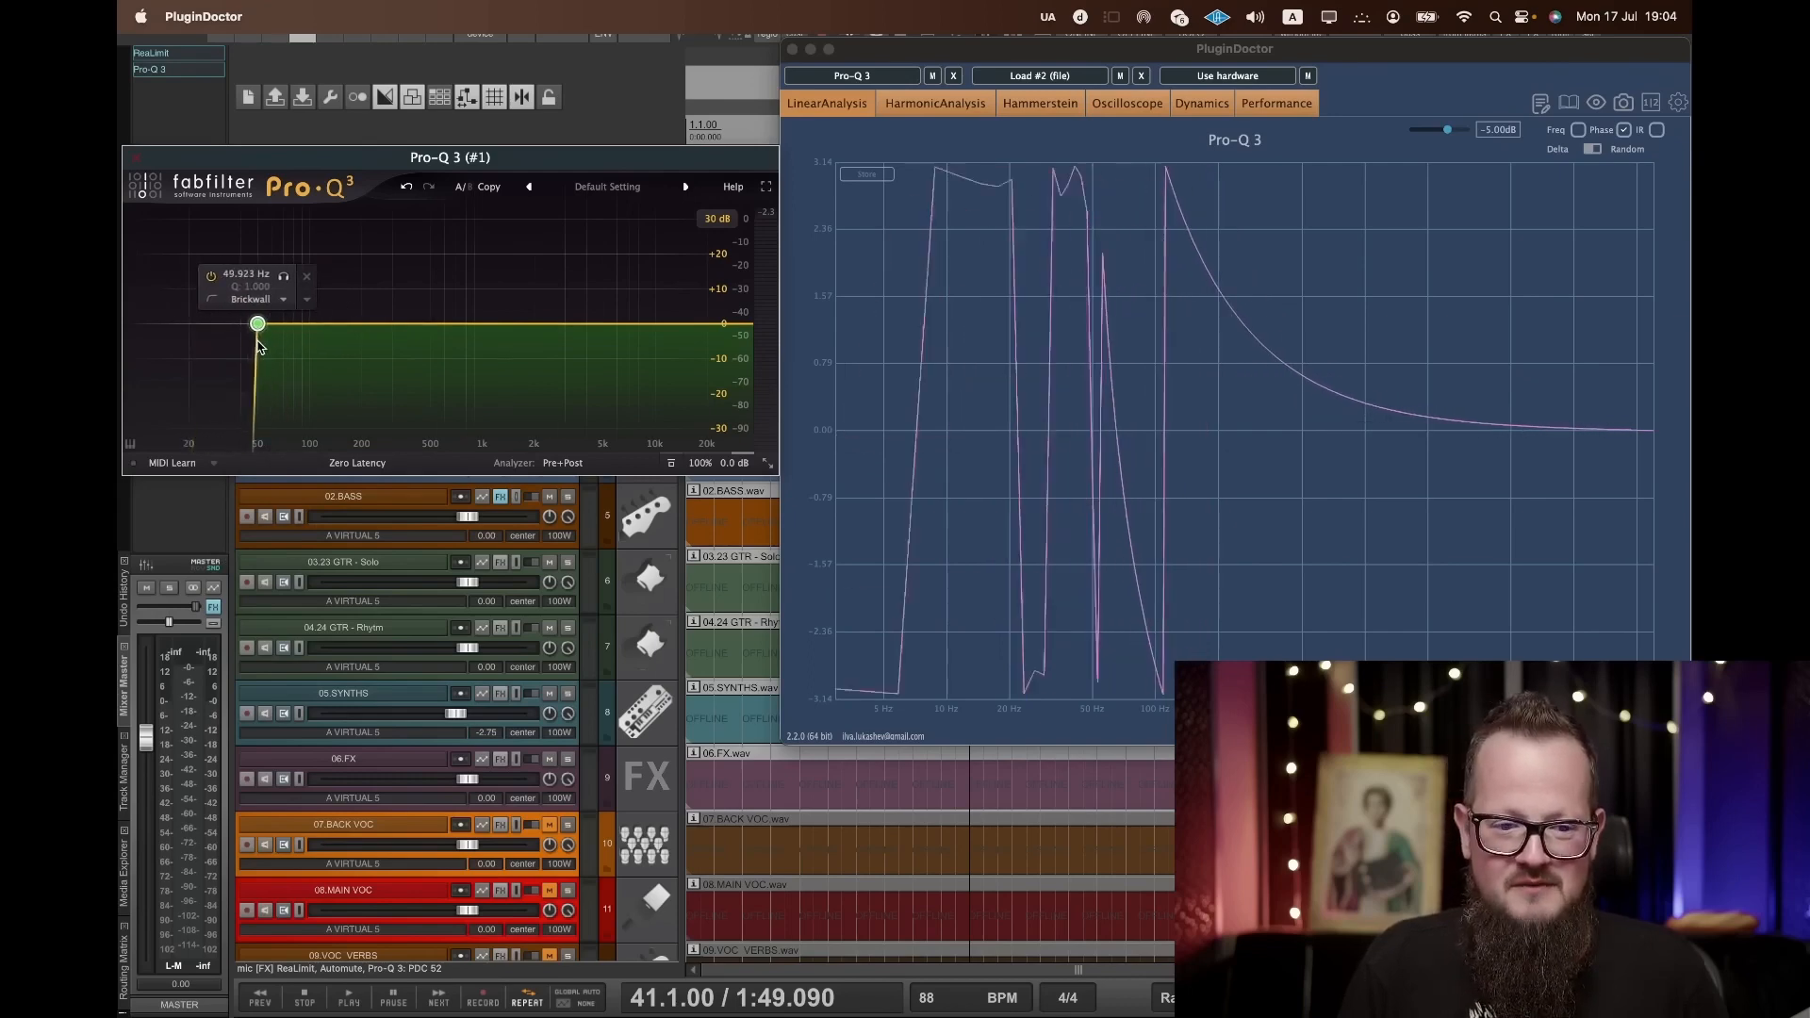
Step the low cut's slope through 24 dB/oct and 36 dB/oct to 12 dB/oct, keeping it near 51 Hz.
{"action": "left_click", "coordinate": [252, 300]}
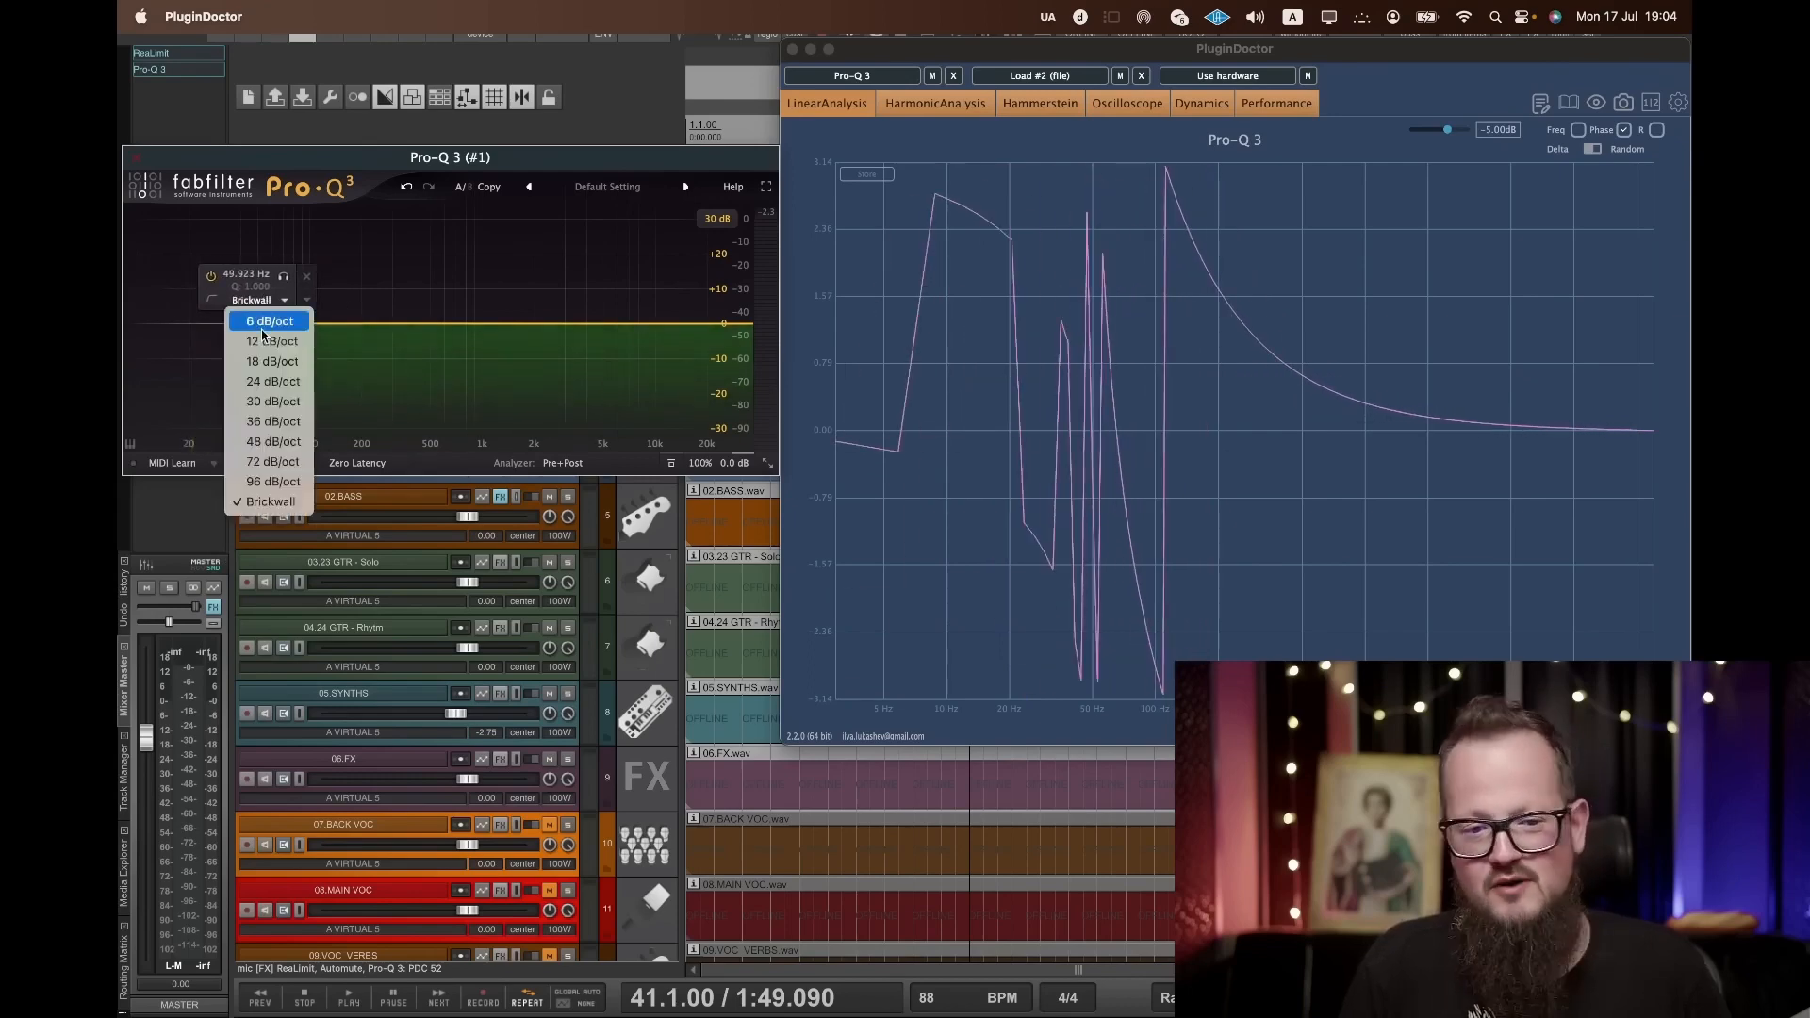
{"action": "left_click", "coordinate": [271, 381]}
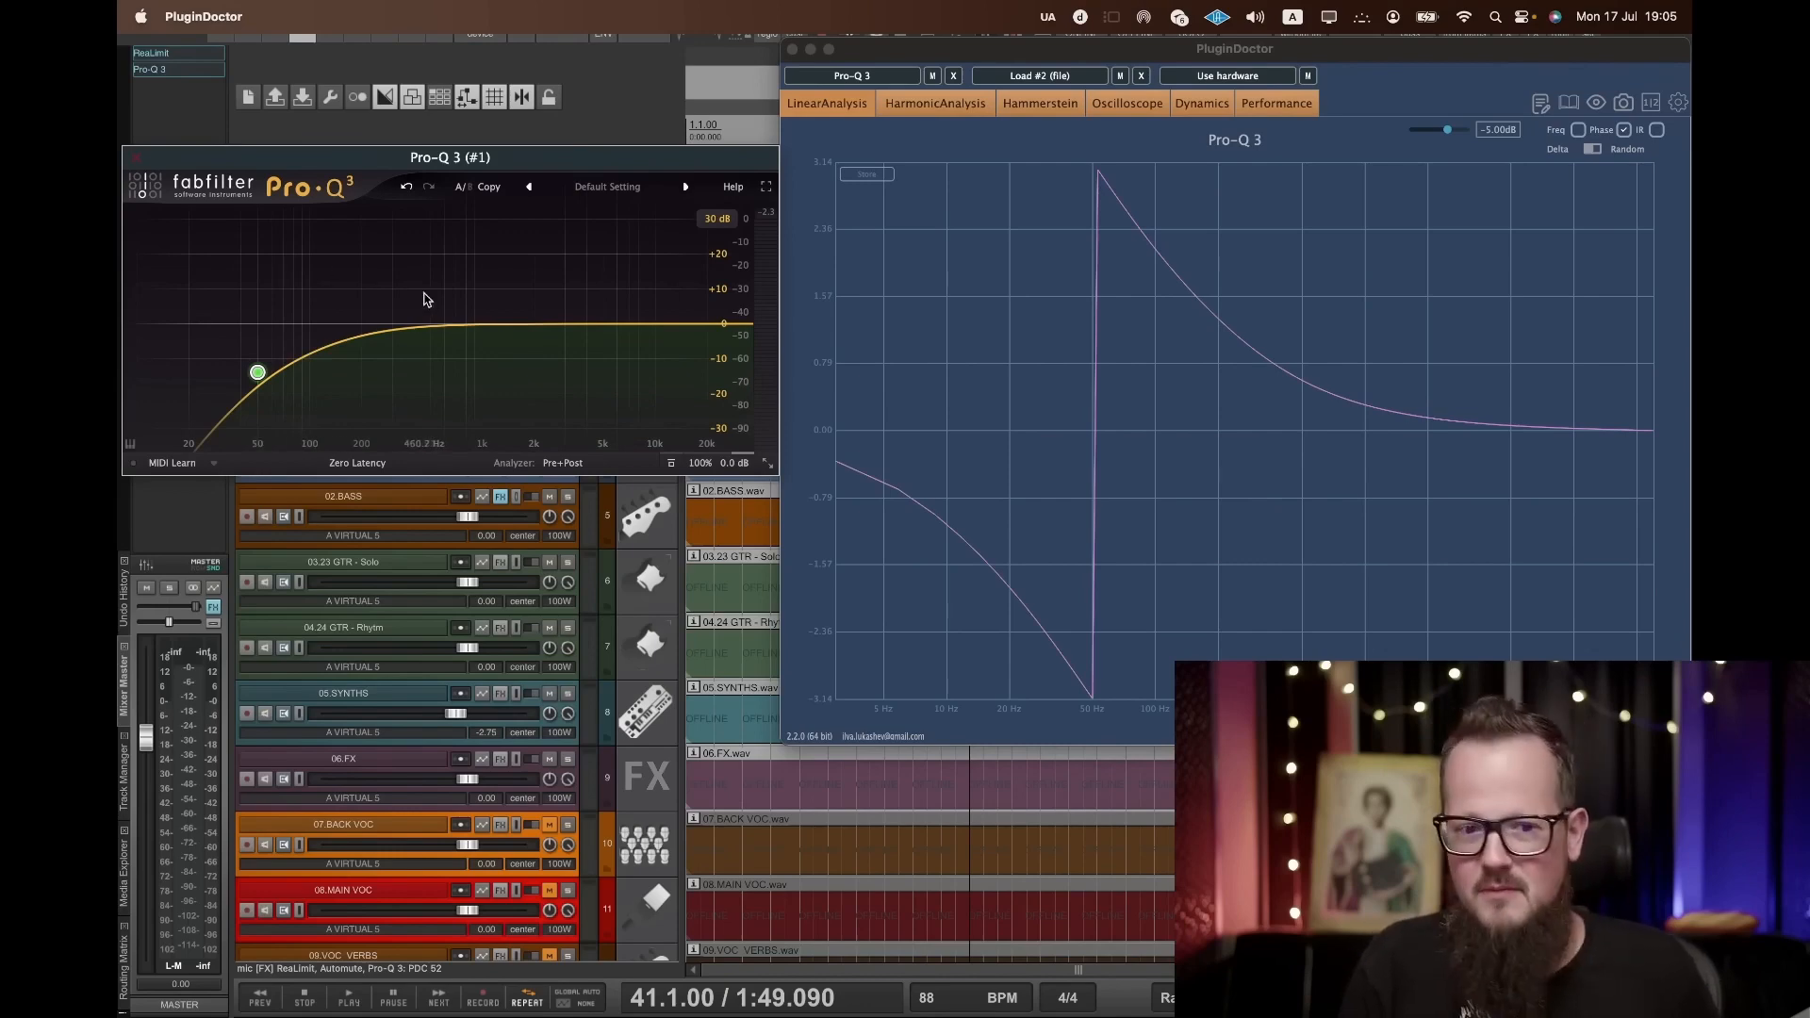
{"action": "left_click", "coordinate": [255, 349]}
{"action": "left_click", "coordinate": [267, 470]}
{"action": "mouse_move", "coordinate": [258, 372]}
{"action": "left_mouse_down"}
{"action": "mouse_move", "coordinate": [213, 371]}
{"action": "mouse_move", "coordinate": [260, 367]}
{"action": "left_mouse_up"}
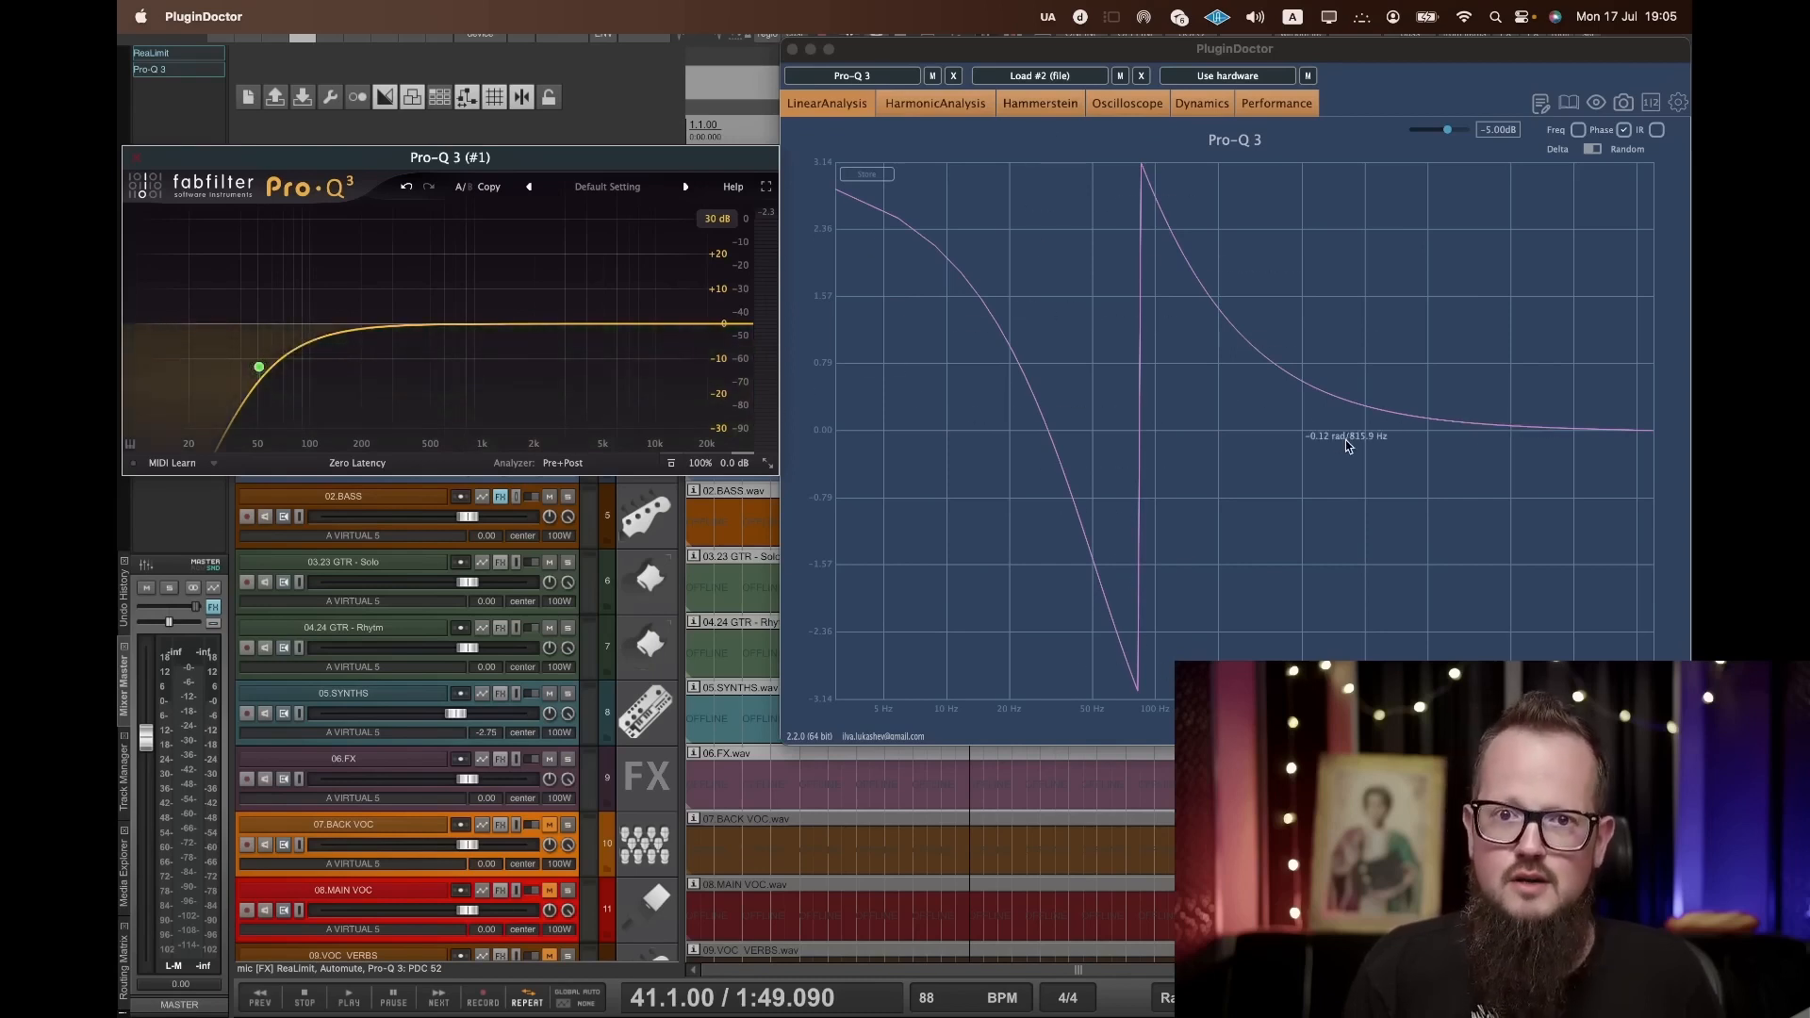
{"action": "left_click", "coordinate": [254, 343]}
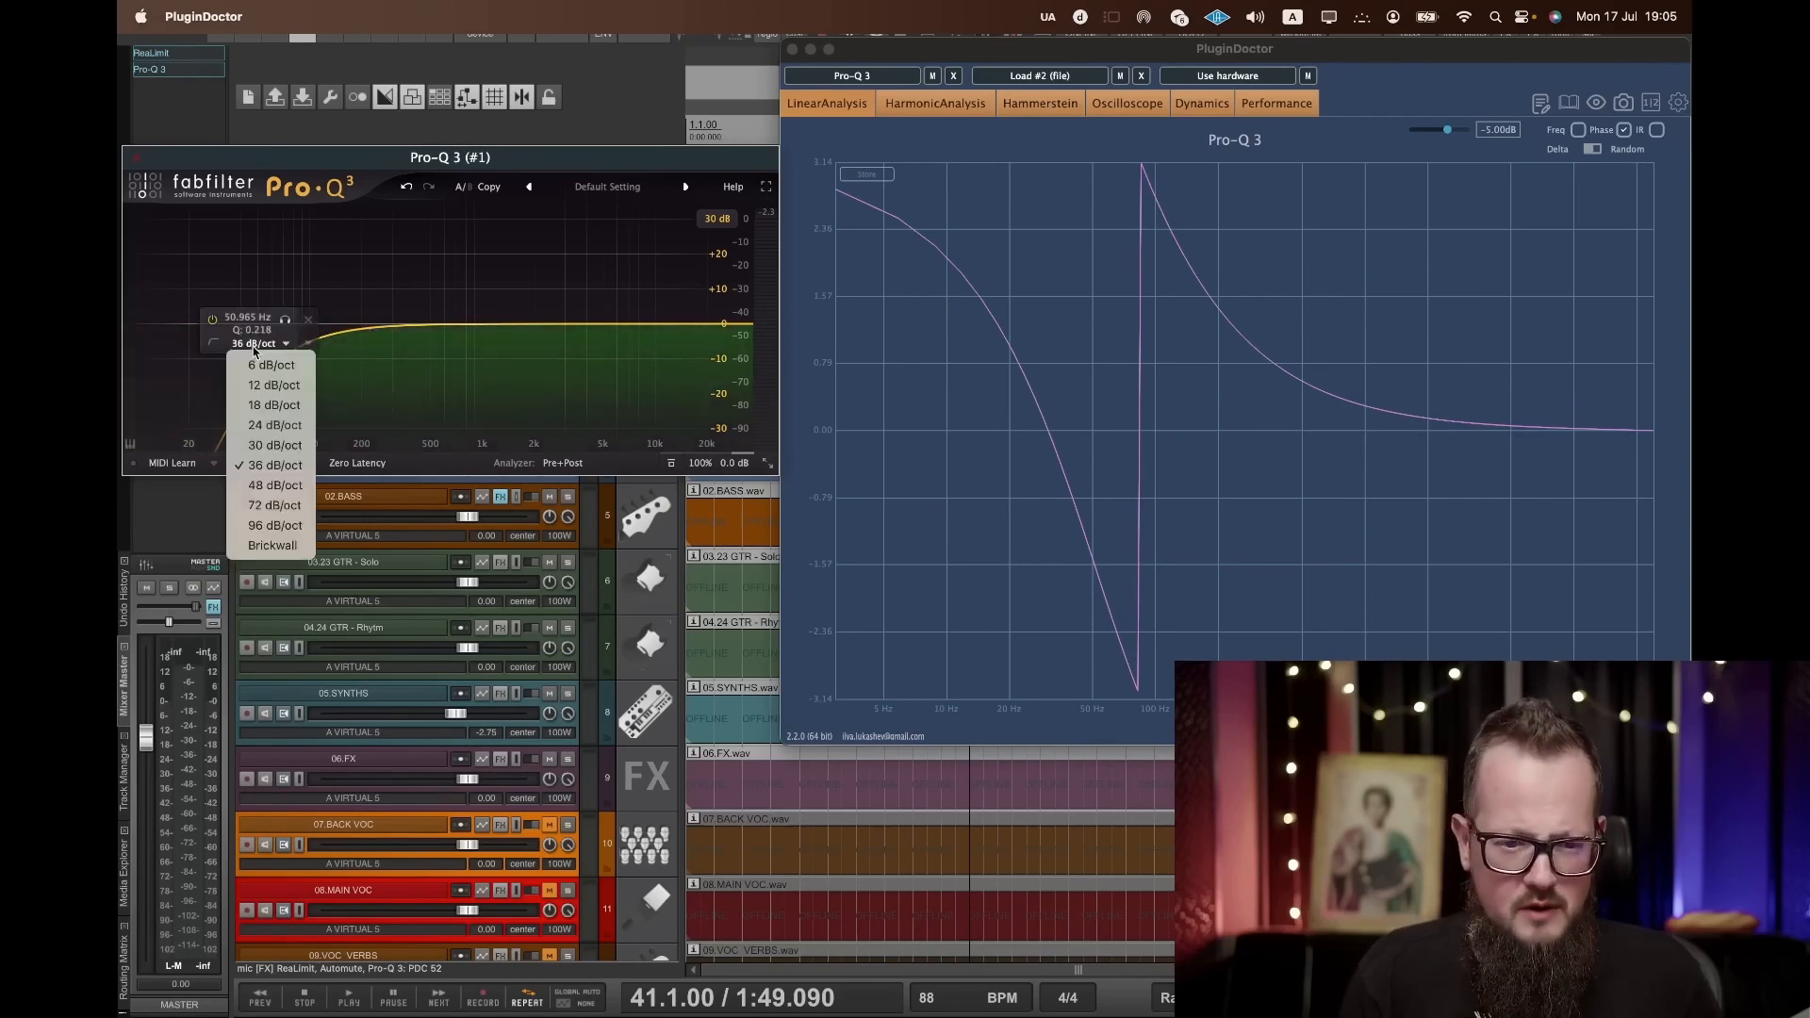
{"action": "left_click", "coordinate": [258, 386]}
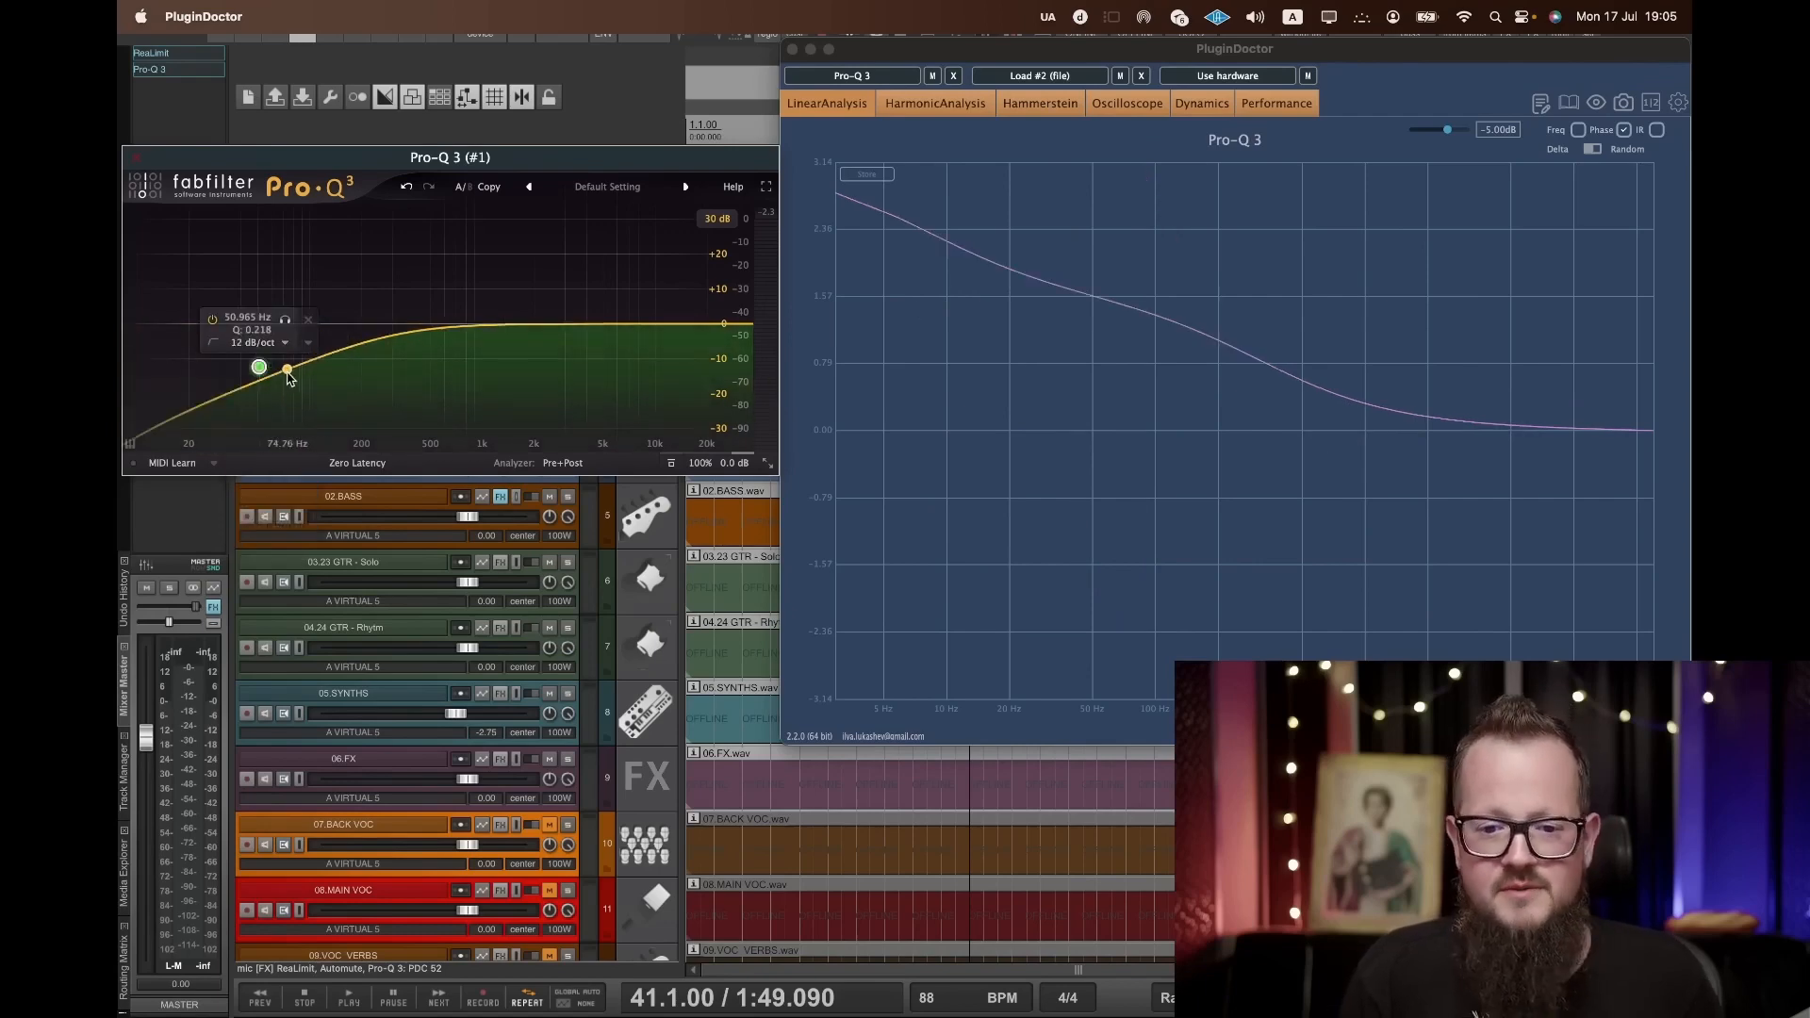
Add a bell cut of about 15 dB near 505 Hz and resize the Pro-Q 3 window to Large.
{"action": "left_click_drag", "start_coordinate": [465, 321], "coordinate": [431, 377]}
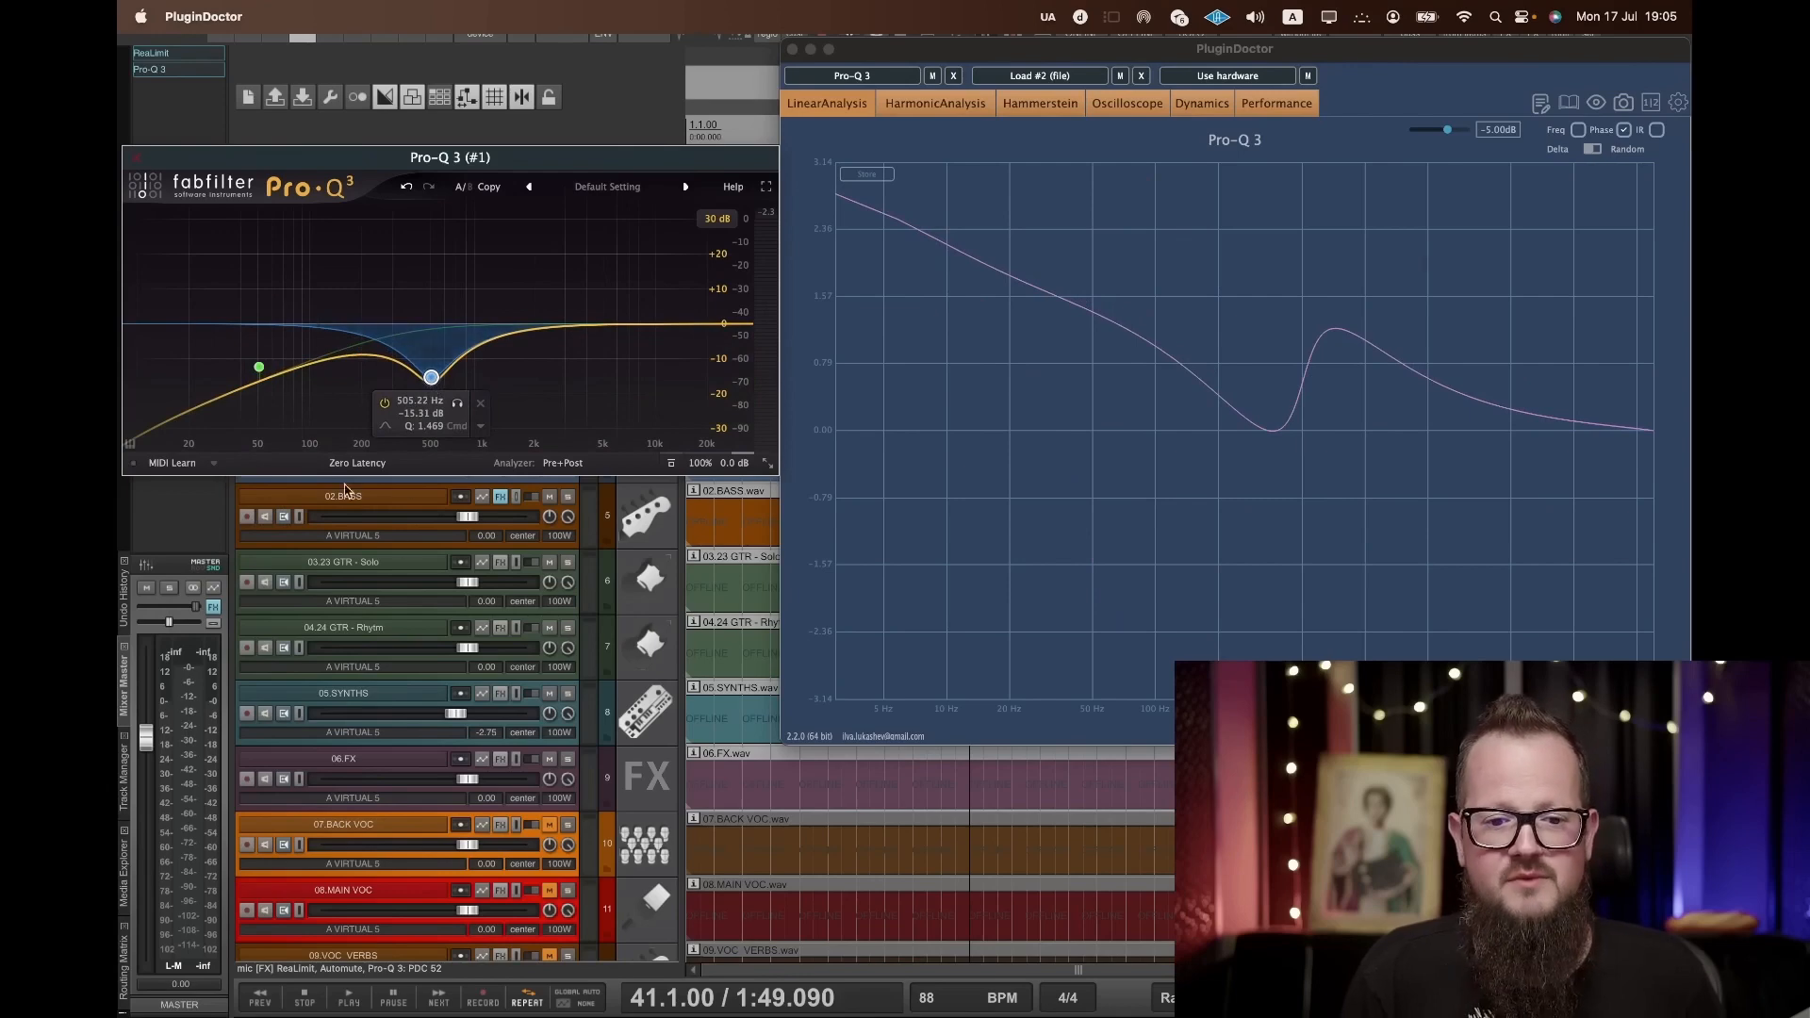
{"action": "left_click", "coordinate": [769, 464]}
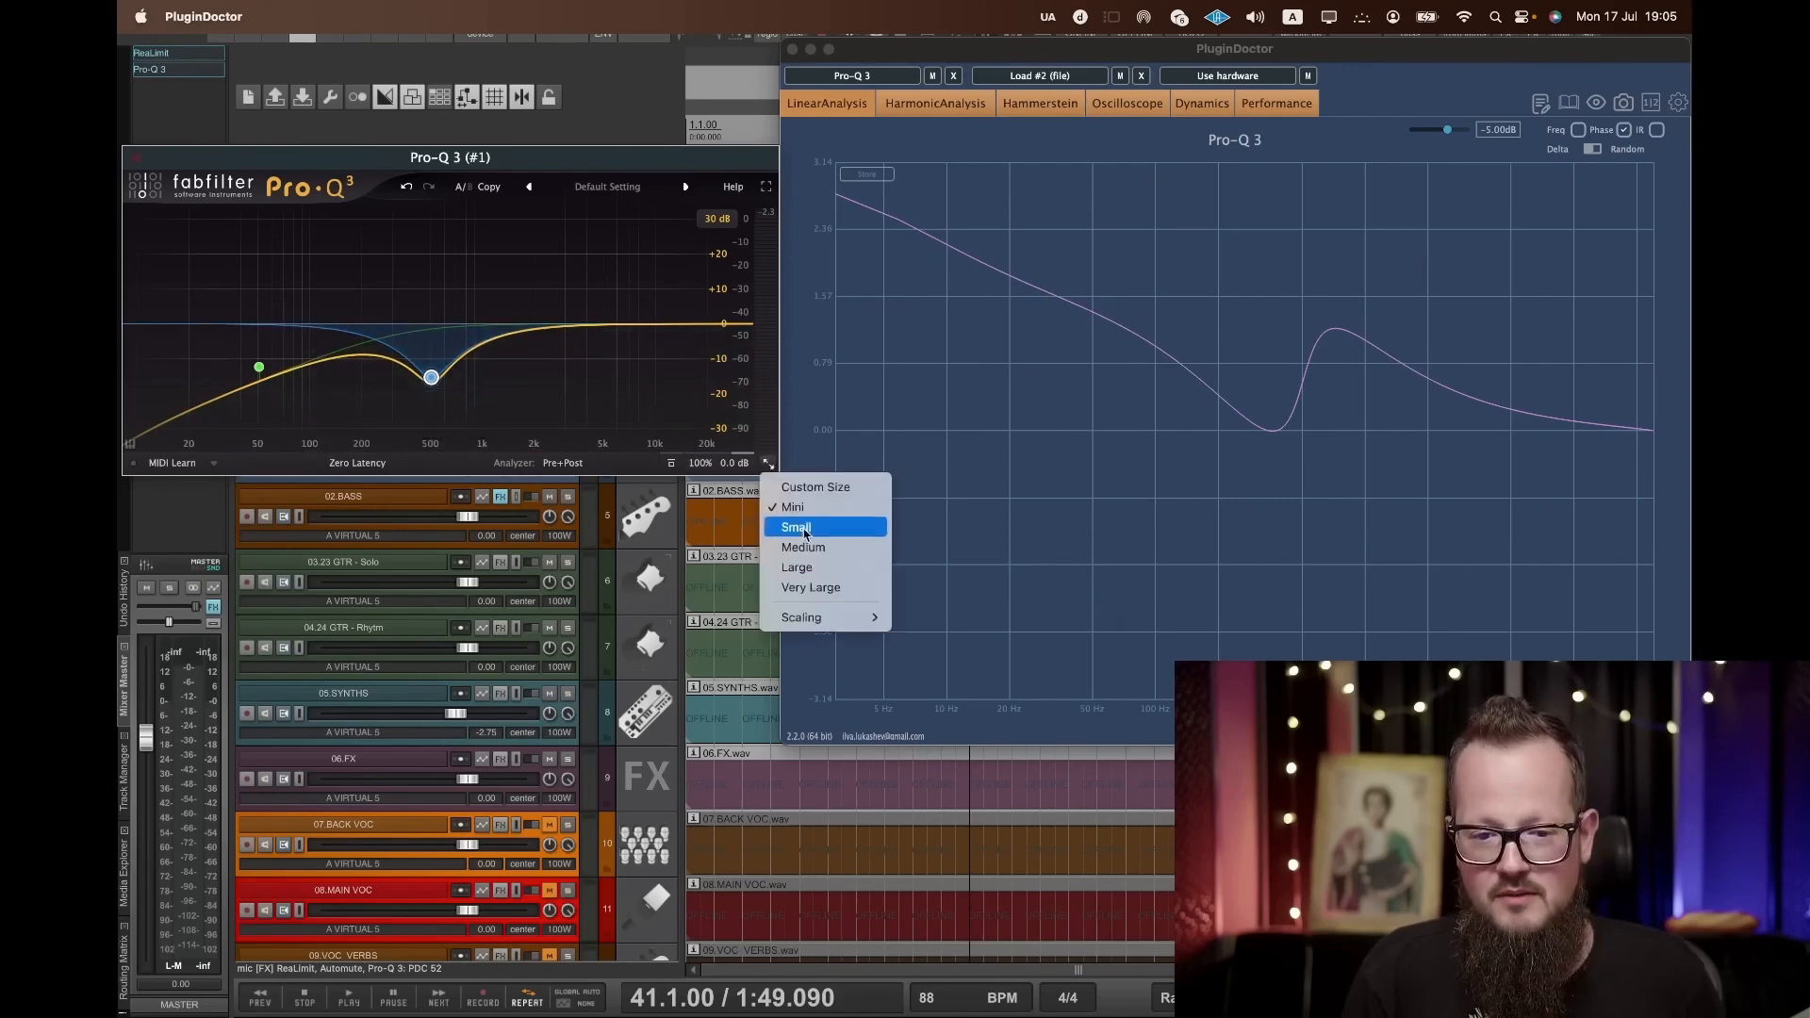
{"action": "left_click", "coordinate": [826, 572]}
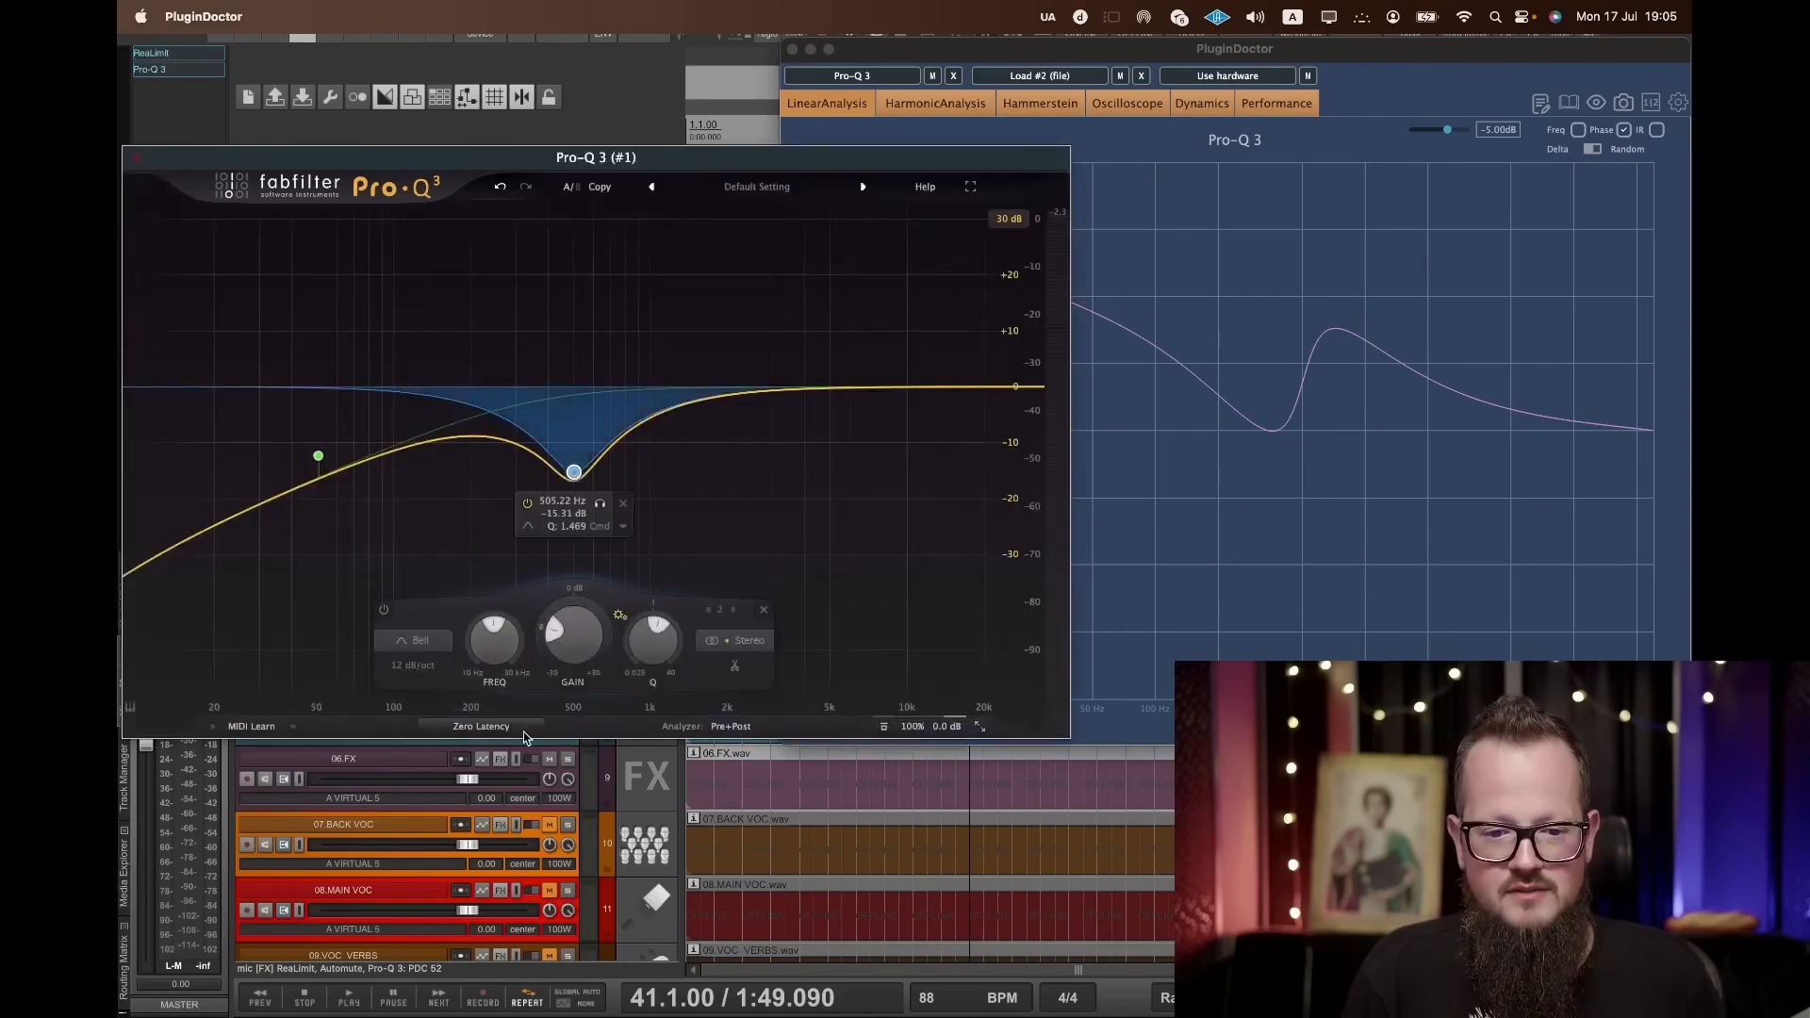
Switch the processing mode to Natural Phase and move the low cut below 20 Hz.
{"action": "left_click", "coordinate": [480, 726]}
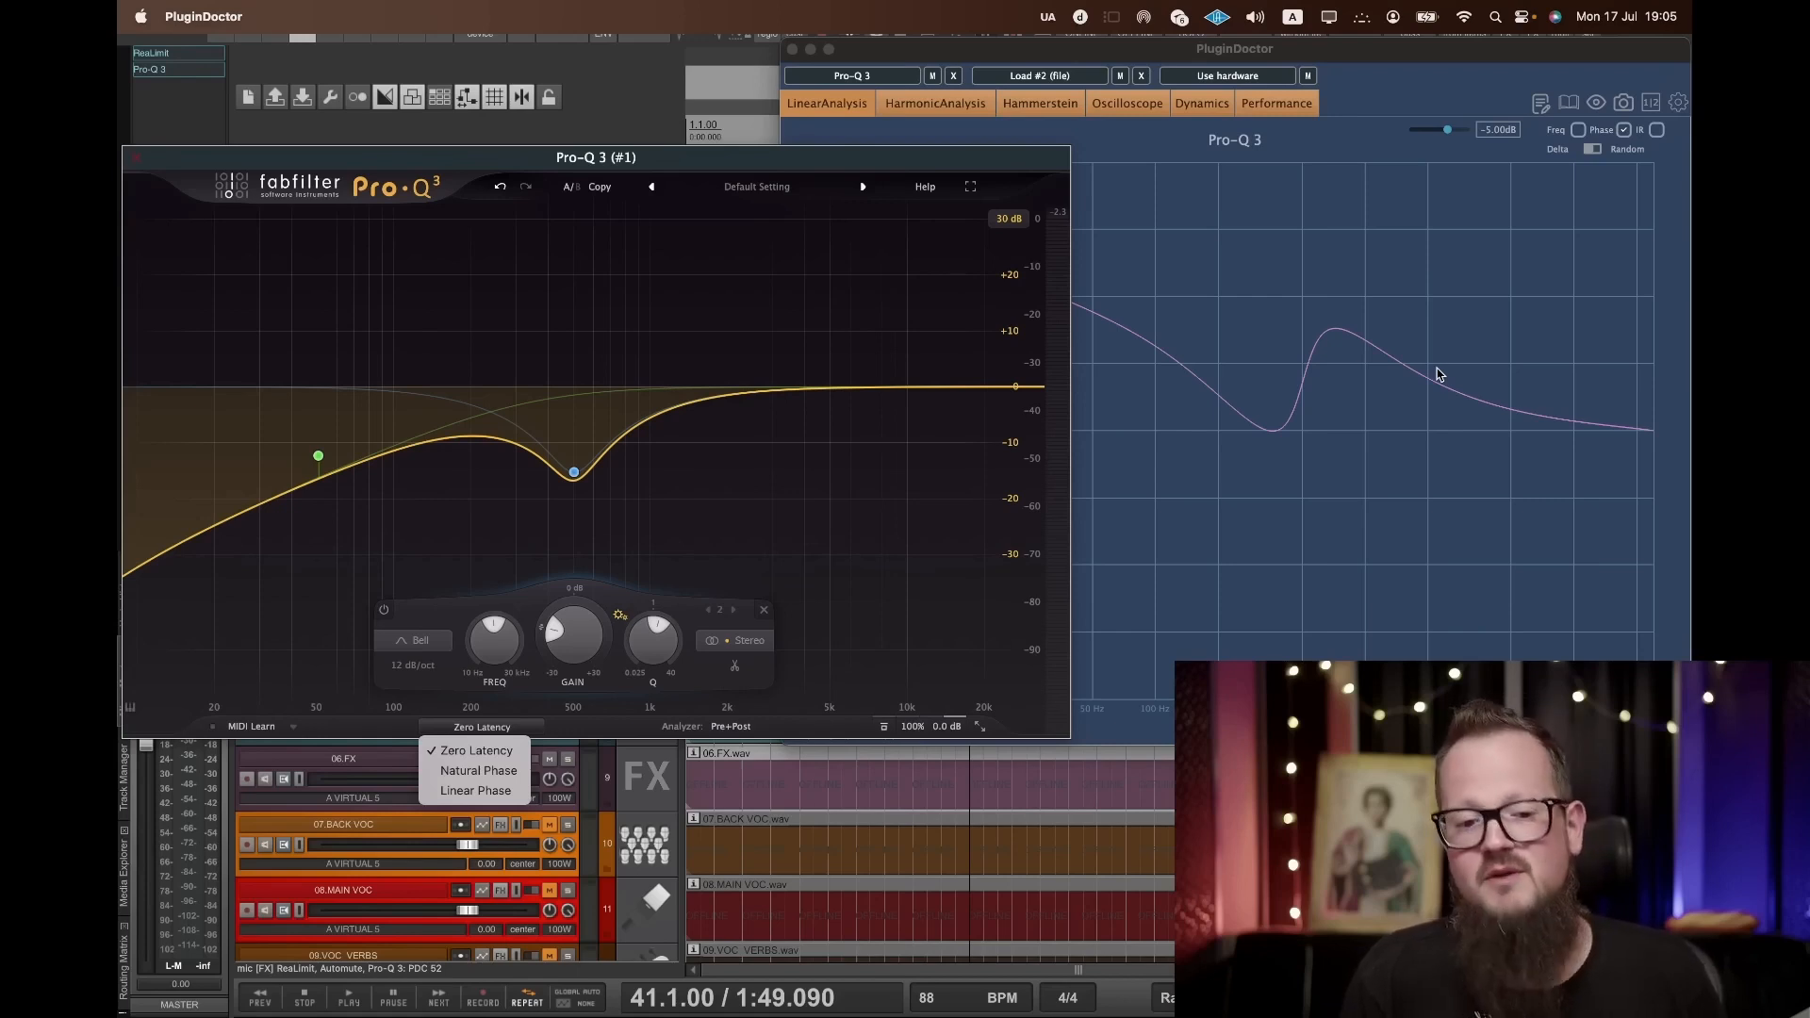
{"action": "left_click", "coordinate": [434, 778]}
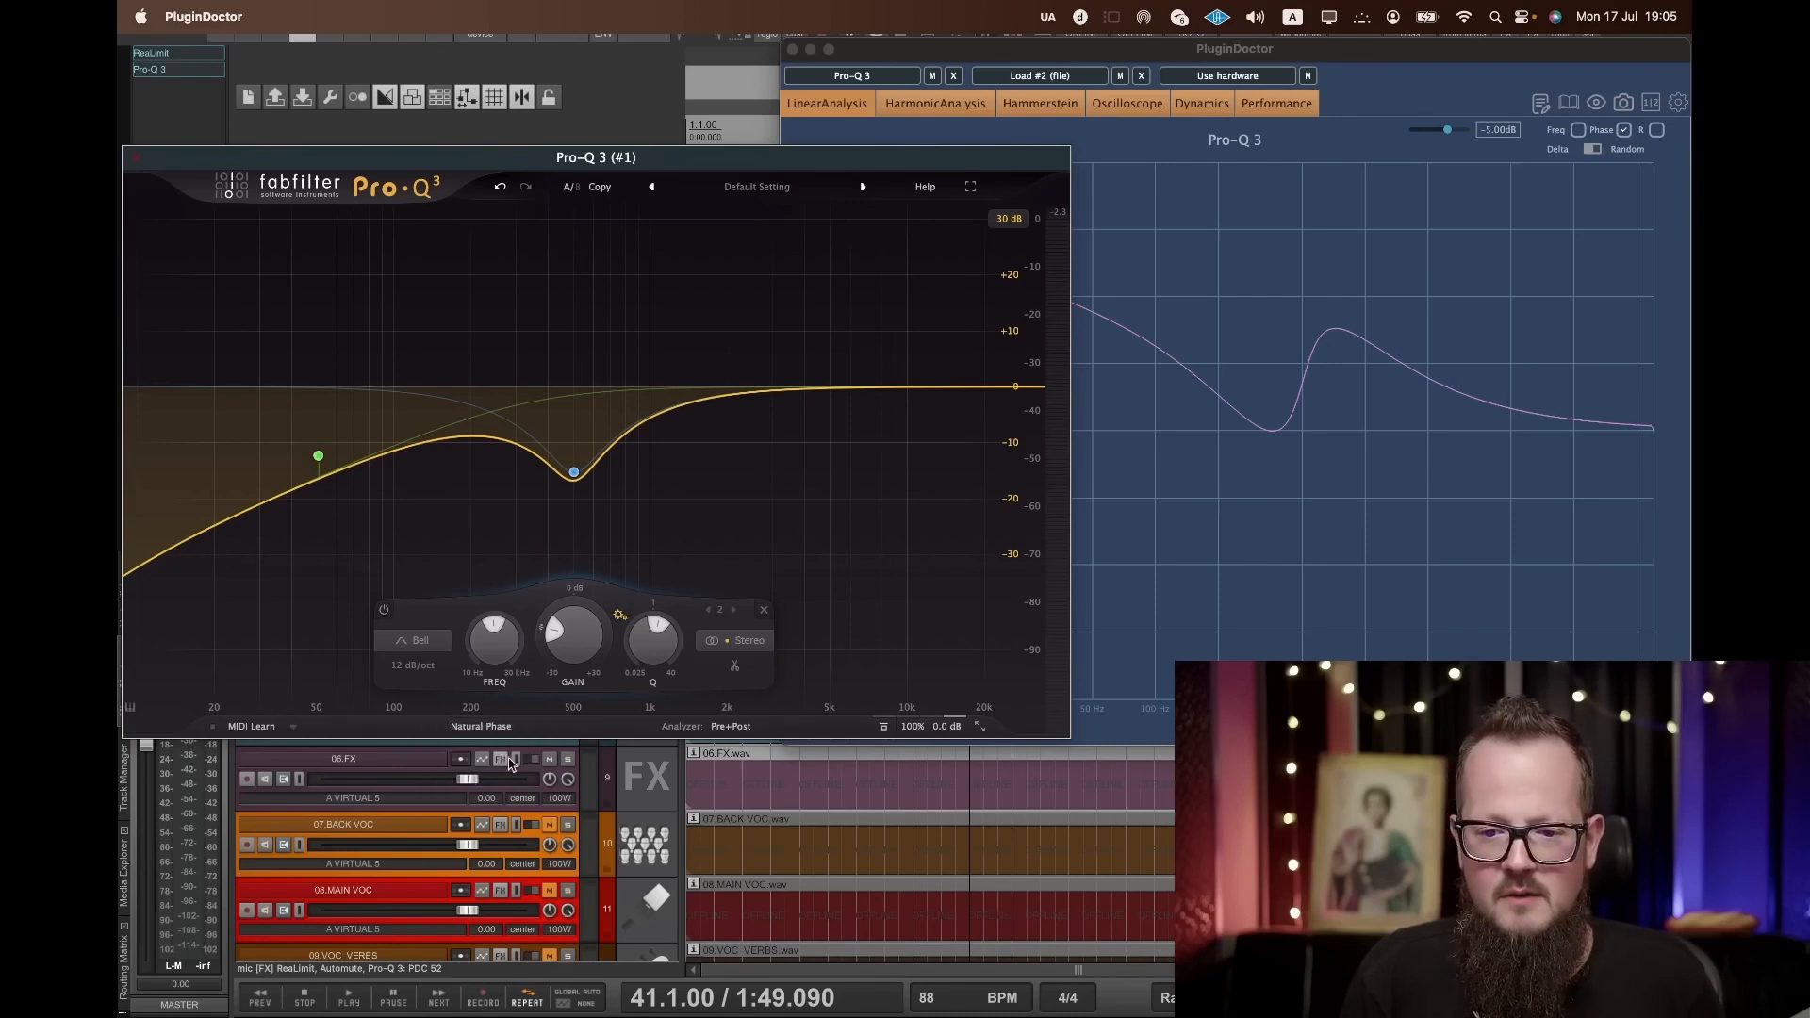
{"action": "mouse_move", "coordinate": [322, 457]}
{"action": "left_click_drag", "start_coordinate": [323, 458], "coordinate": [184, 441]}
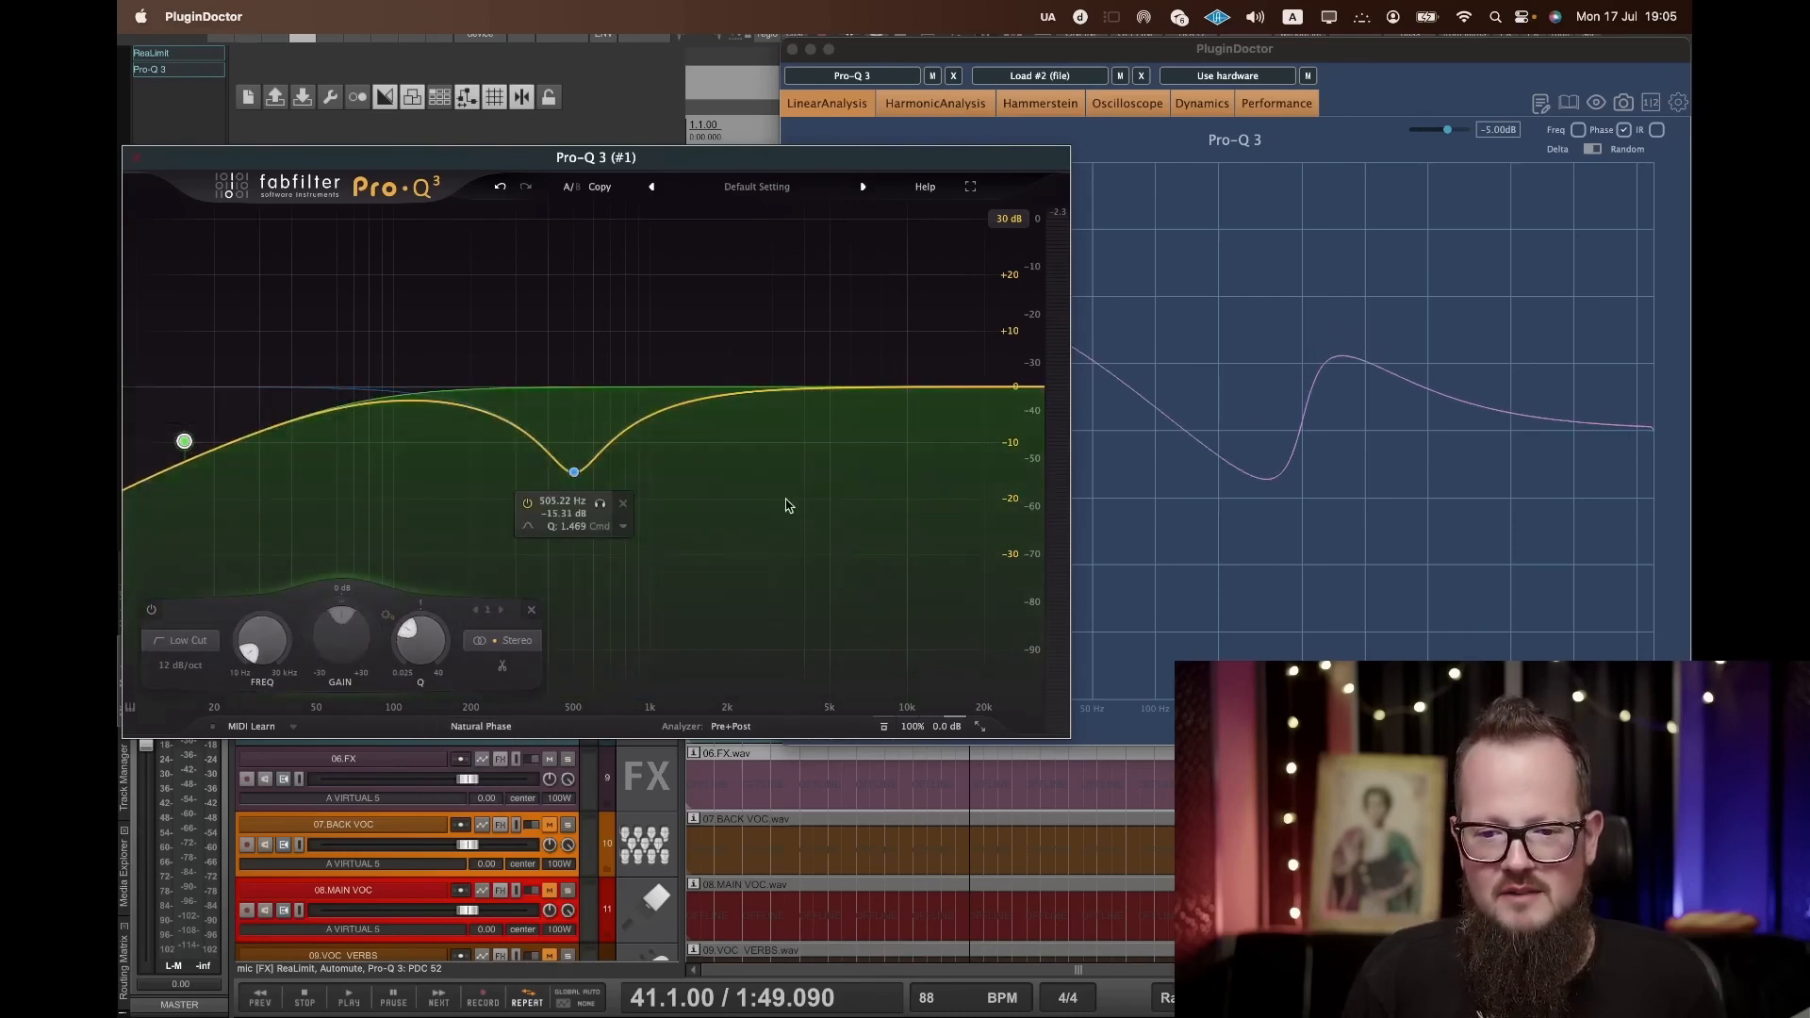
Switch the processing mode to Linear Phase and add a second bell cut of about 18 dB near 1.5 kHz.
{"action": "left_click", "coordinate": [494, 730]}
{"action": "left_click", "coordinate": [494, 791]}
{"action": "left_click_drag", "start_coordinate": [712, 169], "coordinate": [690, 104]}
{"action": "left_click_drag", "start_coordinate": [711, 322], "coordinate": [672, 426]}
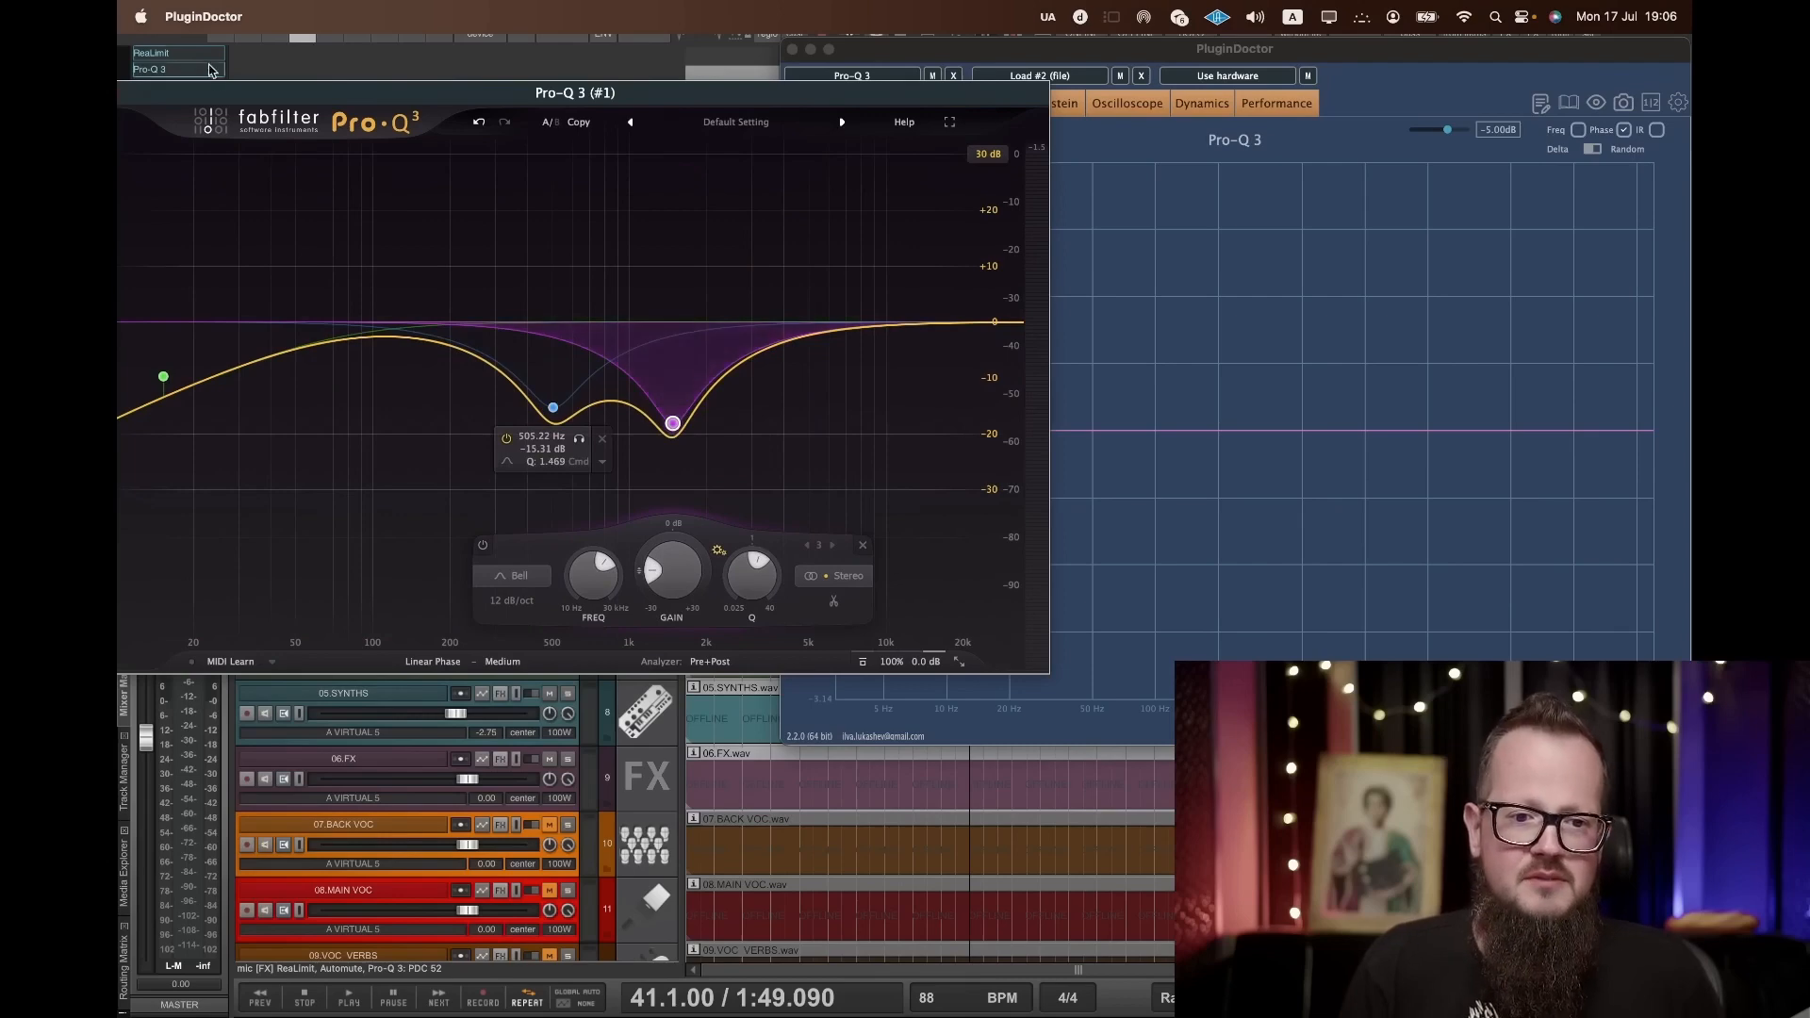
Close the Pro-Q 3 window and minimize PluginDoctor to return to the project.
{"action": "left_click_drag", "start_coordinate": [208, 96], "coordinate": [421, 198]}
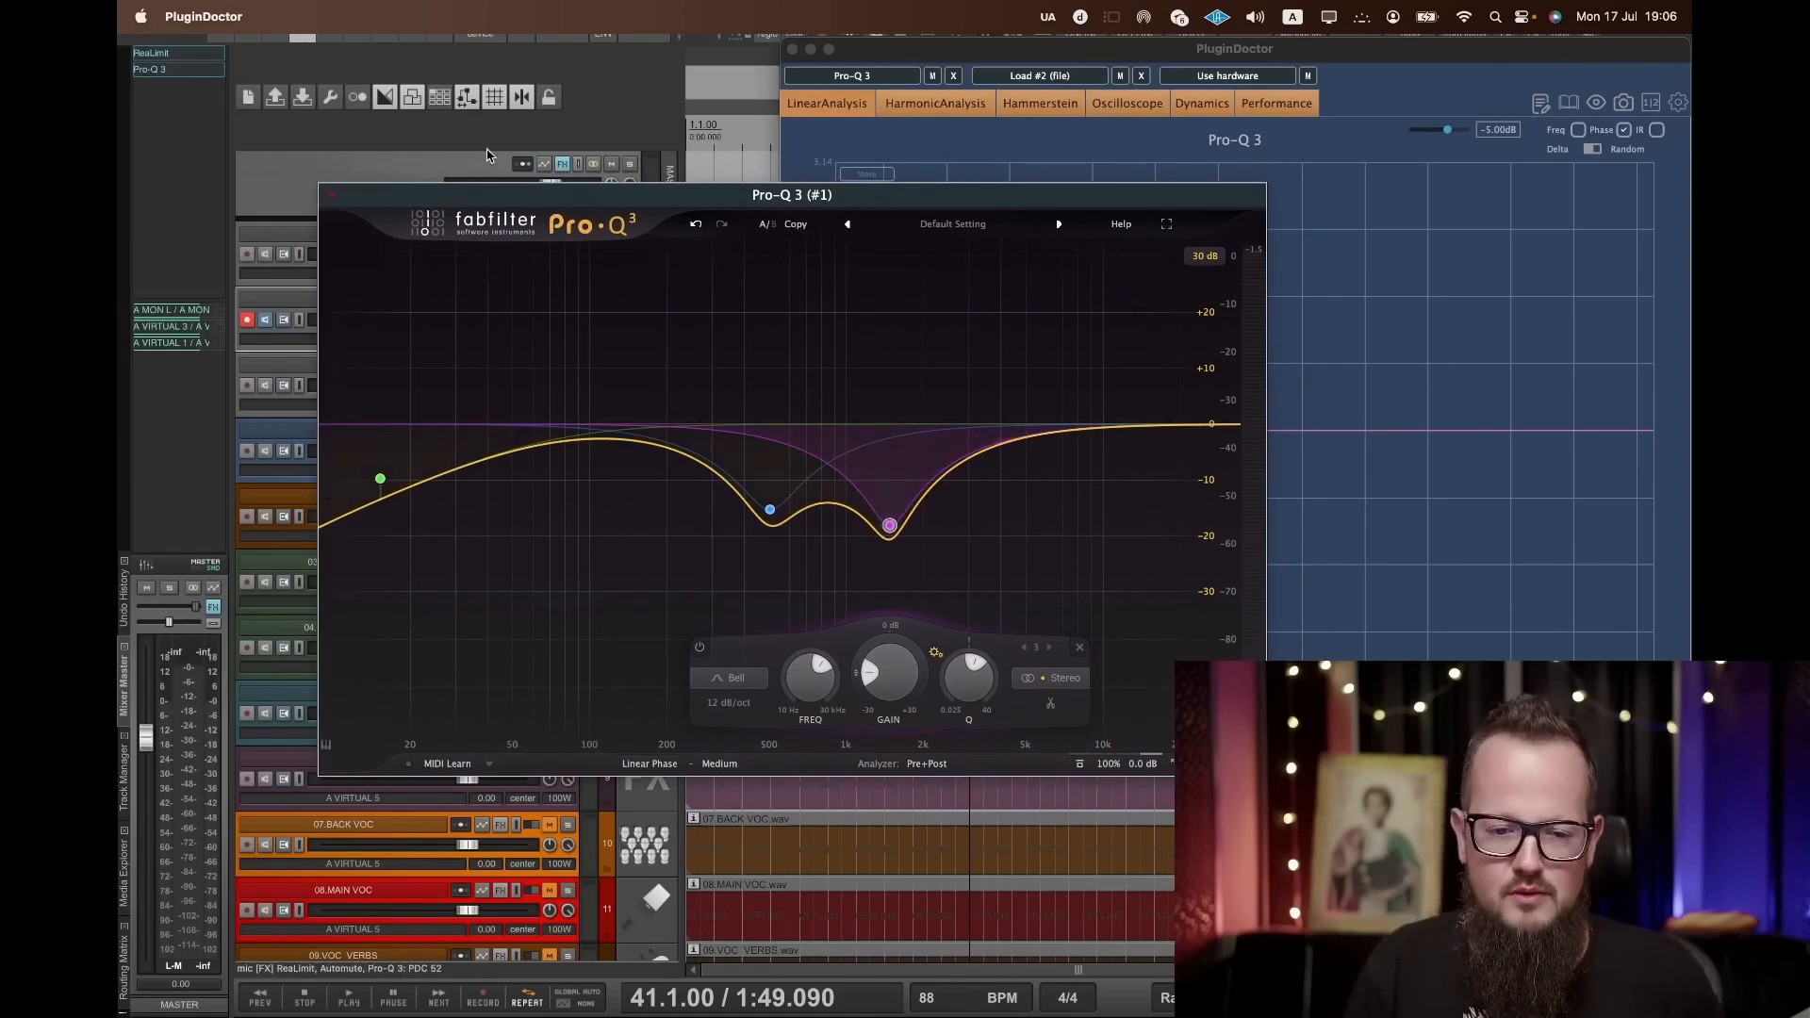
{"action": "left_click", "coordinate": [338, 197]}
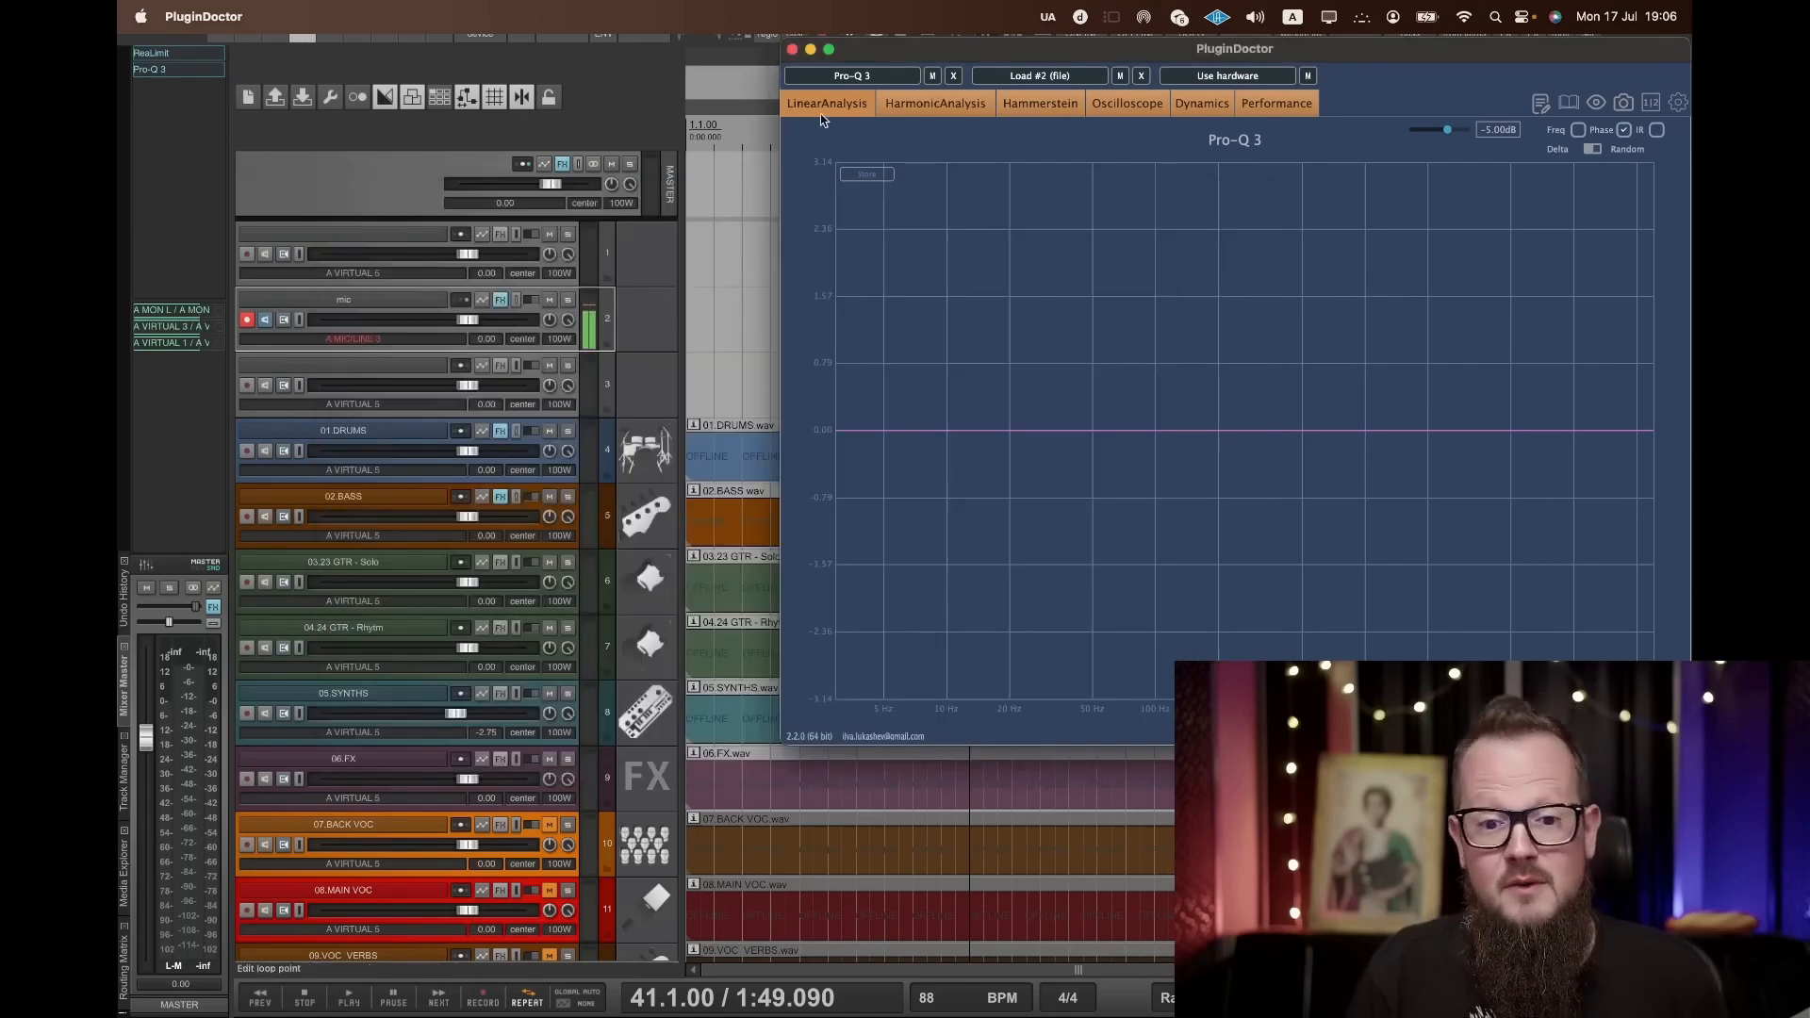
{"action": "left_click", "coordinate": [811, 50]}
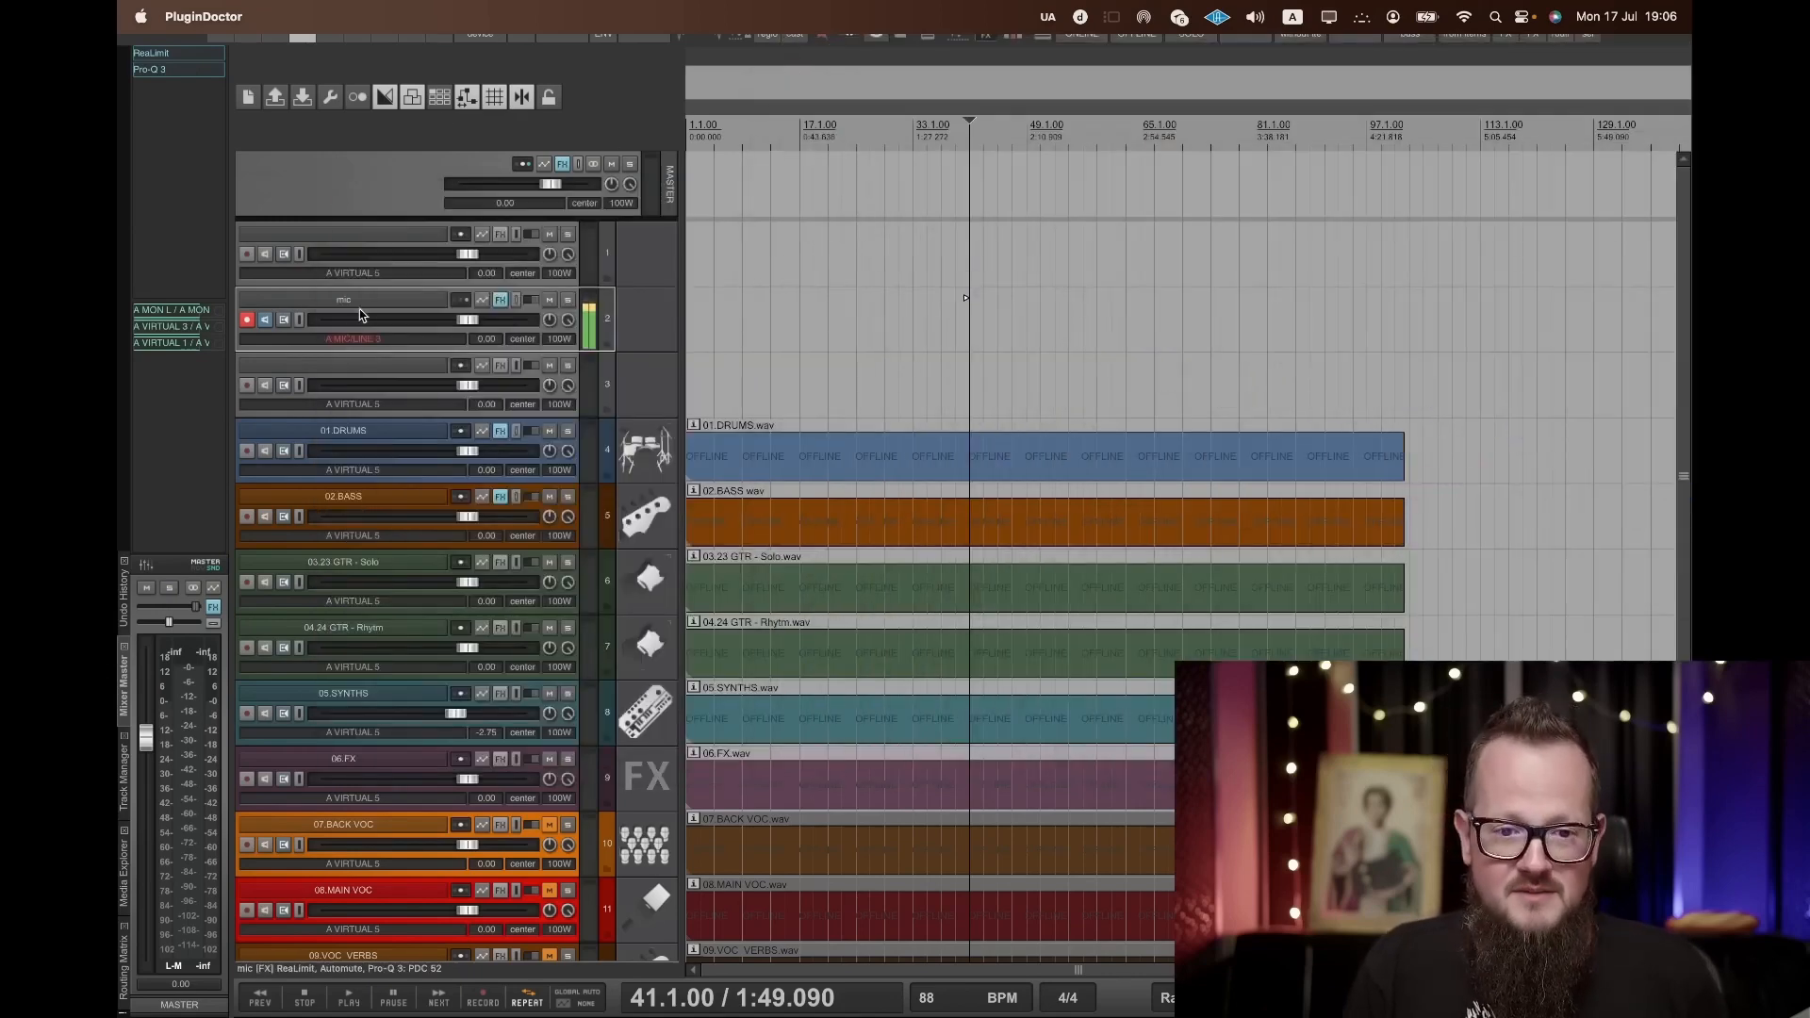
Open Pro-Q 3 on the 01.DRUMS track and load the Default Setting preset to clear the existing bands.
{"action": "left_click", "coordinate": [421, 425]}
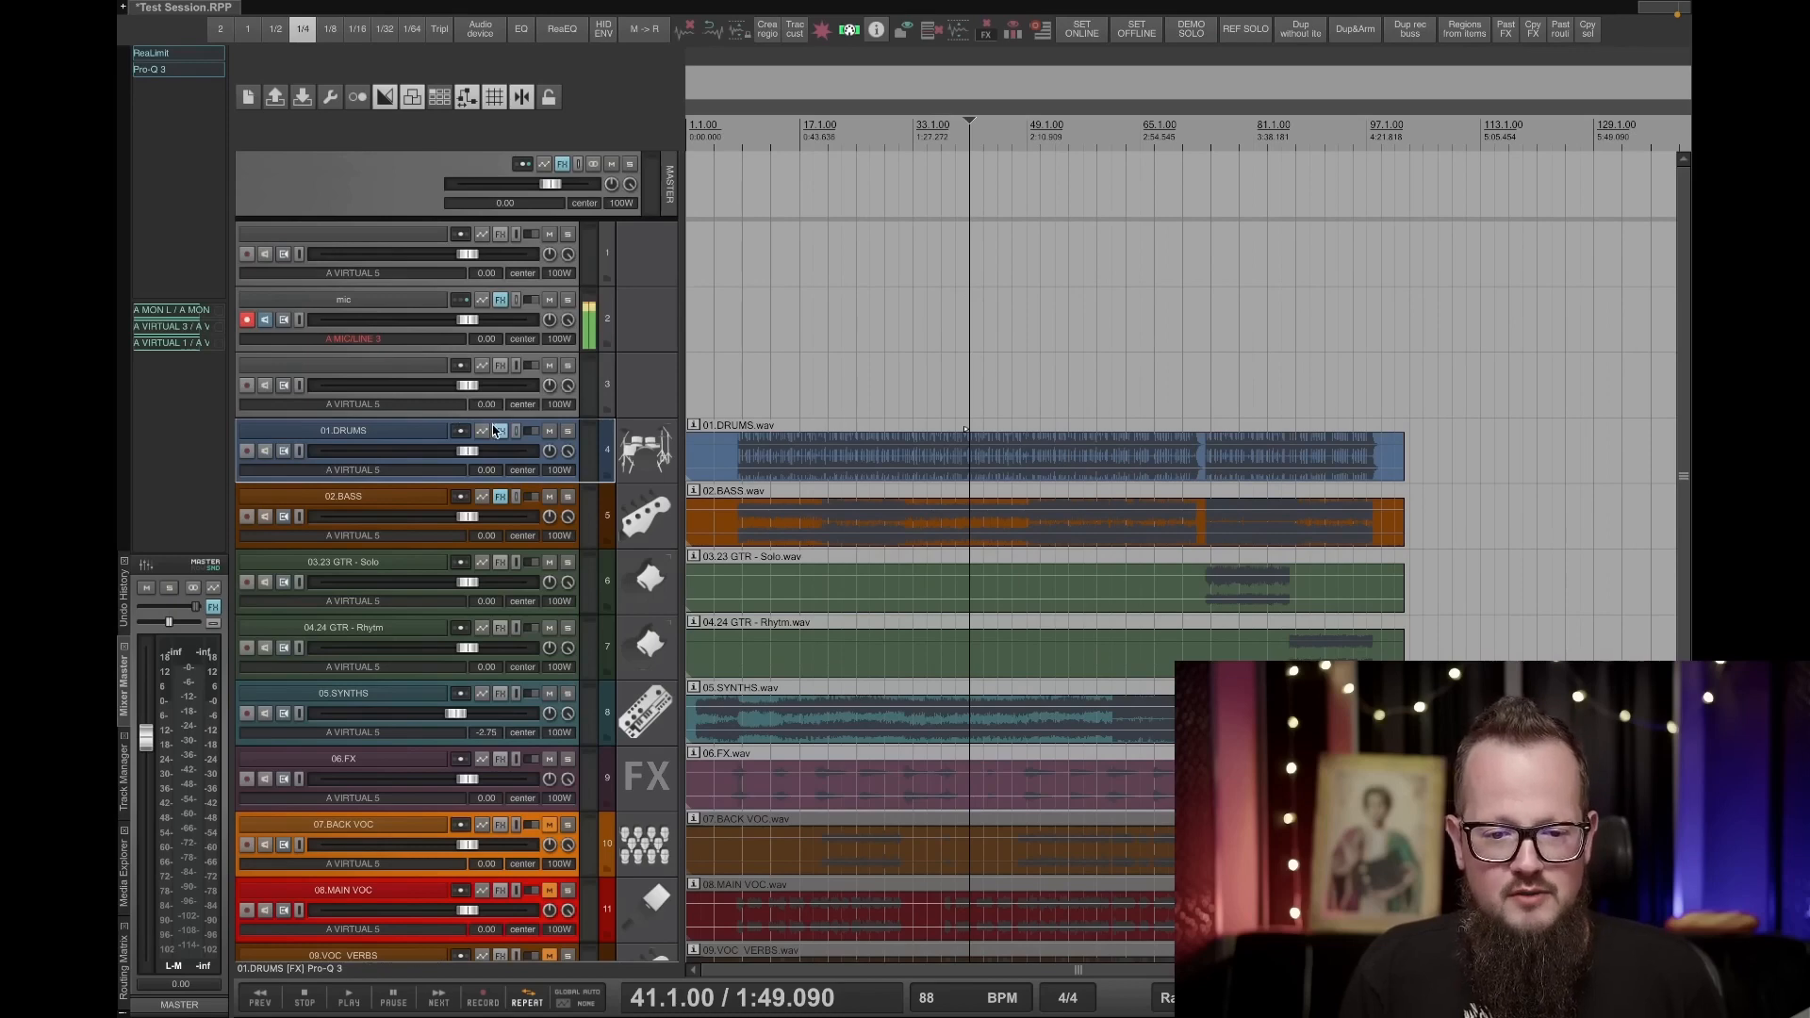
{"action": "left_click_drag", "start_coordinate": [1791, 111], "coordinate": [564, 101]}
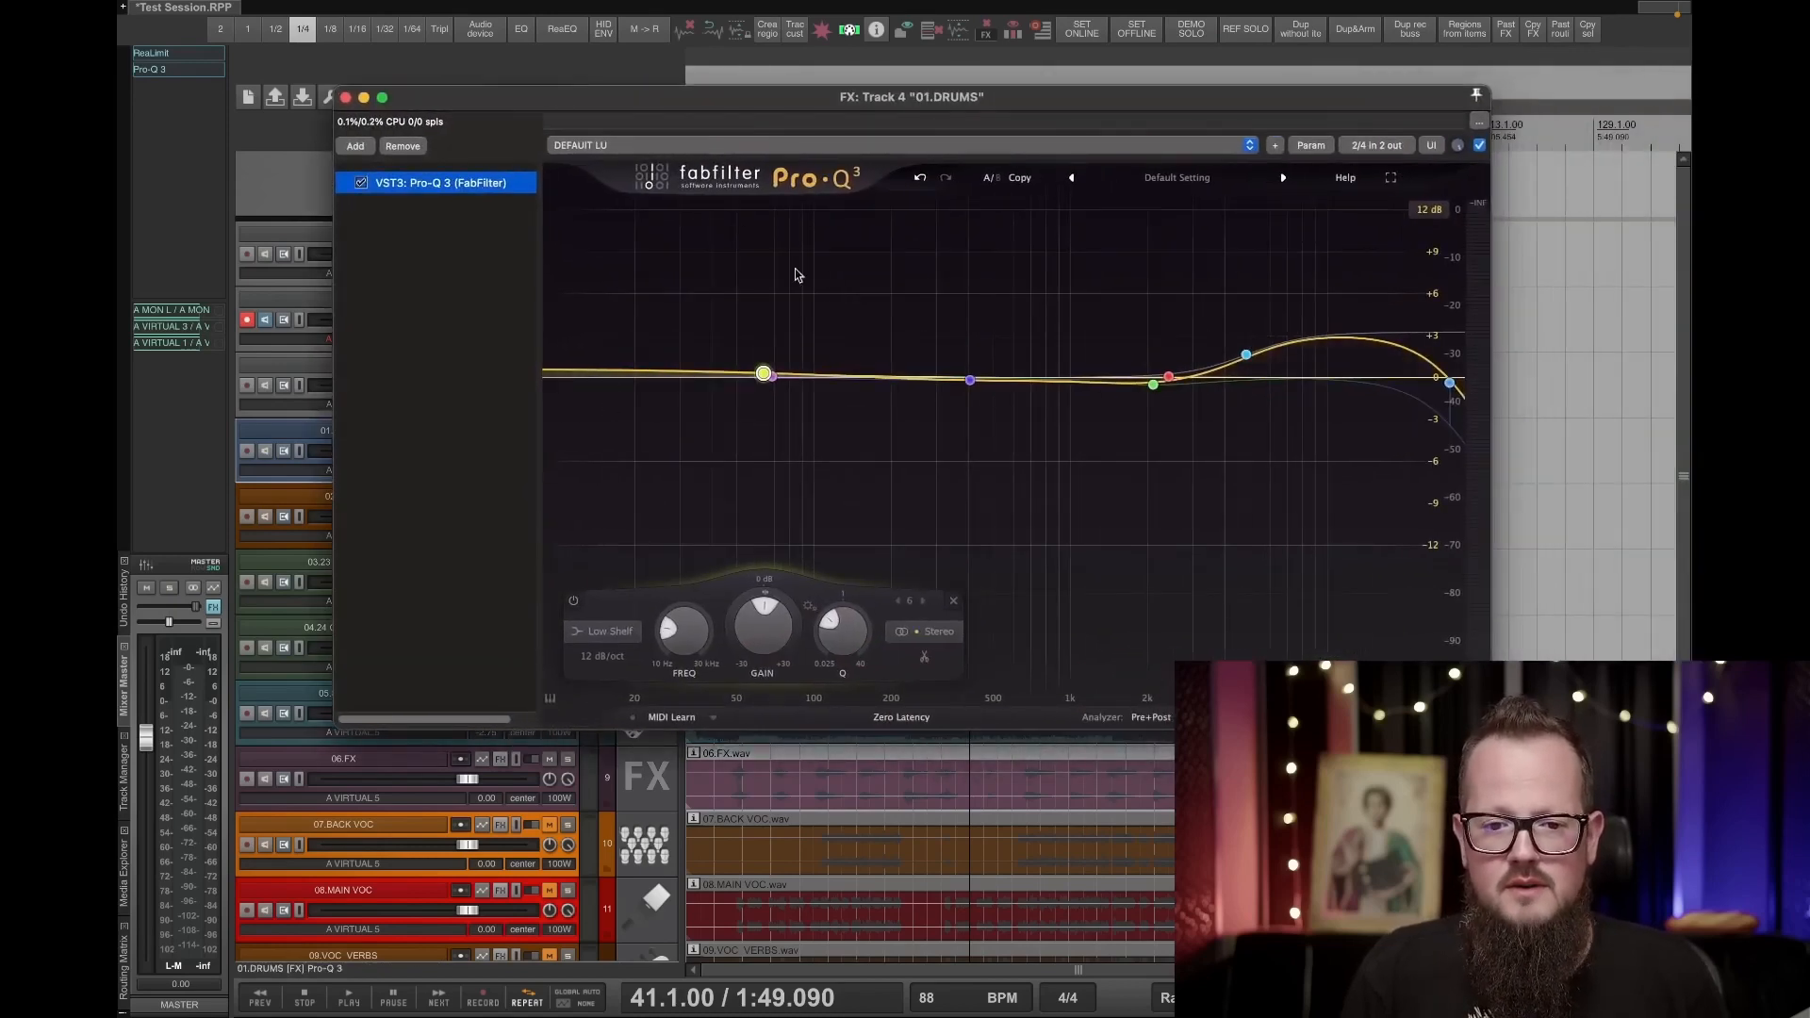
{"action": "left_click", "coordinate": [1168, 177]}
{"action": "left_click", "coordinate": [1164, 361]}
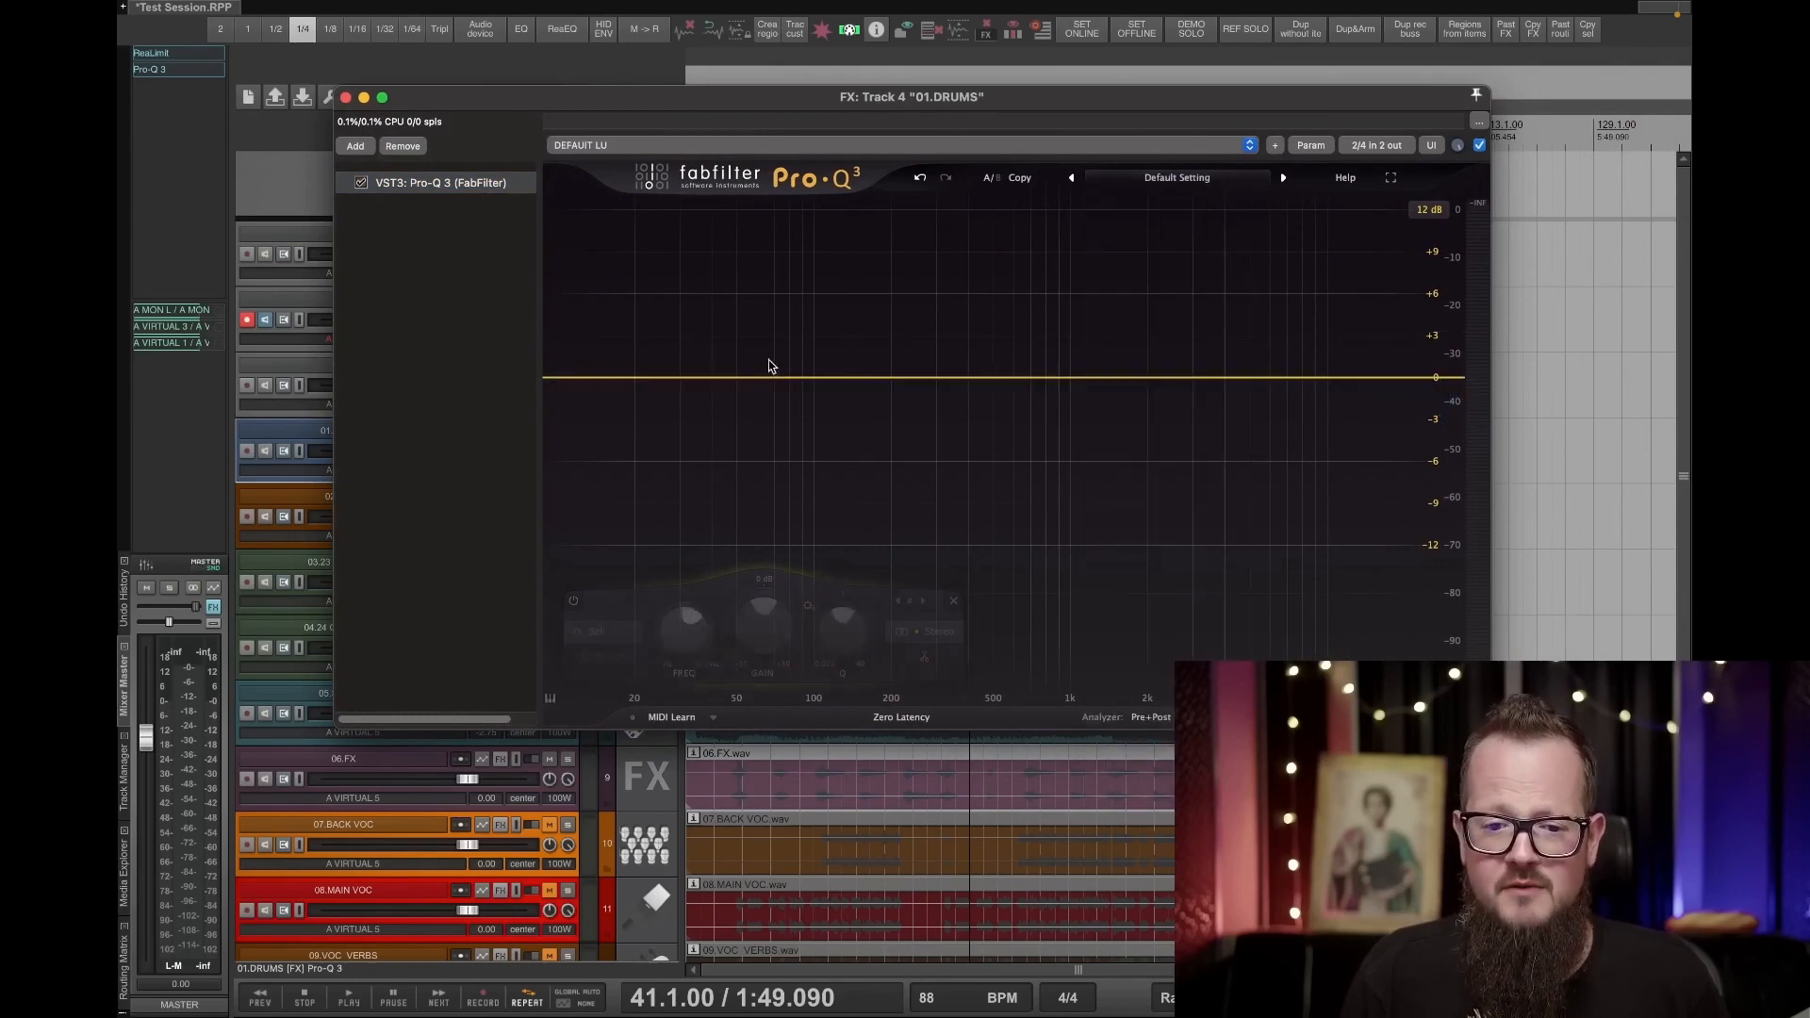
Add a narrow bell boost of about 11.3 dB near 121 Hz with a Q of about 5.9.
{"action": "left_click_drag", "start_coordinate": [949, 375], "coordinate": [867, 291]}
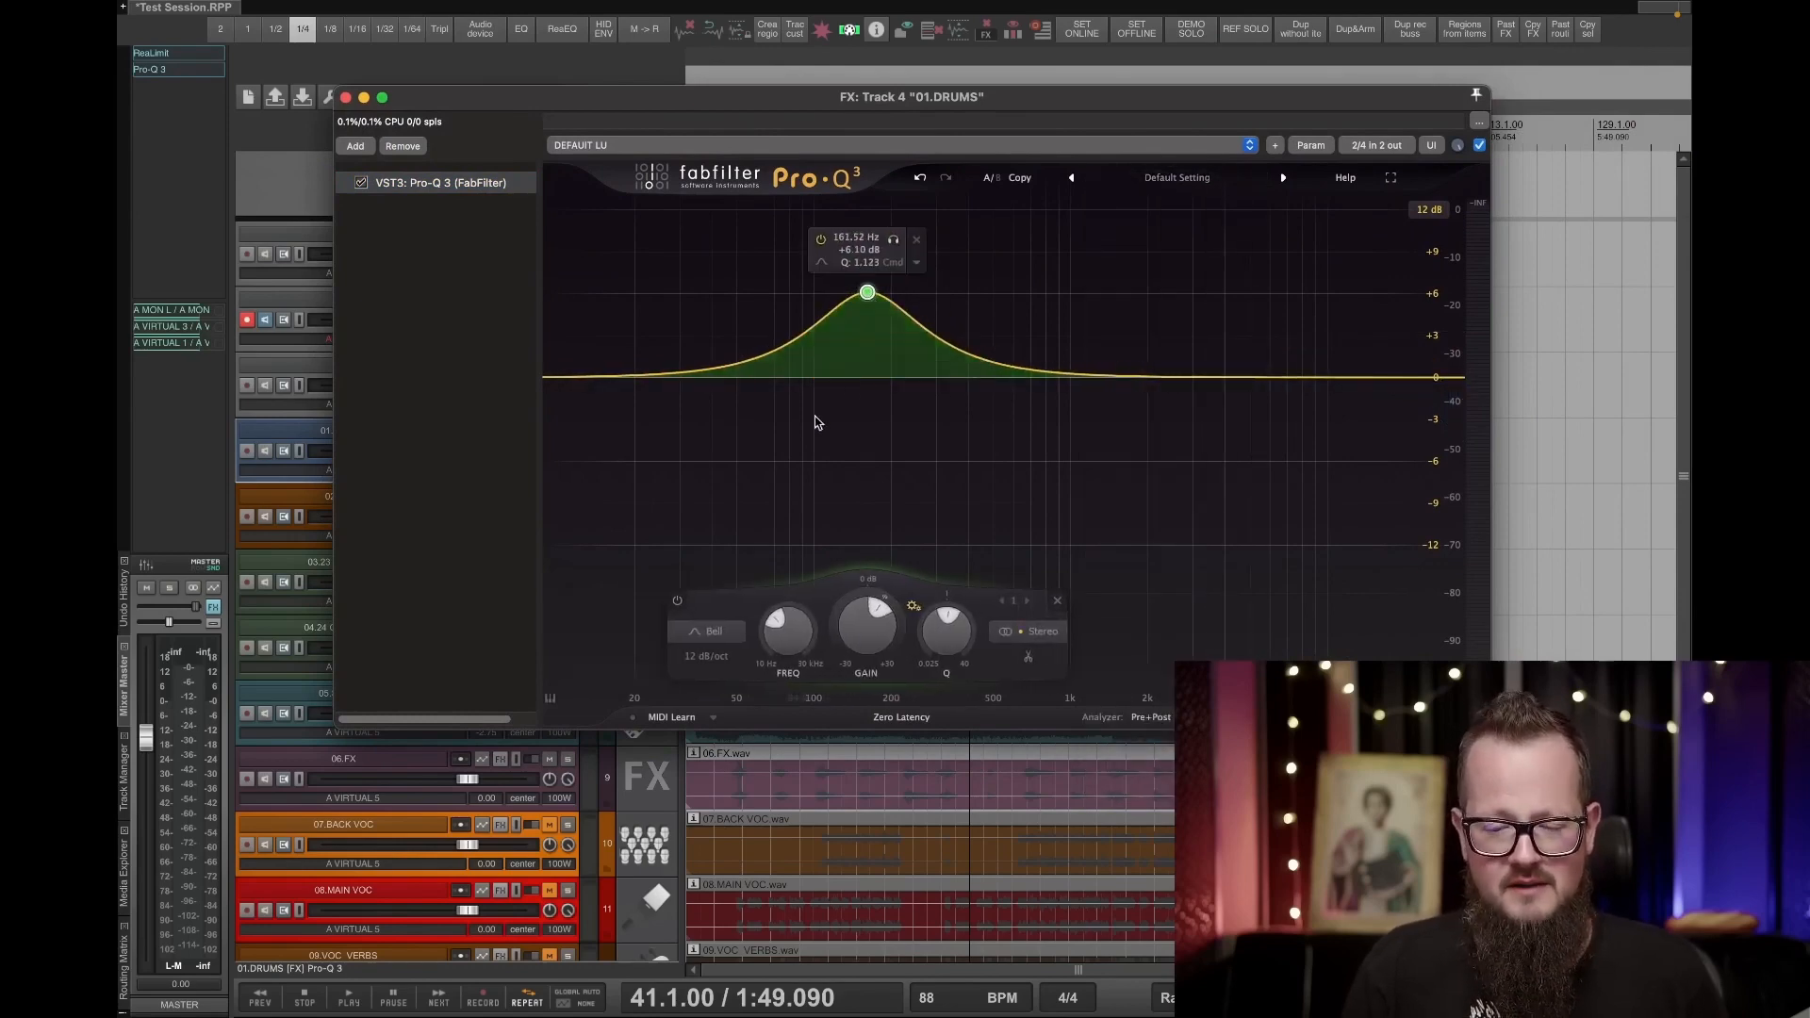
{"action": "scroll", "coordinate": [863, 296], "scroll_direction": "down", "scroll_amount": 3}
{"action": "scroll", "coordinate": [863, 296], "scroll_direction": "up", "scroll_amount": 8}
{"action": "left_click_drag", "start_coordinate": [868, 277], "coordinate": [835, 219]}
{"action": "scroll", "coordinate": [837, 241], "scroll_direction": "up", "scroll_amount": 3}
{"action": "scroll", "coordinate": [835, 224], "scroll_direction": "up", "scroll_amount": 2}
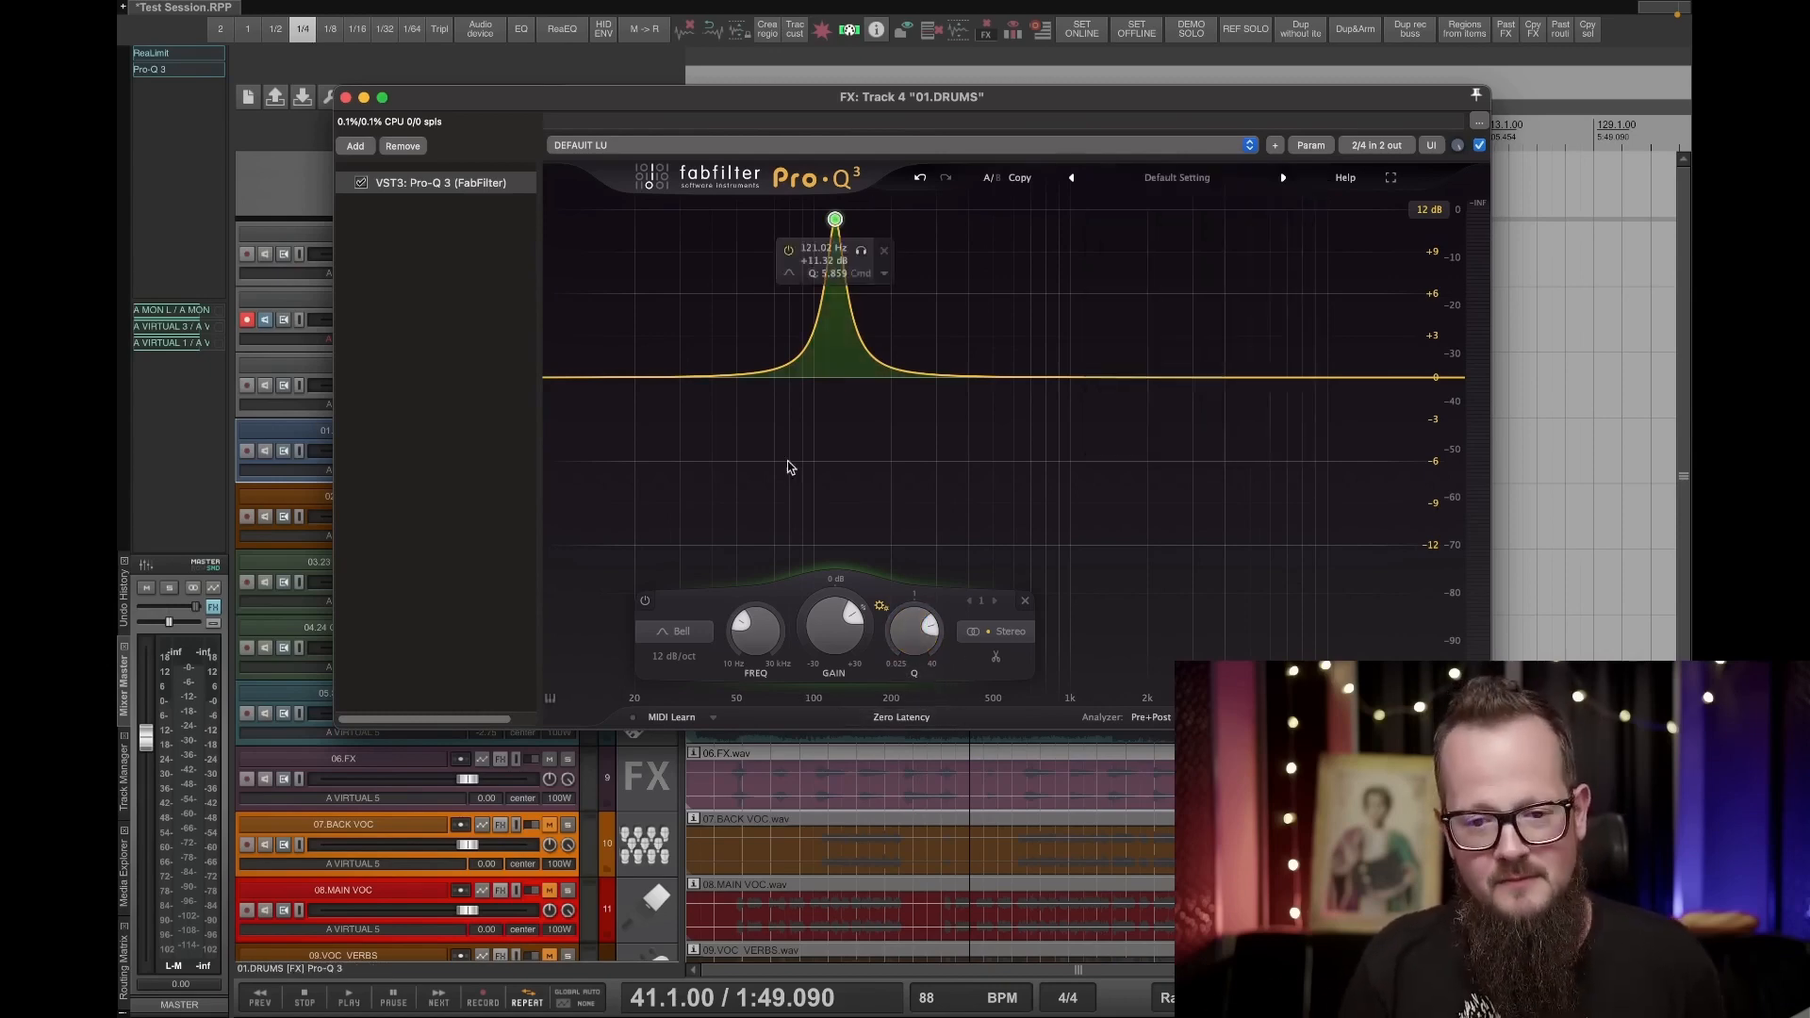
Play the drums and alternate the processing mode between Zero Latency and Linear Phase, ending on Linear Phase.
{"action": "key", "text": "space"}
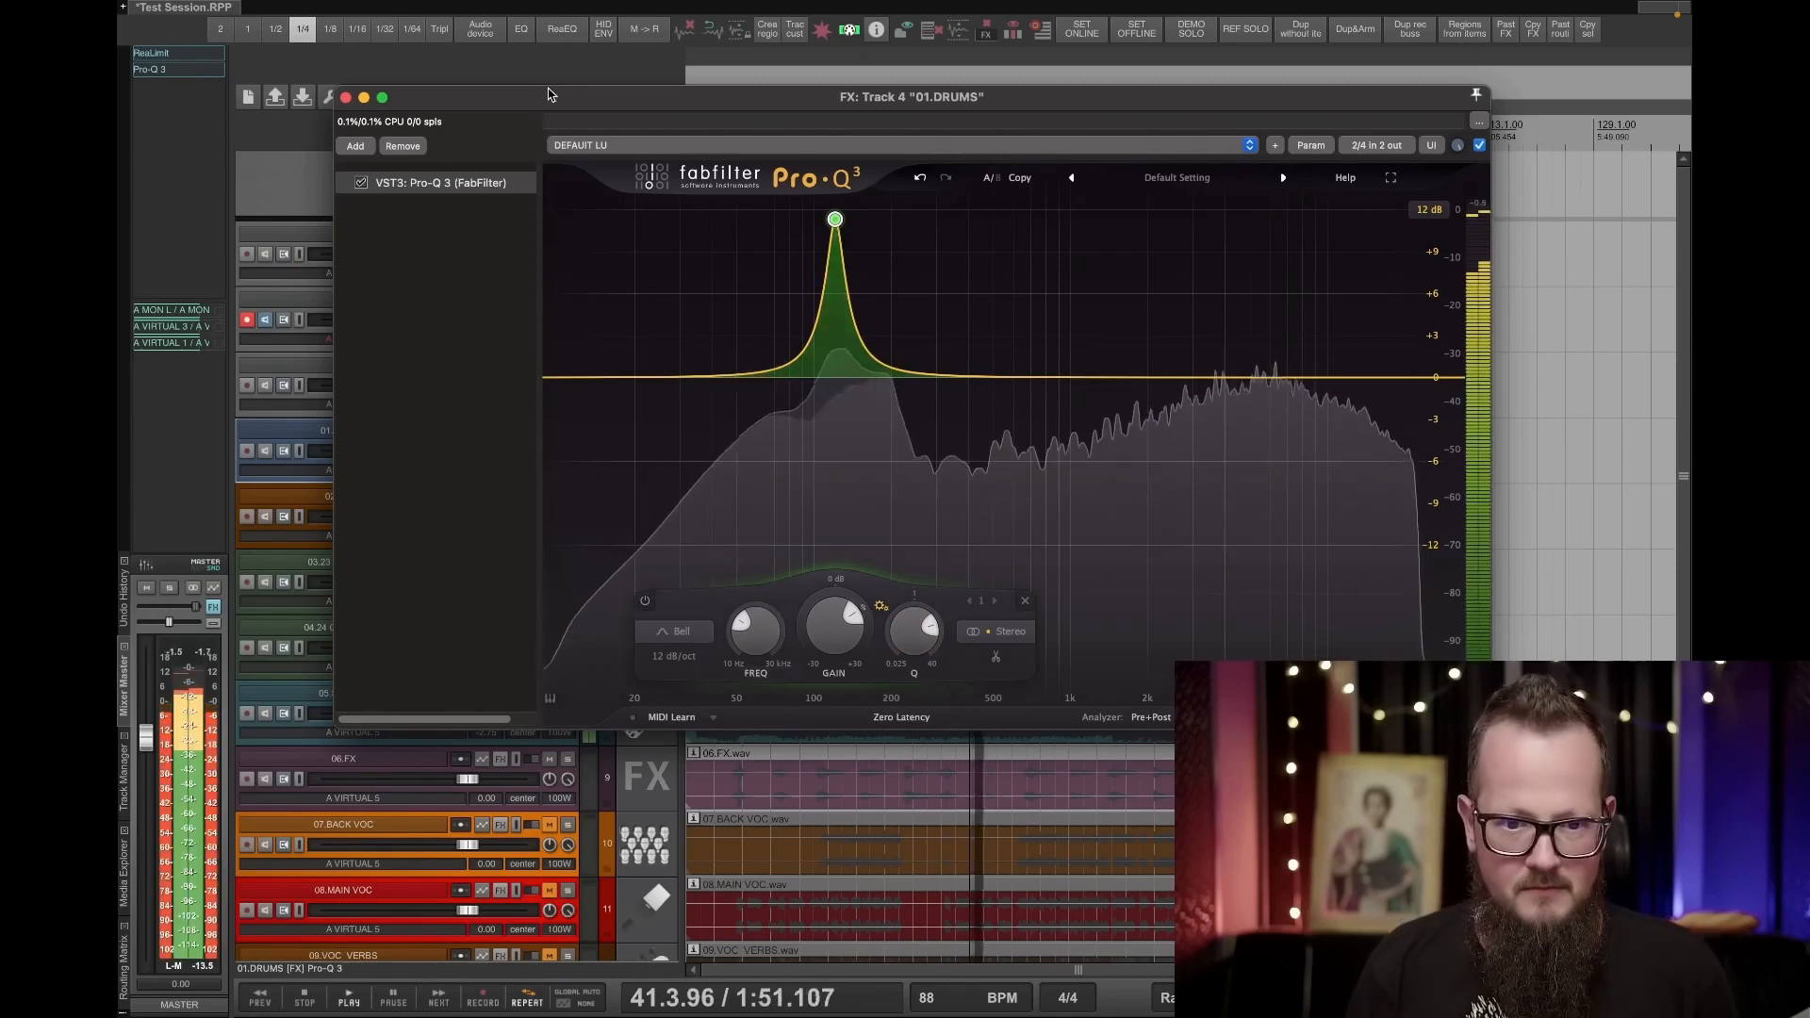
{"action": "left_click_drag", "start_coordinate": [550, 95], "coordinate": [620, 154]}
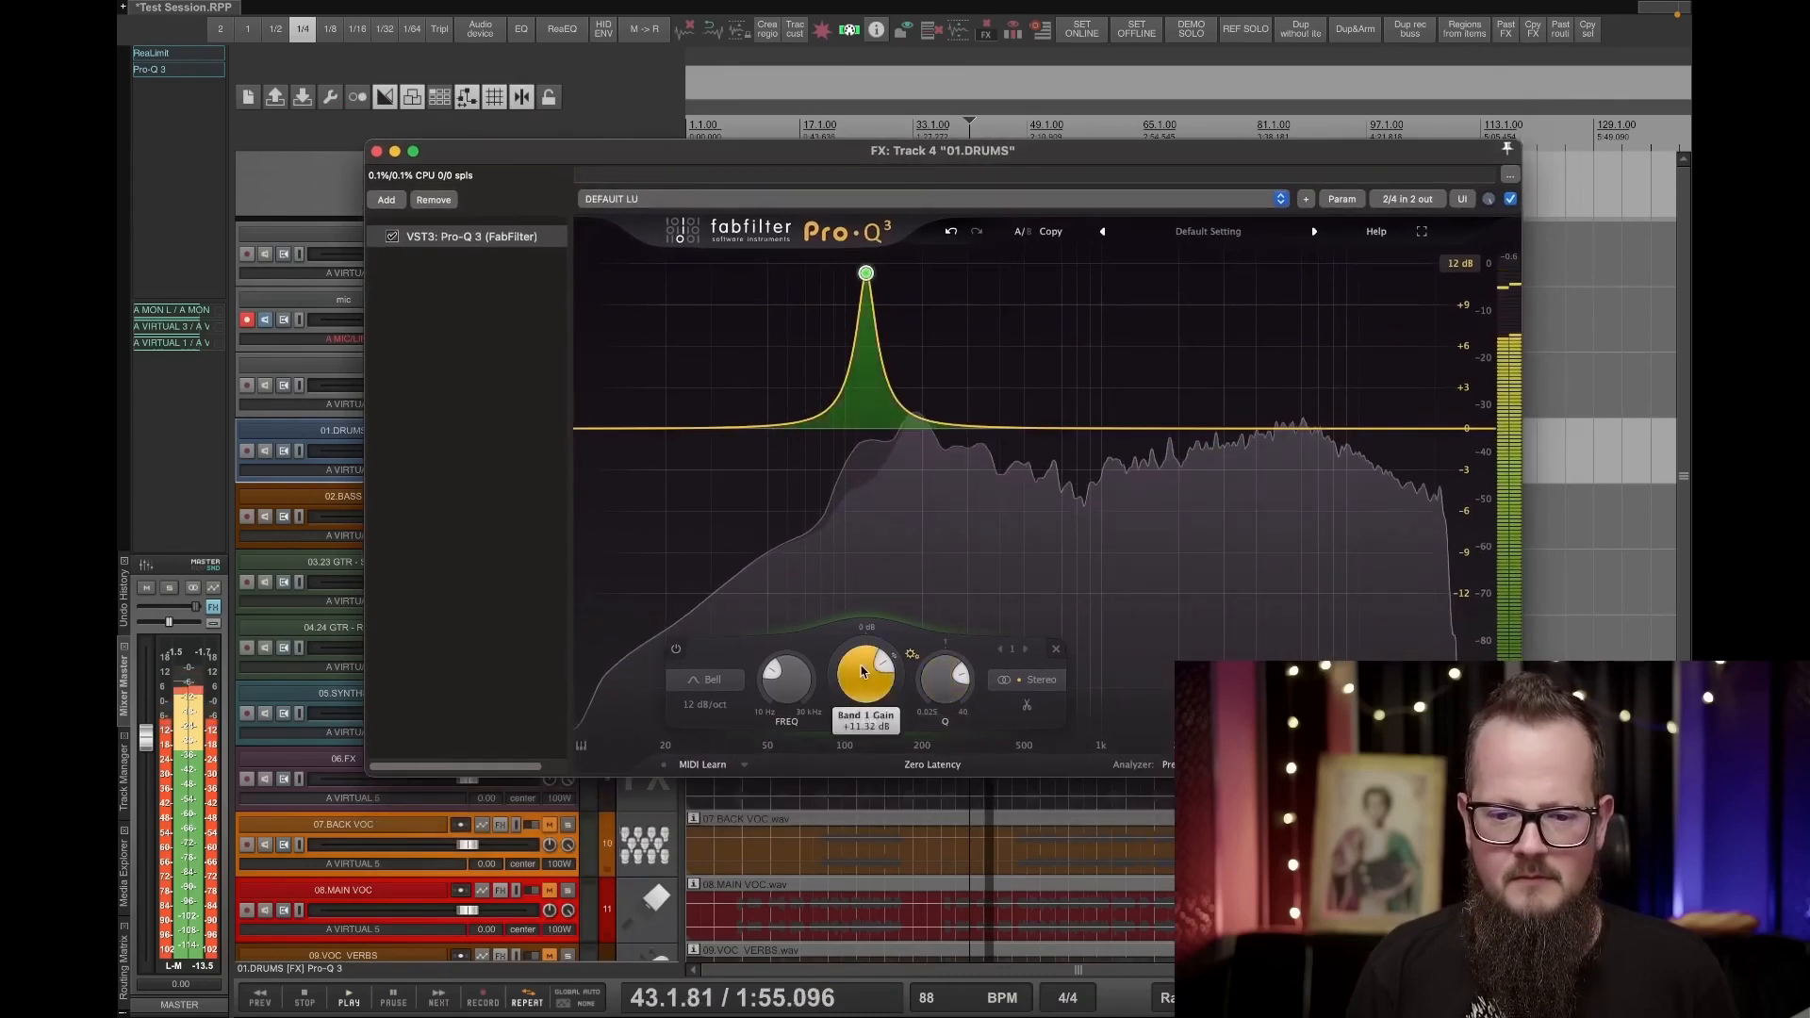
{"action": "left_click", "coordinate": [932, 765]}
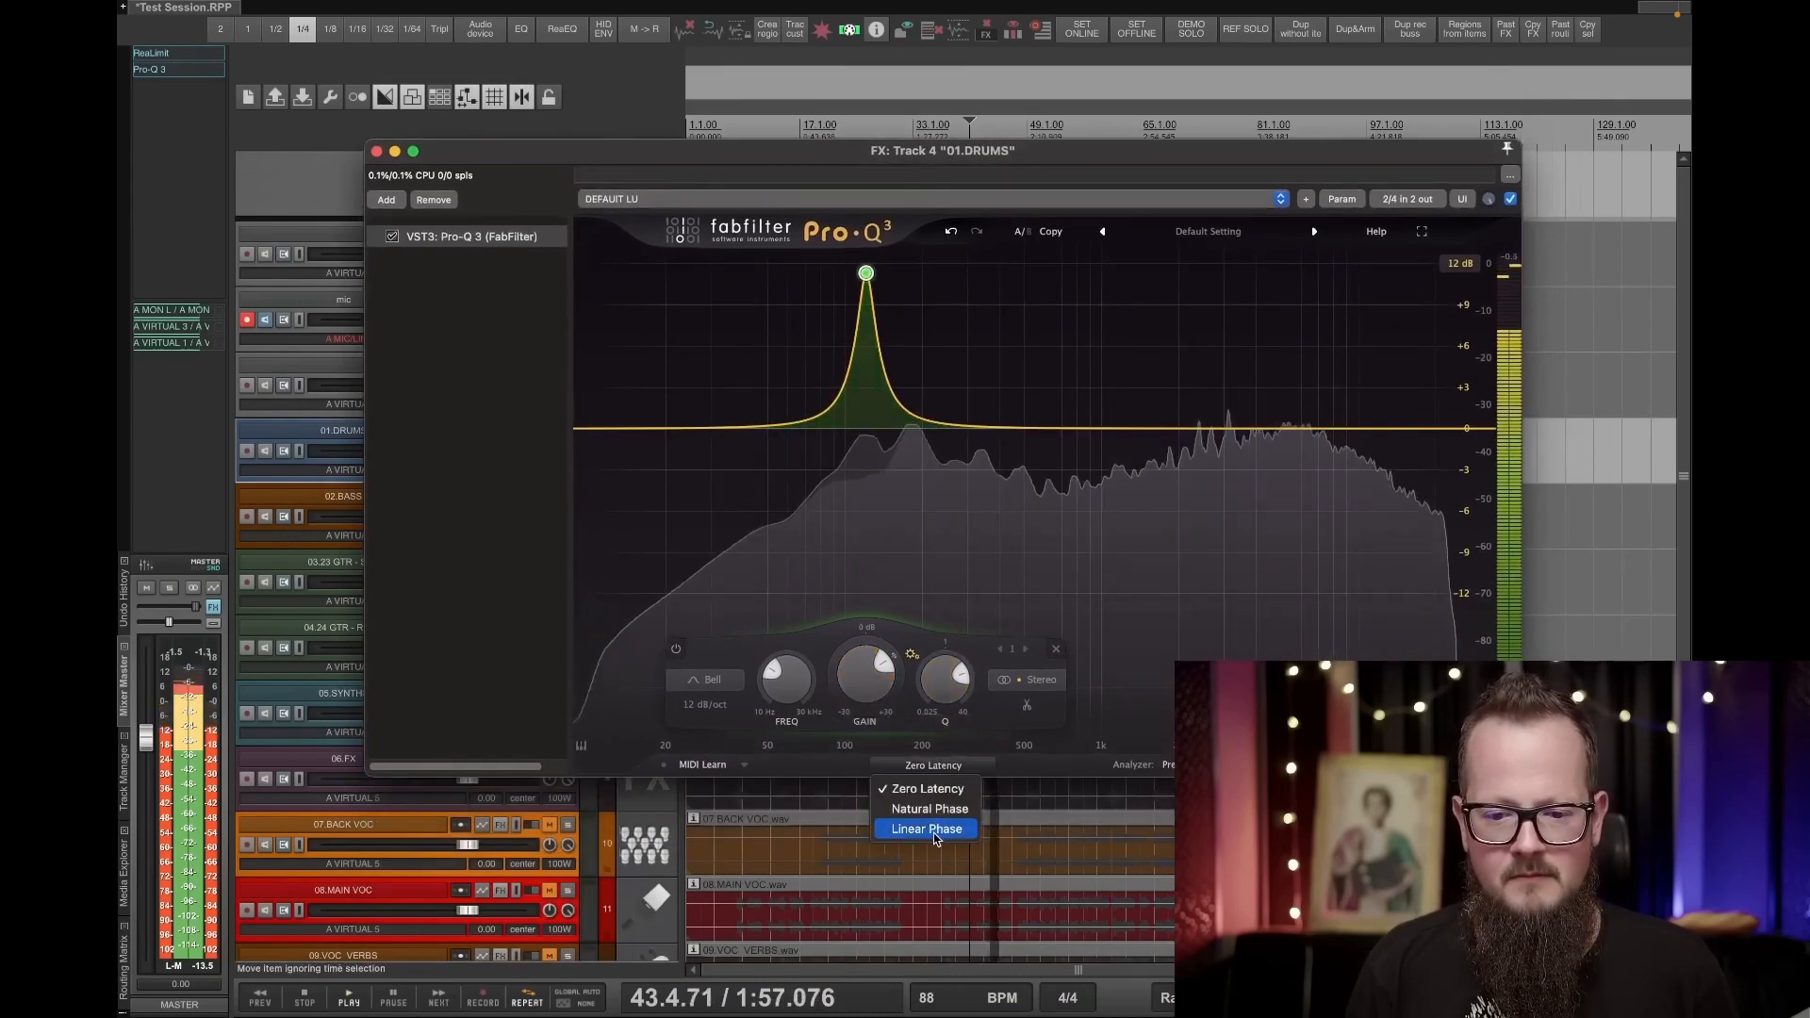
{"action": "left_click", "coordinate": [933, 835]}
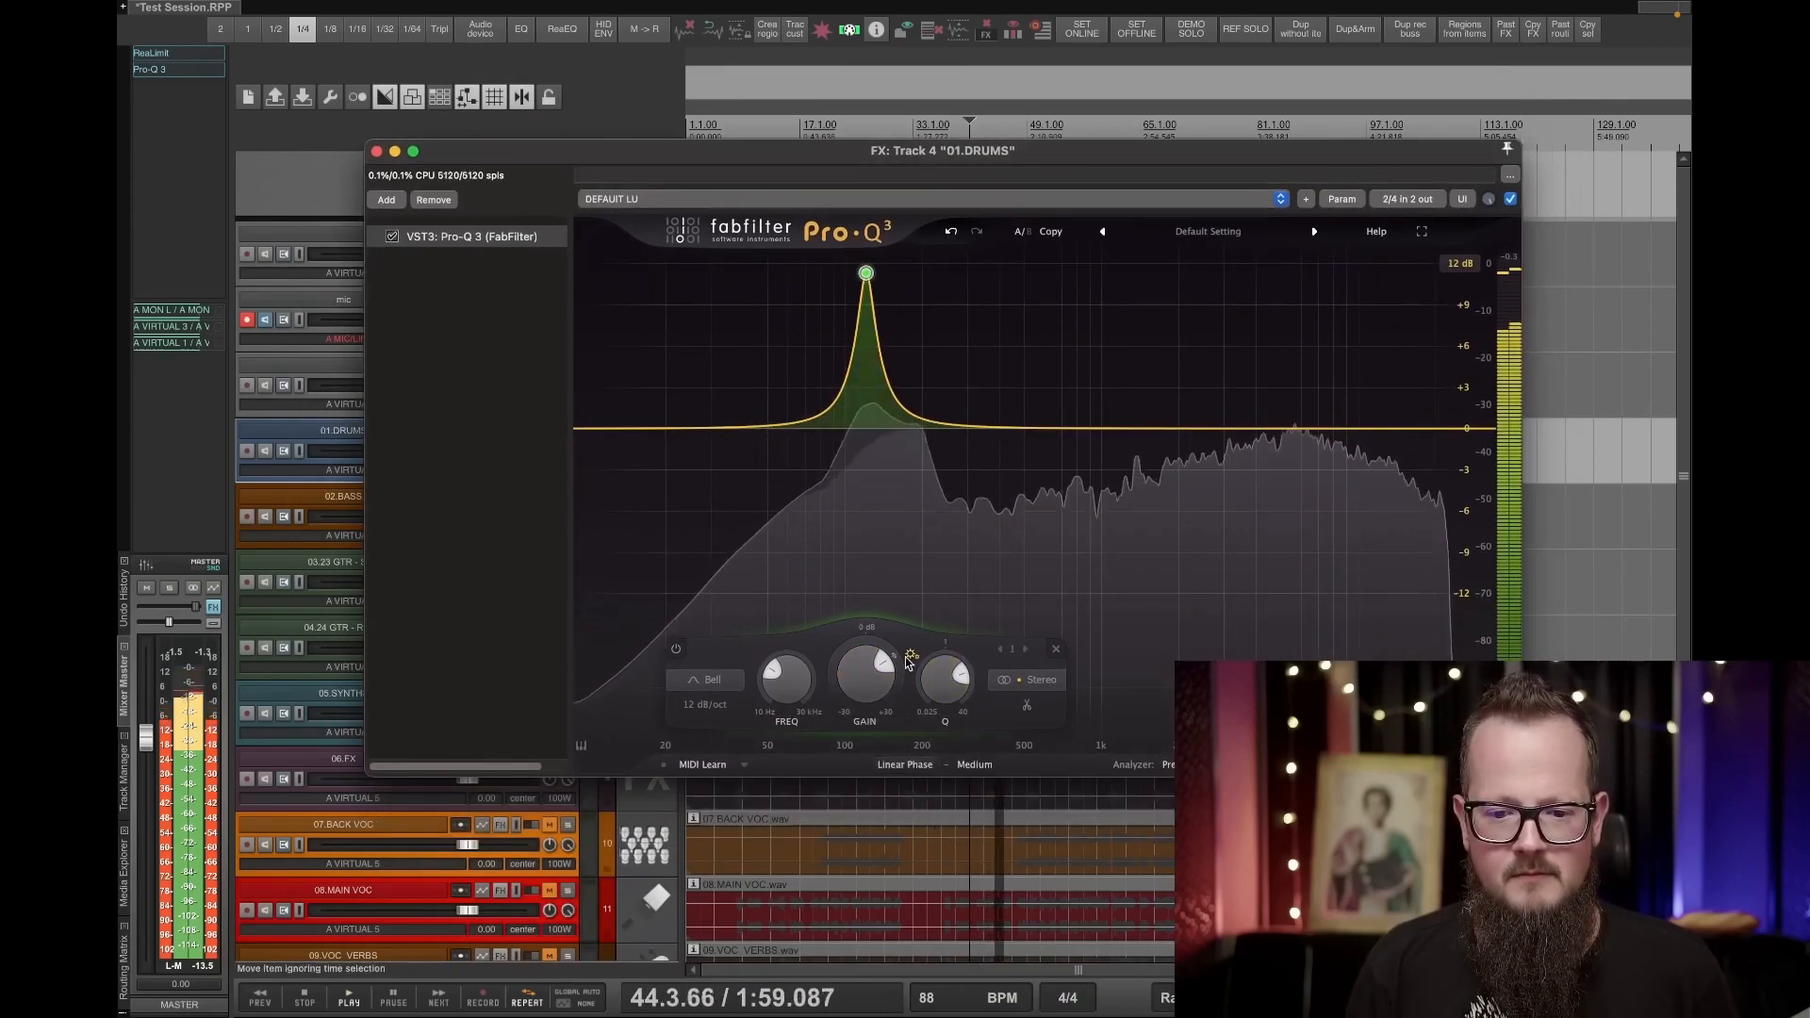
{"action": "left_click", "coordinate": [877, 592]}
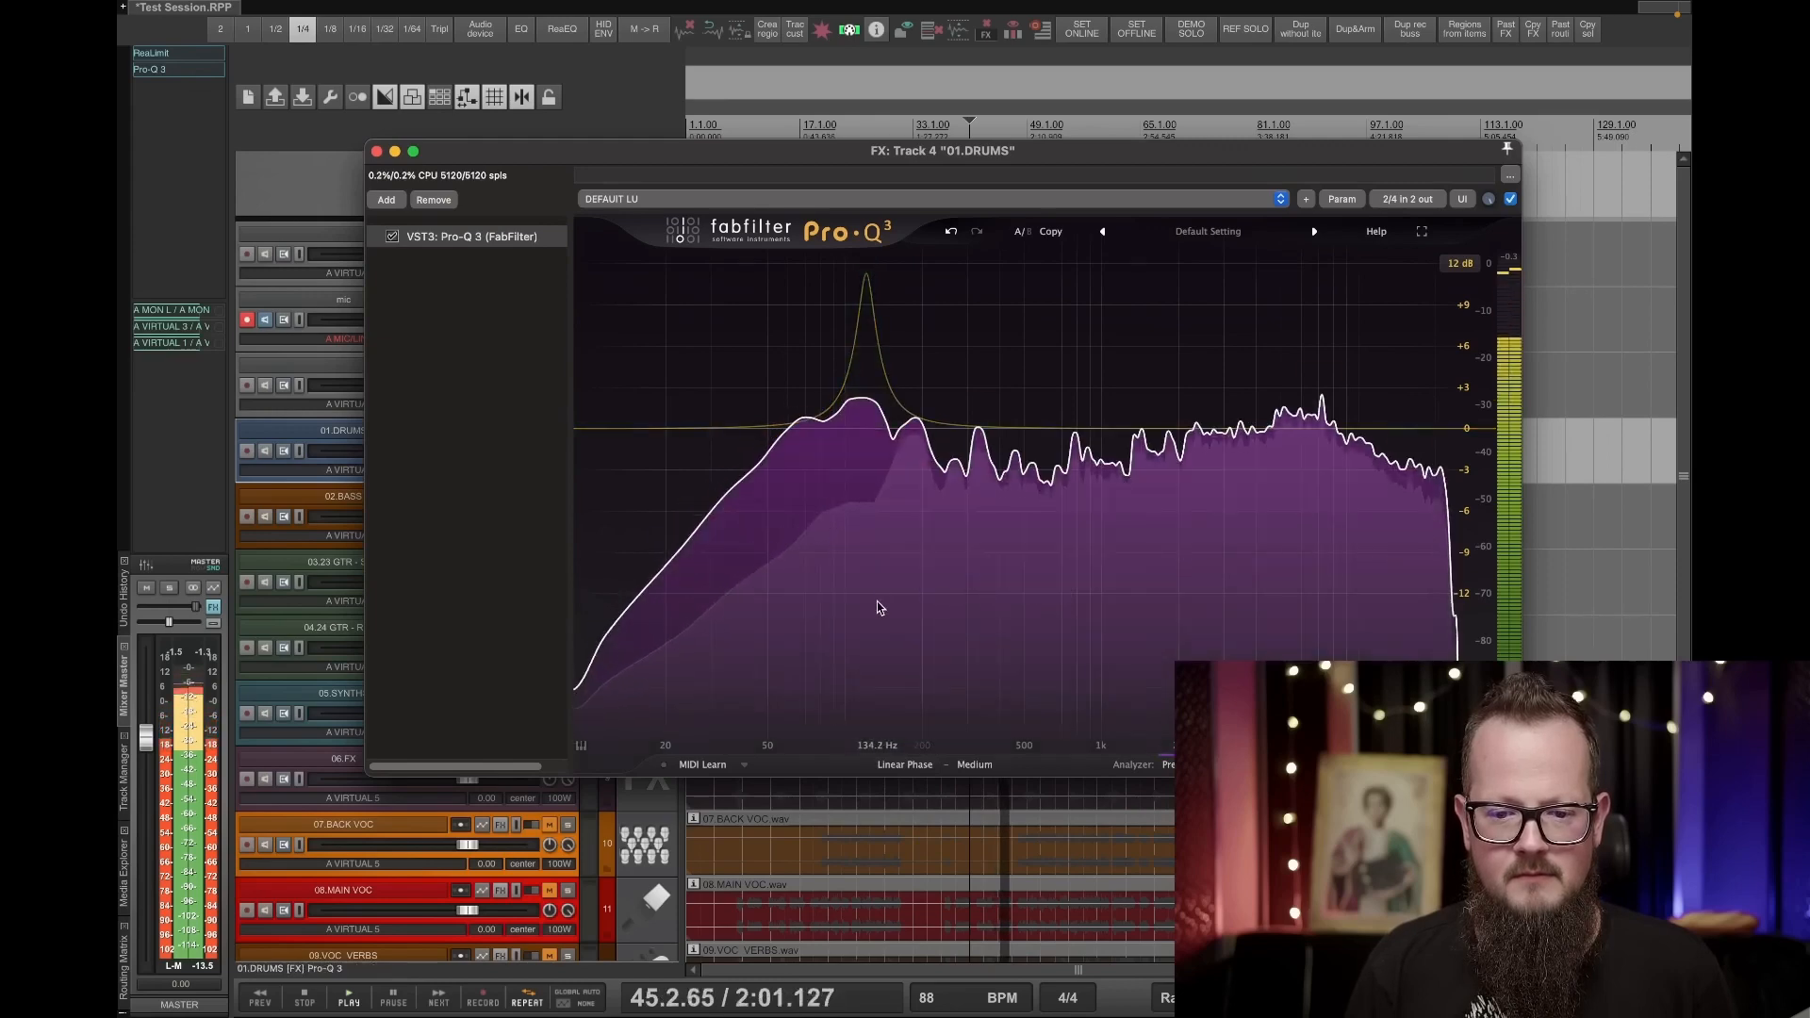
{"action": "left_click", "coordinate": [905, 765]}
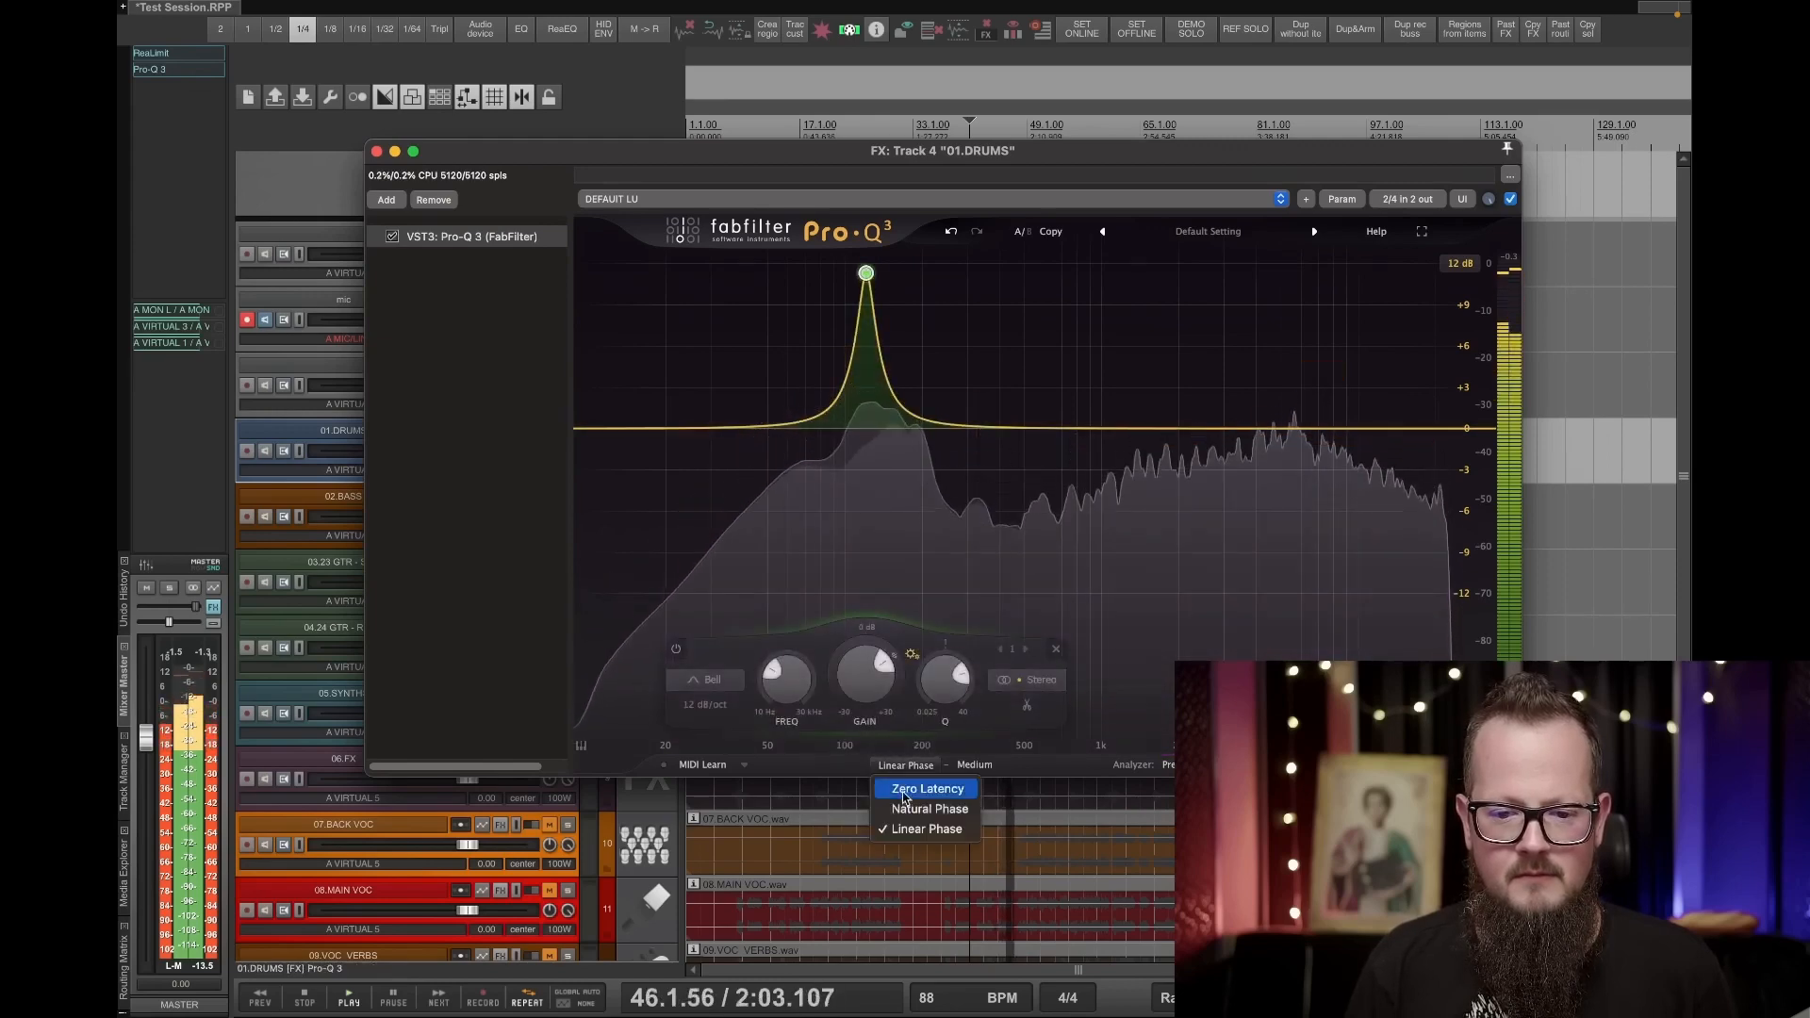
{"action": "left_click", "coordinate": [905, 789]}
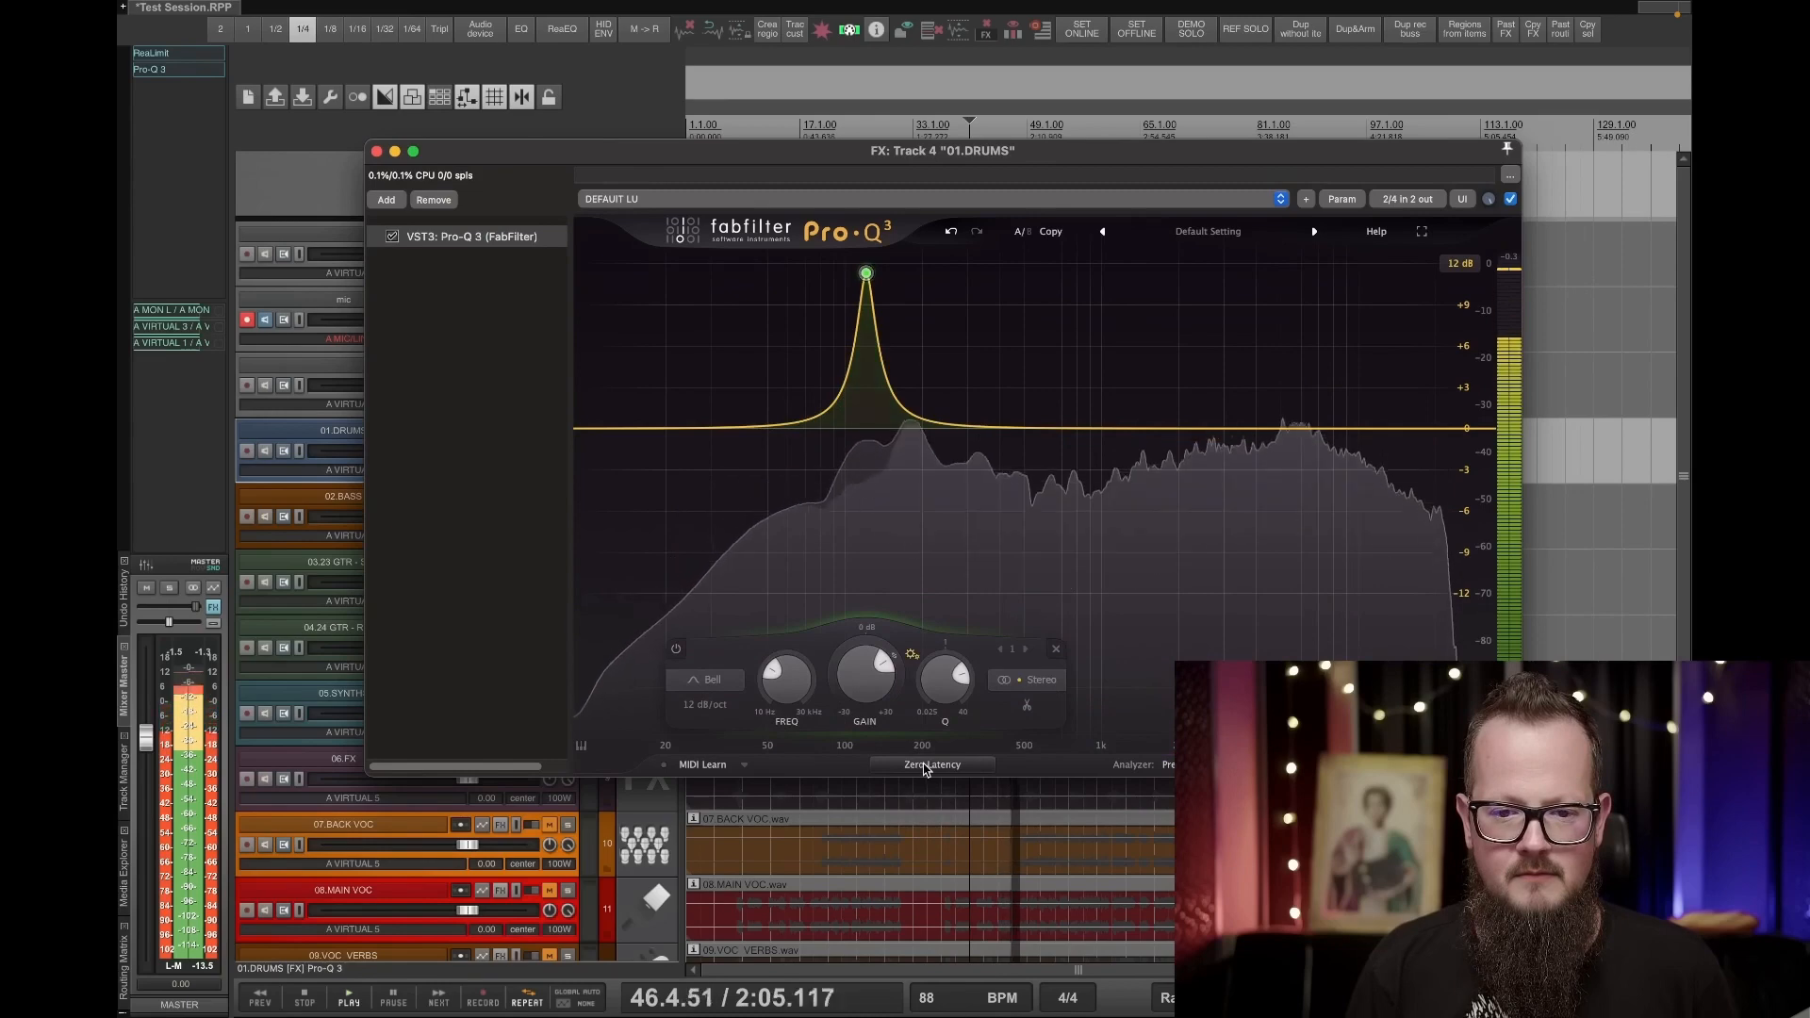
{"action": "left_click", "coordinate": [926, 765]}
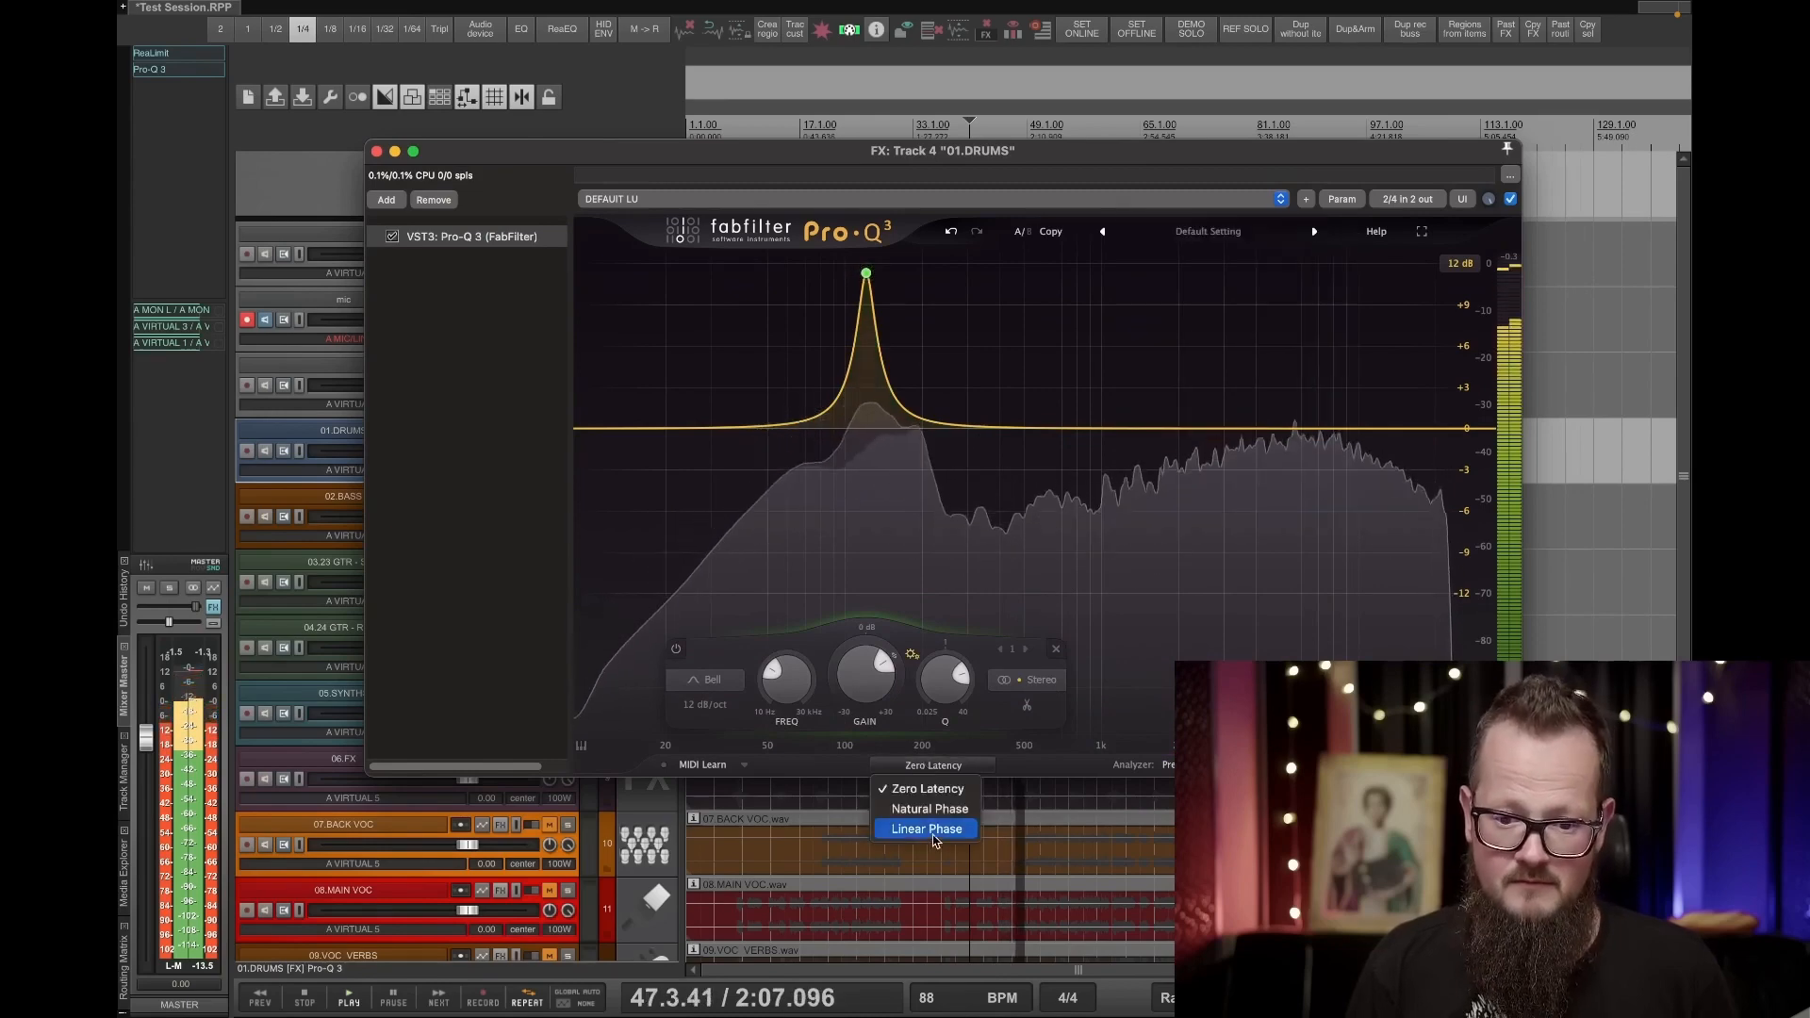
{"action": "left_click", "coordinate": [934, 833]}
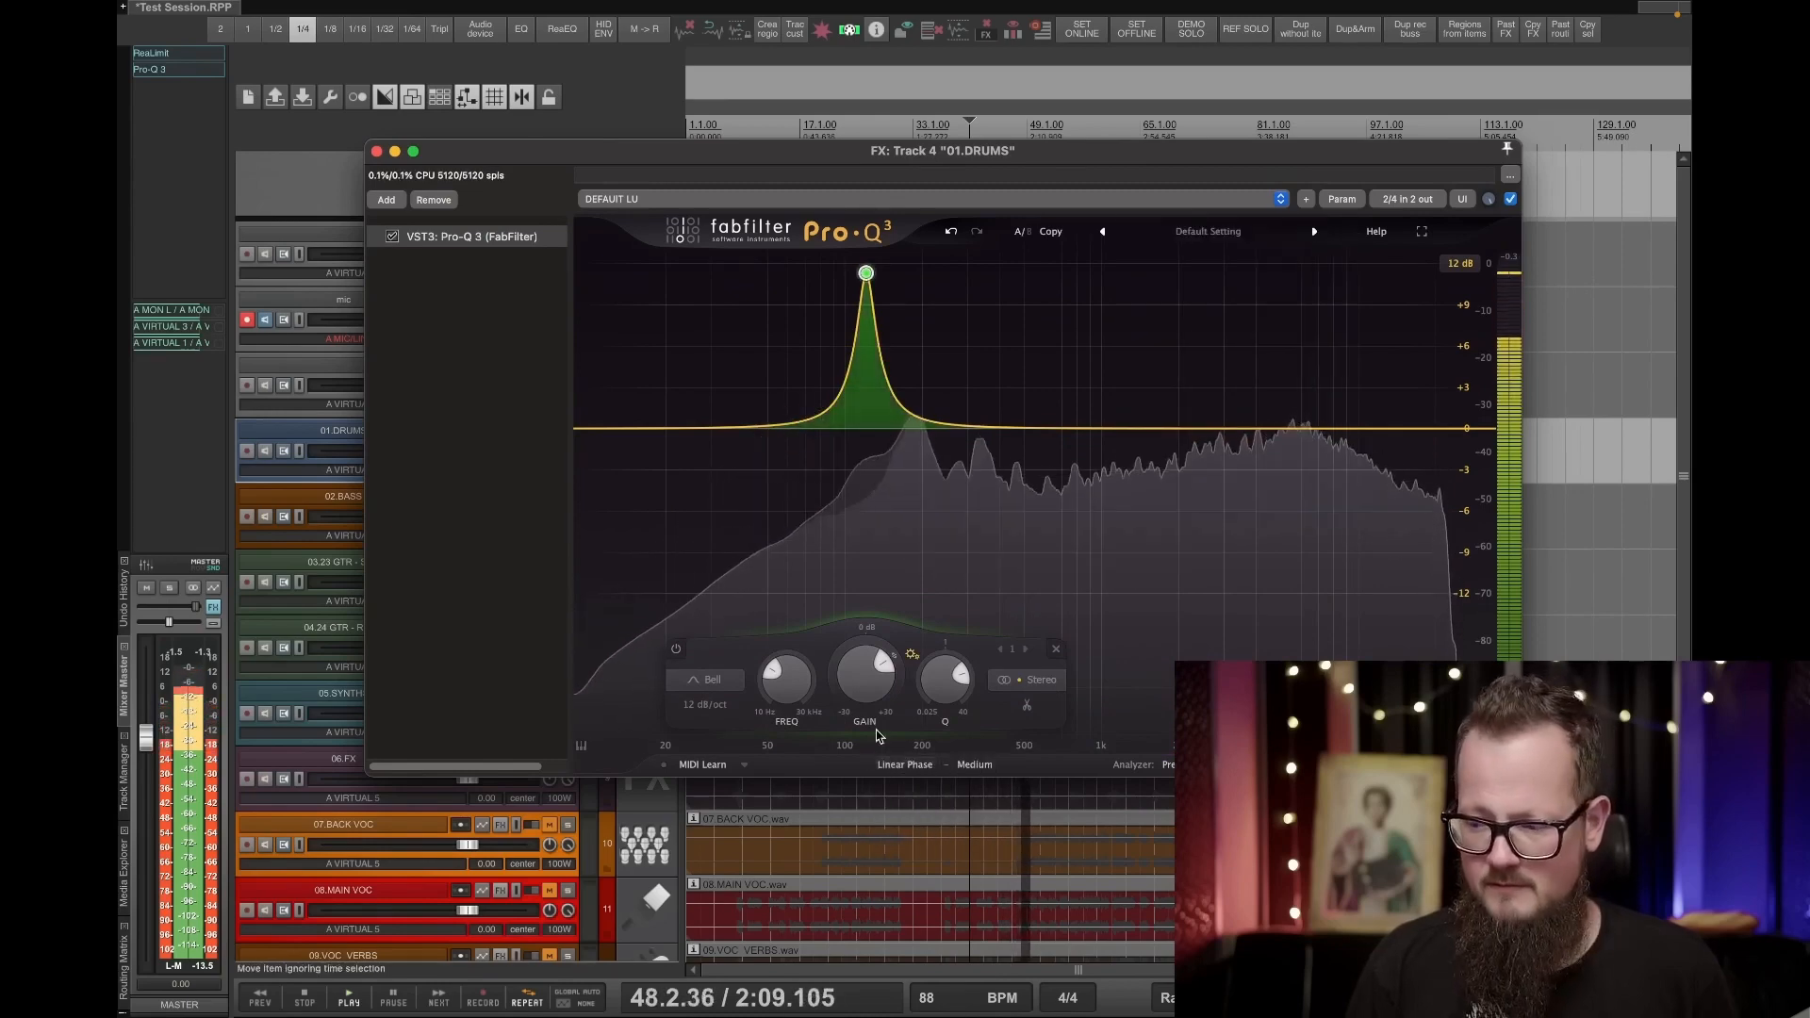
Raise the bell's gain to 30 dB and compare Zero Latency with Linear Phase during playback, ending on Linear Phase with playback stopped.
{"action": "left_click_drag", "start_coordinate": [852, 685], "coordinate": [852, 611]}
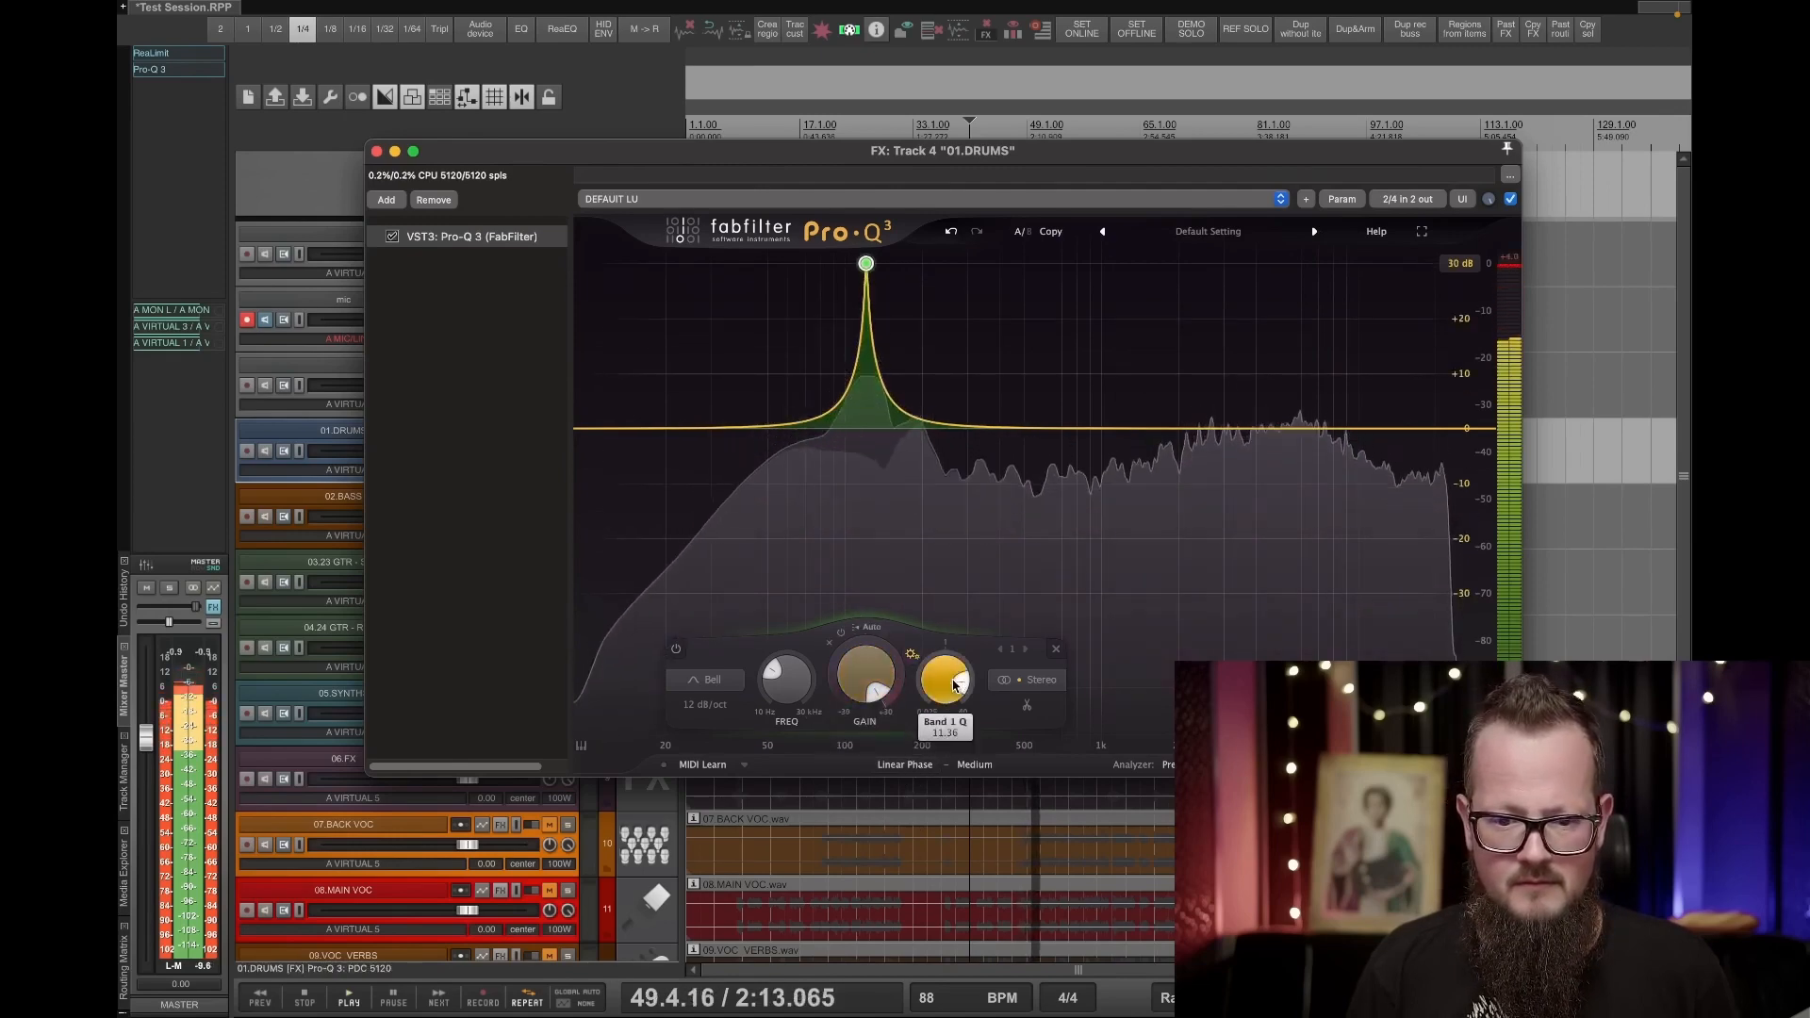
{"action": "left_click", "coordinate": [906, 766]}
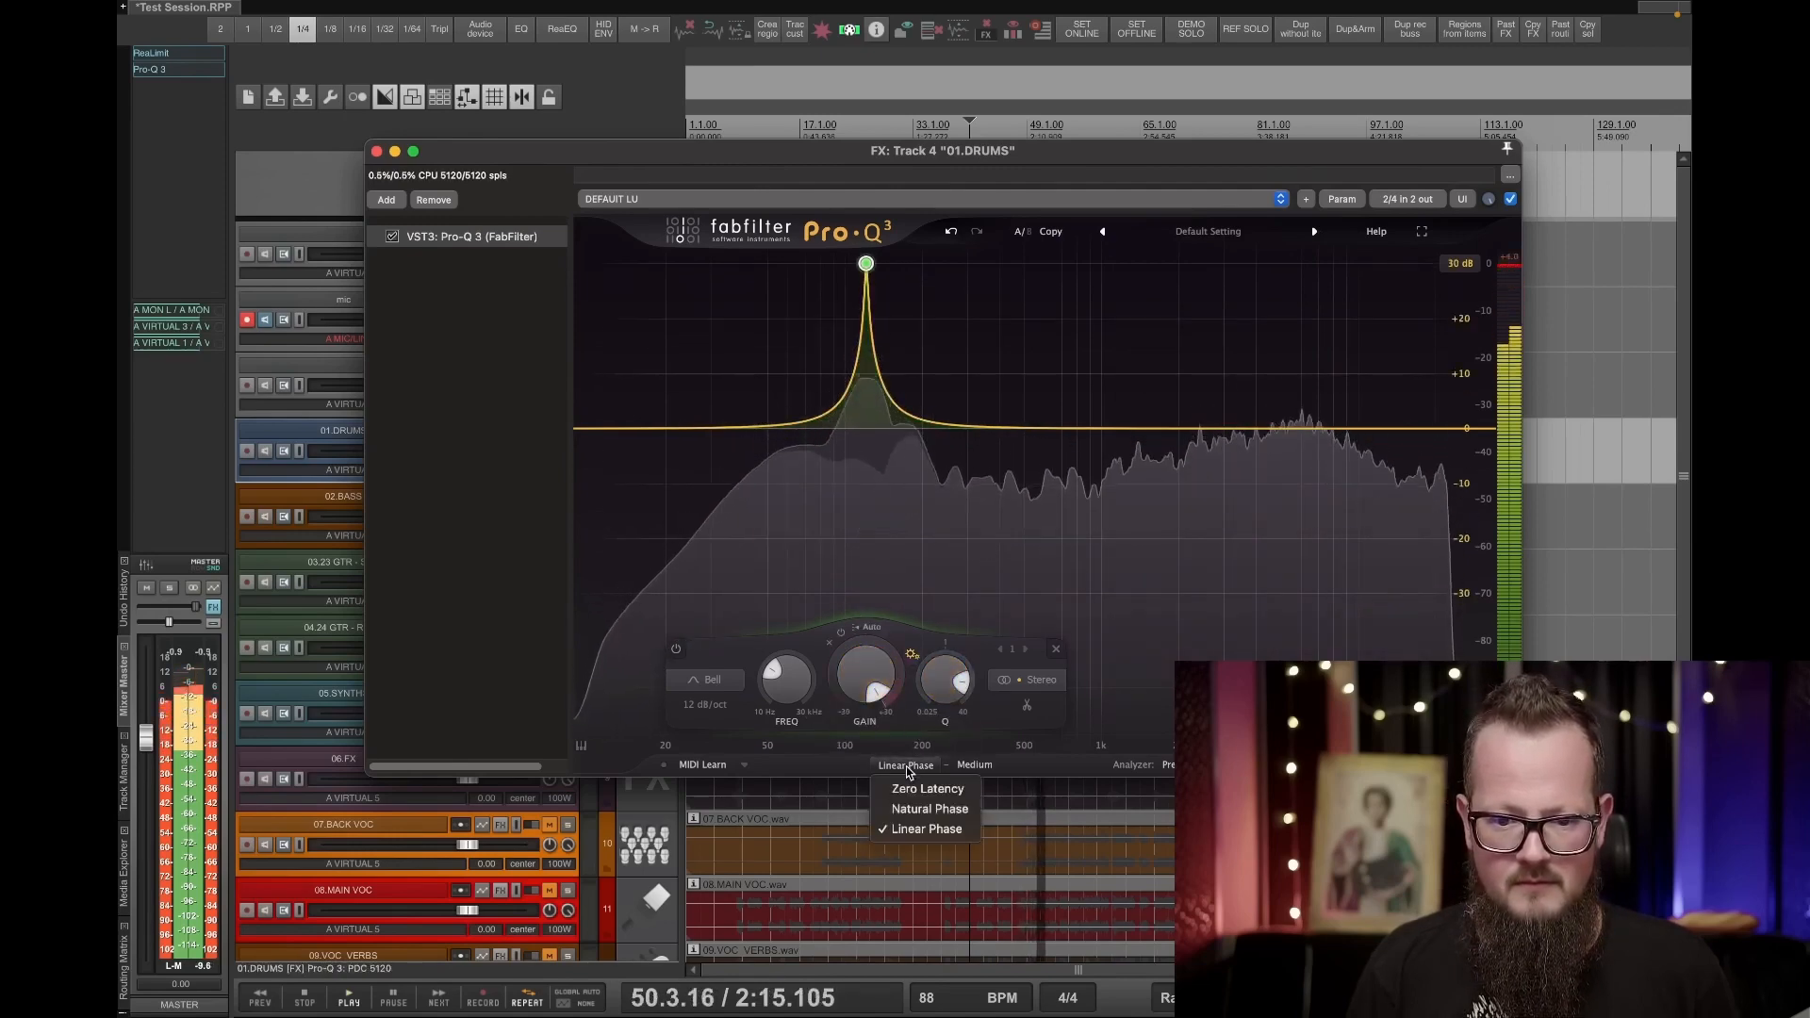
{"action": "left_click", "coordinate": [916, 788]}
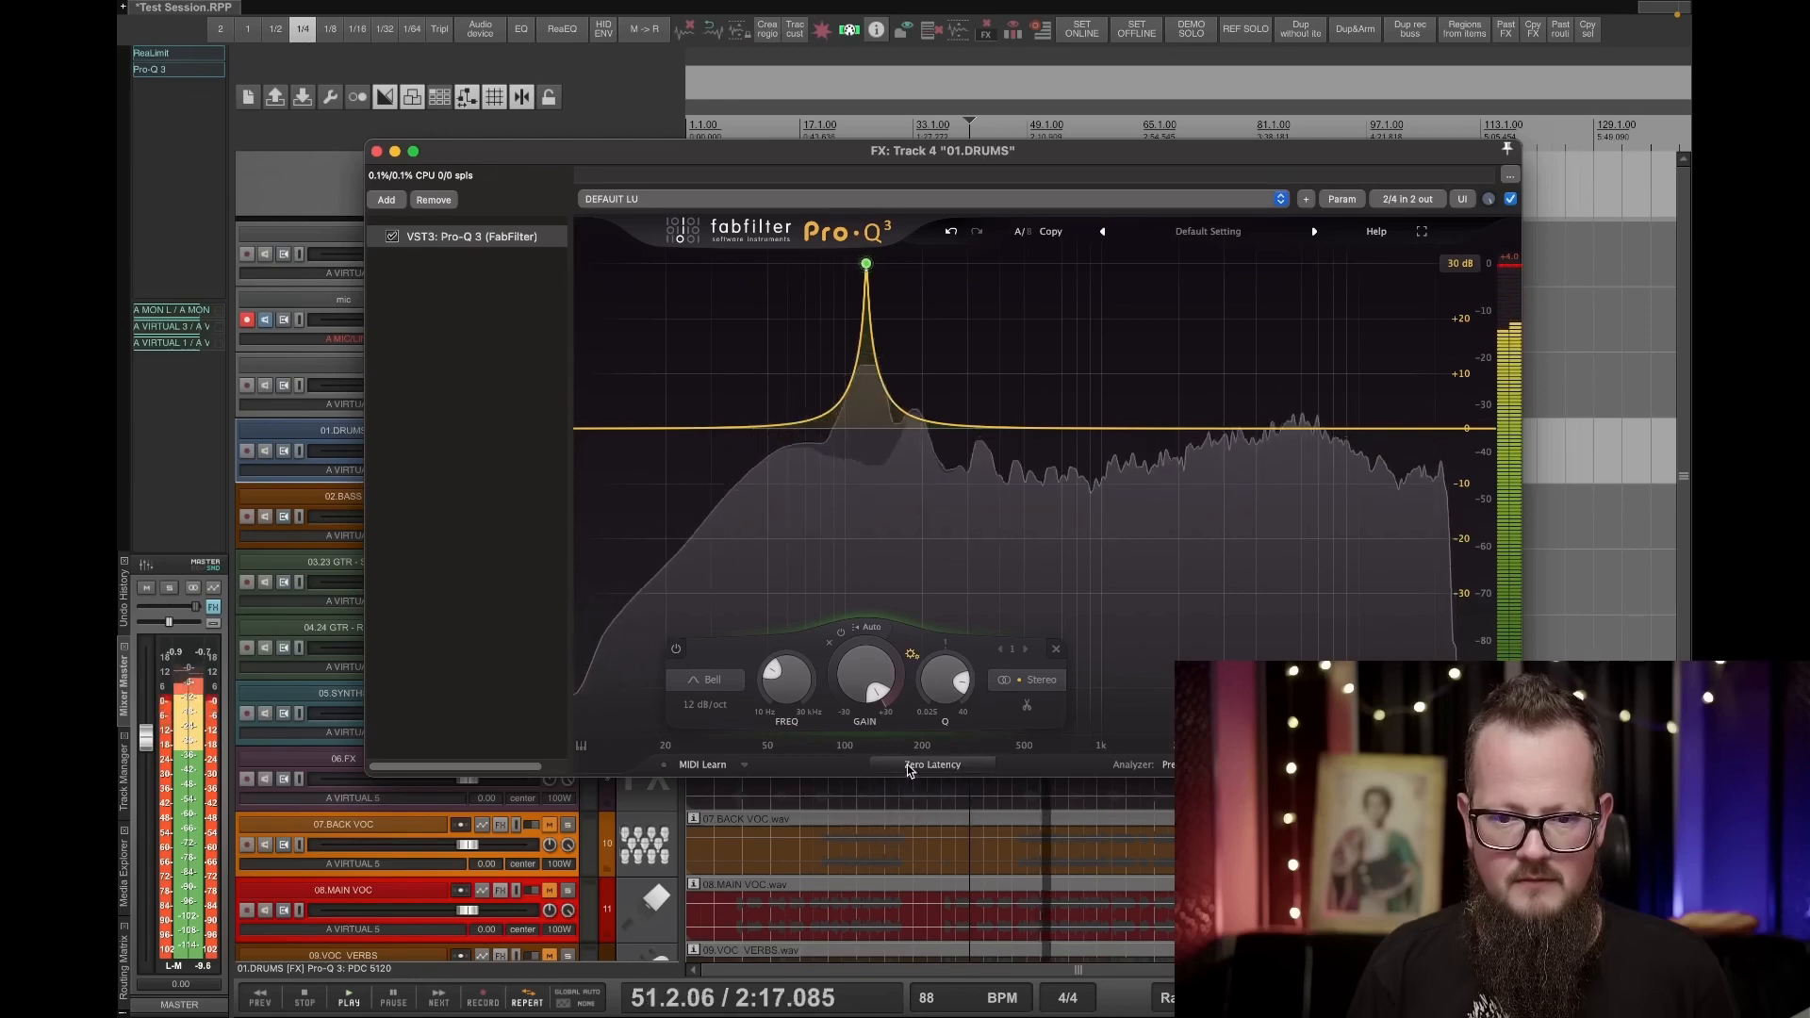
{"action": "left_click", "coordinate": [909, 767]}
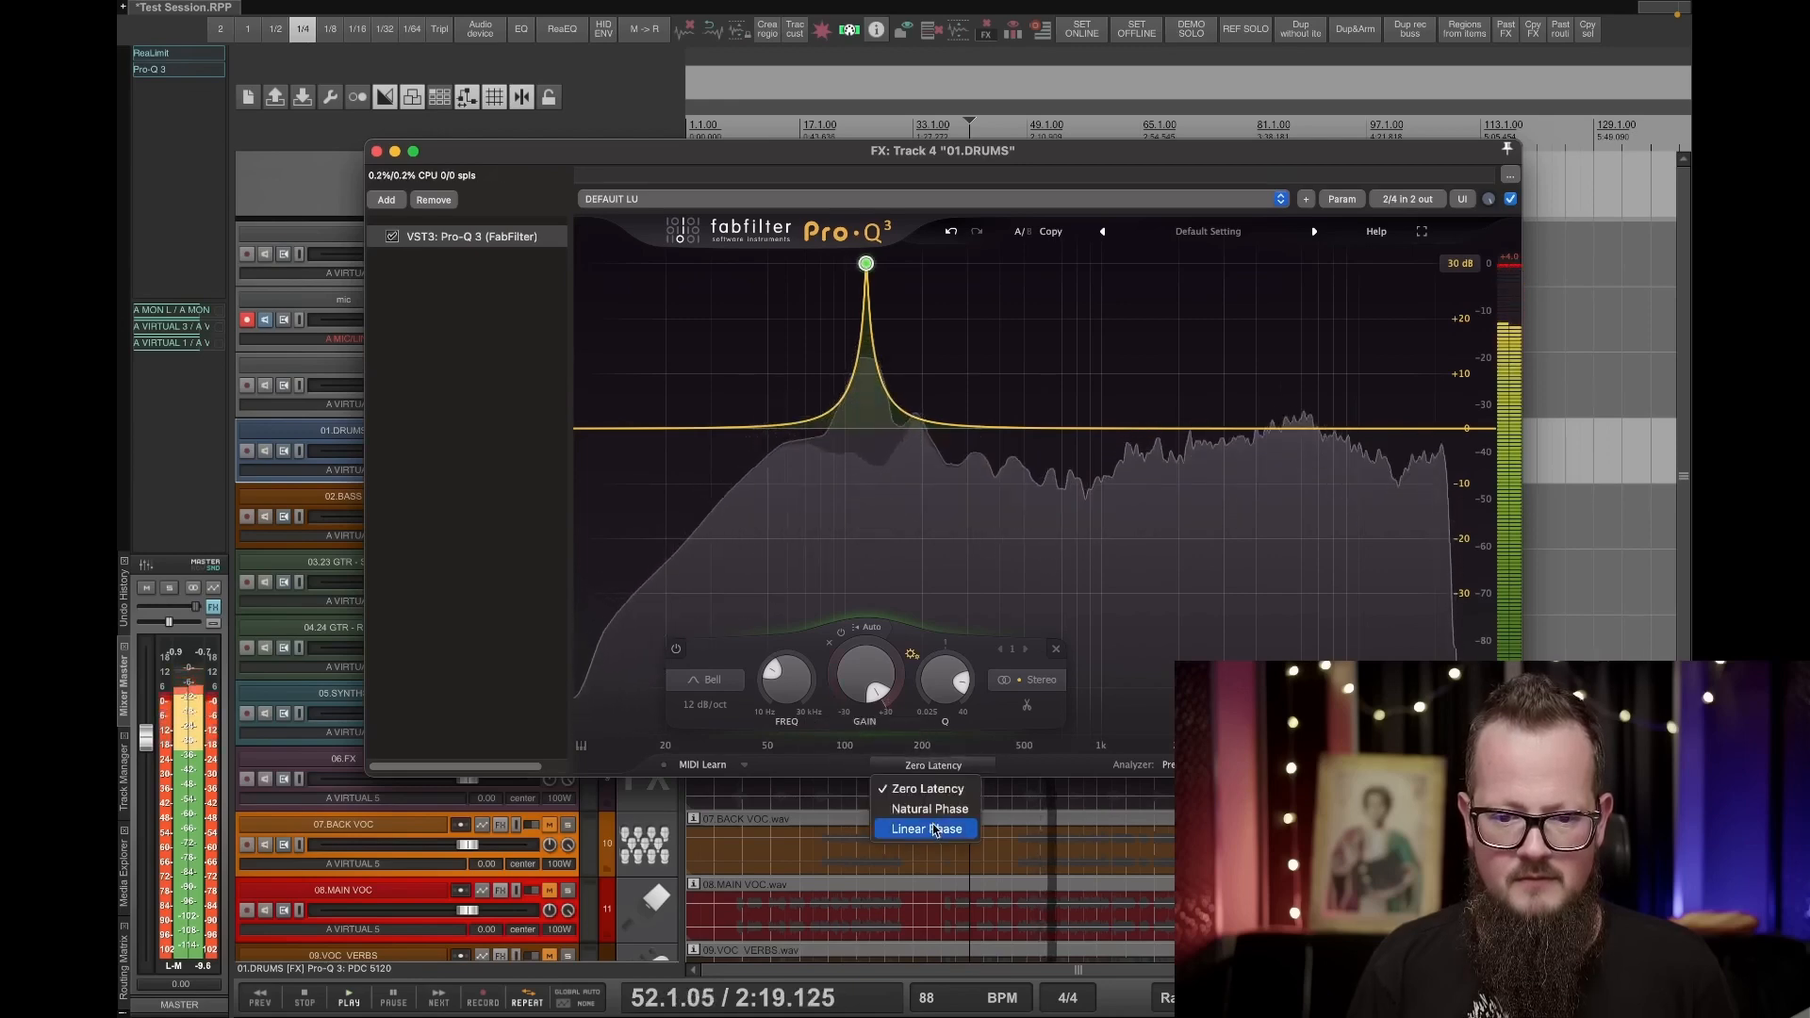
{"action": "left_click", "coordinate": [927, 829]}
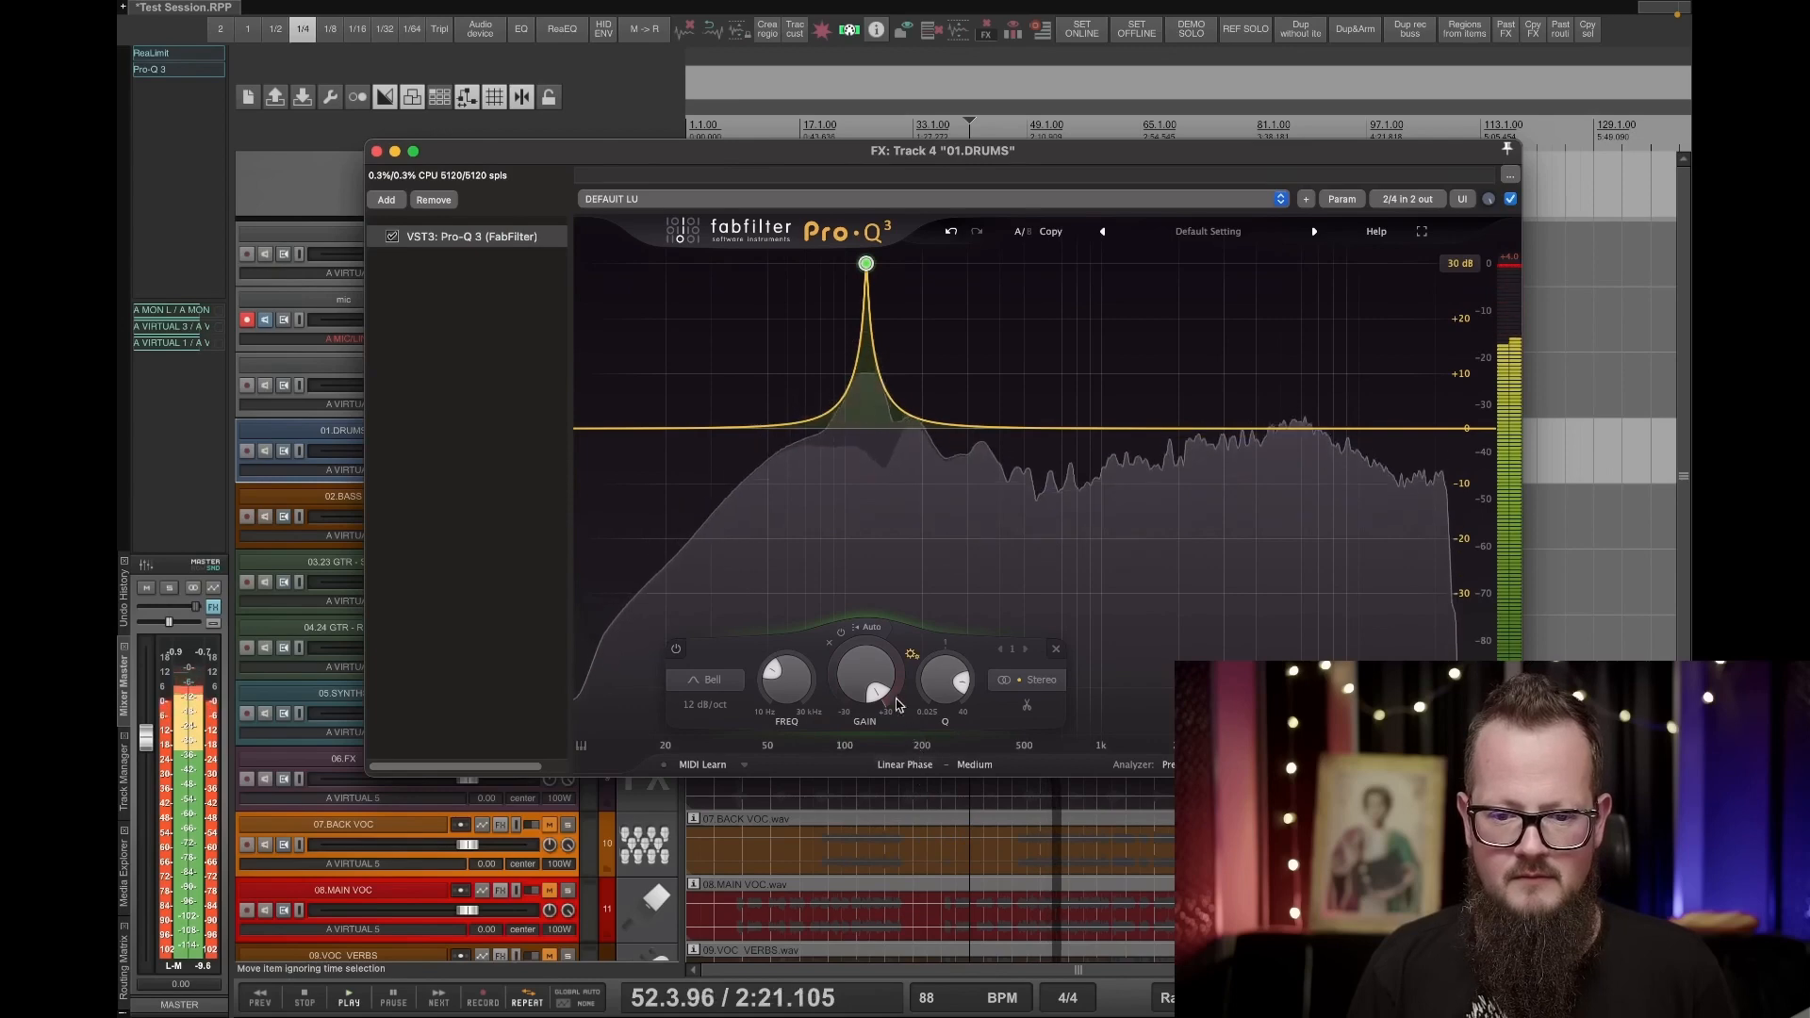
{"action": "key", "text": "space"}
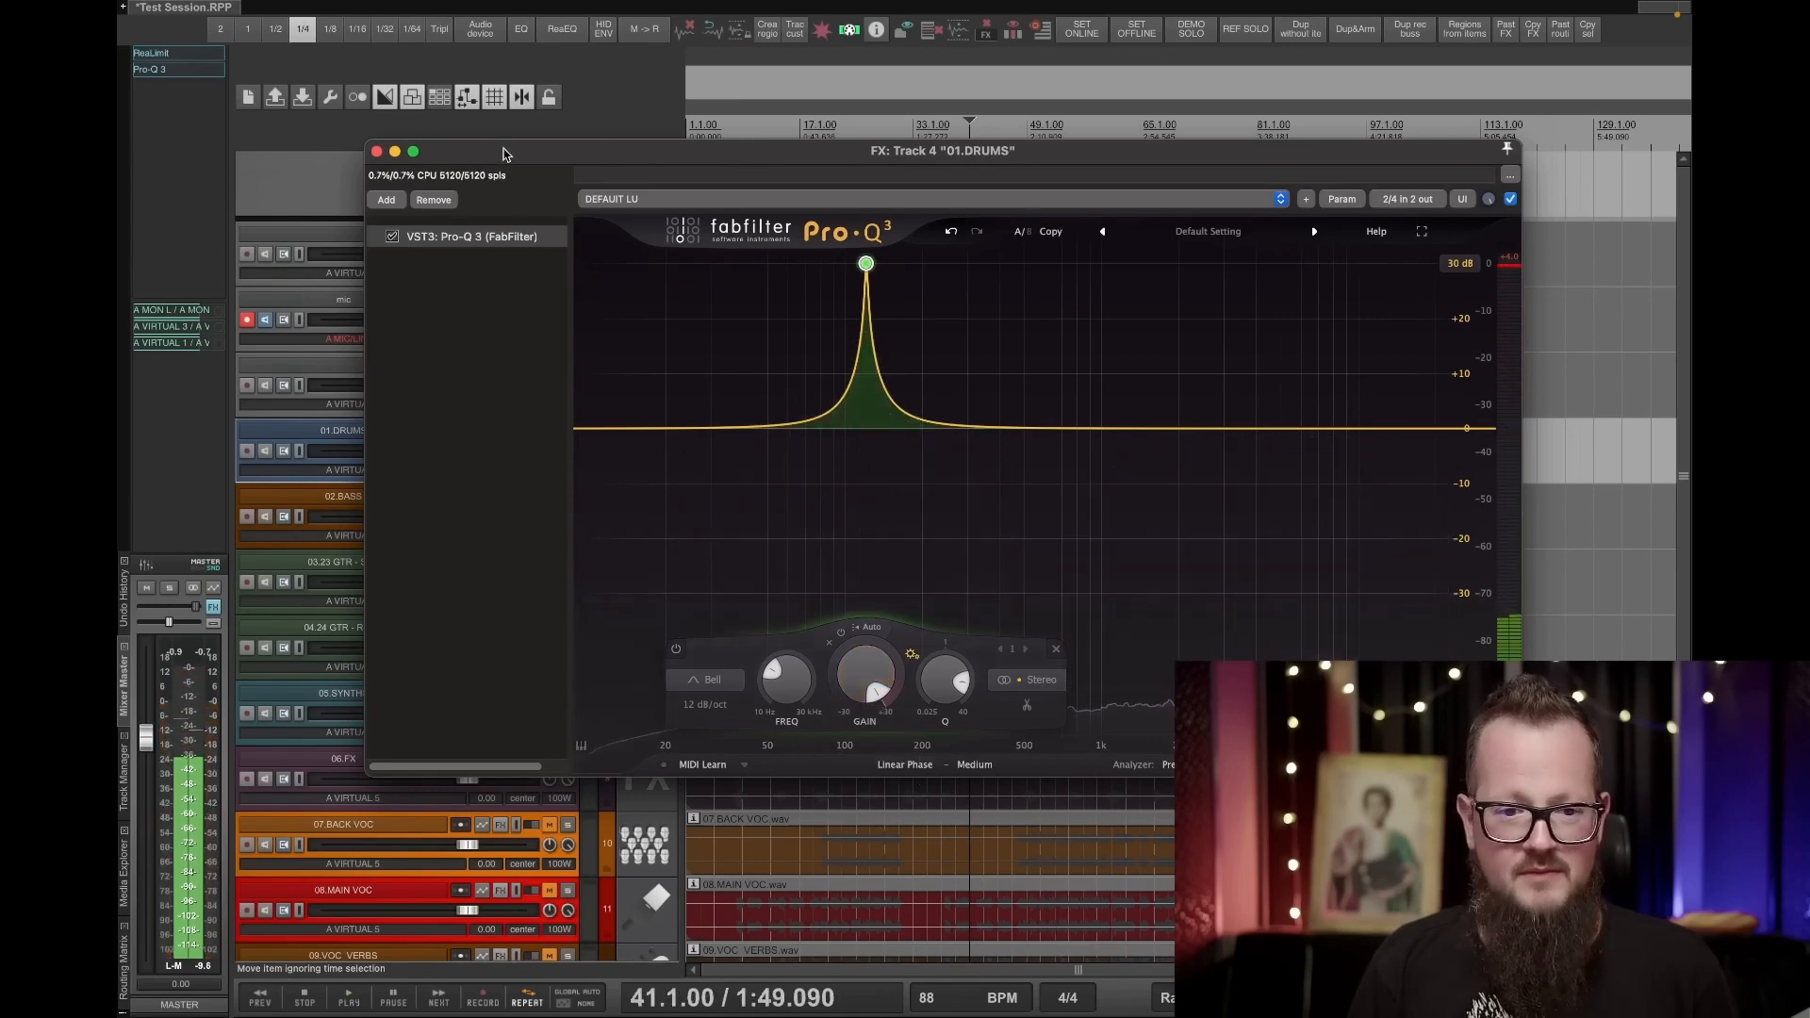
Move the Pro-Q 3 window aside and reduce the bell to about 2.45 dB near 57 Hz.
{"action": "left_click_drag", "start_coordinate": [506, 153], "coordinate": [738, 151]}
{"action": "left_click", "coordinate": [577, 426]}
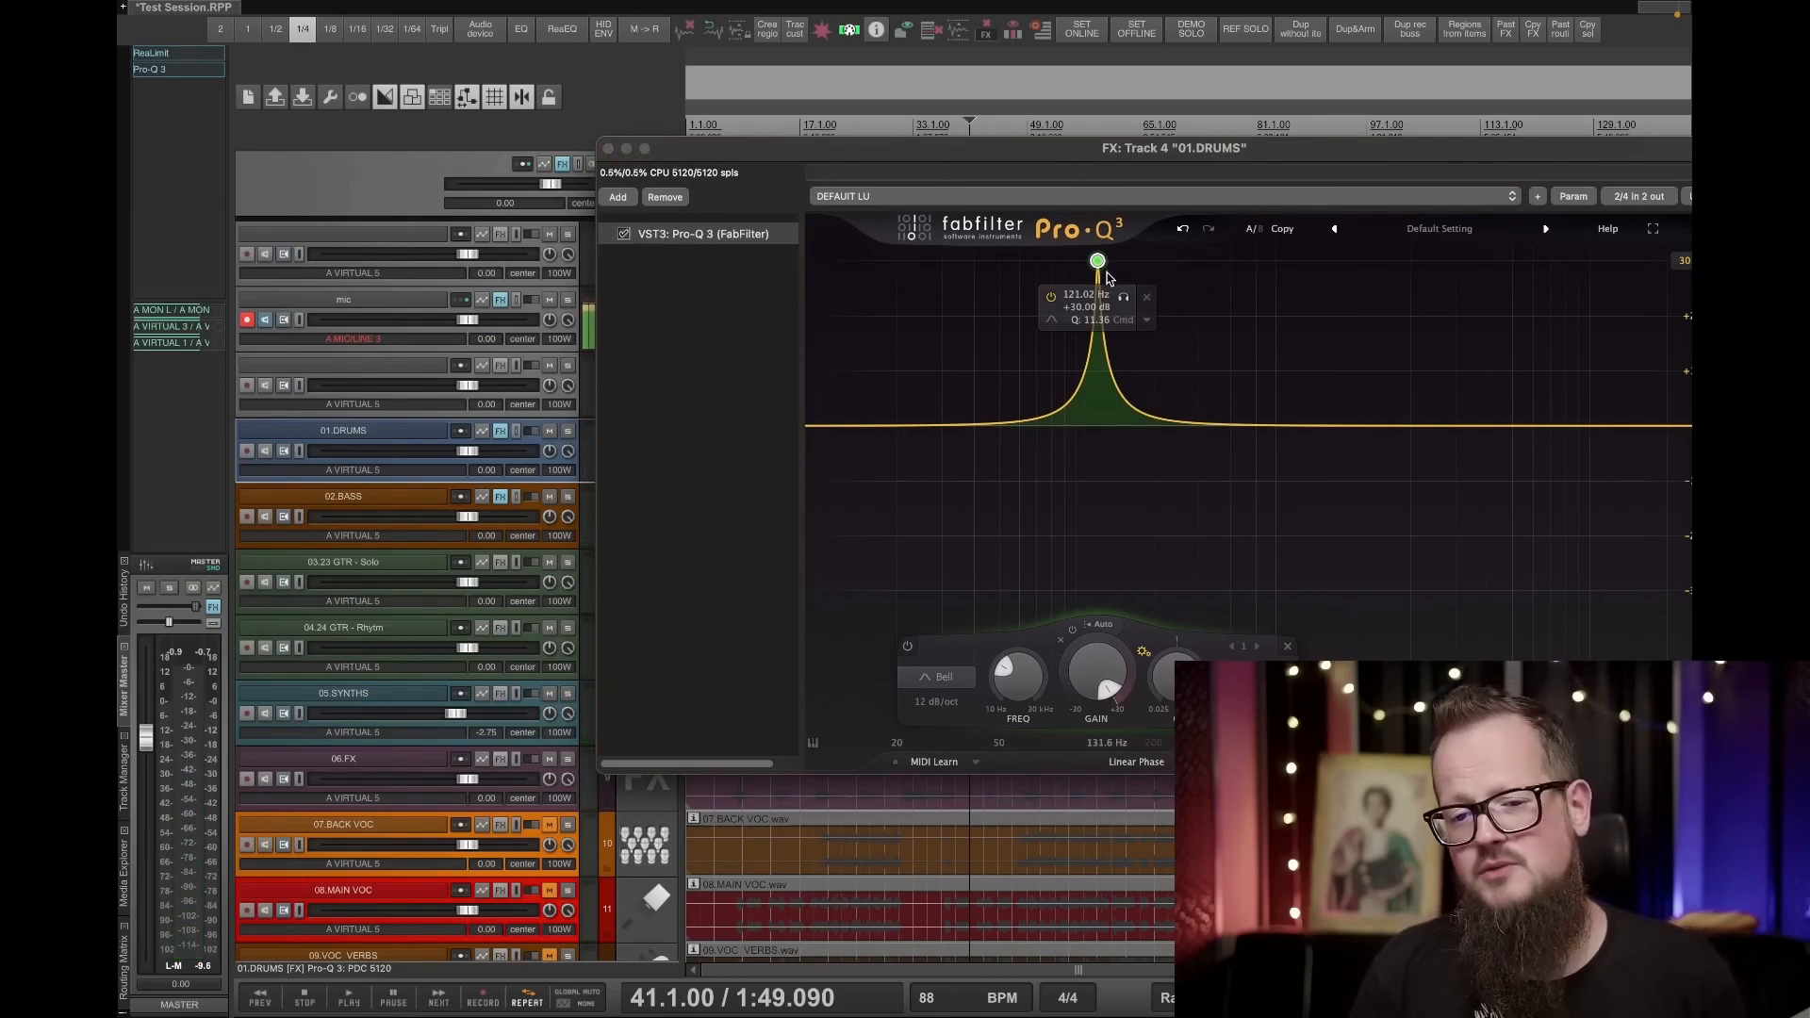
{"action": "left_click_drag", "start_coordinate": [1109, 277], "coordinate": [1014, 415]}
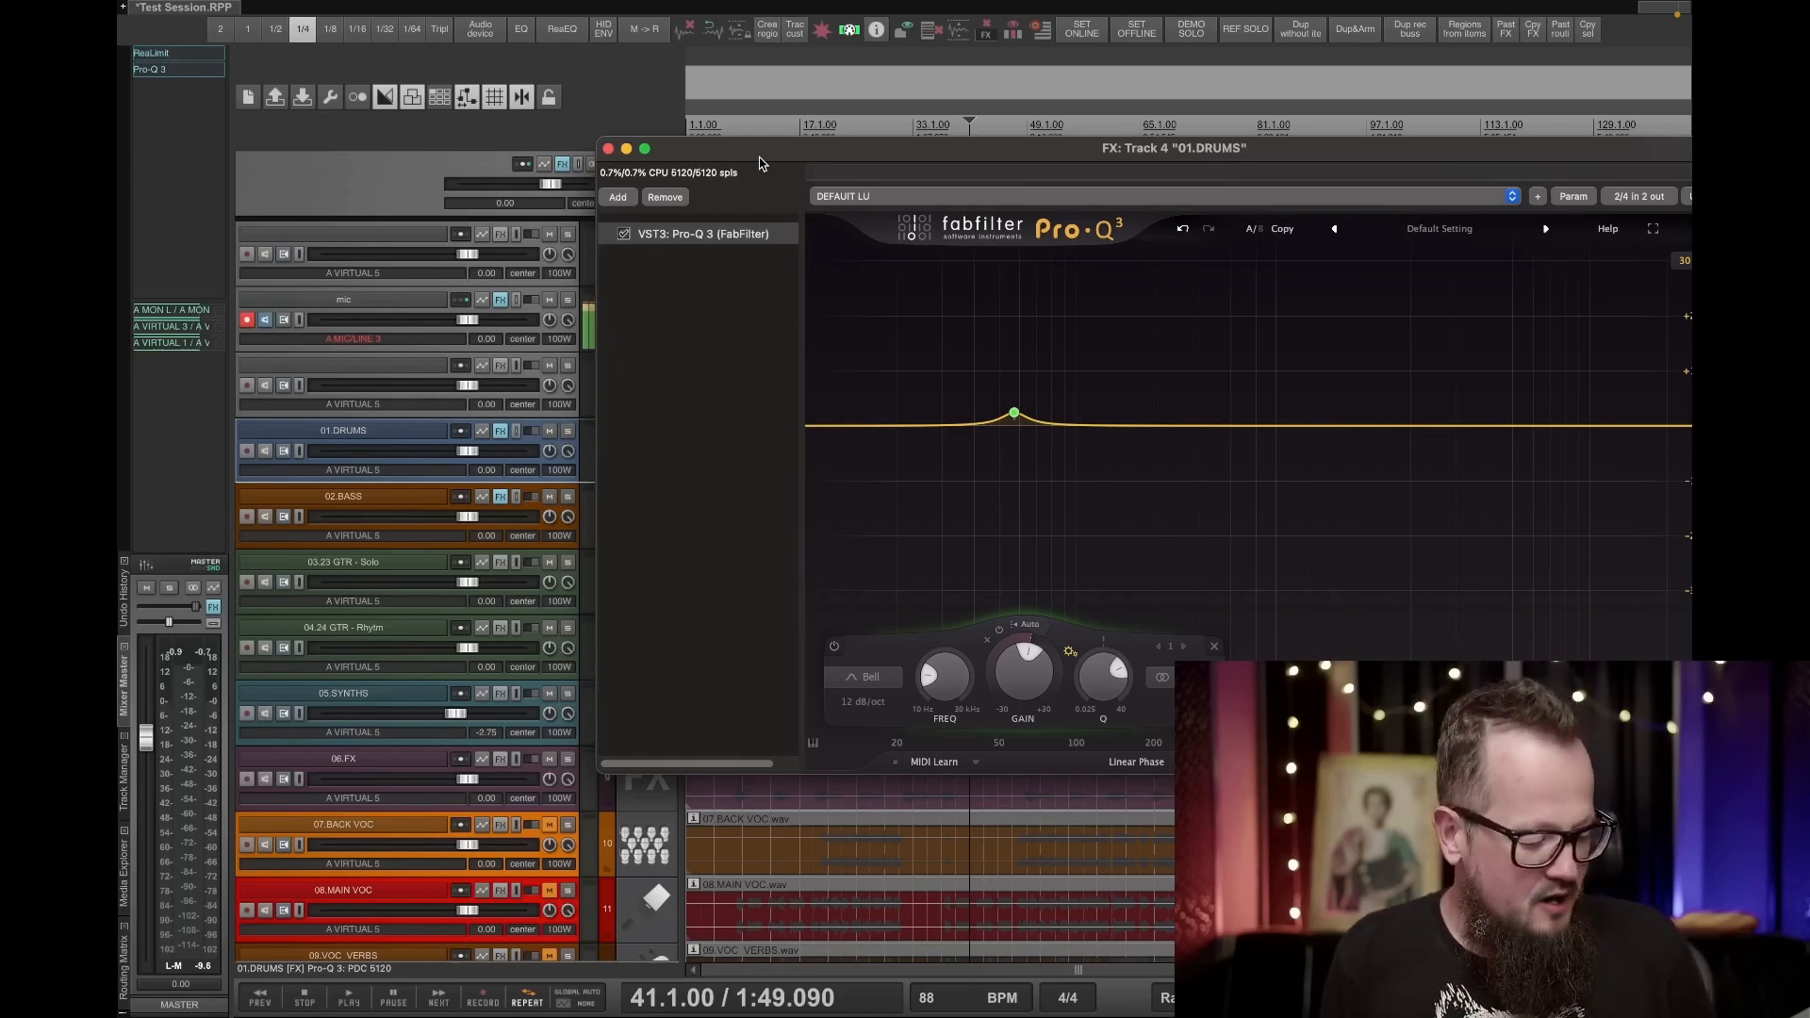
{"action": "left_click_drag", "start_coordinate": [797, 155], "coordinate": [701, 656]}
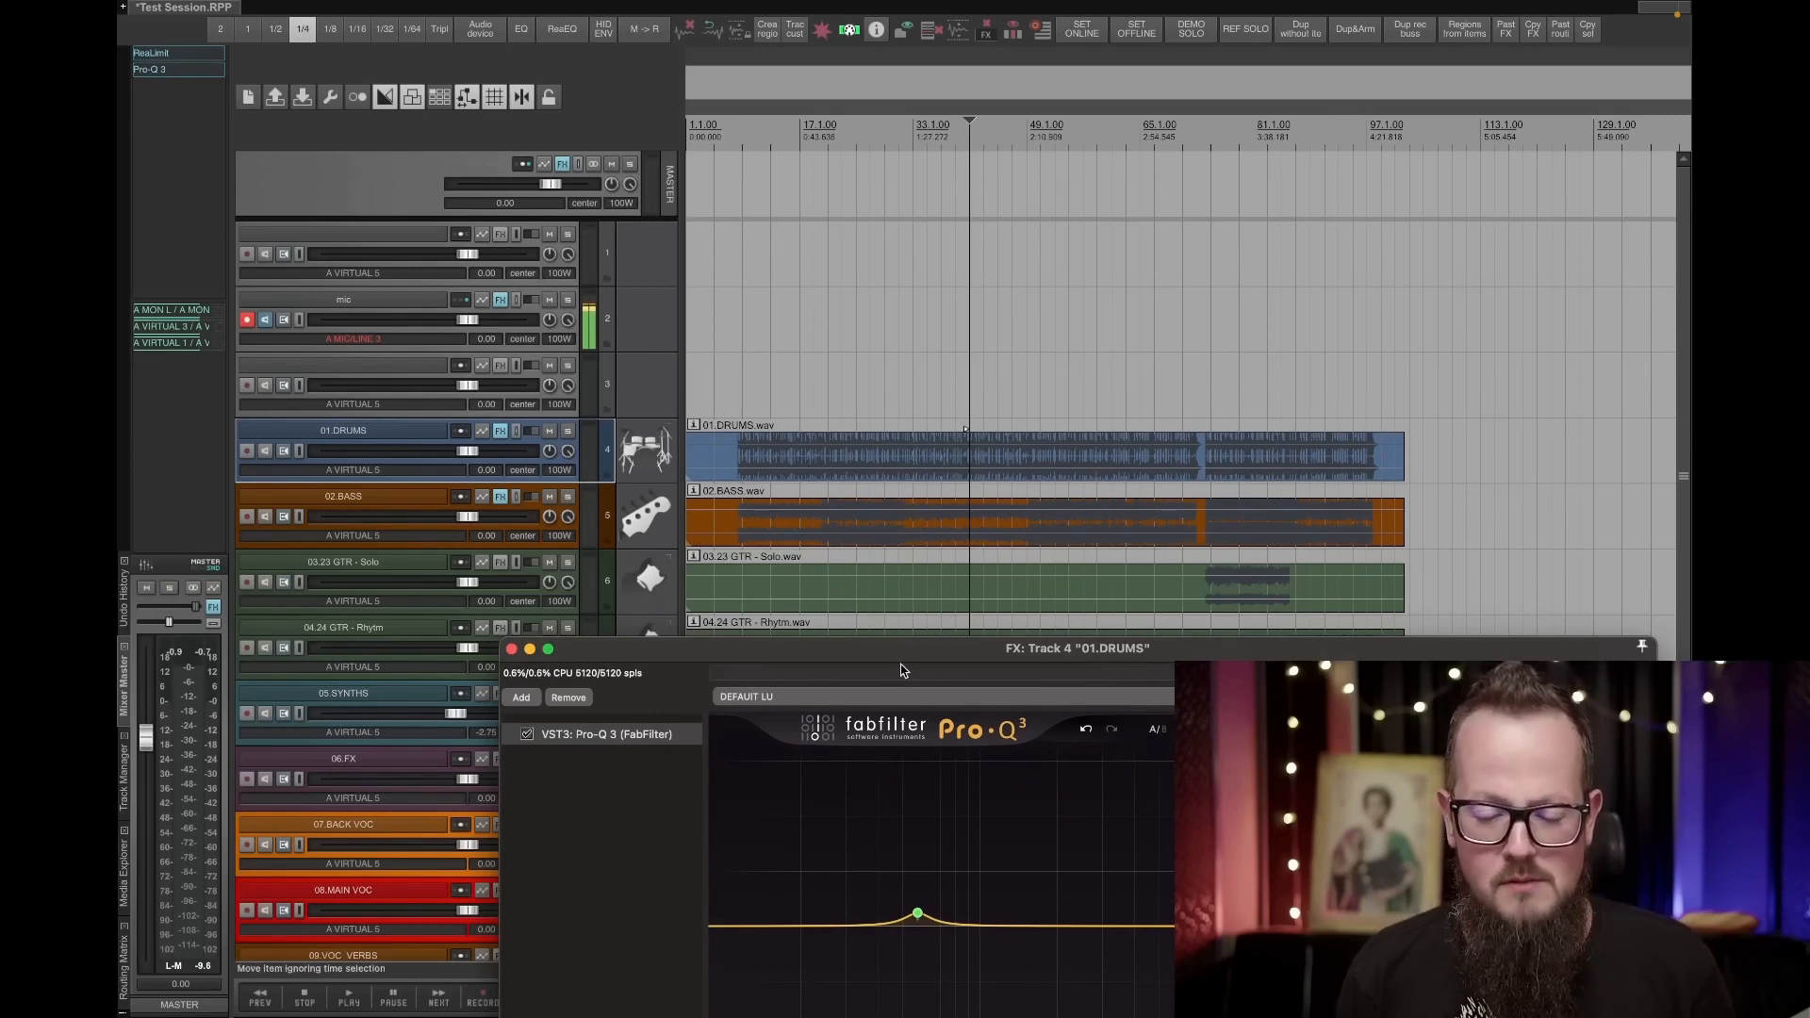
{"action": "left_click_drag", "start_coordinate": [902, 657], "coordinate": [868, 477]}
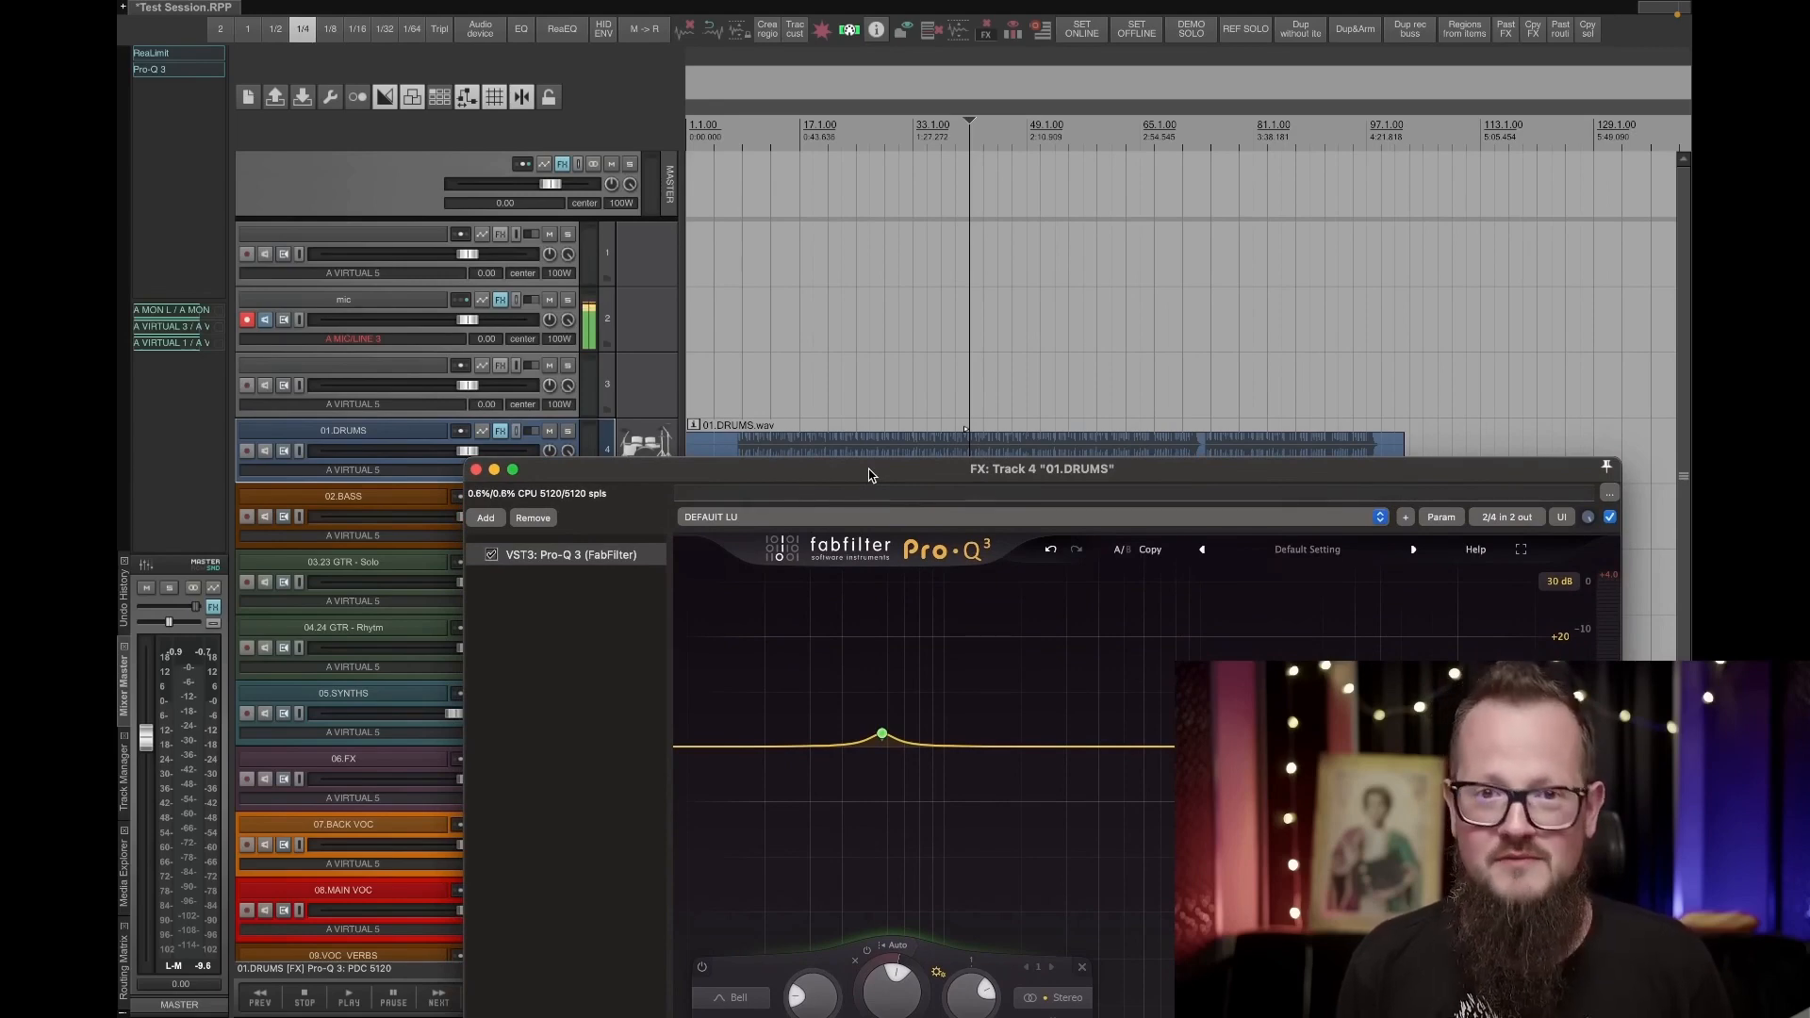
{"action": "left_click_drag", "start_coordinate": [869, 475], "coordinate": [726, 502]}
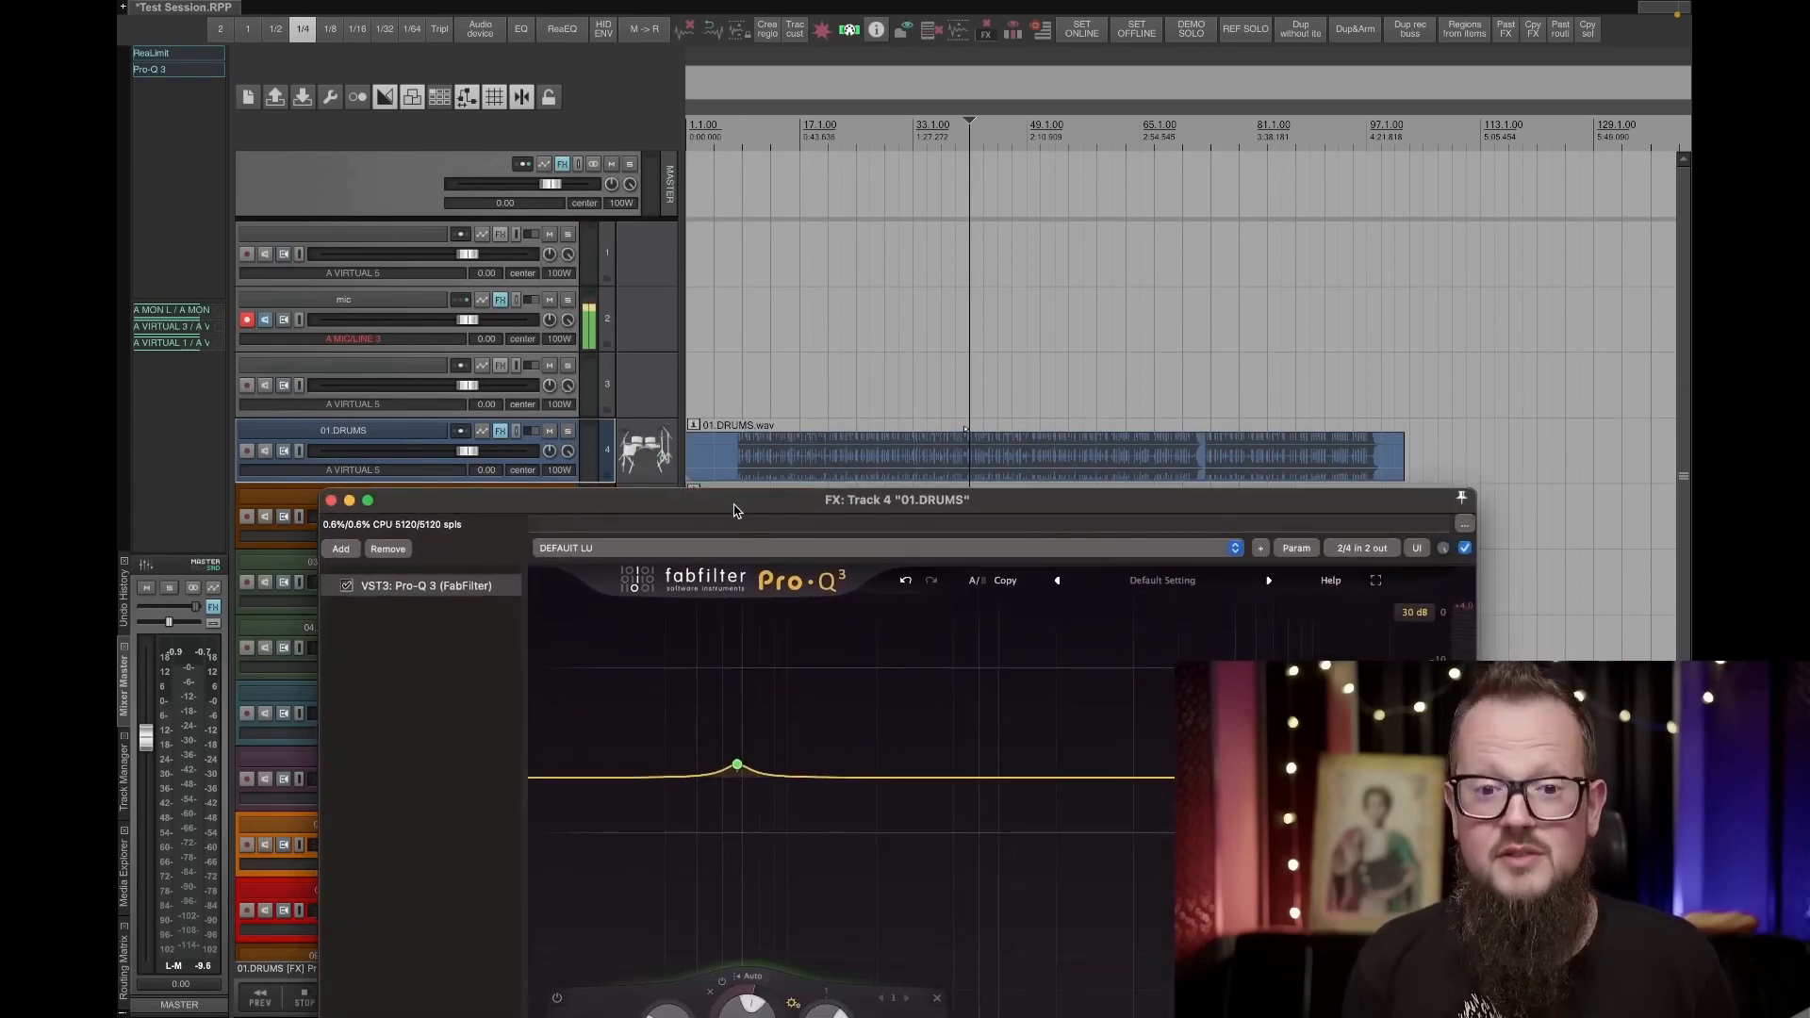
{"action": "left_click_drag", "start_coordinate": [773, 495], "coordinate": [757, 182]}
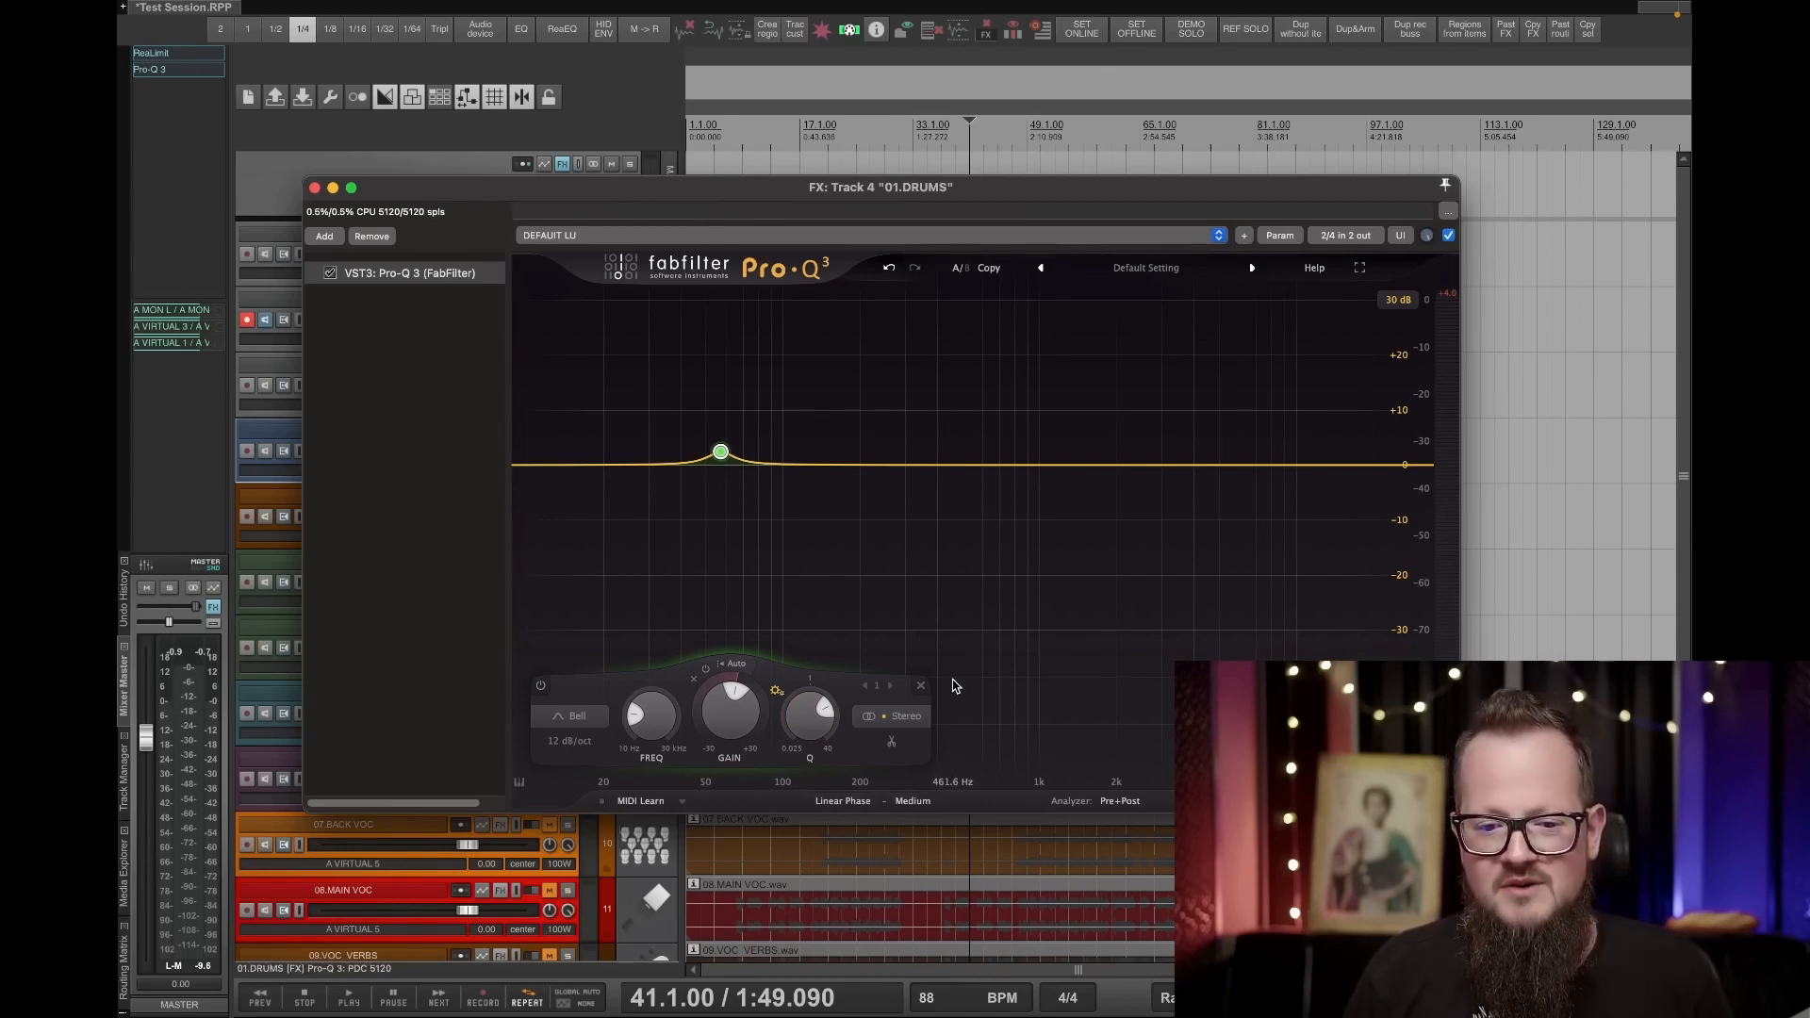
{"action": "mouse_move", "coordinate": [722, 456]}
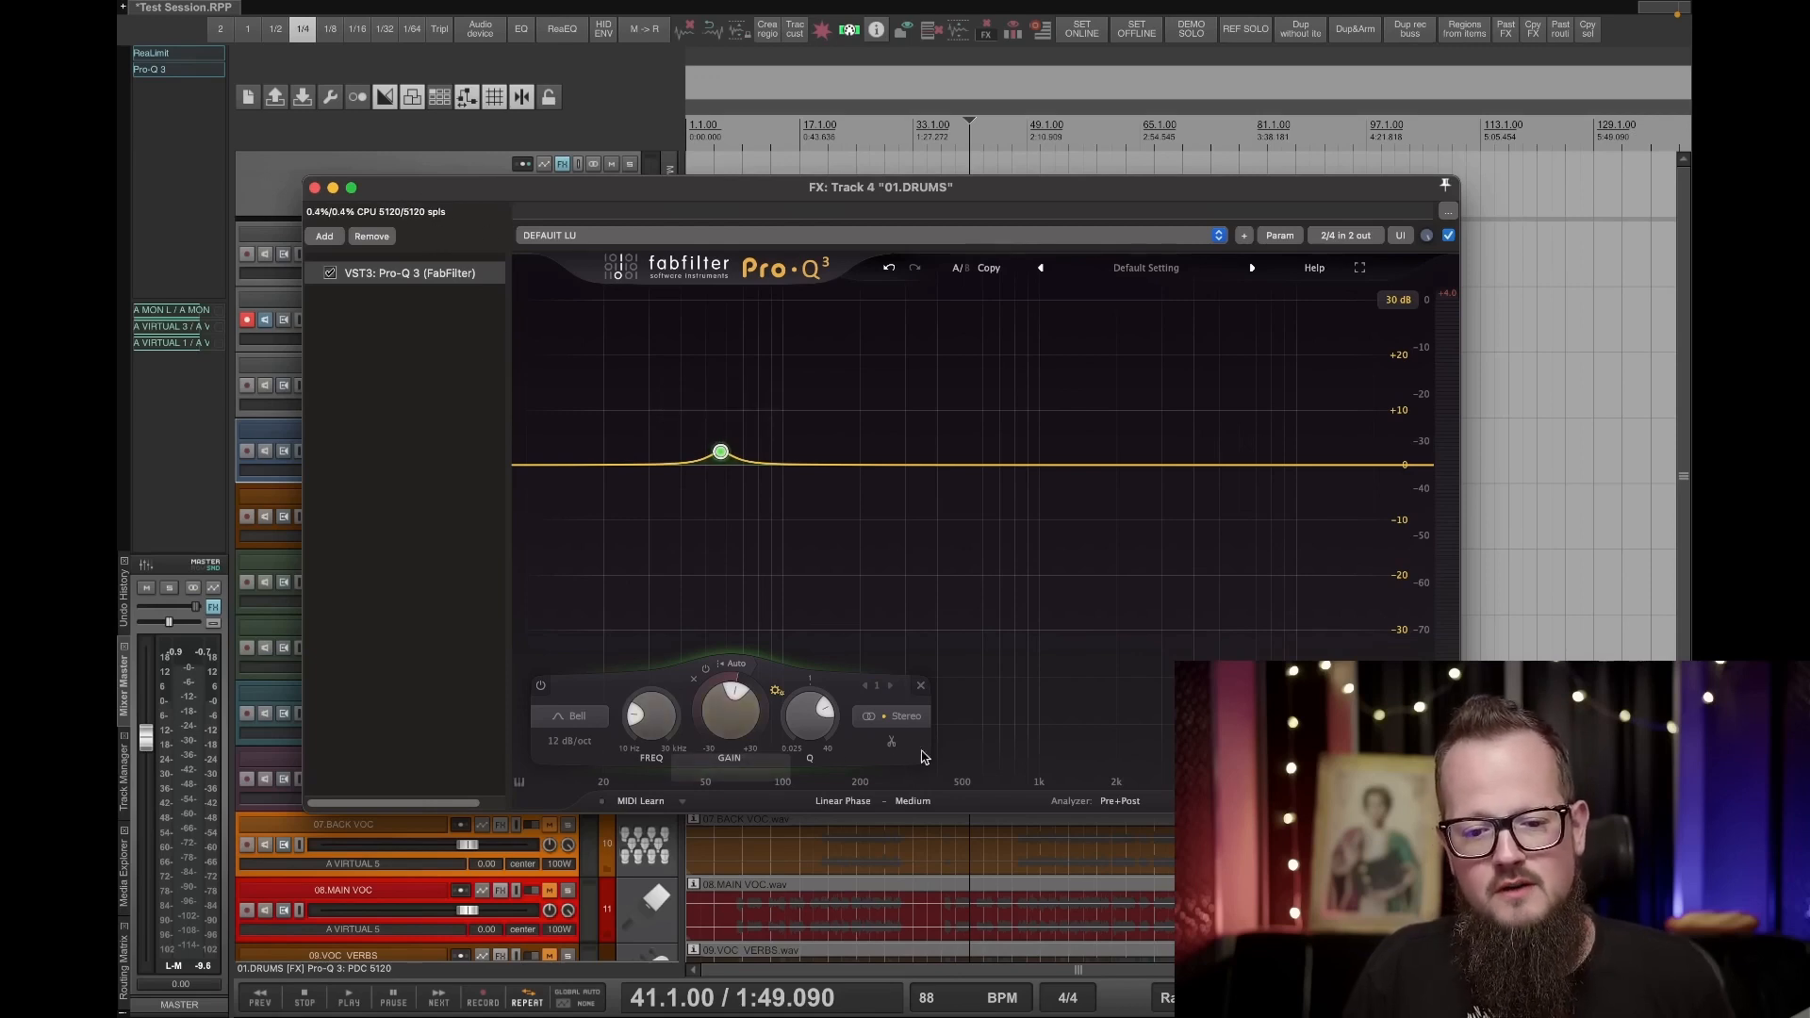
Switch the processing mode to Zero Latency and back to Linear Phase to compare the plug-in latency.
{"action": "left_click", "coordinate": [842, 800]}
{"action": "left_click", "coordinate": [852, 828]}
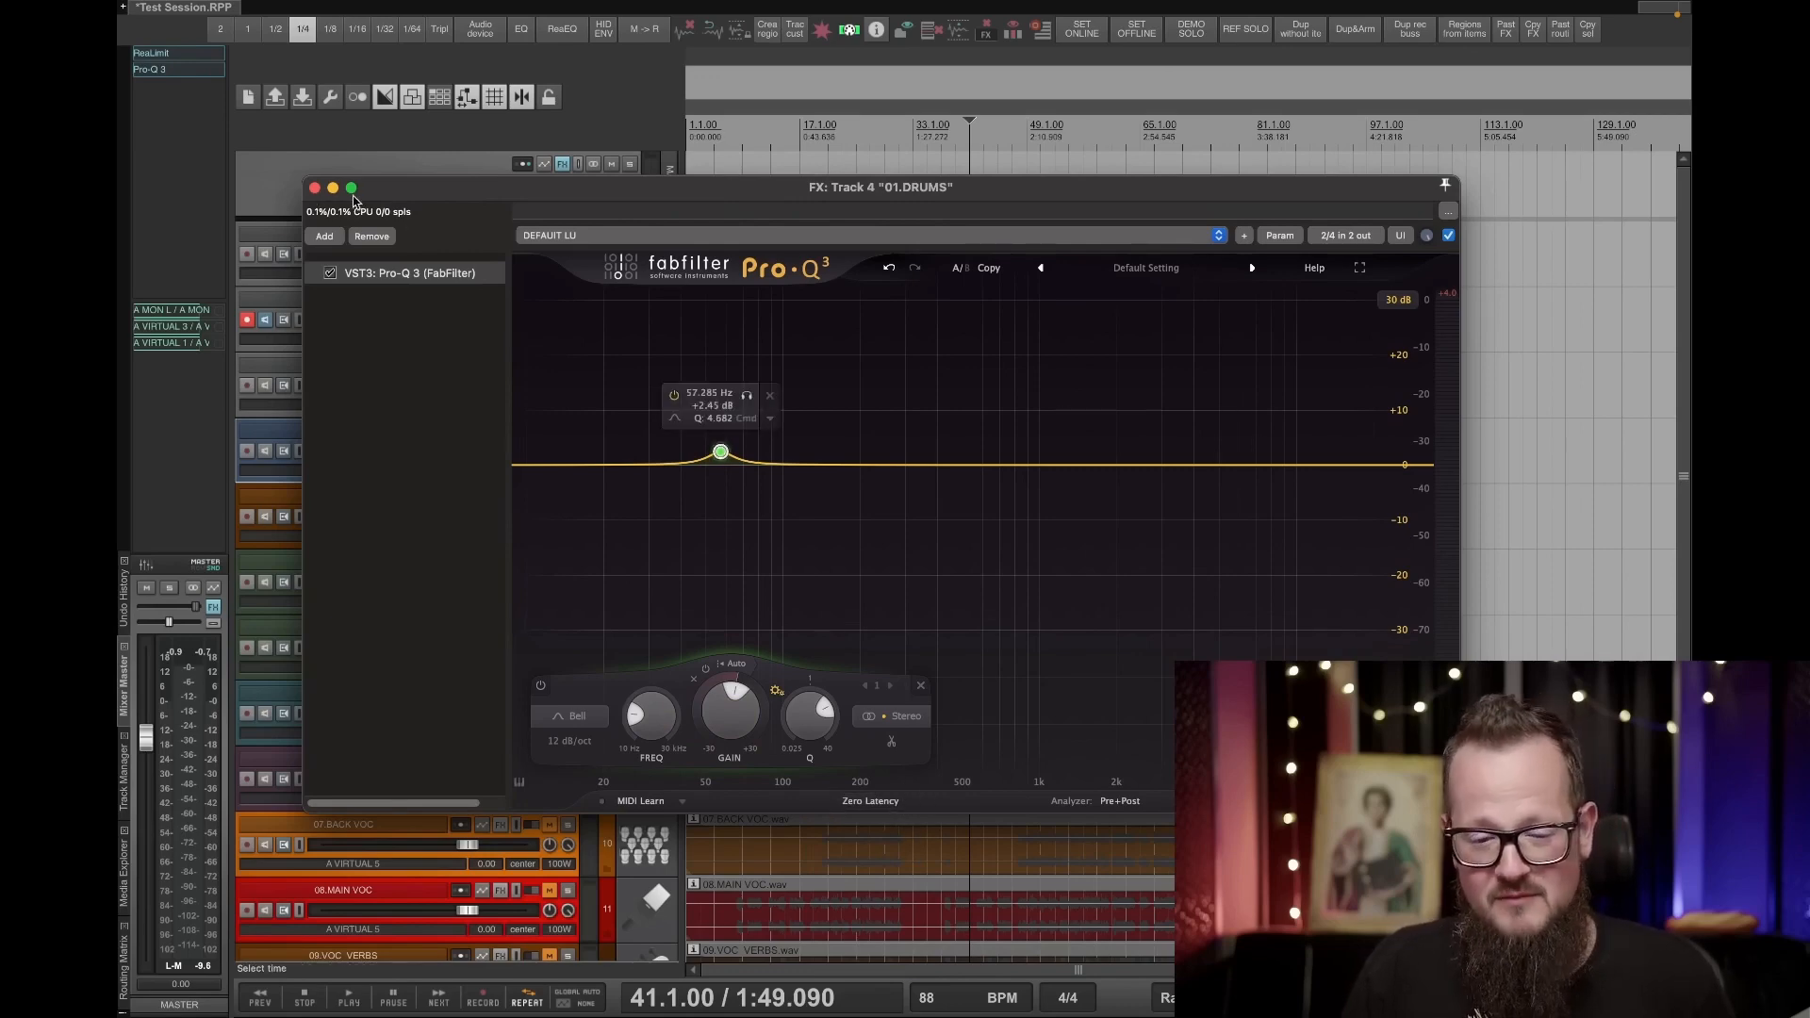
{"action": "left_click", "coordinate": [869, 801]}
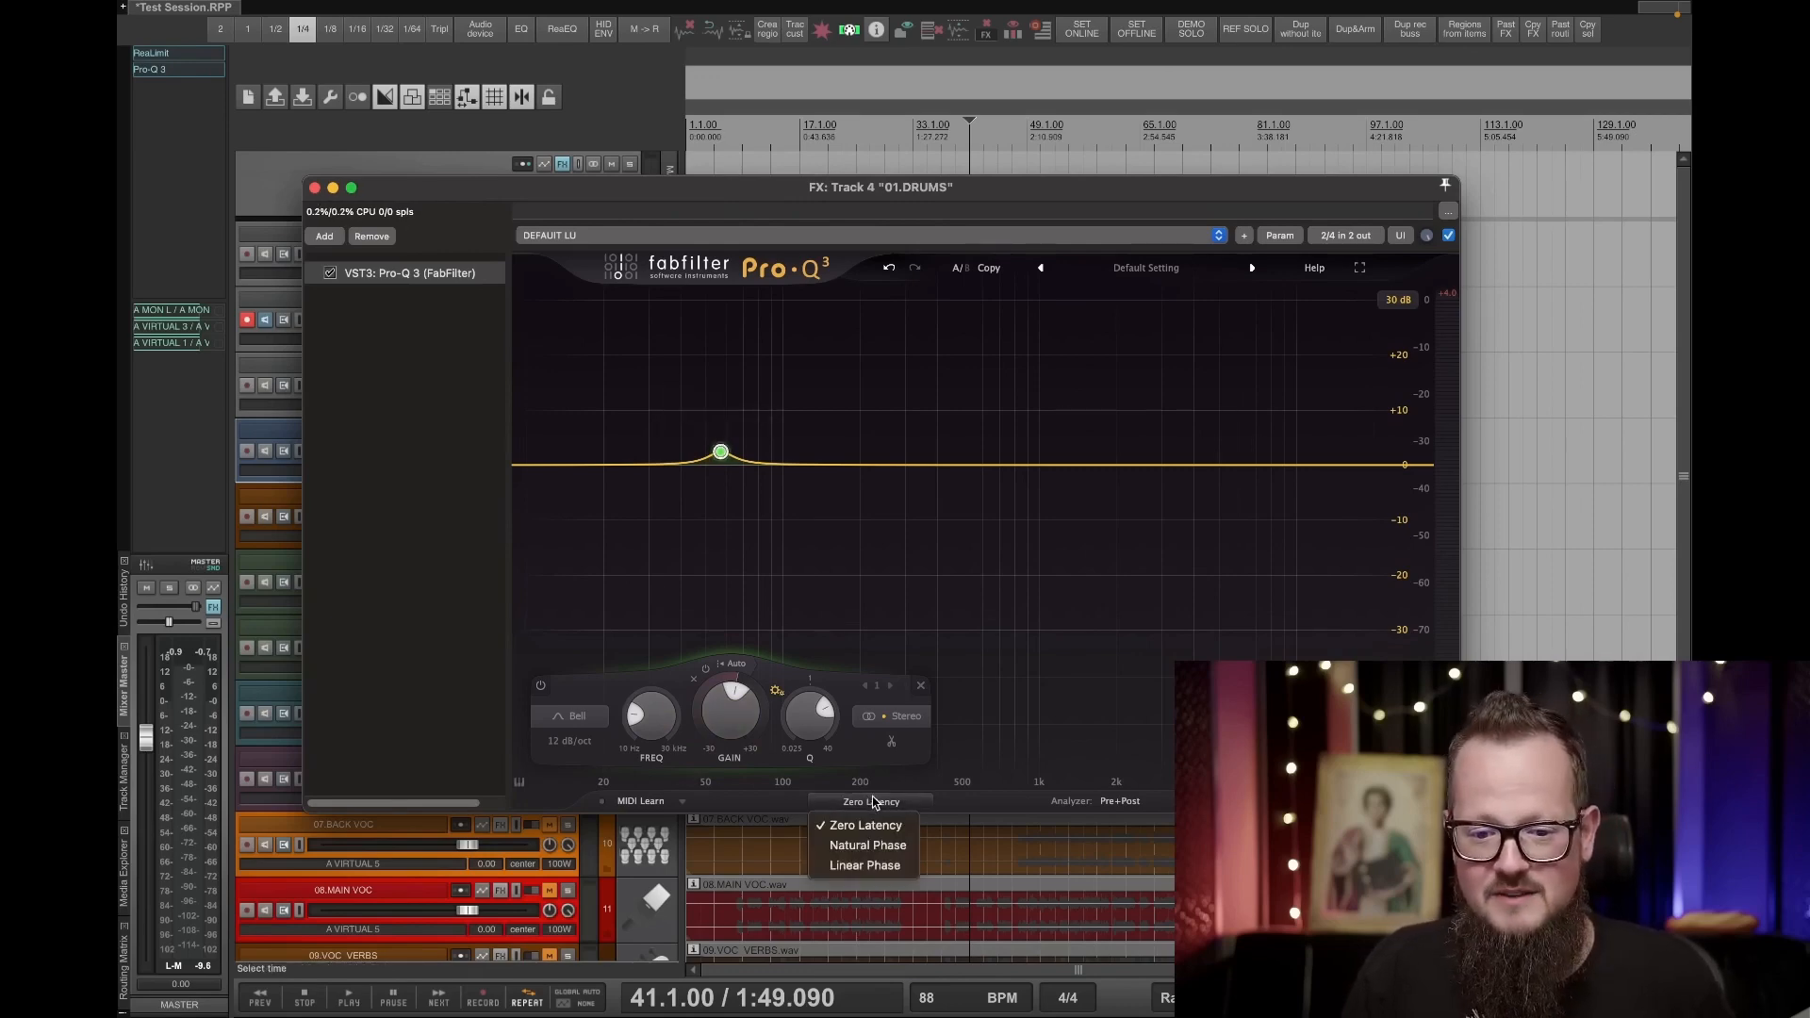
{"action": "left_click", "coordinate": [867, 866]}
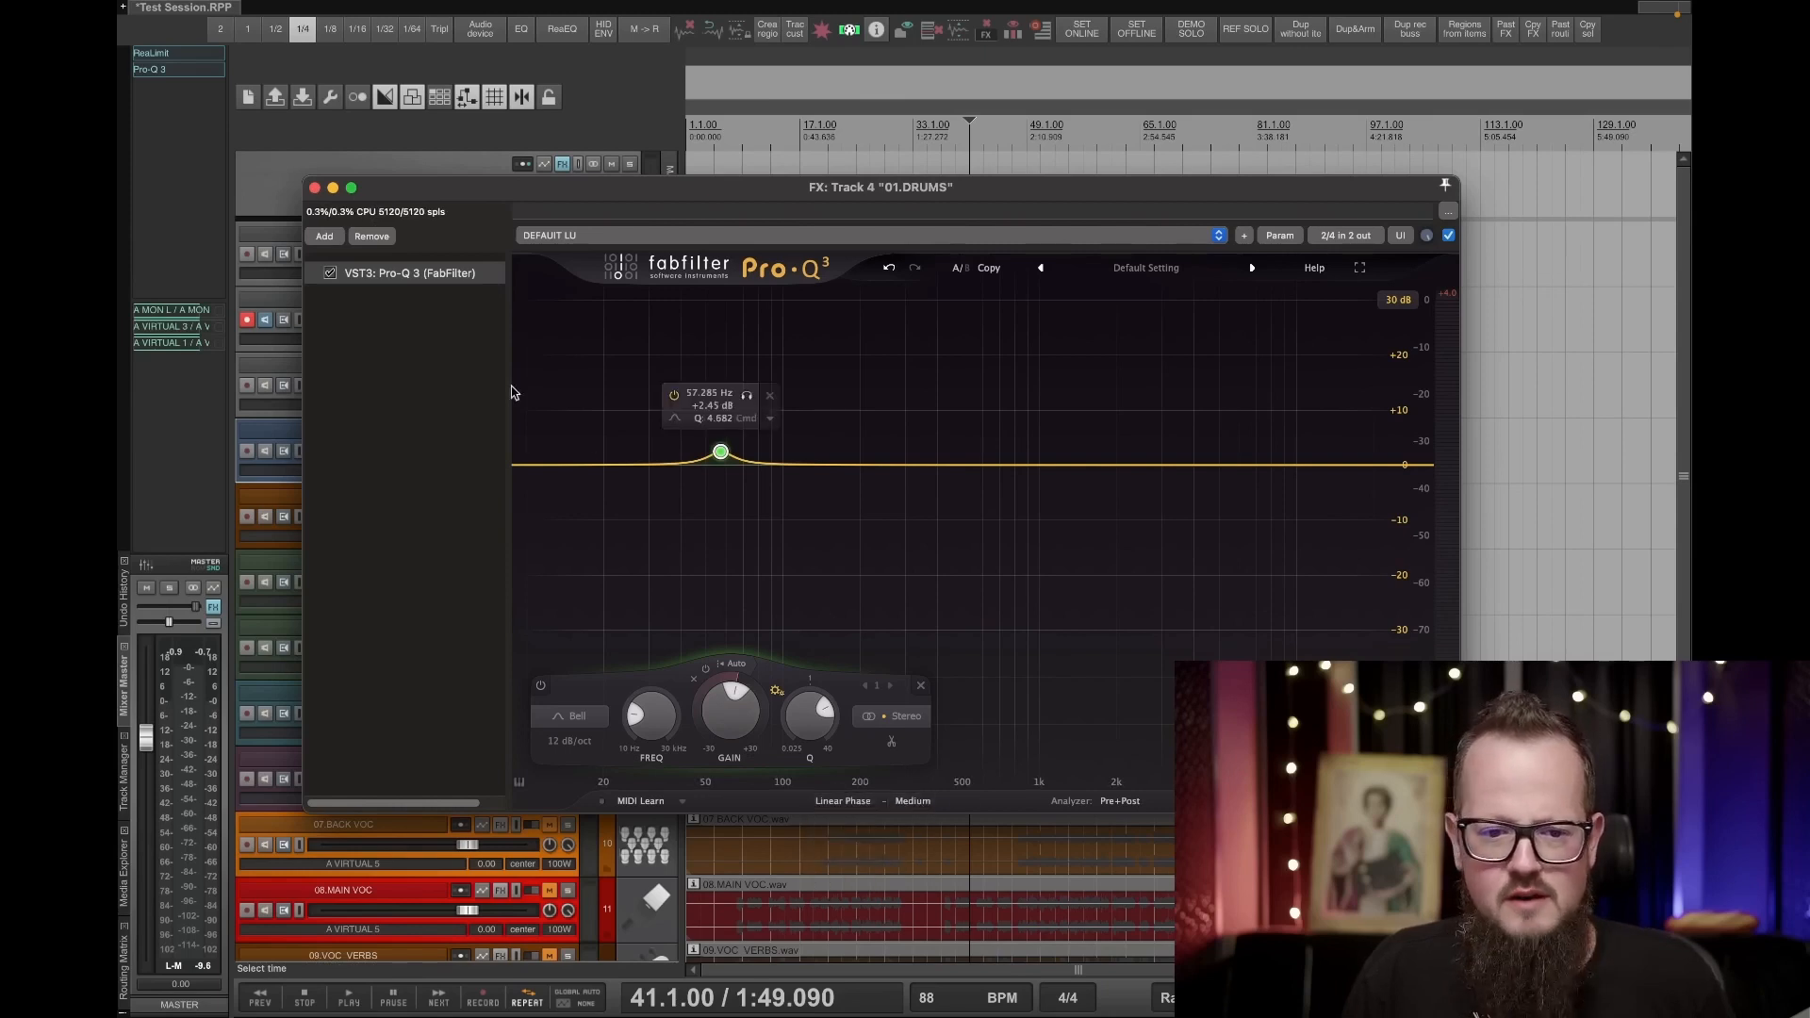
Try the Maximum Linear Phase resolution, and settle on High.
{"action": "left_click", "coordinate": [912, 801]}
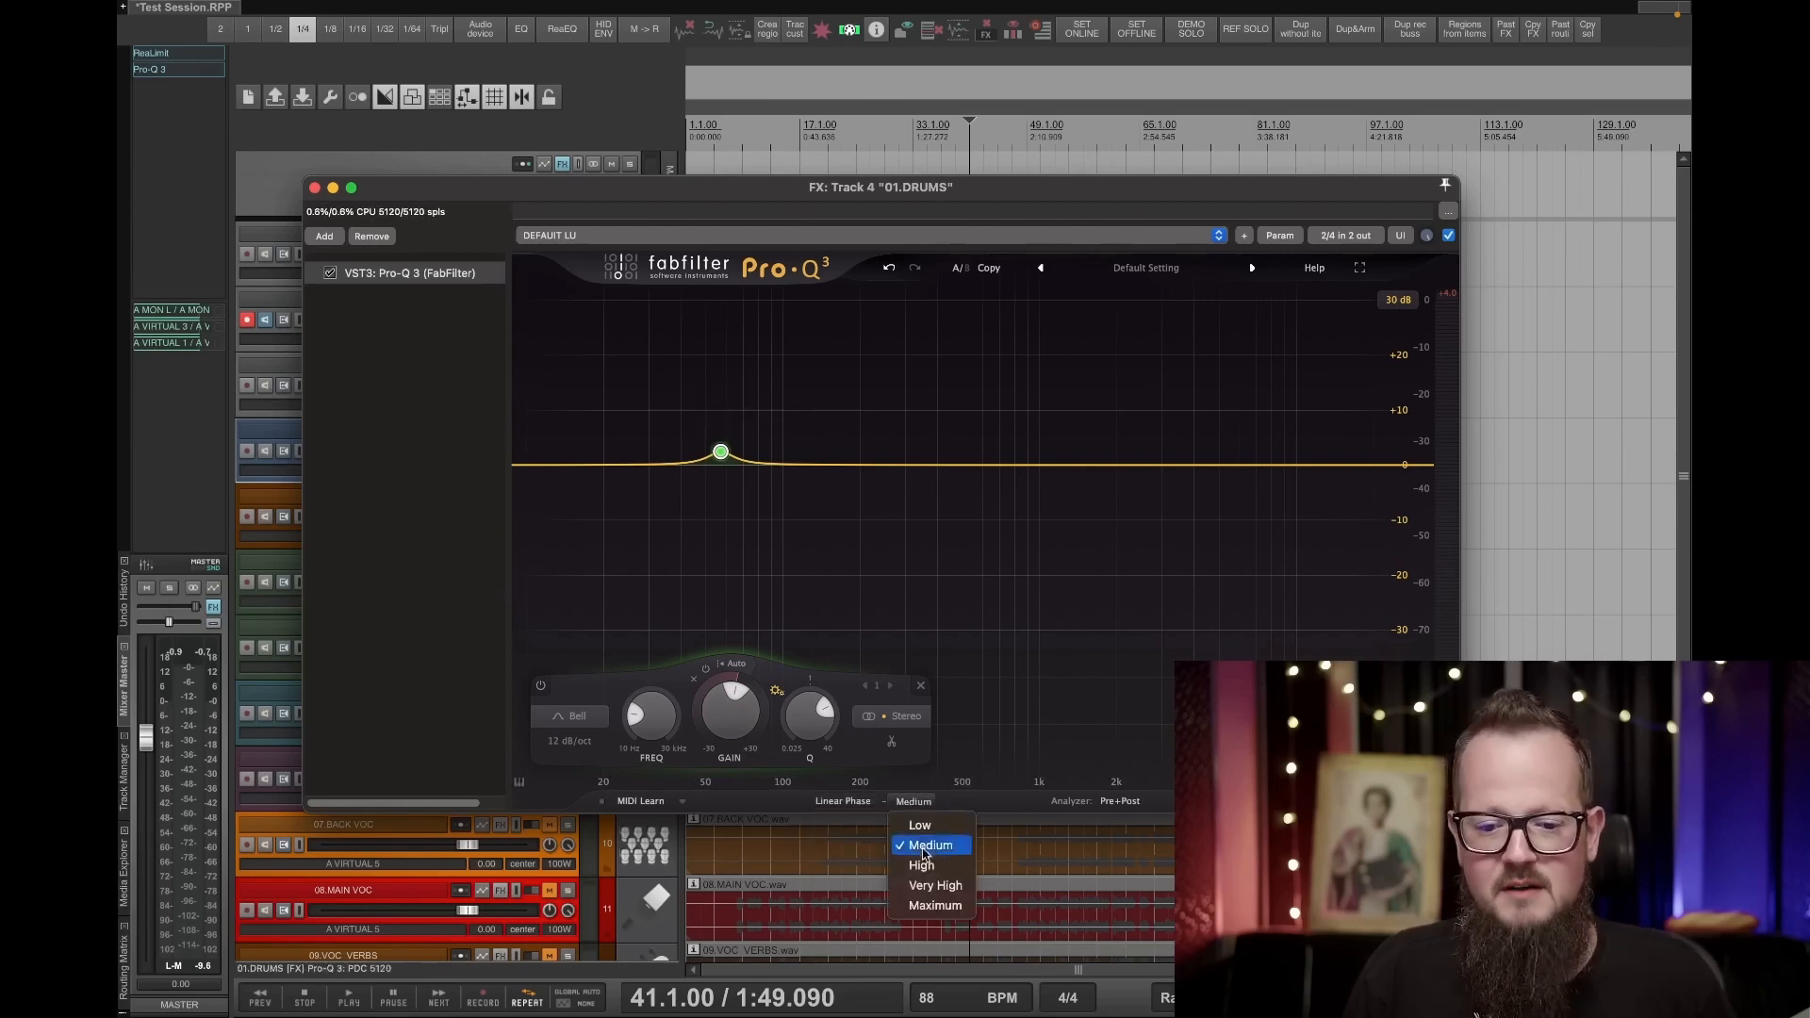
{"action": "left_click", "coordinate": [935, 906]}
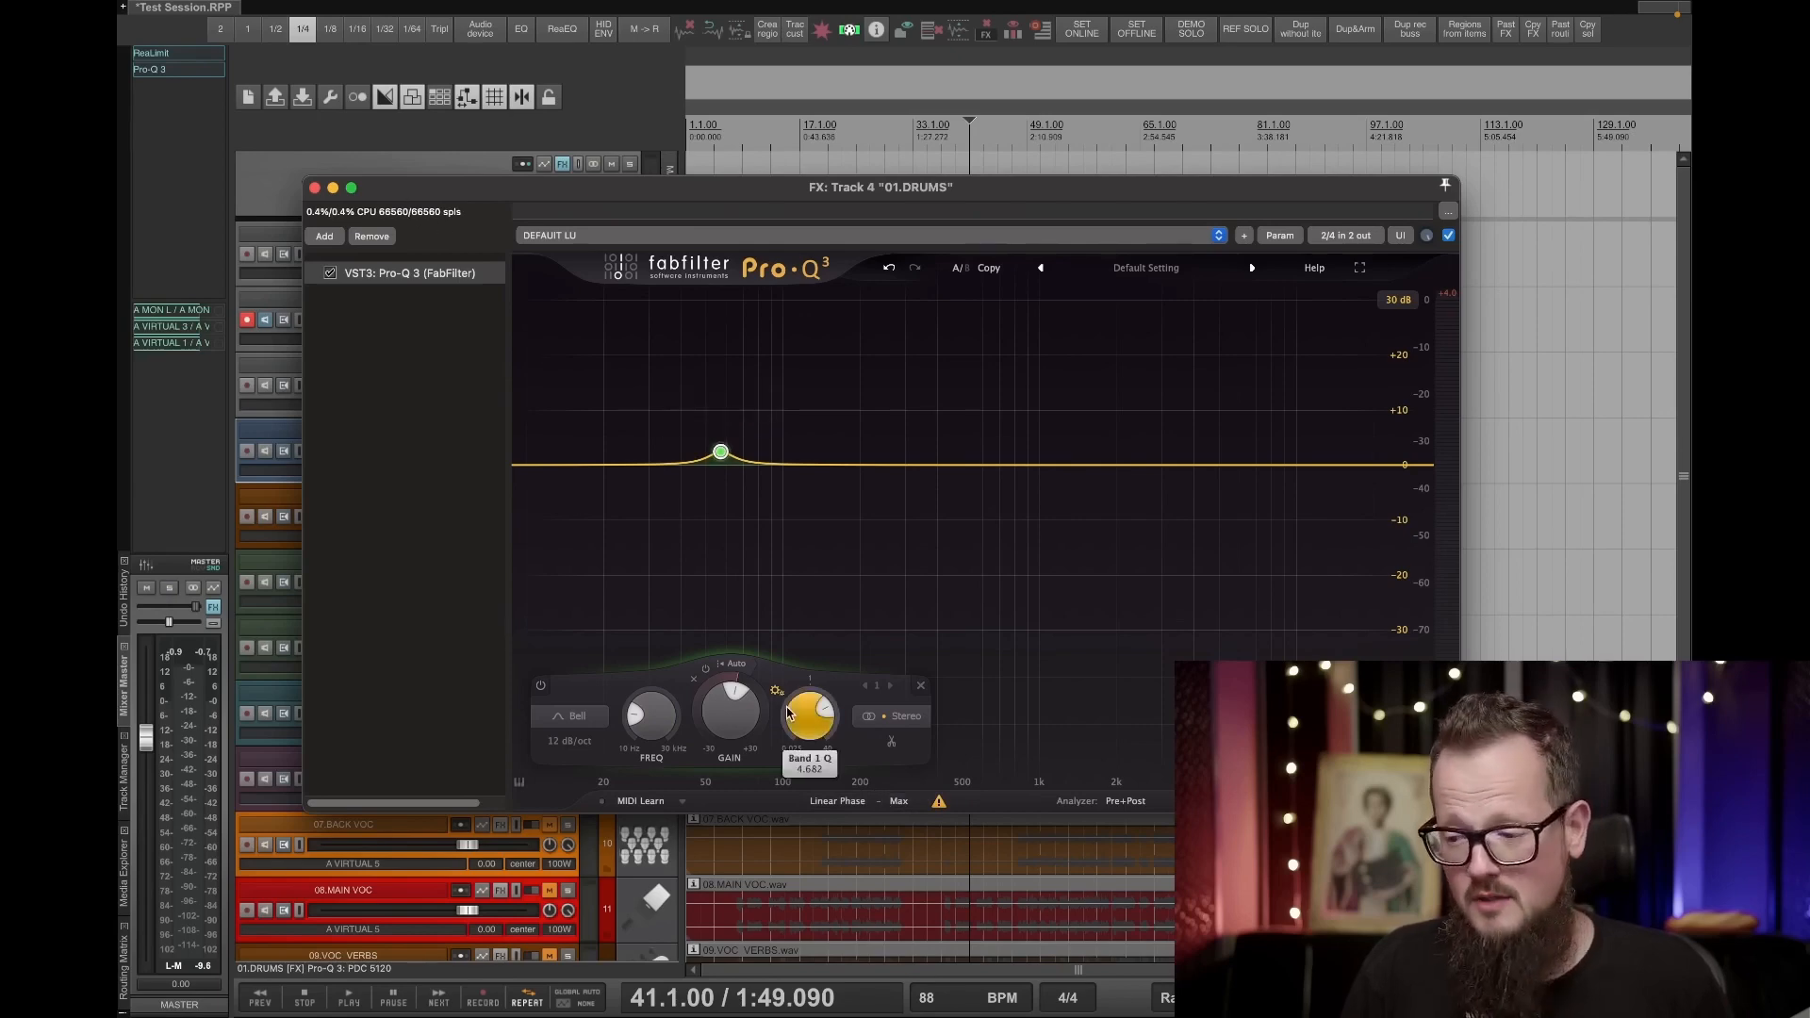
{"action": "mouse_move", "coordinate": [788, 713]}
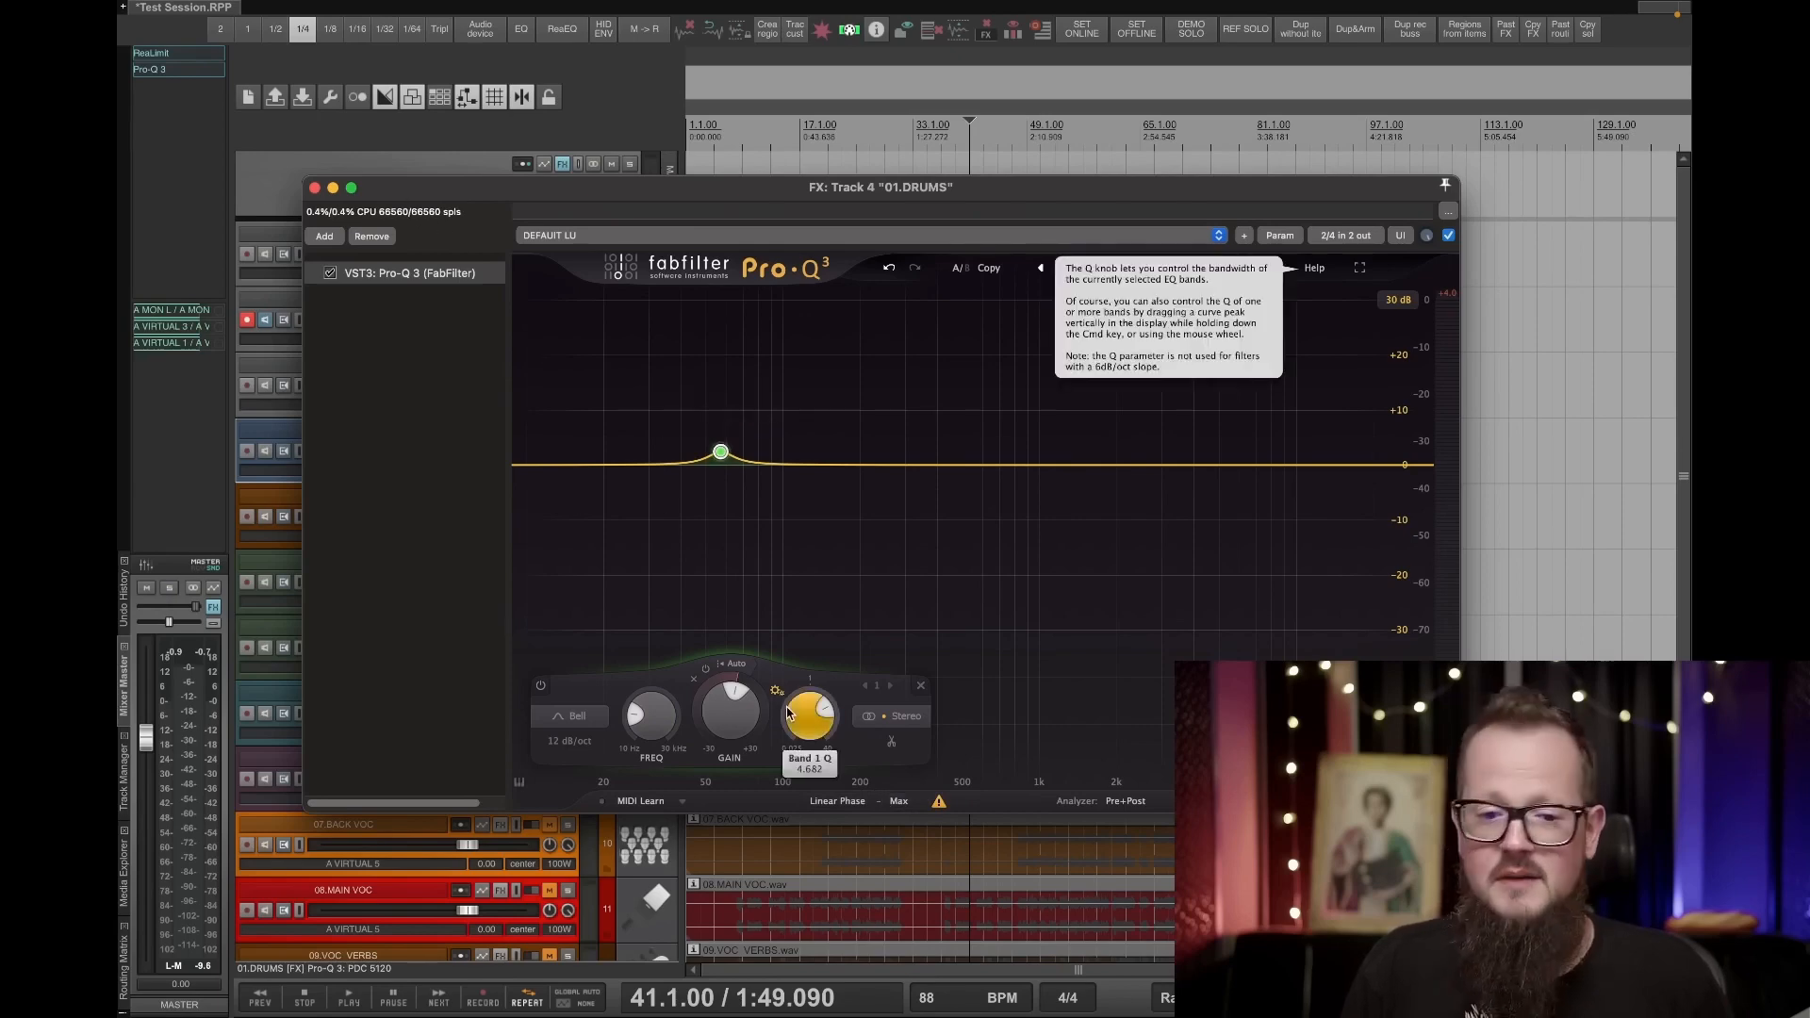
{"action": "left_click", "coordinate": [895, 809]}
{"action": "left_click", "coordinate": [919, 864]}
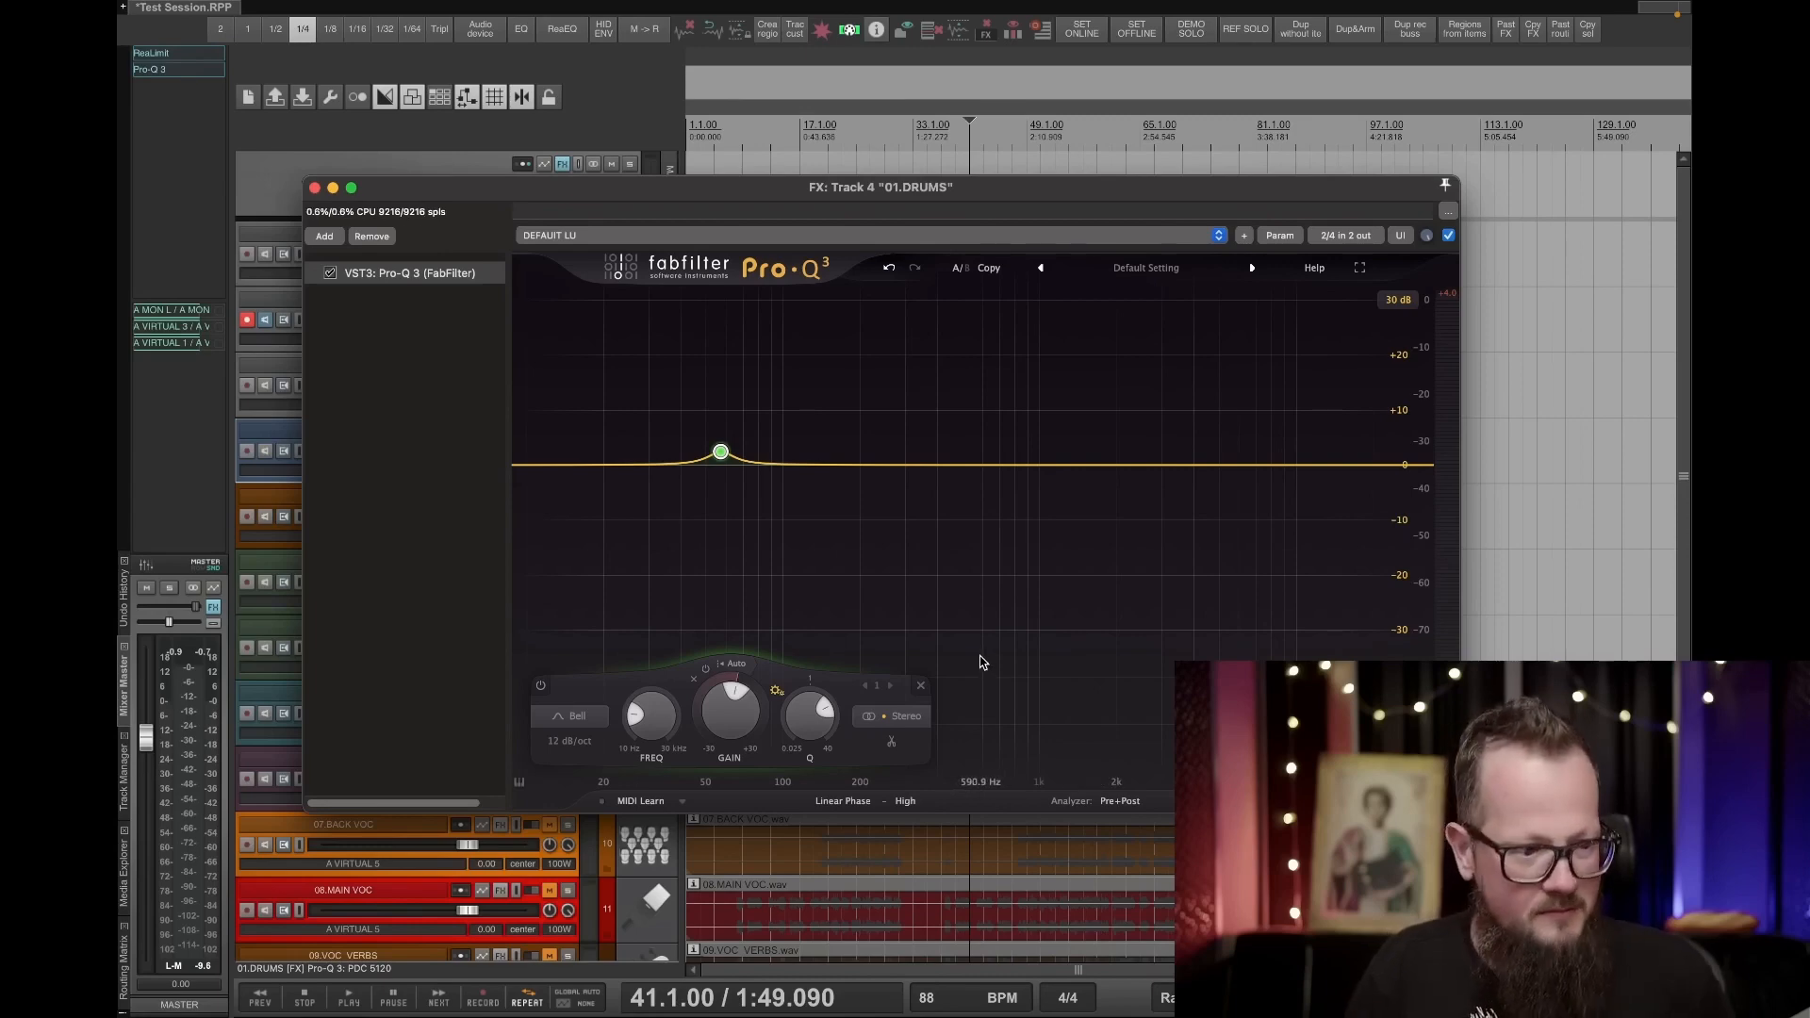
Move the bell to about 190 Hz near 0 dB, and add a bypassed low cut at about 39 Hz.
{"action": "left_click_drag", "start_coordinate": [720, 452], "coordinate": [854, 468]}
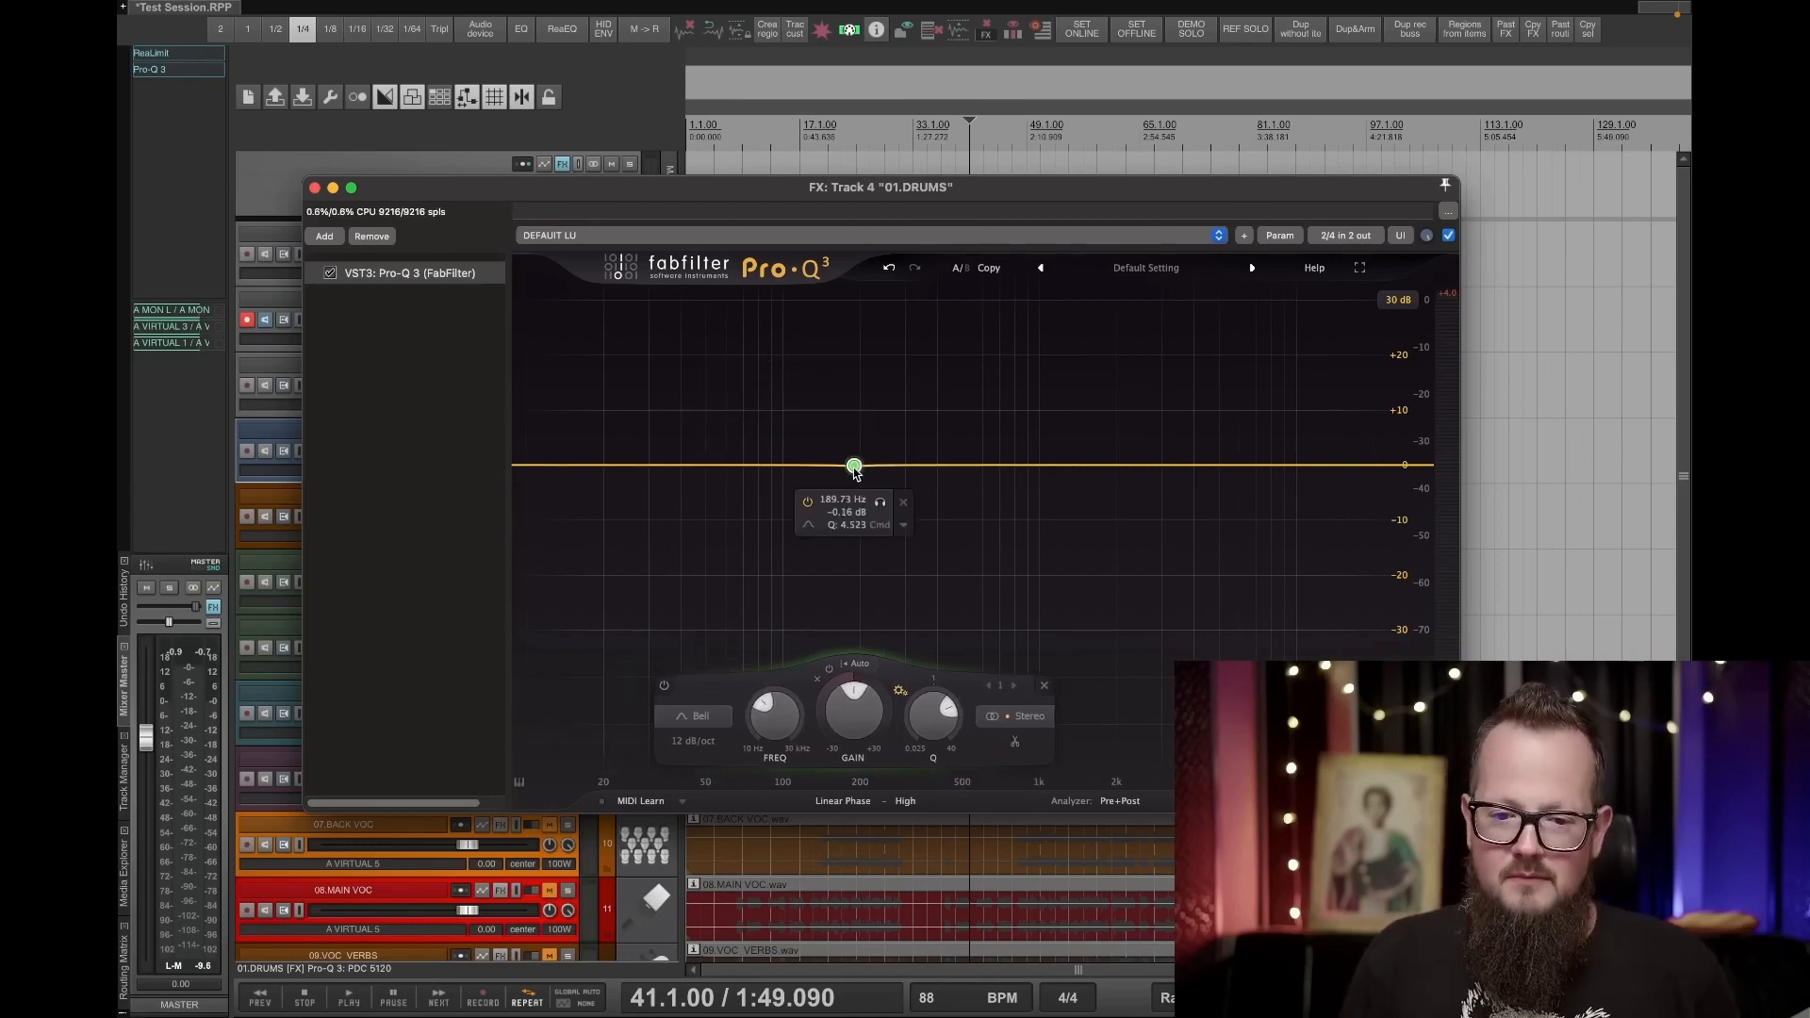
{"action": "left_click", "coordinate": [569, 467]}
{"action": "left_click_drag", "start_coordinate": [570, 466], "coordinate": [675, 472]}
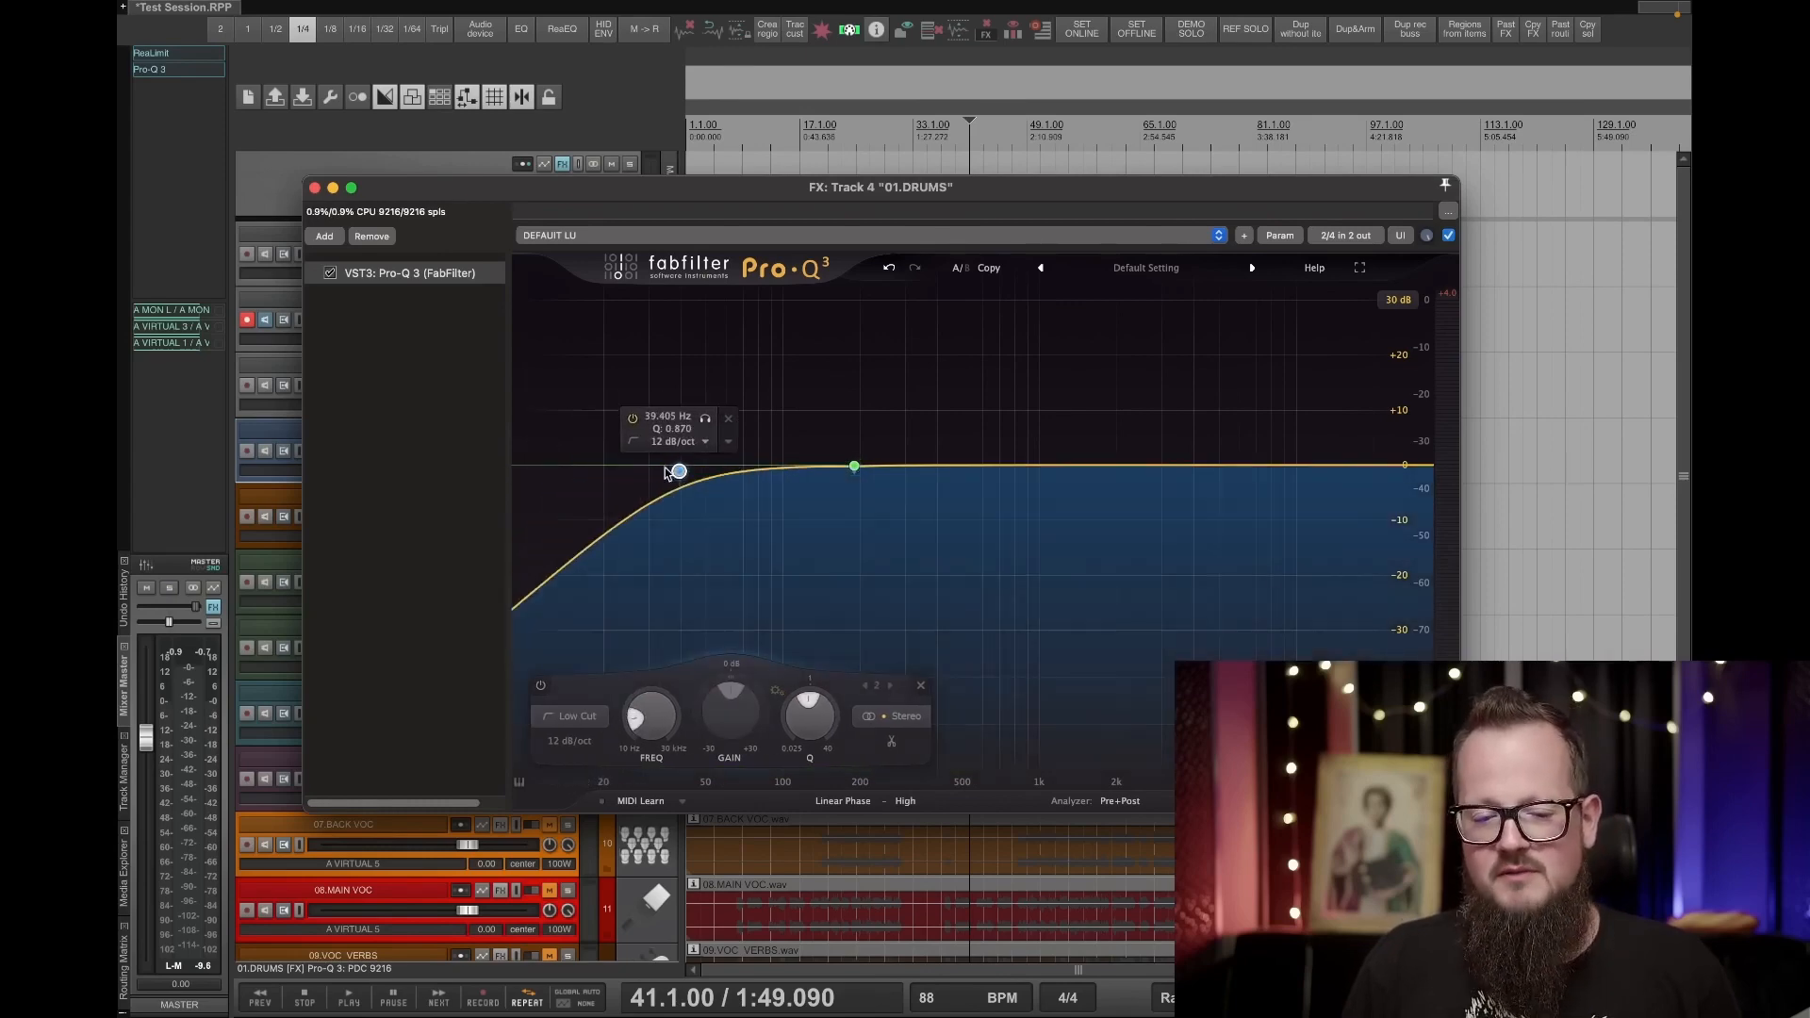
{"action": "left_click", "coordinate": [633, 420]}
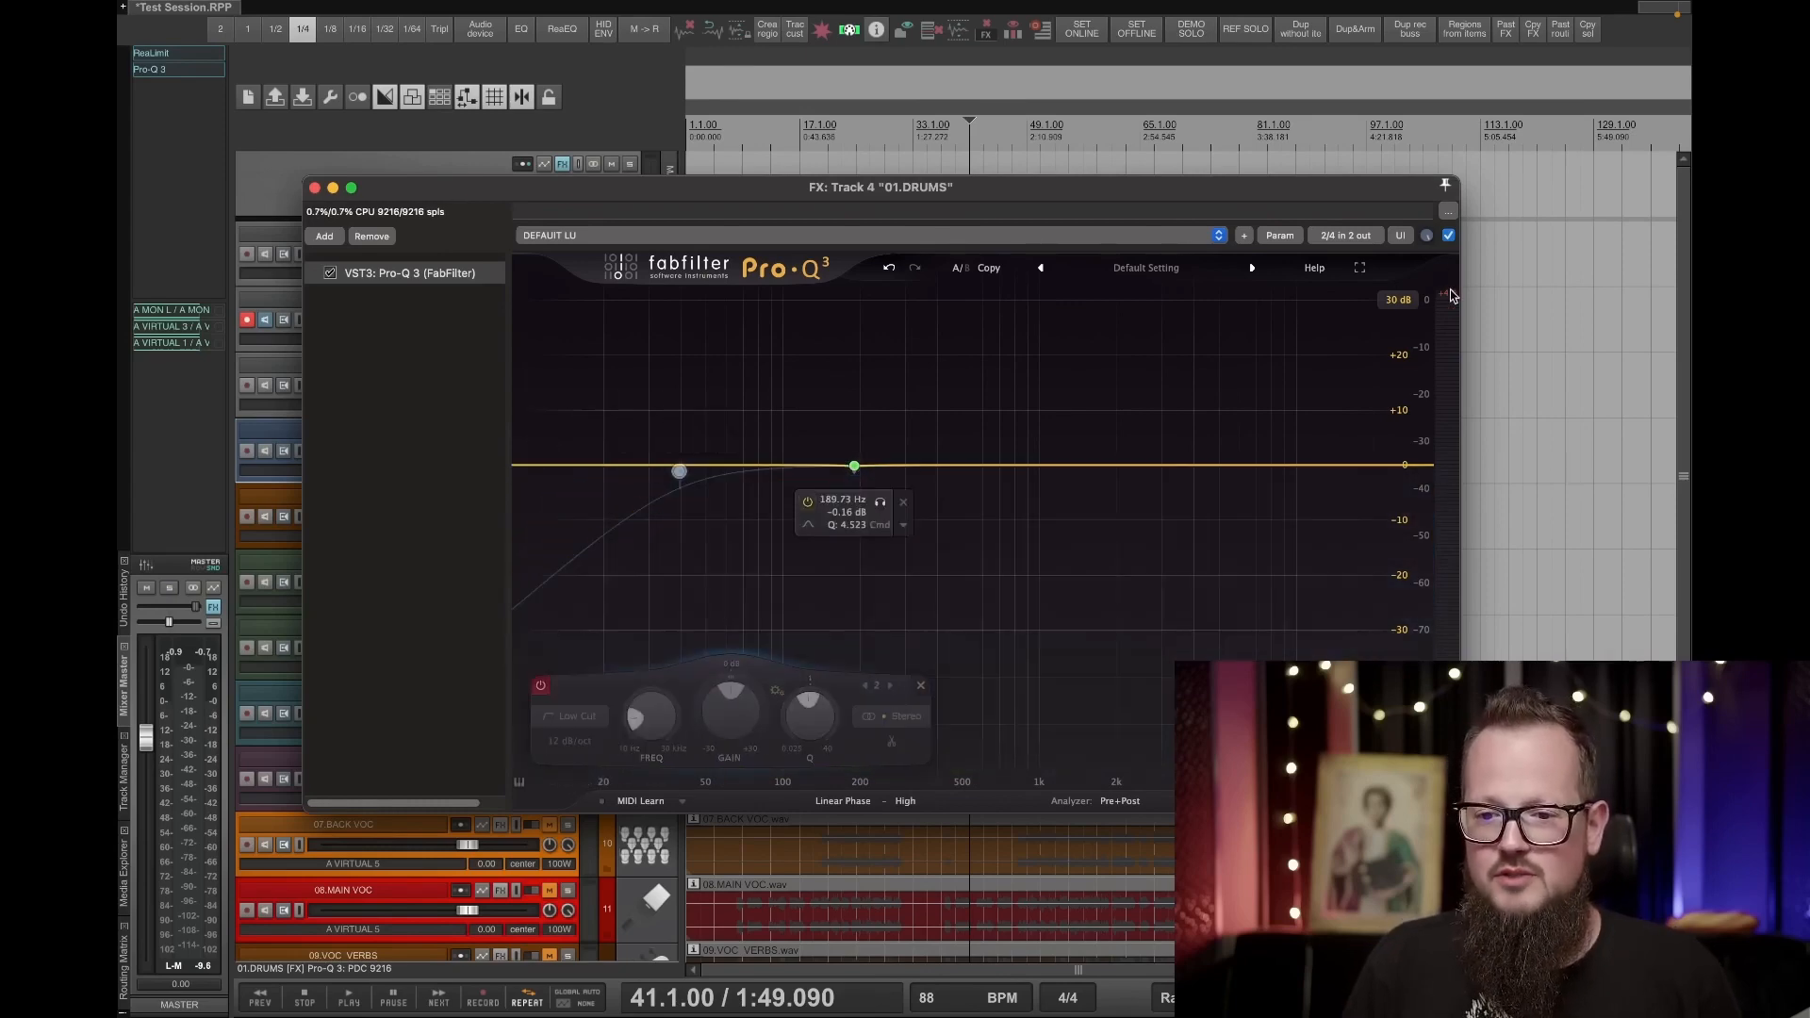
Show the EQ full screen and turn the low cut into an enabled low shelf at about -9.9 dB, 30.5 Hz and Q 0.75.
{"action": "left_click", "coordinate": [1359, 267]}
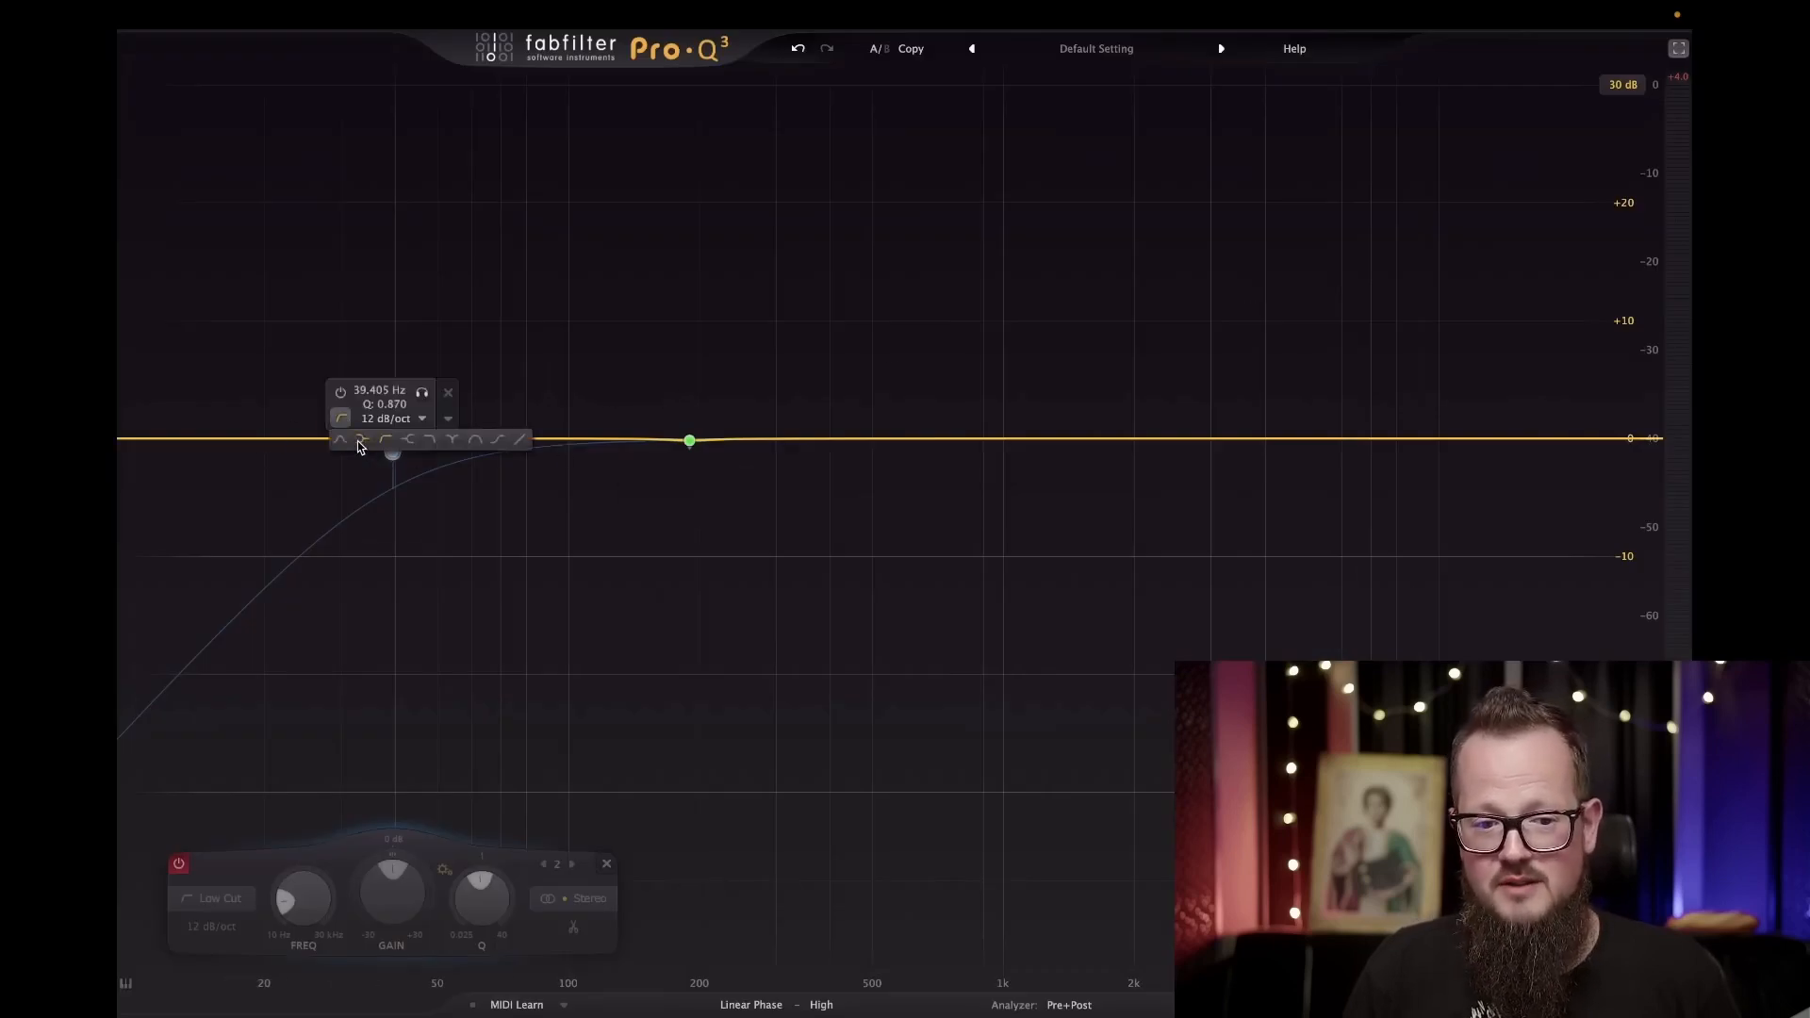
{"action": "left_click", "coordinate": [359, 442]}
{"action": "left_click_drag", "start_coordinate": [392, 450], "coordinate": [448, 444]}
{"action": "left_click", "coordinate": [367, 330]}
{"action": "left_click_drag", "start_coordinate": [447, 506], "coordinate": [343, 610]}
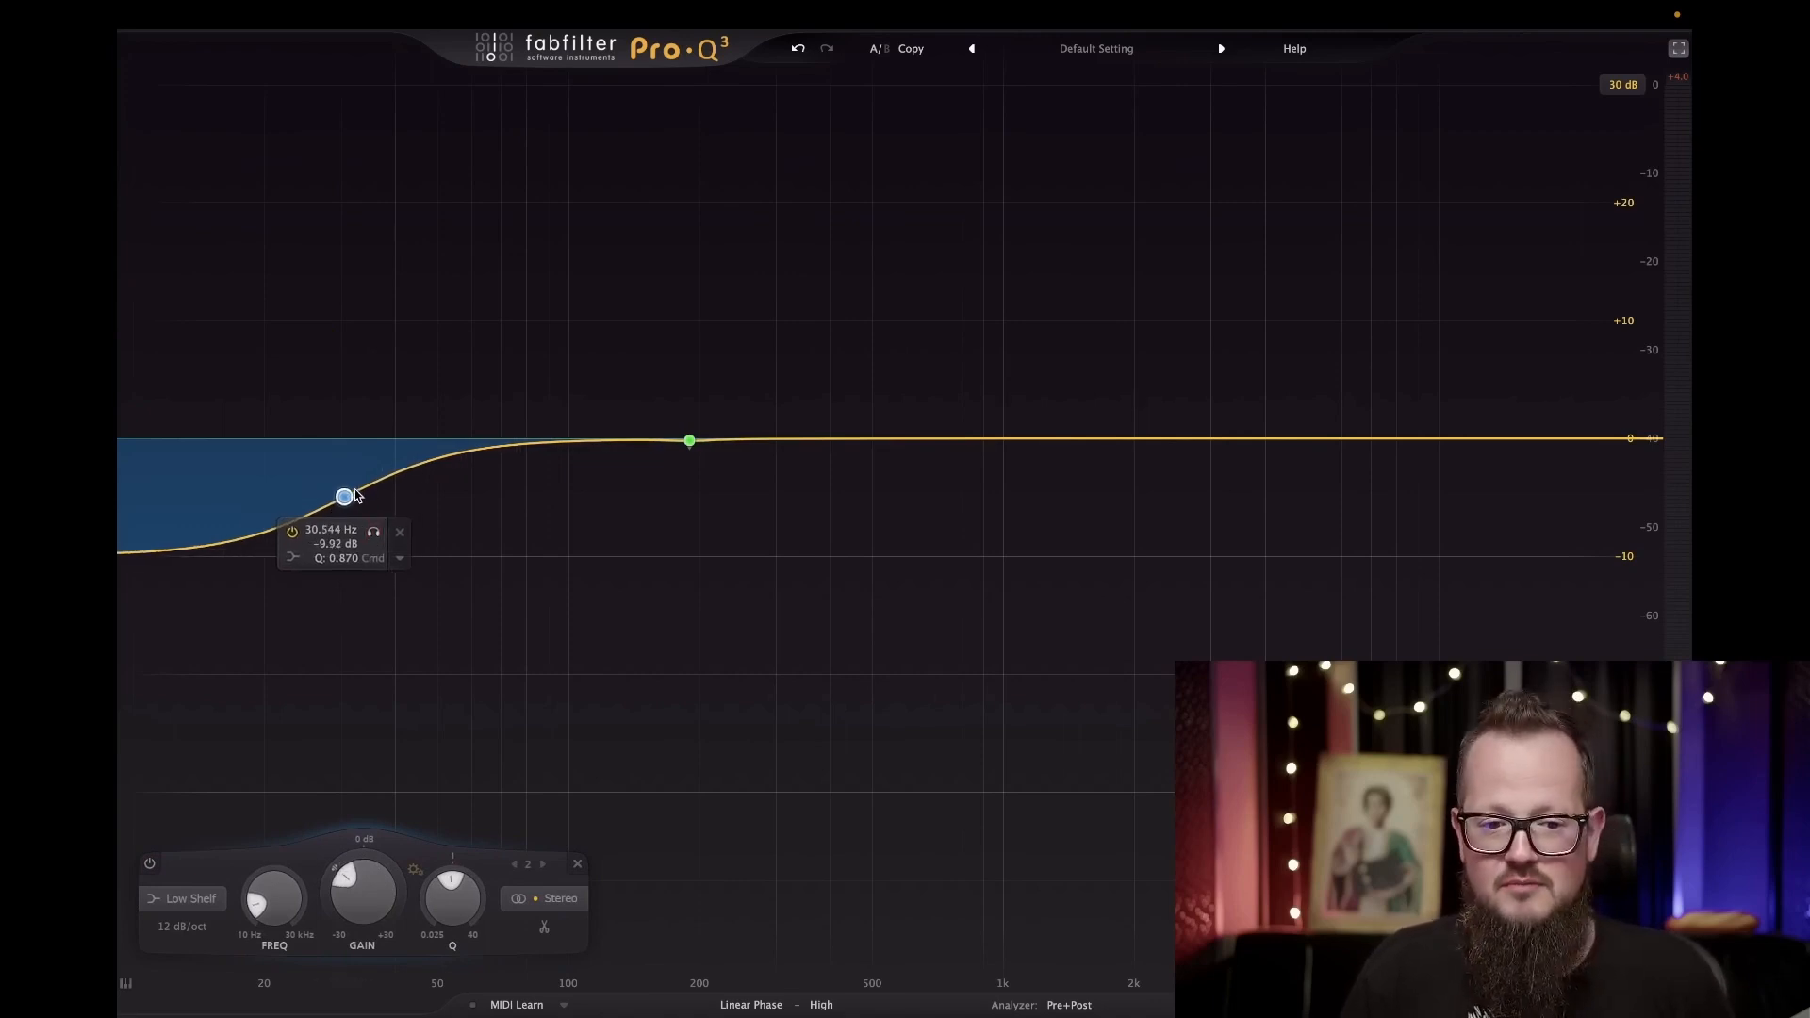
{"action": "scroll", "coordinate": [349, 501], "scroll_direction": "down", "scroll_amount": 2}
{"action": "scroll", "coordinate": [345, 501], "scroll_direction": "down", "scroll_amount": 5}
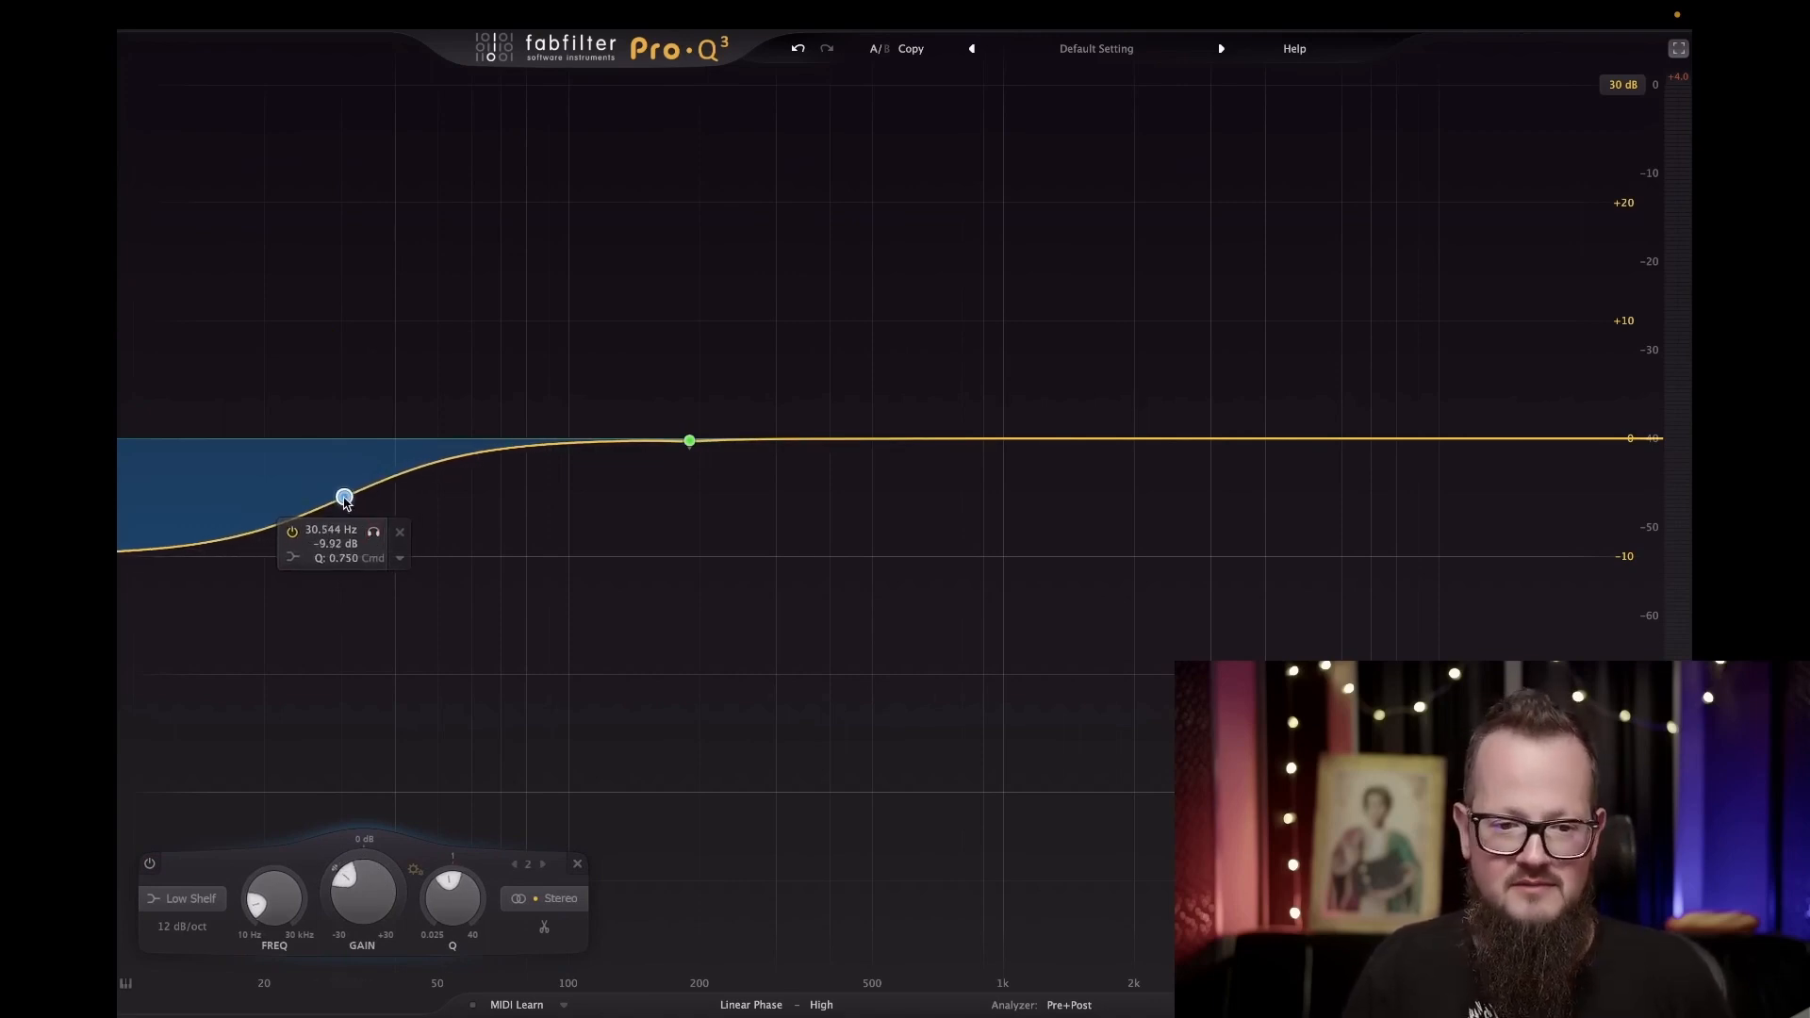
Flatten both bands to about 0 dB, placing the bell near 1585 Hz and the low shelf near 60 Hz.
{"action": "left_click_drag", "start_coordinate": [345, 499], "coordinate": [332, 381]}
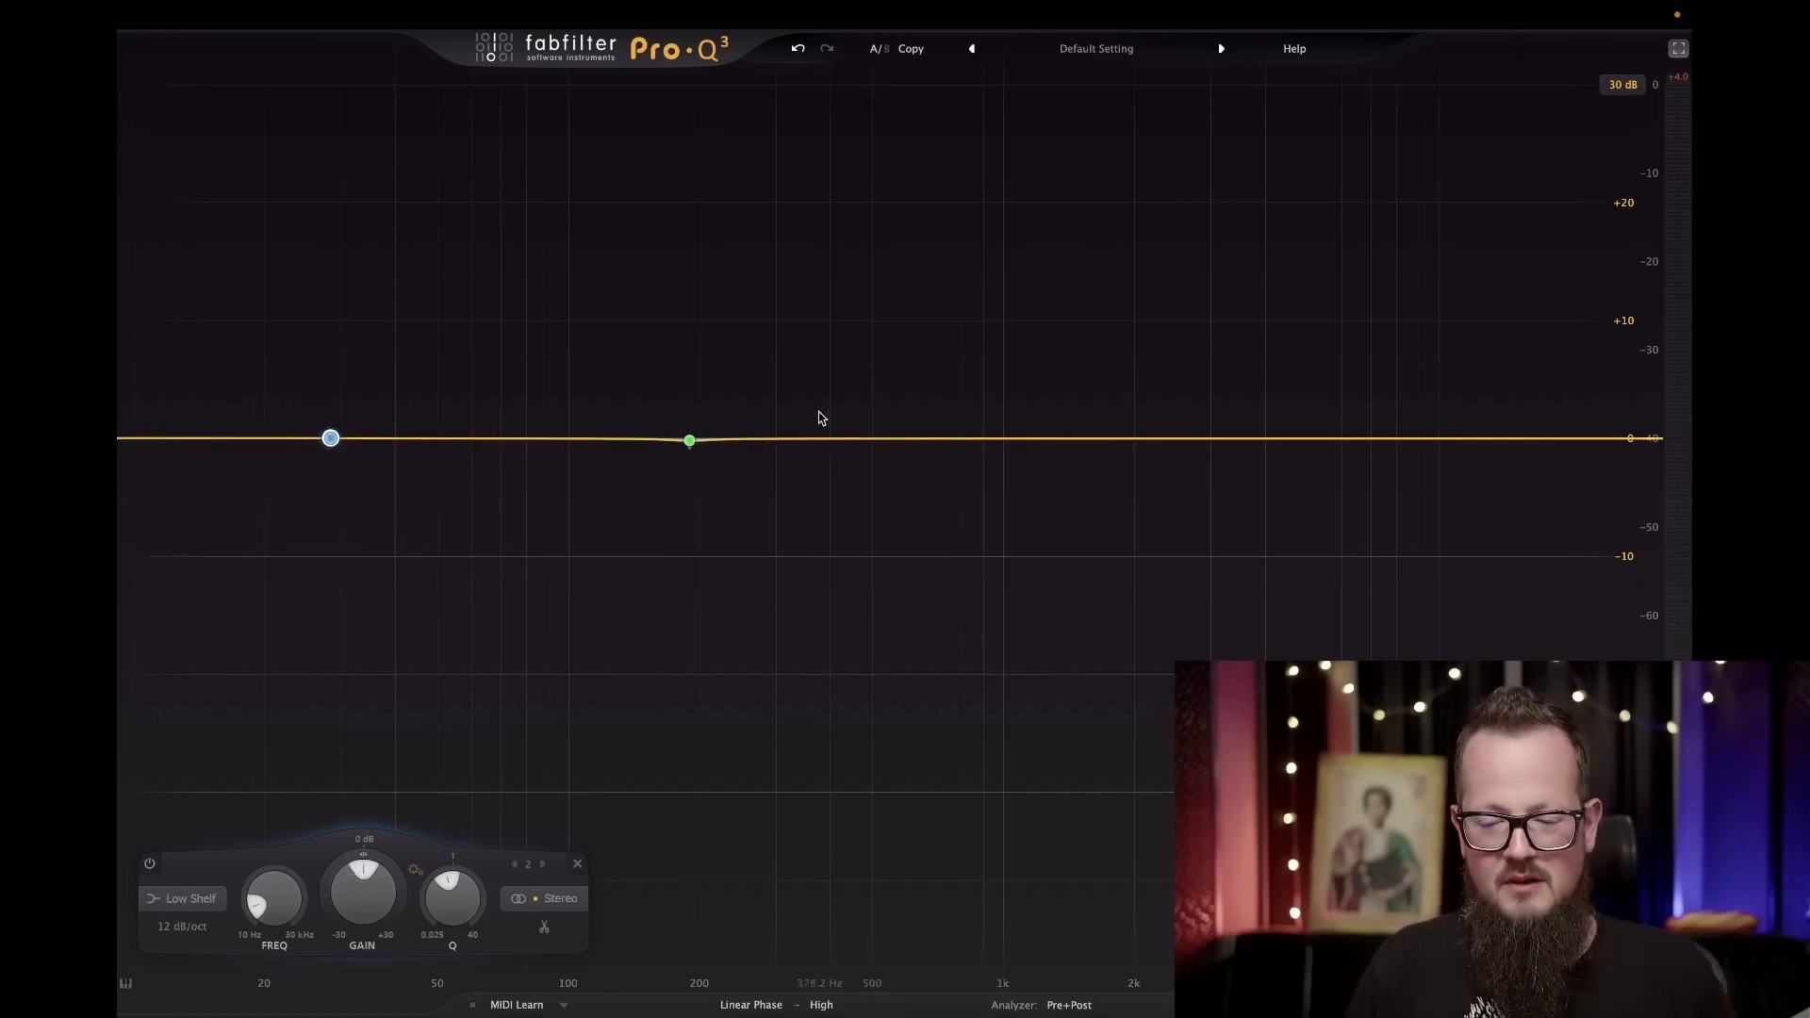
{"action": "left_click_drag", "start_coordinate": [690, 441], "coordinate": [1091, 445]}
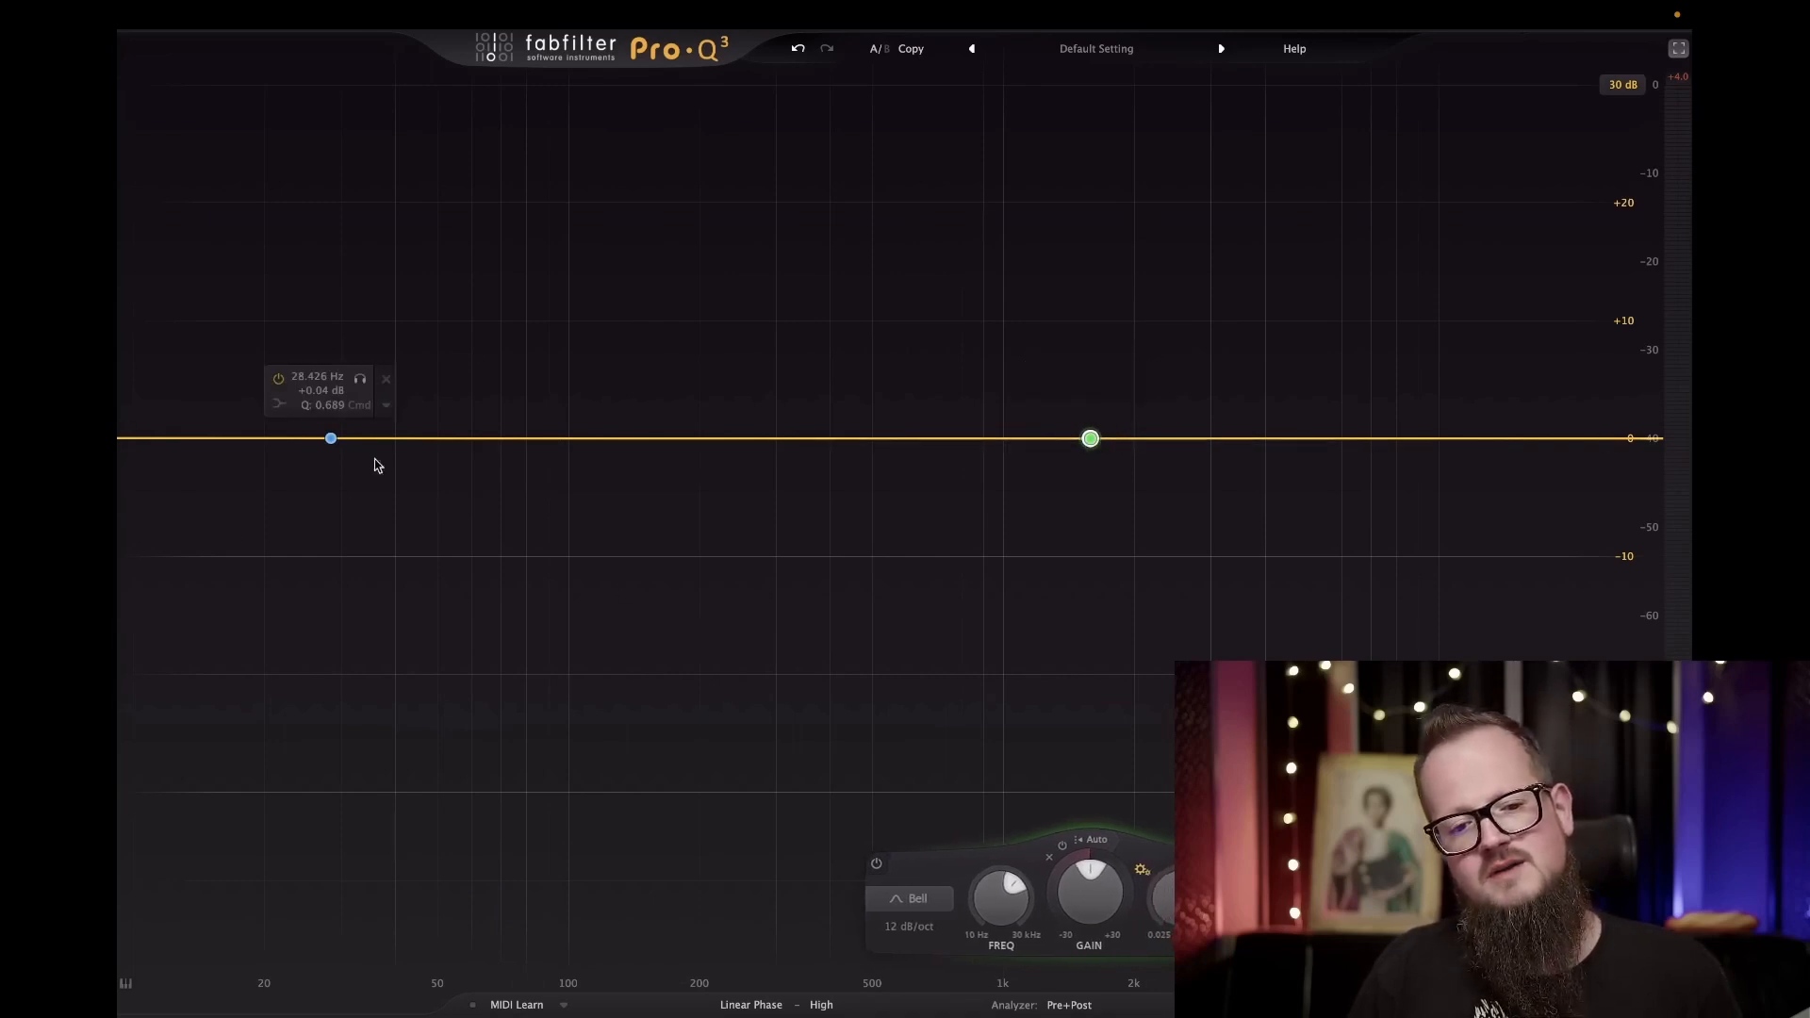
{"action": "left_click_drag", "start_coordinate": [331, 440], "coordinate": [473, 440]}
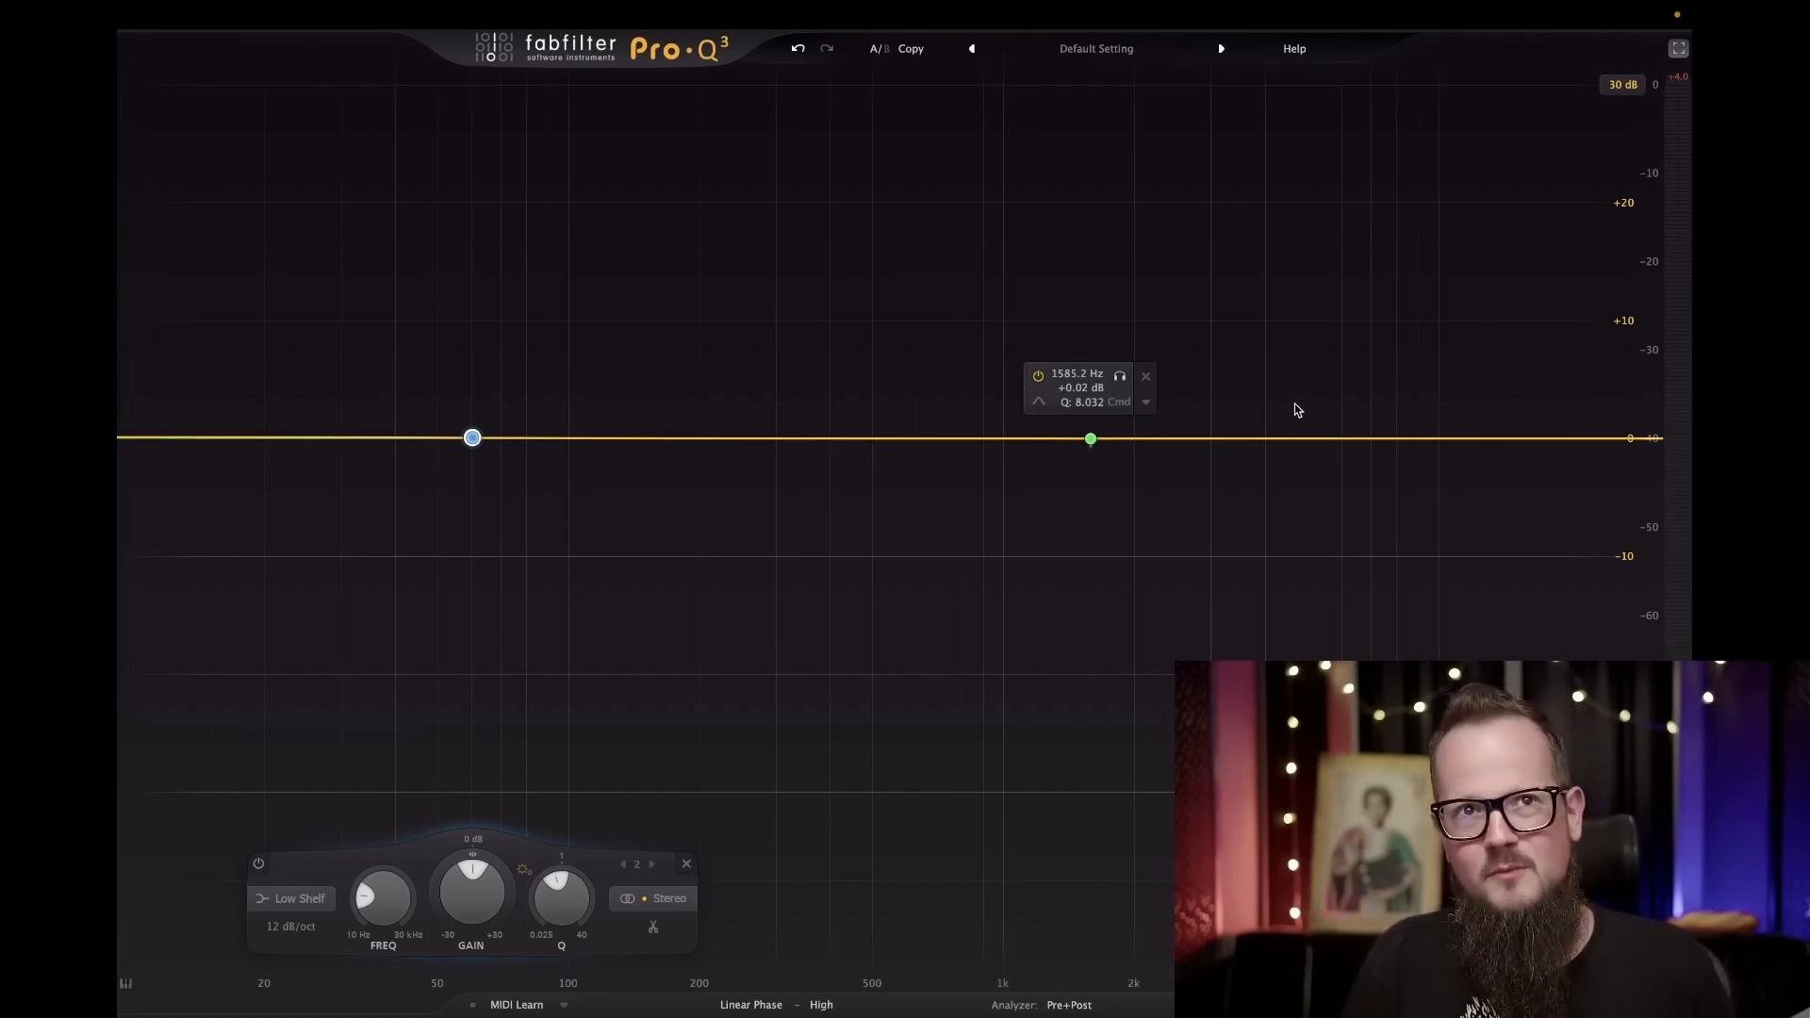
Try a wide bell boost of about 4.7 dB near 2.6 kHz, ending on a cut of about 8.4 dB near 2472 Hz.
{"action": "left_click_drag", "start_coordinate": [1088, 440], "coordinate": [1186, 392]}
{"action": "scroll", "coordinate": [1221, 396], "scroll_direction": "down", "scroll_amount": 4}
{"action": "scroll", "coordinate": [1222, 397], "scroll_direction": "up", "scroll_amount": 4}
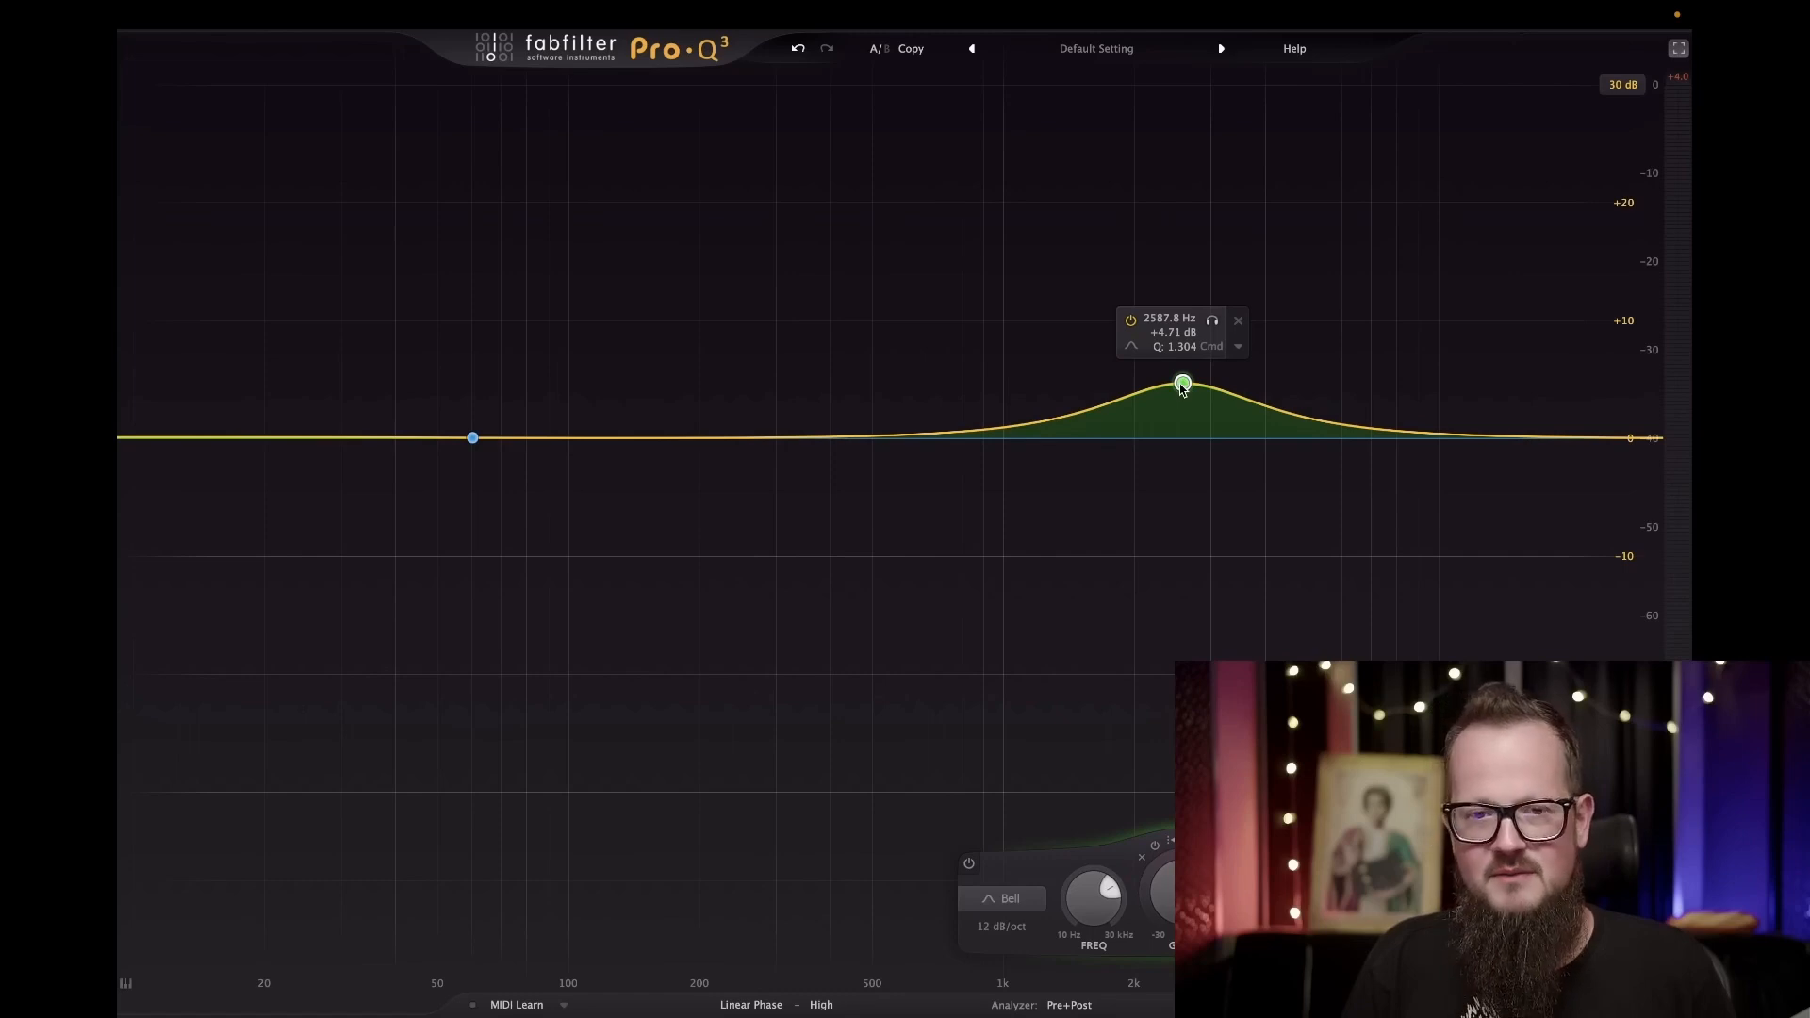
{"action": "left_click_drag", "start_coordinate": [1180, 385], "coordinate": [1174, 537]}
{"action": "scroll", "coordinate": [1180, 377], "scroll_direction": "up", "scroll_amount": 1}
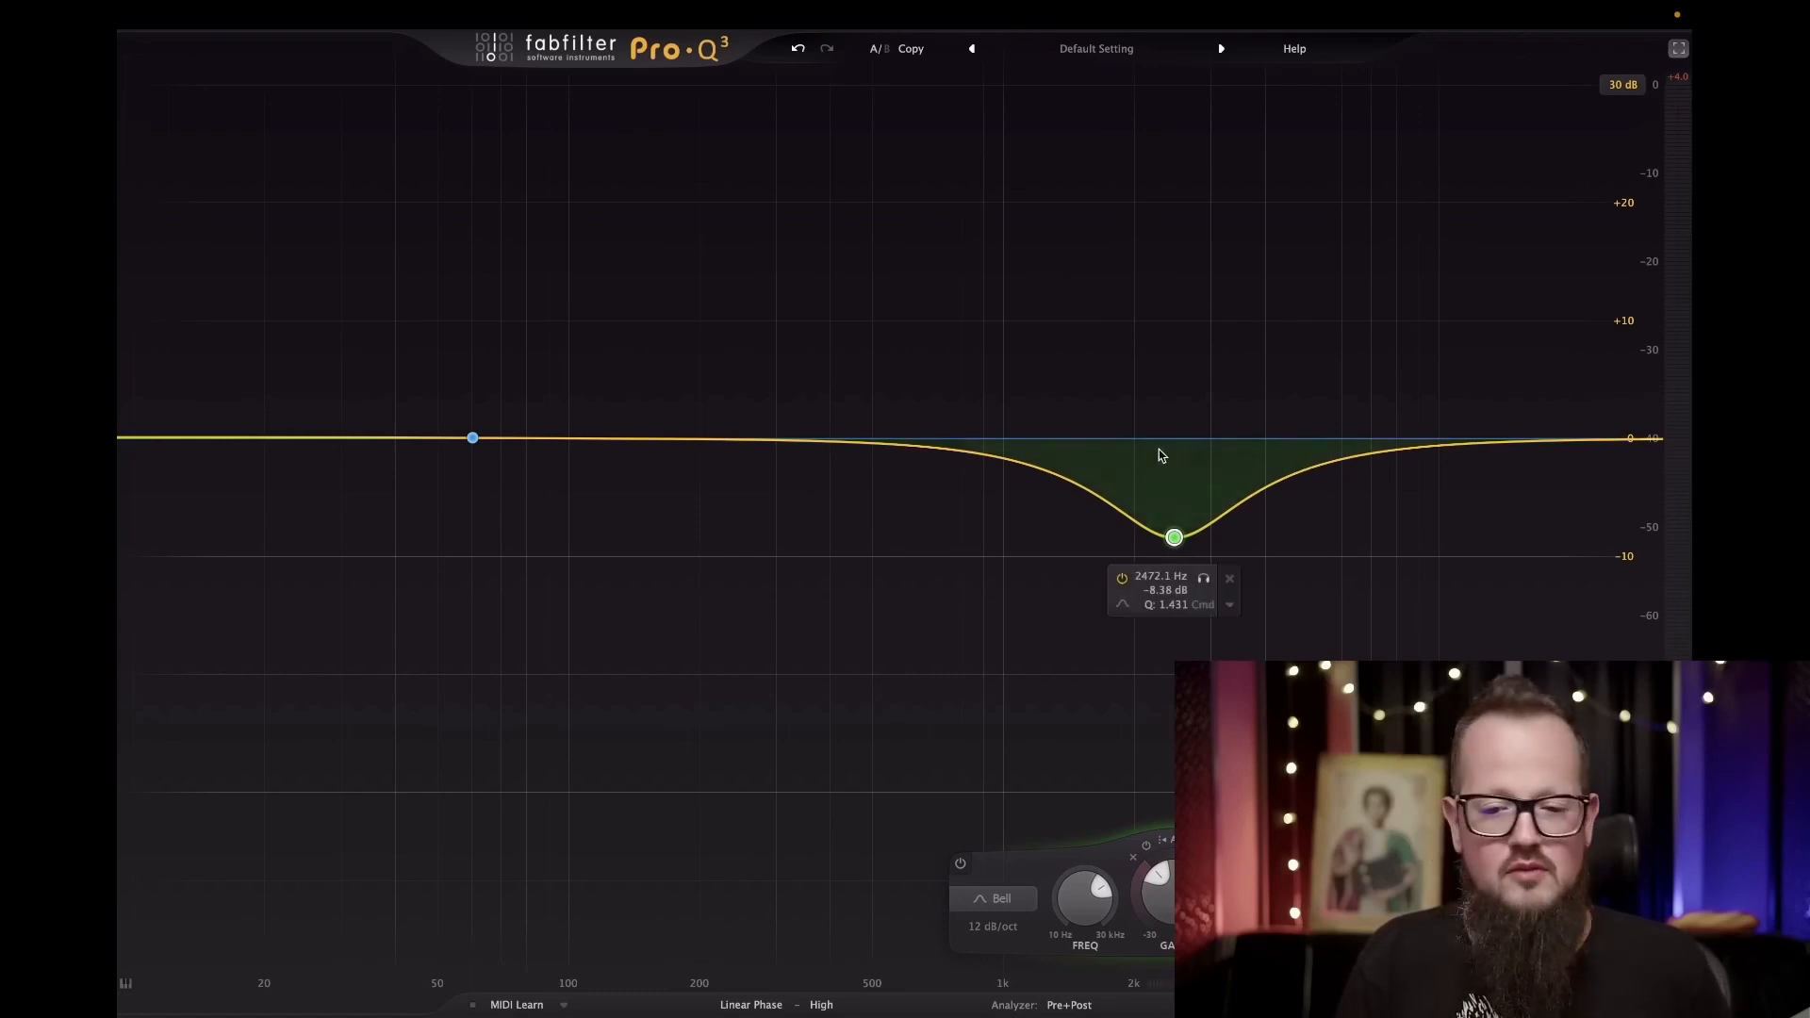
Add a second bell cut of about 5.7 dB near 1454 Hz, and select it together with the 2472 Hz cut.
{"action": "left_click", "coordinate": [1083, 488]}
{"action": "left_click_drag", "start_coordinate": [1082, 458], "coordinate": [1075, 505]}
{"action": "left_click_drag", "start_coordinate": [952, 331], "coordinate": [1293, 644]}
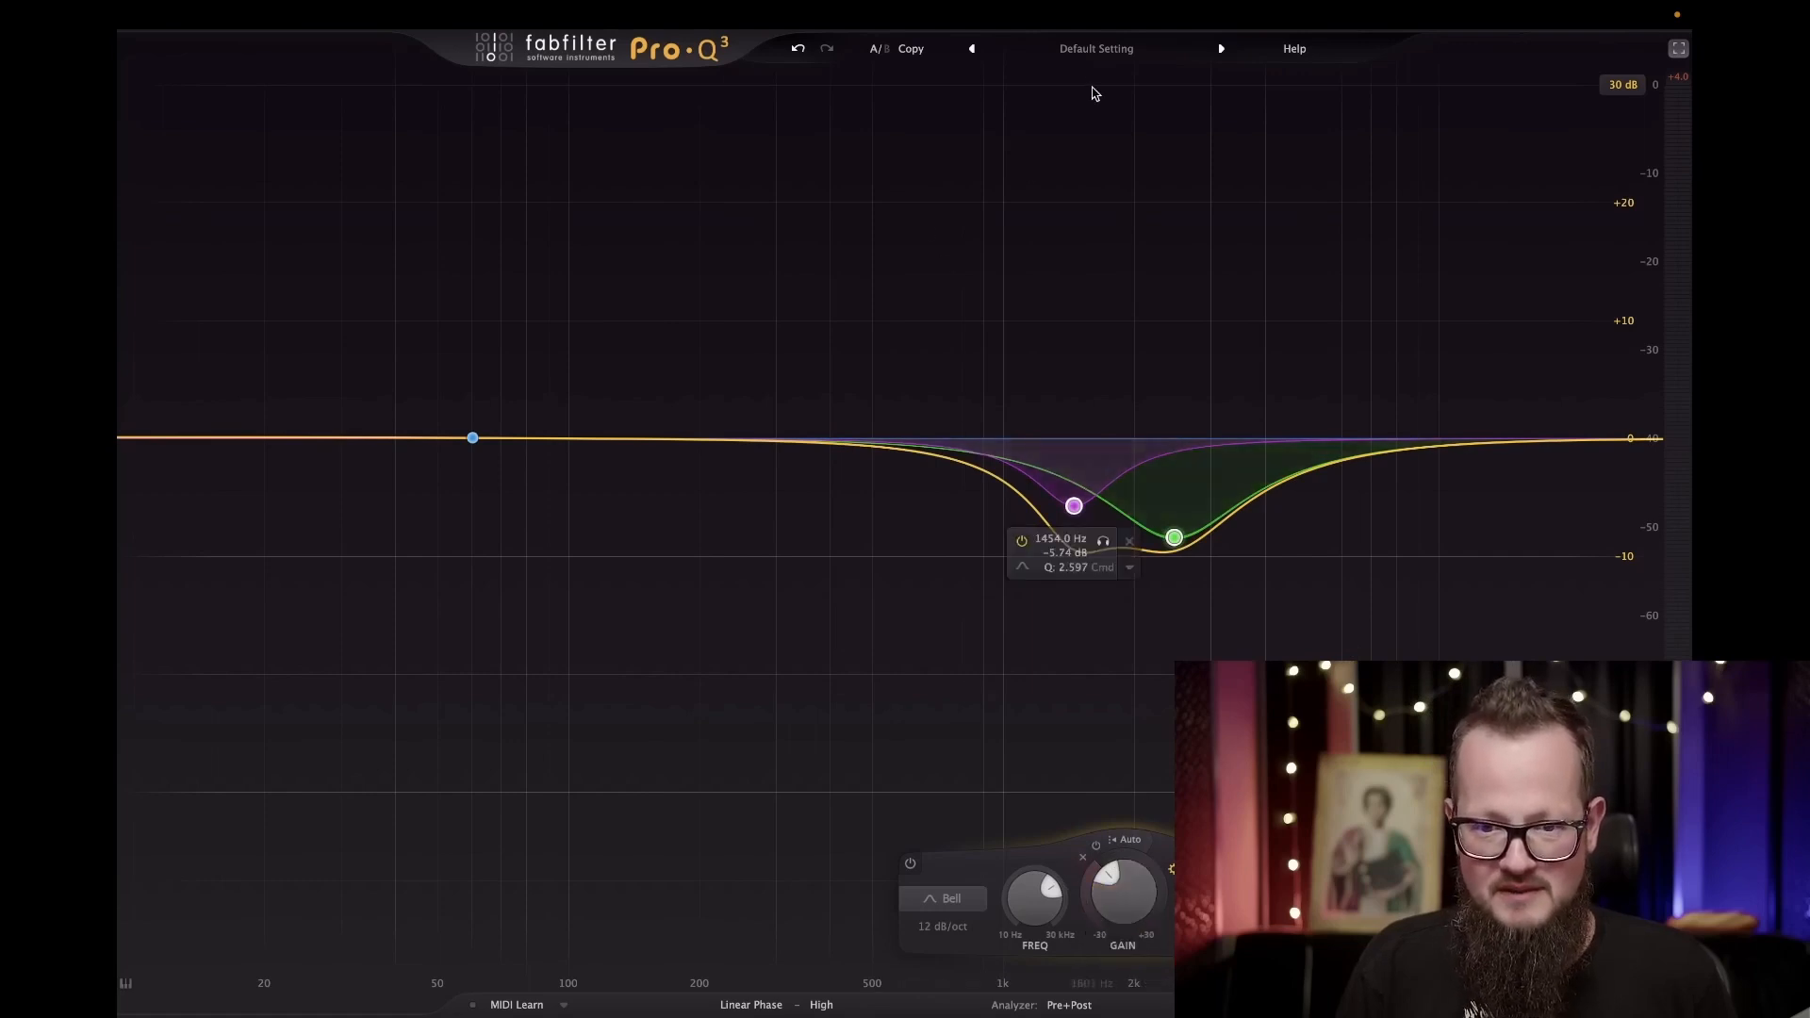
Reset the EQ with the Default Setting preset and return it from full screen to its normal window.
{"action": "left_click", "coordinate": [1096, 49]}
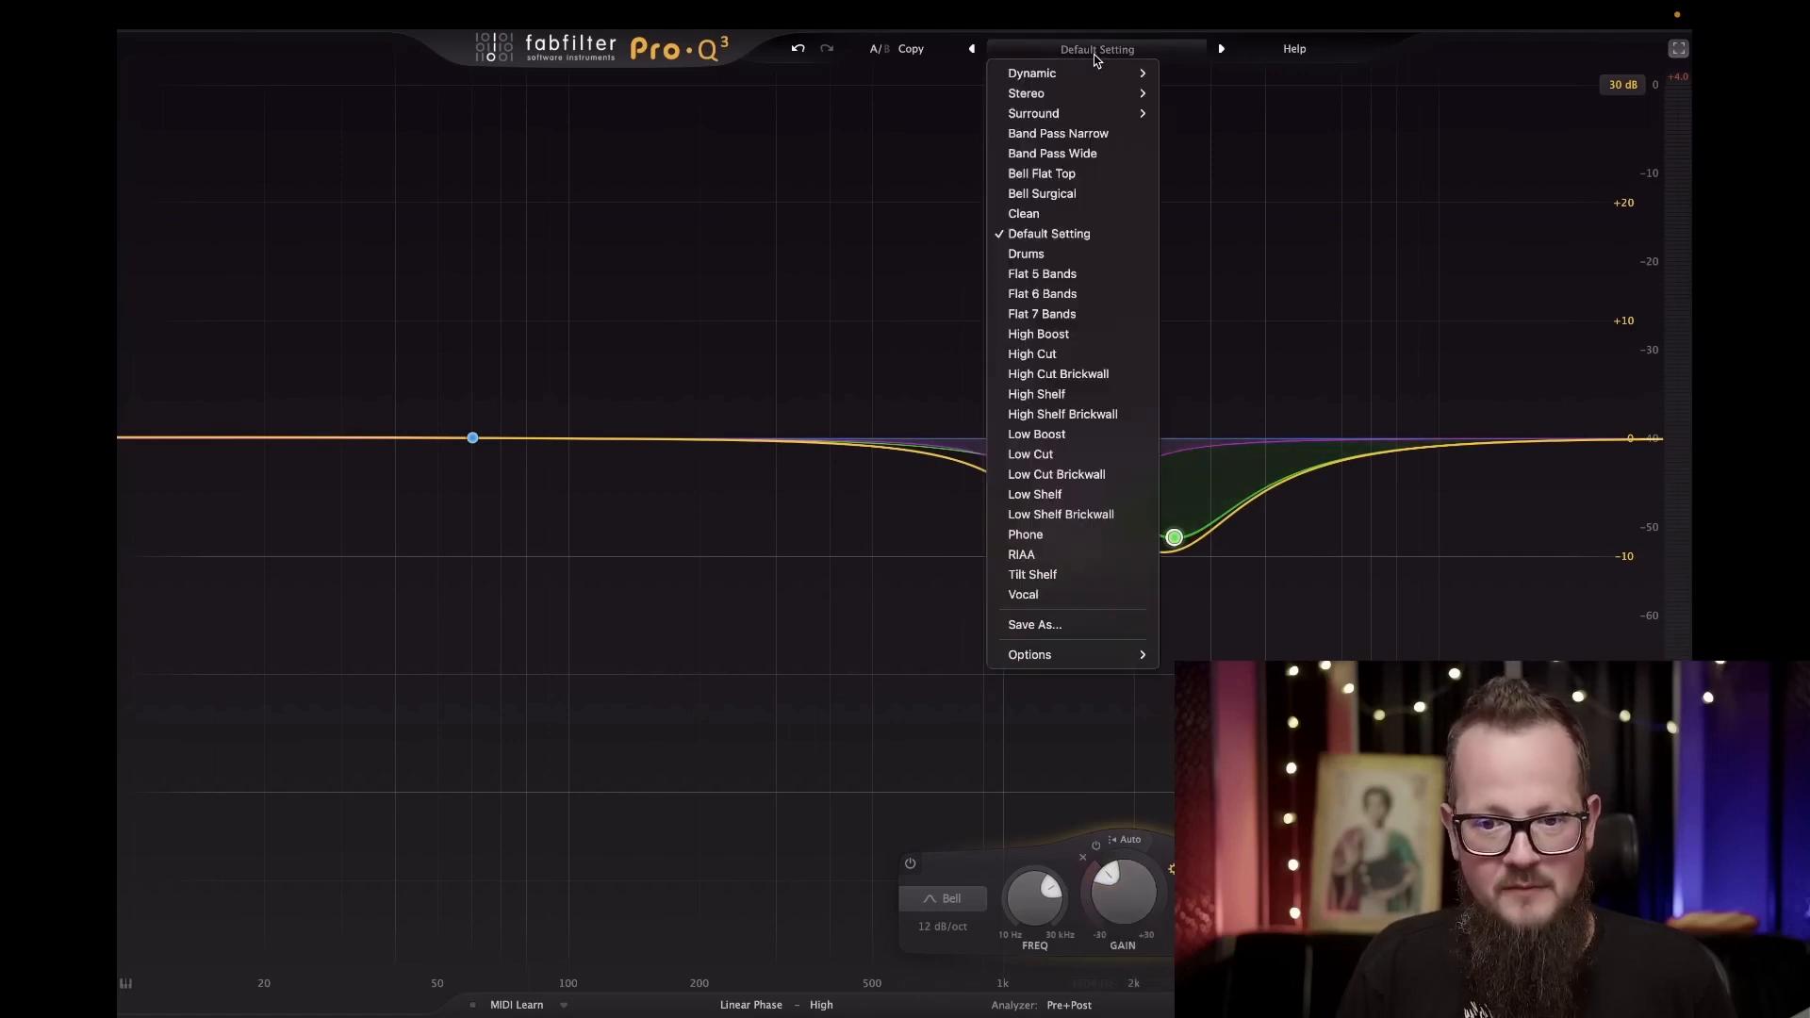
{"action": "left_click", "coordinate": [1044, 237]}
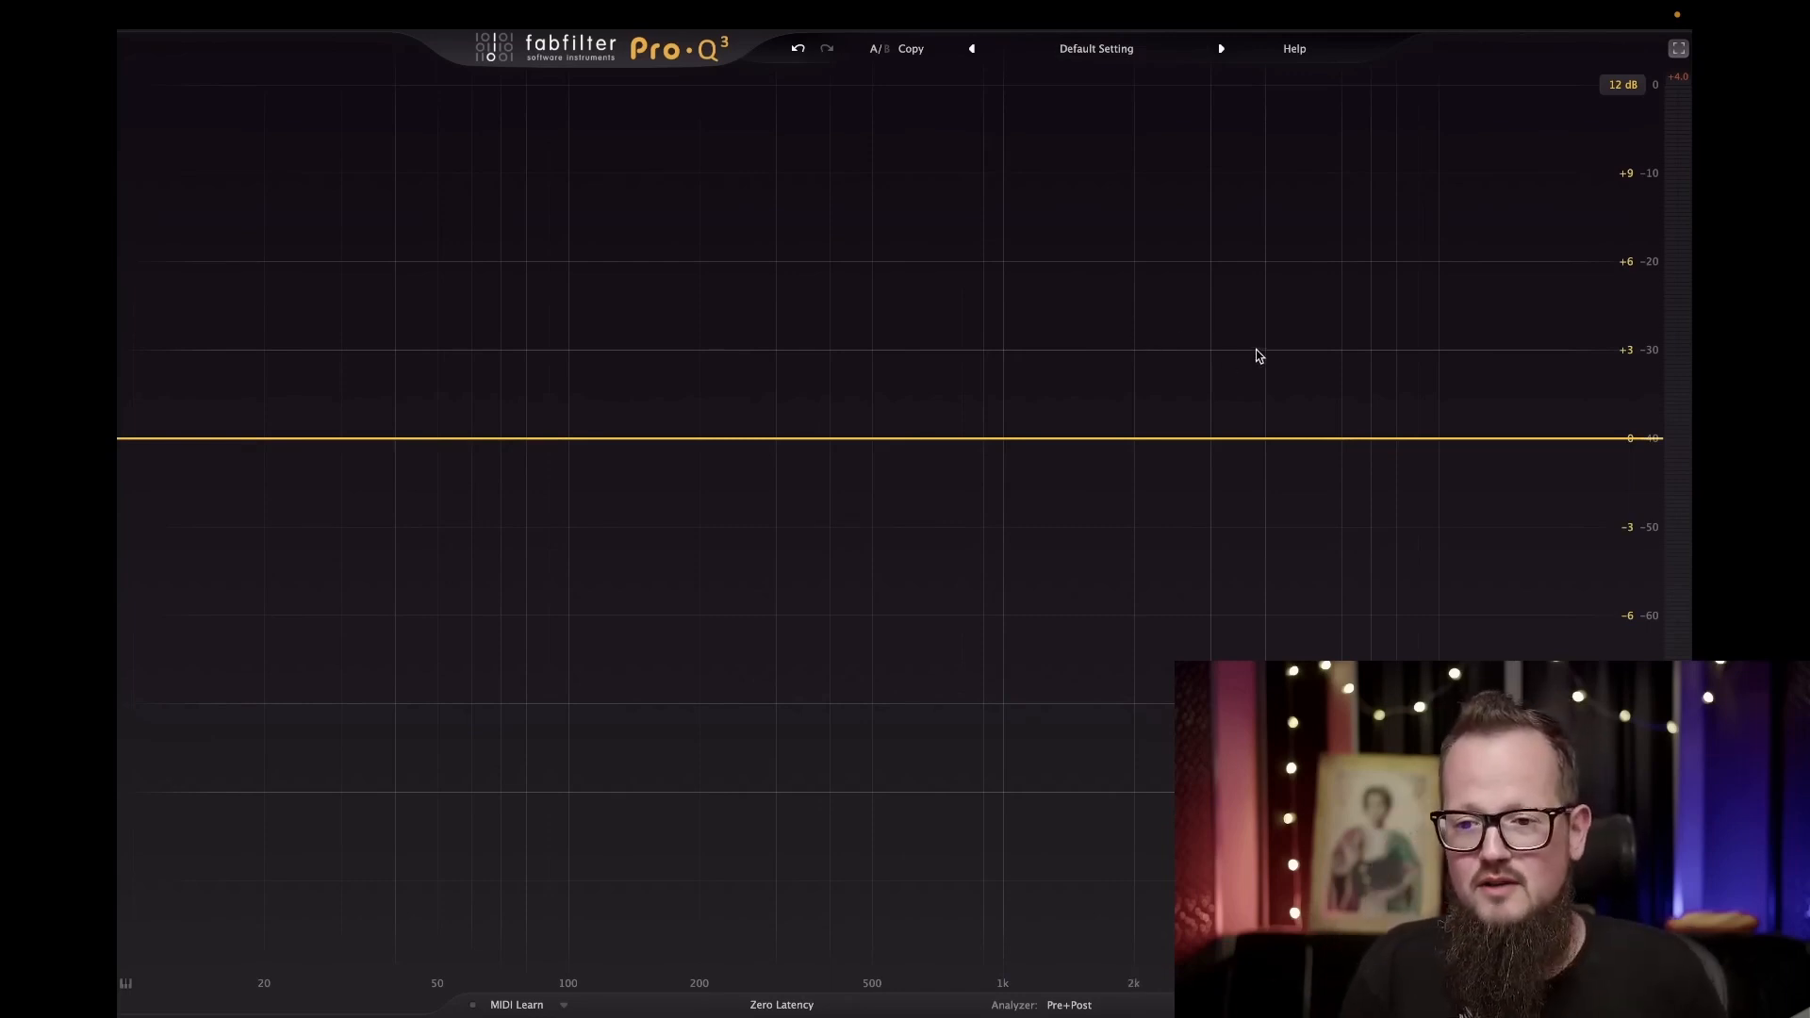
{"action": "left_click", "coordinate": [1679, 49]}
{"action": "left_click", "coordinate": [1362, 269]}
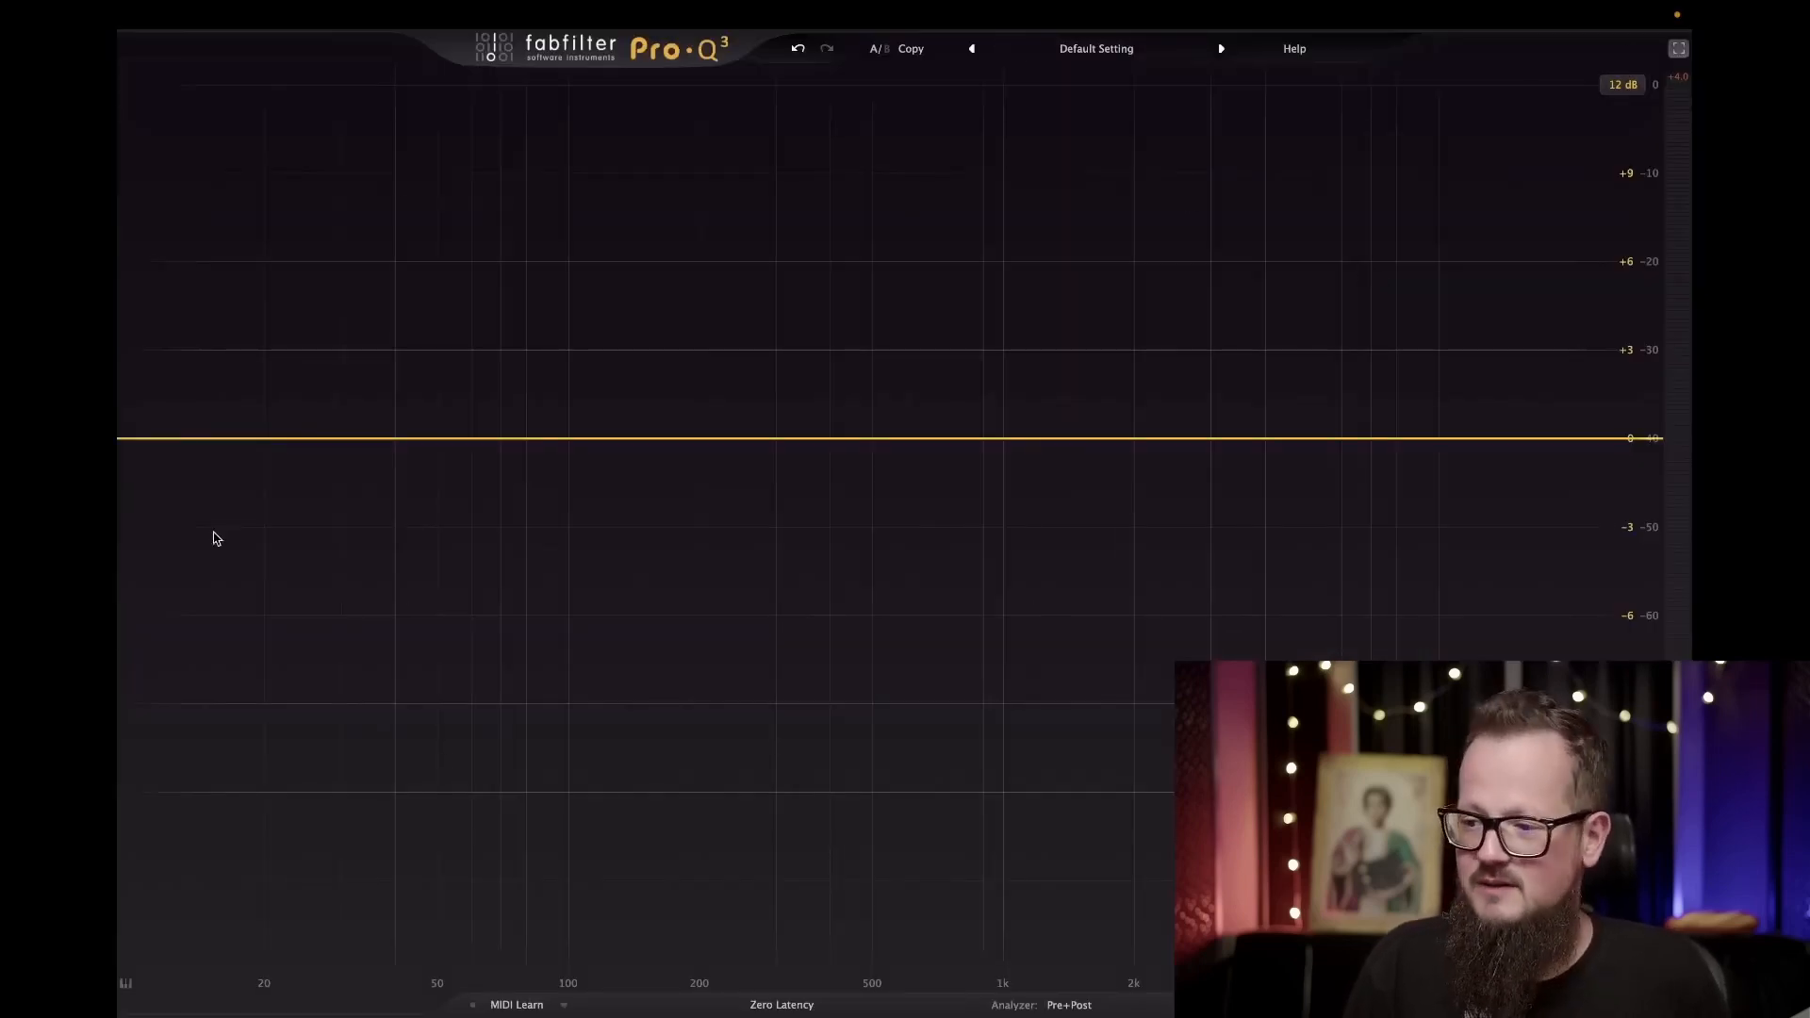
{"action": "left_click", "coordinate": [1679, 47]}
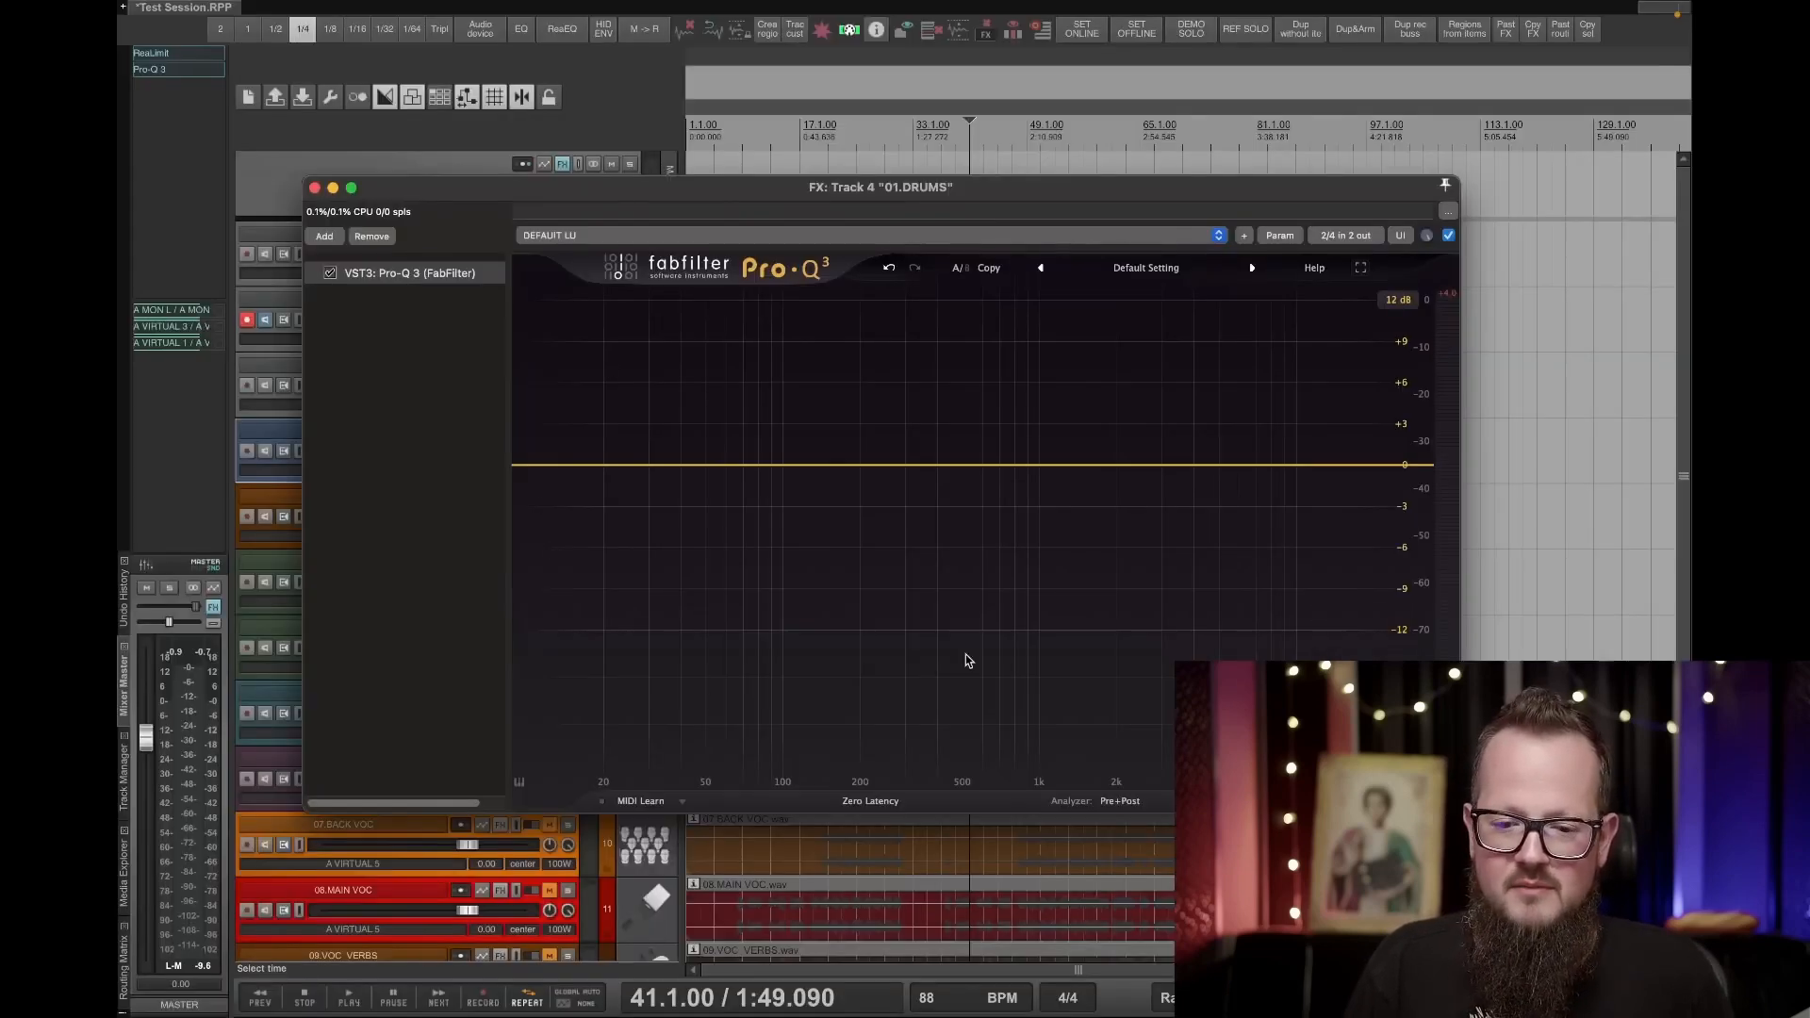
Add a flat bell near 220 Hz, and set the plug-in interface size to Large.
{"action": "left_click_drag", "start_coordinate": [948, 465], "coordinate": [874, 466]}
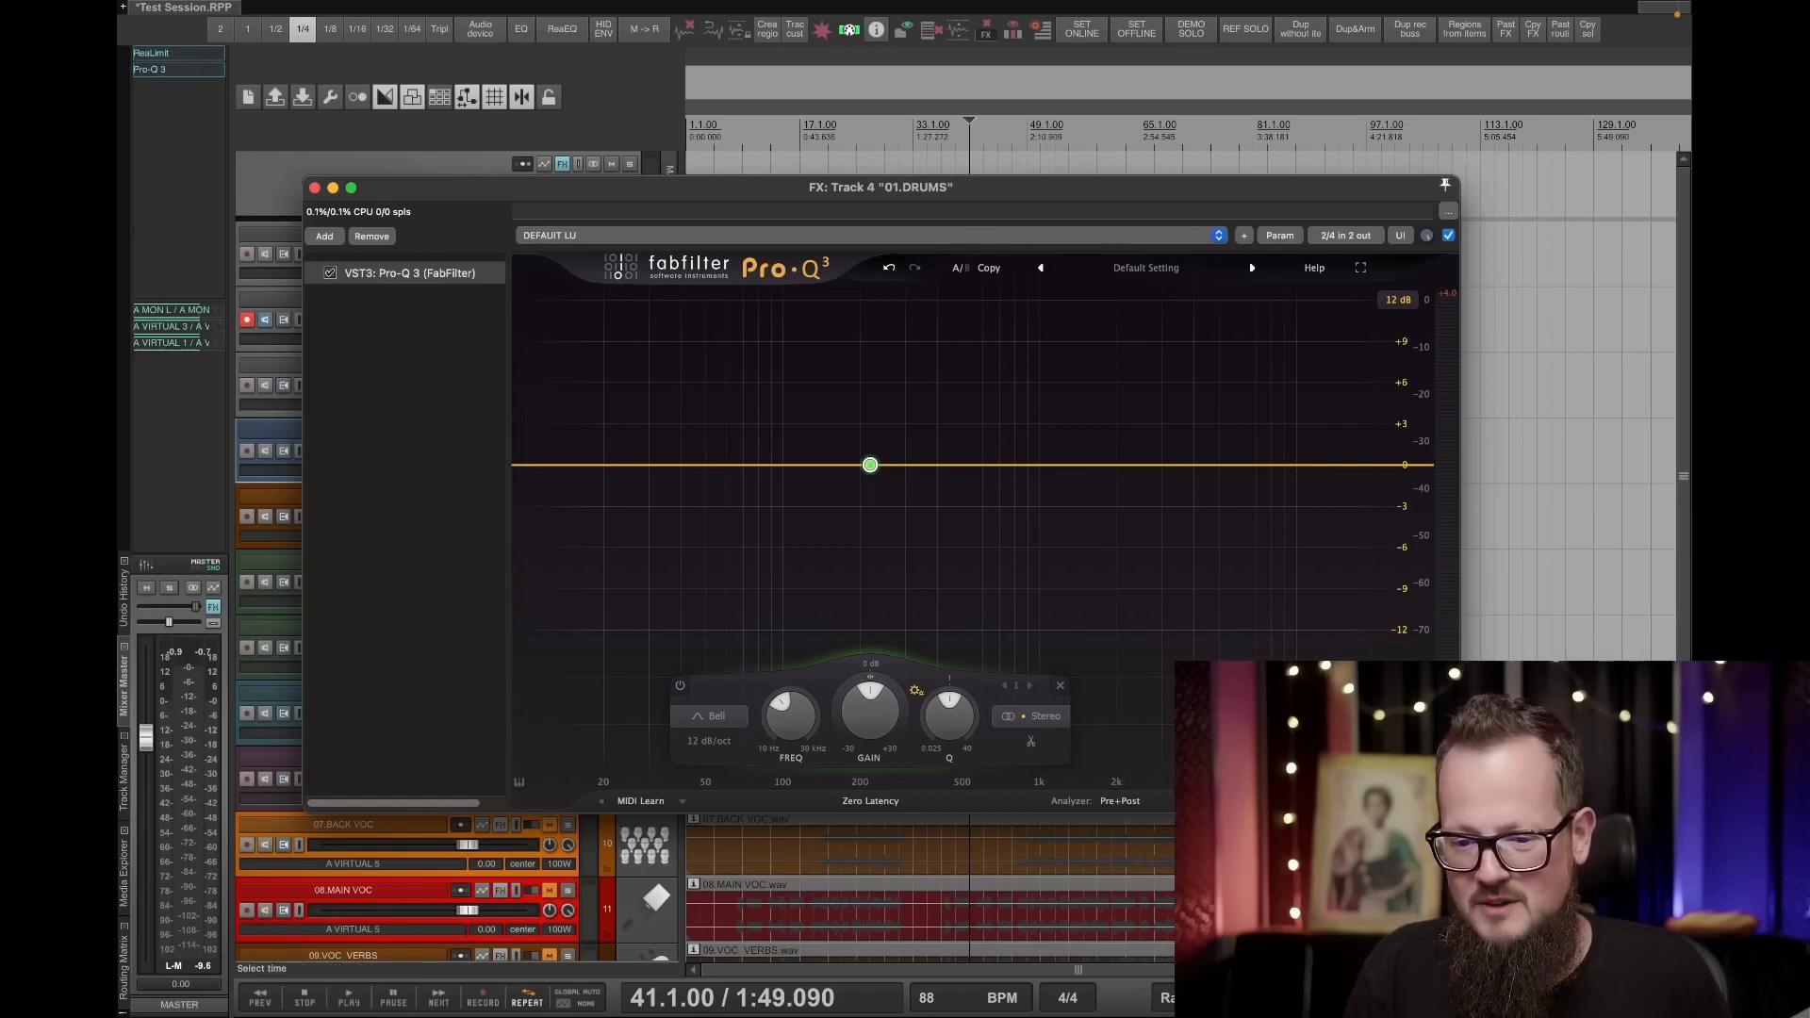
{"action": "left_click", "coordinate": [1473, 845]}
{"action": "left_click", "coordinate": [1157, 545]}
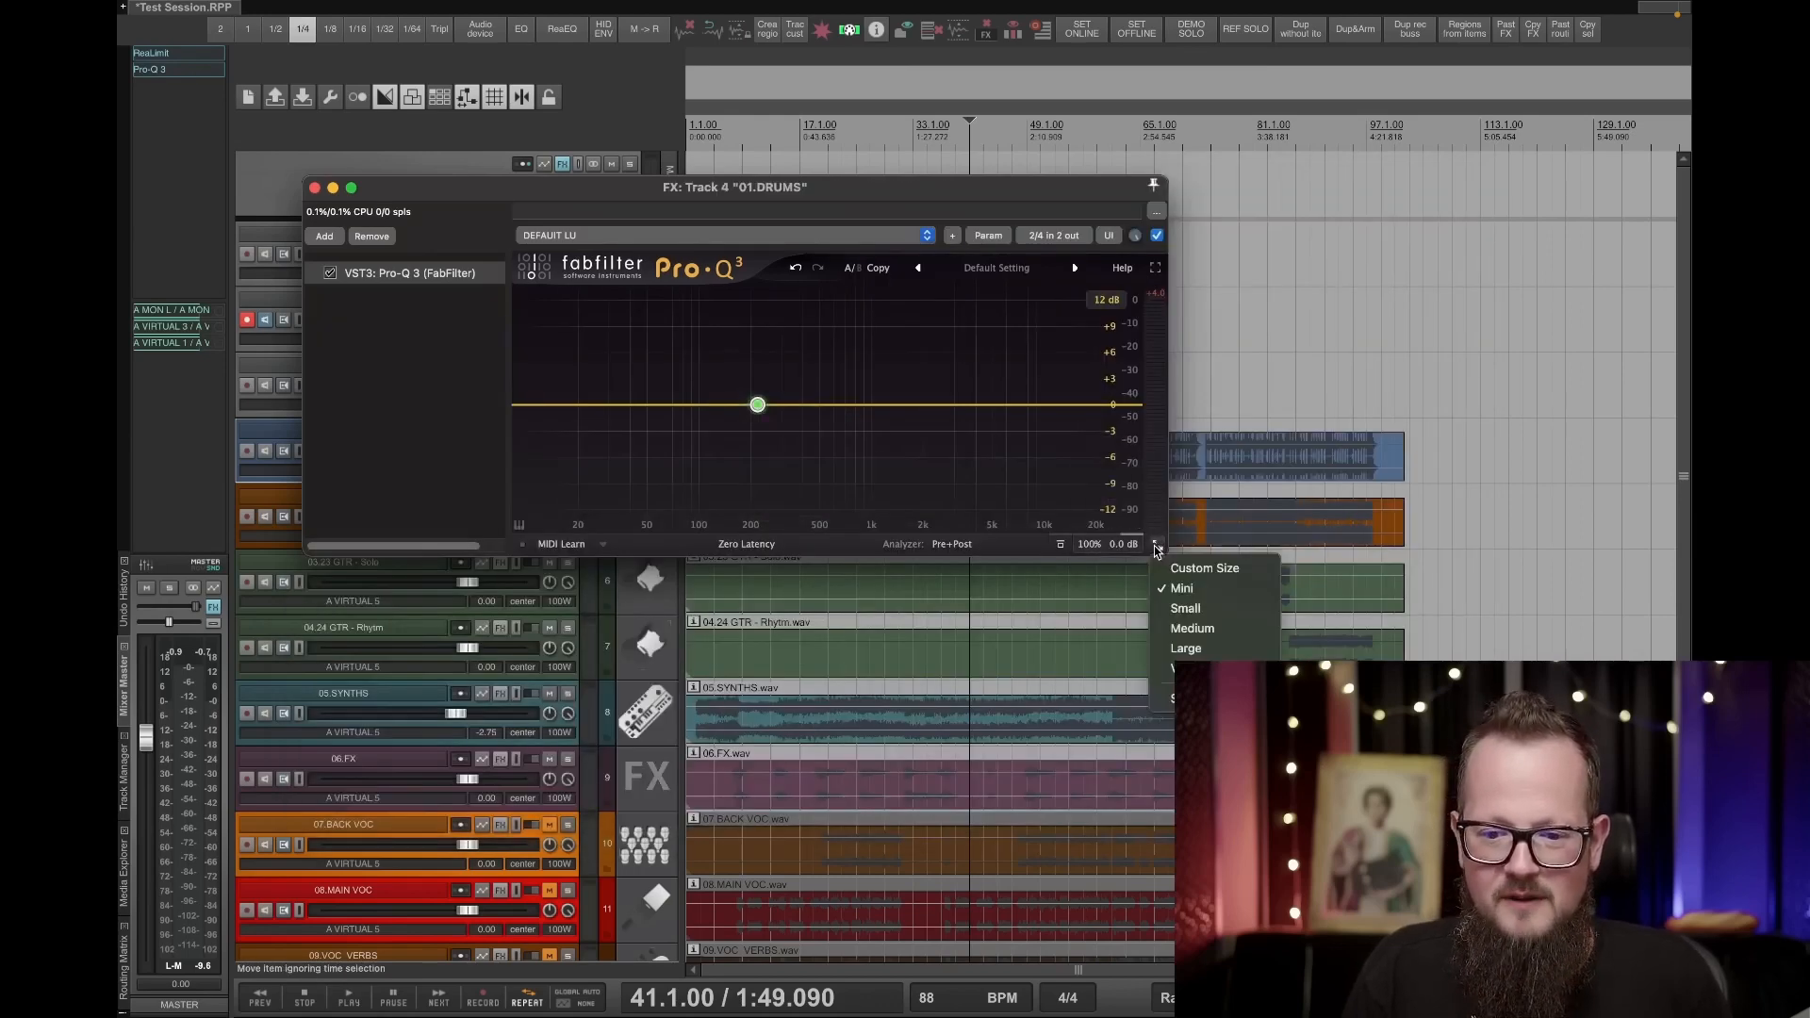
{"action": "left_click", "coordinate": [1189, 649]}
{"action": "left_click_drag", "start_coordinate": [963, 183], "coordinate": [929, 108]}
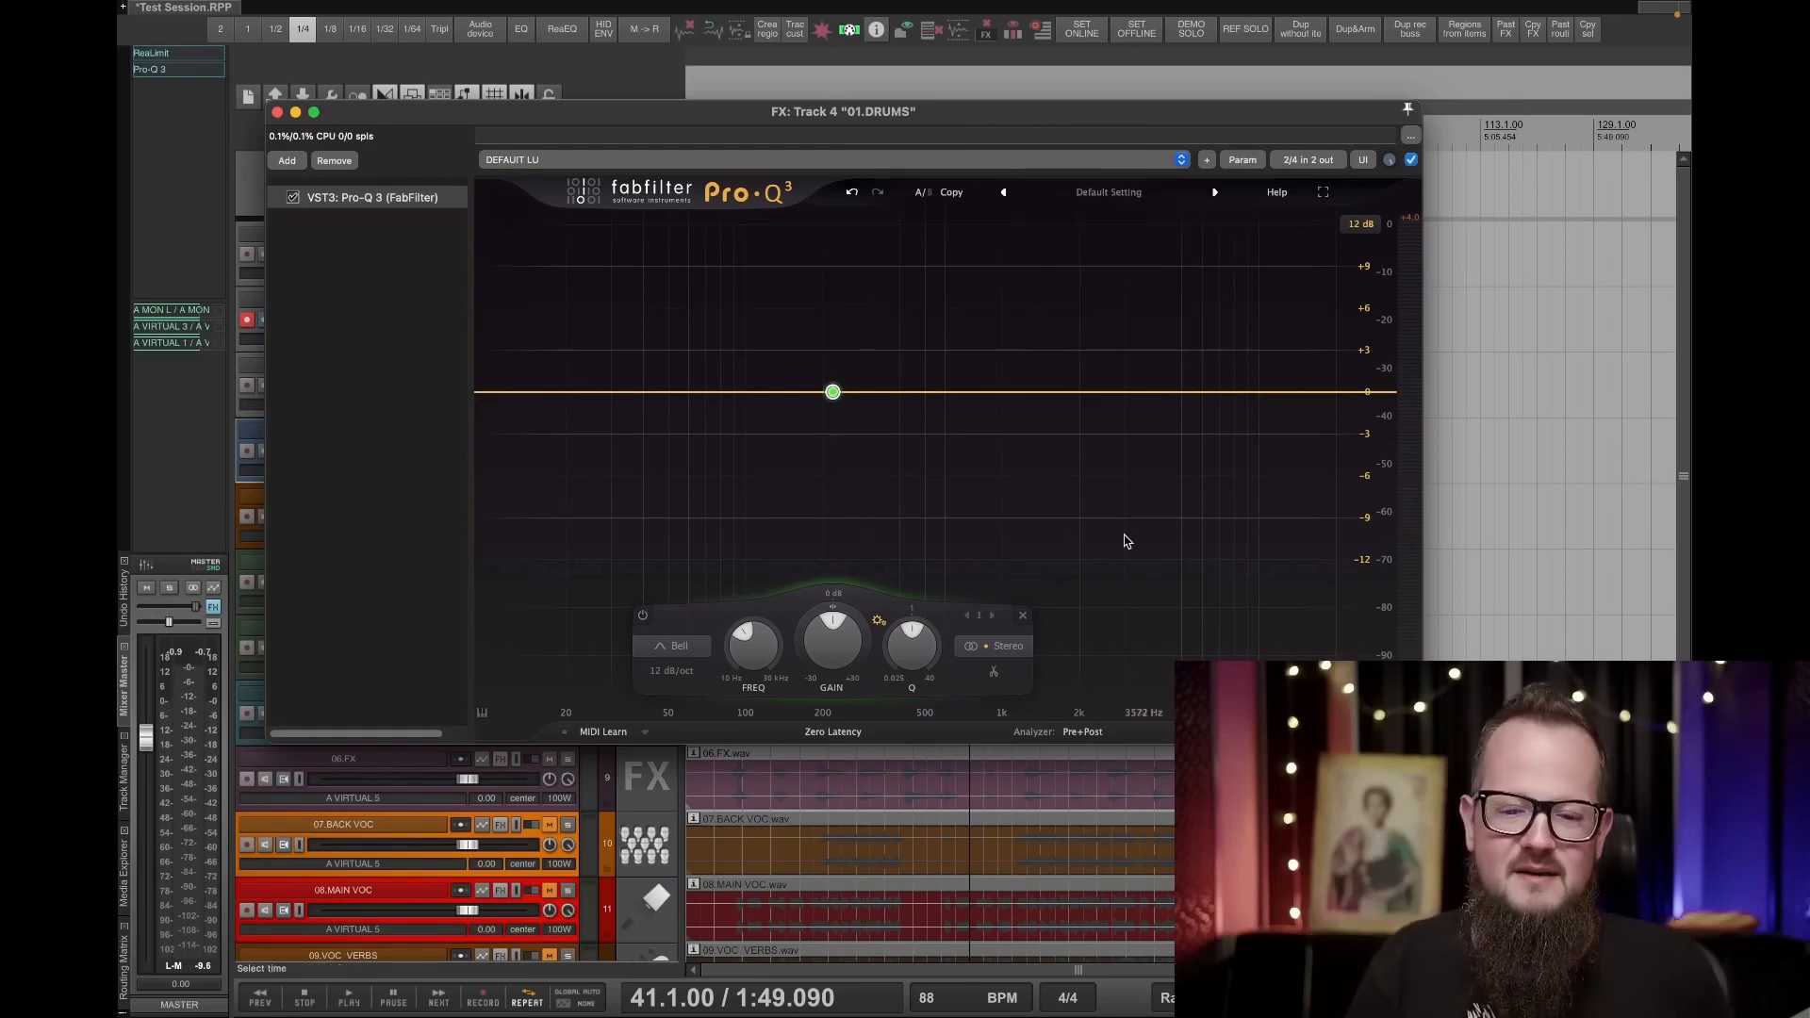
Try the bell at about 52 Hz, 156 Hz and -1.5 dB near 191 Hz, ending flat at about 194 Hz.
{"action": "left_click_drag", "start_coordinate": [833, 394], "coordinate": [672, 391]}
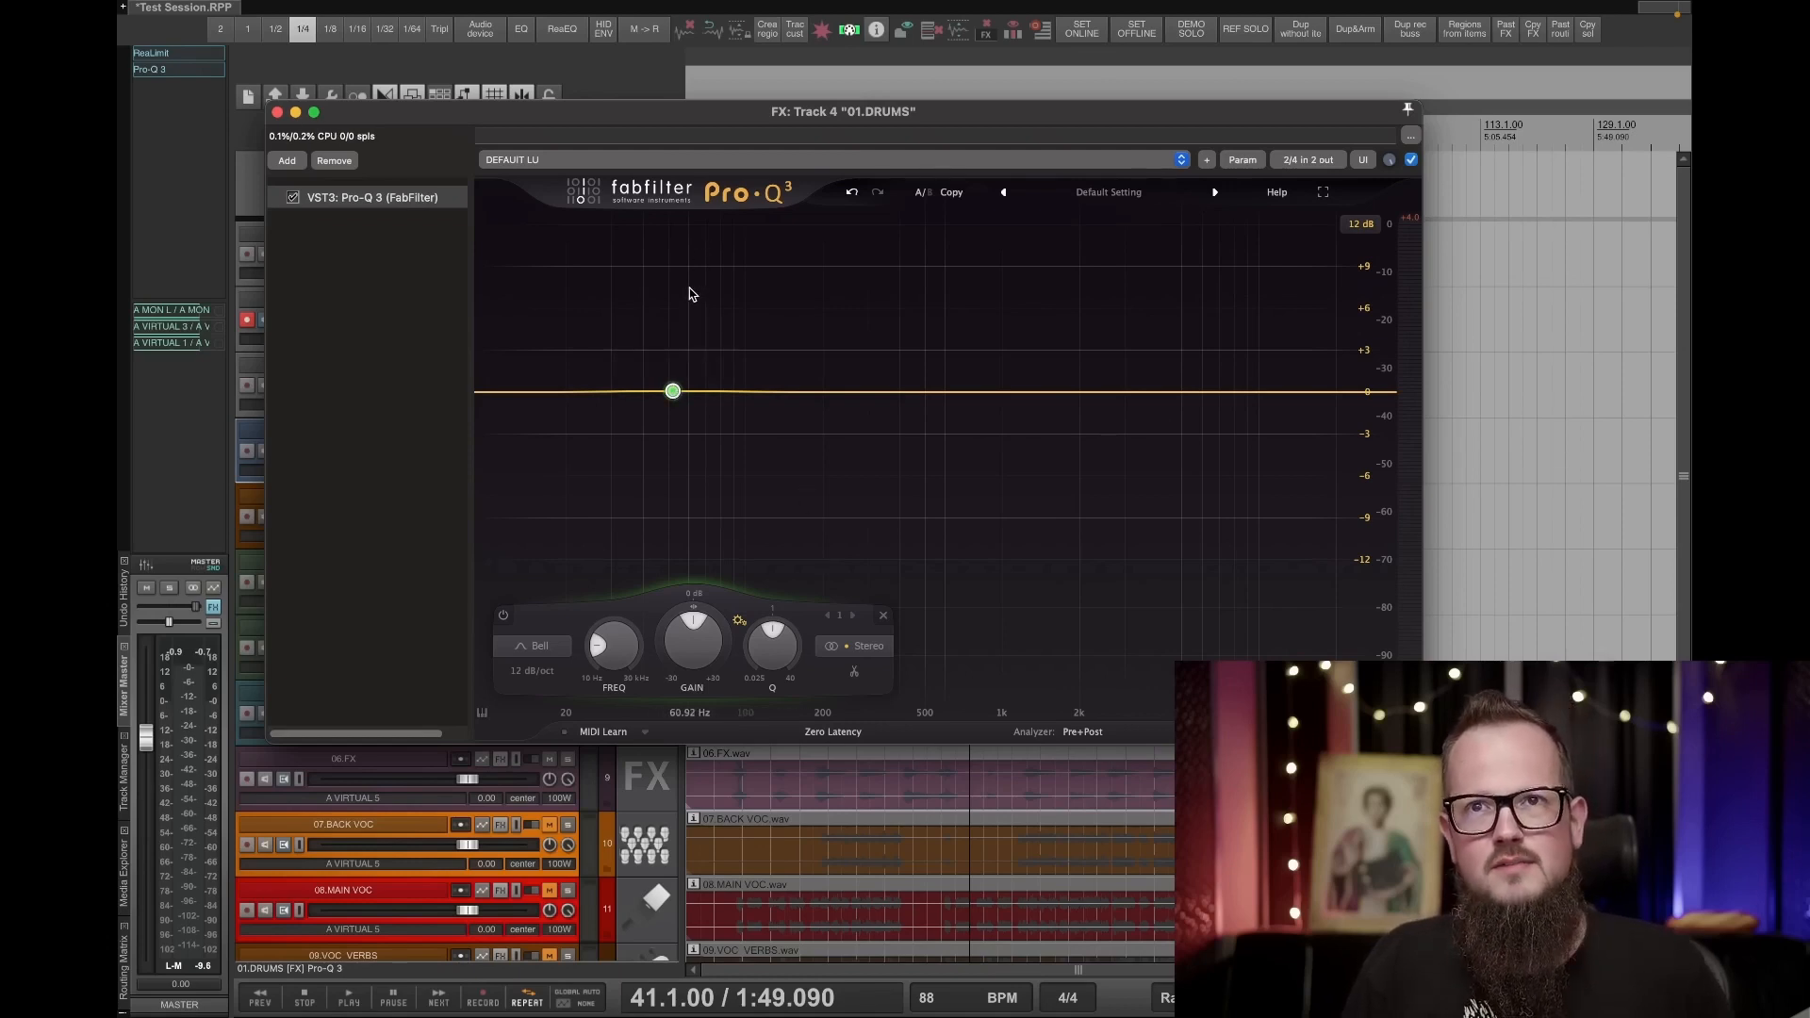
{"action": "mouse_move", "coordinate": [672, 390]}
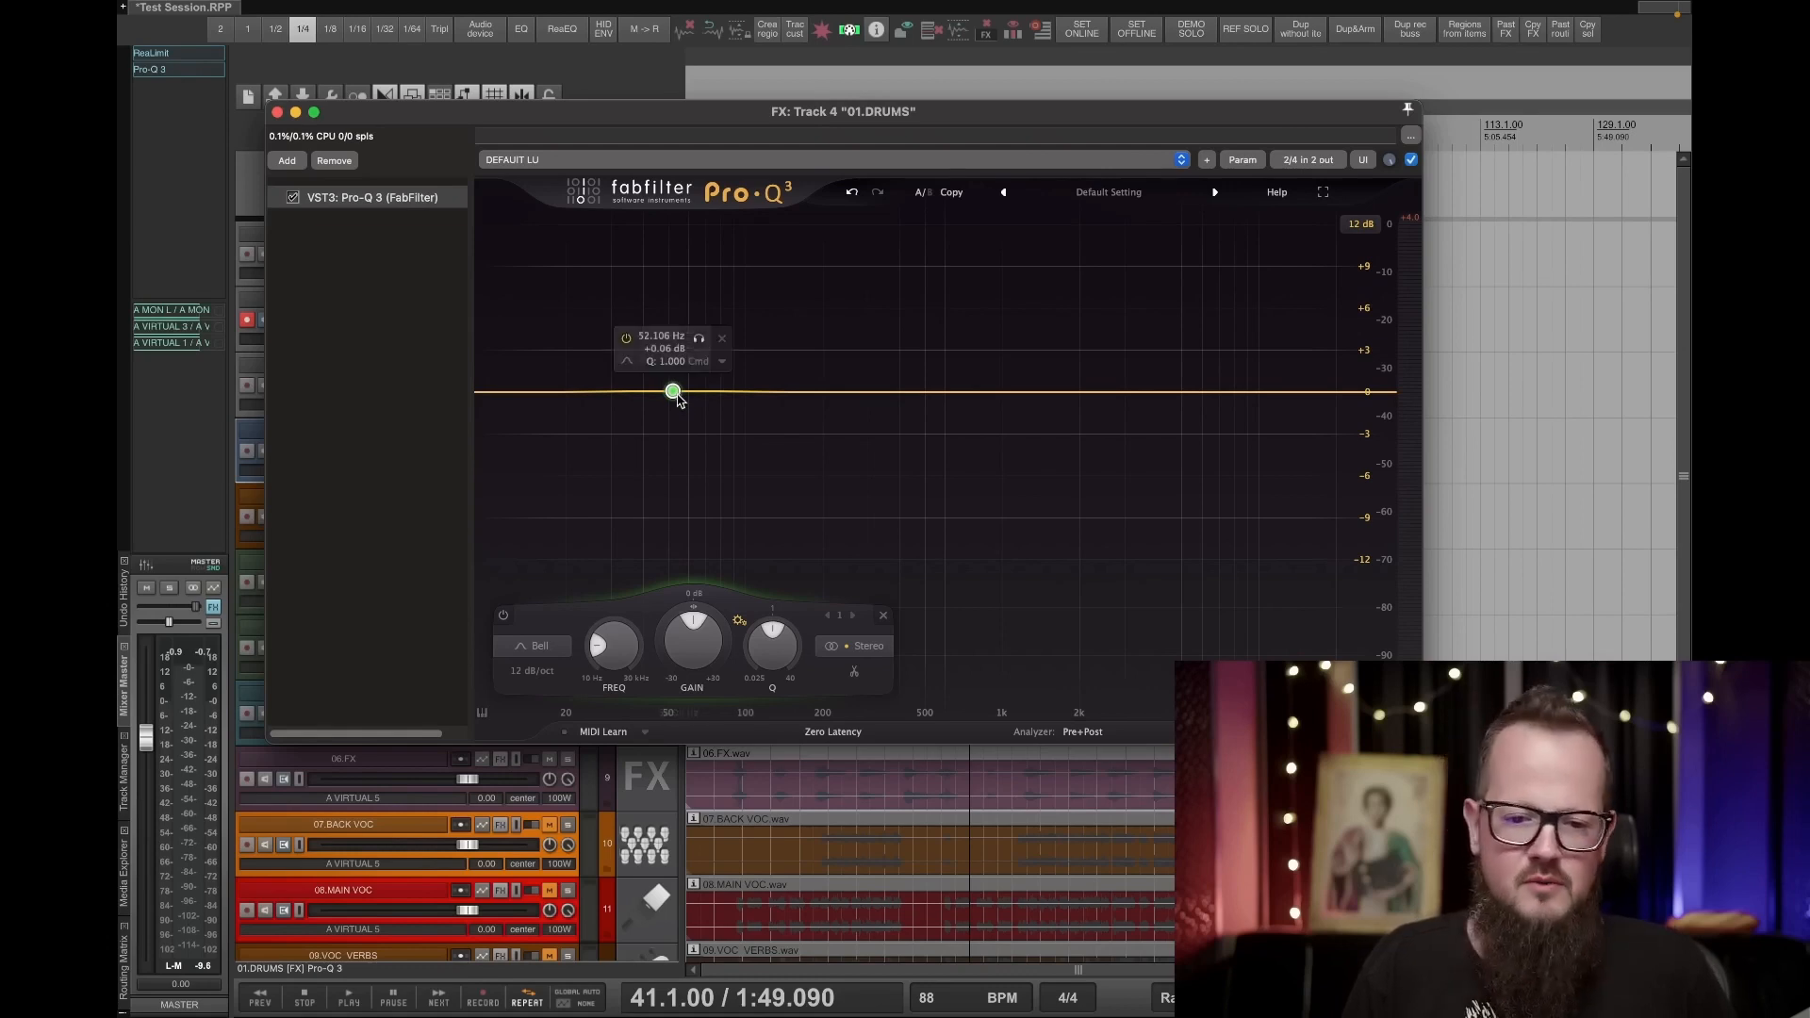
{"action": "left_click_drag", "start_coordinate": [673, 394], "coordinate": [794, 399]}
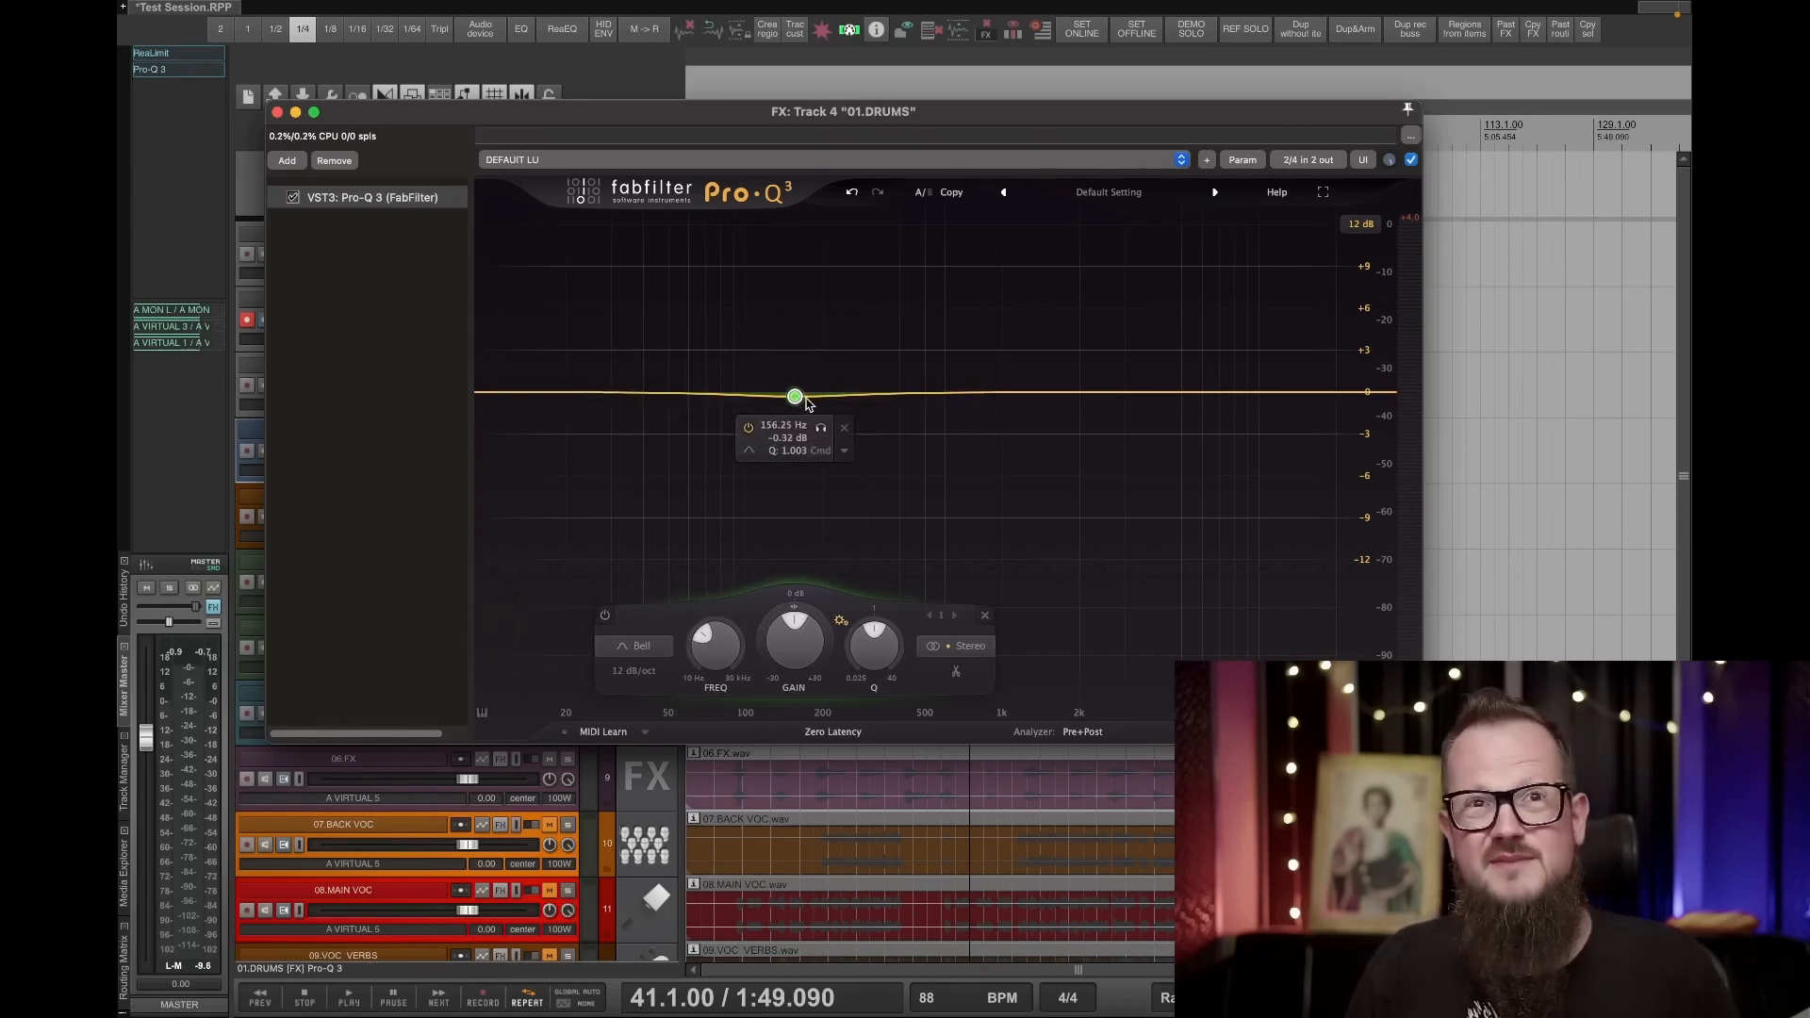
{"action": "left_click_drag", "start_coordinate": [782, 385], "coordinate": [818, 422]}
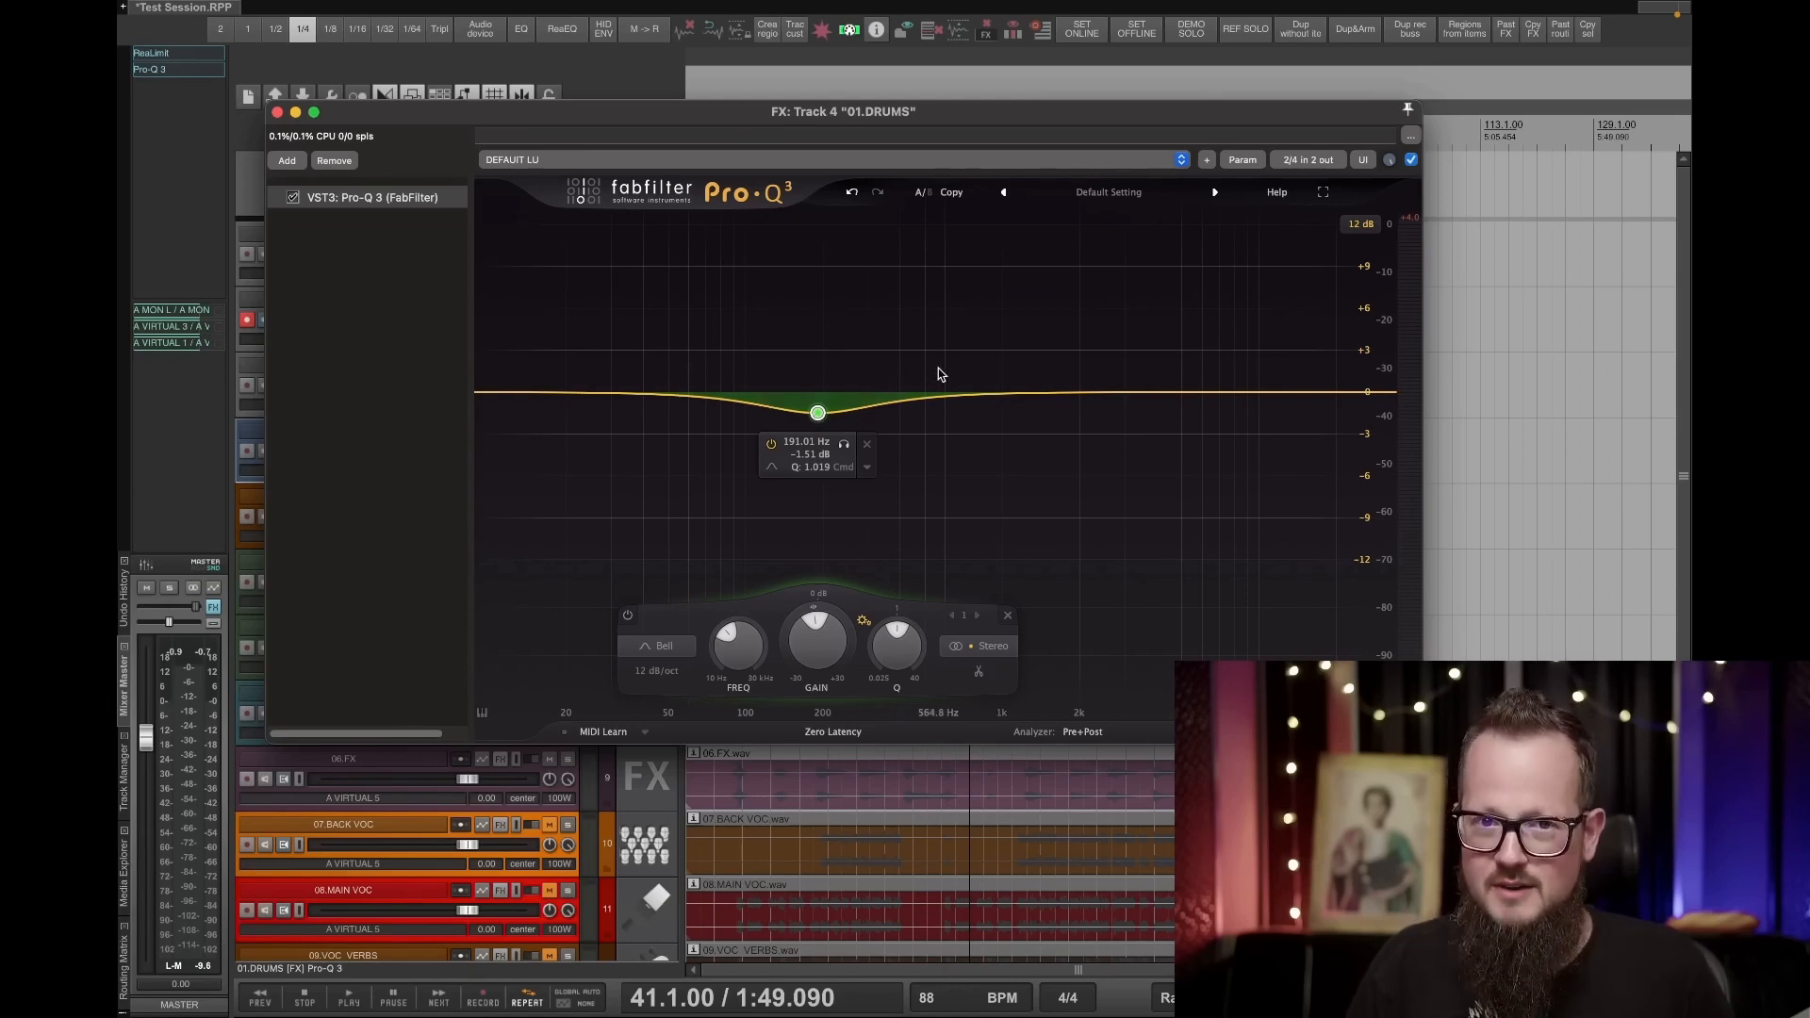
{"action": "mouse_move", "coordinate": [818, 415]}
{"action": "left_click_drag", "start_coordinate": [818, 415], "coordinate": [820, 392]}
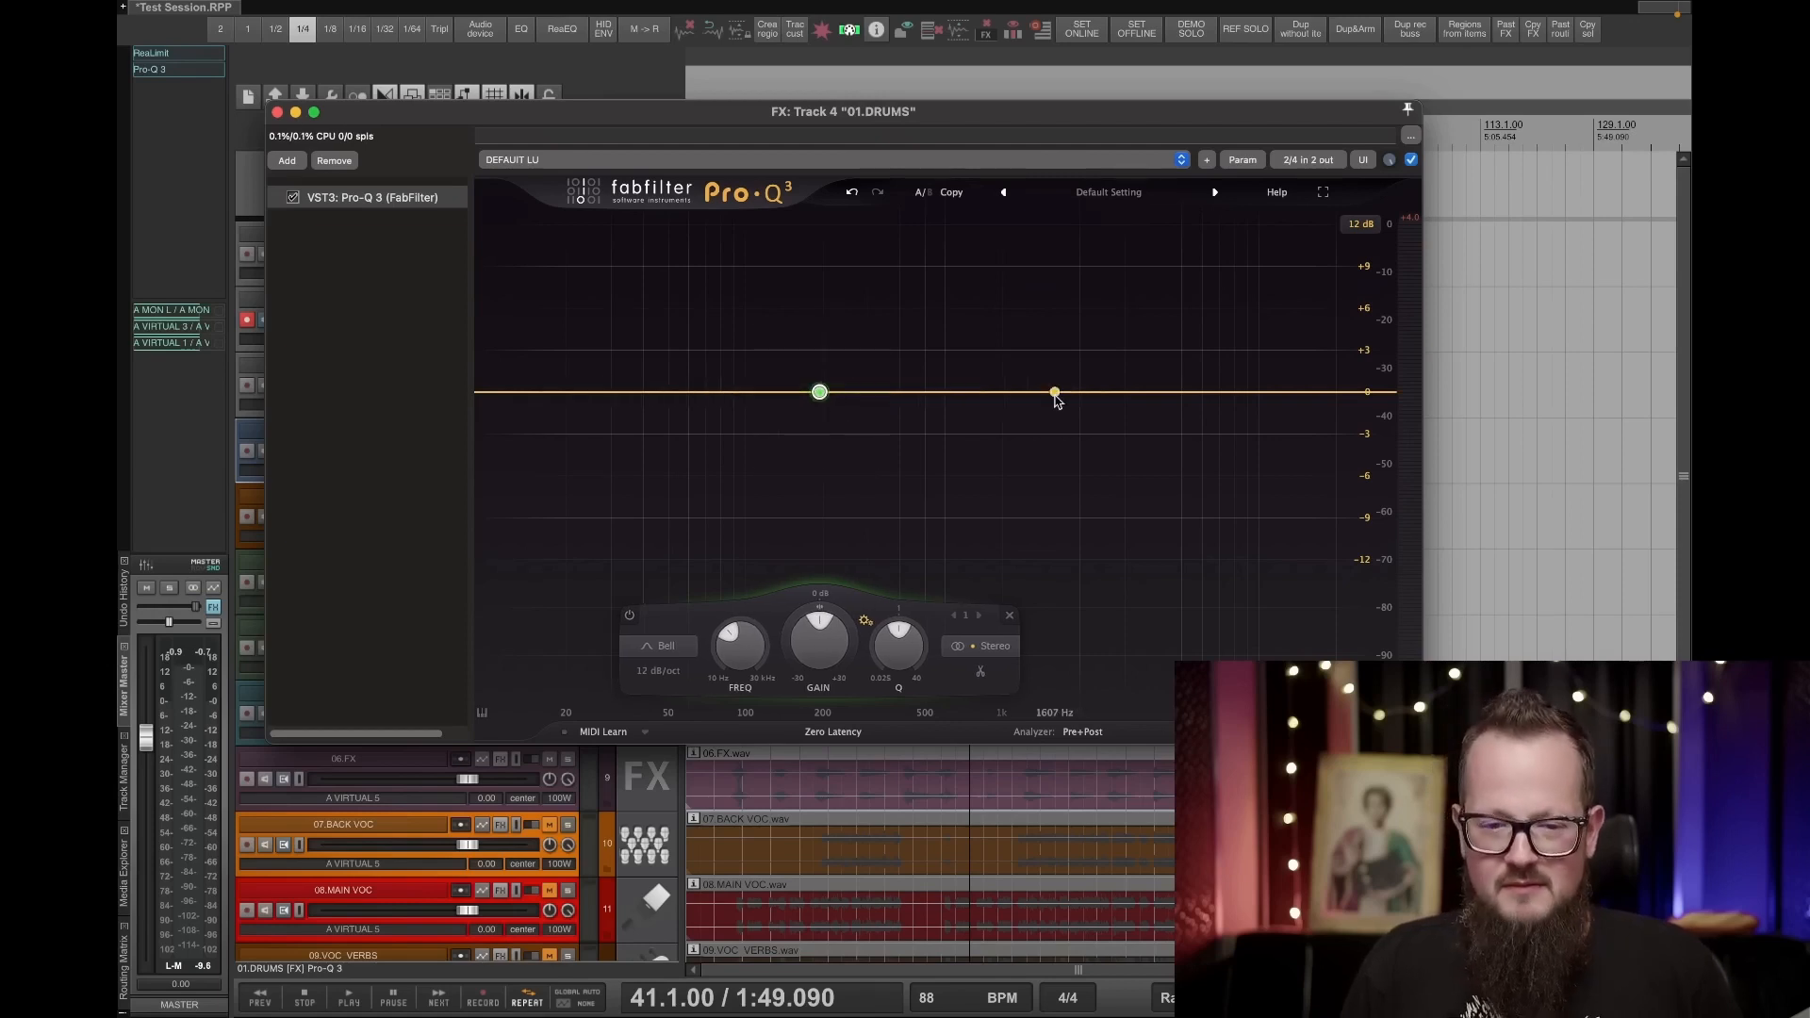
{"action": "mouse_move", "coordinate": [826, 393]}
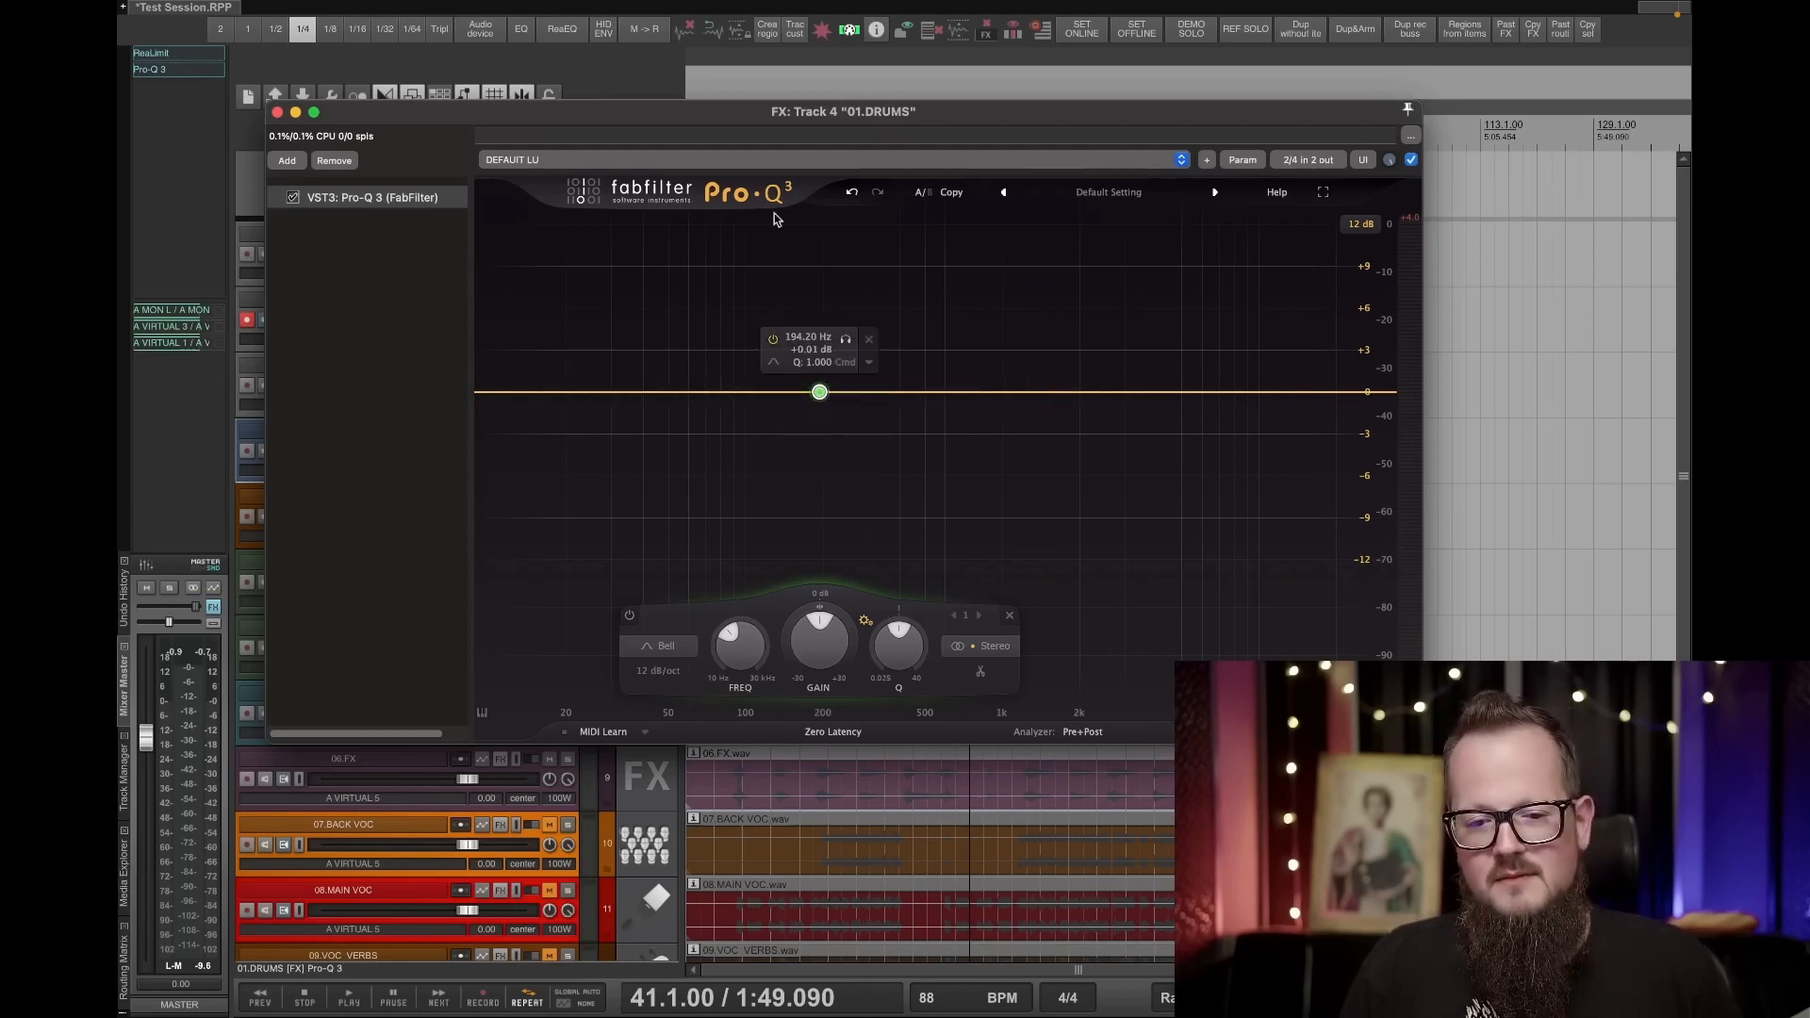
Move the Pro-Q 3 window off the track list to examine the session's tracks, and bring it back.
{"action": "left_click_drag", "start_coordinate": [763, 111], "coordinate": [756, 248]}
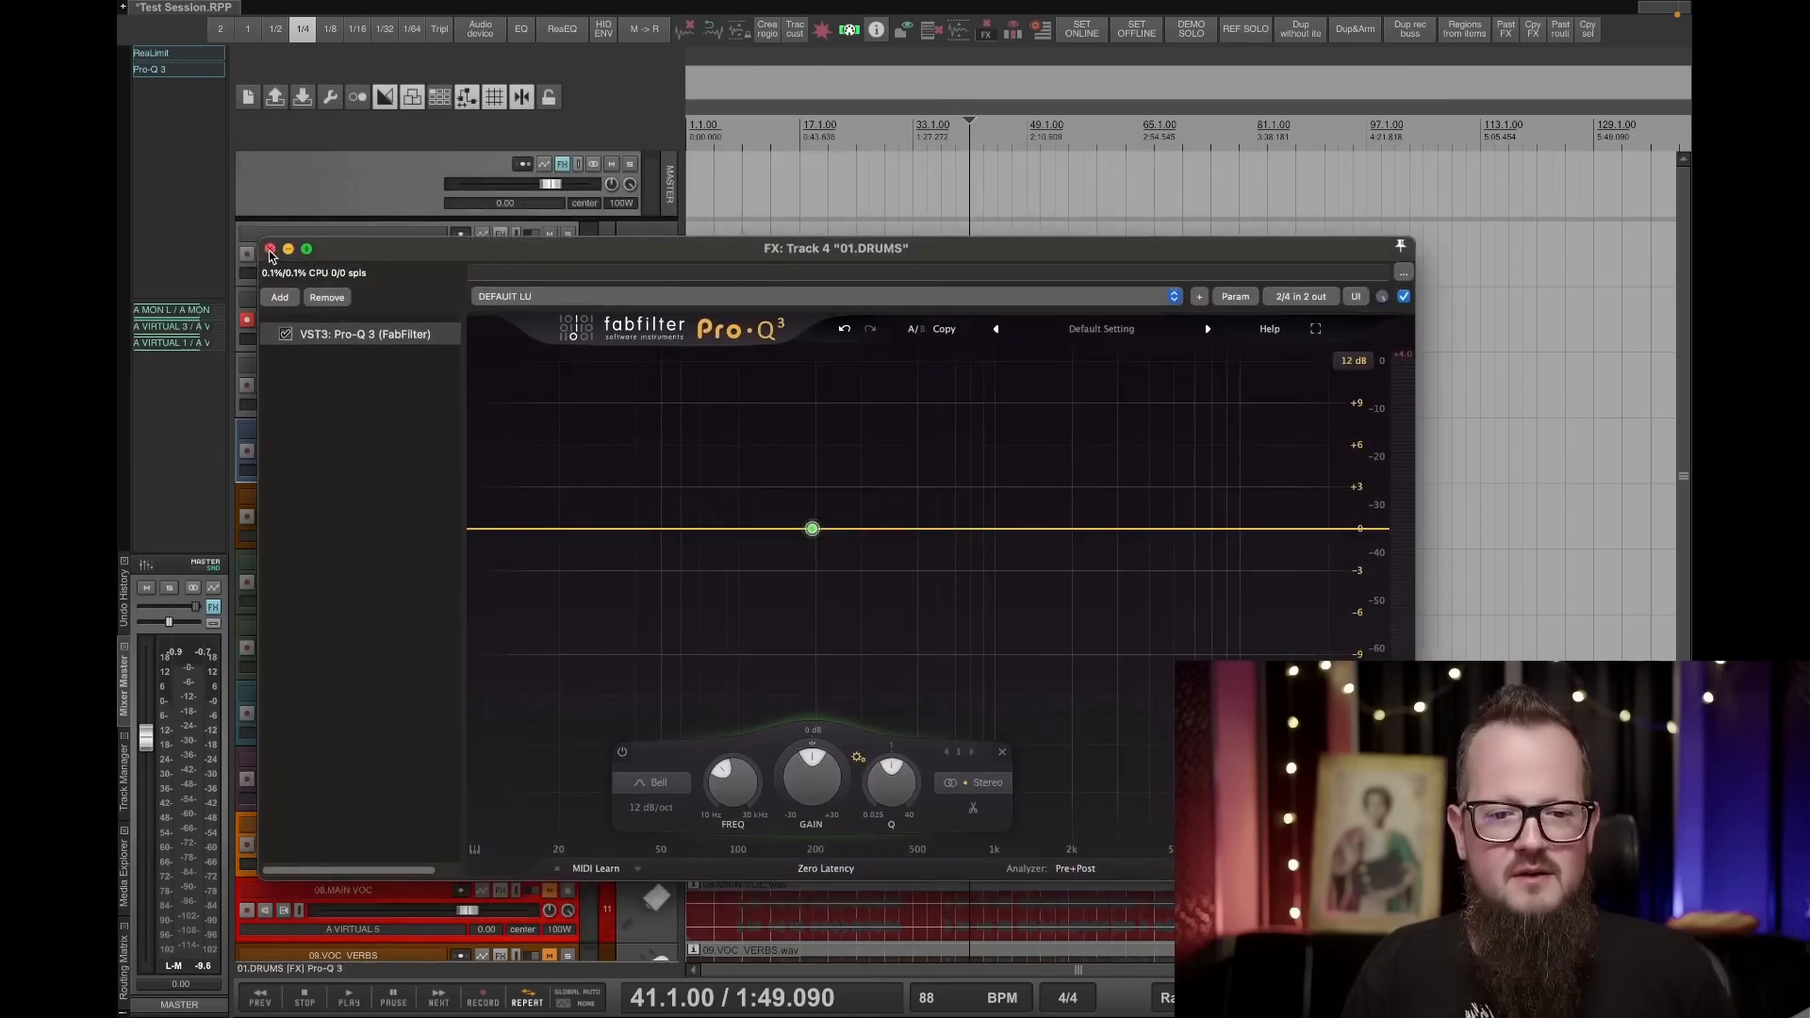
{"action": "left_click_drag", "start_coordinate": [357, 263], "coordinate": [901, 272]}
{"action": "left_click_drag", "start_coordinate": [551, 563], "coordinate": [540, 762]}
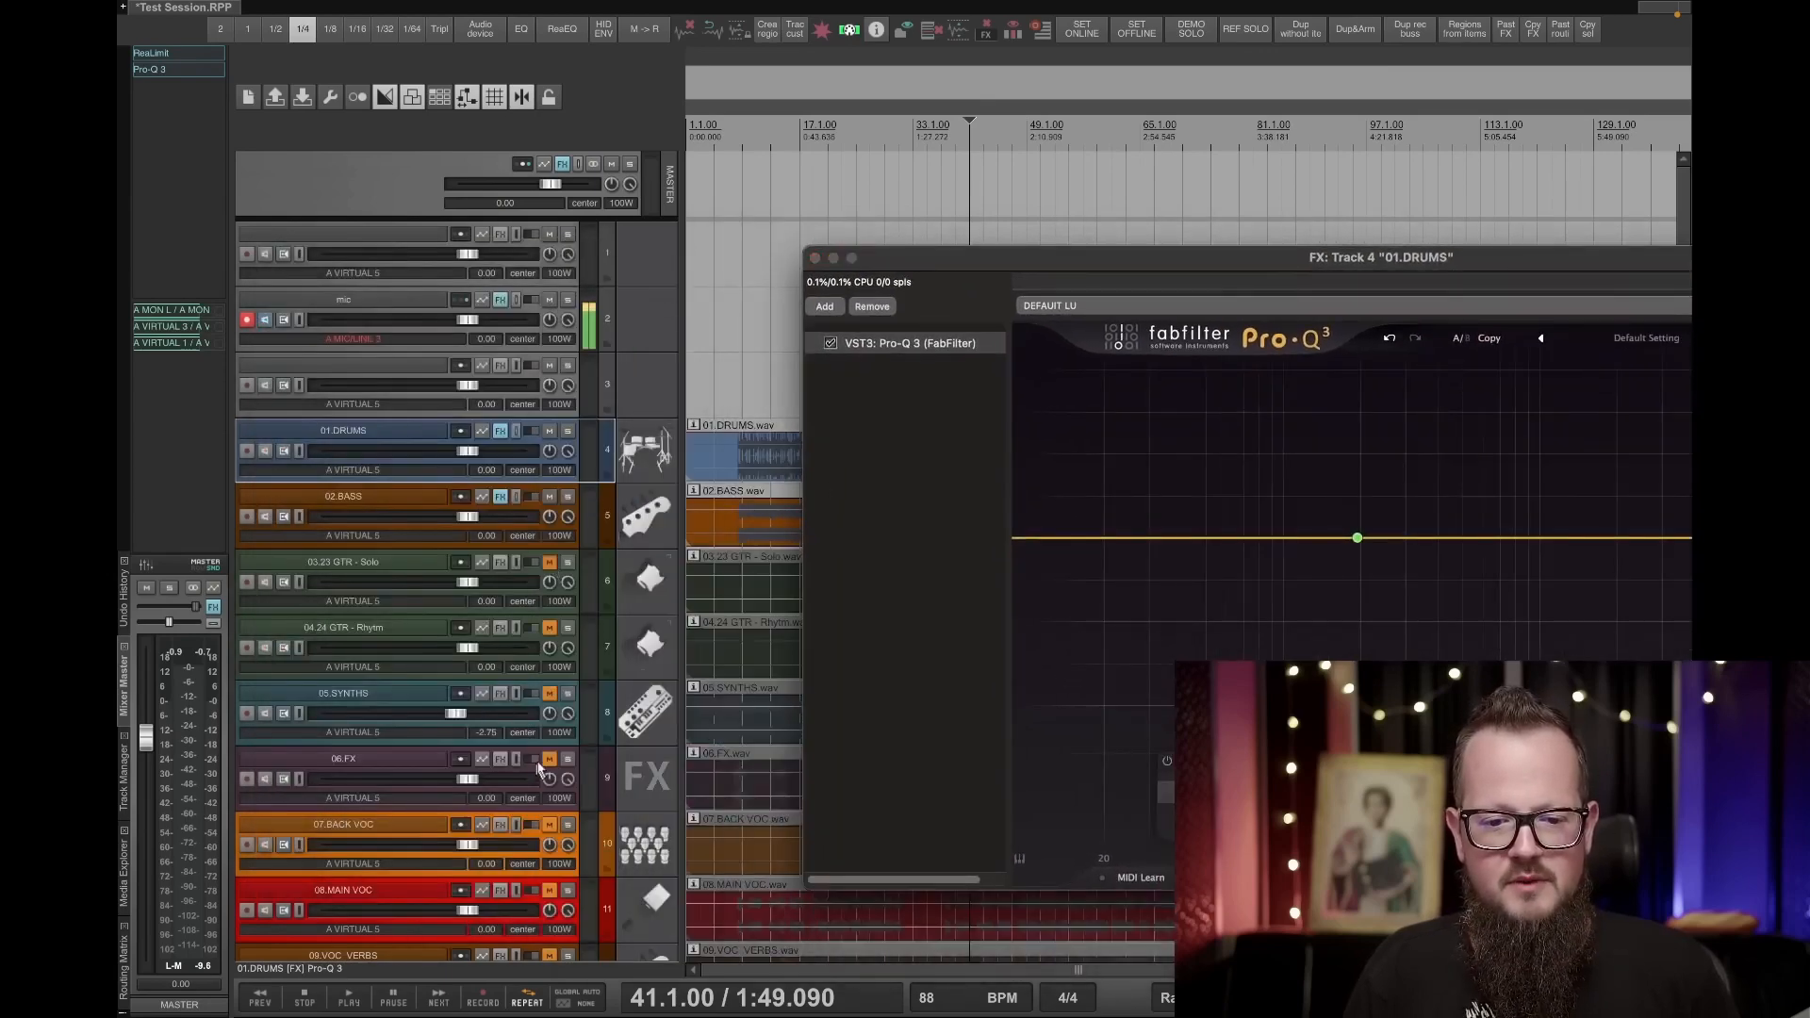
{"action": "left_click_drag", "start_coordinate": [988, 244], "coordinate": [587, 207]}
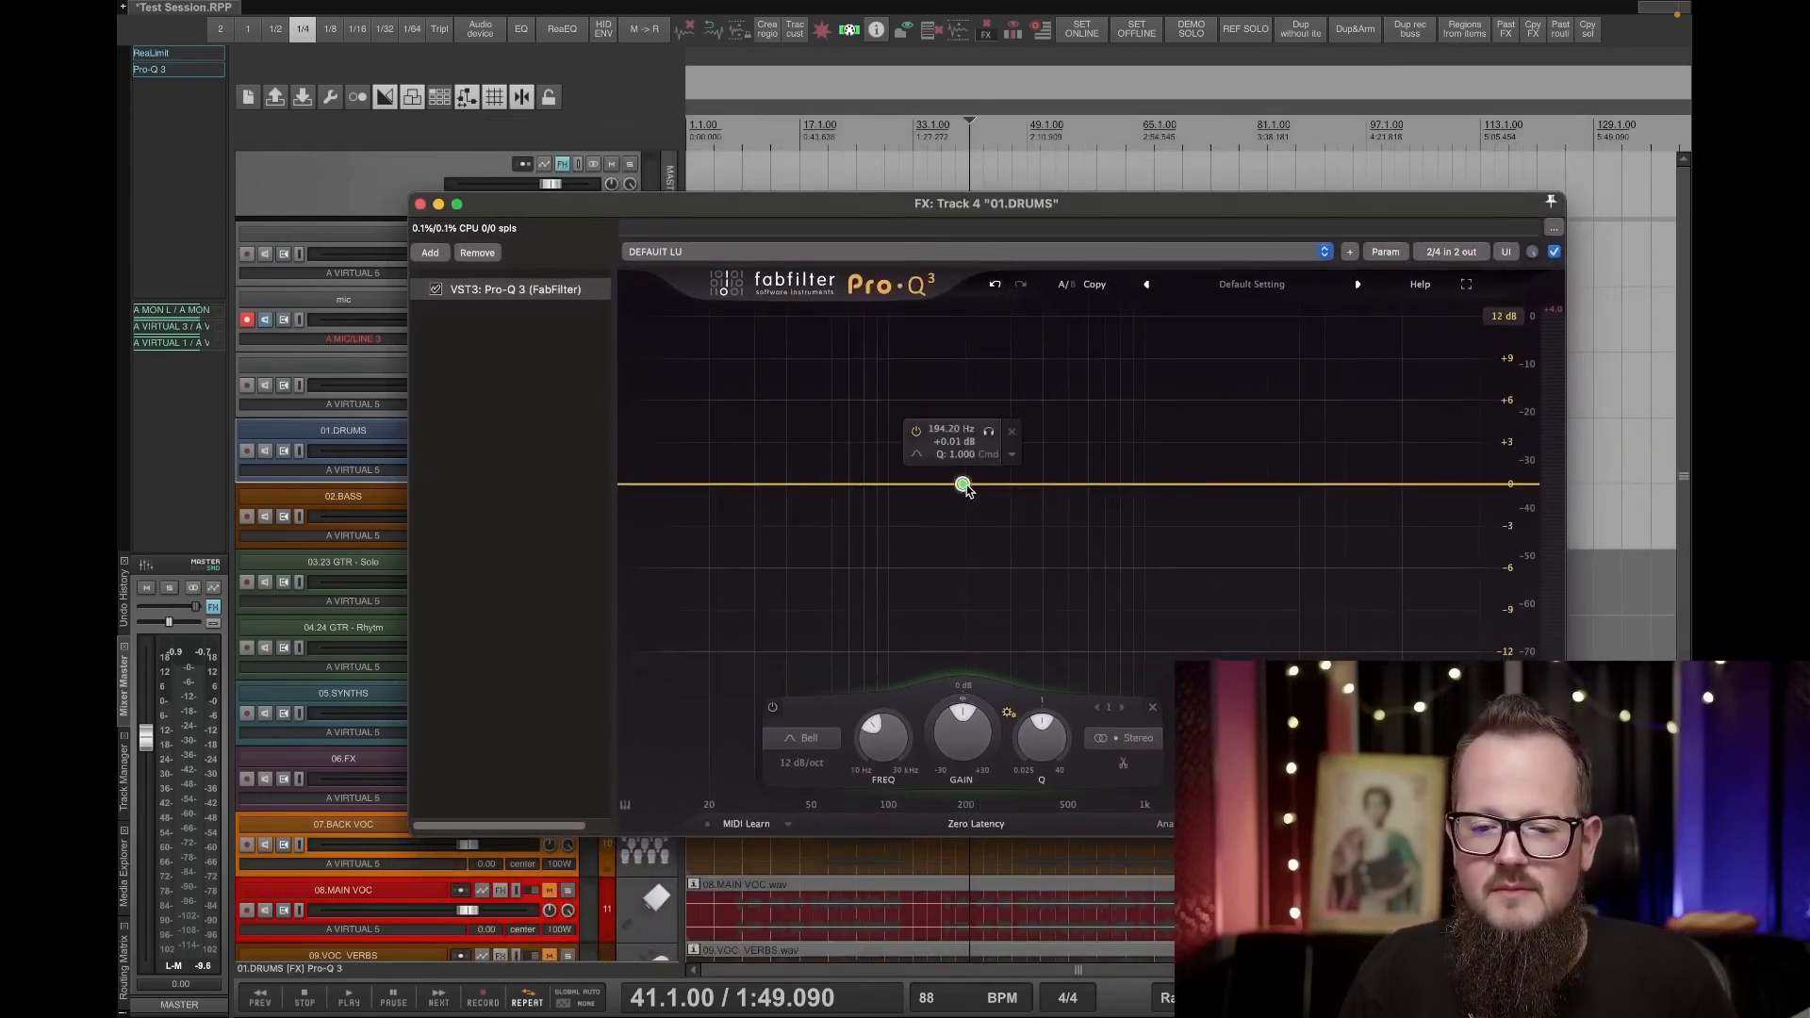
Switch to the 02.BASS track's EQ and reduce its two low-frequency cuts to about -0.15 dB.
{"action": "left_click", "coordinate": [330, 496]}
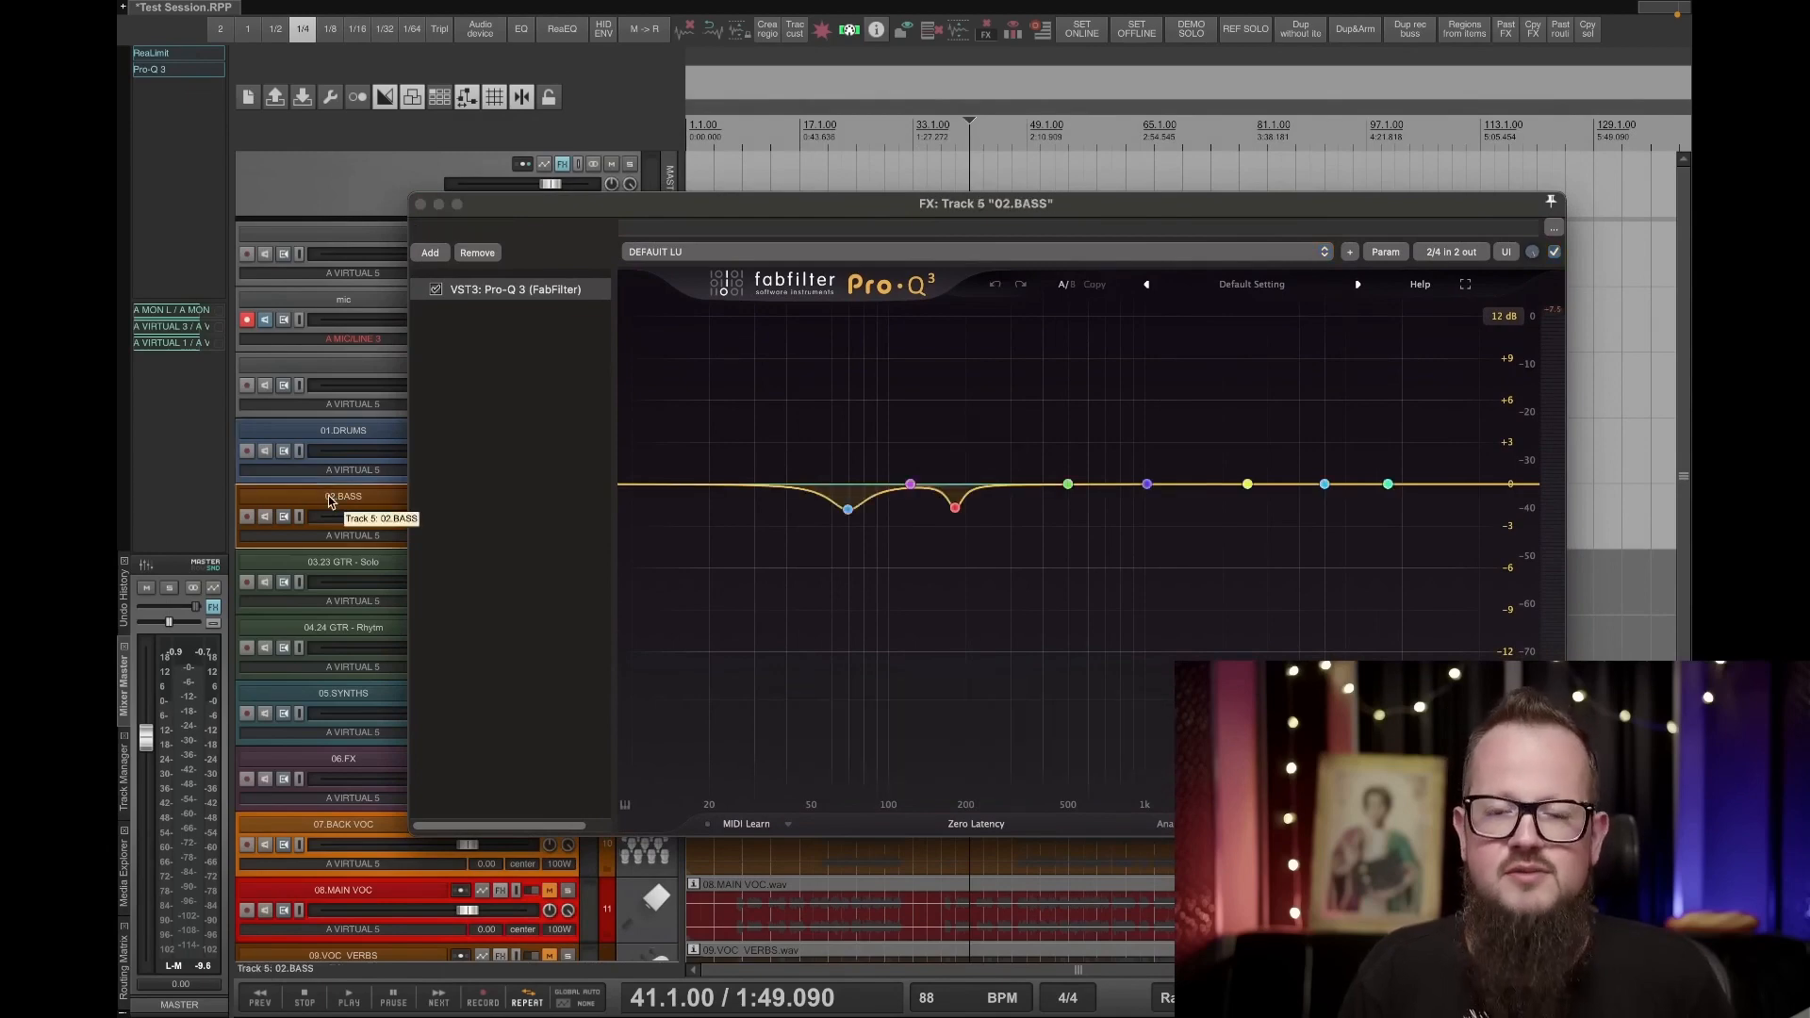
{"action": "left_click_drag", "start_coordinate": [729, 616], "coordinate": [1042, 490]}
{"action": "left_click_drag", "start_coordinate": [903, 746], "coordinate": [914, 700]}
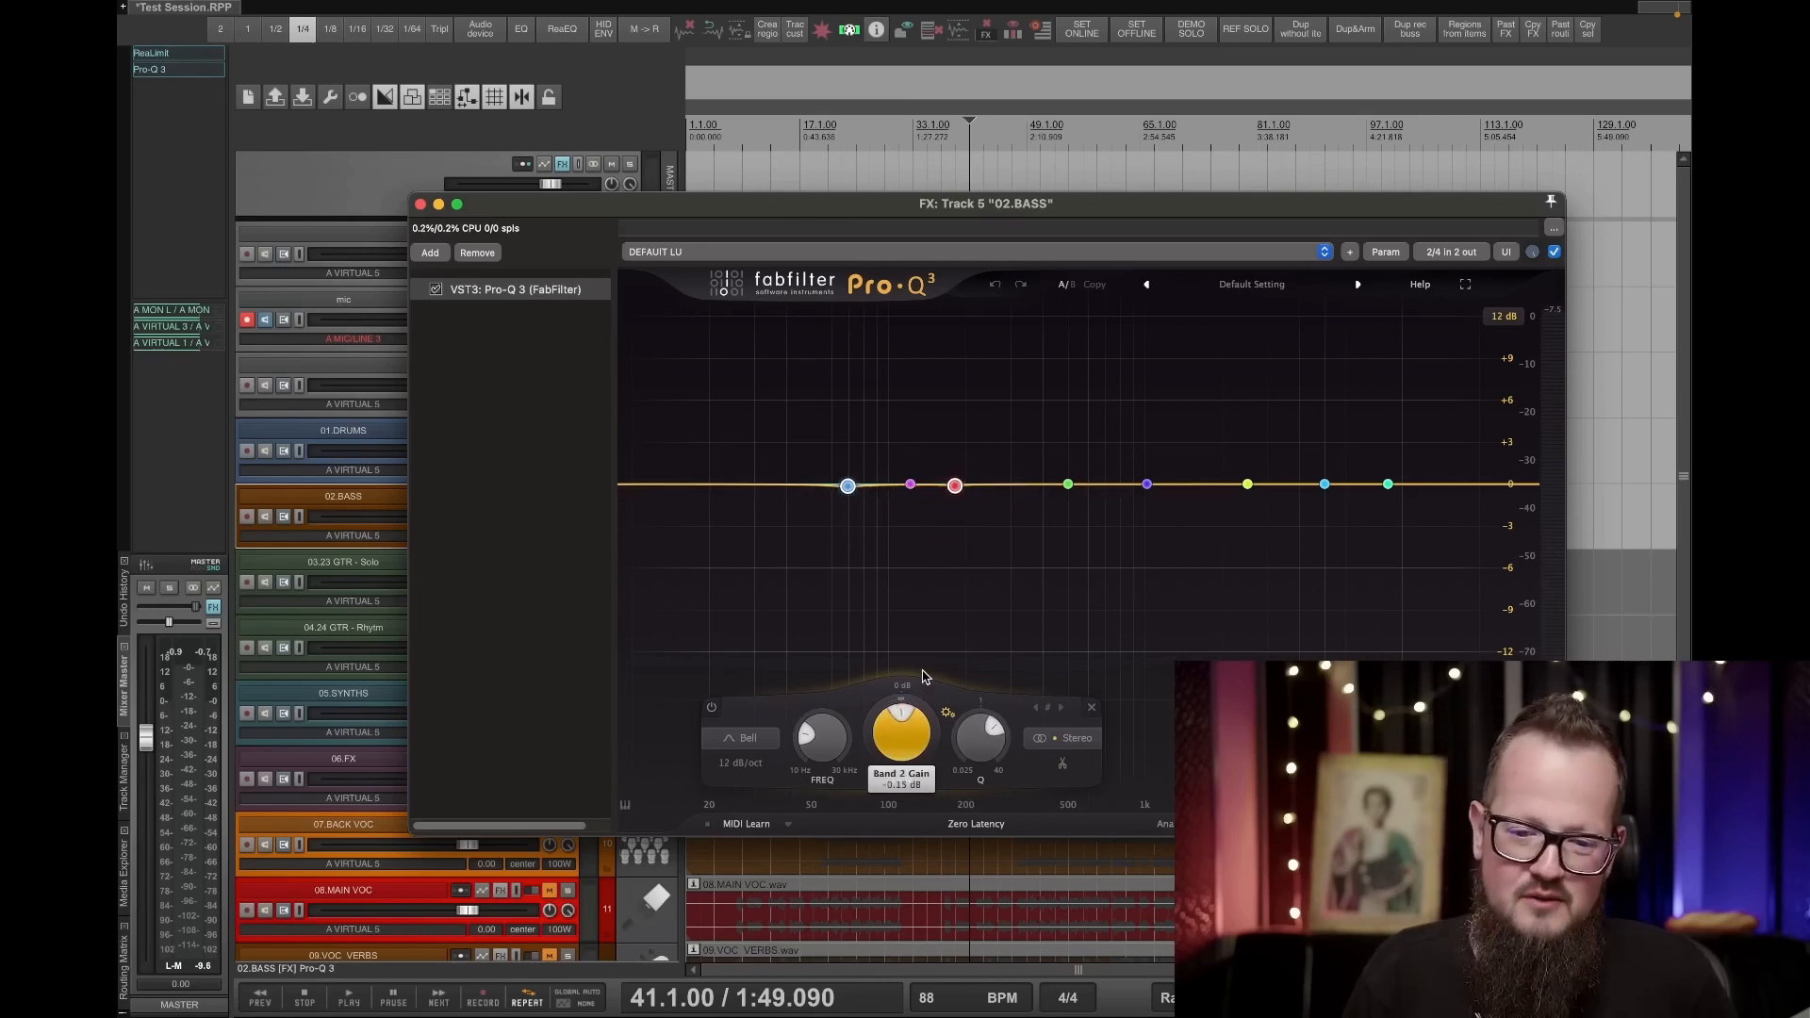
Clear the bass track's EQ bands by loading the Default Setting preset.
{"action": "left_click_drag", "start_coordinate": [586, 203], "coordinate": [619, 61]}
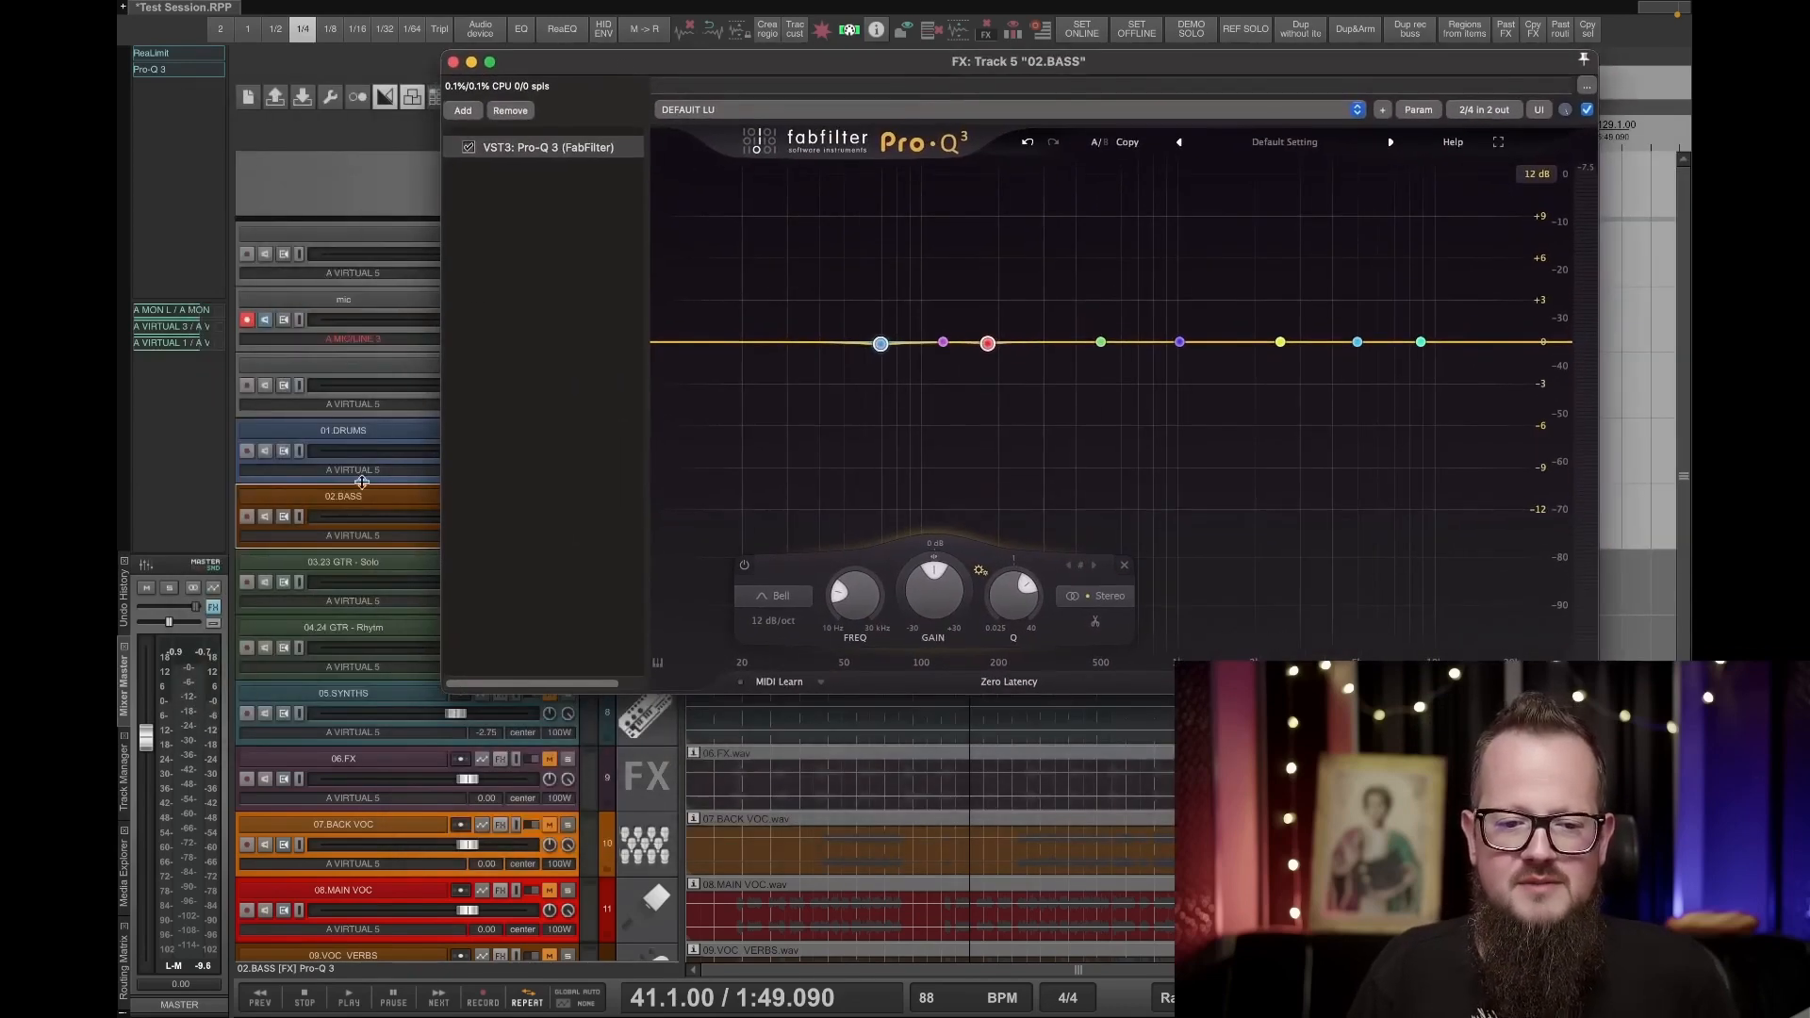
{"action": "left_click", "coordinate": [731, 341], "text": "alt"}
{"action": "left_click", "coordinate": [1284, 142]}
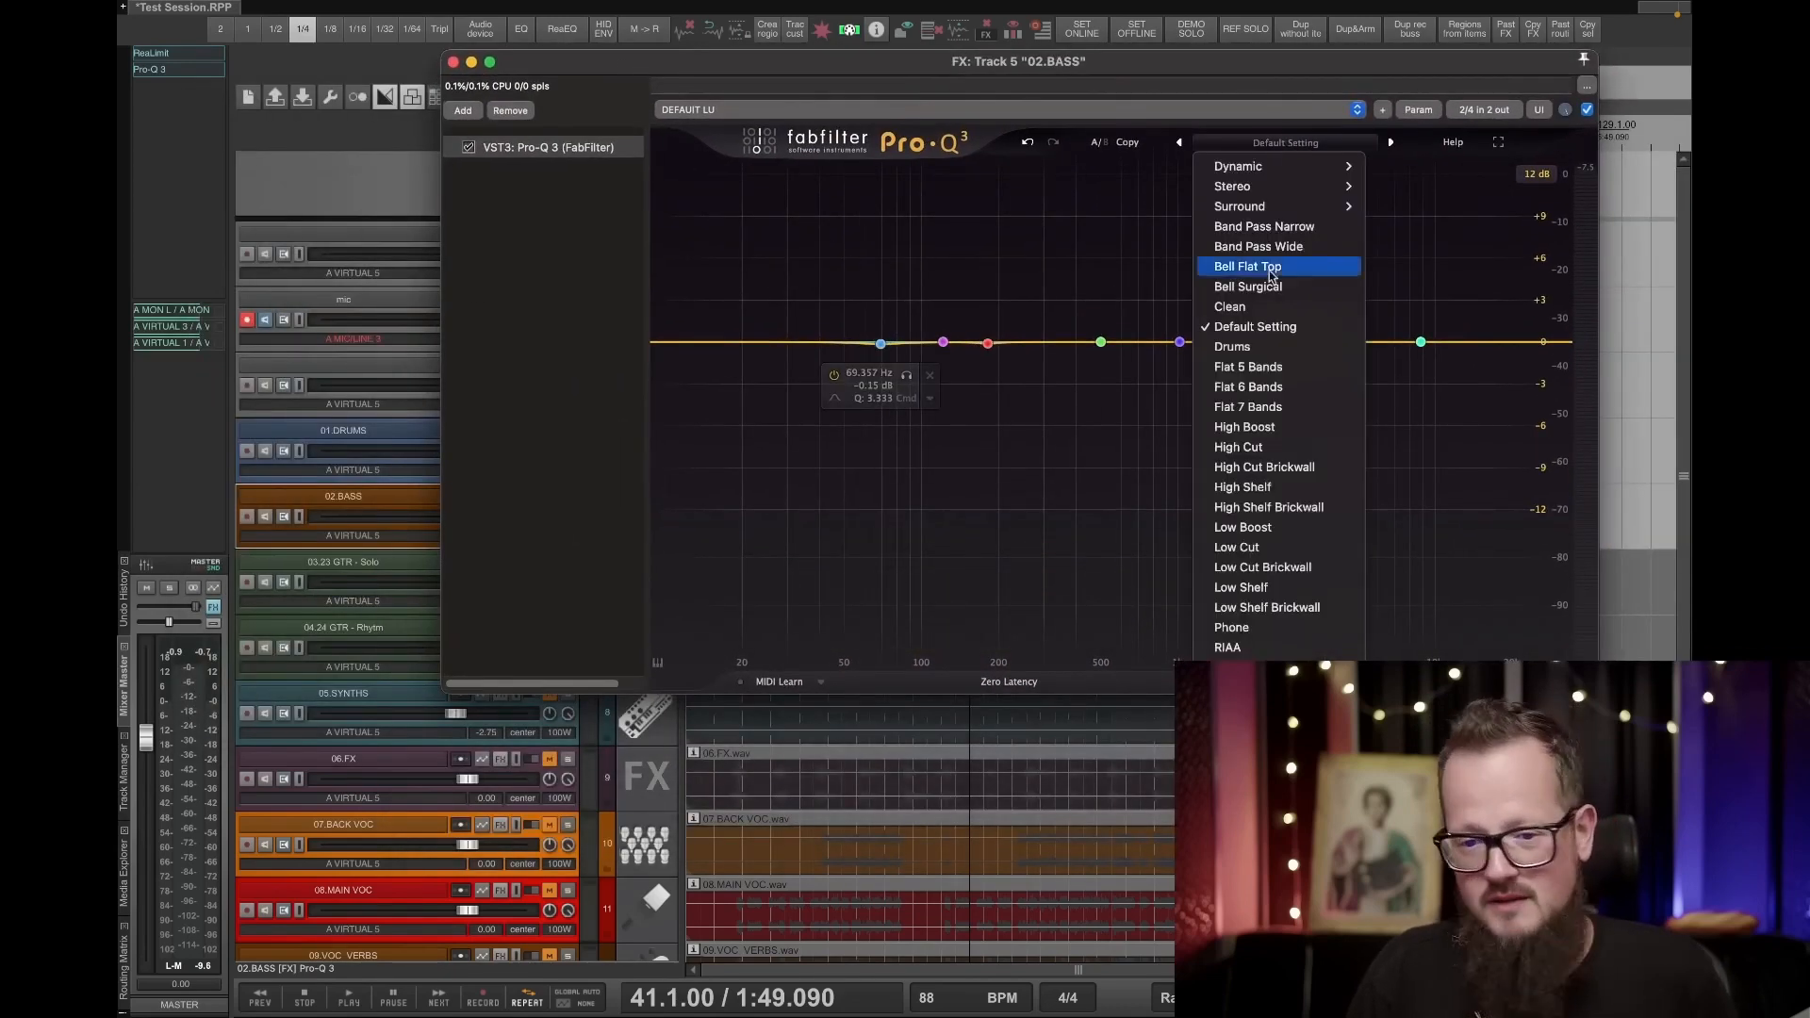
{"action": "left_click", "coordinate": [1249, 322]}
Select the 02.BASS item, lower the EQ window to uncover the arrangement, and start playback midway between bars 17 and 33.
{"action": "left_click", "coordinate": [347, 429]}
{"action": "left_click_drag", "start_coordinate": [848, 68], "coordinate": [720, 566]}
{"action": "left_click", "coordinate": [849, 513]}
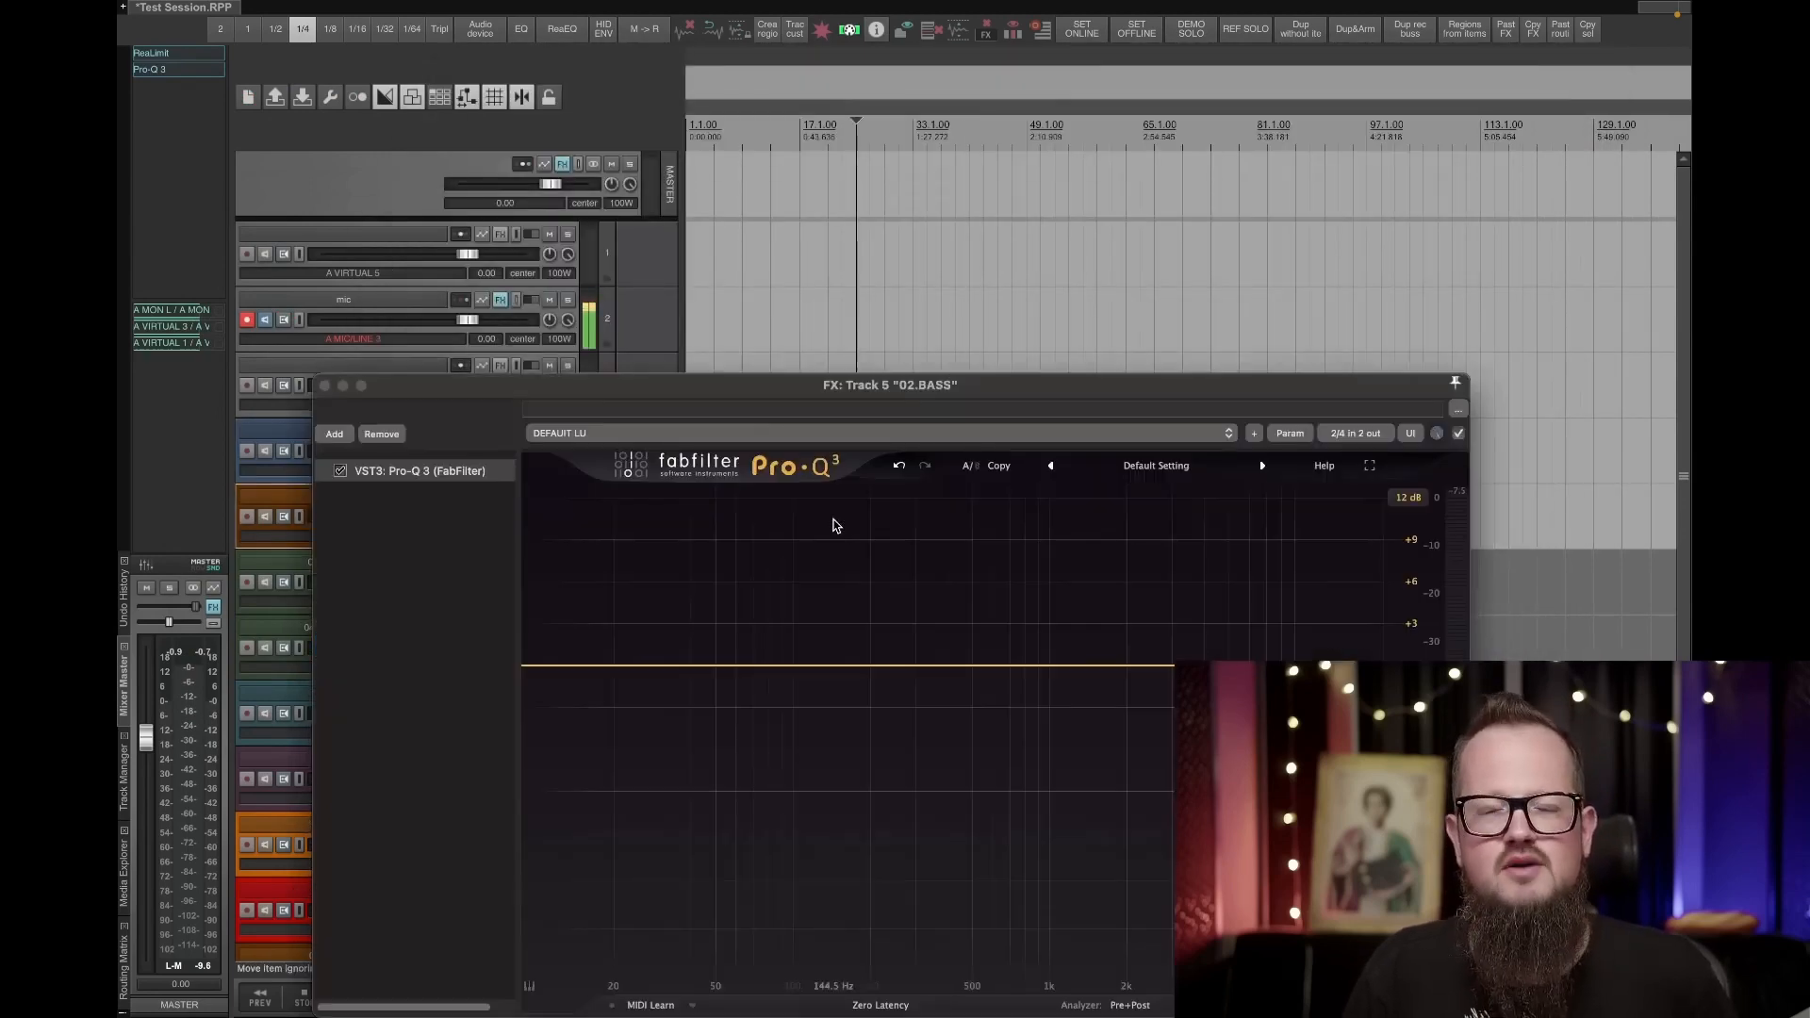
{"action": "left_click_drag", "start_coordinate": [773, 384], "coordinate": [778, 594]}
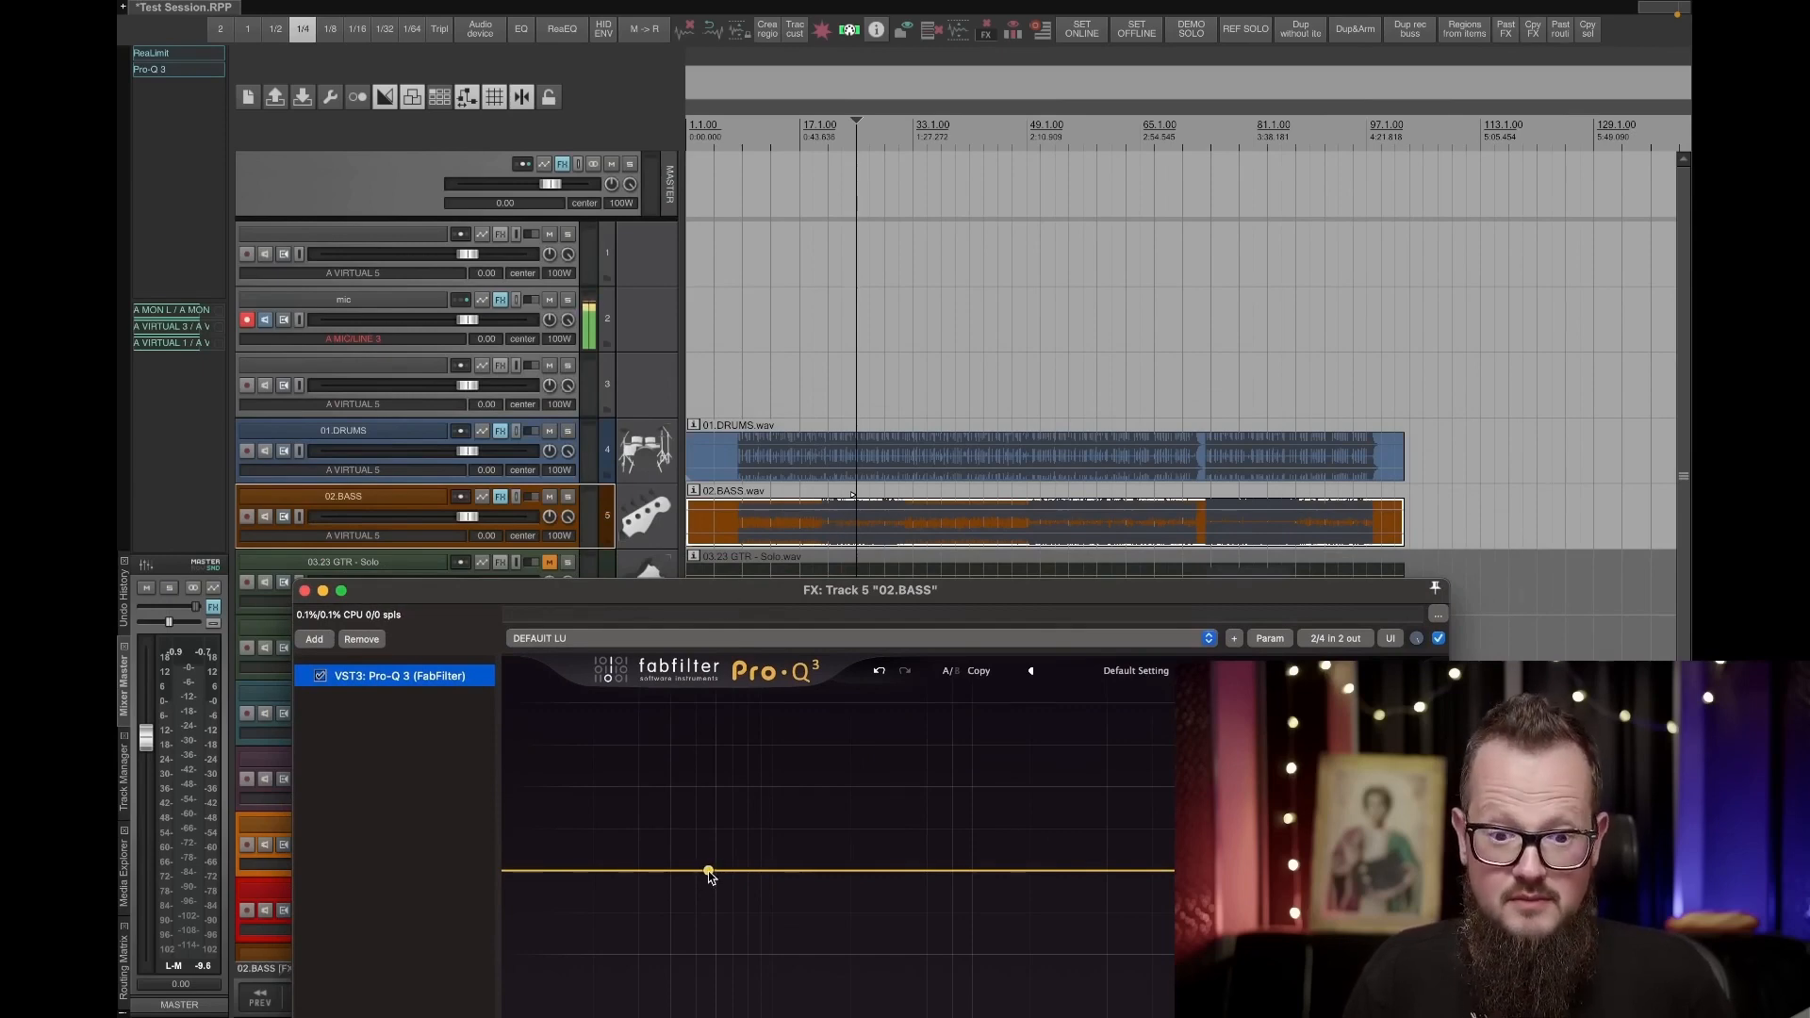
{"action": "key", "text": "space"}
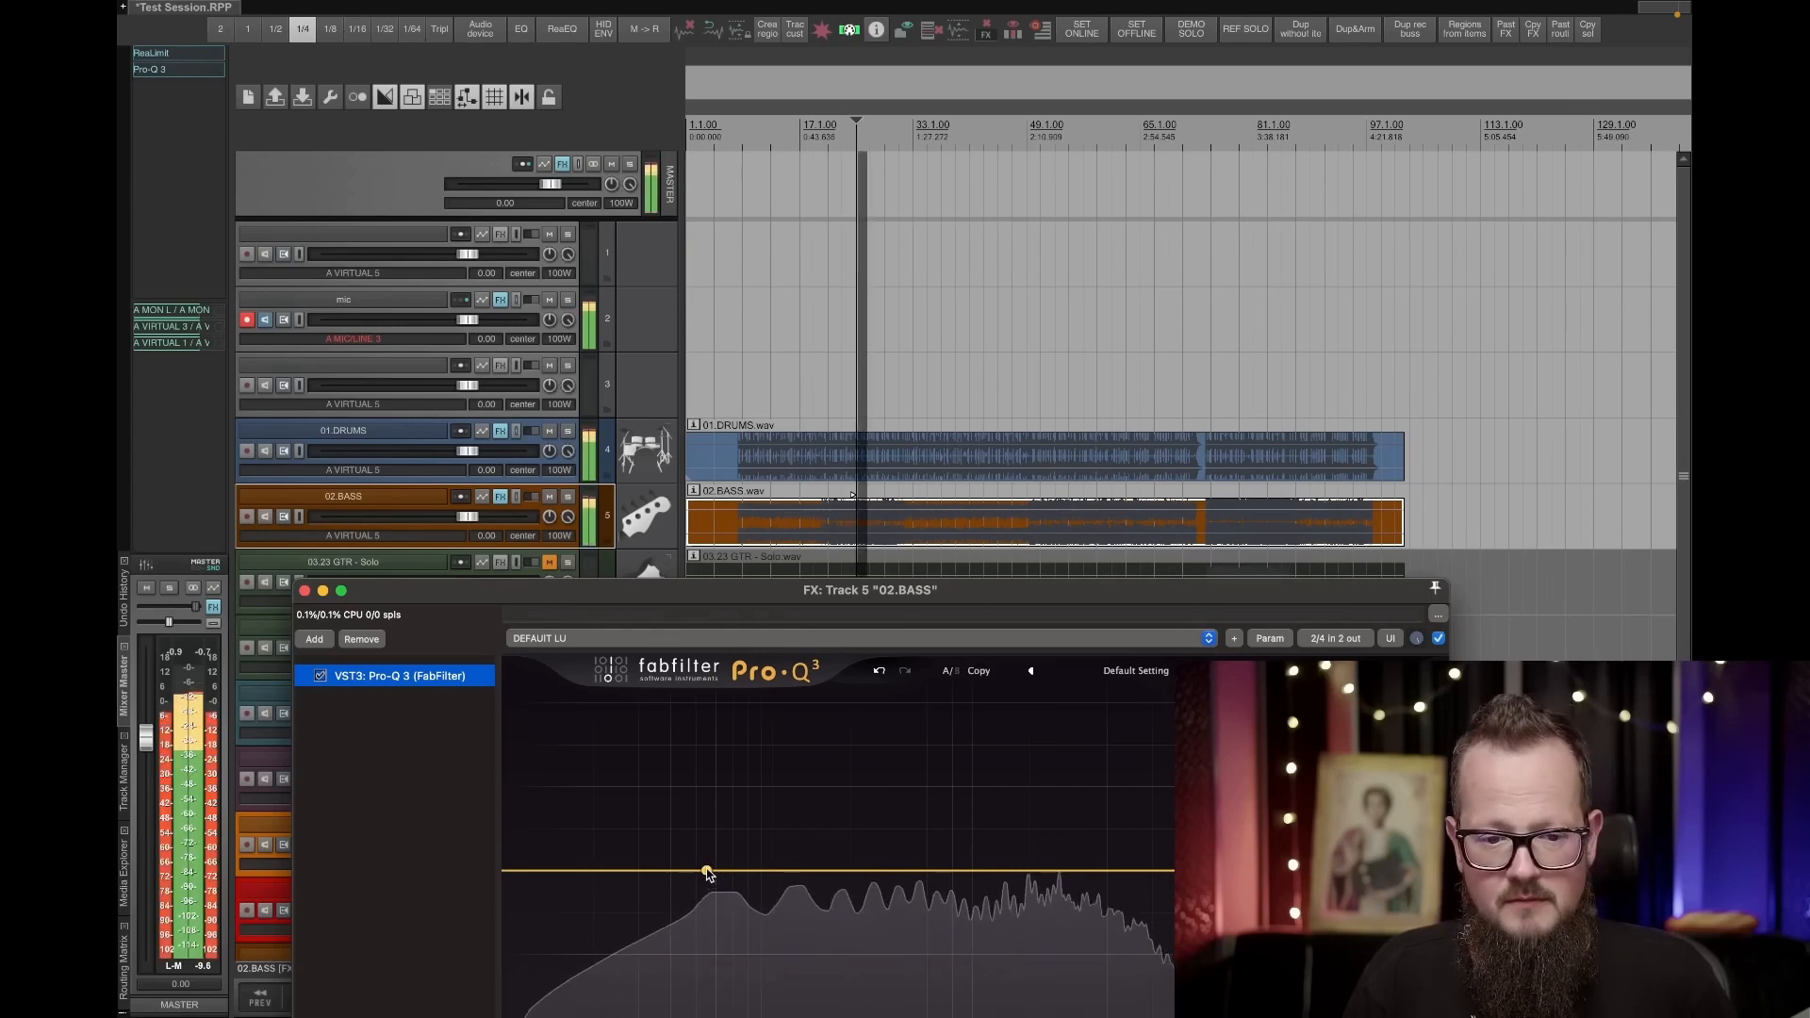
During playback, add two bass EQ boosts of about +5.2 dB at 55 Hz and +5.4 dB at 180 Hz, and stop.
{"action": "left_click", "coordinate": [696, 871]}
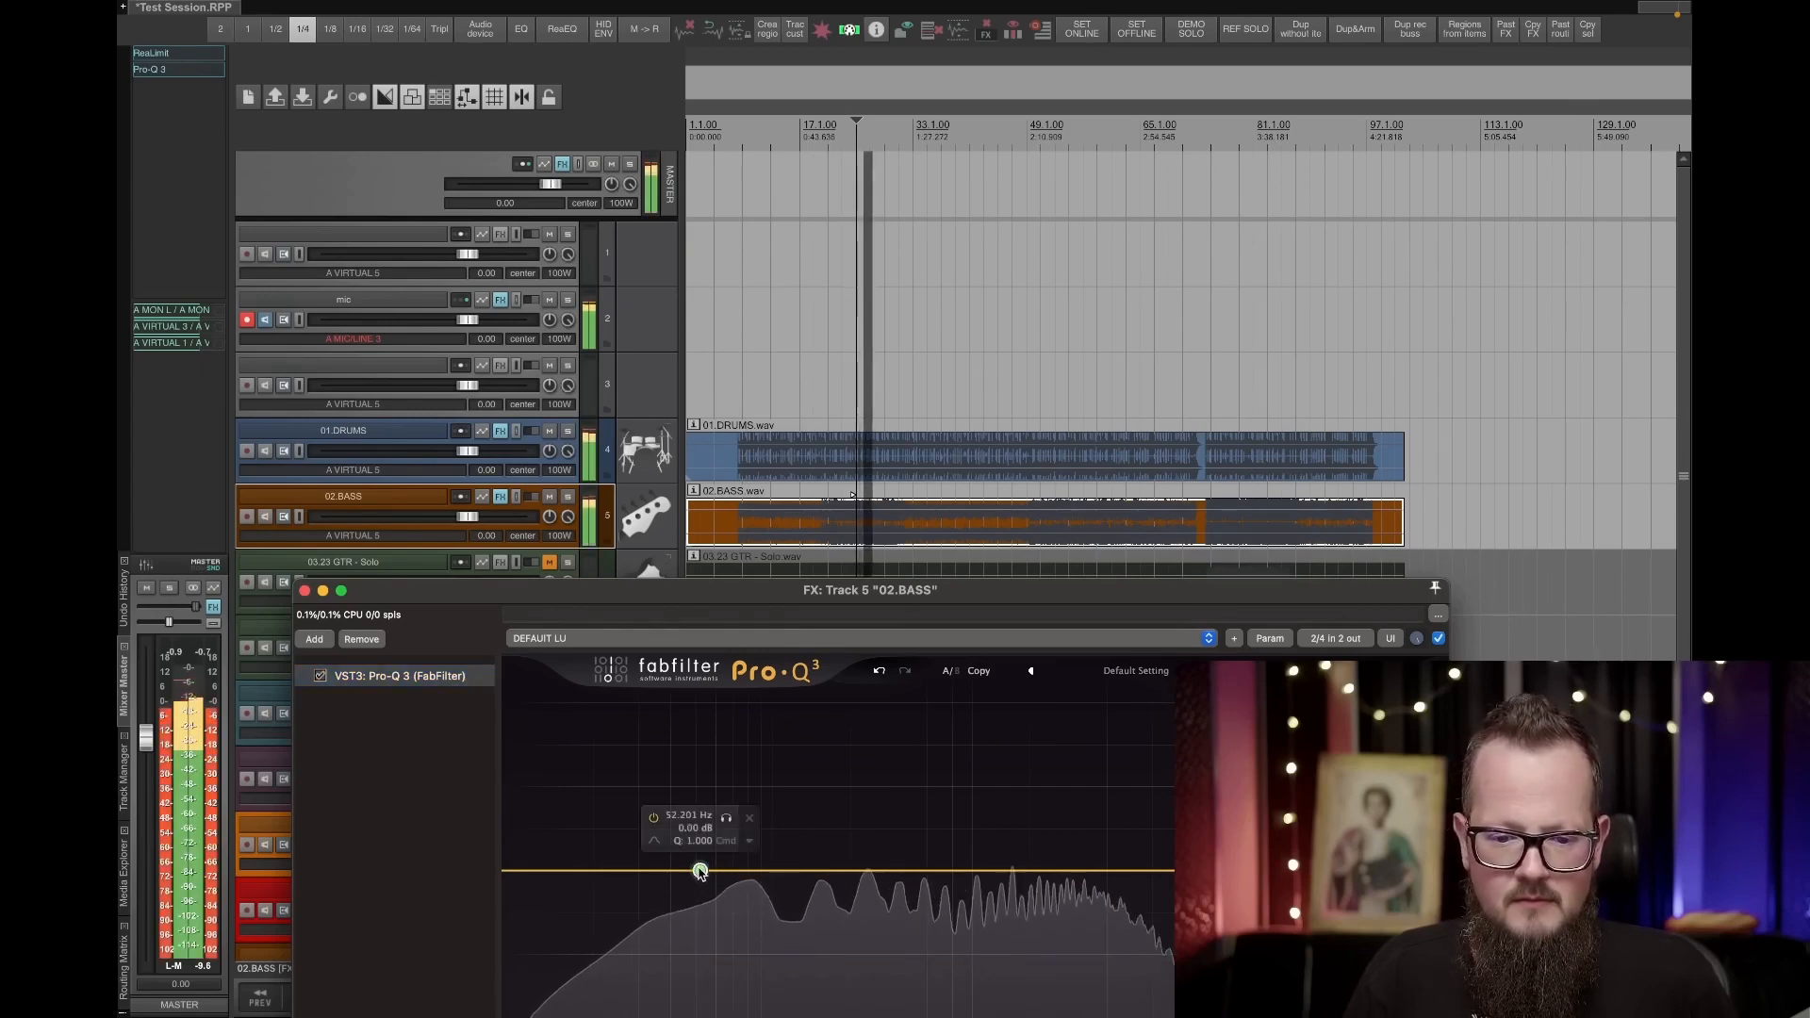
{"action": "left_click_drag", "start_coordinate": [693, 870], "coordinate": [705, 797]}
{"action": "left_click_drag", "start_coordinate": [857, 861], "coordinate": [838, 799]}
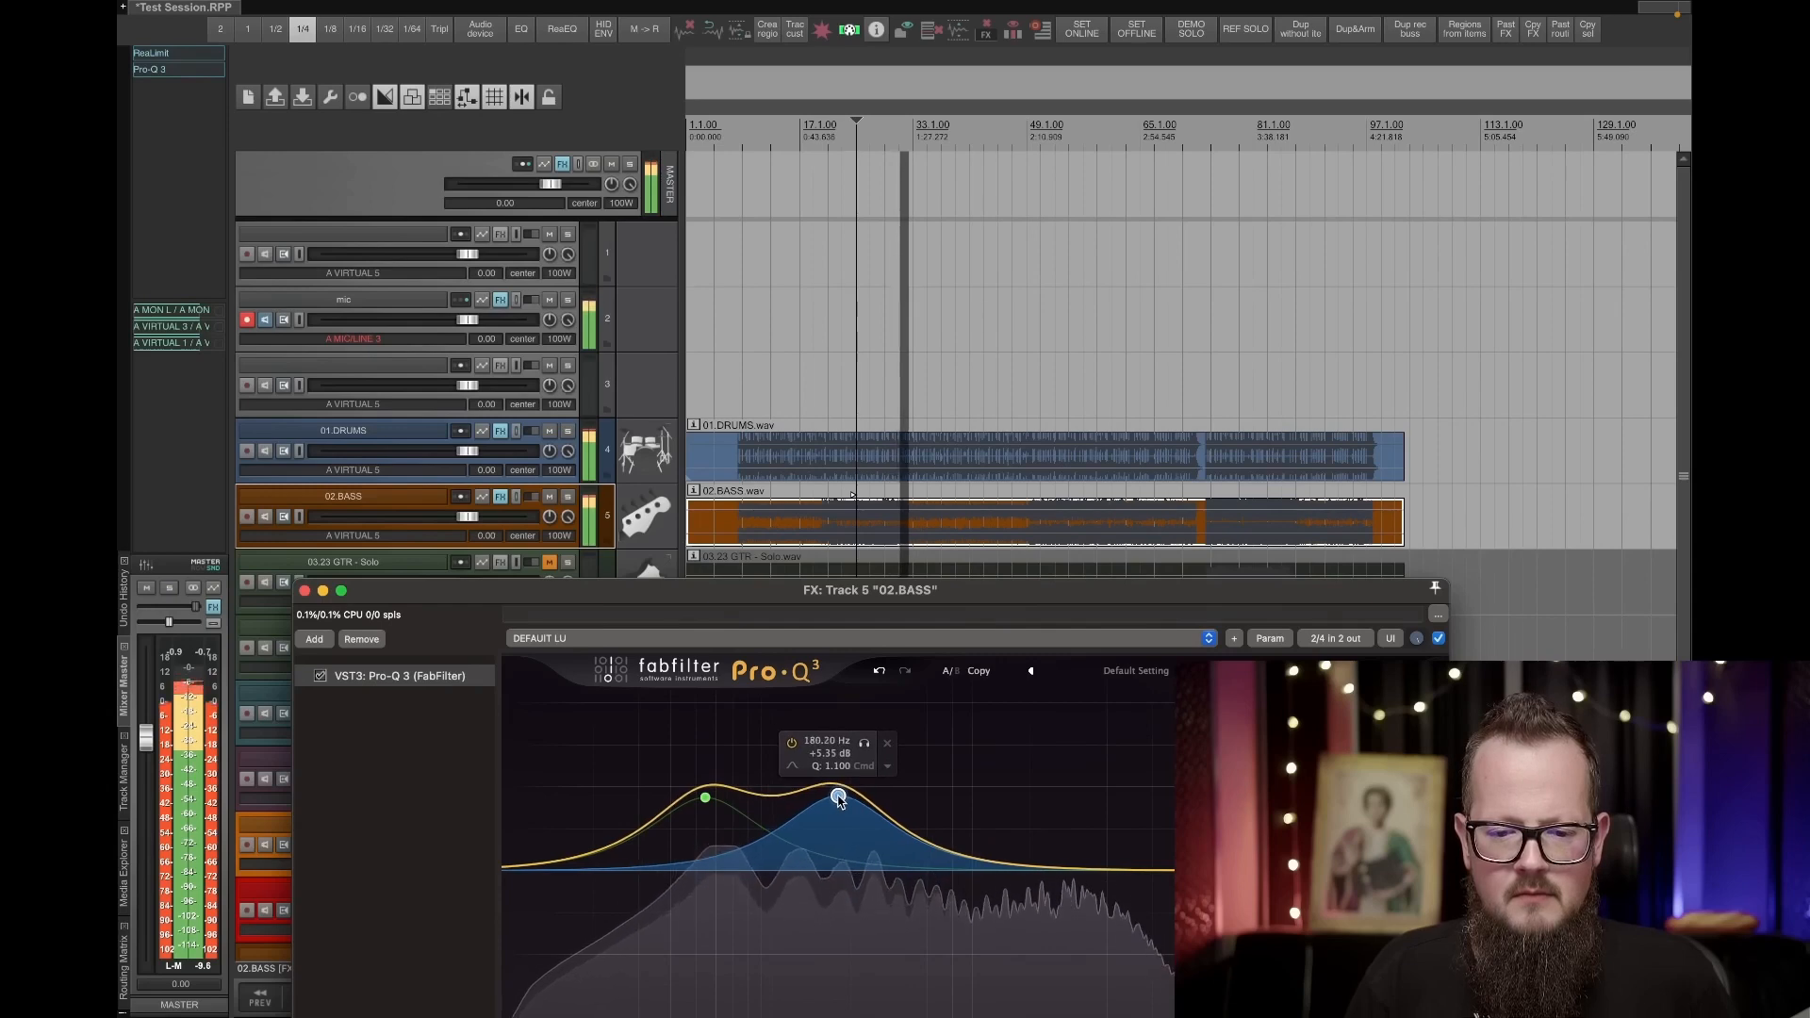
{"action": "key", "text": "space"}
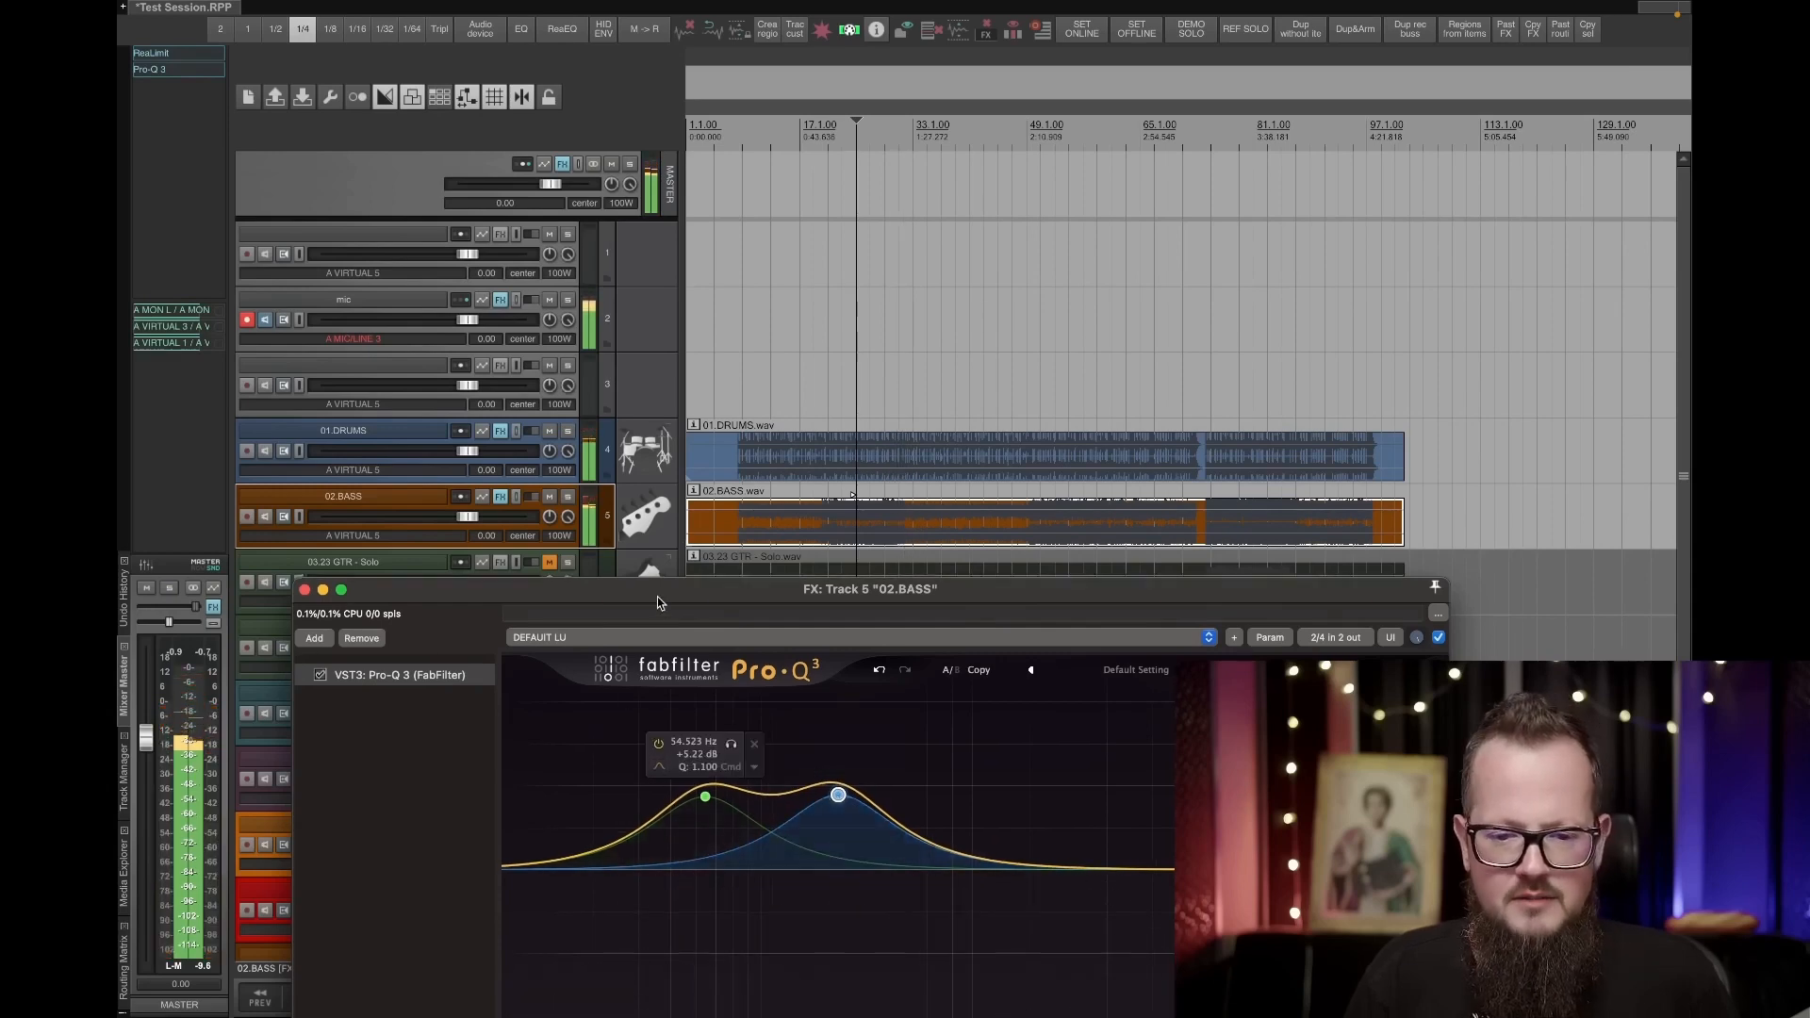
Raise the EQ window, narrow both bass bands to a Q of about 2.7, and turn them into cuts of about -4.4 dB.
{"action": "left_click_drag", "start_coordinate": [658, 598], "coordinate": [620, 169]}
{"action": "left_click_drag", "start_coordinate": [814, 694], "coordinate": [830, 657]}
{"action": "left_click", "coordinate": [547, 668]}
{"action": "left_click", "coordinate": [547, 668]}
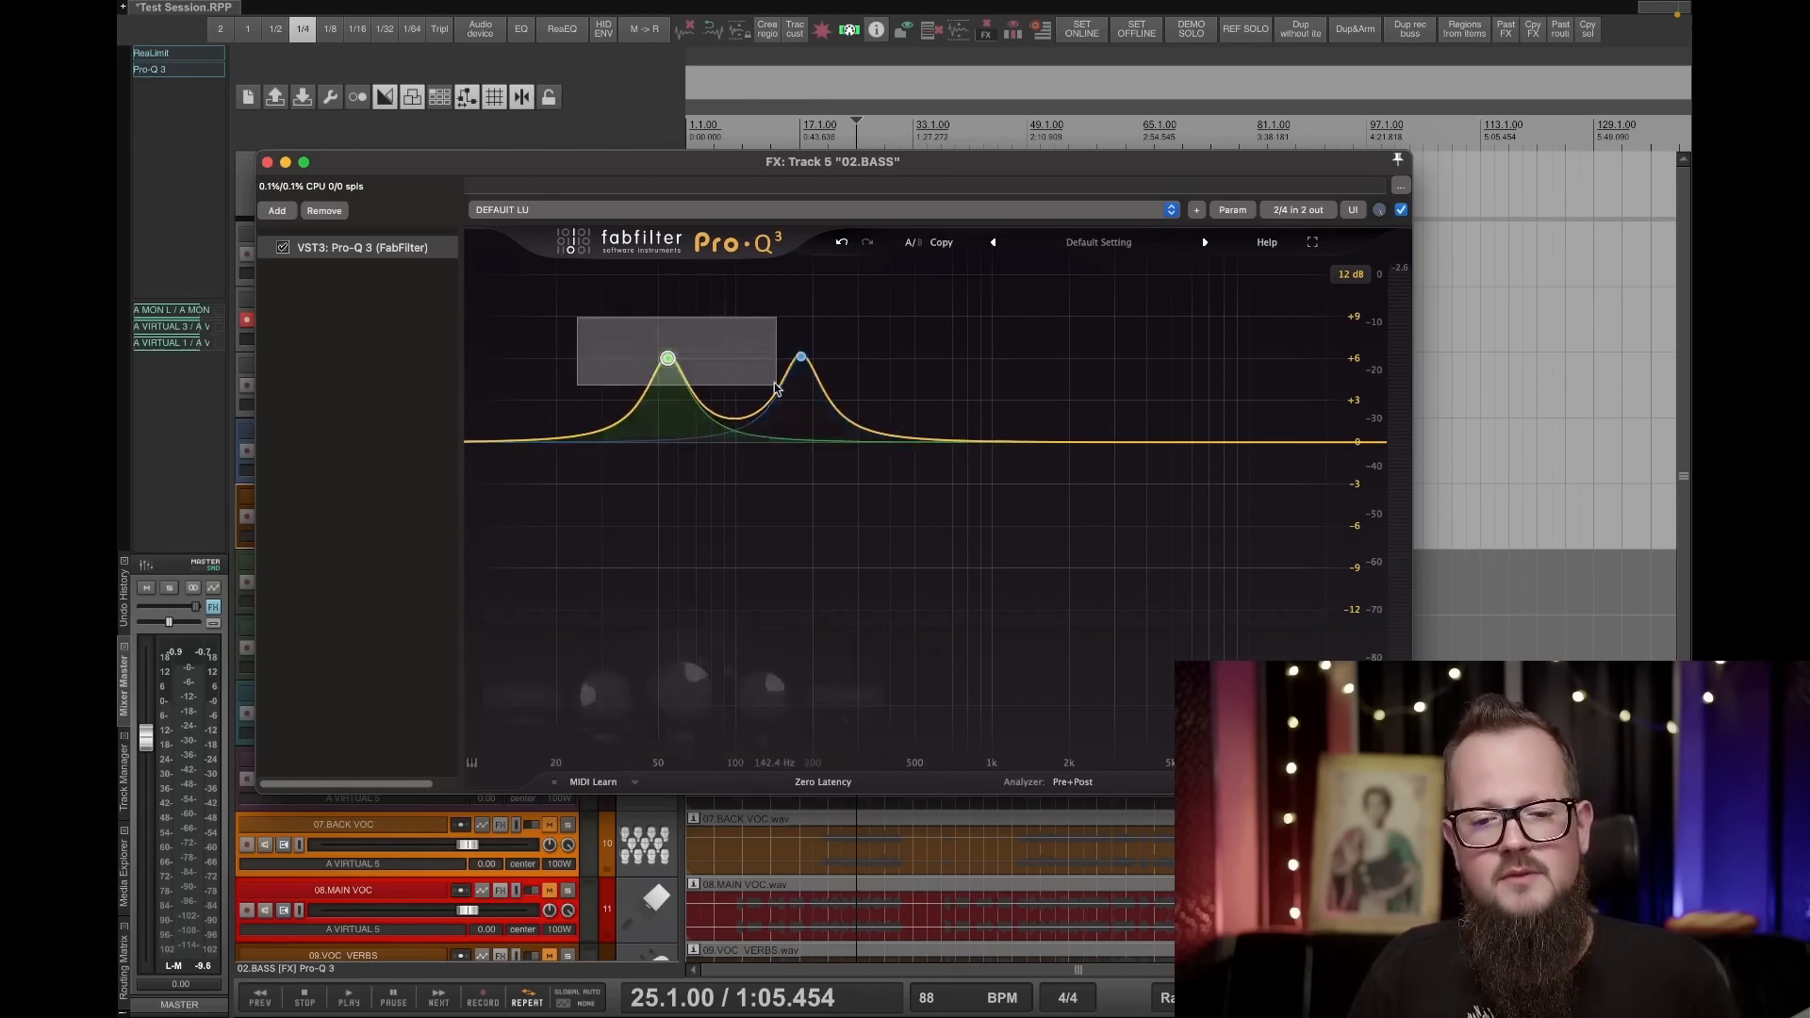
{"action": "left_click_drag", "start_coordinate": [736, 705], "coordinate": [736, 768]}
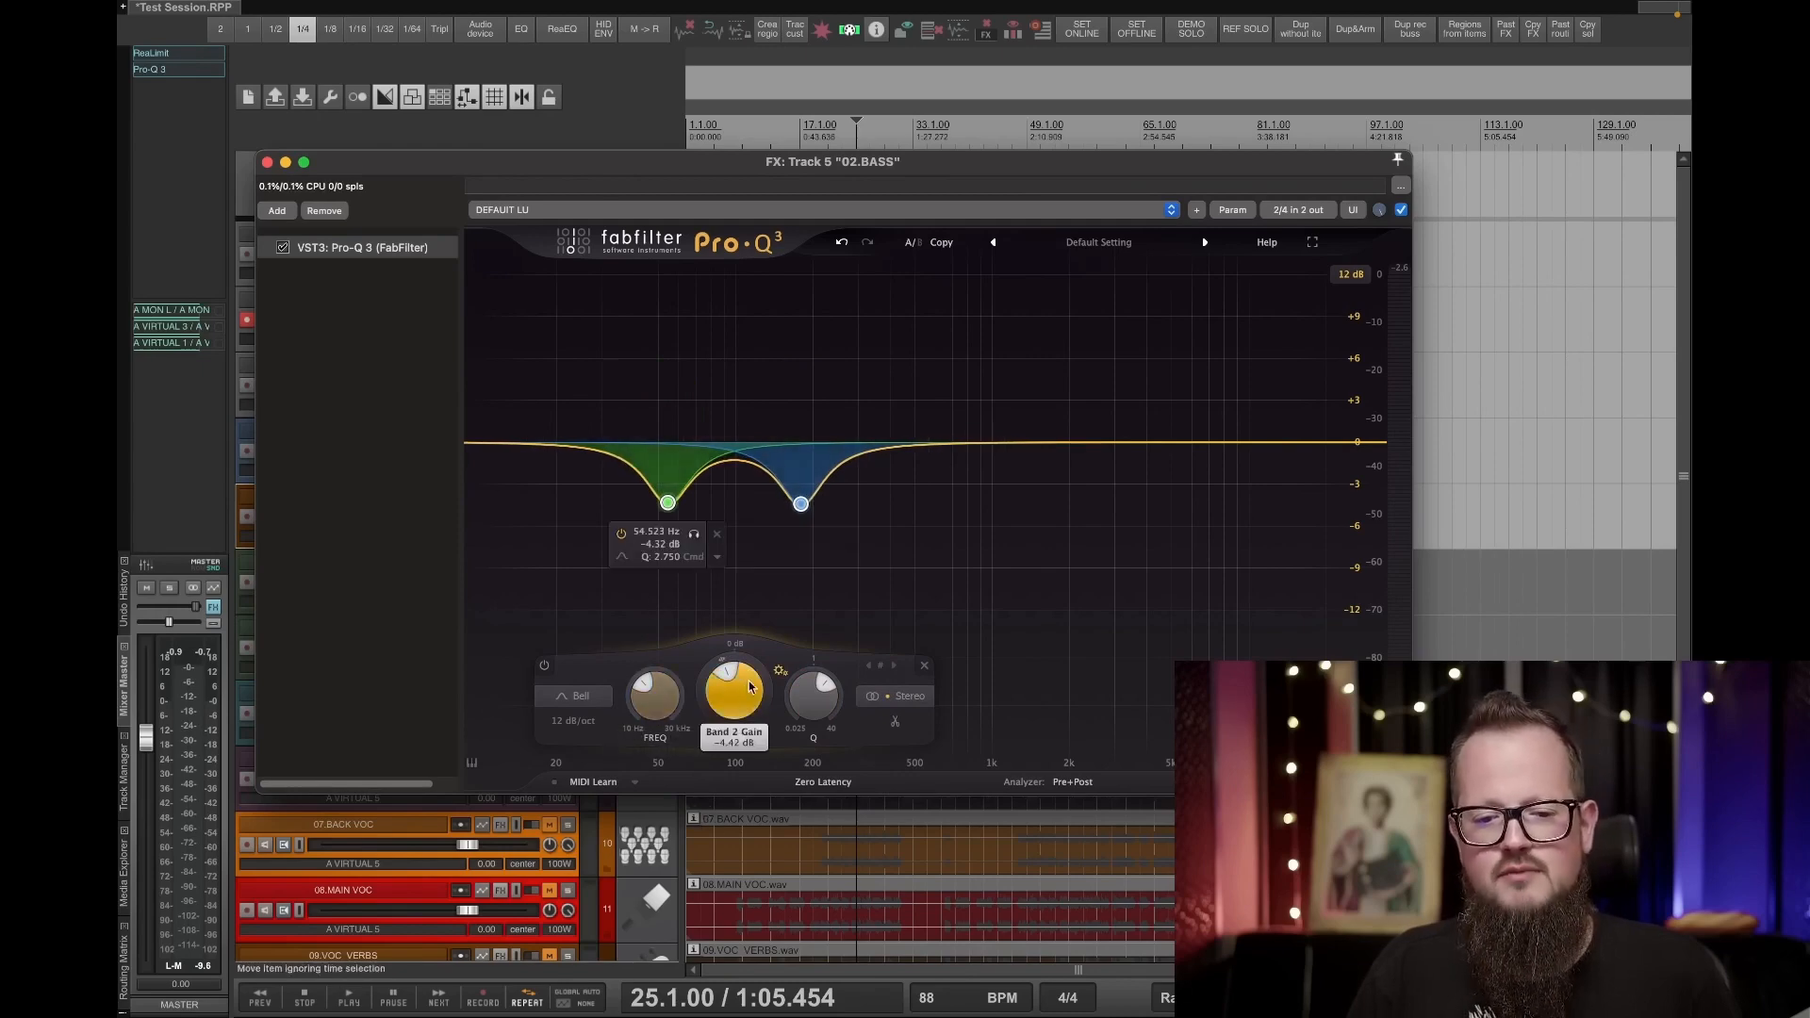
Reset both bass bands to 0 dB, start playback, and lower them together to about -3.6 dB.
{"action": "mouse_move", "coordinate": [740, 705]}
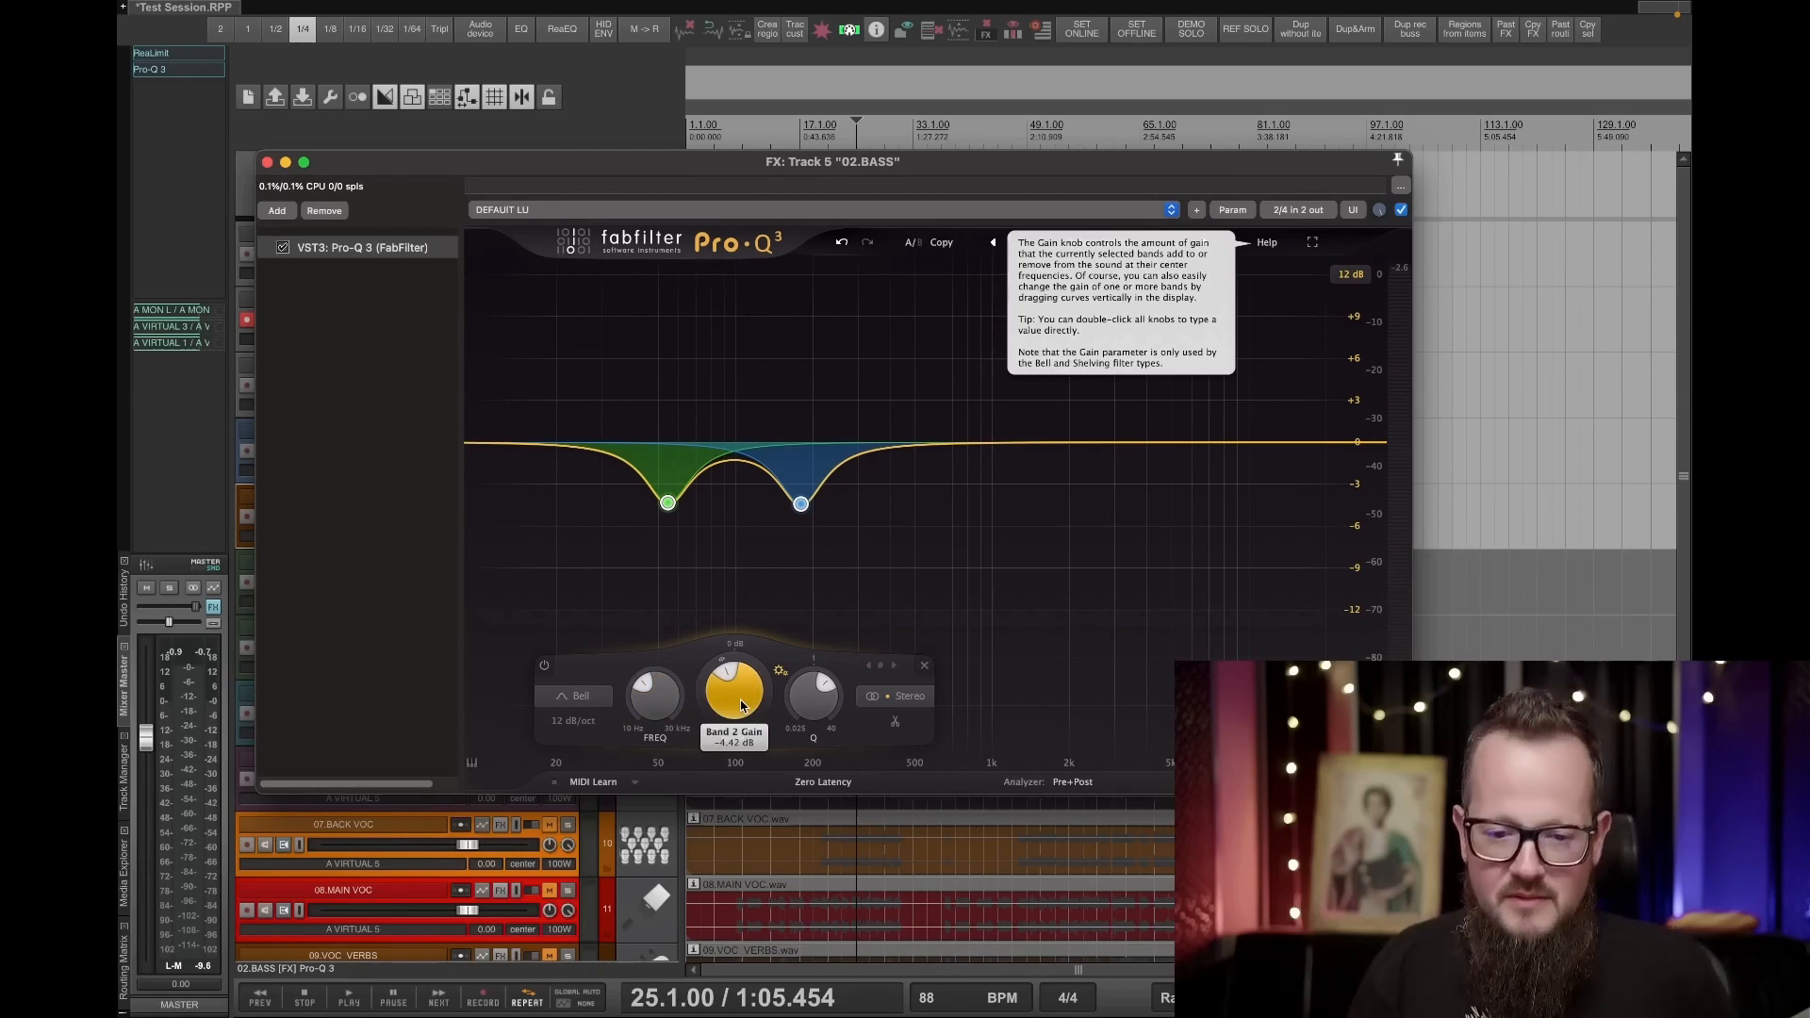
{"action": "left_click_drag", "start_coordinate": [714, 709], "coordinate": [760, 590]}
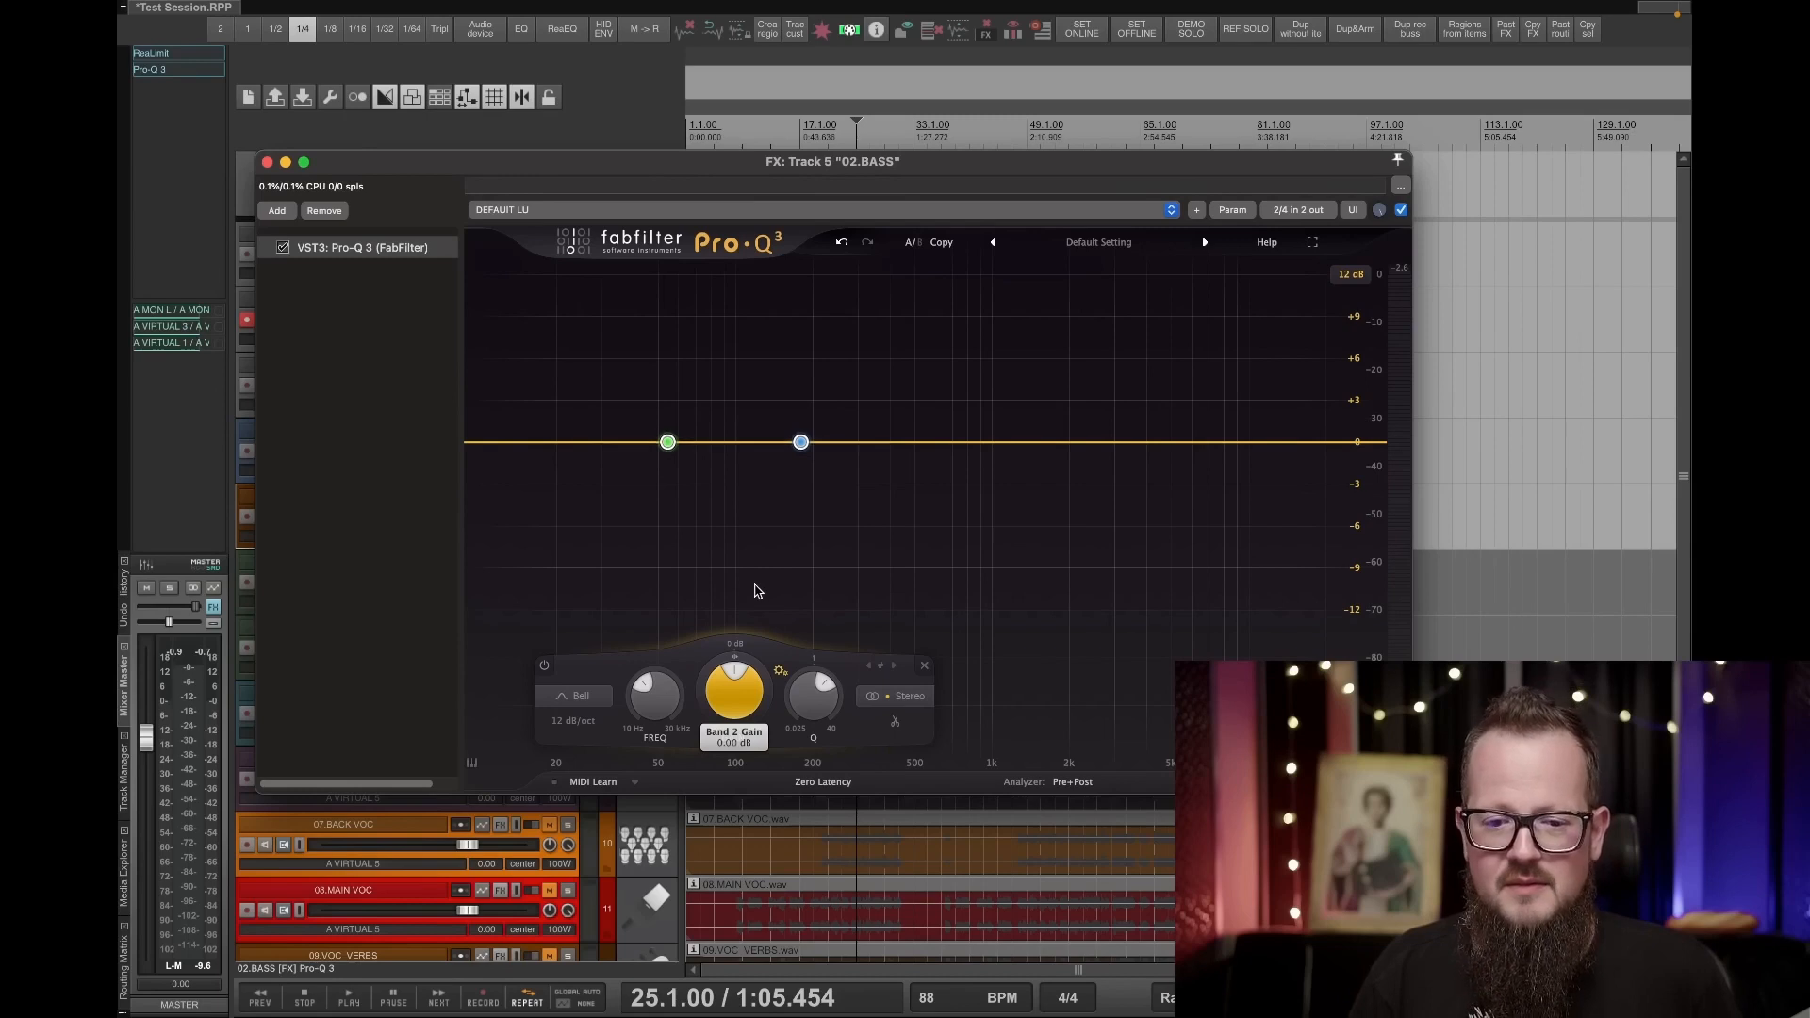
{"action": "key", "text": "space"}
{"action": "left_click_drag", "start_coordinate": [731, 694], "coordinate": [725, 771]}
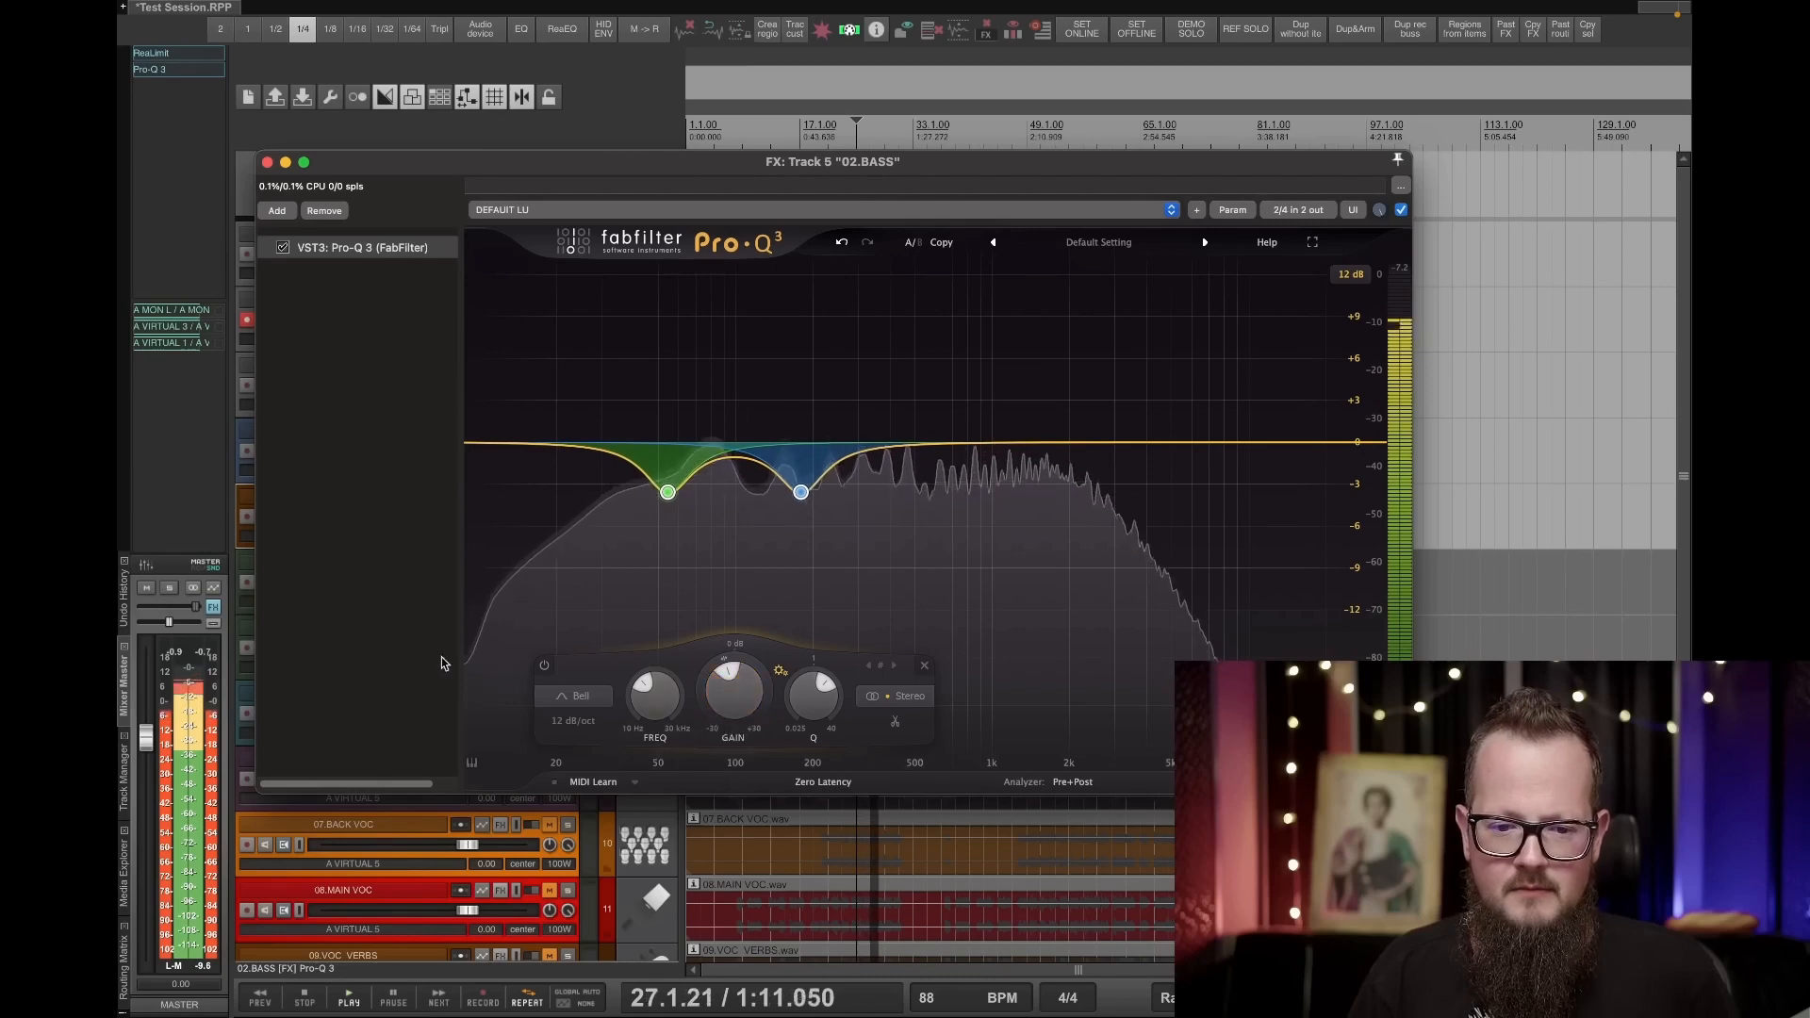
Compare the bass with and without the two cuts during playback, leave both bands bypassed, and stop.
{"action": "left_click", "coordinate": [545, 667]}
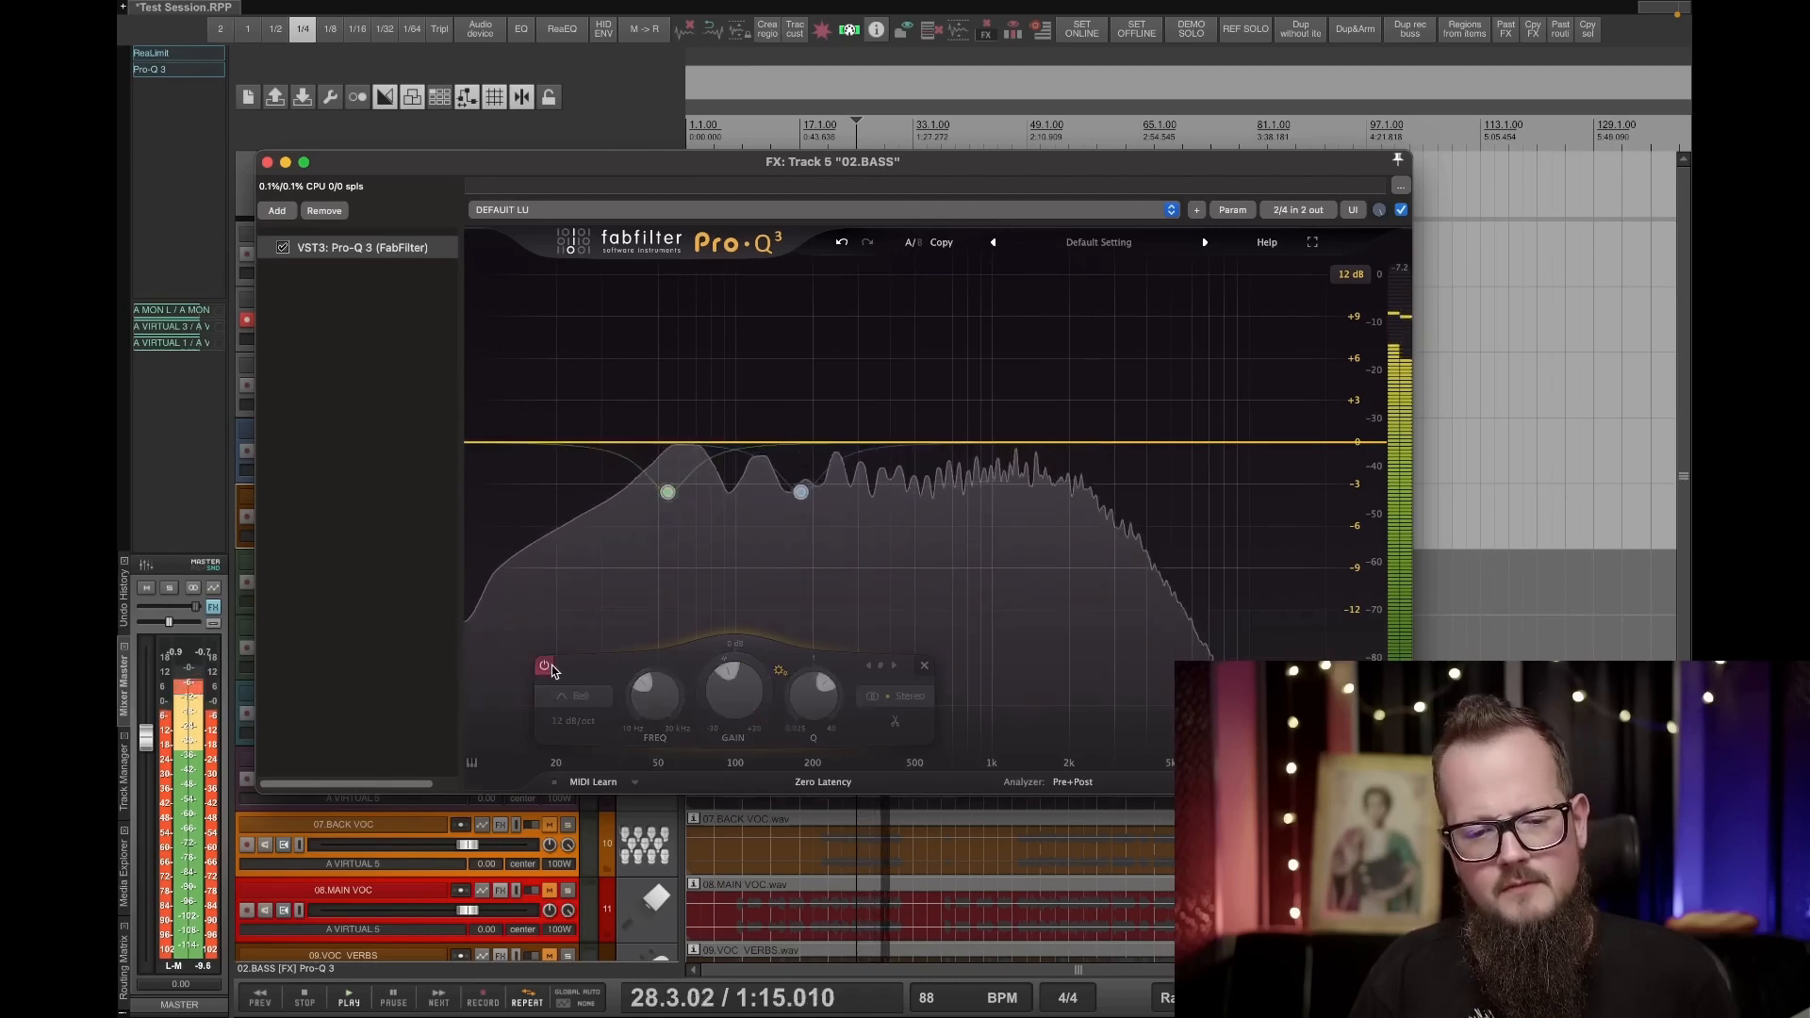
{"action": "left_click", "coordinate": [546, 667]}
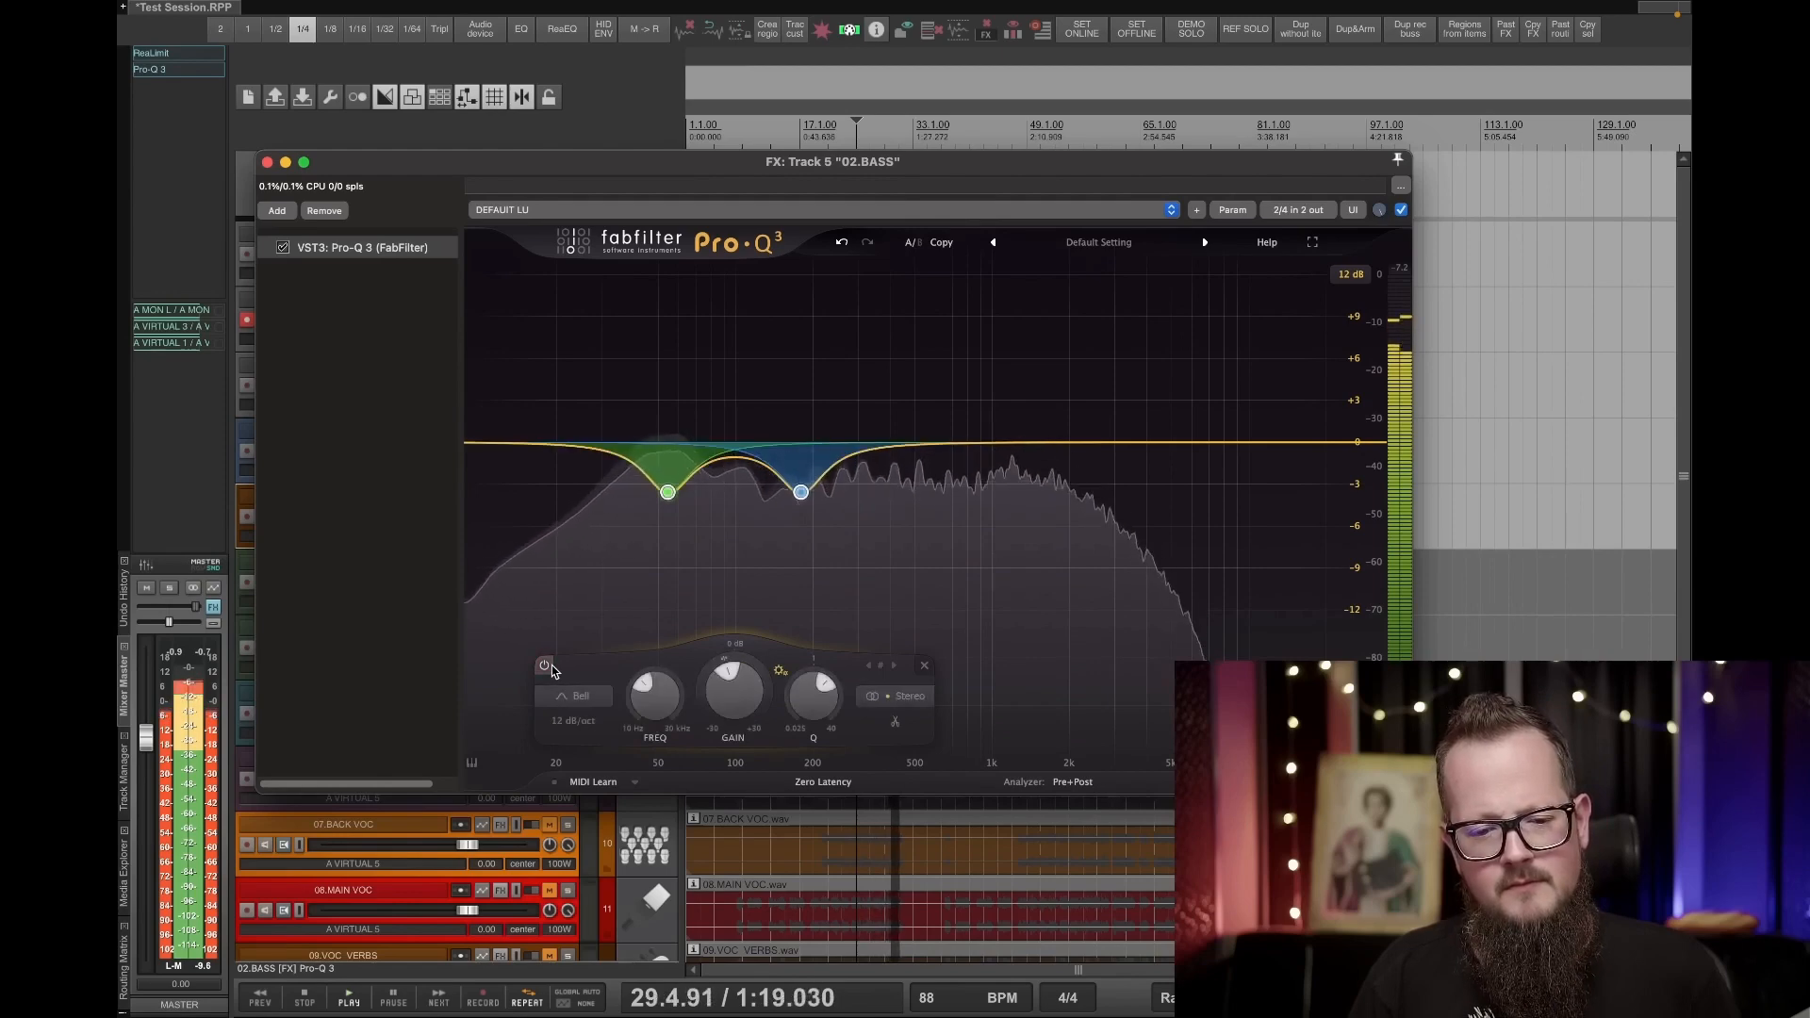
{"action": "left_click", "coordinate": [547, 666]}
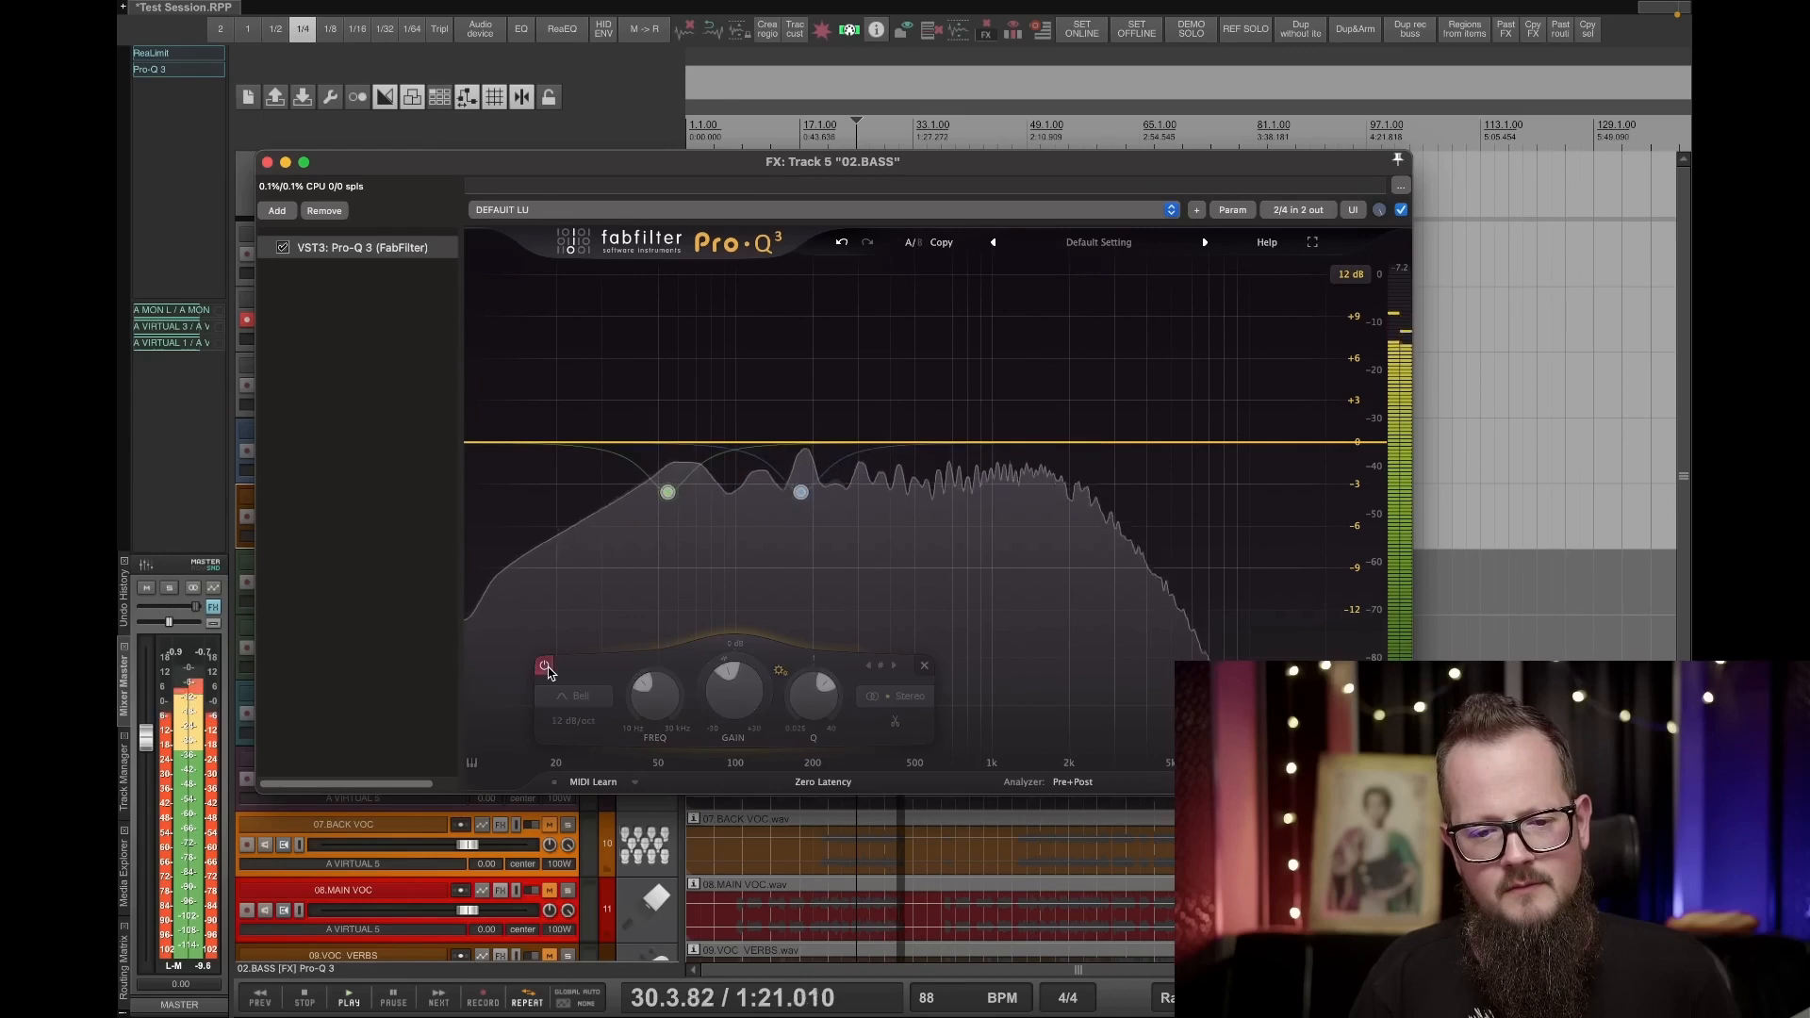
{"action": "key", "text": "space"}
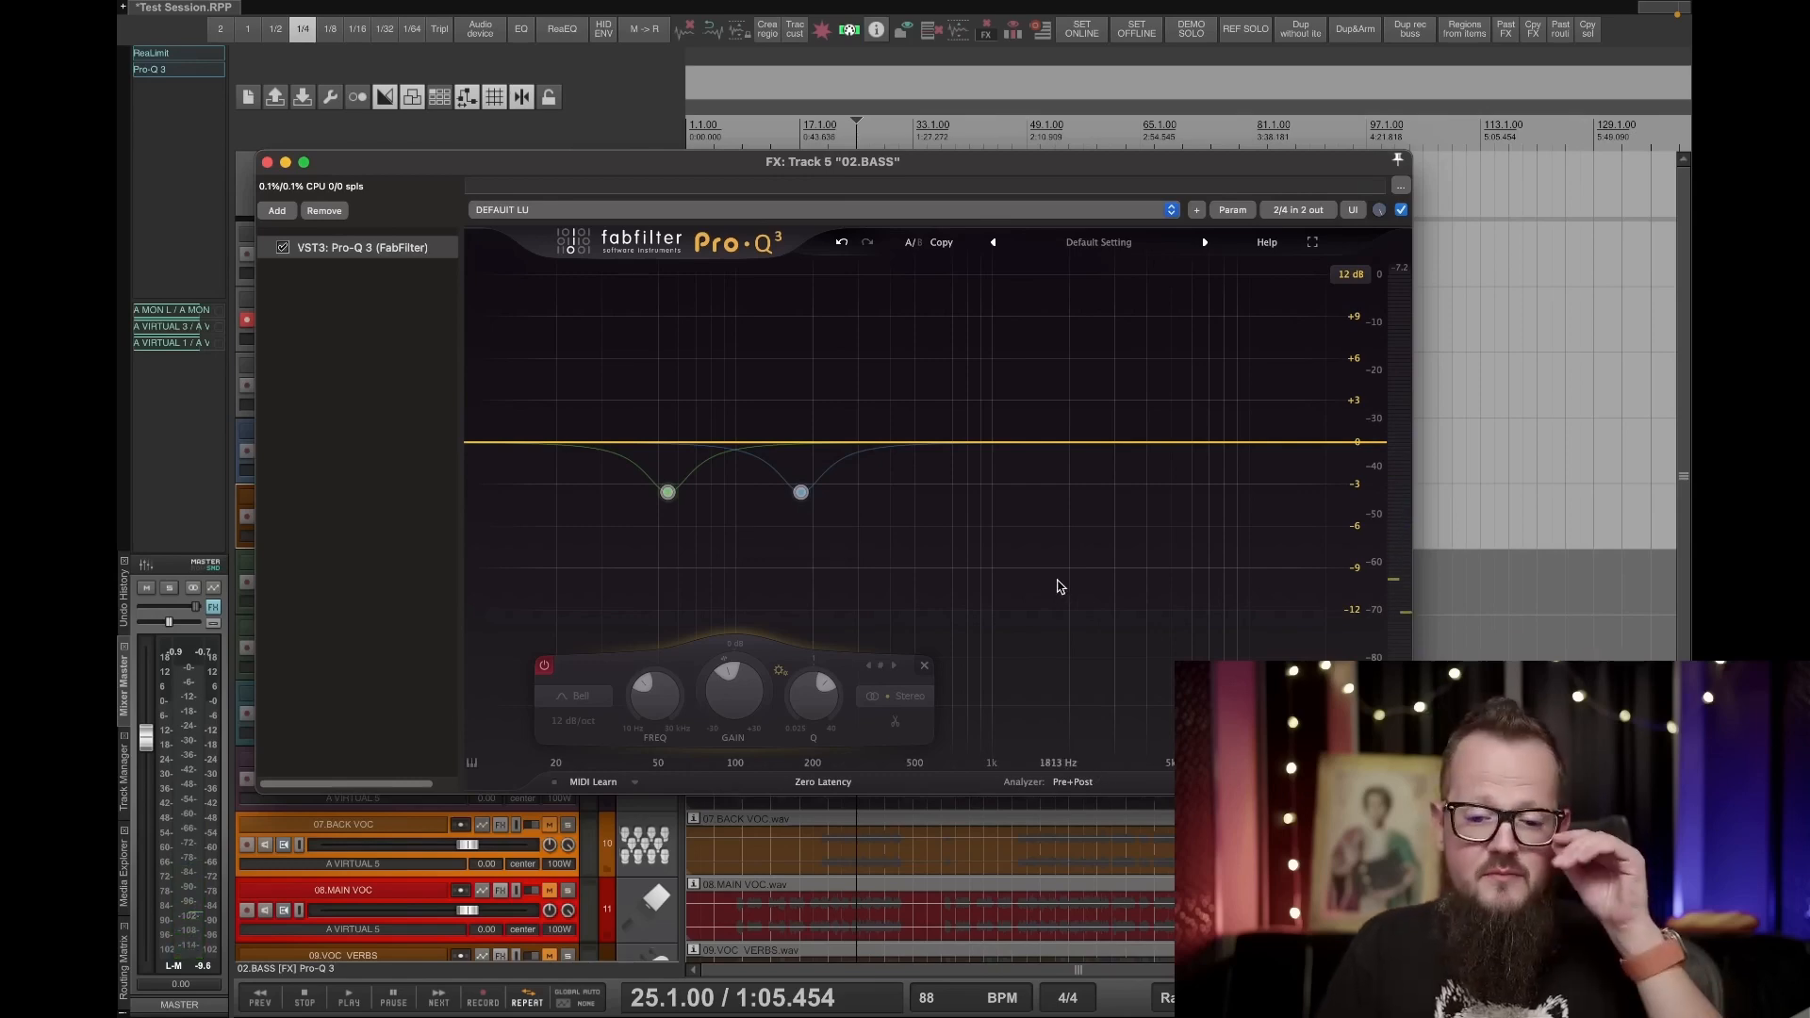
Uncover the track list, select the 01.DRUMS and 02.BASS tracks in turn, and reopen the bass track's EQ higher on the screen.
{"action": "left_click_drag", "start_coordinate": [435, 169], "coordinate": [437, 566]}
{"action": "left_click", "coordinate": [367, 443]}
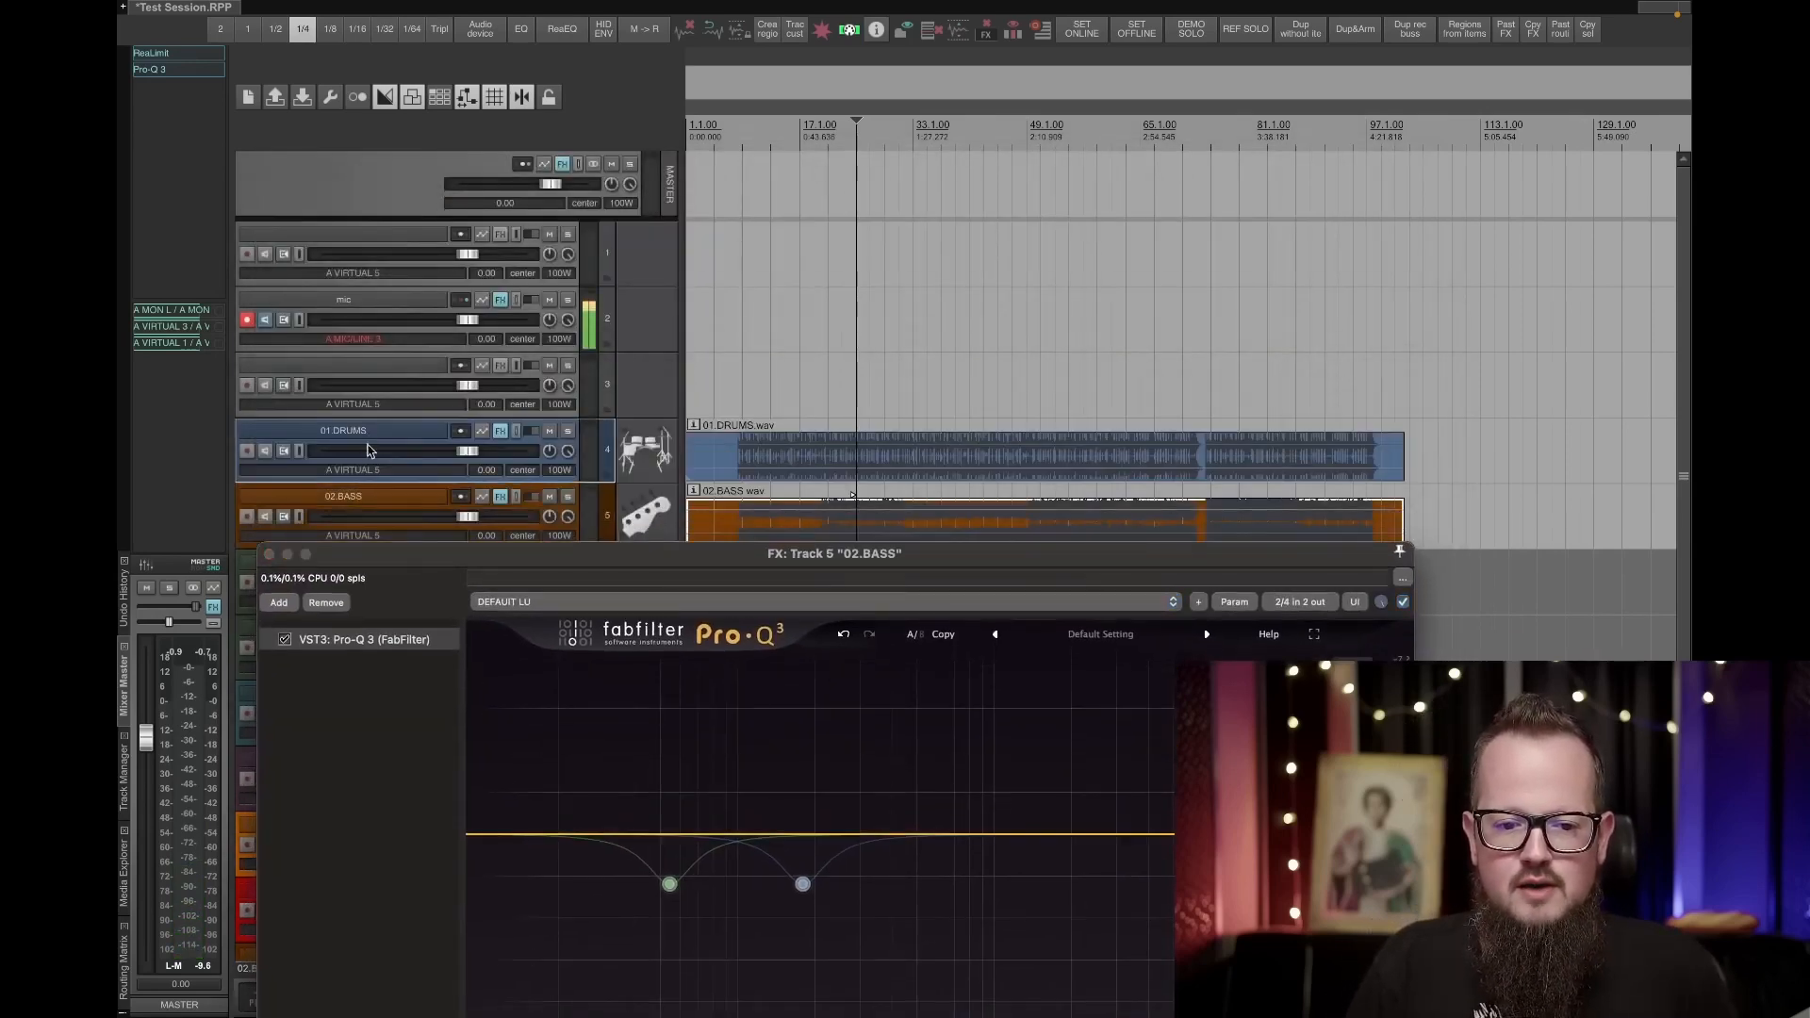
{"action": "left_click", "coordinate": [268, 385]}
{"action": "left_click", "coordinate": [372, 505]}
{"action": "left_click", "coordinate": [500, 499]}
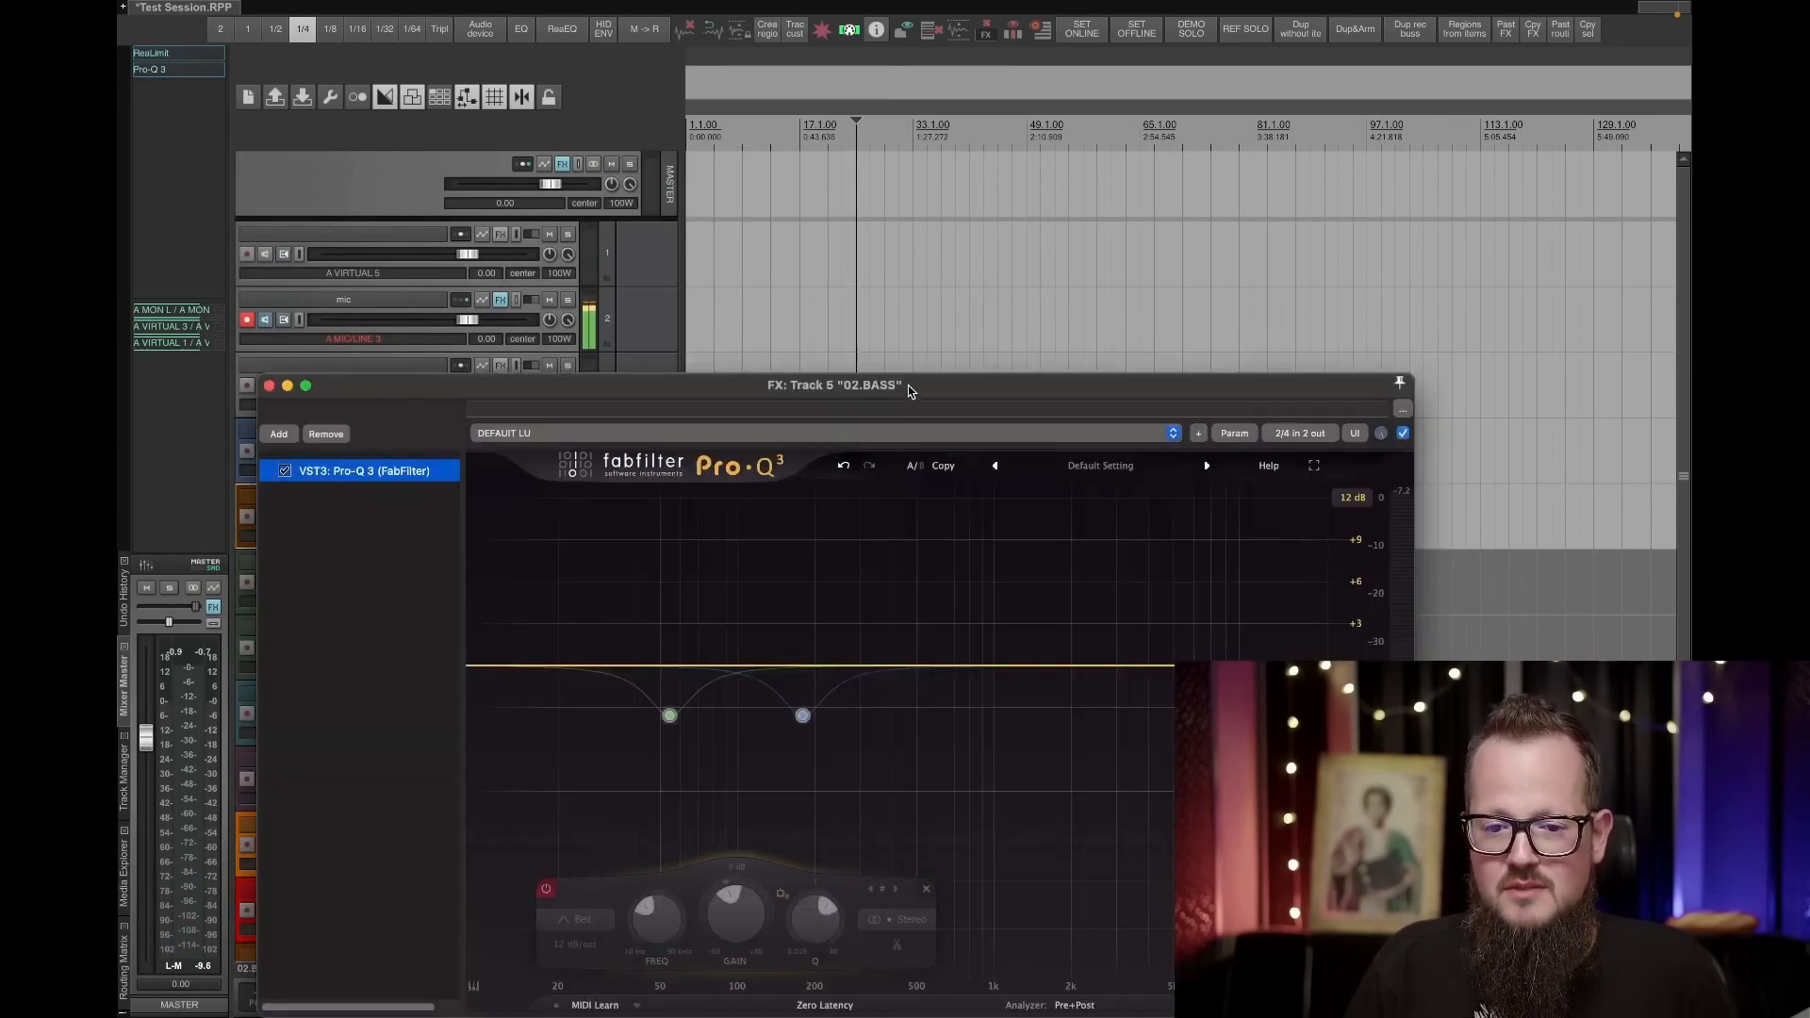
{"action": "left_click_drag", "start_coordinate": [908, 386], "coordinate": [920, 104]}
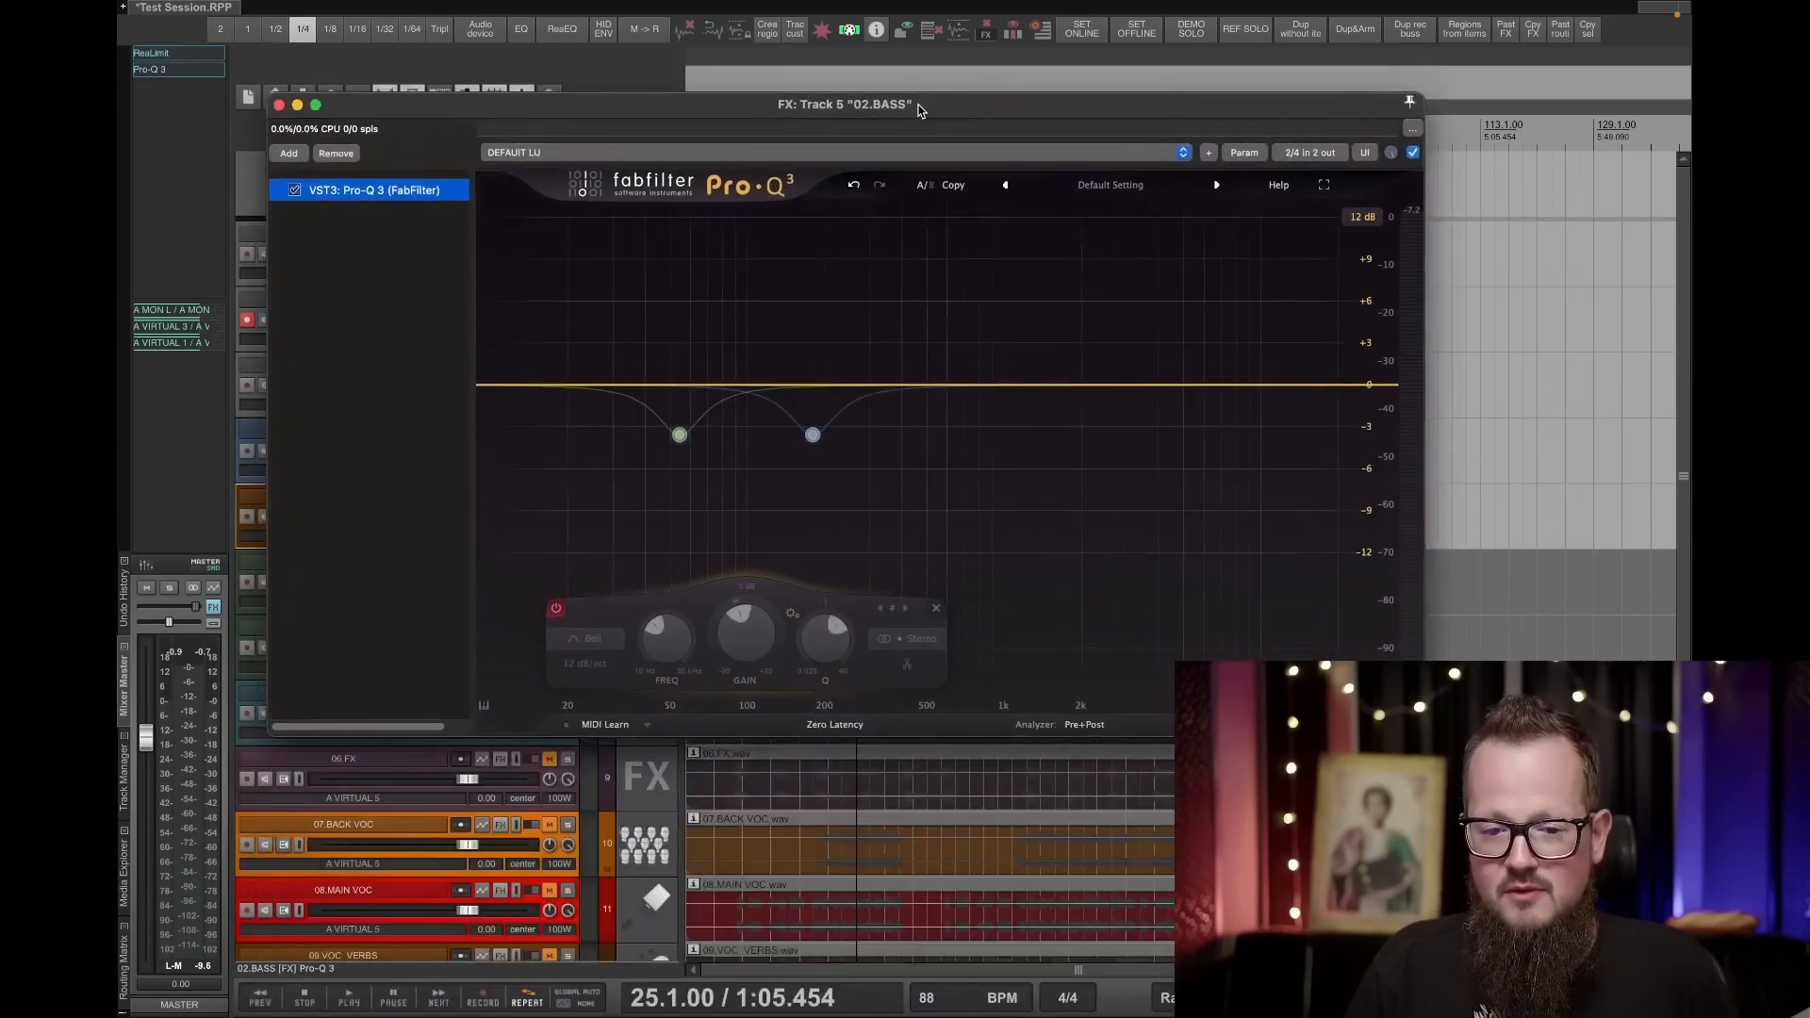
Overlay the 01.DRUMS spectrum on the bass EQ's analyzer and move the EQ window clear of the timeline ruler.
{"action": "left_click", "coordinate": [1087, 725]}
{"action": "left_click", "coordinate": [1086, 650]}
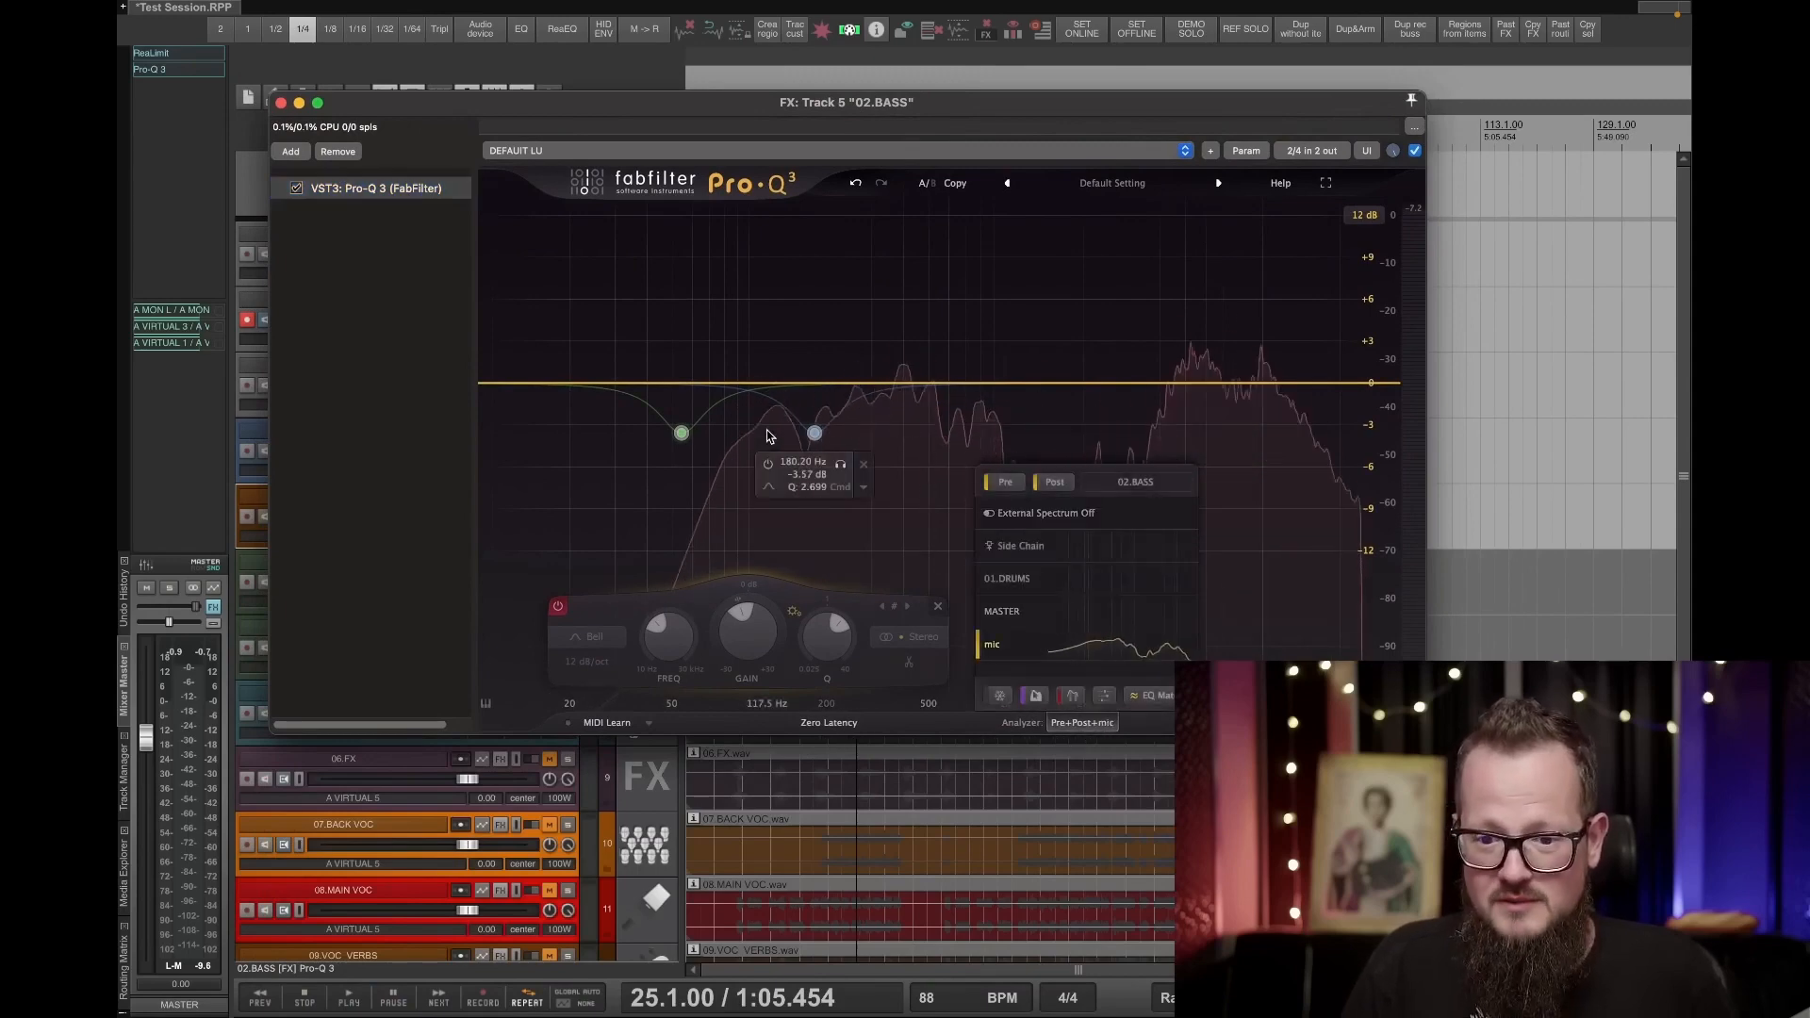
{"action": "left_click", "coordinate": [1067, 579]}
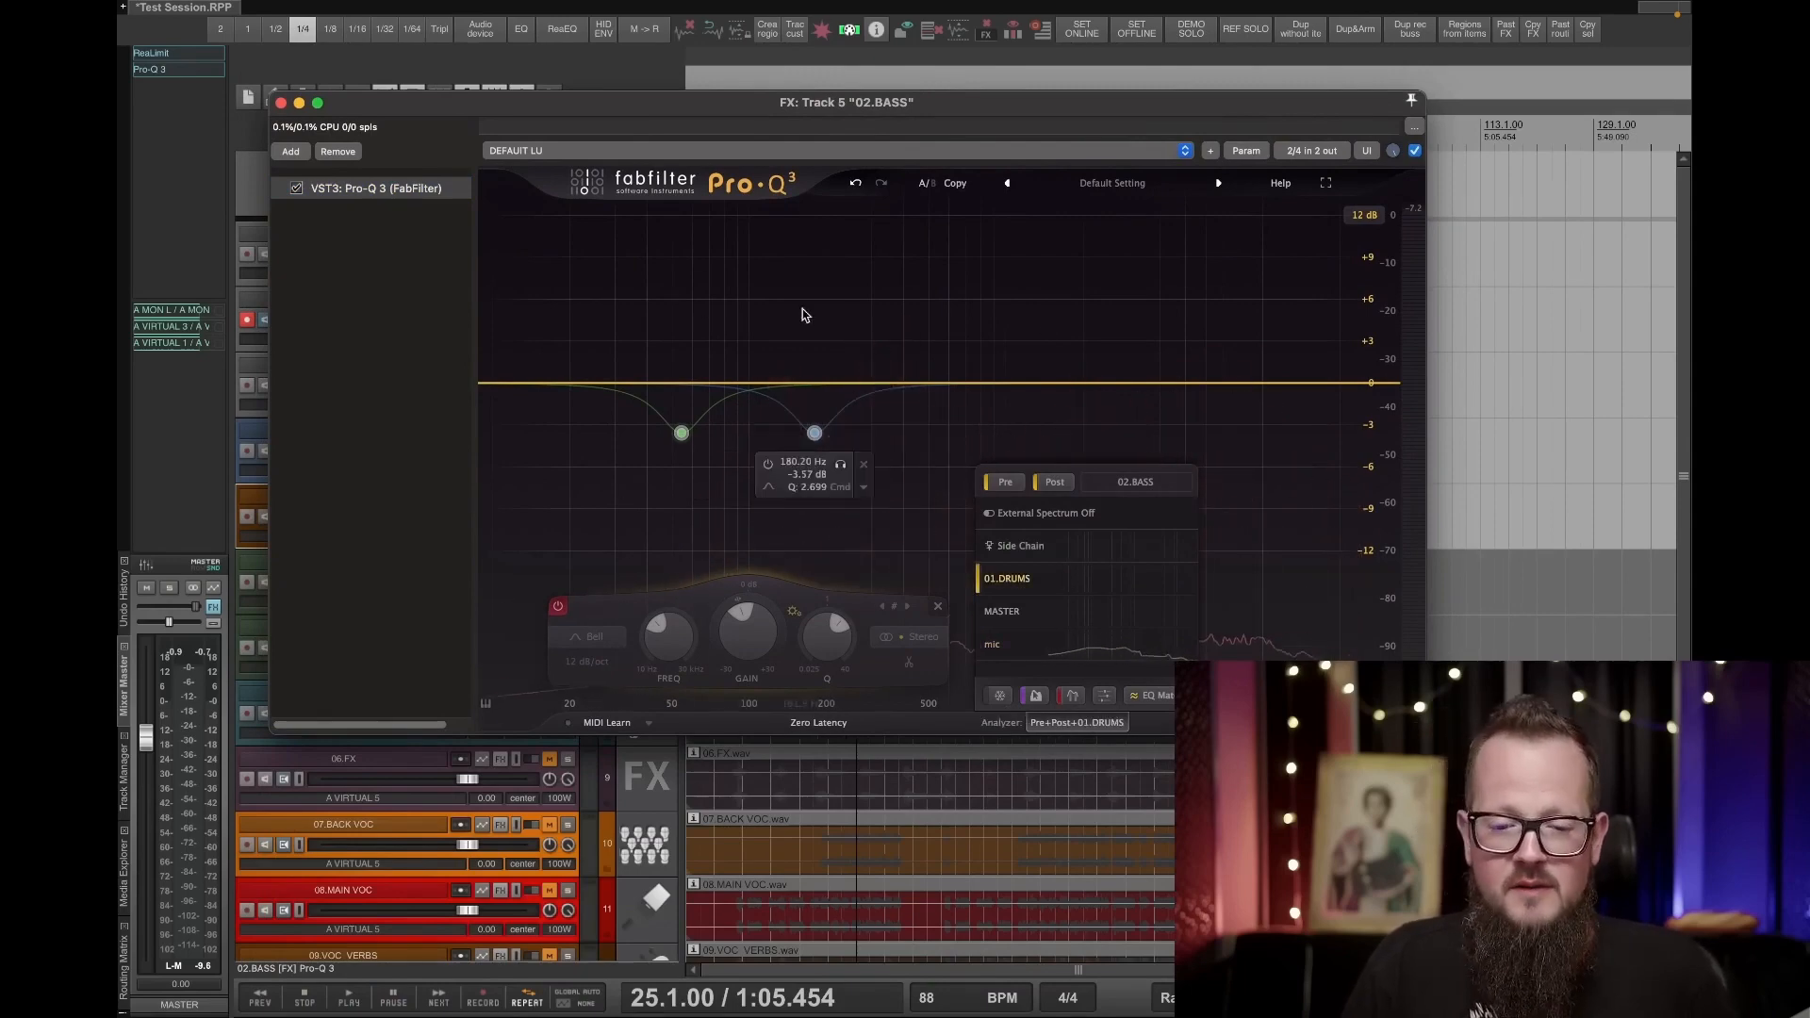
{"action": "left_click_drag", "start_coordinate": [635, 109], "coordinate": [723, 230]}
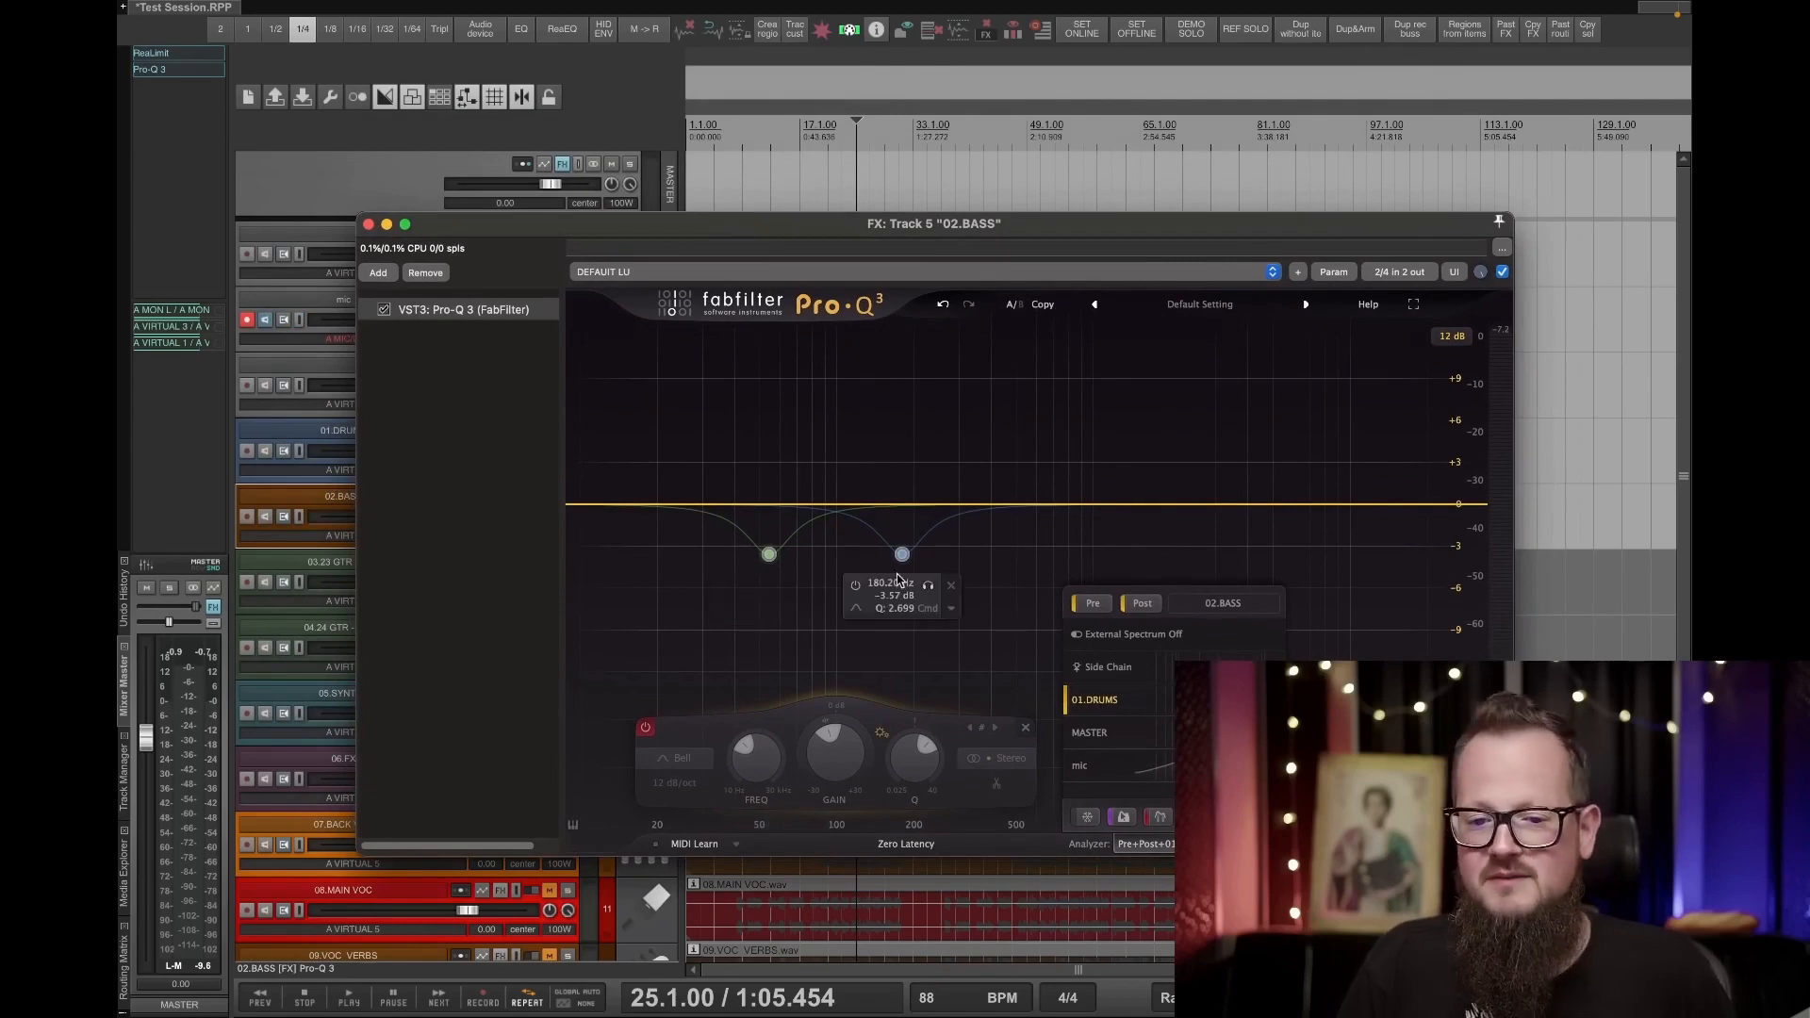
Play the song with the EQ in full screen to examine where the drum and bass spectra collide around the two bypassed bands.
{"action": "key", "text": "space"}
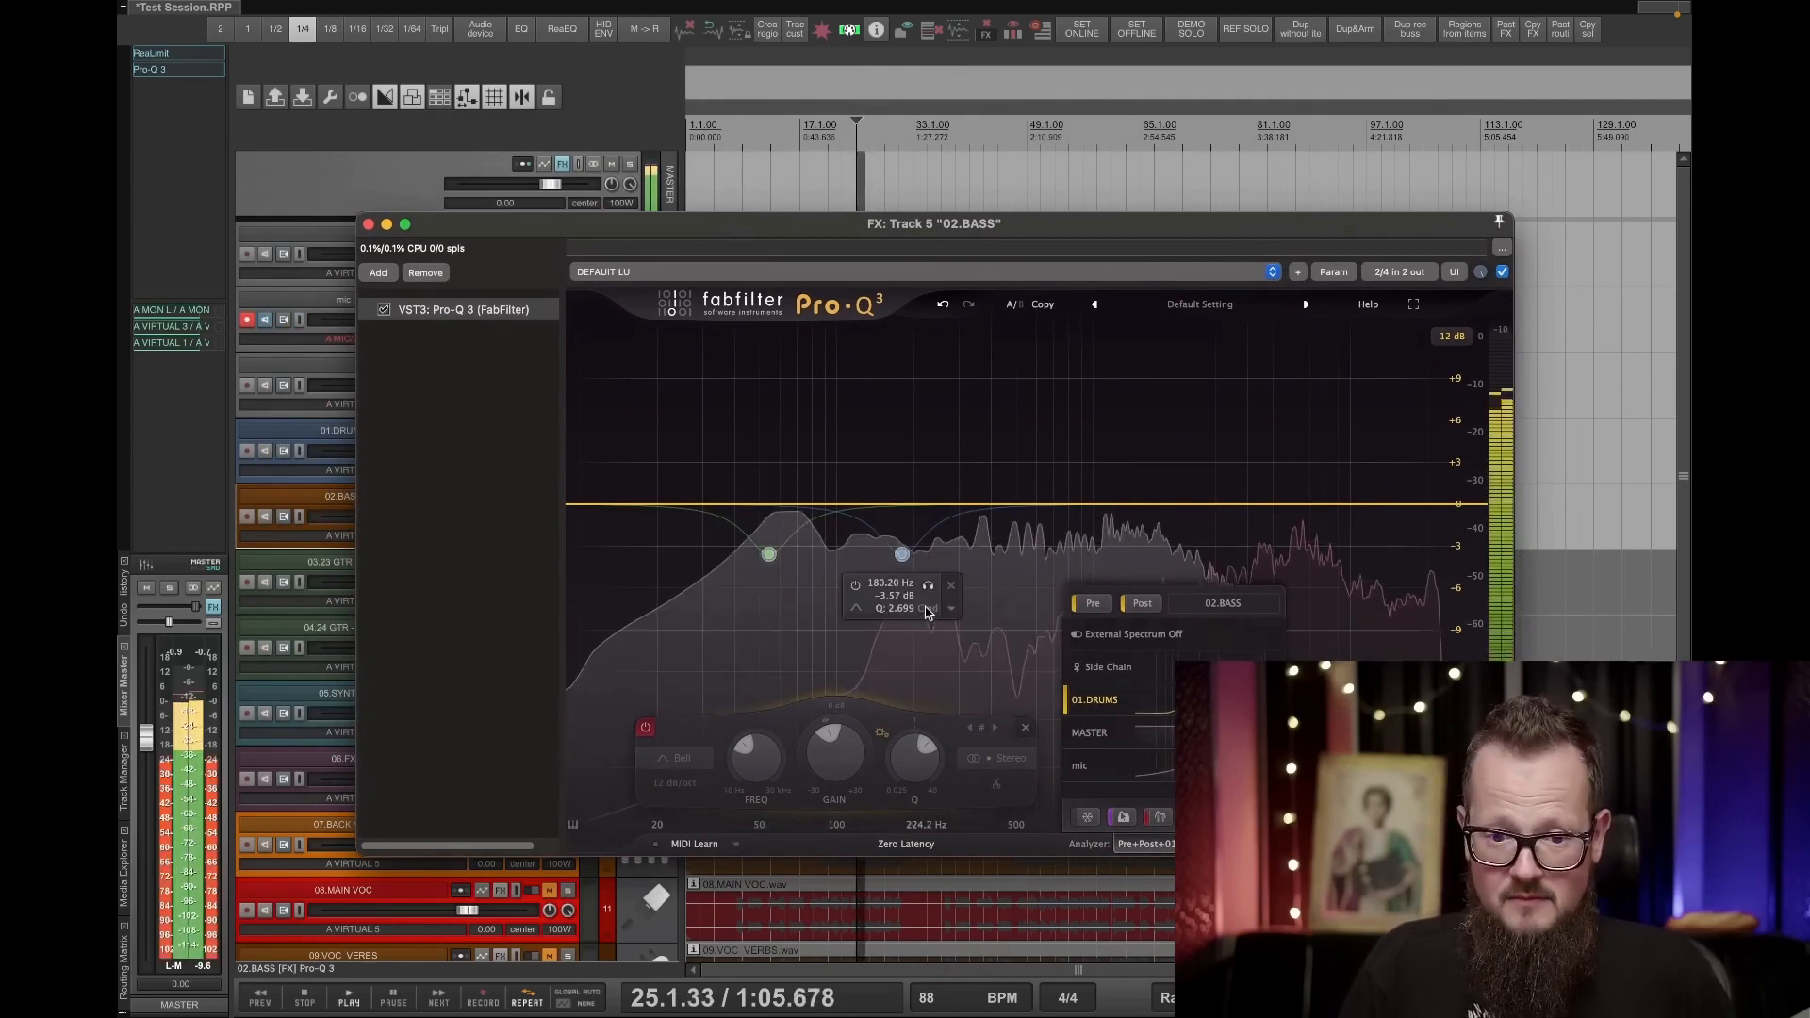
{"action": "key", "text": "space"}
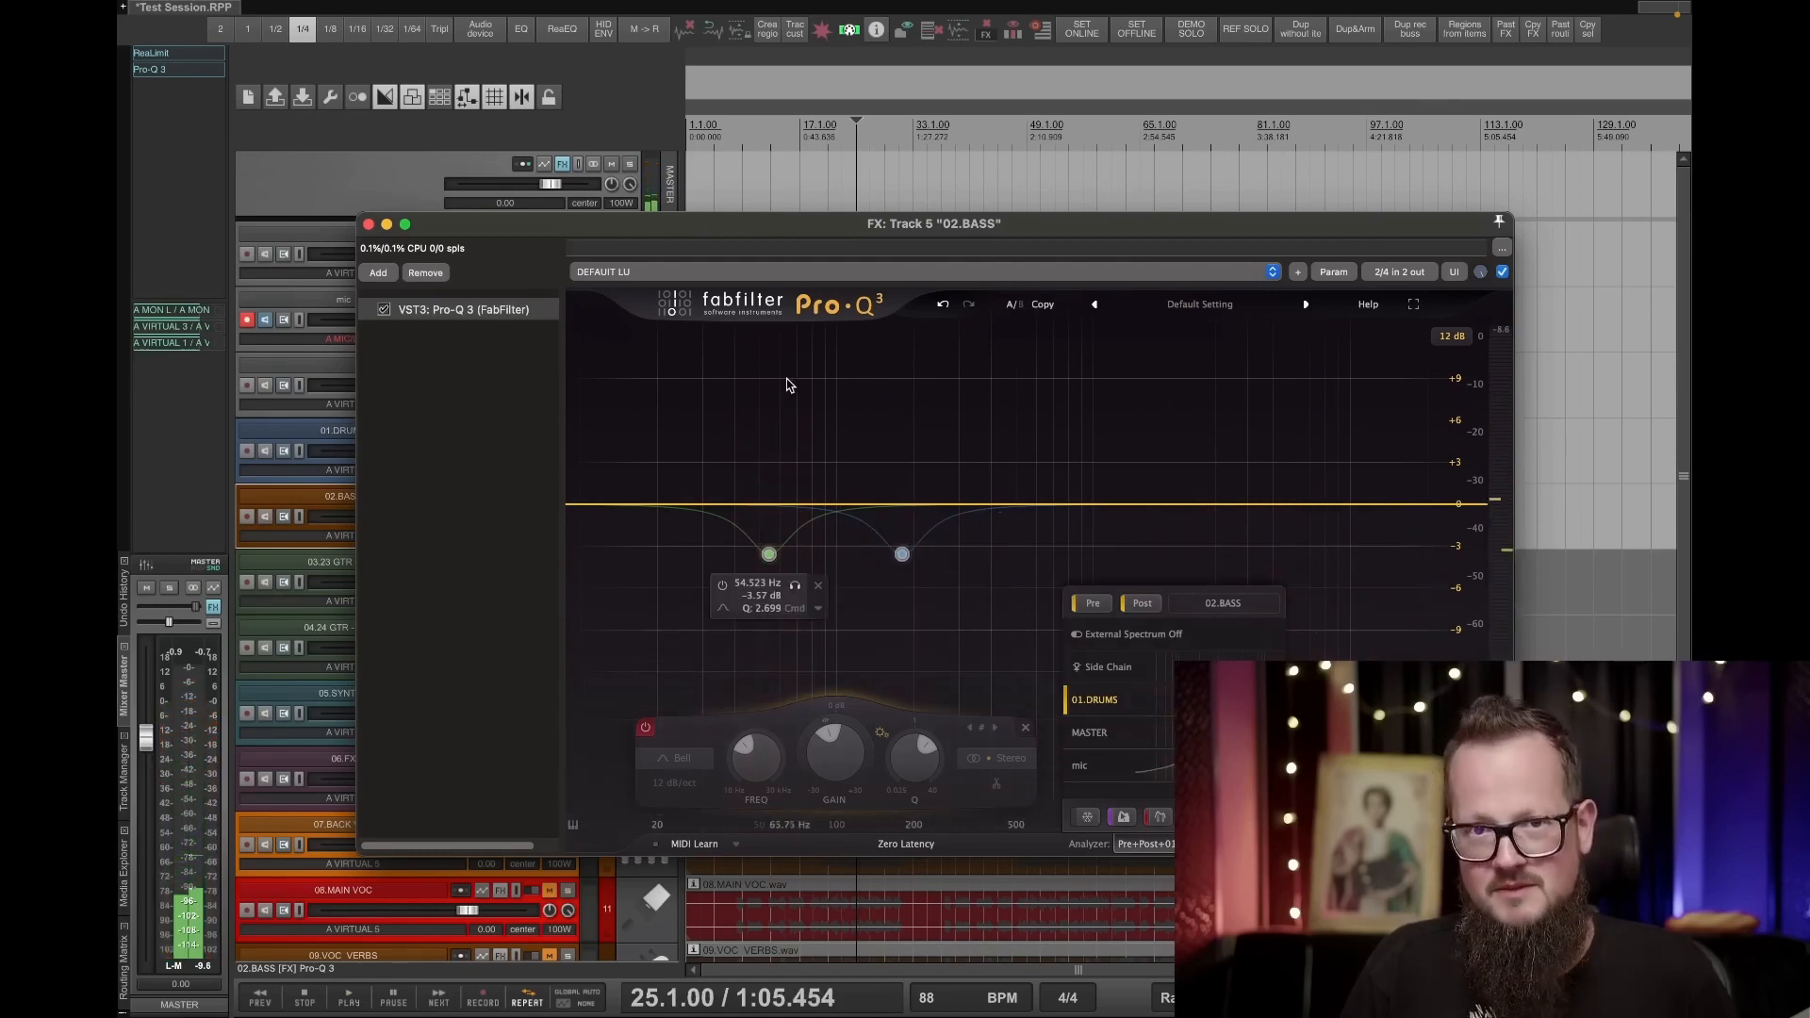
{"action": "key", "text": "space"}
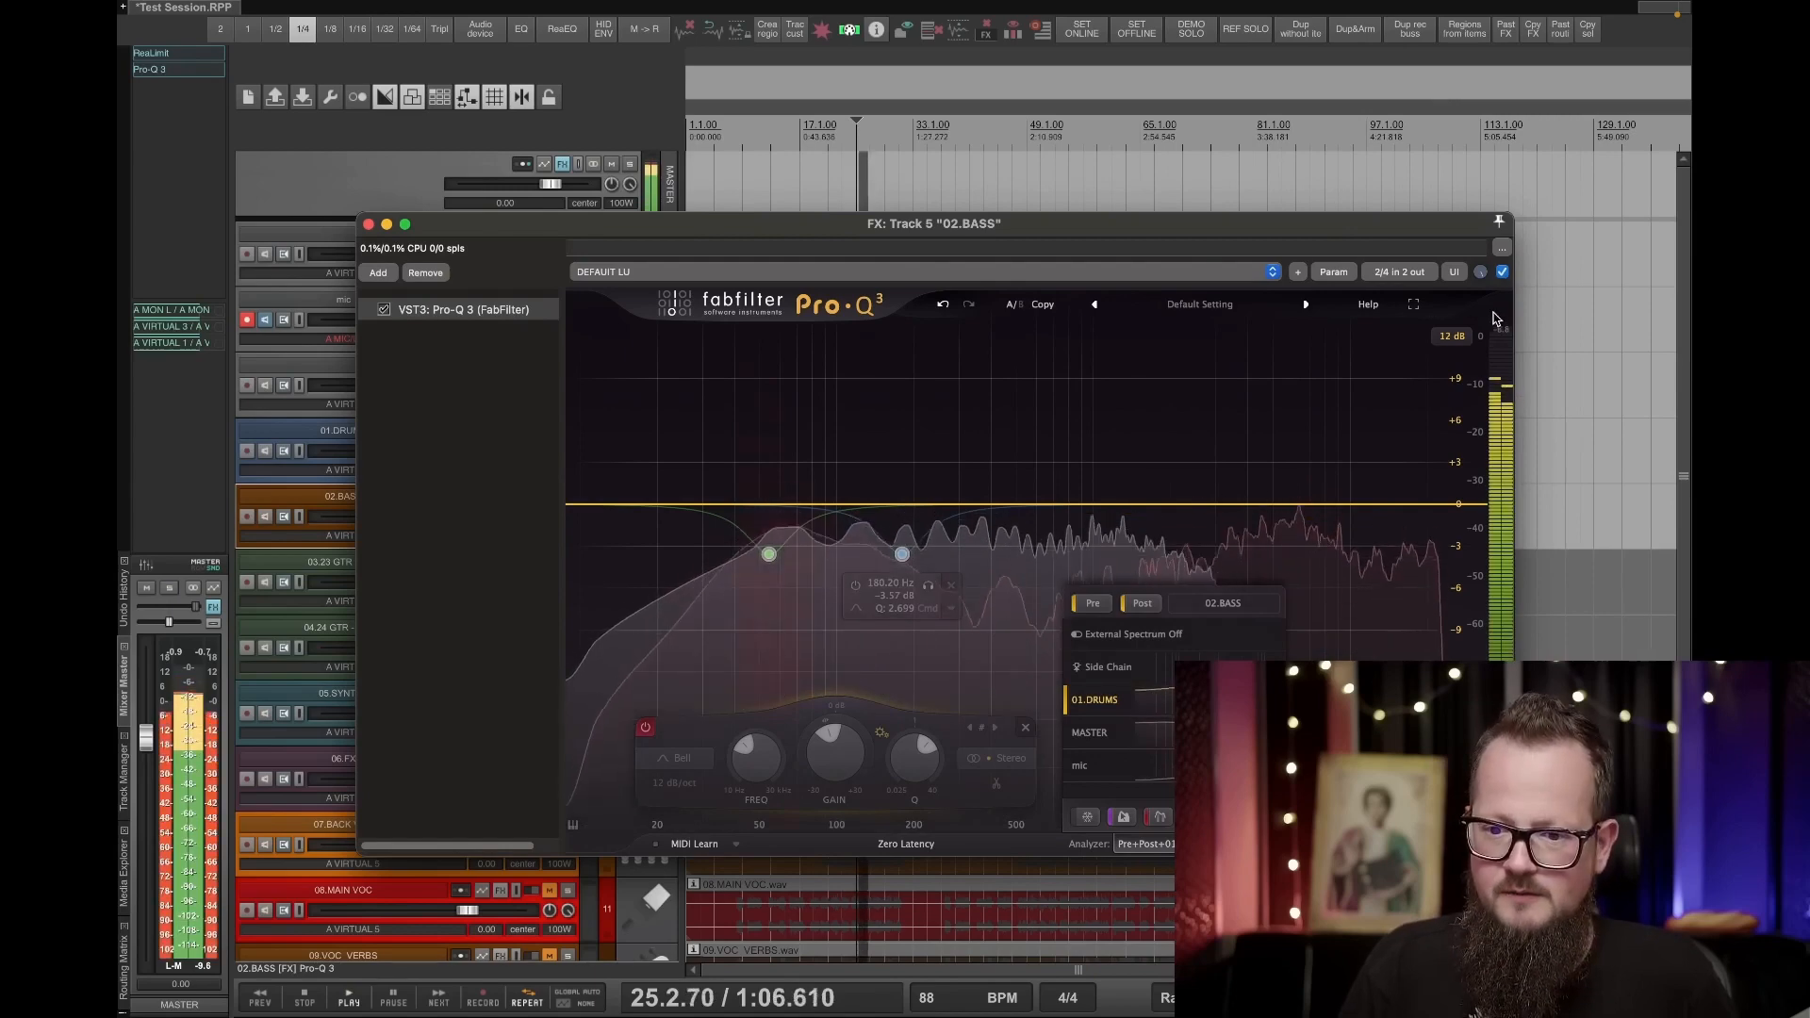
{"action": "left_click", "coordinate": [1413, 306]}
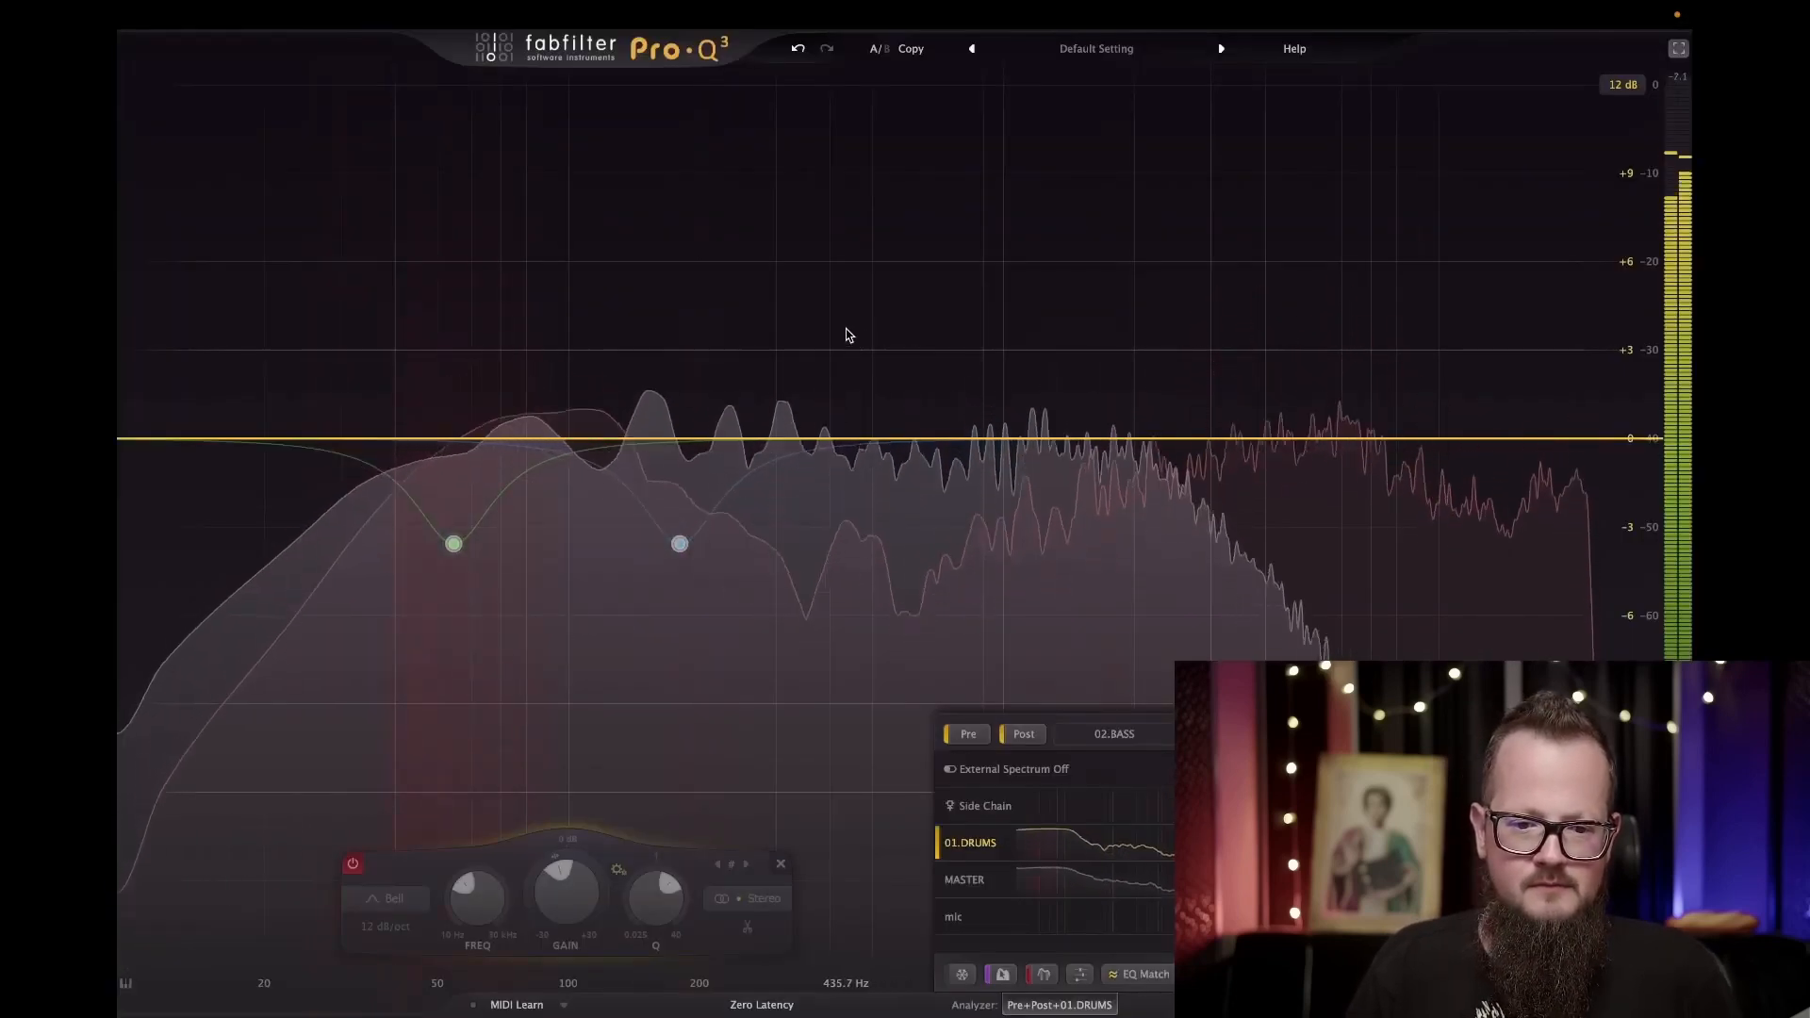
{"action": "key", "text": "space"}
{"action": "mouse_move", "coordinate": [415, 525]}
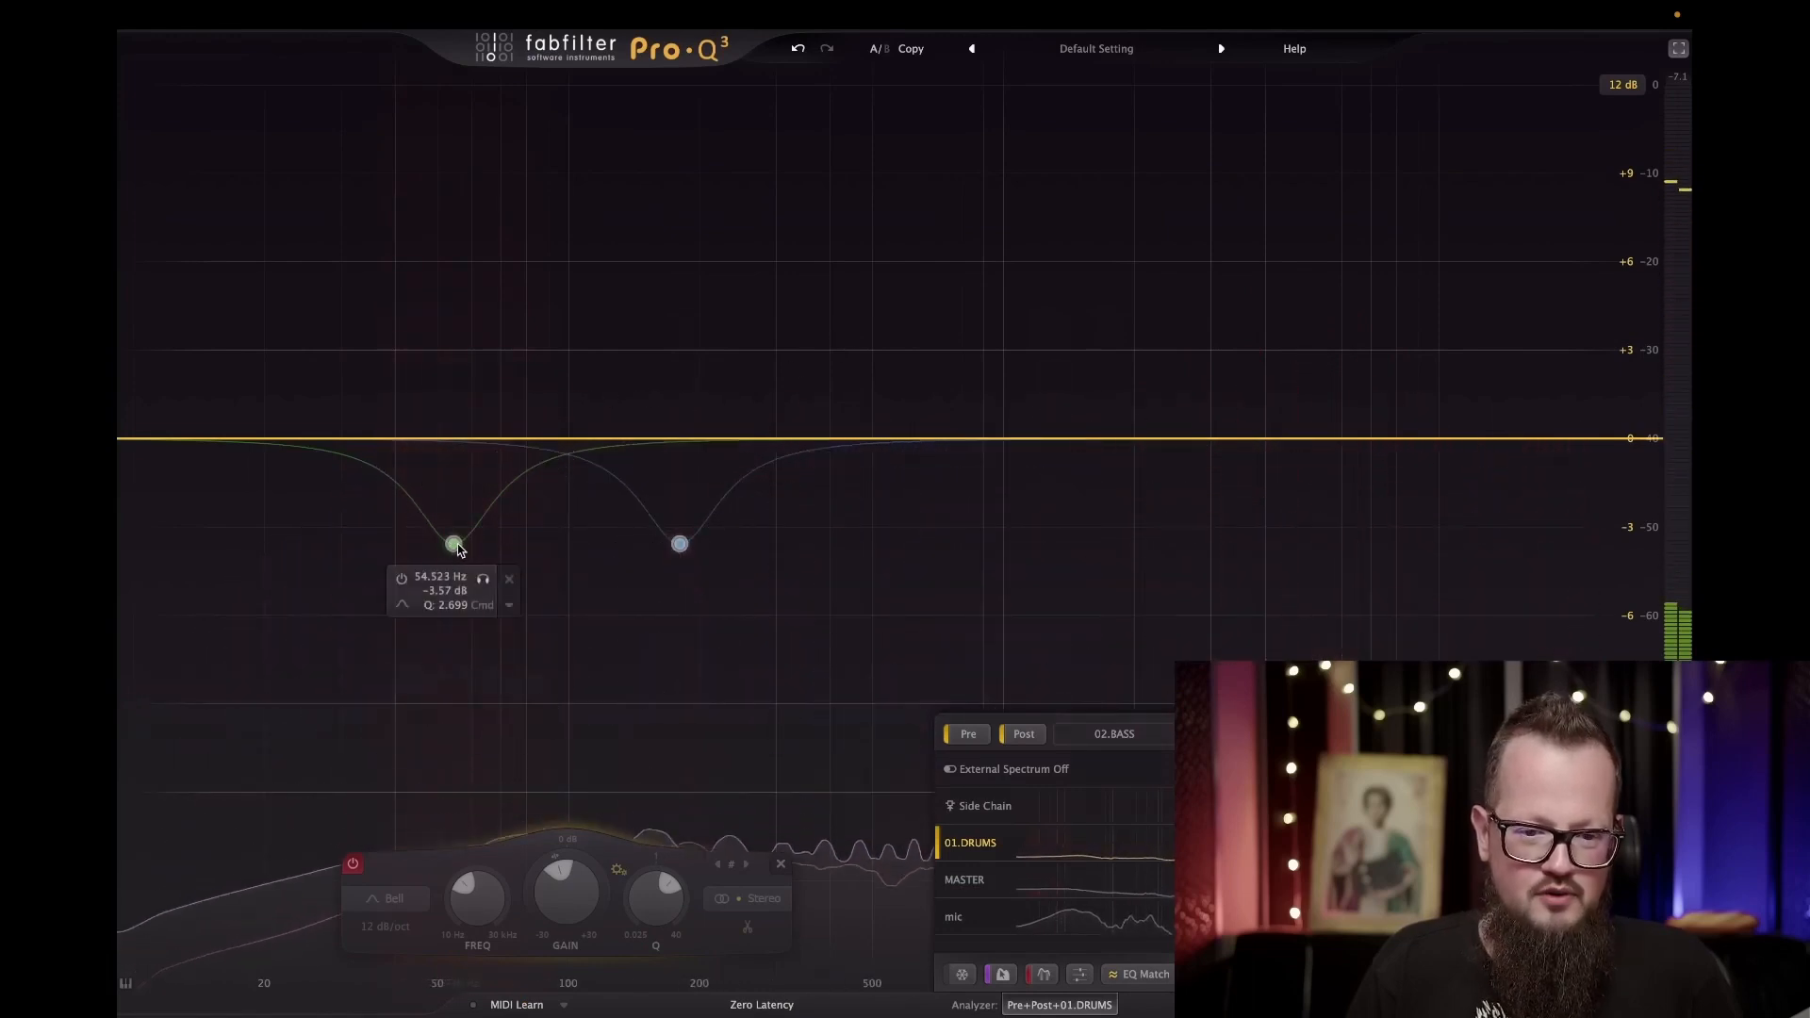
{"action": "key", "text": "space"}
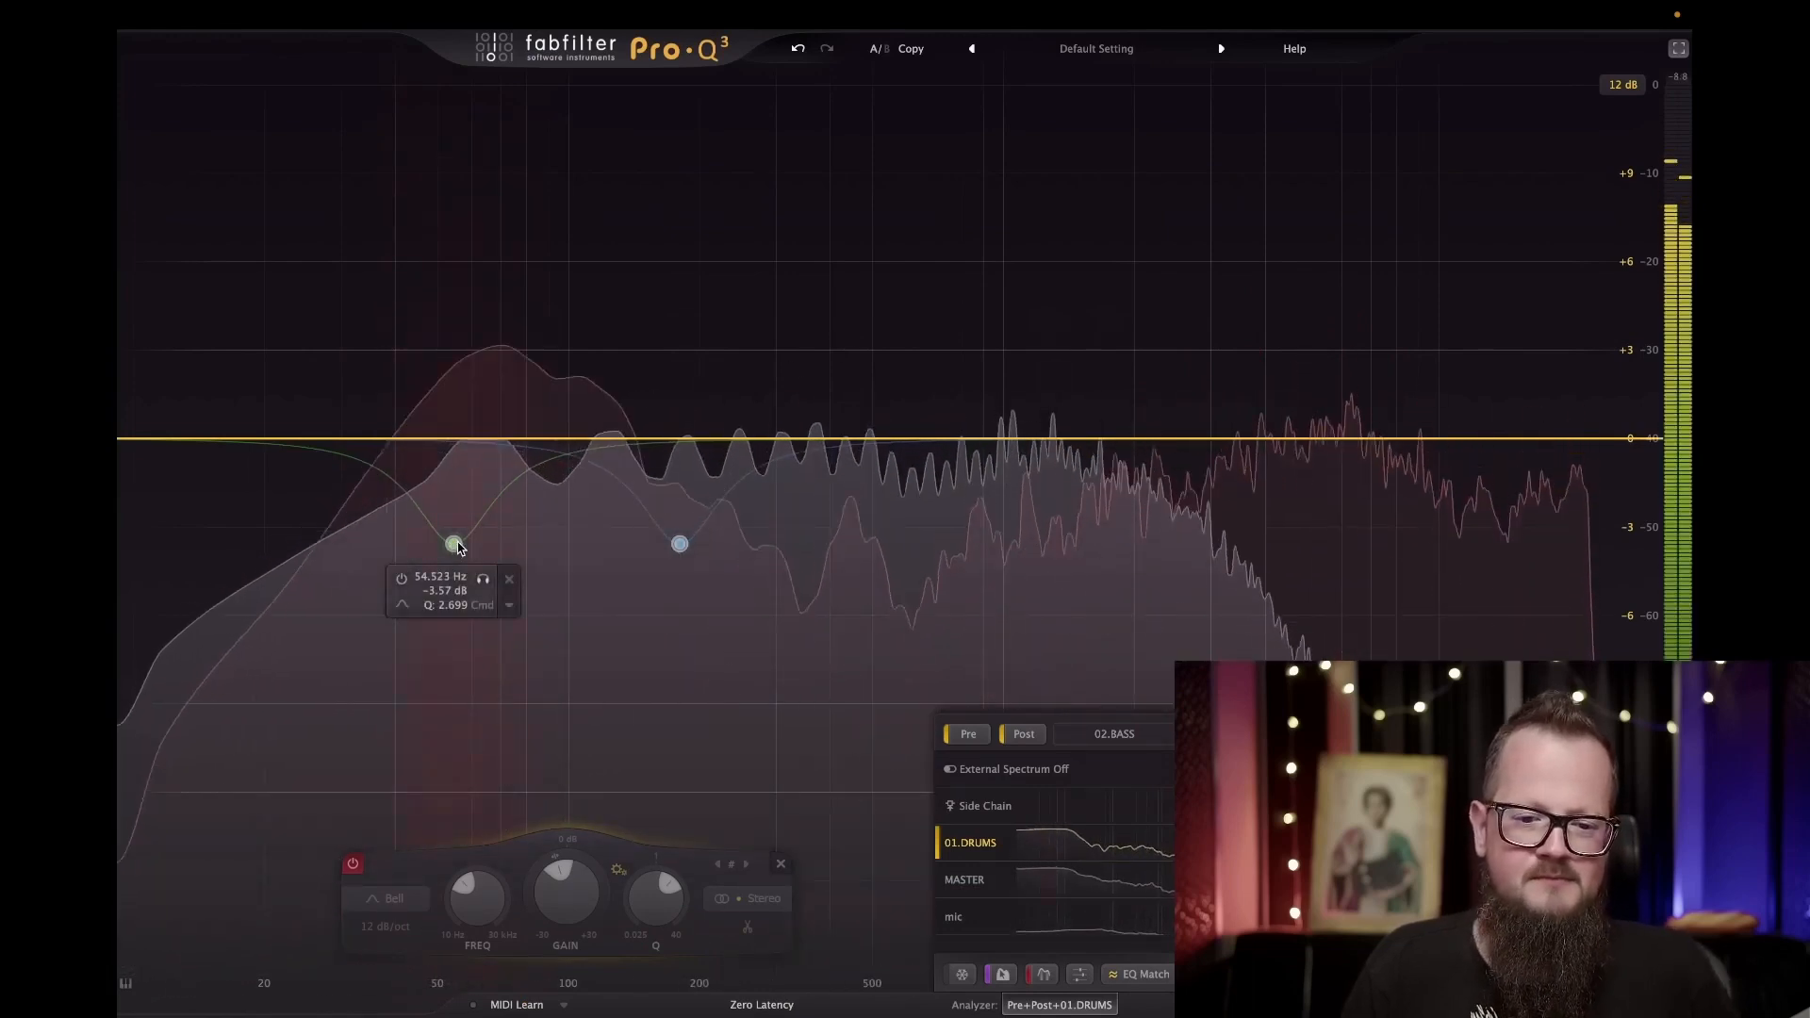
{"action": "mouse_move", "coordinate": [679, 553]}
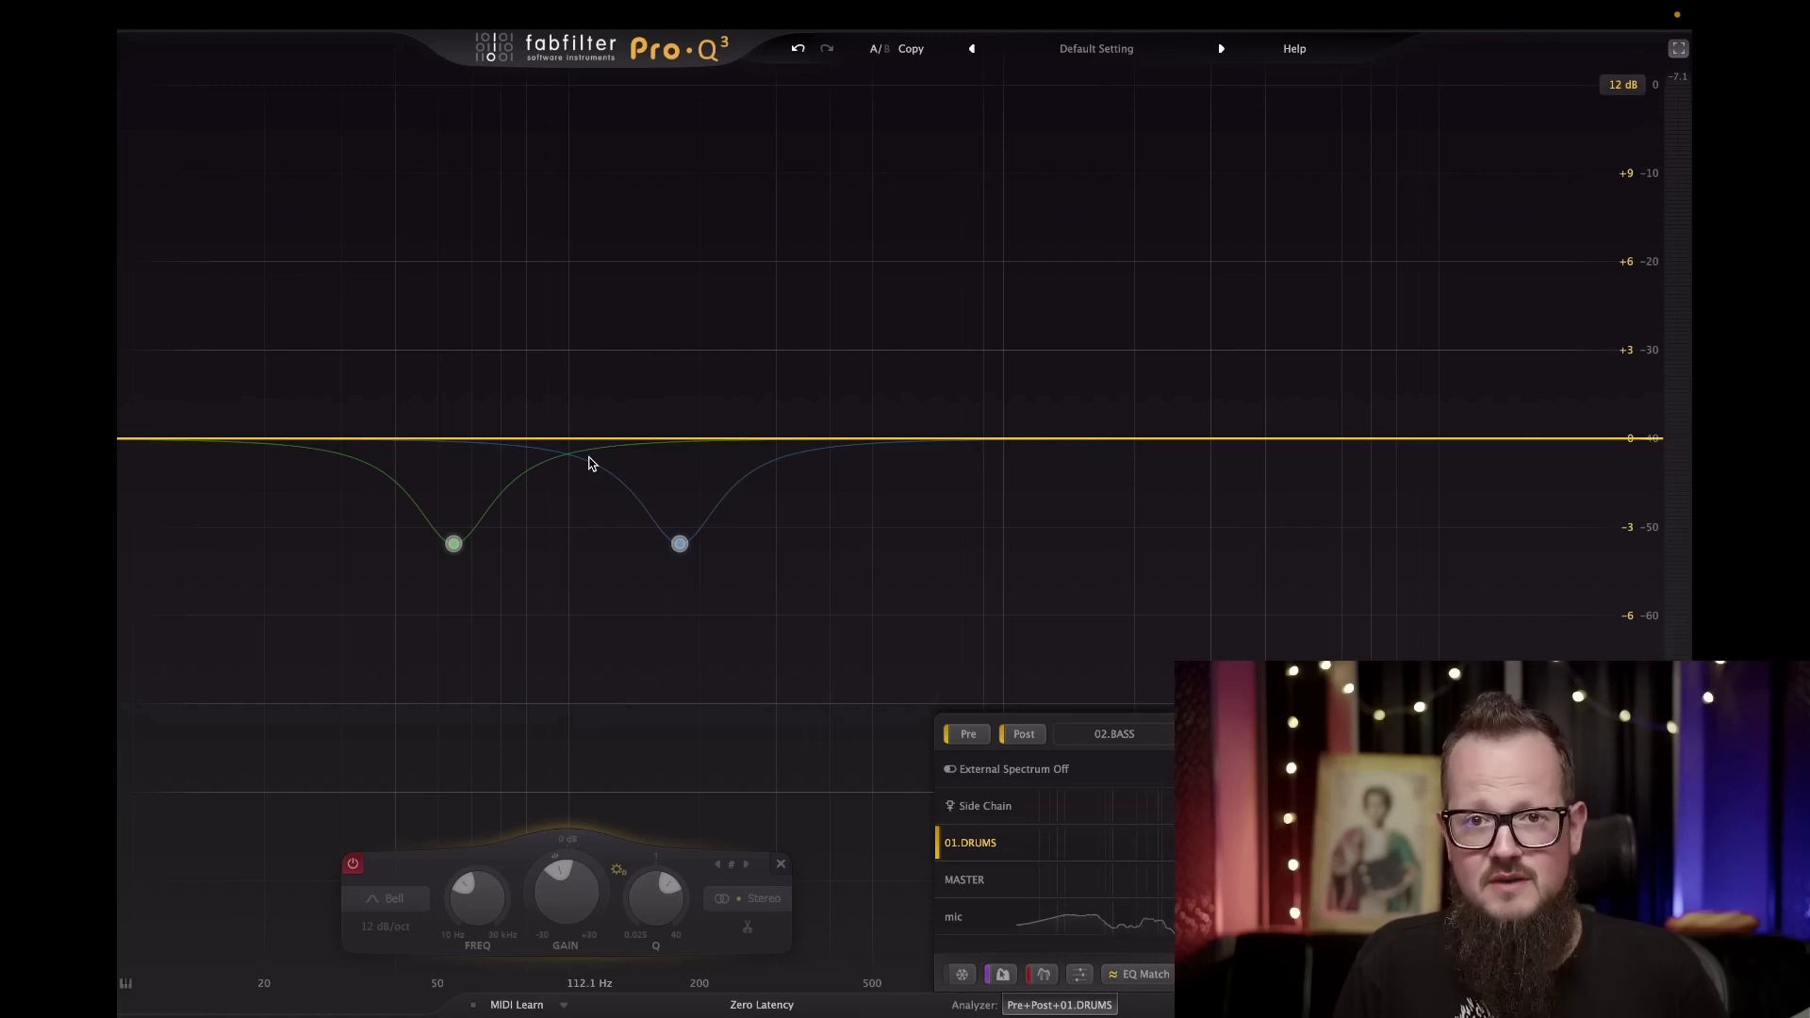
{"action": "mouse_move", "coordinate": [797, 483]}
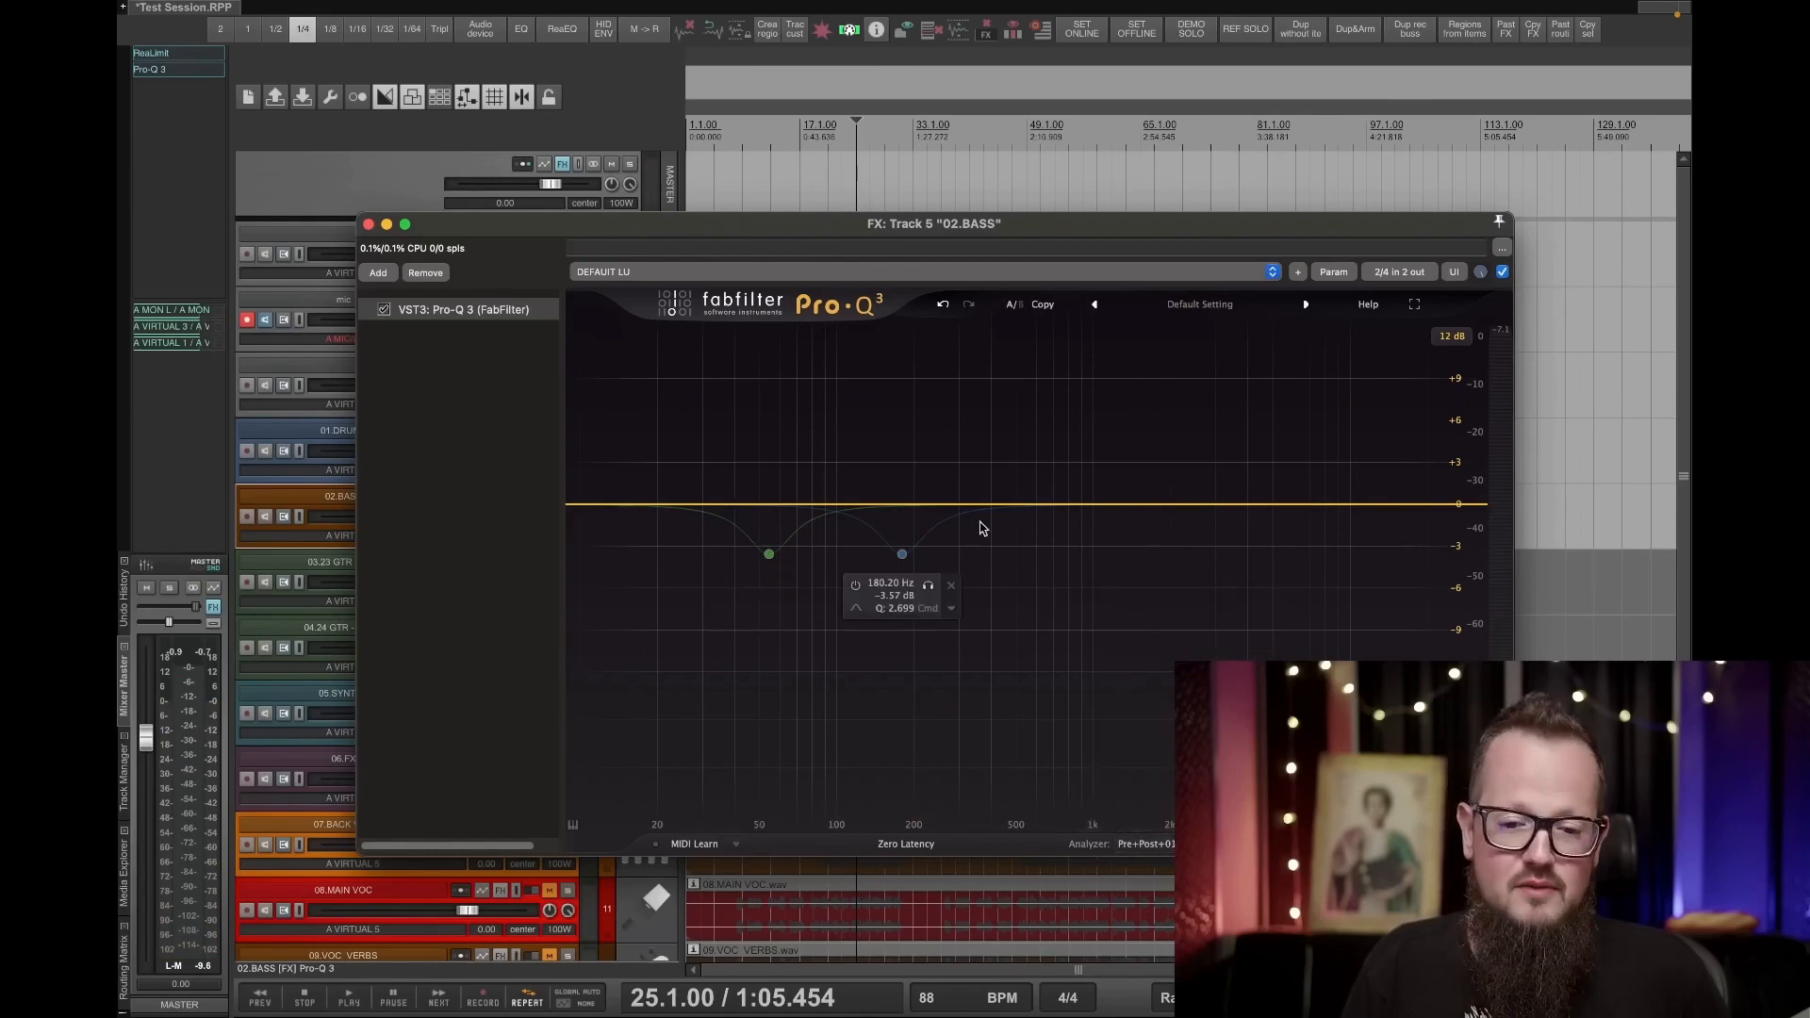
Move the EQ window aside, check Automute in the mic track's effects chain, and return to the 02.BASS EQ.
{"action": "left_click_drag", "start_coordinate": [788, 228], "coordinate": [860, 191]}
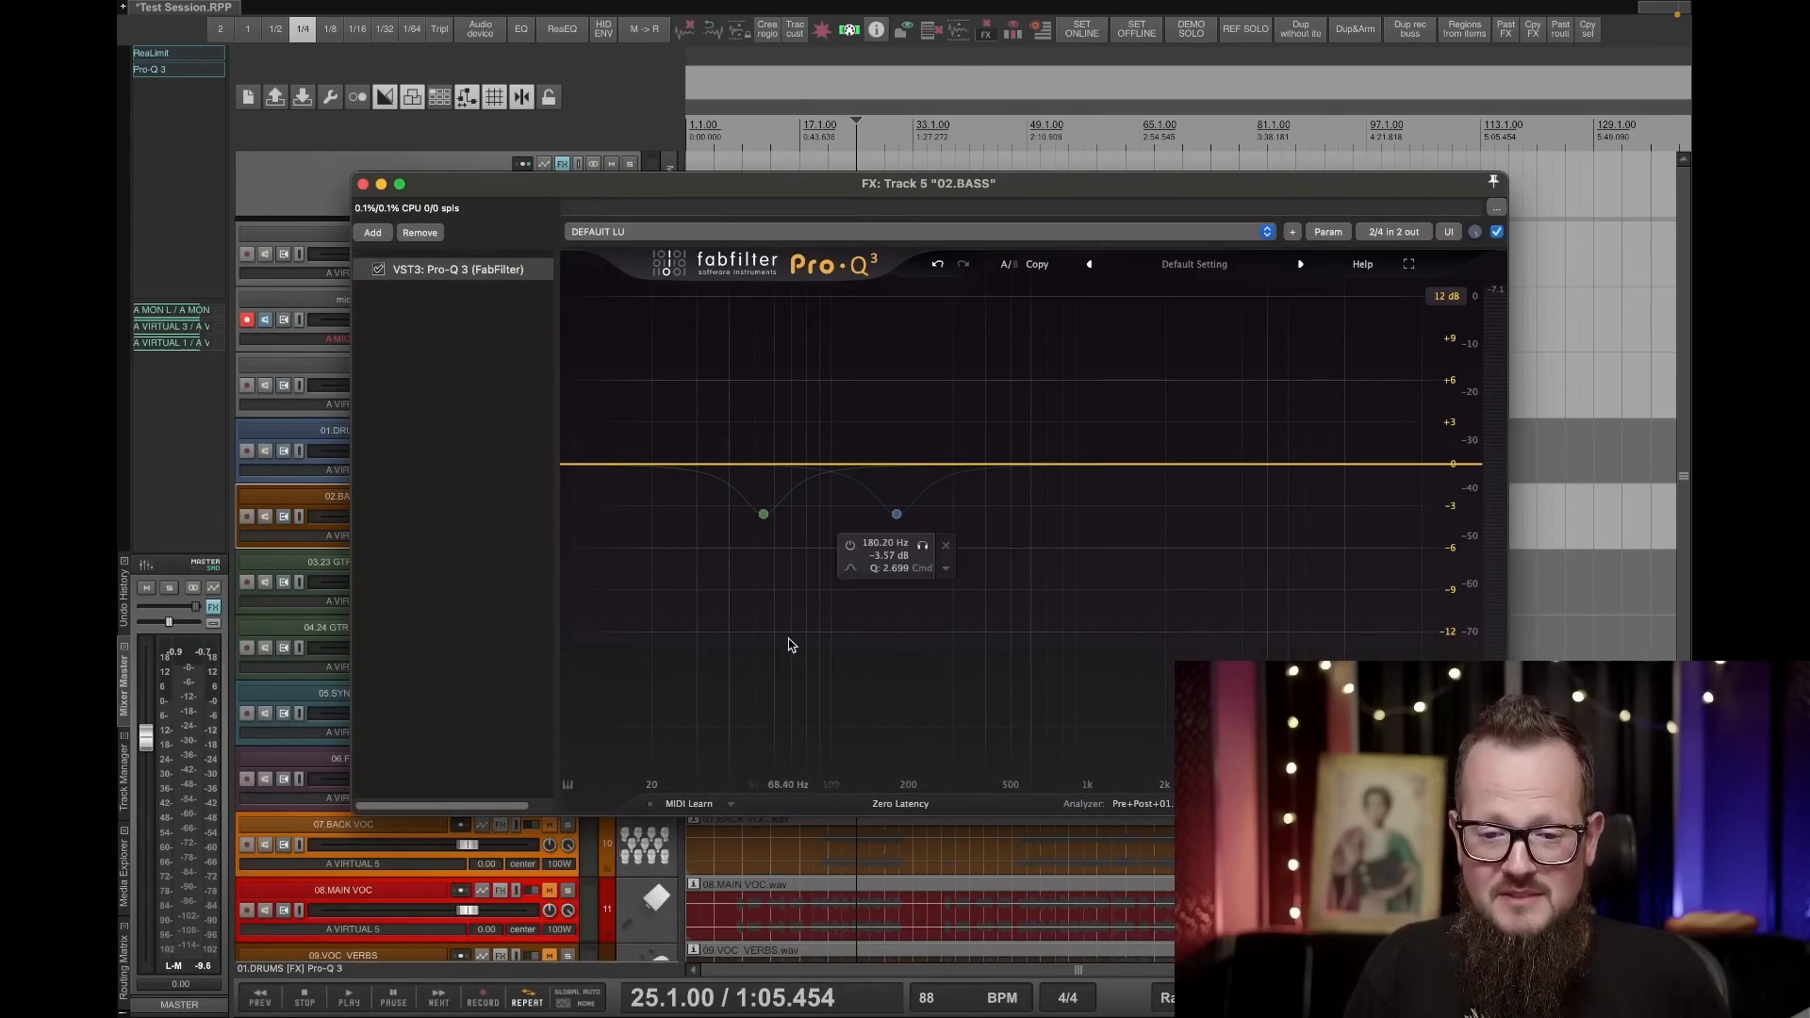
{"action": "left_click_drag", "start_coordinate": [648, 187], "coordinate": [1030, 250]}
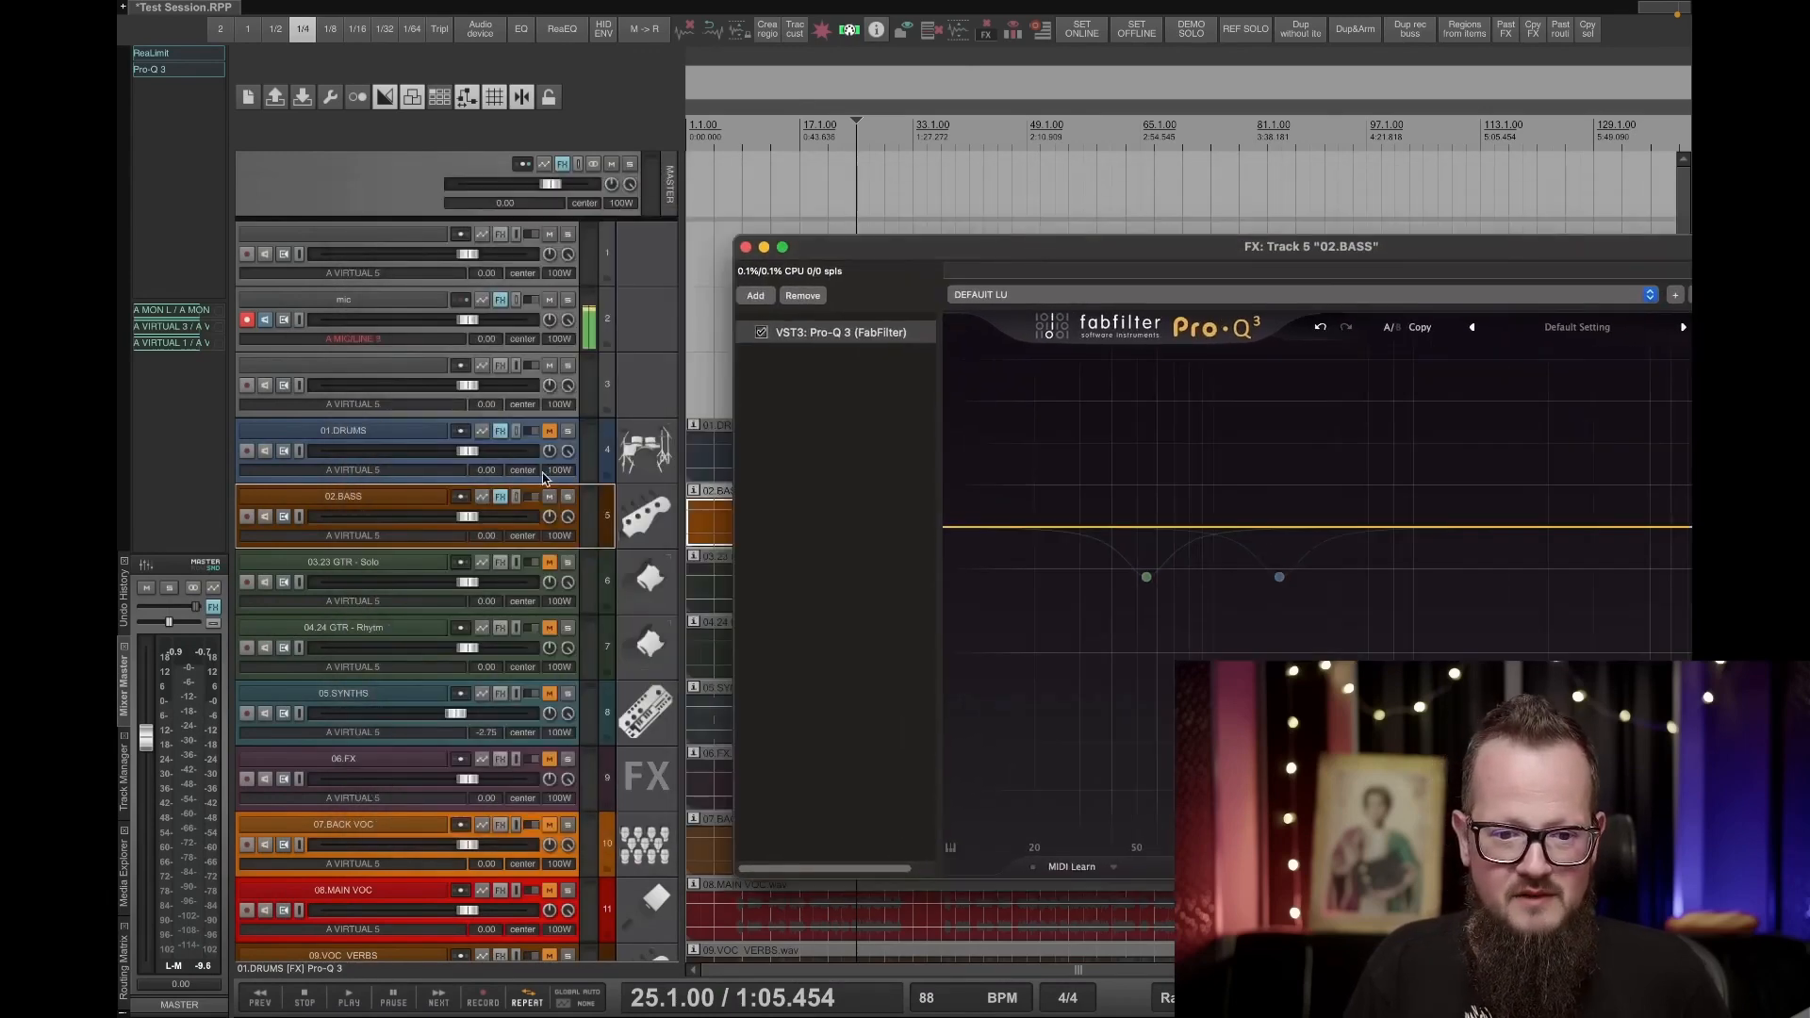
{"action": "left_click", "coordinate": [505, 302]}
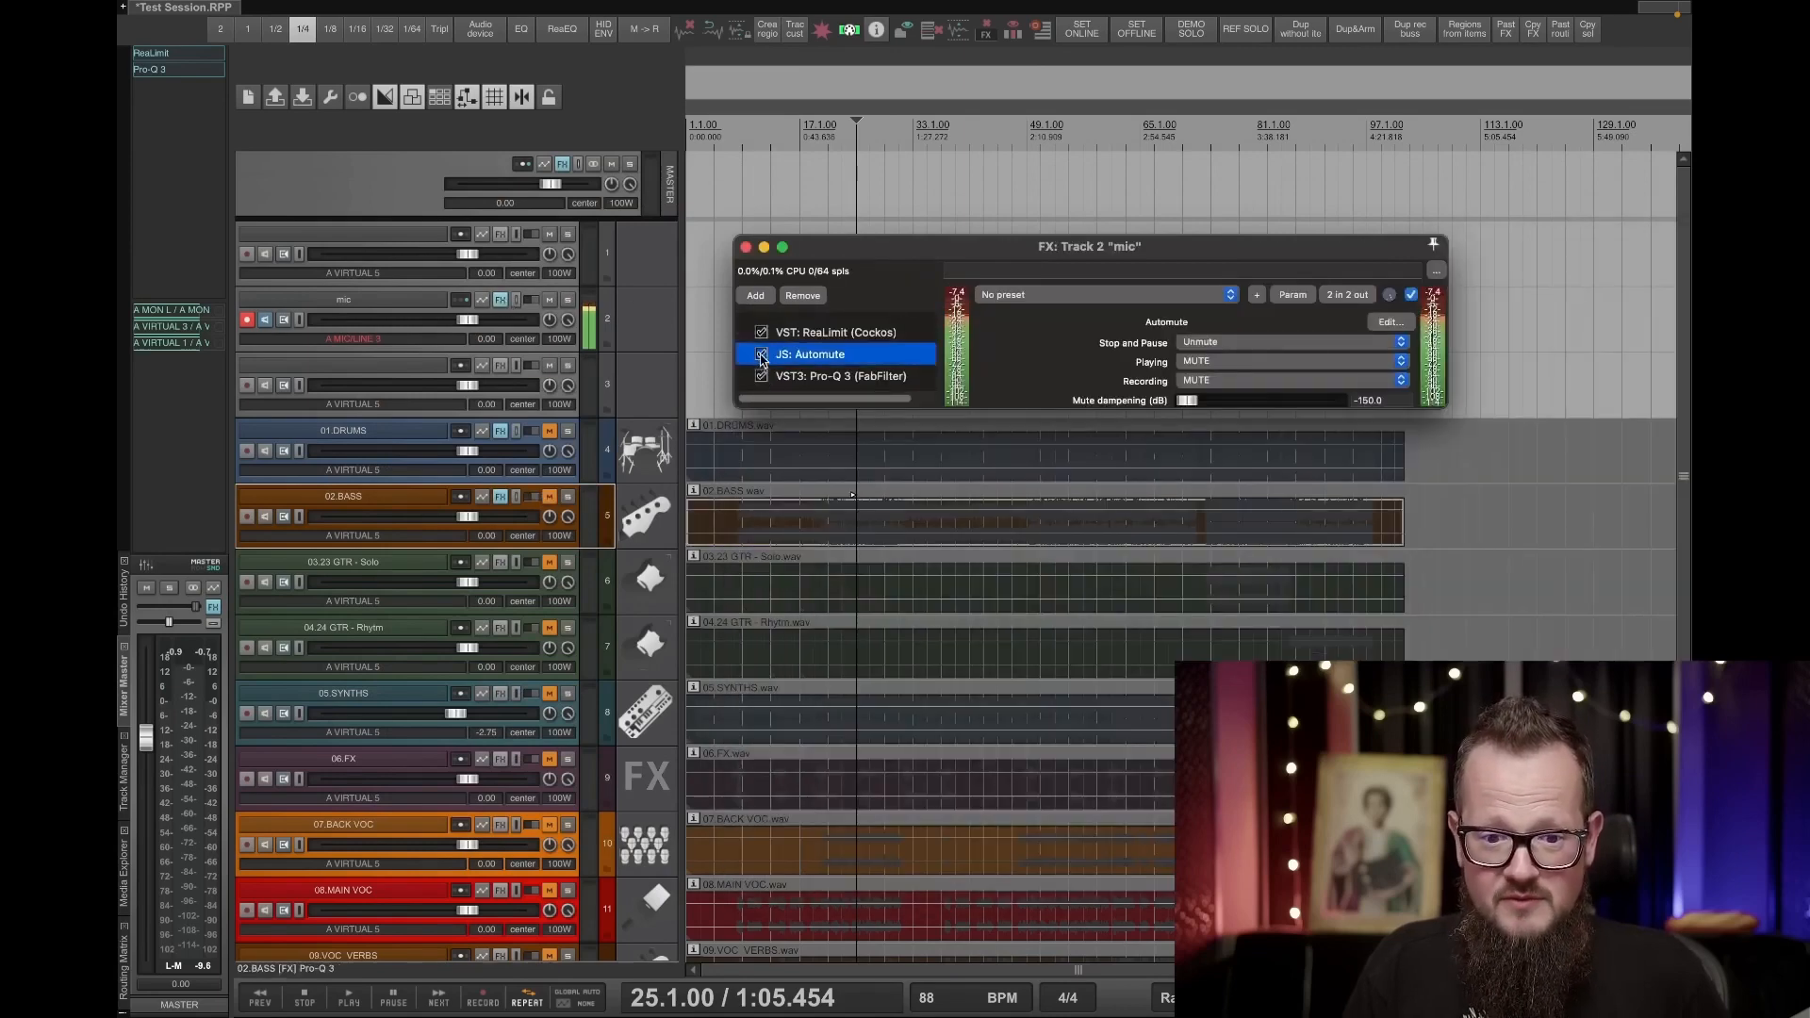
{"action": "left_click", "coordinate": [500, 497]}
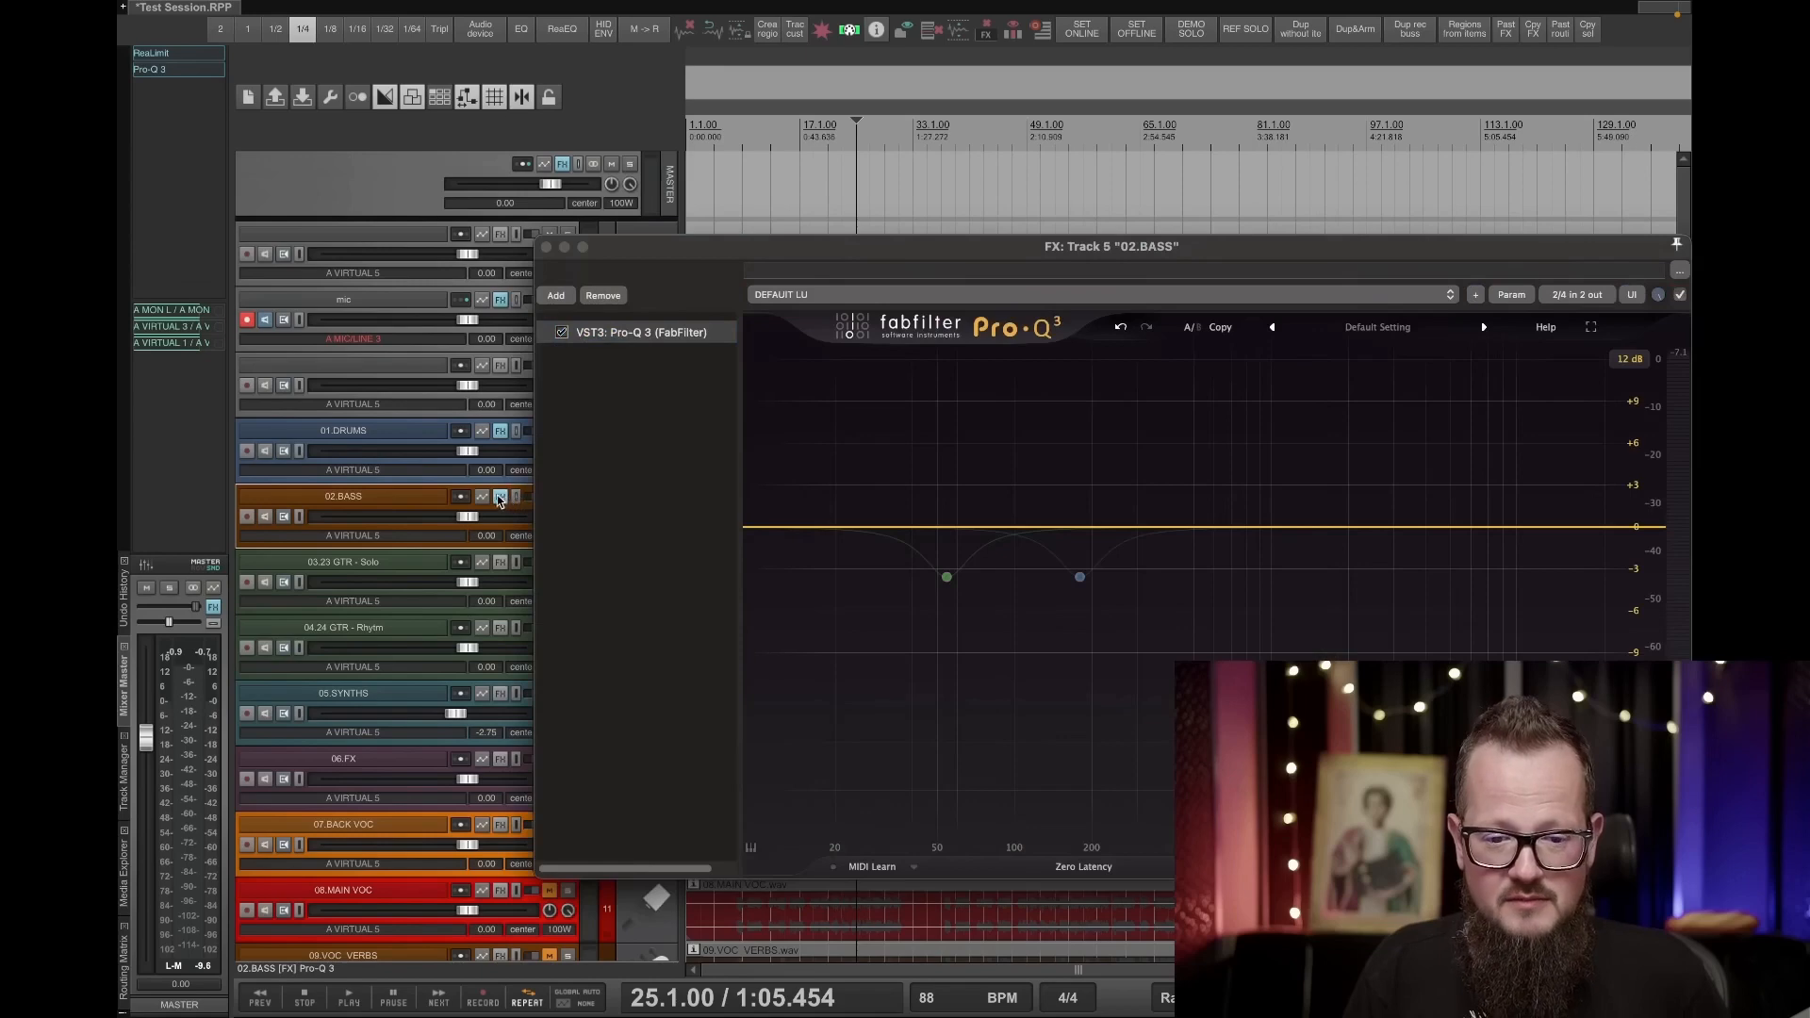
Play the song with the bass EQ in full screen and use Spectrum Grab to pull the 305 Hz peak down to about -12 dB.
{"action": "key", "text": "space"}
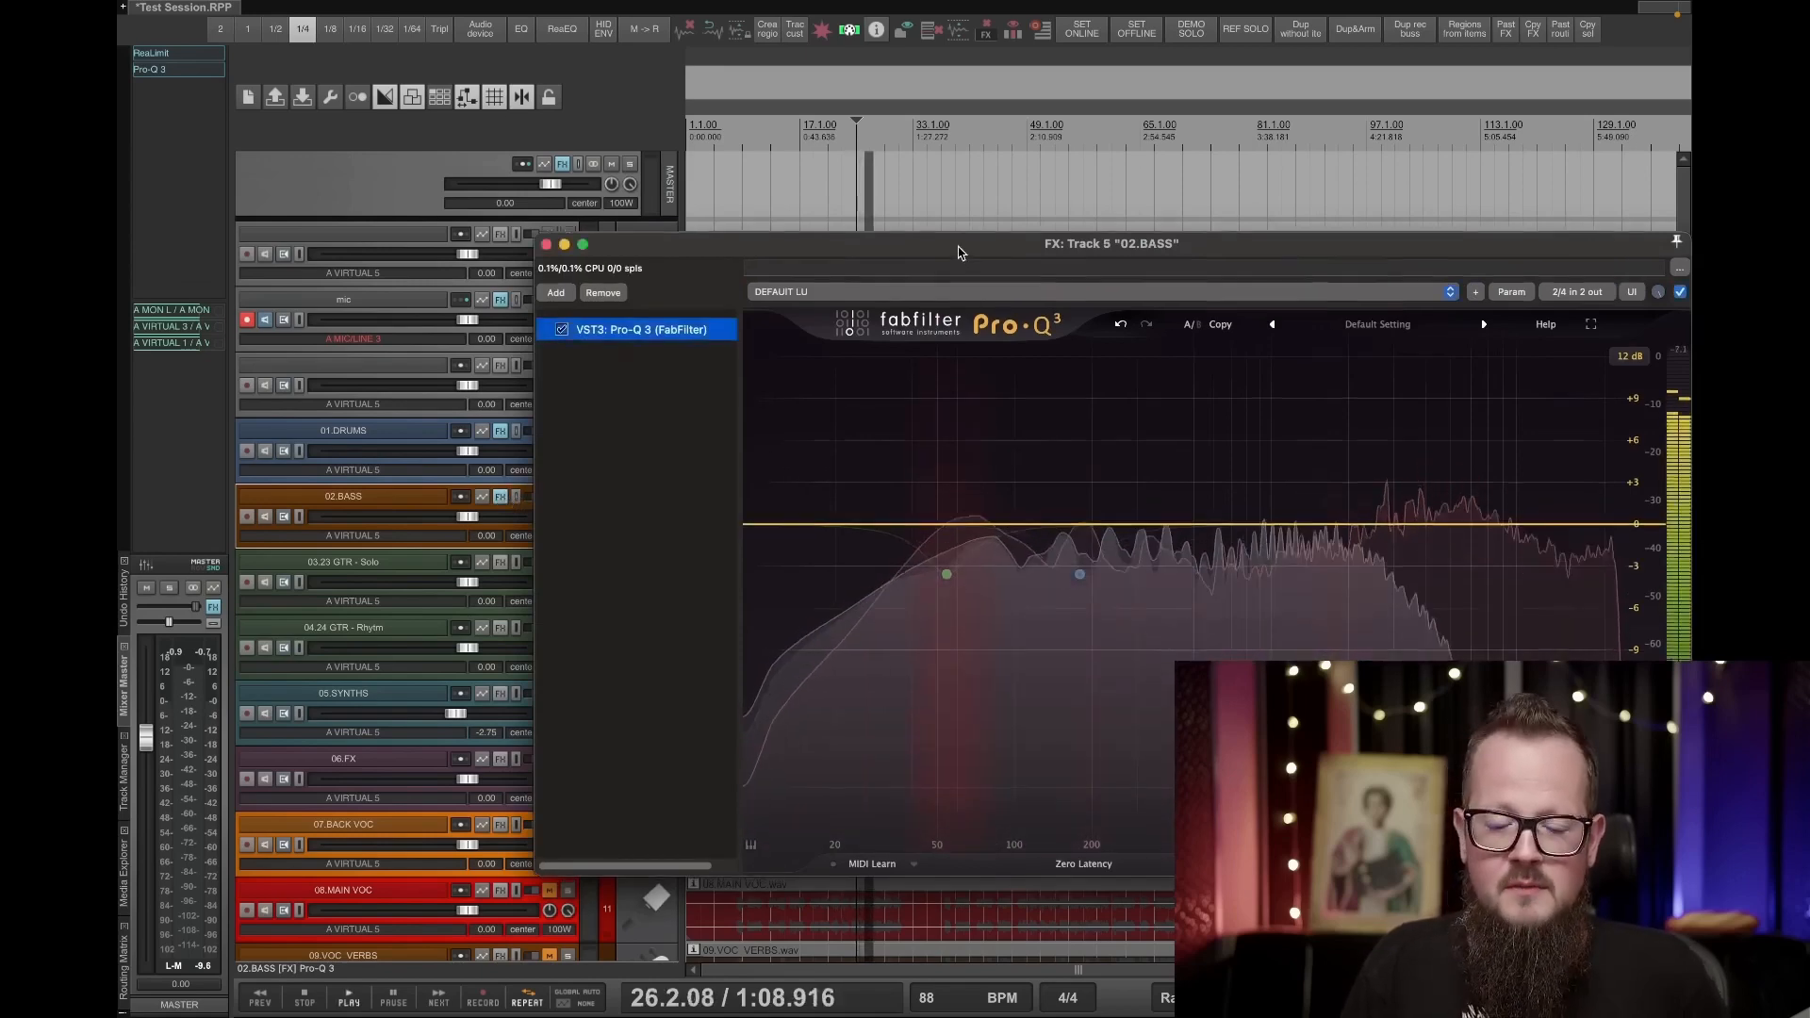
{"action": "left_click_drag", "start_coordinate": [959, 250], "coordinate": [730, 214]}
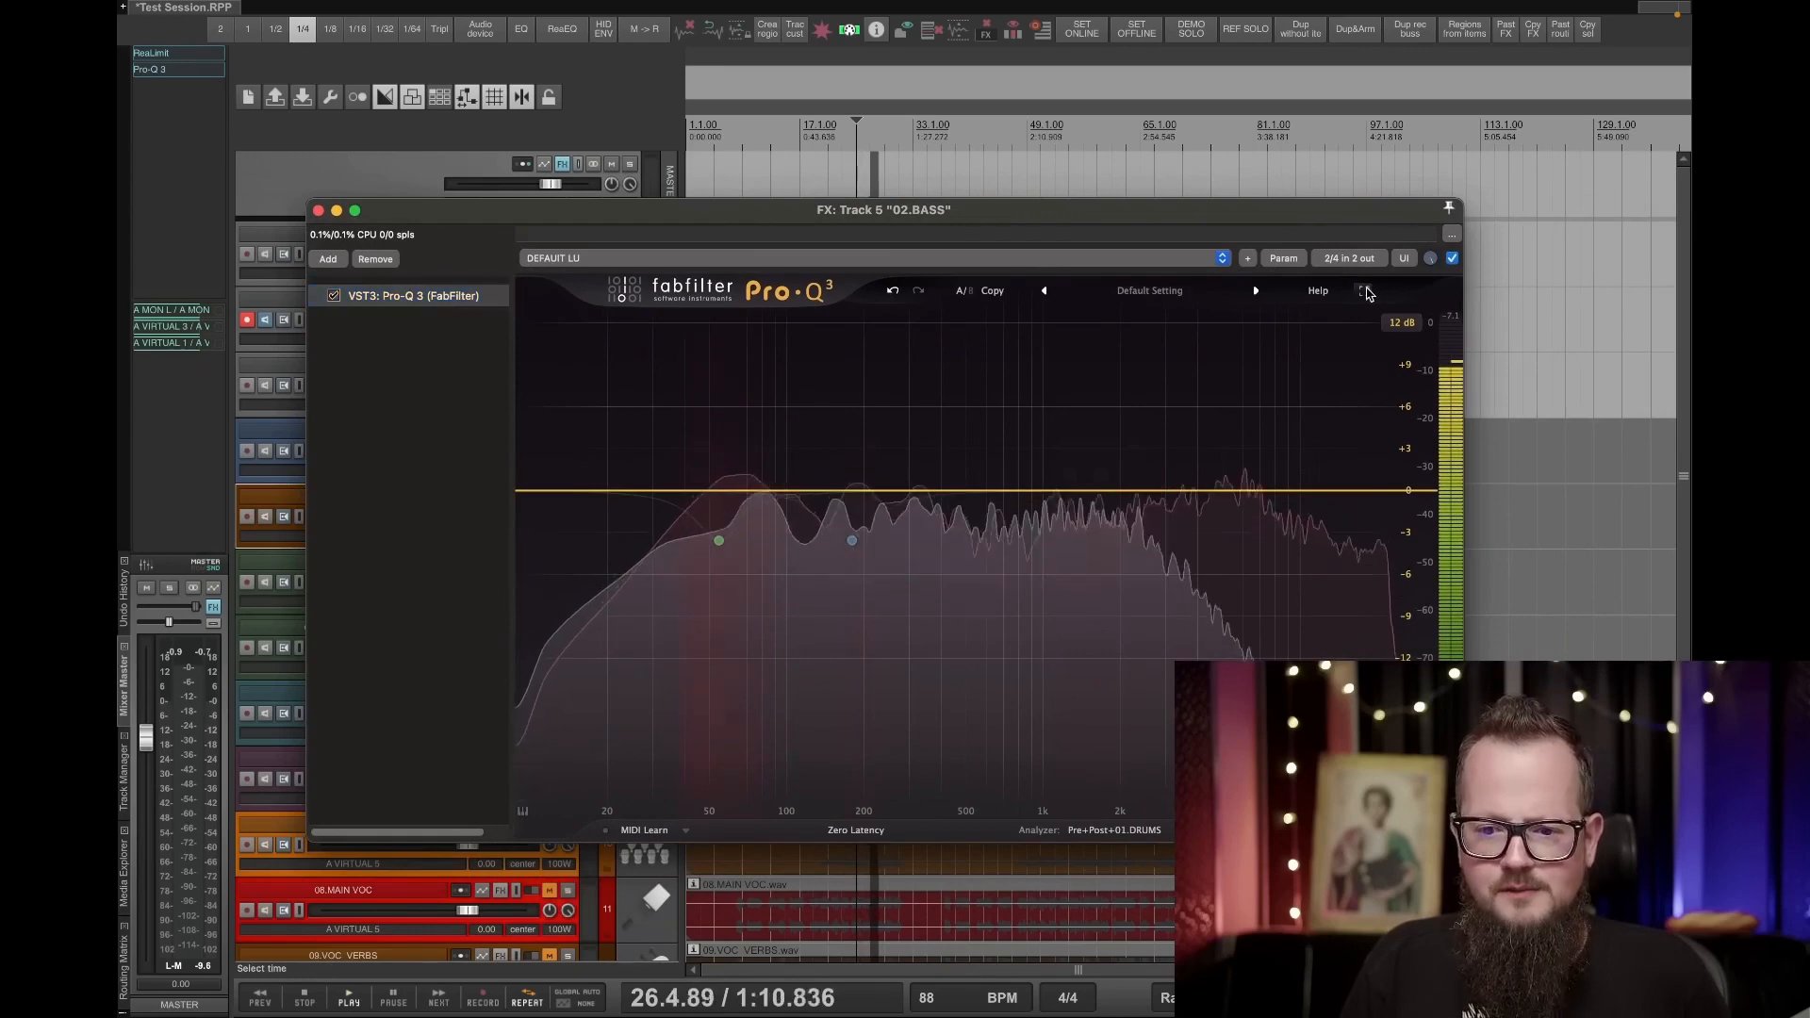
{"action": "left_click", "coordinate": [1363, 290]}
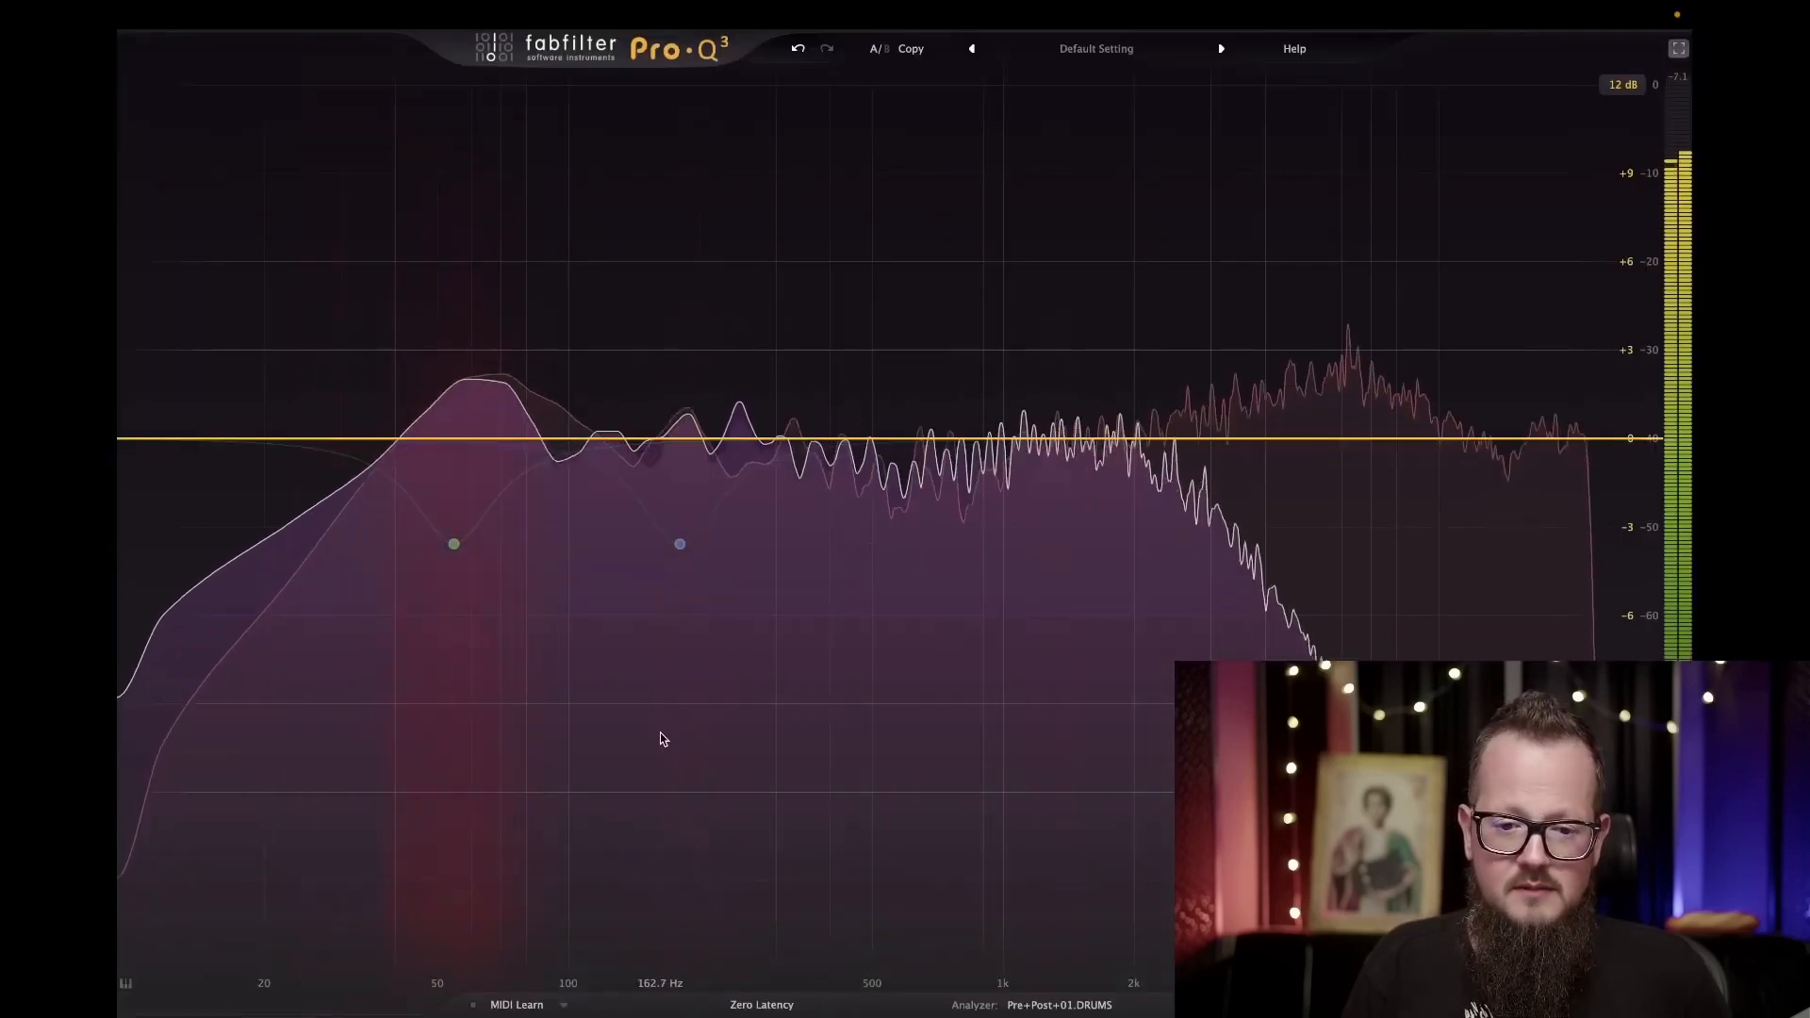
{"action": "mouse_move", "coordinate": [660, 732]}
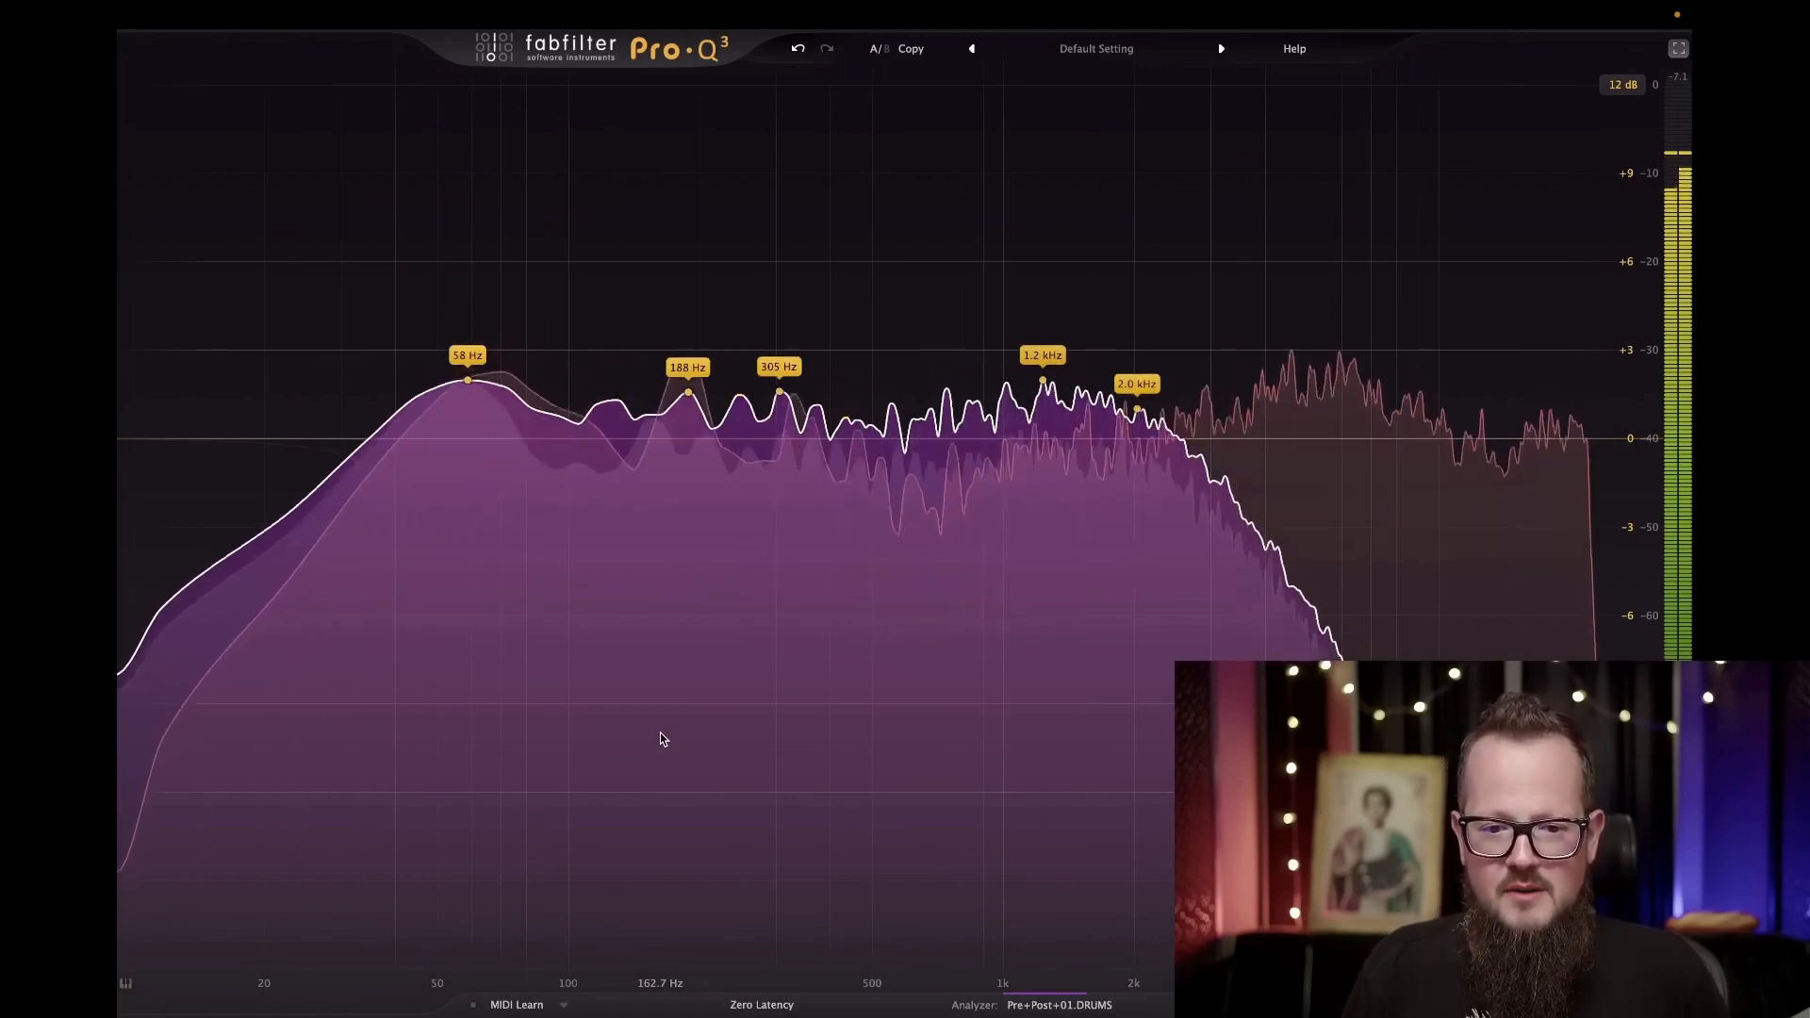
{"action": "left_click_drag", "start_coordinate": [778, 374], "coordinate": [779, 792]}
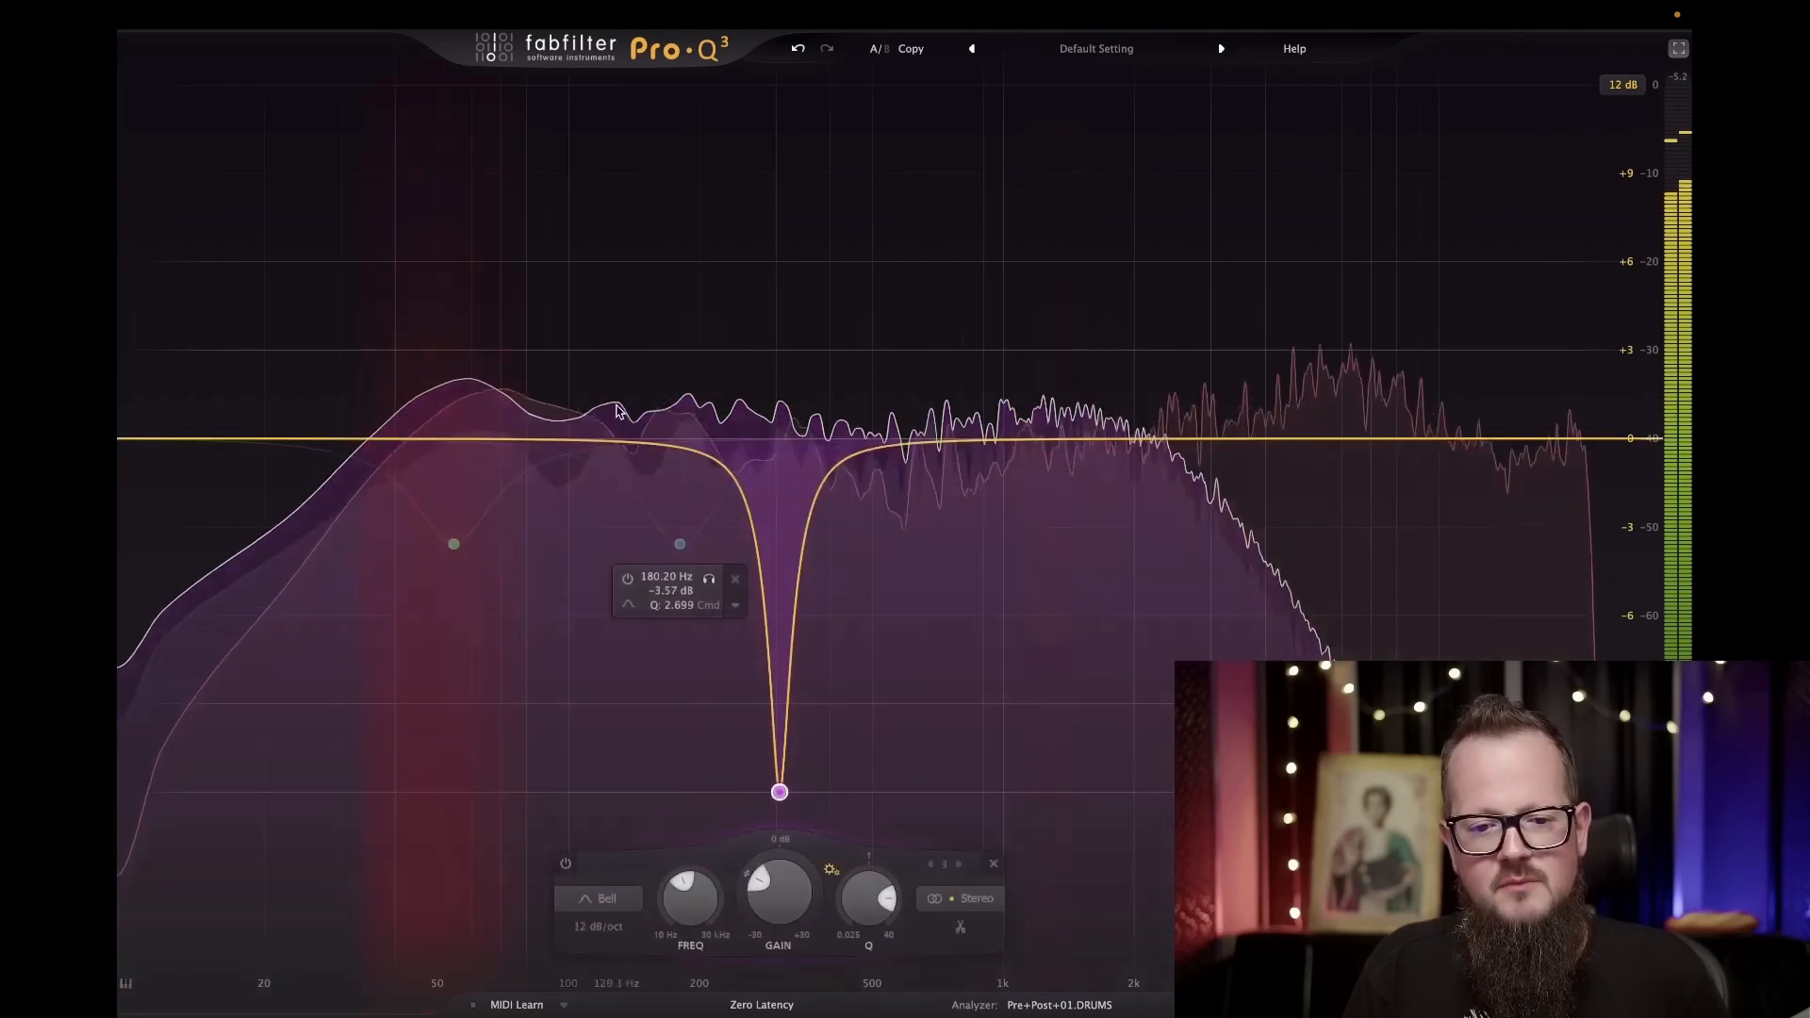
Use Spectrum Grab to pull down the peak at about 129 Hz, widen its bell and set its gain to about -3 dB.
{"action": "mouse_move", "coordinate": [562, 736]}
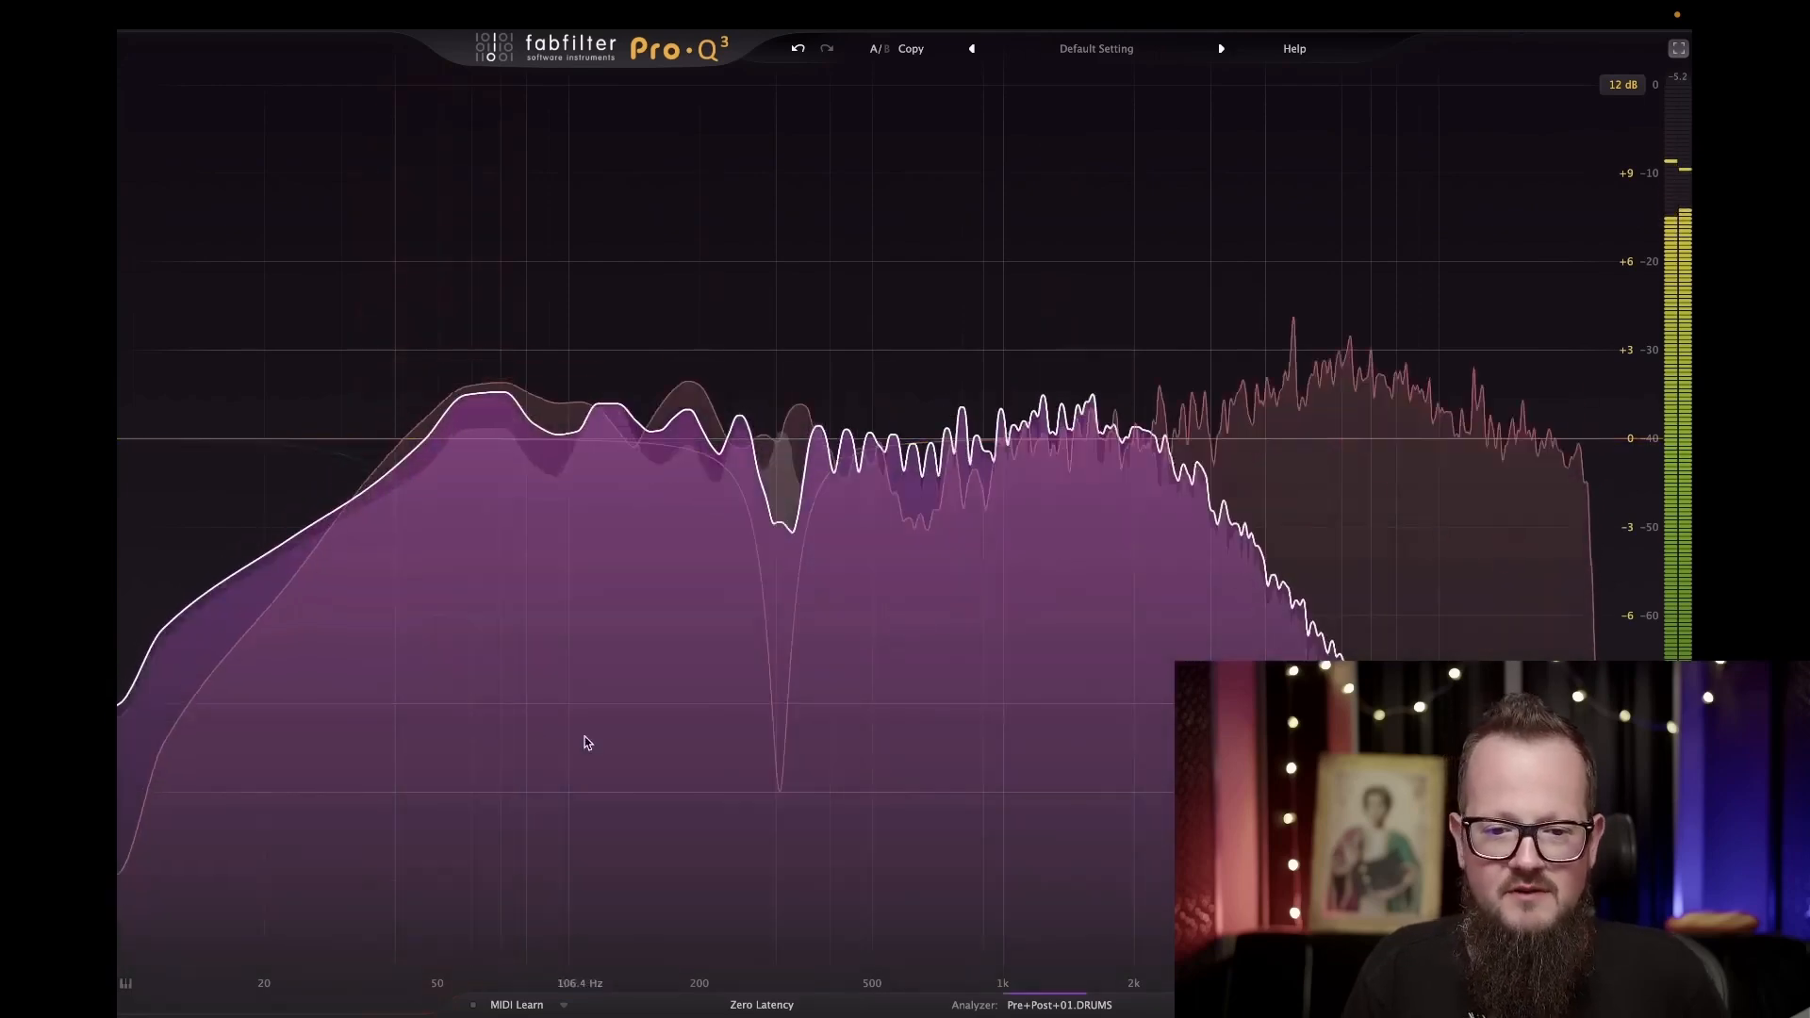
{"action": "left_click_drag", "start_coordinate": [610, 427], "coordinate": [593, 605]}
{"action": "scroll", "coordinate": [614, 675], "scroll_direction": "up", "scroll_amount": 6}
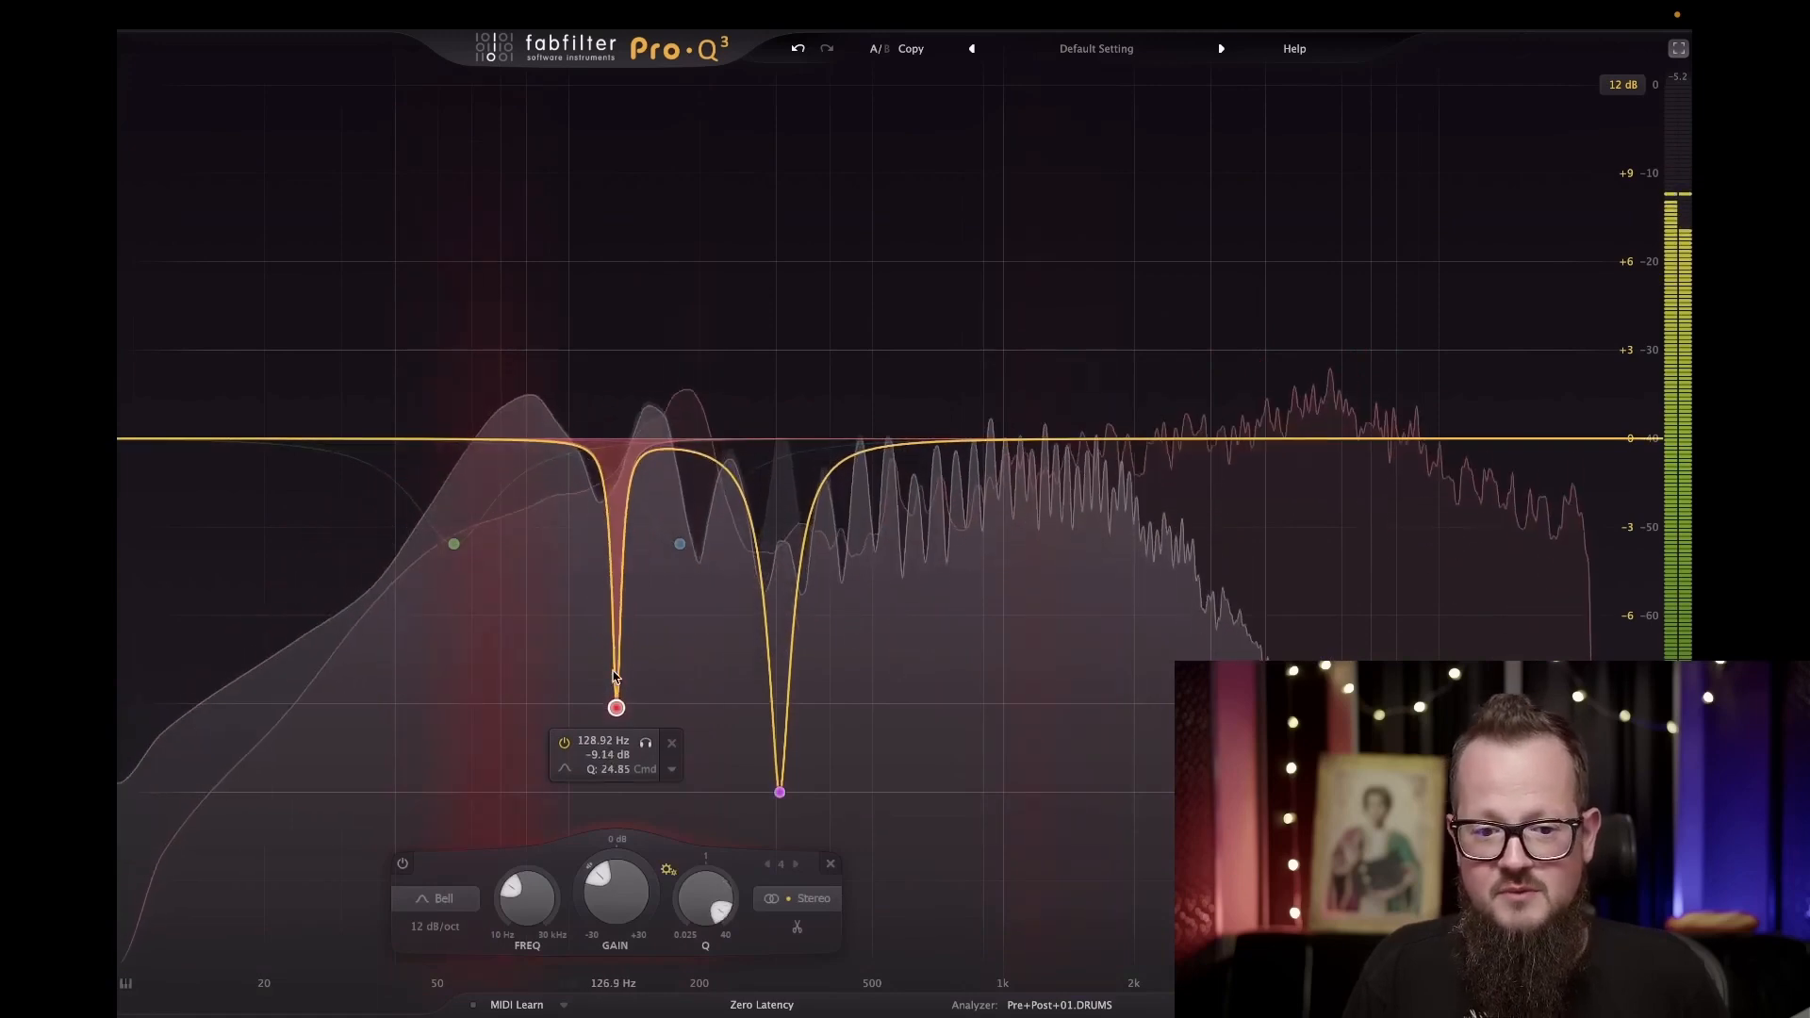
{"action": "scroll", "coordinate": [615, 675], "scroll_direction": "down", "scroll_amount": 8}
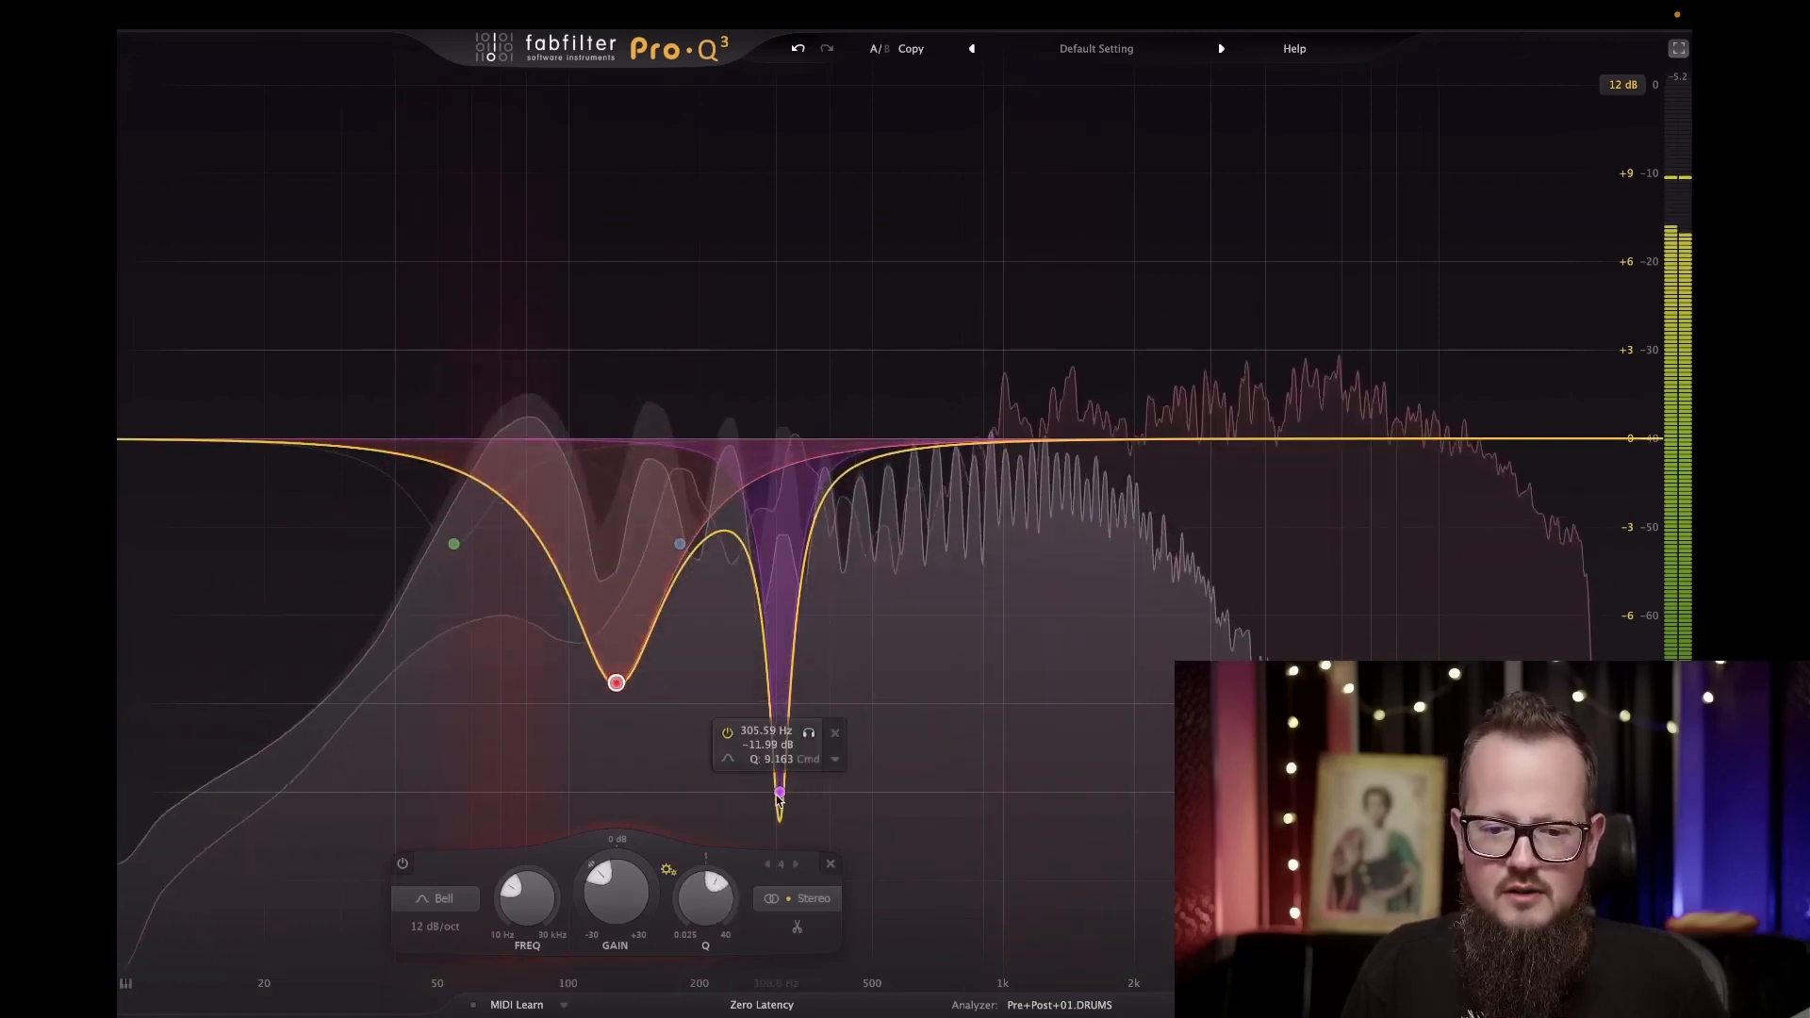
{"action": "left_click_drag", "start_coordinate": [615, 883], "coordinate": [618, 857]}
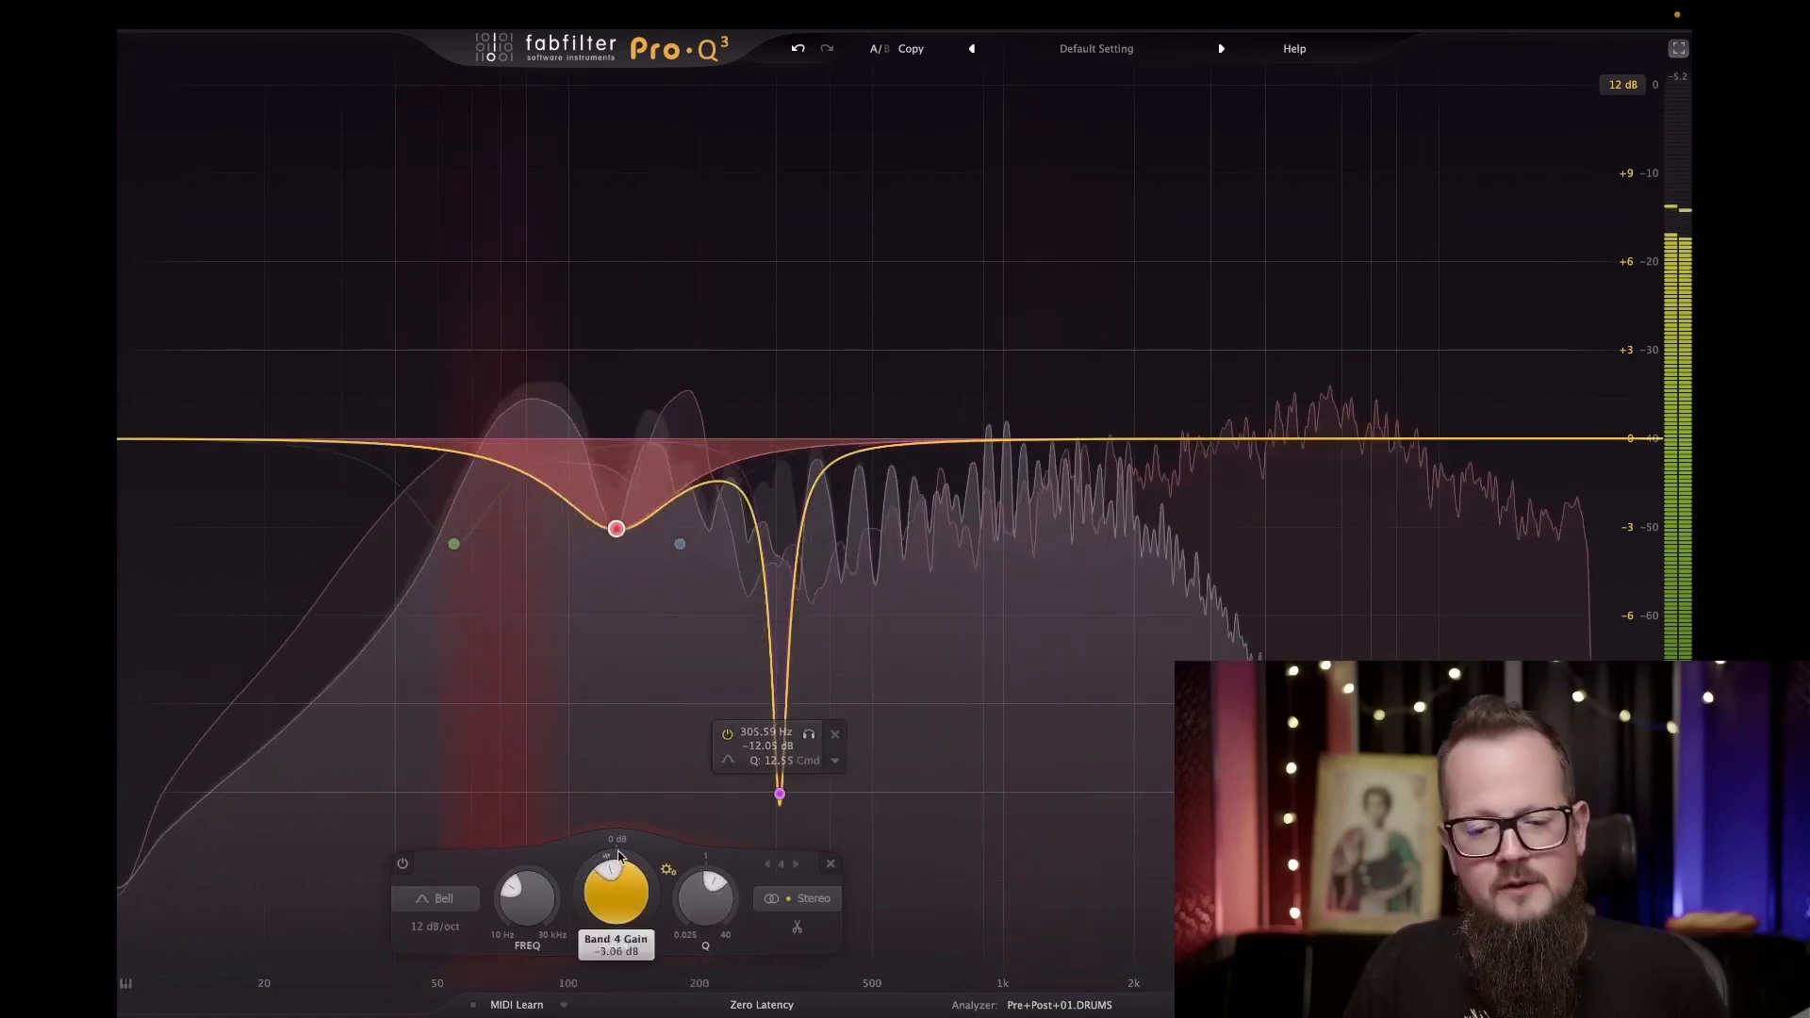
Bypass all the bands of the bass EQ and stop playback while Spectrum Grab is active to freeze the spectrum.
{"action": "left_click_drag", "start_coordinate": [528, 505], "coordinate": [853, 801]}
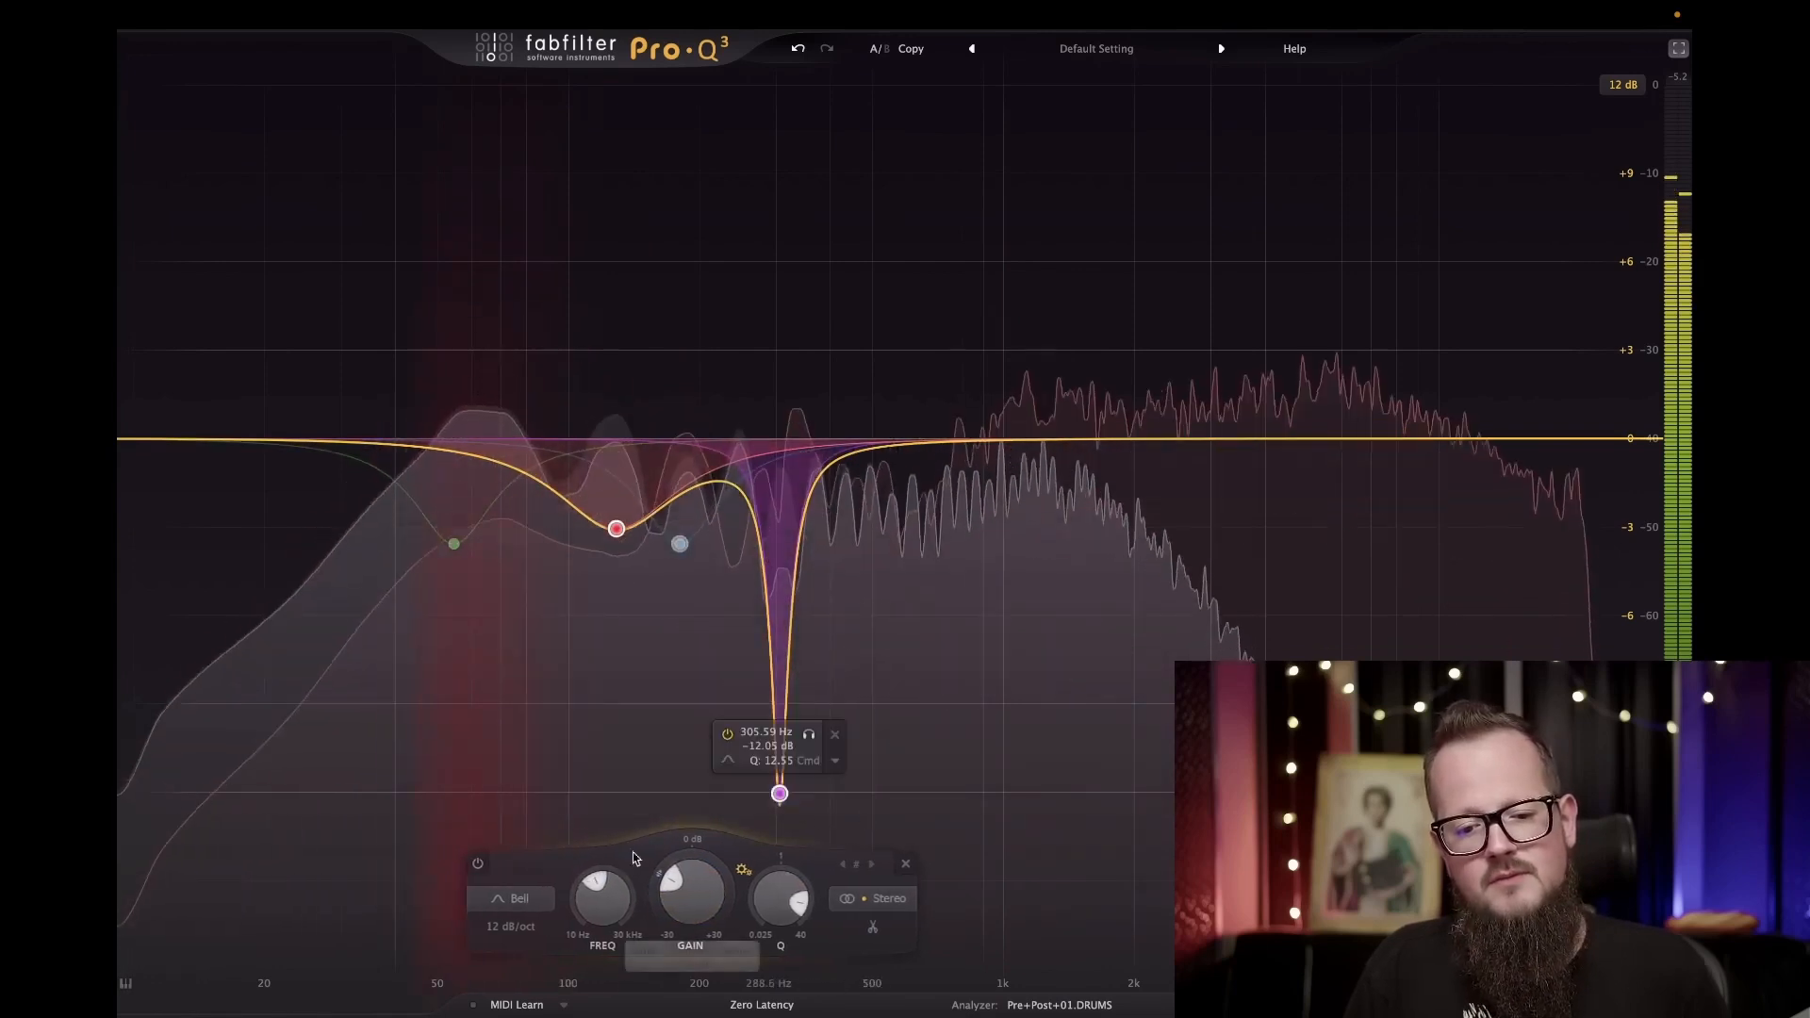
{"action": "left_click", "coordinate": [477, 864]}
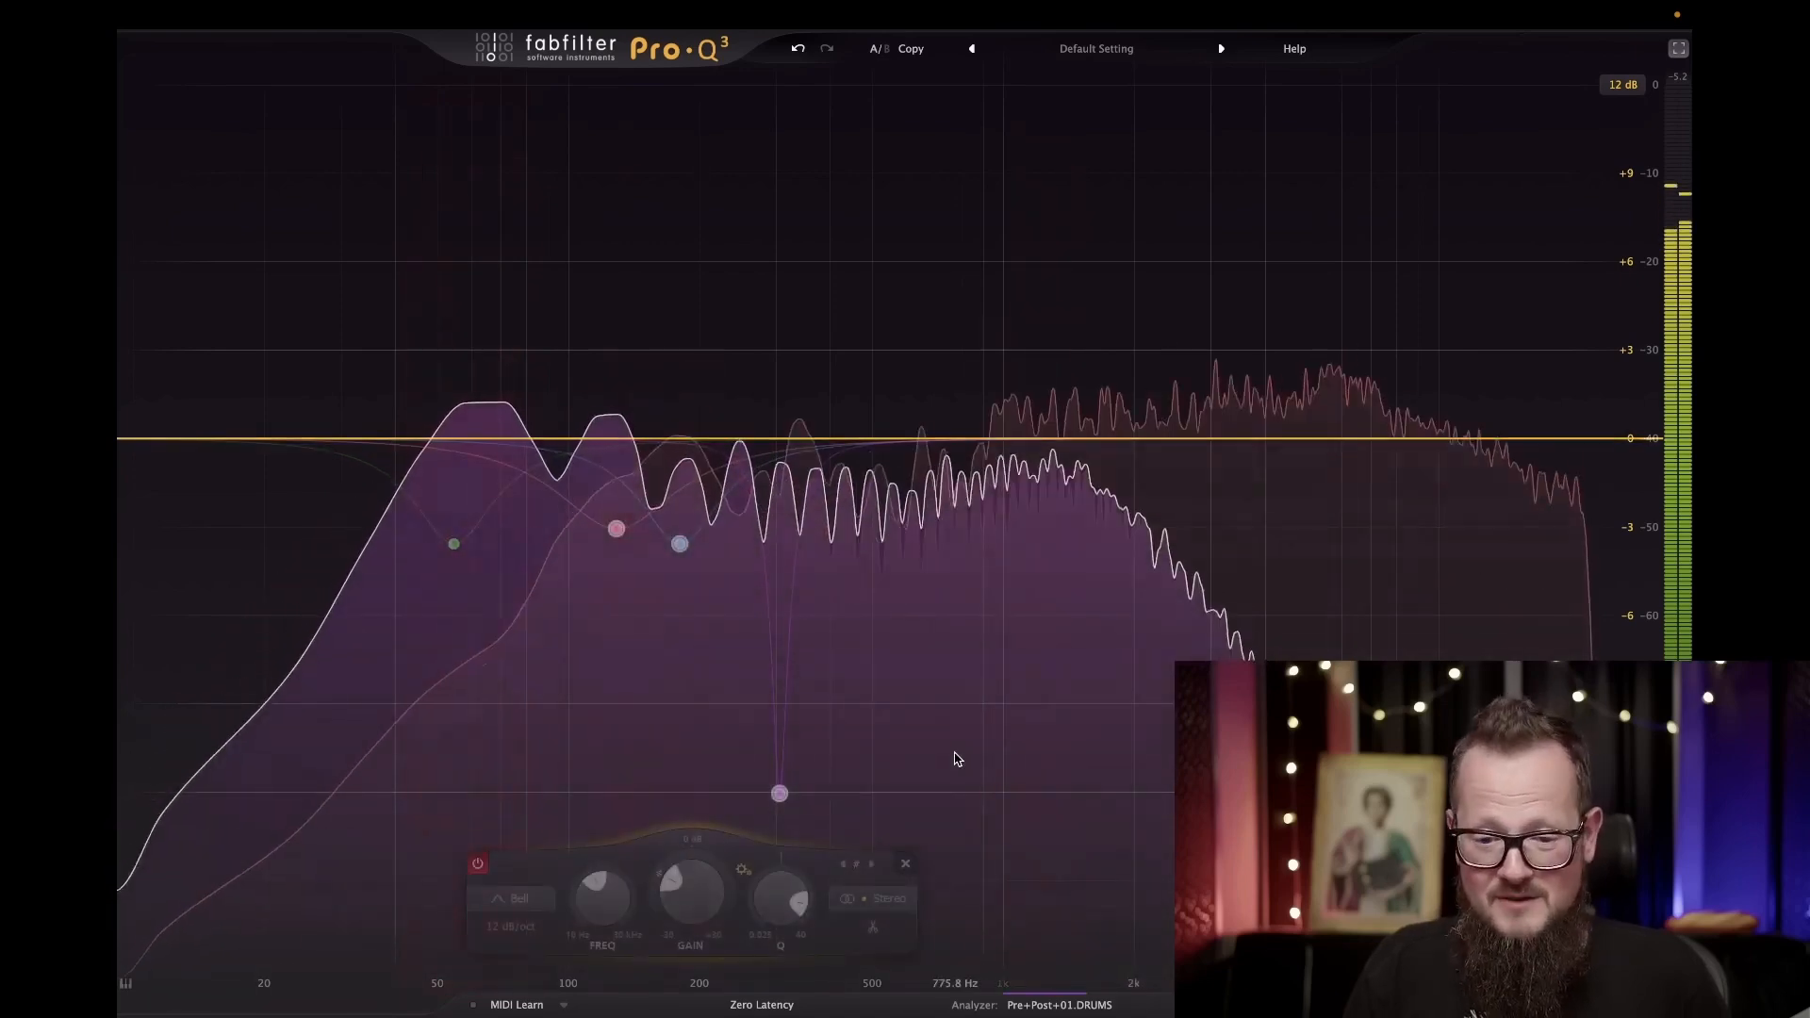
{"action": "mouse_move", "coordinate": [958, 758]}
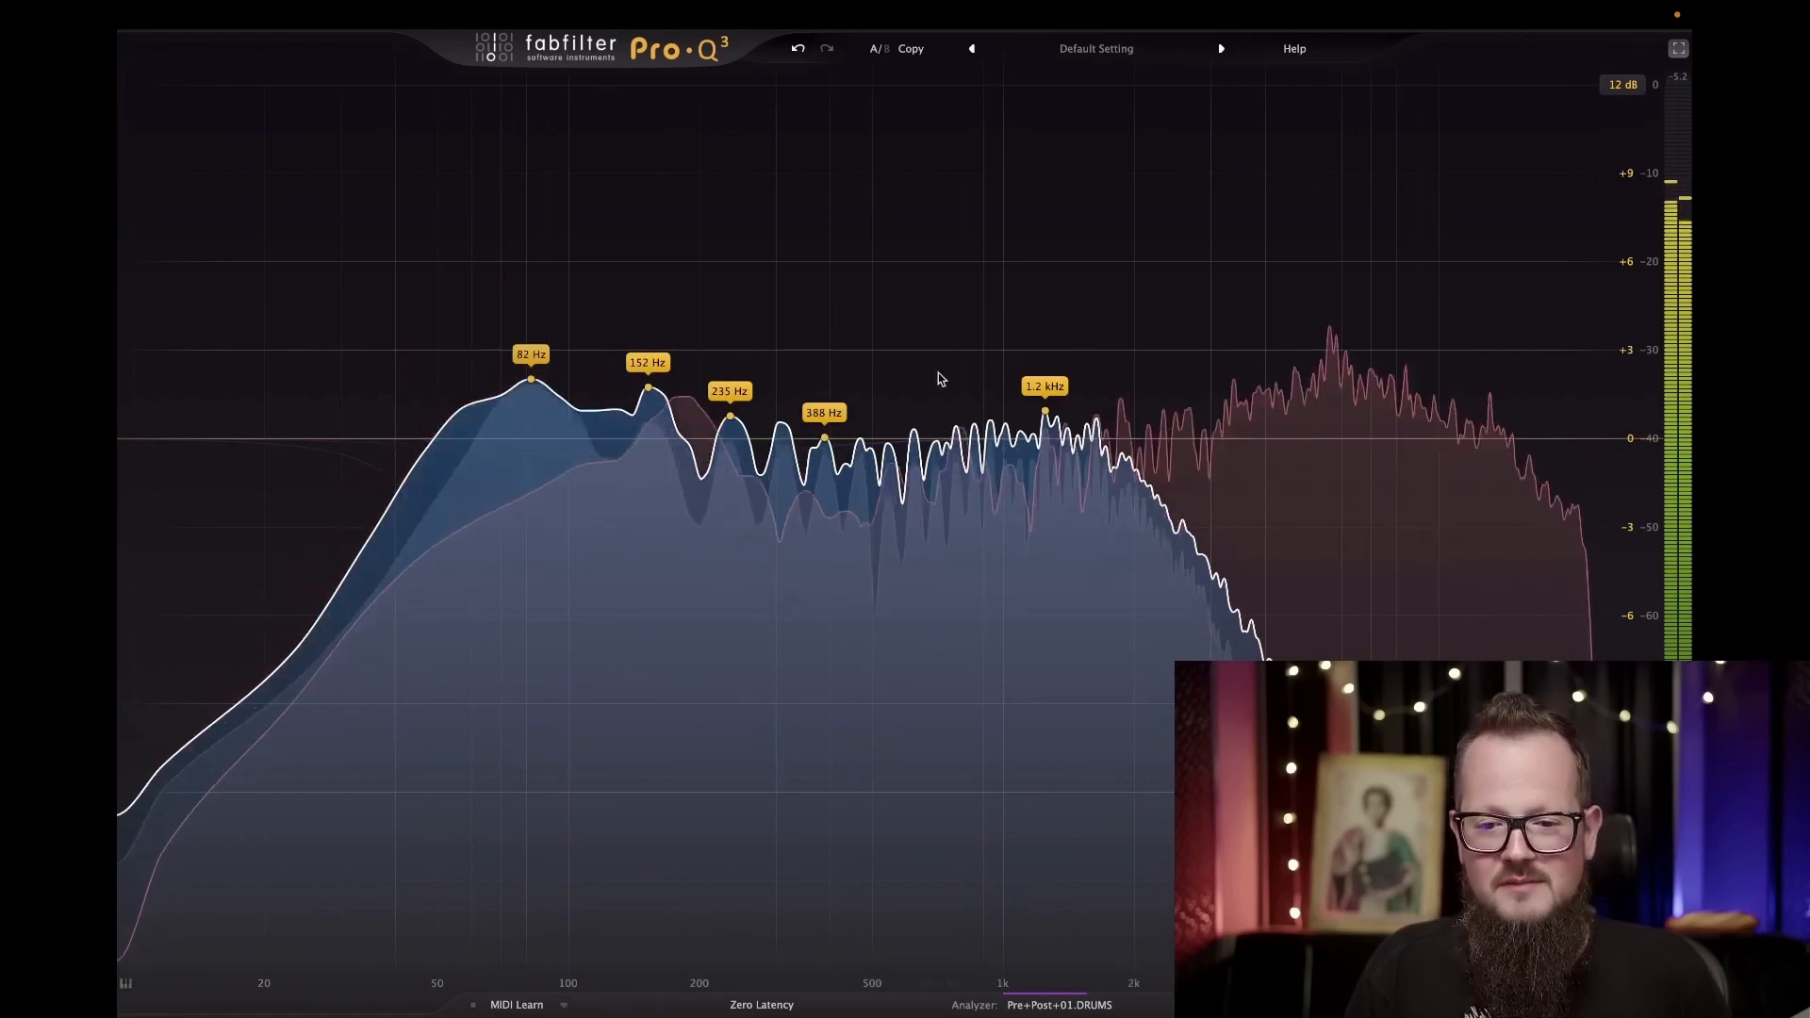
{"action": "key", "text": "space"}
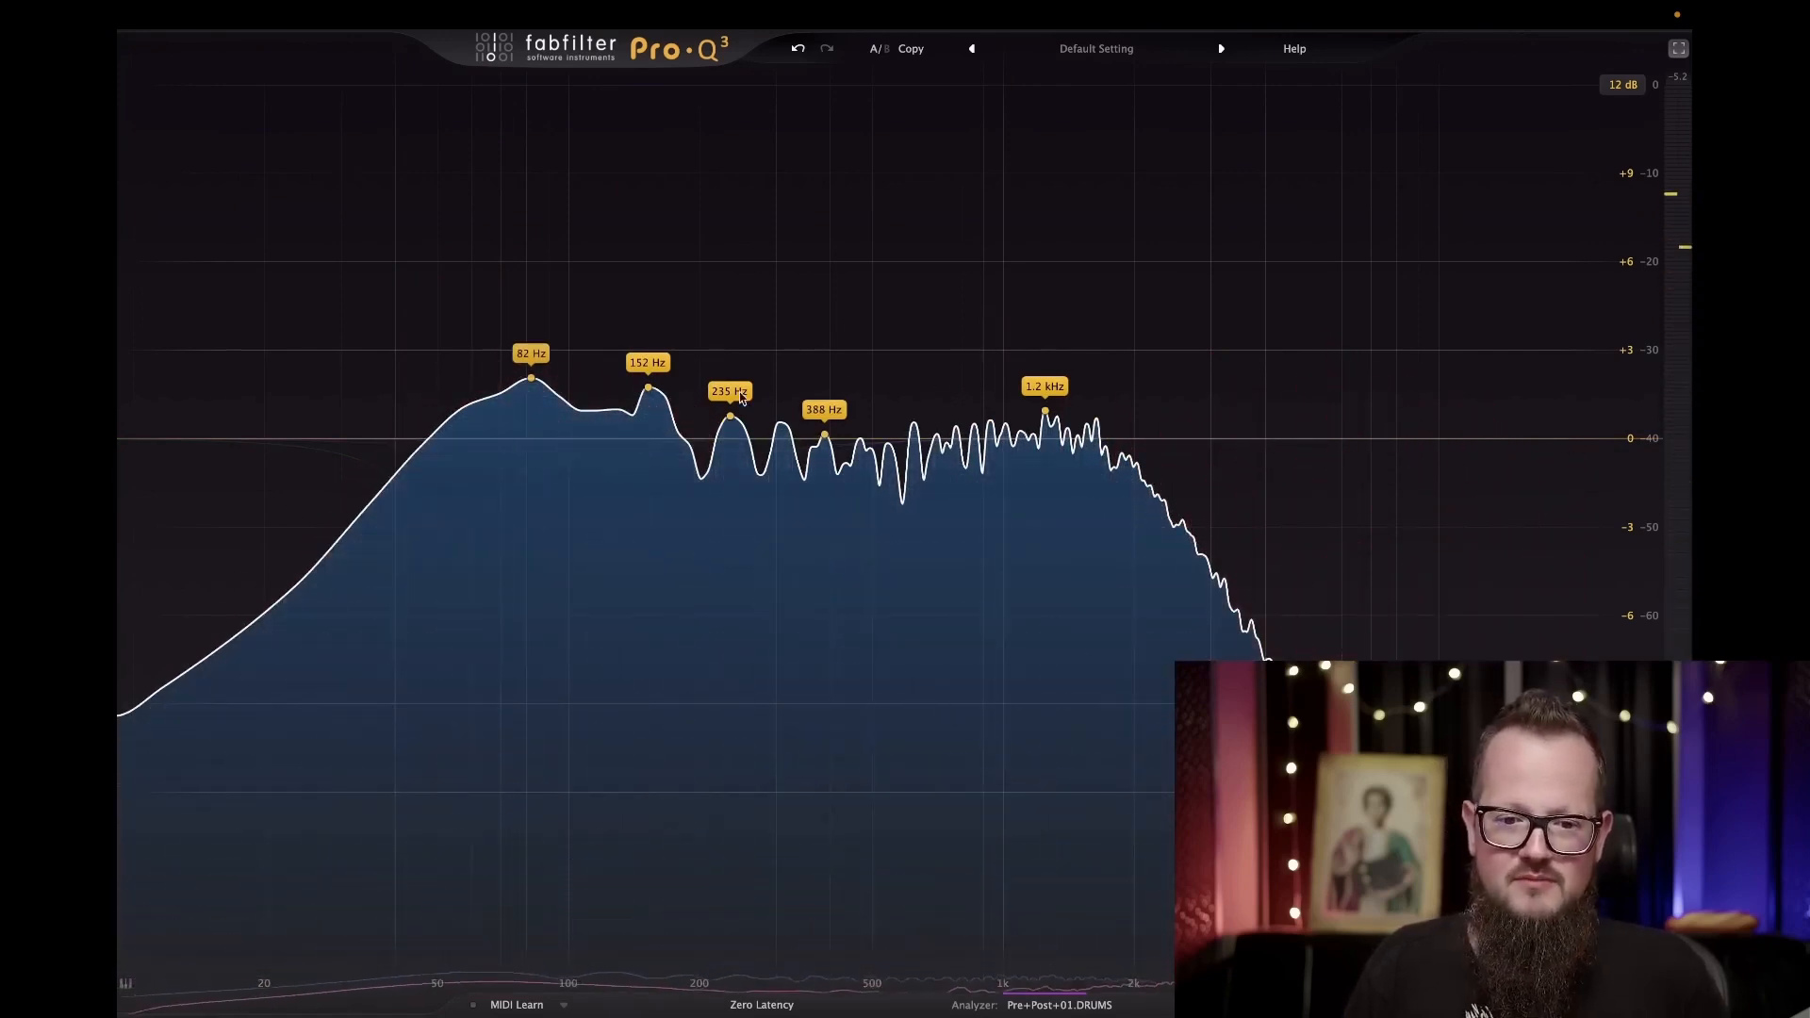
Play the song again and use Spectrum Grab to pull the peaks near 60 Hz and 247 Hz down to about -14 dB and -12 dB.
{"action": "key", "text": "space"}
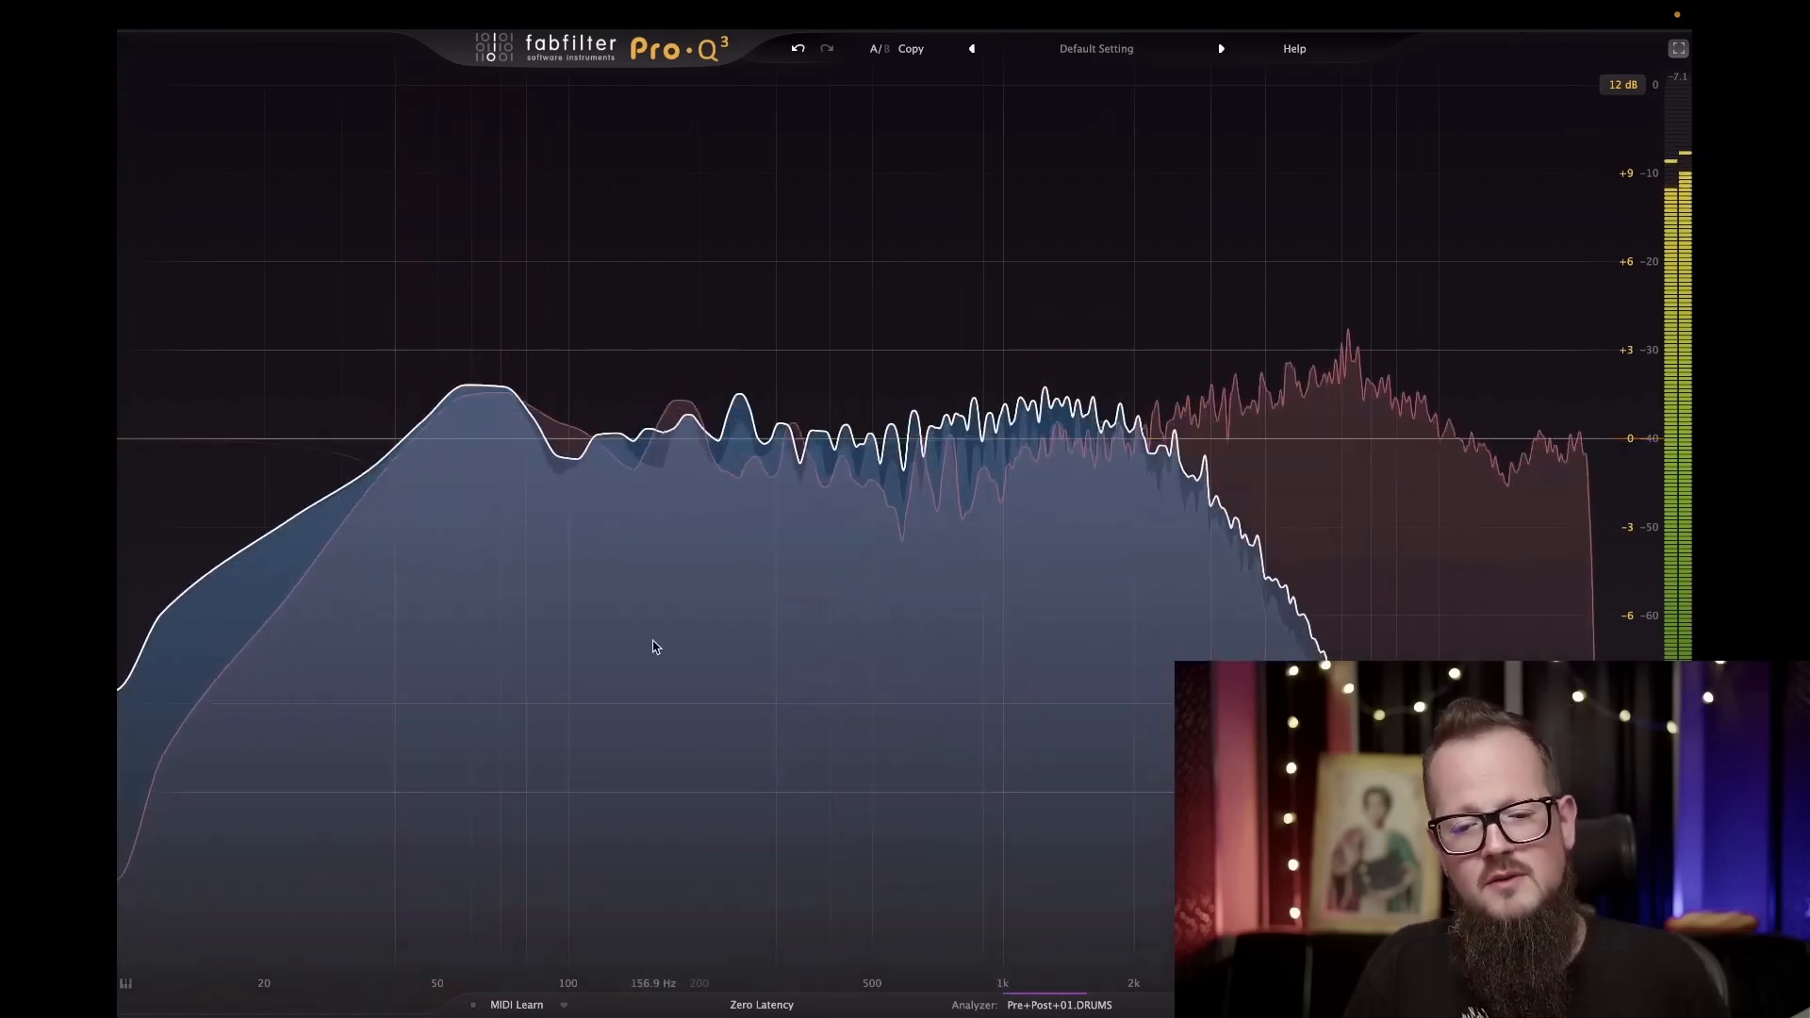
{"action": "left_click_drag", "start_coordinate": [468, 388], "coordinate": [468, 514]}
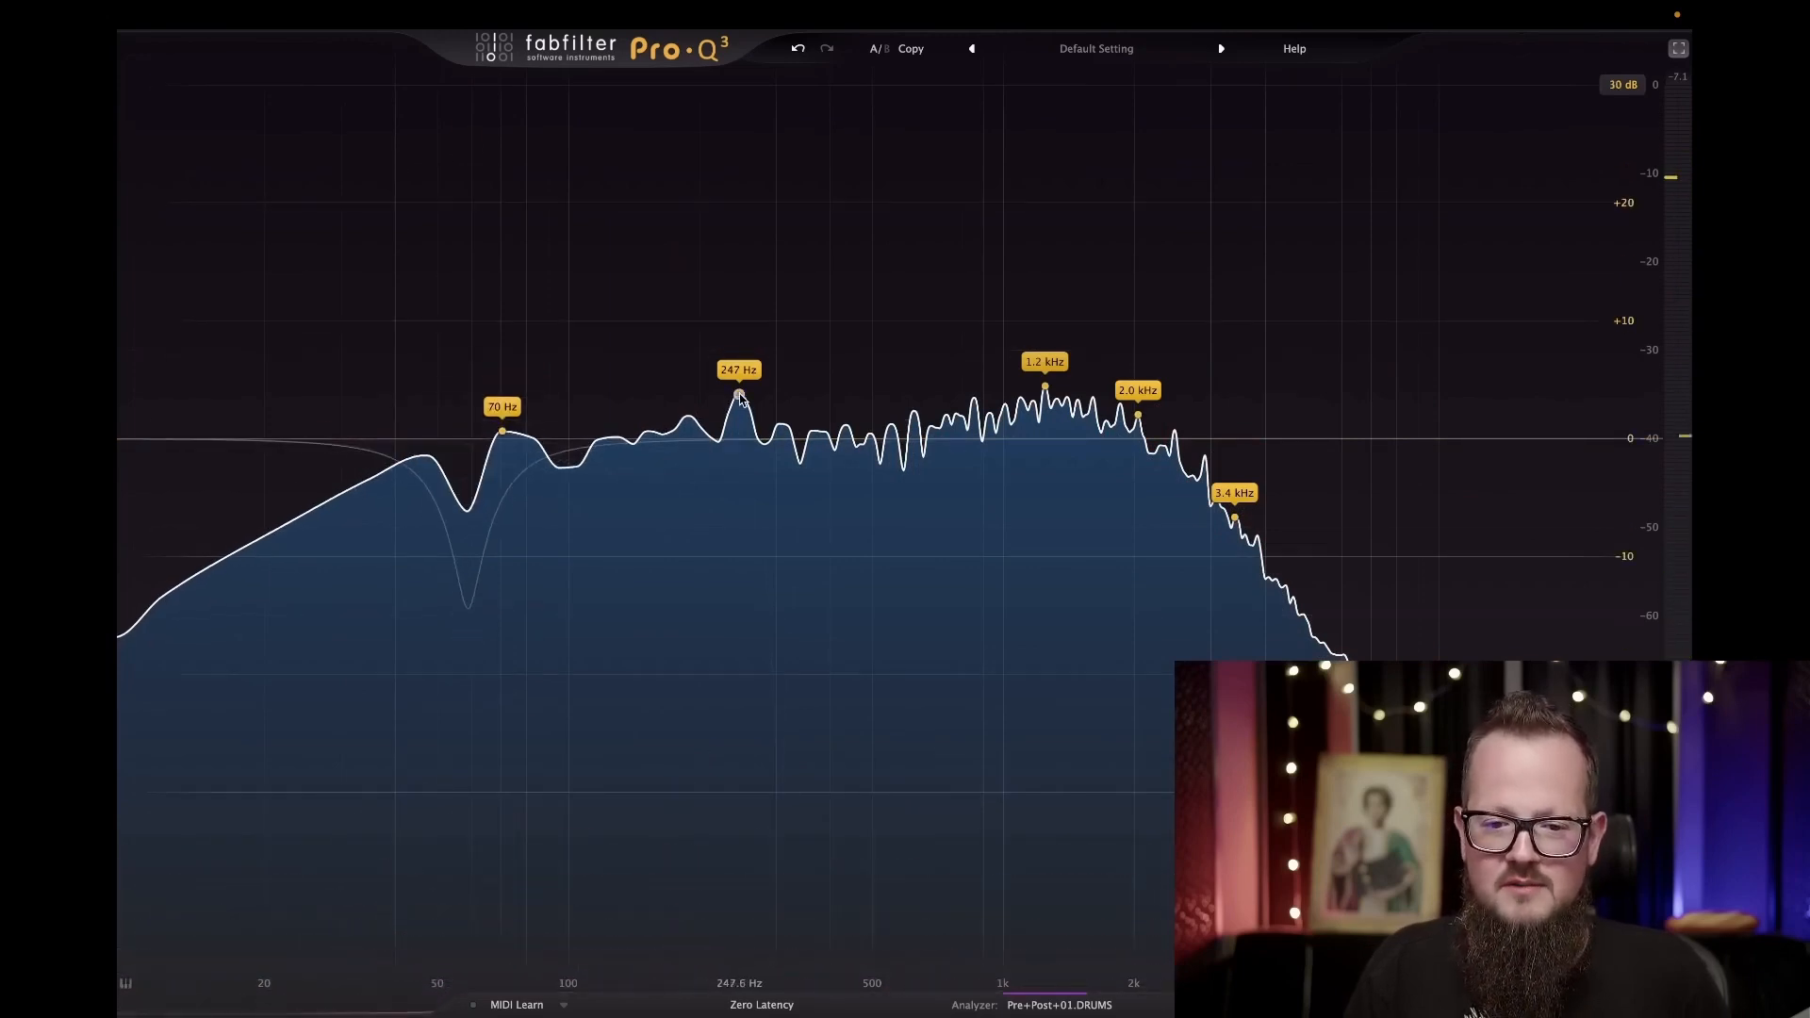
{"action": "left_click_drag", "start_coordinate": [740, 396], "coordinate": [752, 499]}
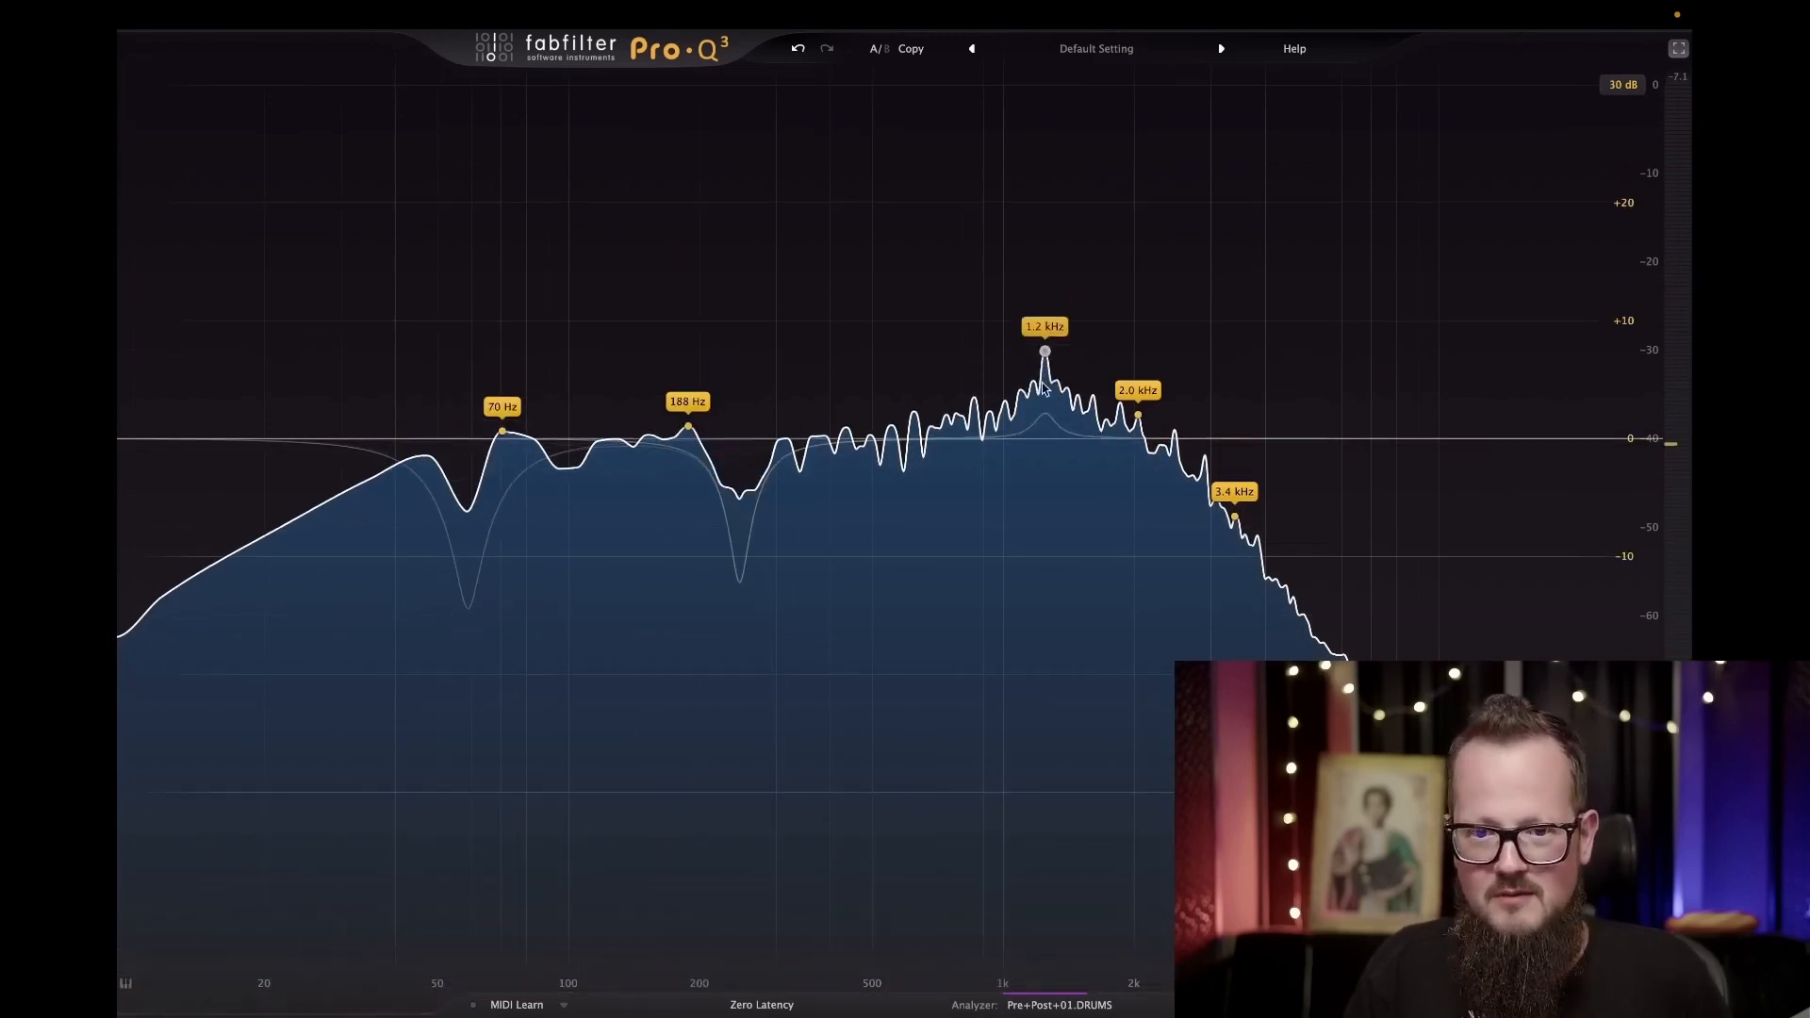
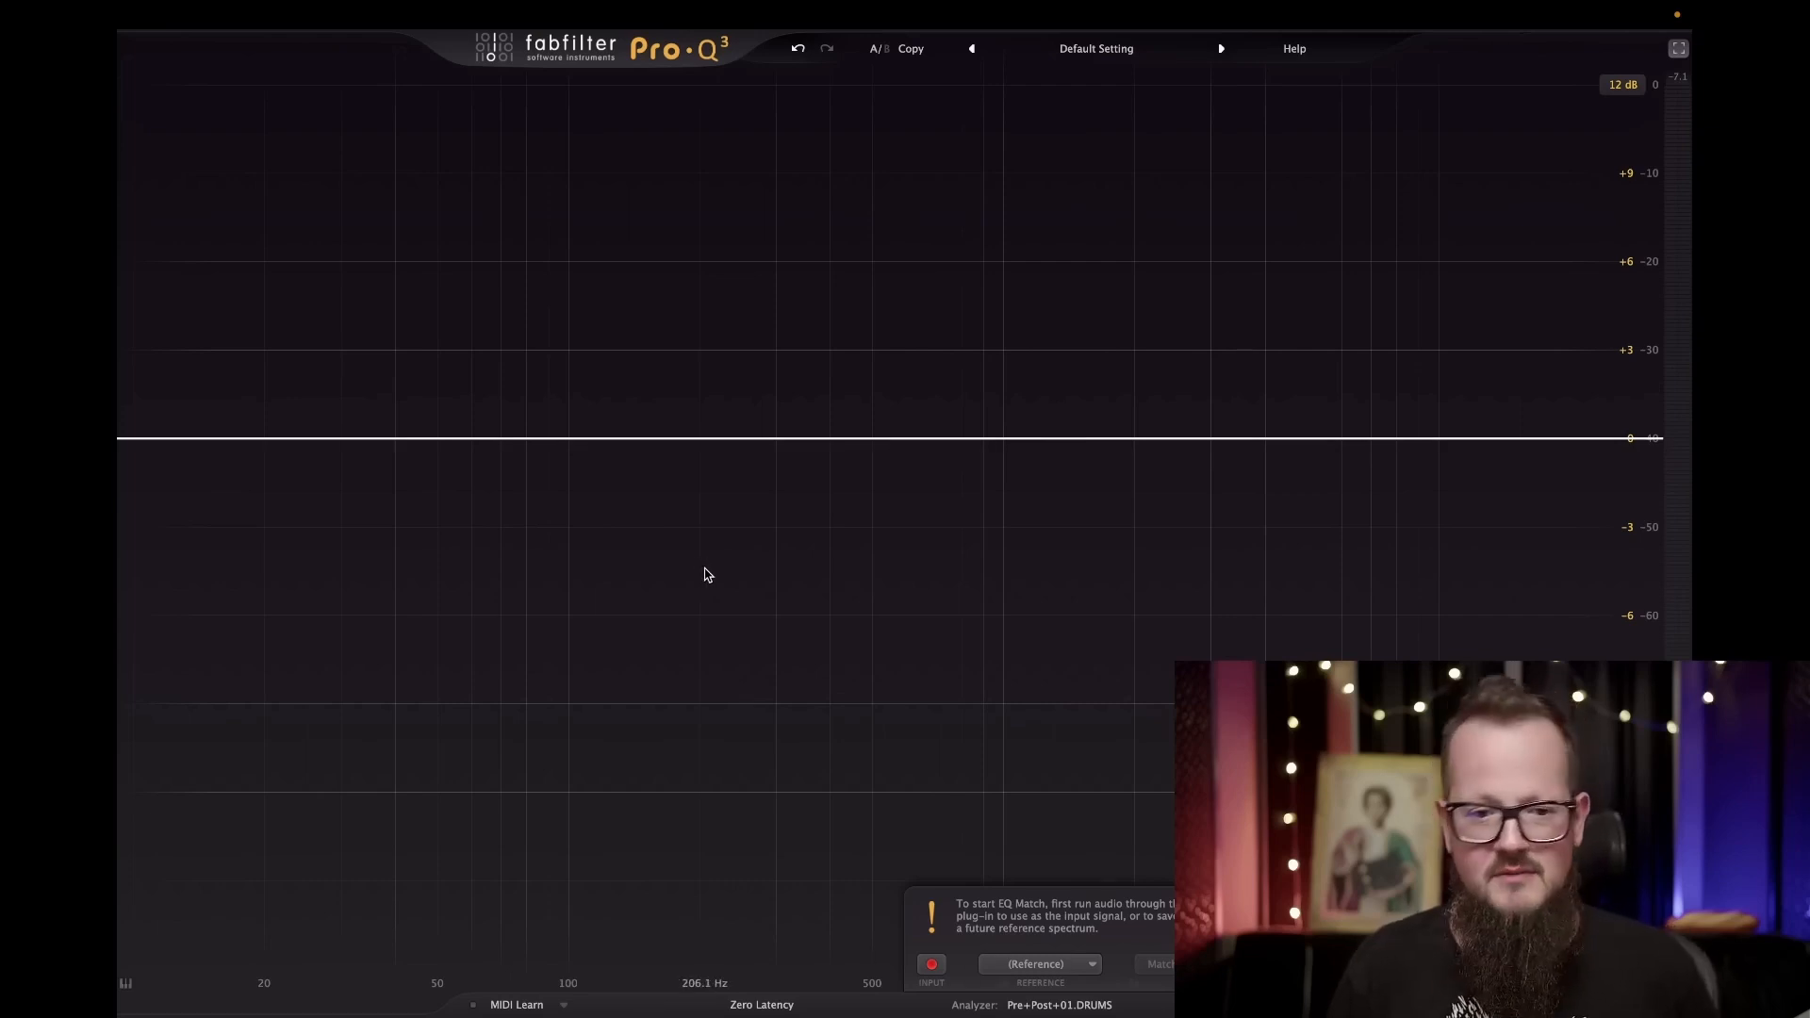
Add a bell of about +2.4 dB at 153 Hz and another of about -1.3 dB at 1134 Hz to the bass EQ.
{"action": "left_click", "coordinate": [699, 568]}
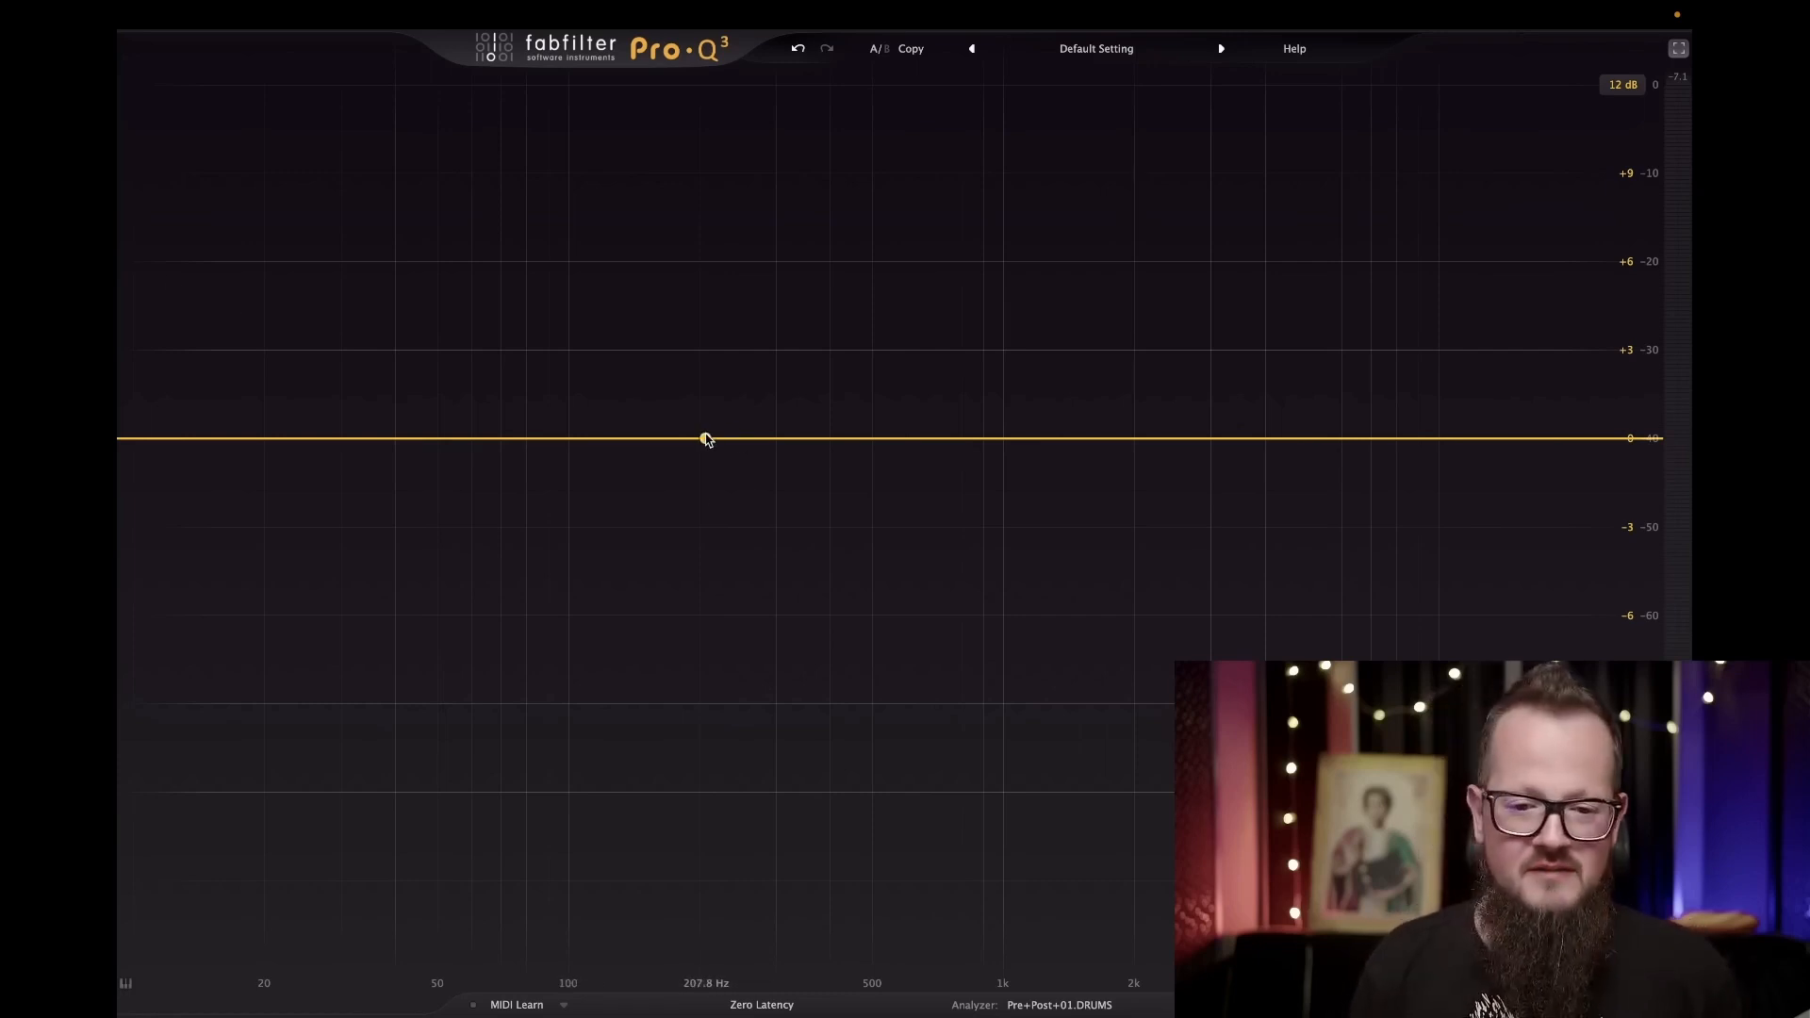
{"action": "left_click_drag", "start_coordinate": [626, 437], "coordinate": [648, 369]}
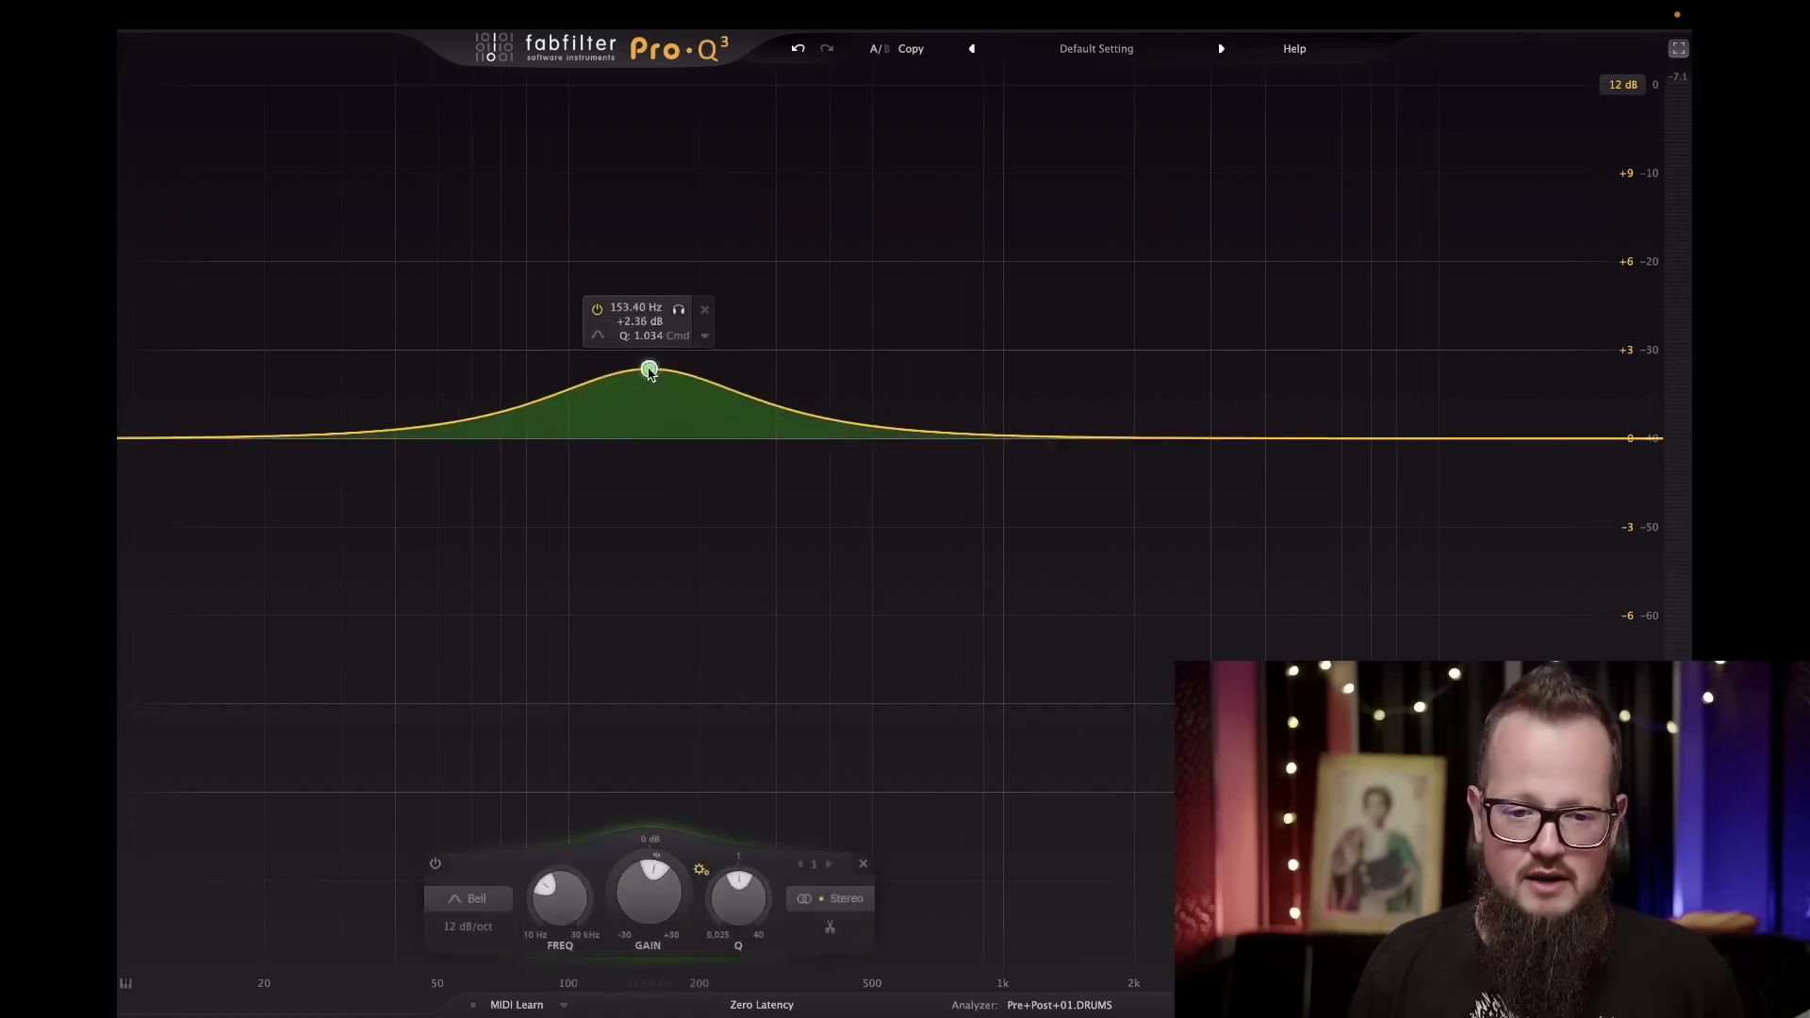
{"action": "left_click_drag", "start_coordinate": [1018, 439], "coordinate": [1026, 477]}
Set the 1134 Hz band's stereo placement to Mid and move it slightly lower in frequency to about -0.5 dB.
{"action": "right_click", "coordinate": [1027, 476]}
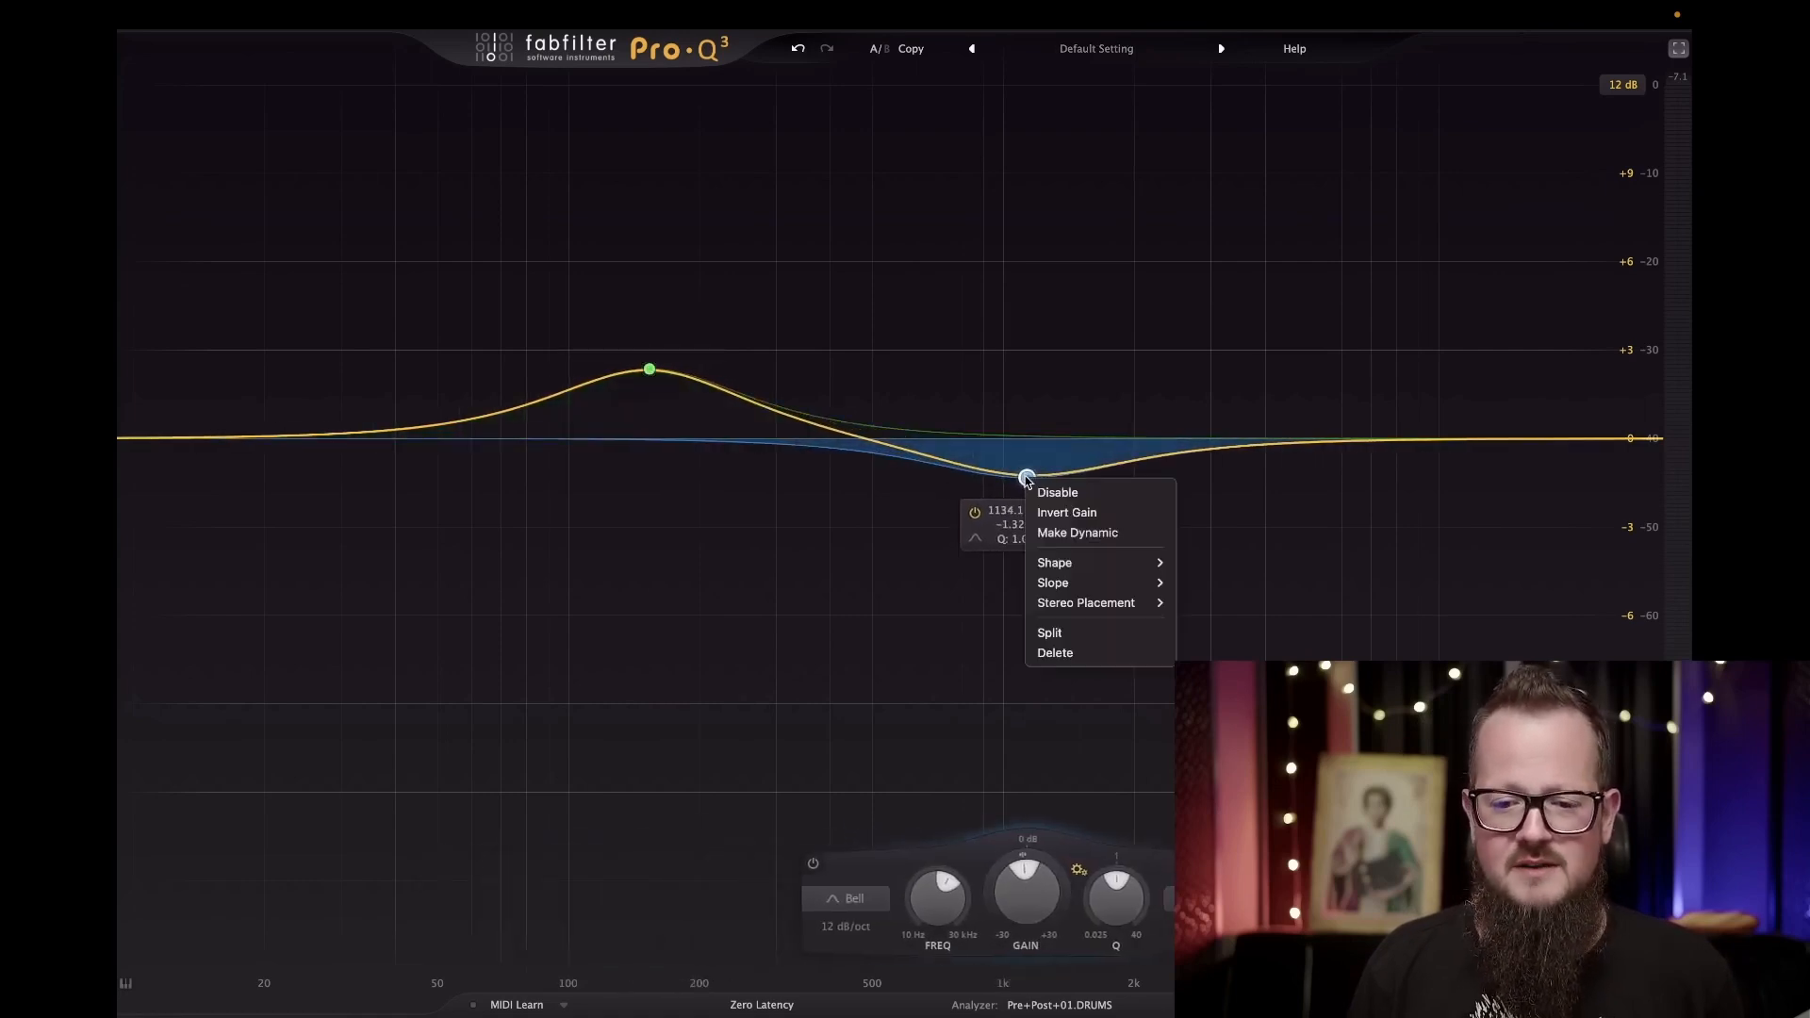
{"action": "mouse_move", "coordinate": [1074, 609]}
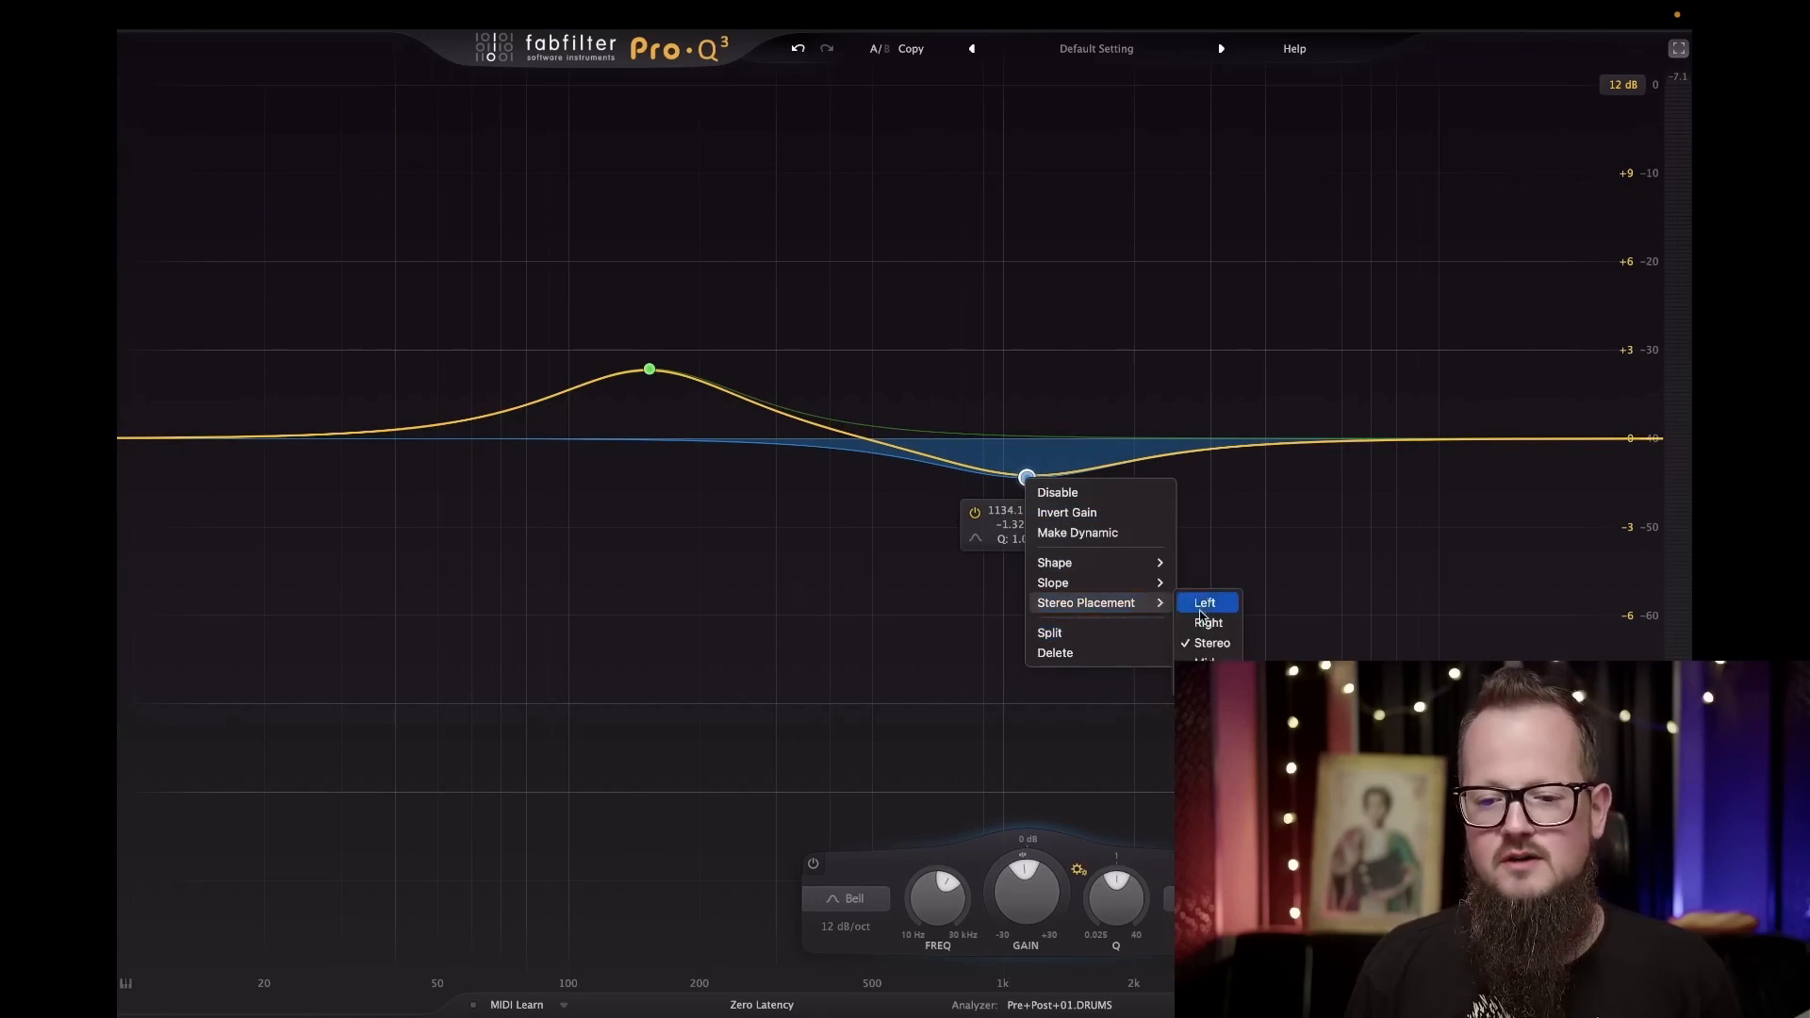
{"action": "left_click", "coordinate": [1206, 661]}
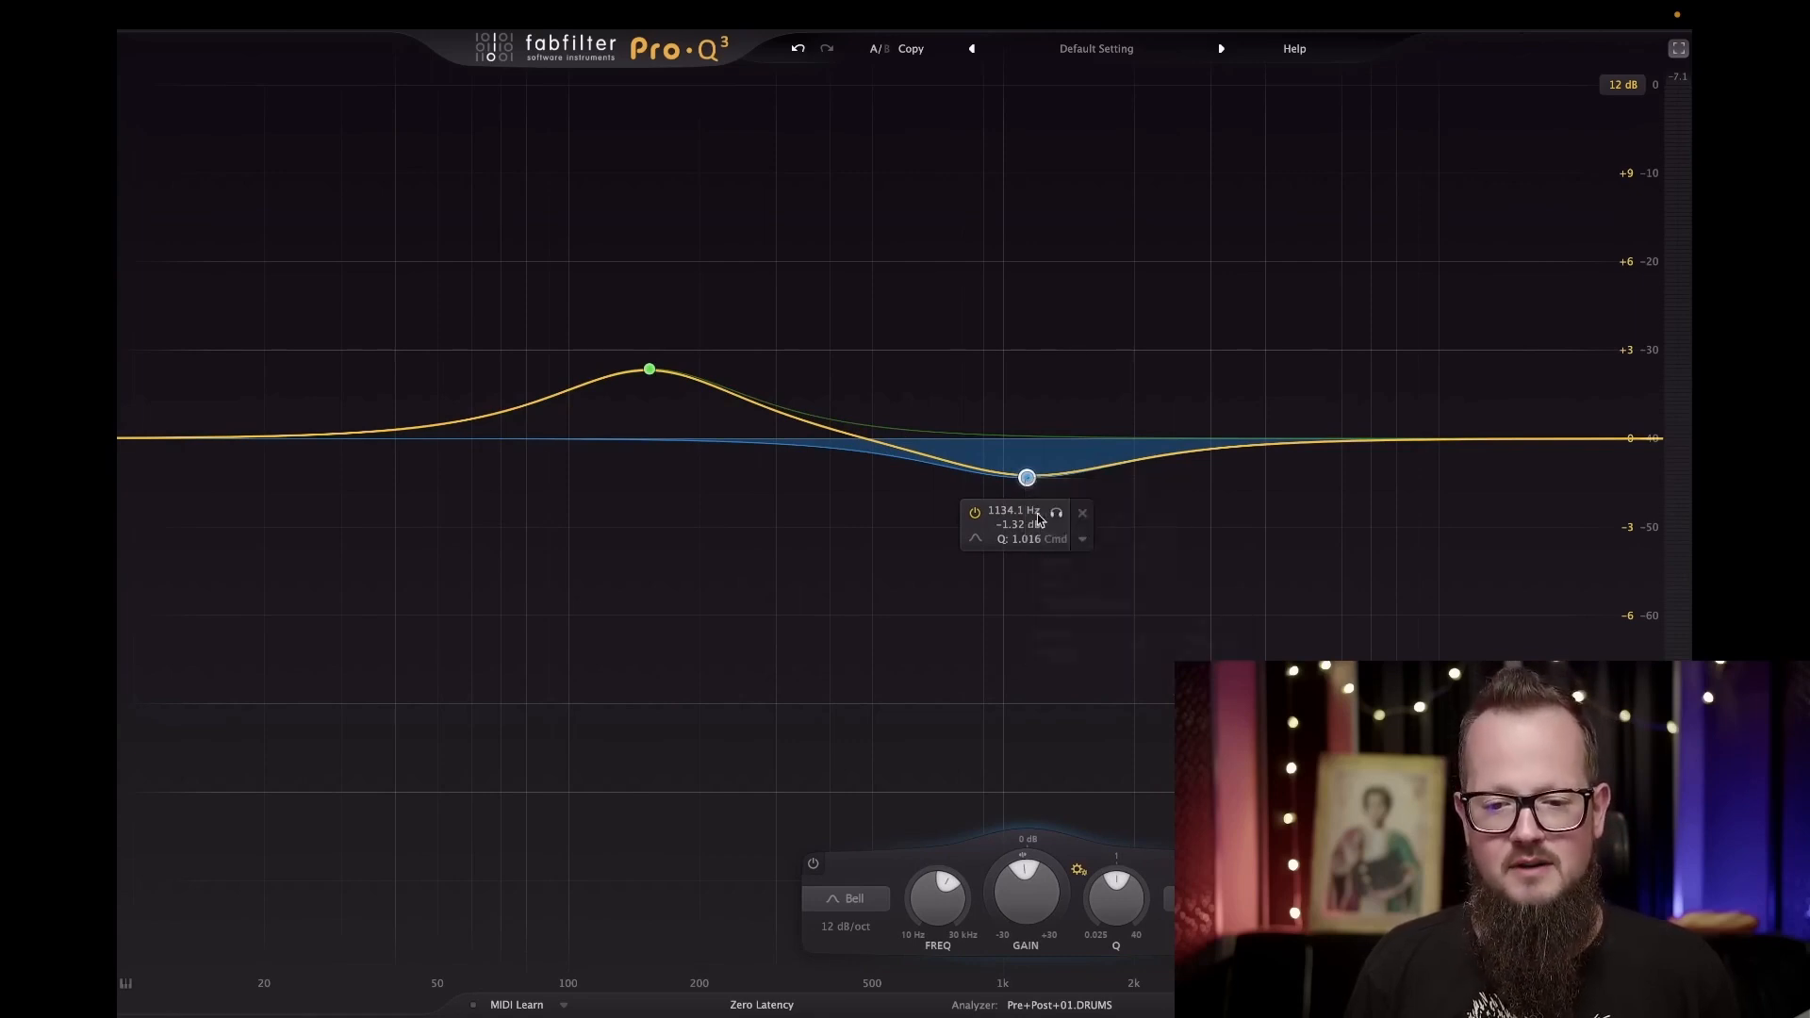
{"action": "left_click_drag", "start_coordinate": [1026, 476], "coordinate": [996, 453]}
Set the stereo placement of the 153 Hz band to Side.
{"action": "right_click", "coordinate": [649, 370]}
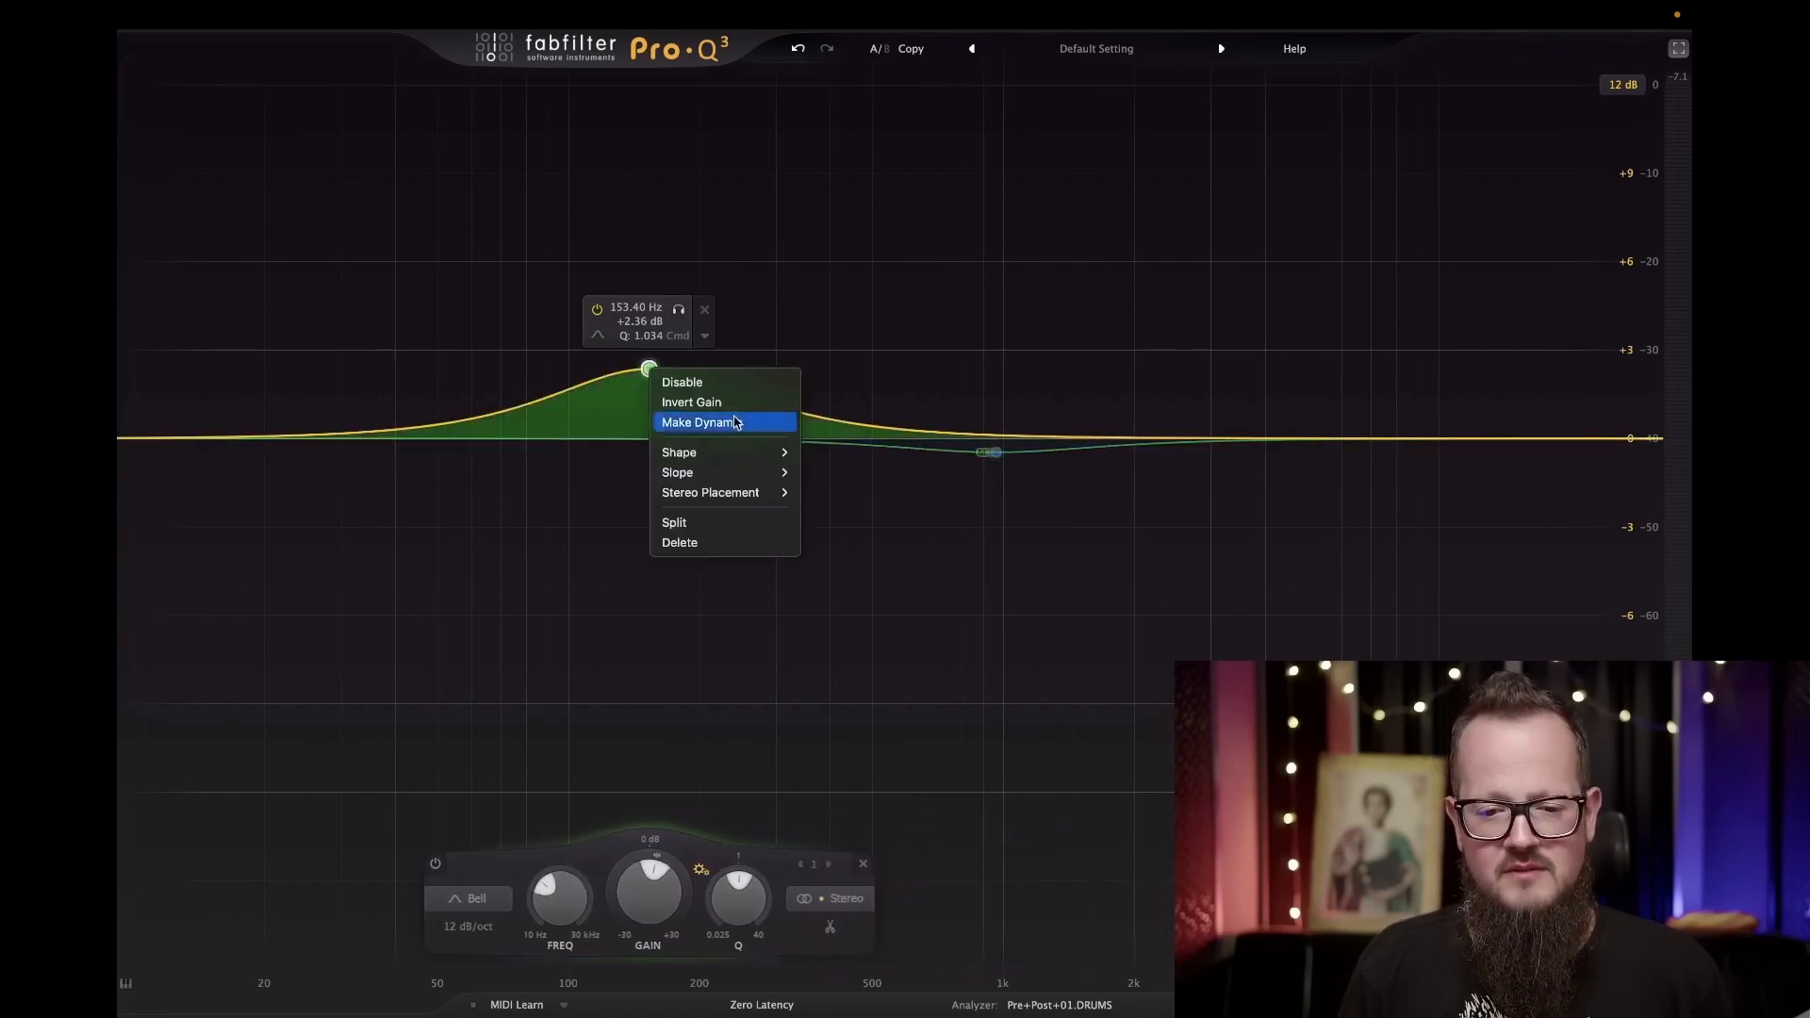
{"action": "mouse_move", "coordinate": [747, 492]}
{"action": "left_click", "coordinate": [845, 575]}
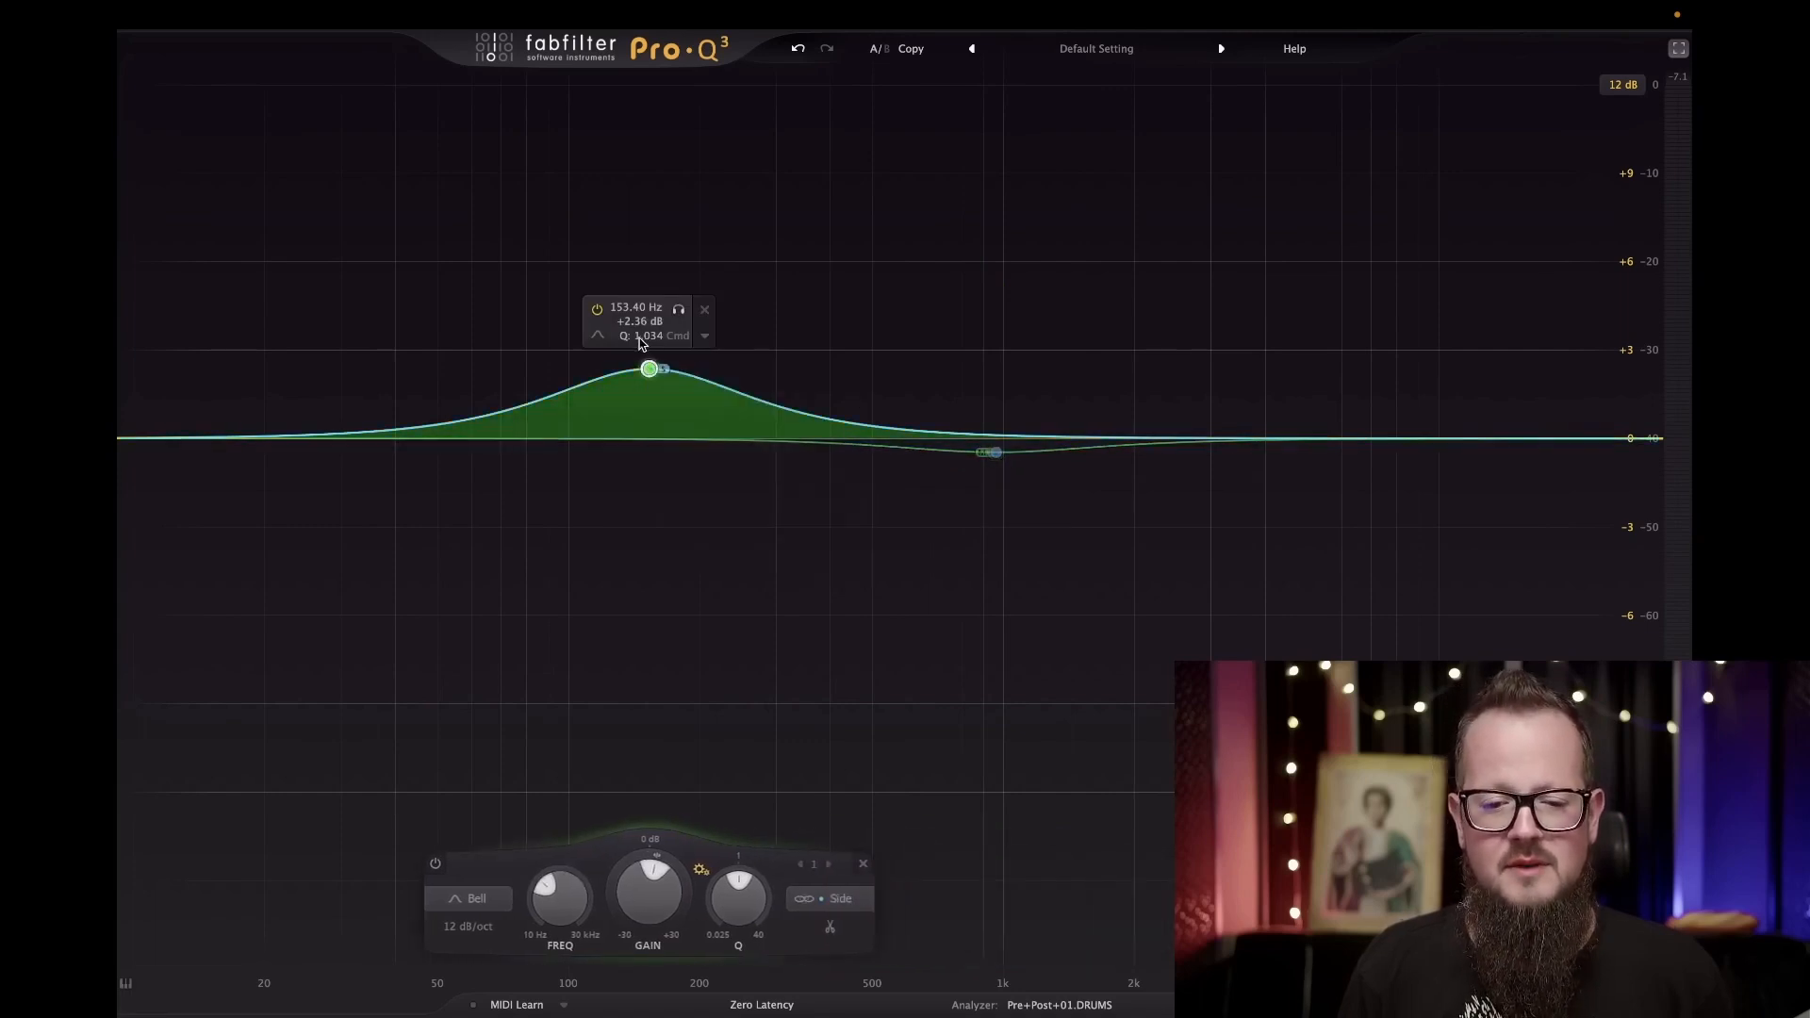
Leave full screen, close the bass EQ and unmute the 03.23 GTR - Solo, 04.24 GTR - Rhytm and 05.SYNTHS tracks.
{"action": "key", "text": "Escape"}
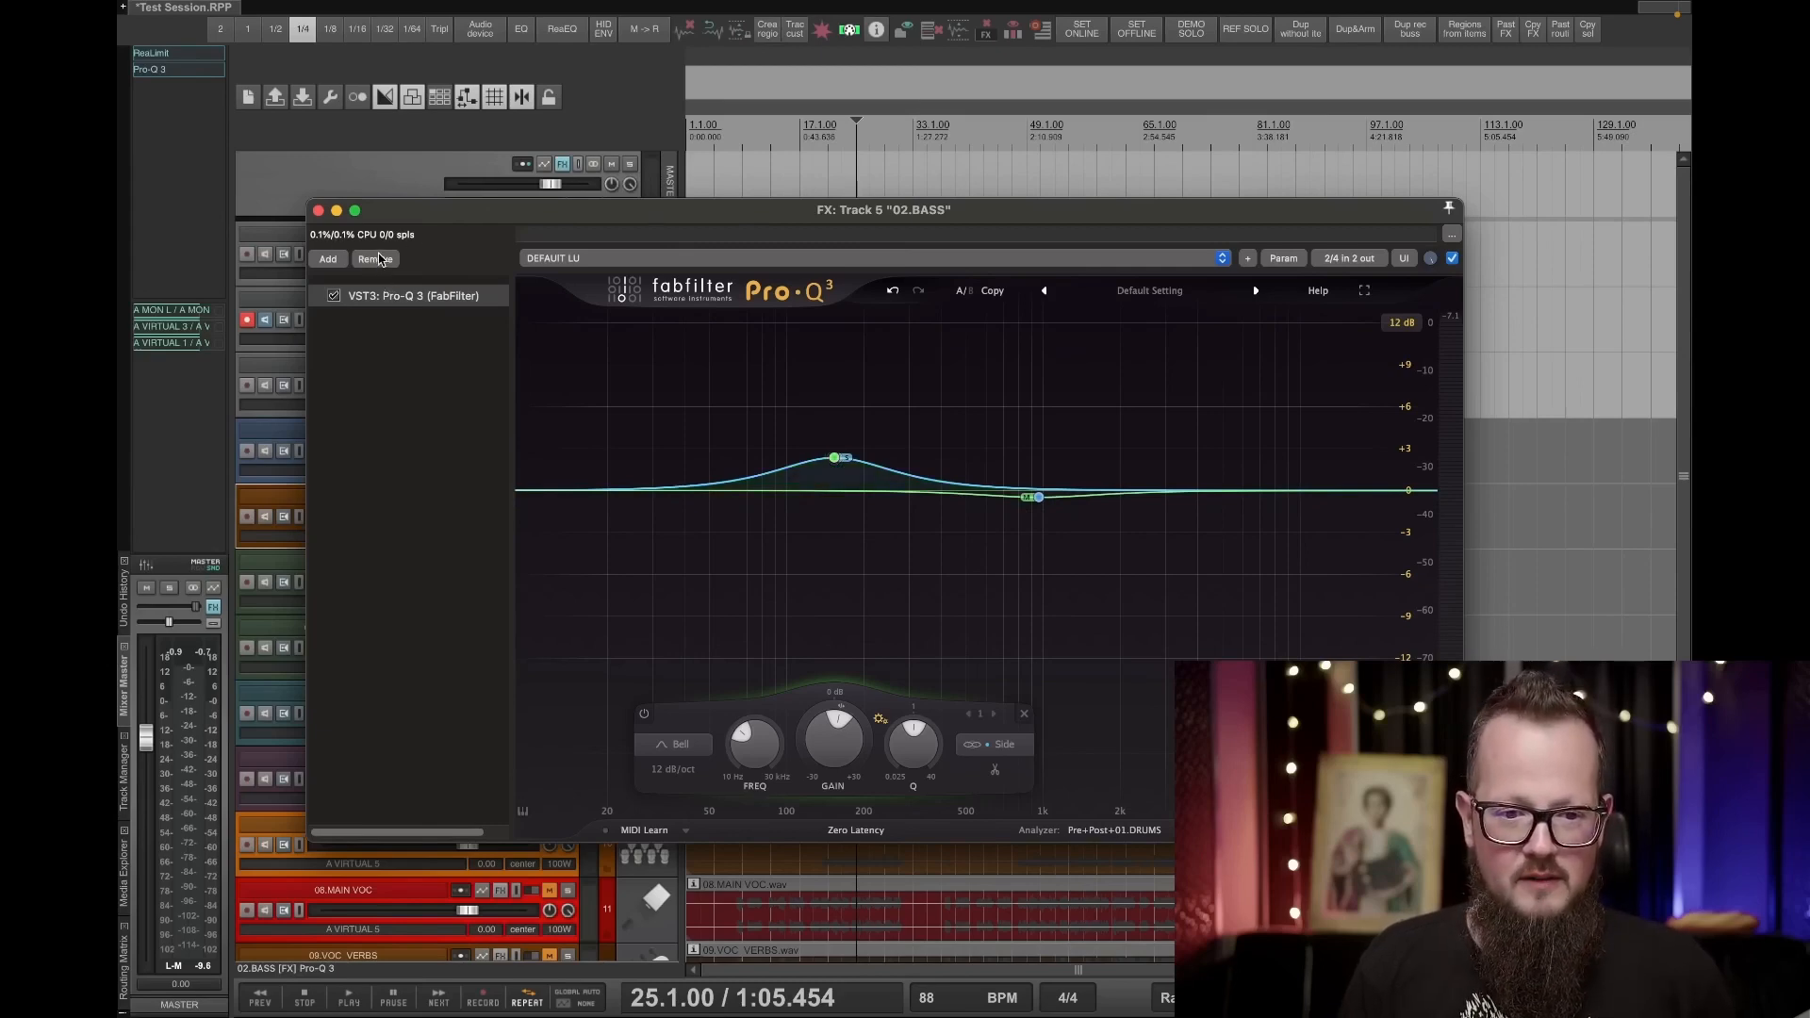
{"action": "left_click", "coordinate": [318, 211]}
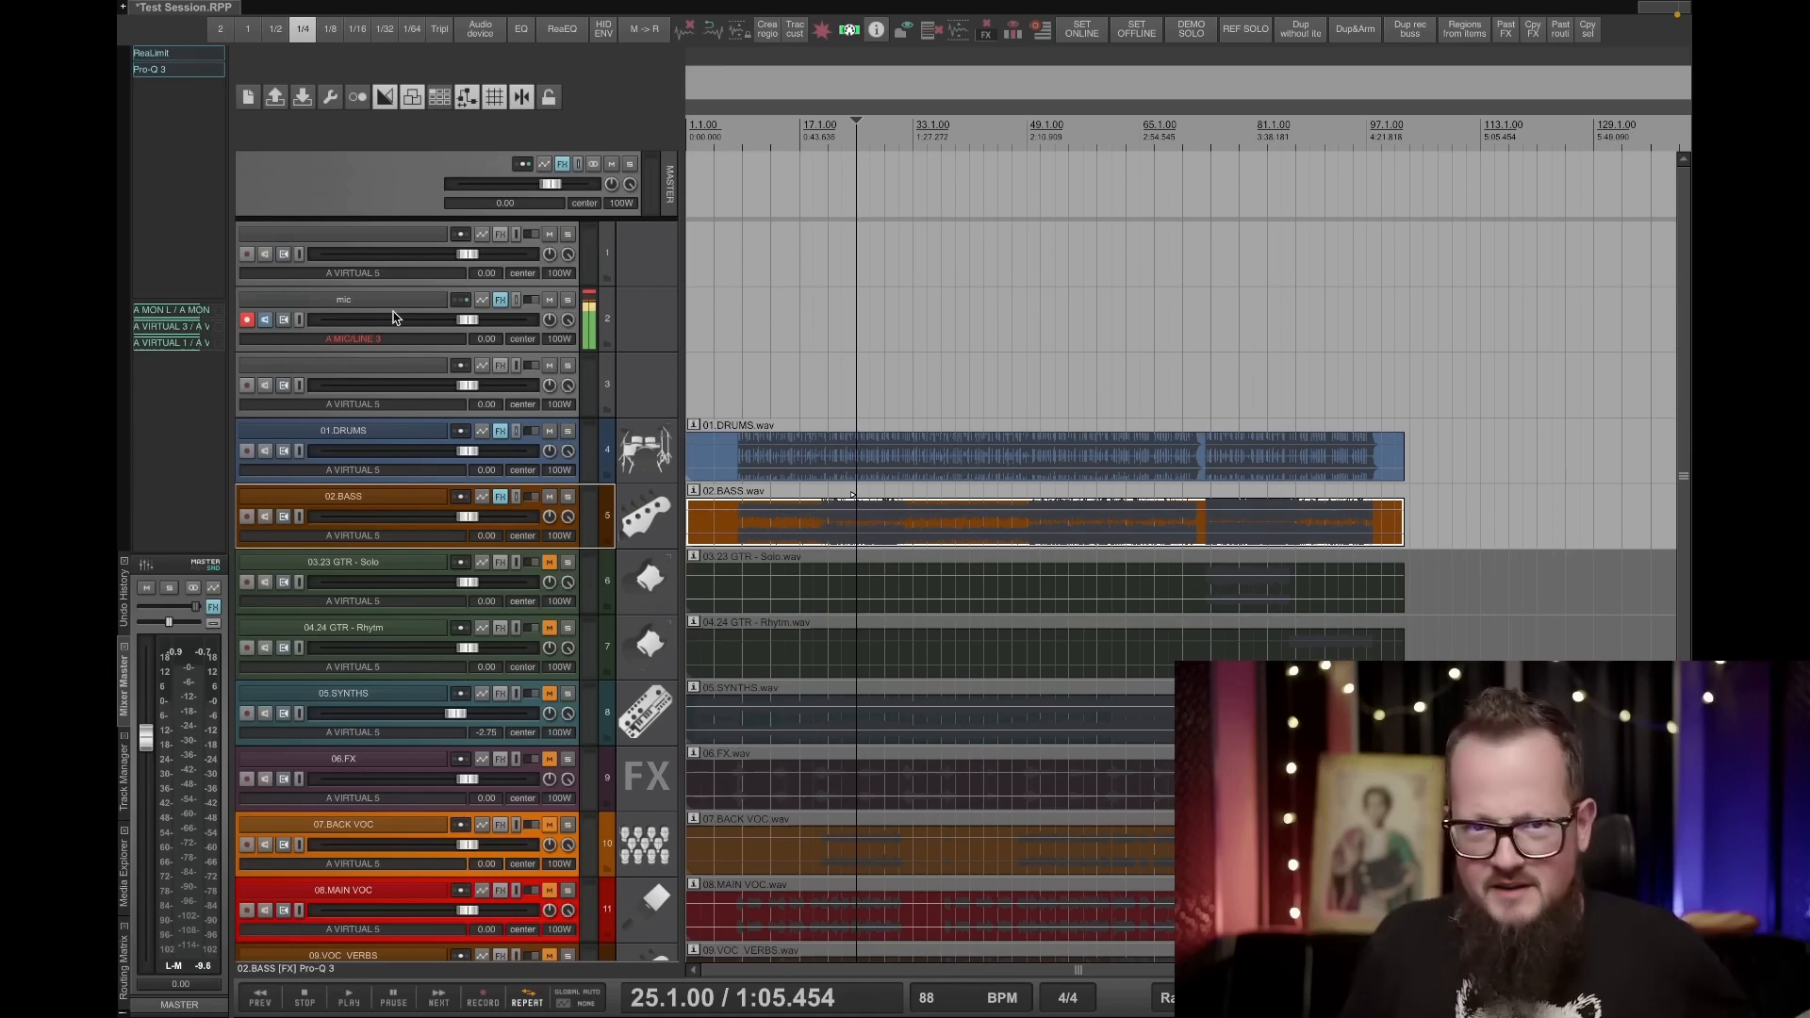
{"action": "left_click", "coordinate": [550, 563]}
{"action": "left_click", "coordinate": [550, 628]}
{"action": "left_click", "coordinate": [550, 693]}
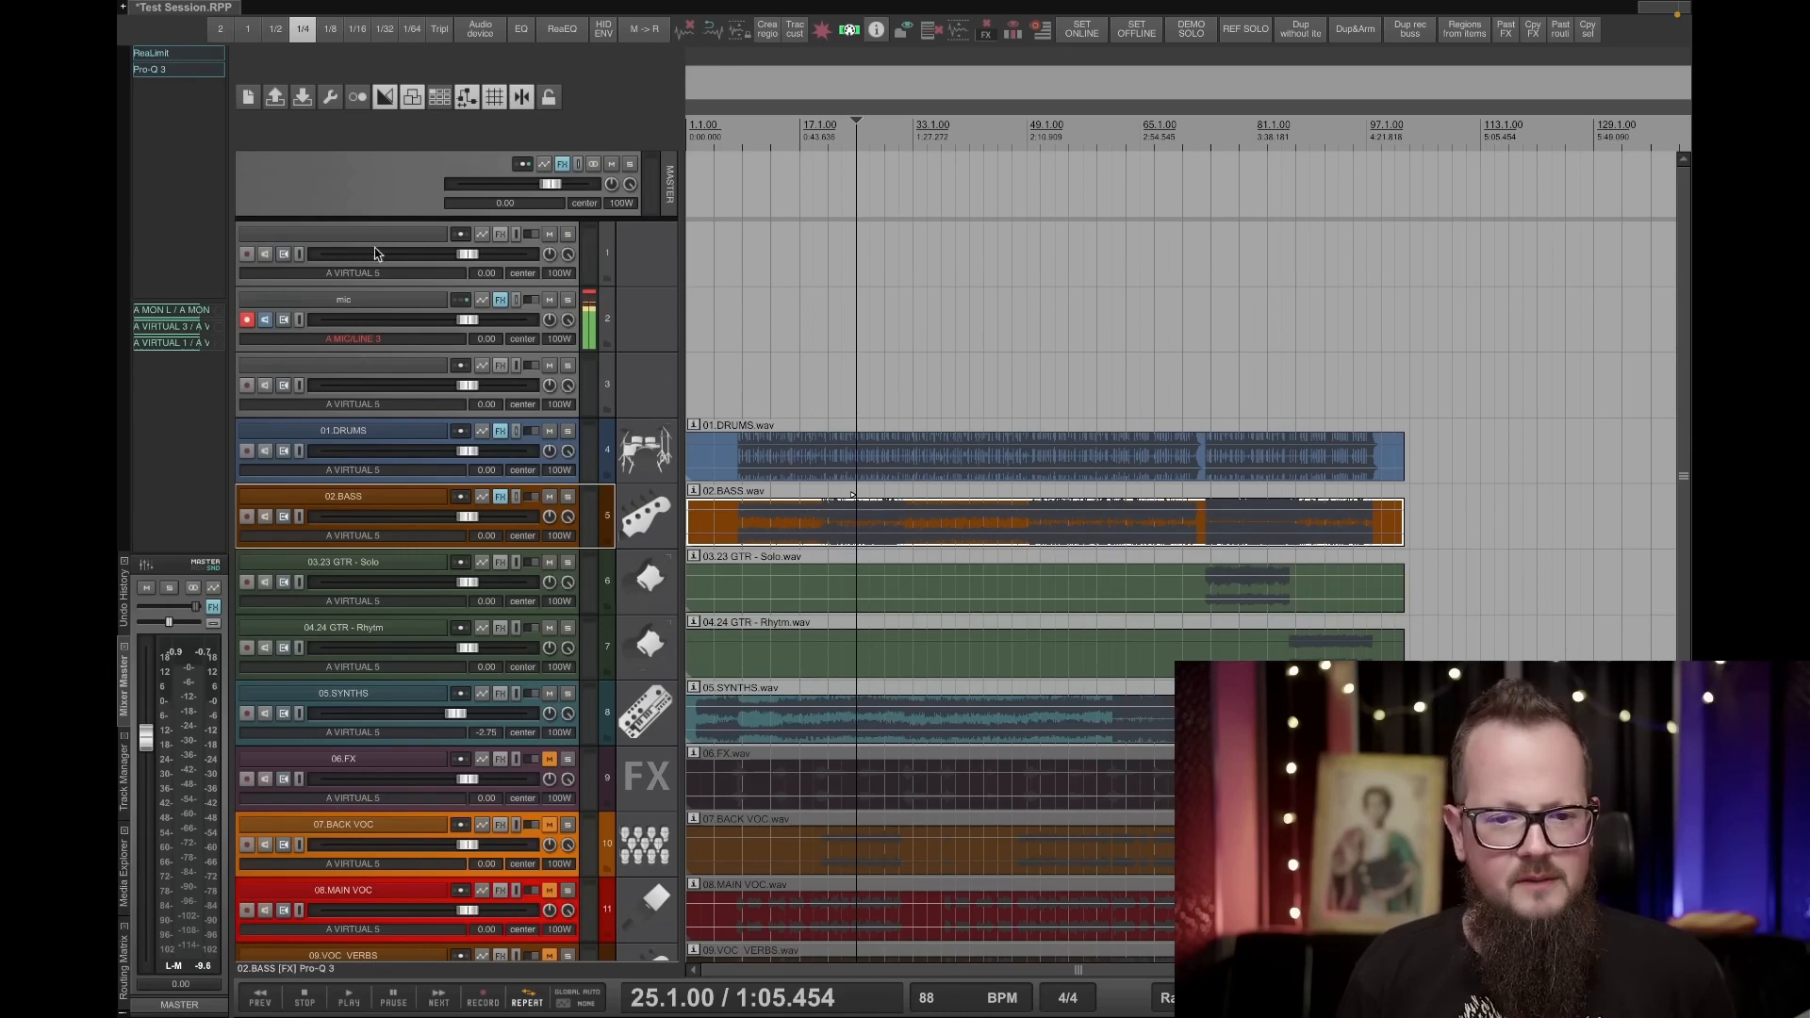
Open the master track's Pro-Q 3, take its effects chain out of bypass and move the window clear of the track controls.
{"action": "left_click", "coordinate": [371, 190]}
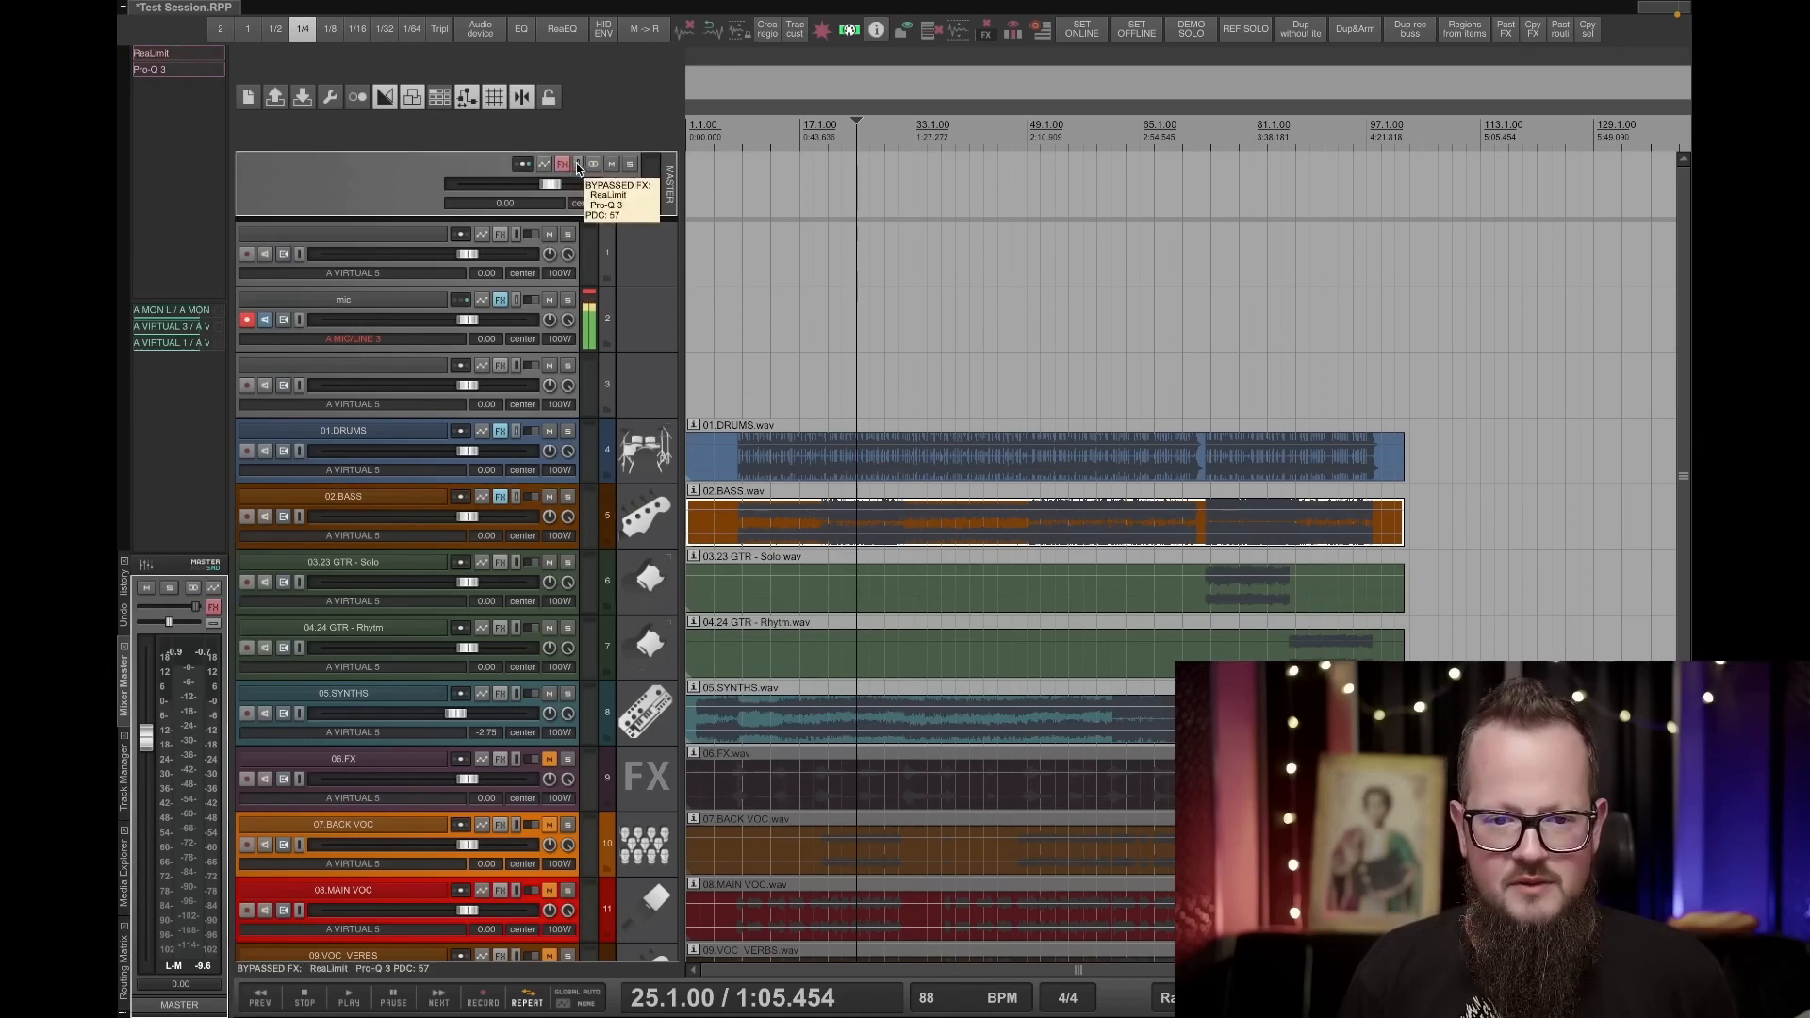
{"action": "left_click", "coordinate": [562, 165]}
{"action": "left_click_drag", "start_coordinate": [454, 120], "coordinate": [482, 332]}
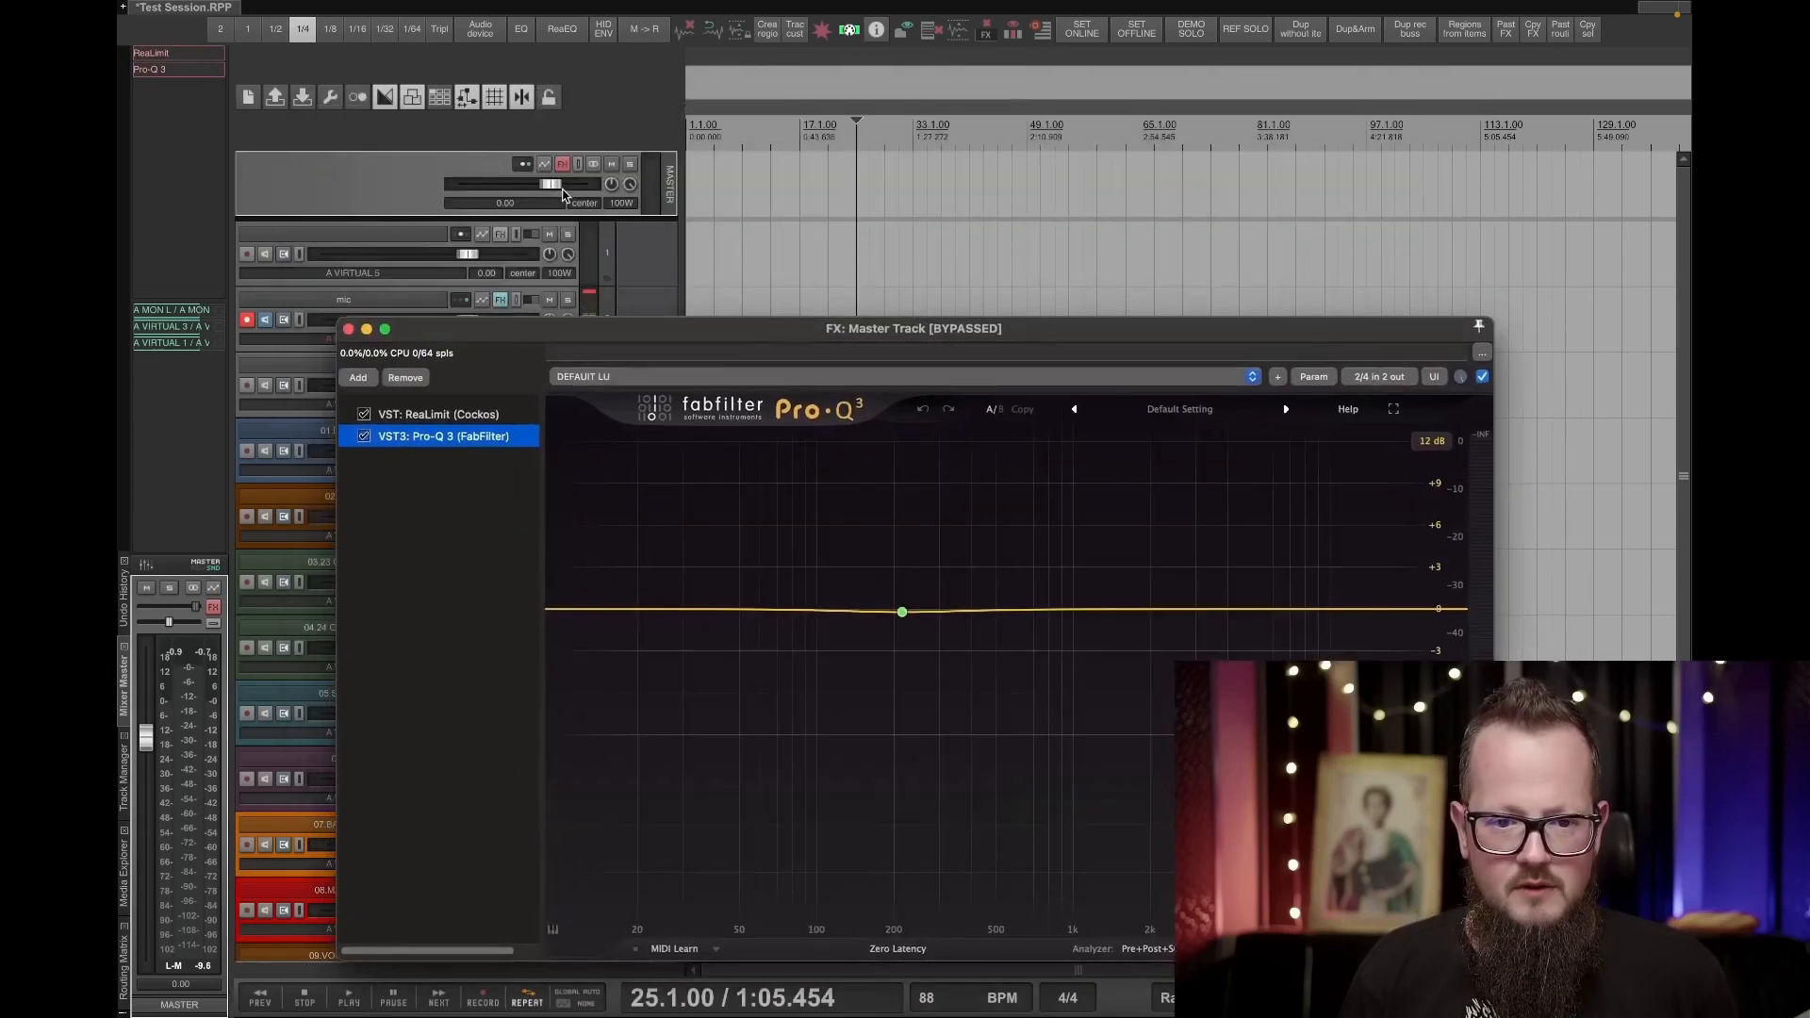
{"action": "left_click", "coordinate": [578, 165]}
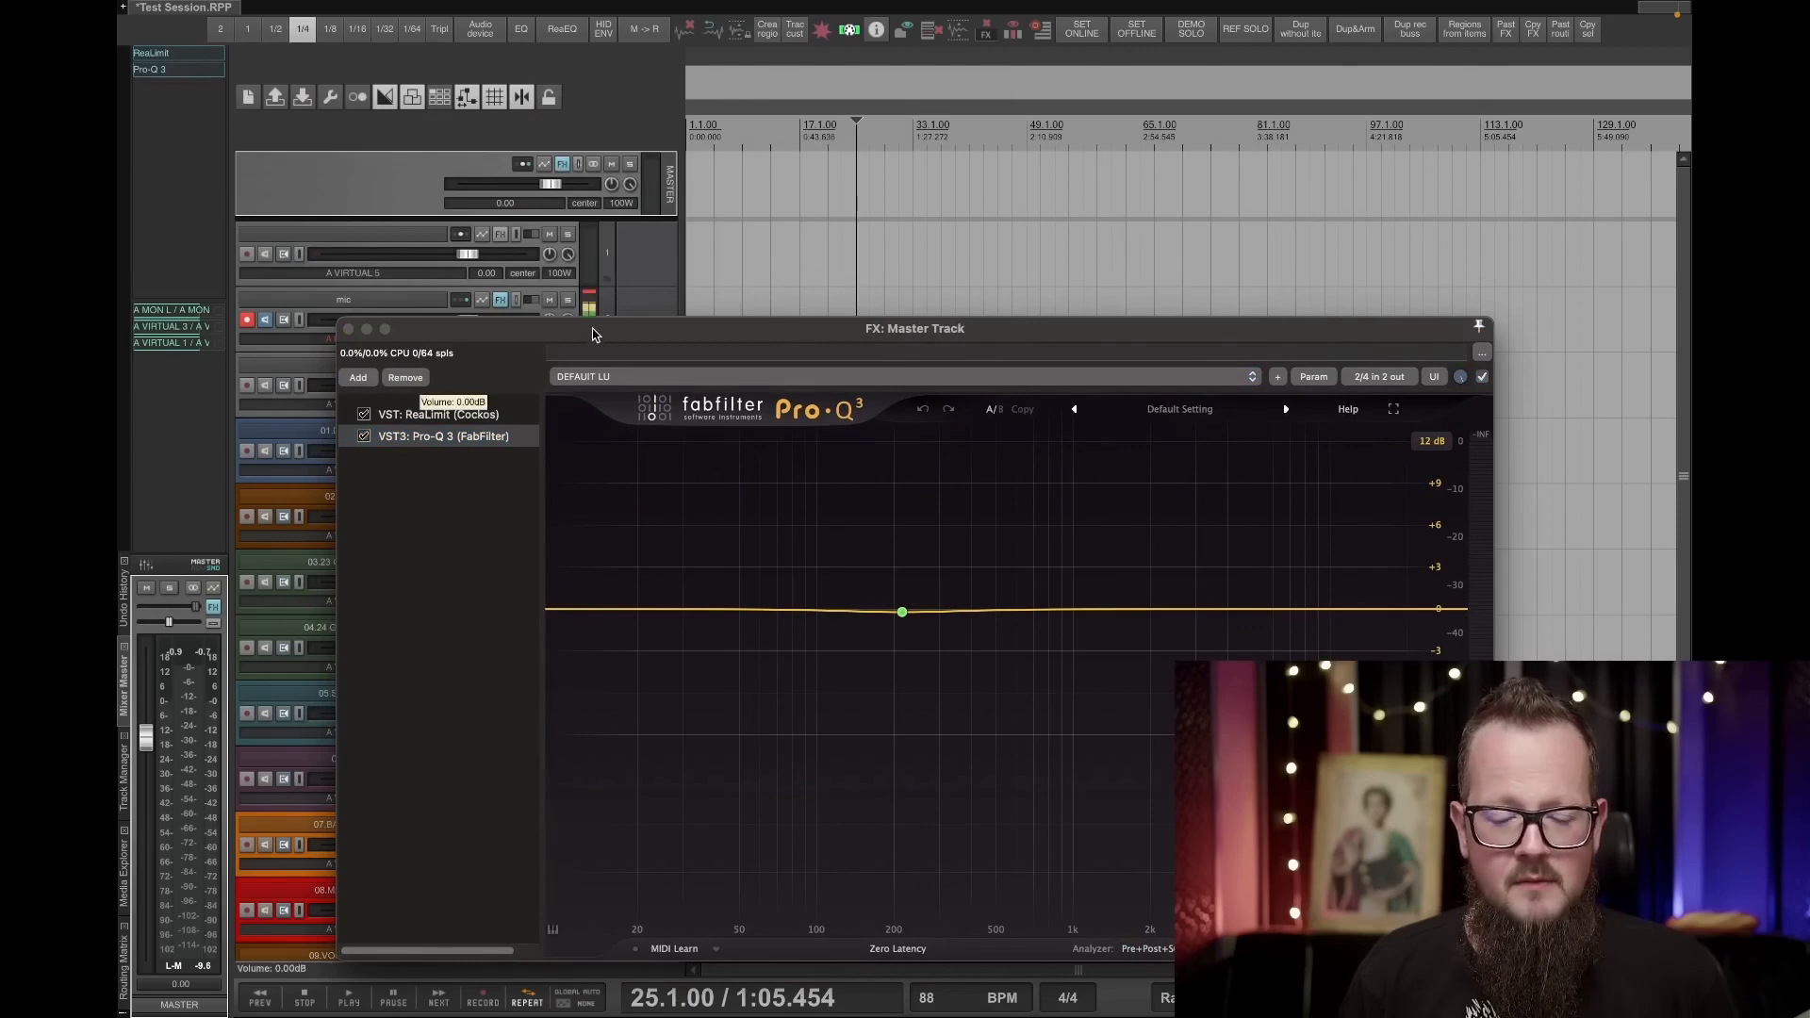
{"action": "left_click_drag", "start_coordinate": [594, 334], "coordinate": [610, 248]}
{"action": "left_click_drag", "start_coordinate": [476, 241], "coordinate": [780, 242]}
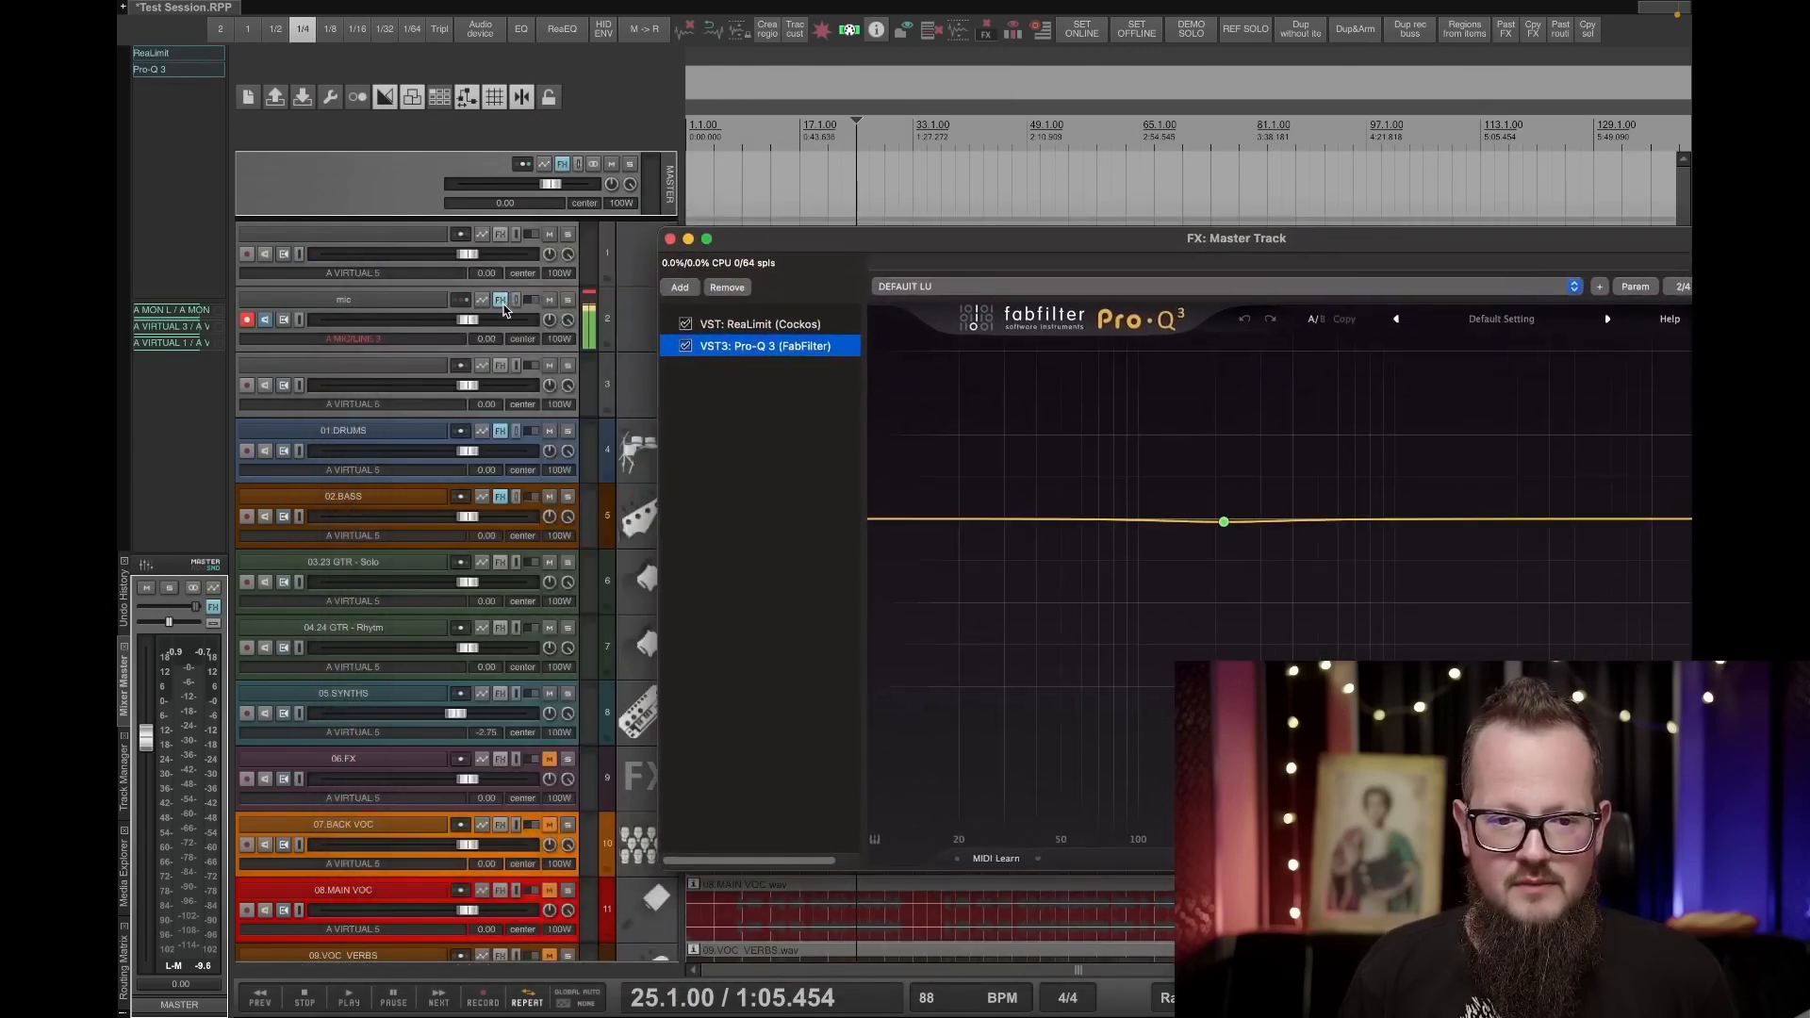
Check Automute in the mic track's effects chain and return to the master track's Pro-Q 3.
{"action": "left_click", "coordinate": [503, 303]}
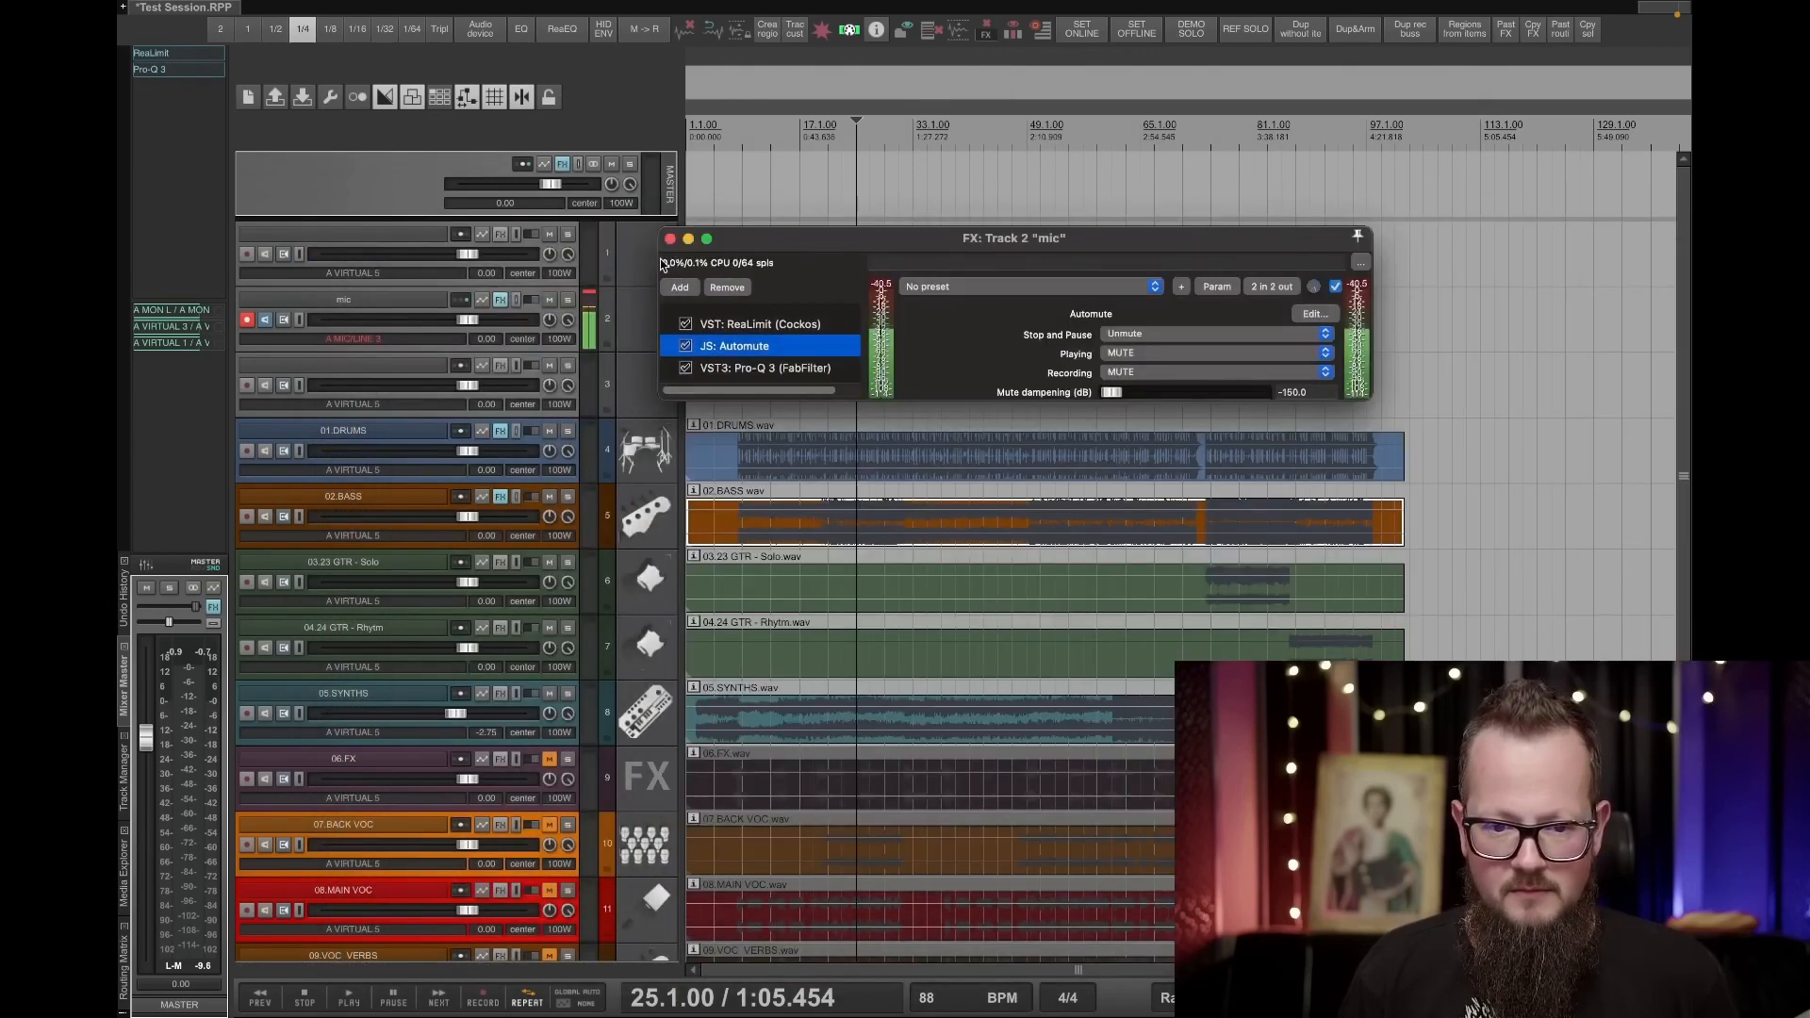
{"action": "left_click", "coordinate": [688, 240]}
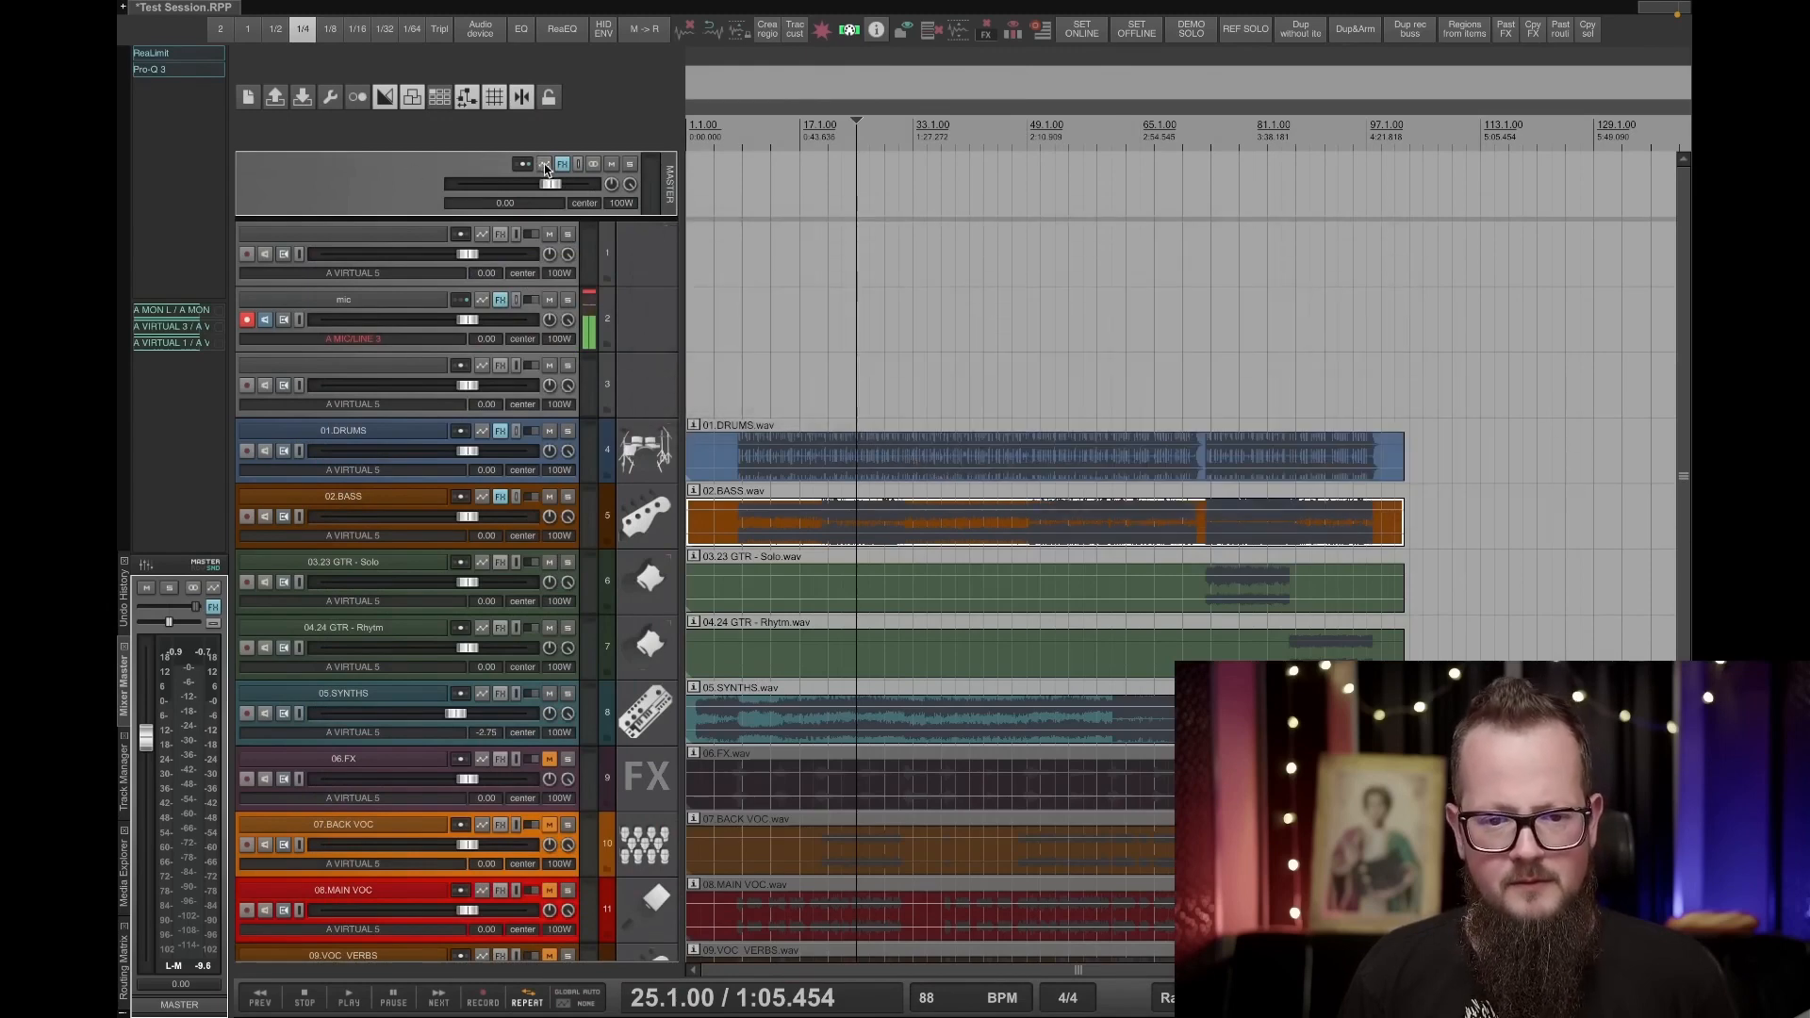
{"action": "left_click", "coordinate": [563, 164]}
Raise the master EQ's band to about +6.4 dB at 226 Hz and set its stereo placement to Mid.
{"action": "double_click", "coordinate": [1105, 517]}
{"action": "left_click_drag", "start_coordinate": [1105, 516], "coordinate": [1105, 430]}
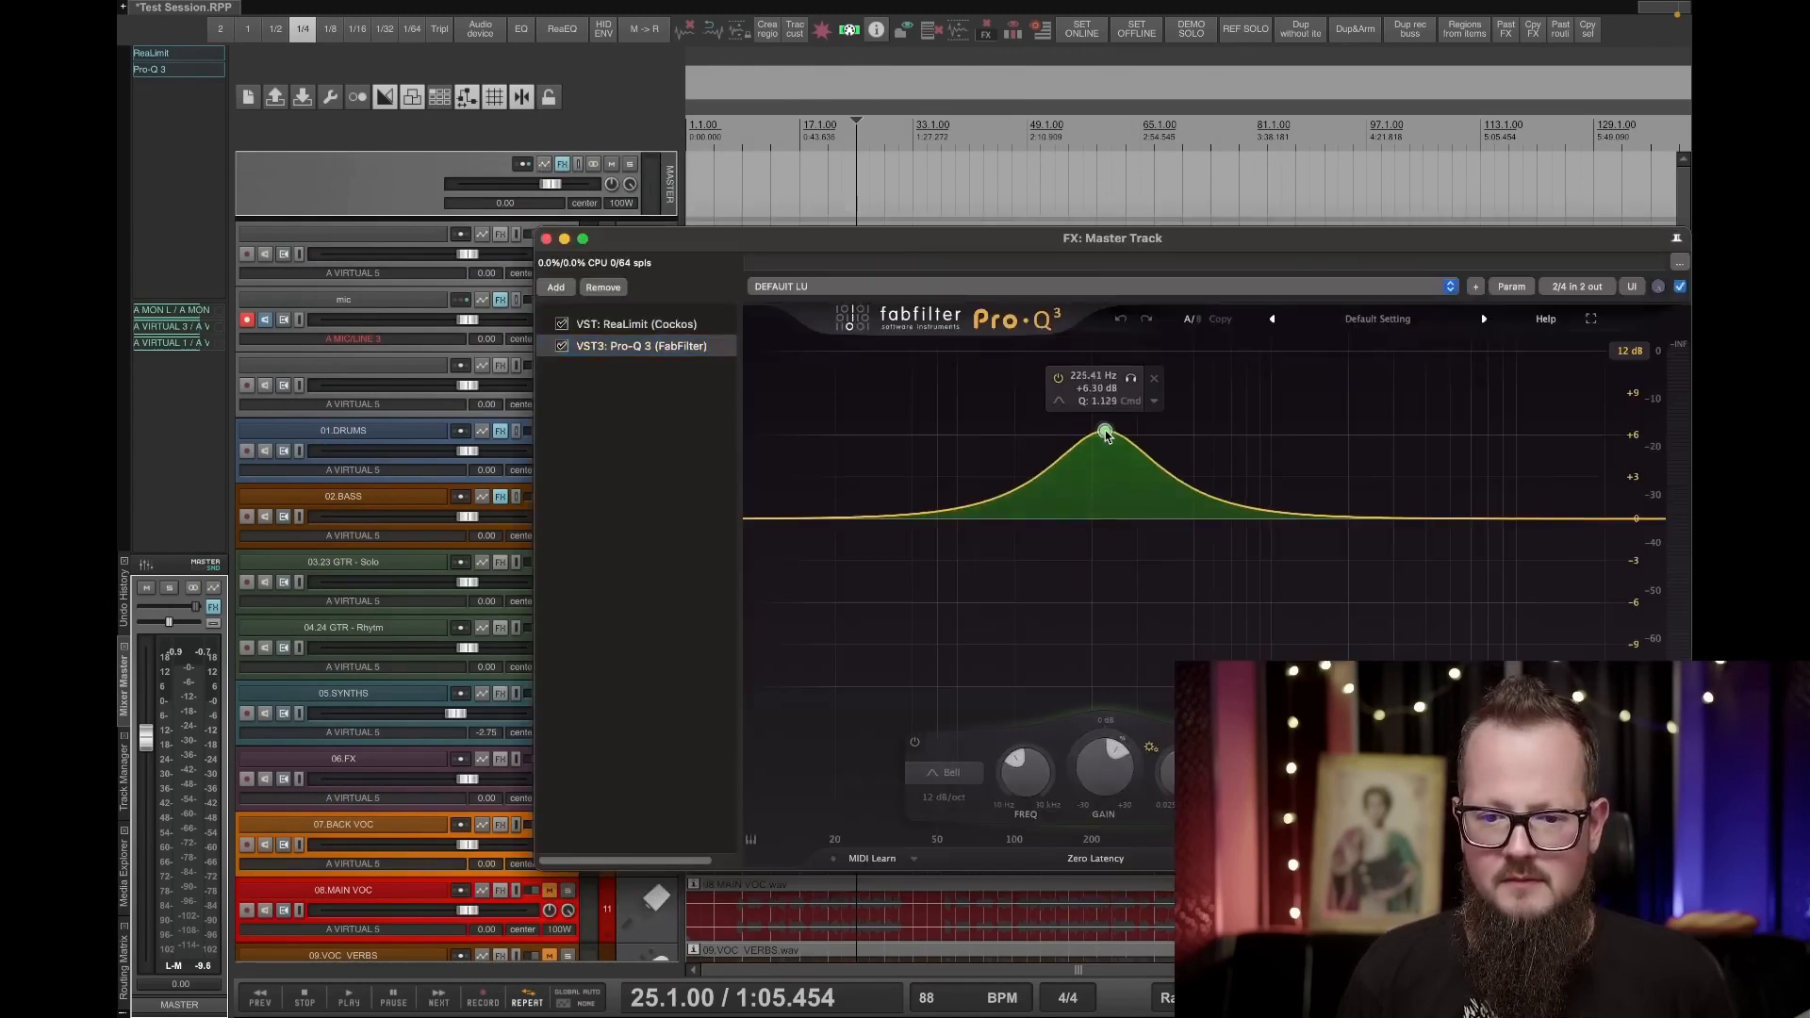
{"action": "left_click_drag", "start_coordinate": [1031, 256], "coordinate": [776, 194]}
{"action": "right_click", "coordinate": [851, 368]}
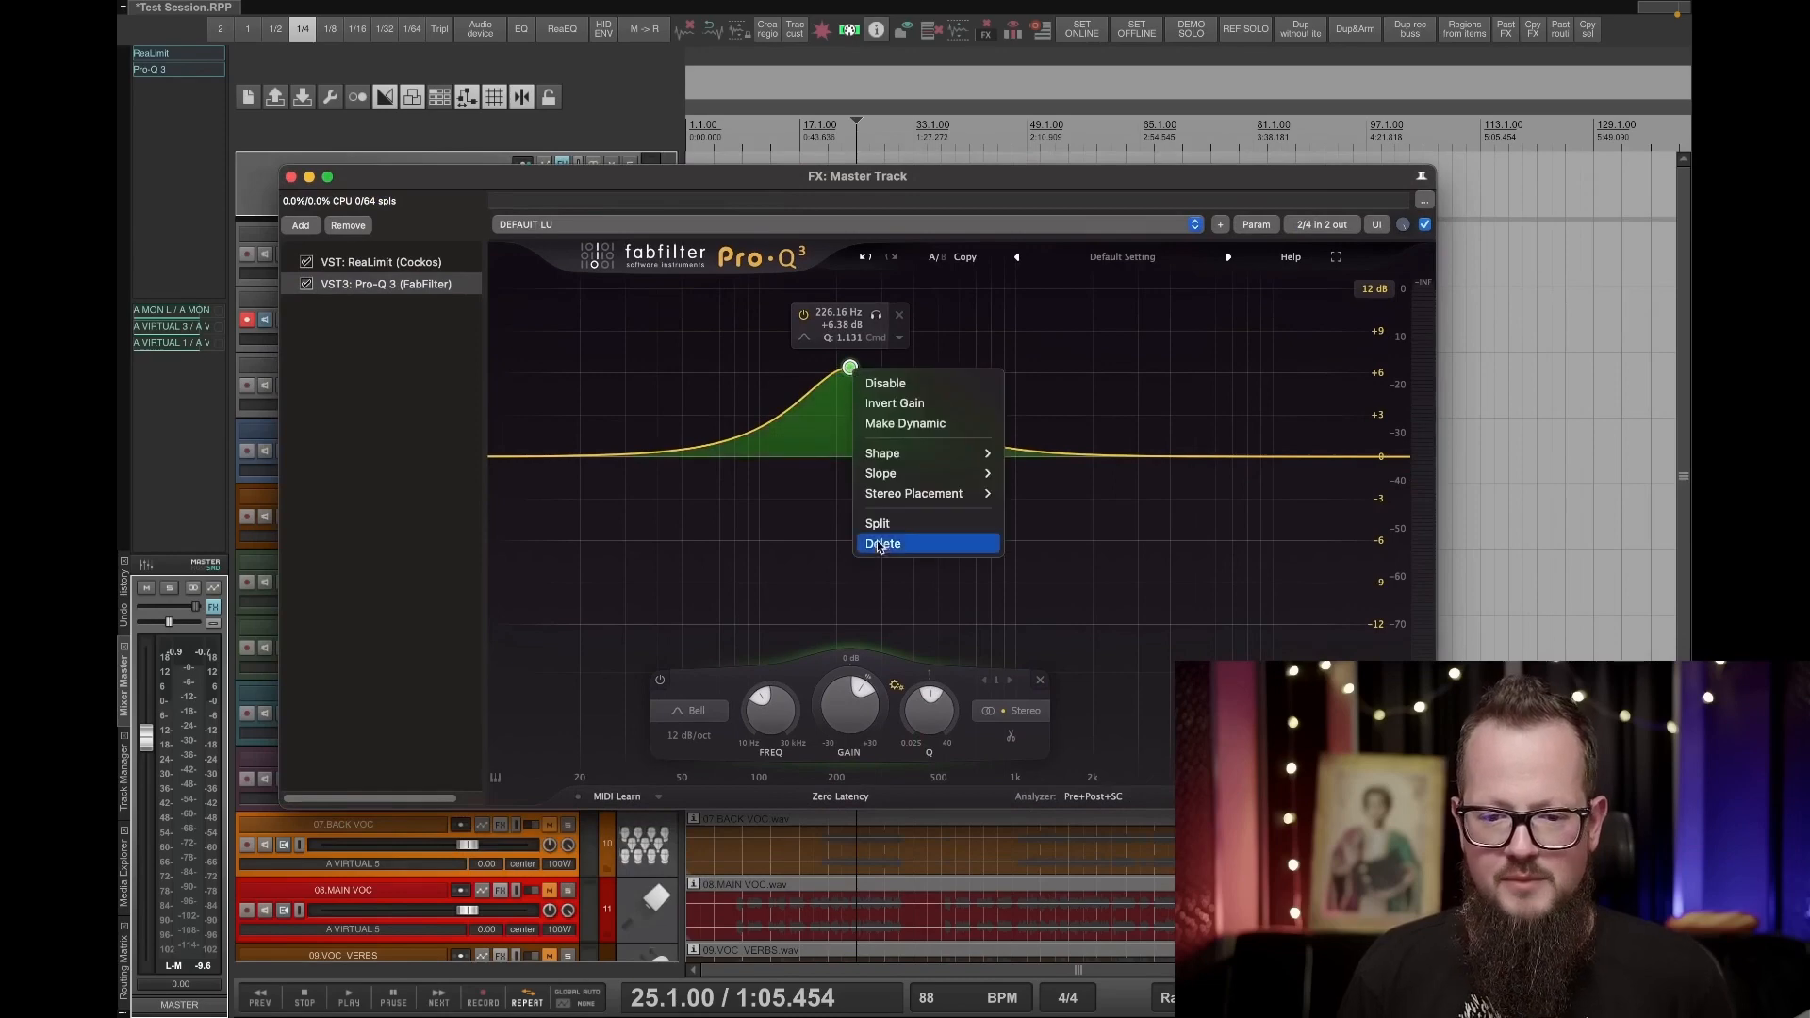
{"action": "mouse_move", "coordinate": [890, 489]}
{"action": "left_click", "coordinate": [1031, 553]}
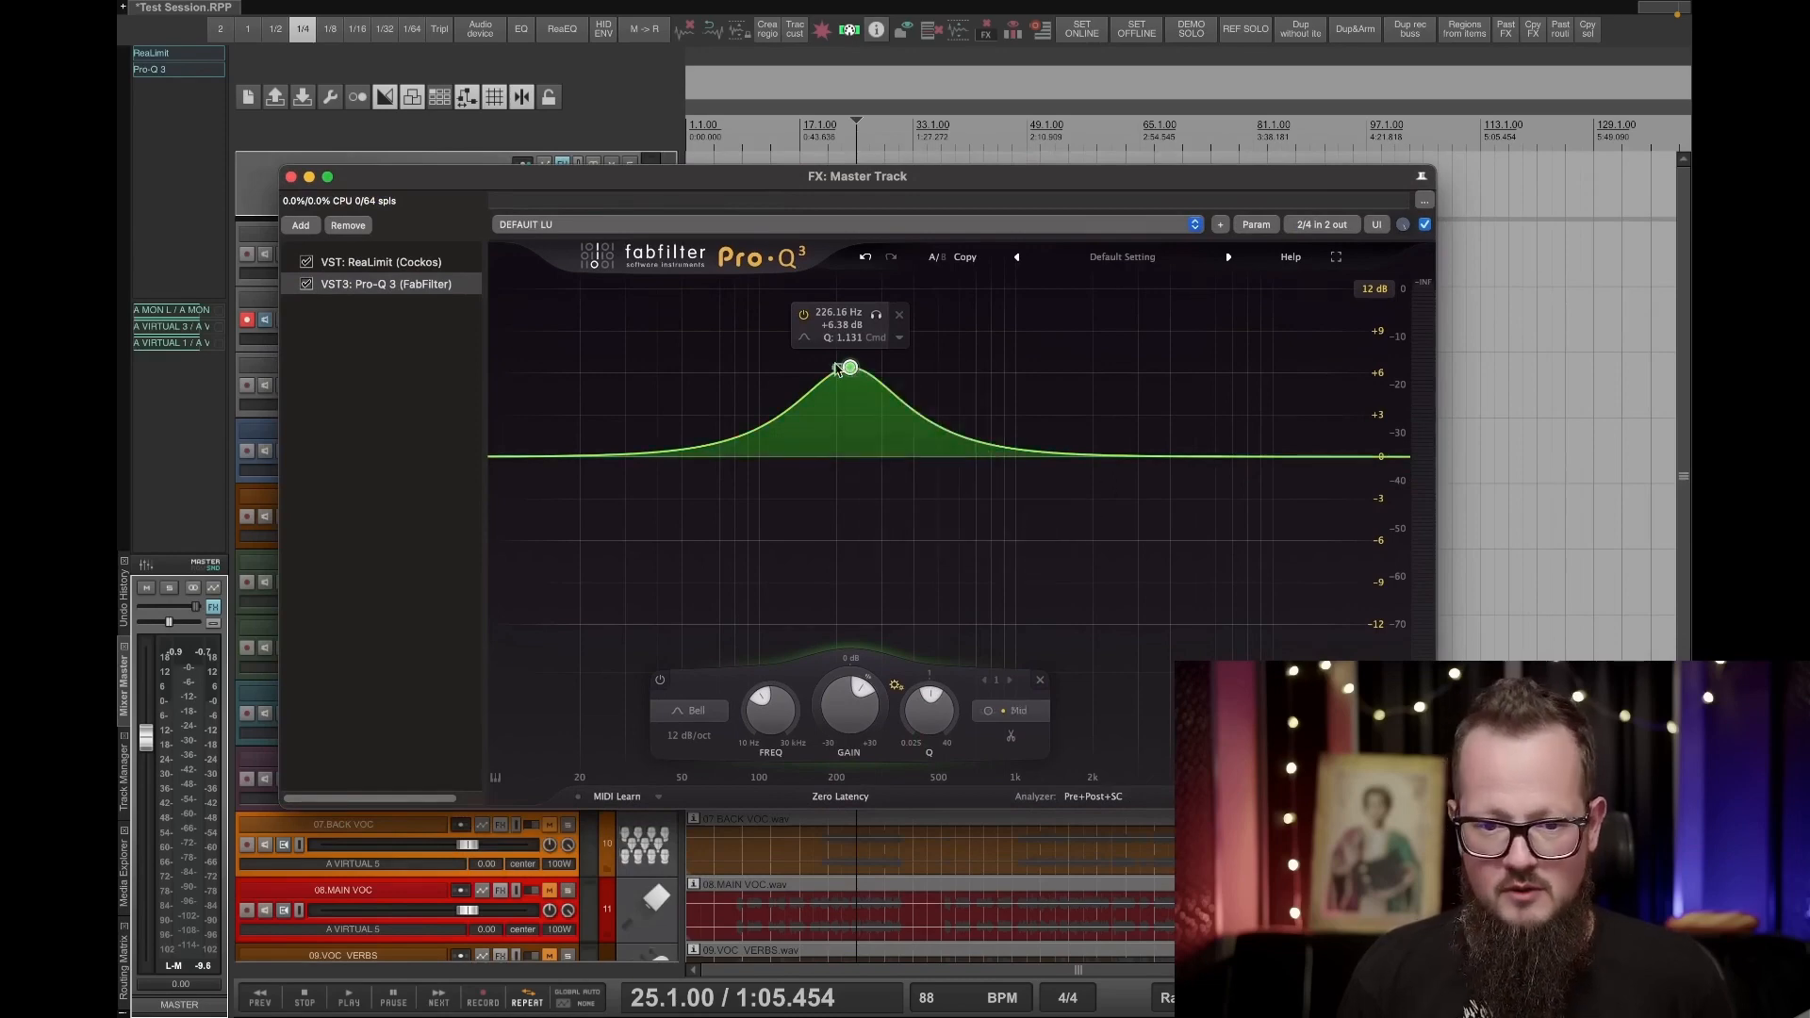
Move the Mid band to about 102 Hz at +2.4 dB and play the song to hear its effect.
{"action": "left_click_drag", "start_coordinate": [851, 369], "coordinate": [760, 424]}
{"action": "key", "text": "space"}
{"action": "key", "text": "space"}
Switch the band's stereo placement to Side, move it to about 122 Hz at -0.1 dB and play the song.
{"action": "right_click", "coordinate": [760, 424]}
{"action": "mouse_move", "coordinate": [820, 547]}
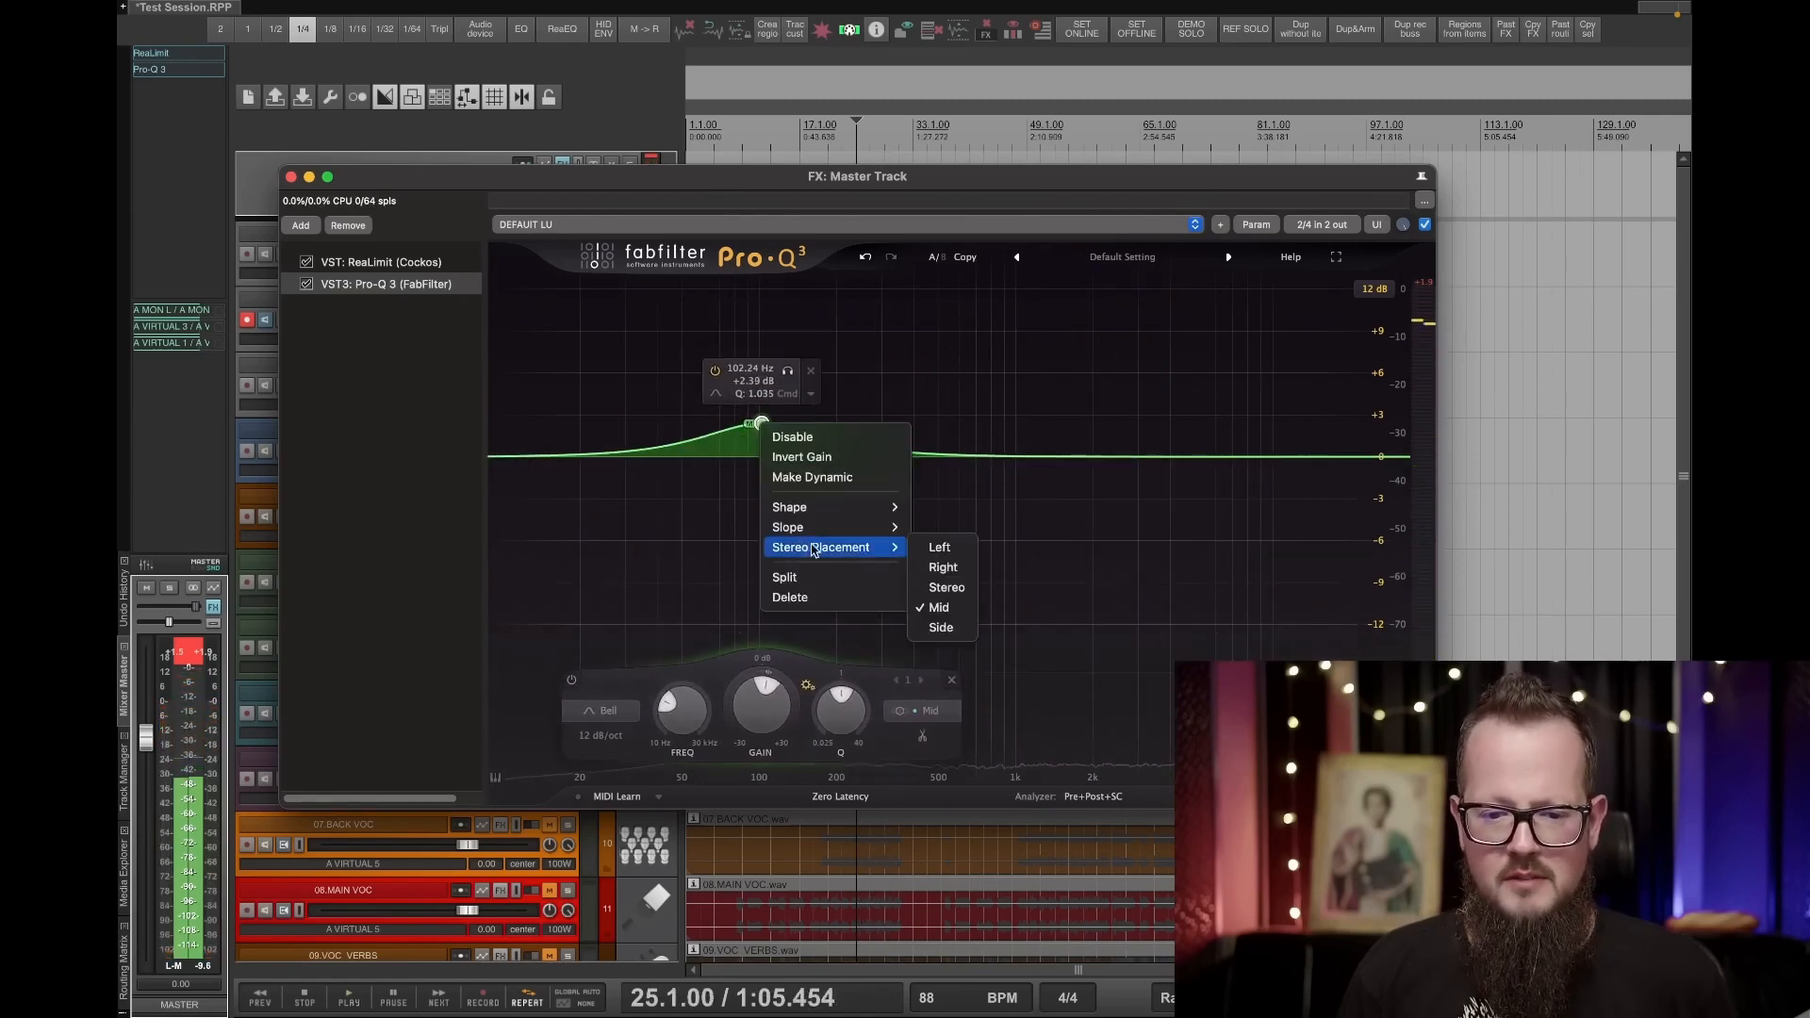
{"action": "left_click", "coordinate": [957, 629]}
{"action": "left_click_drag", "start_coordinate": [762, 426], "coordinate": [793, 458]}
{"action": "key", "text": "space"}
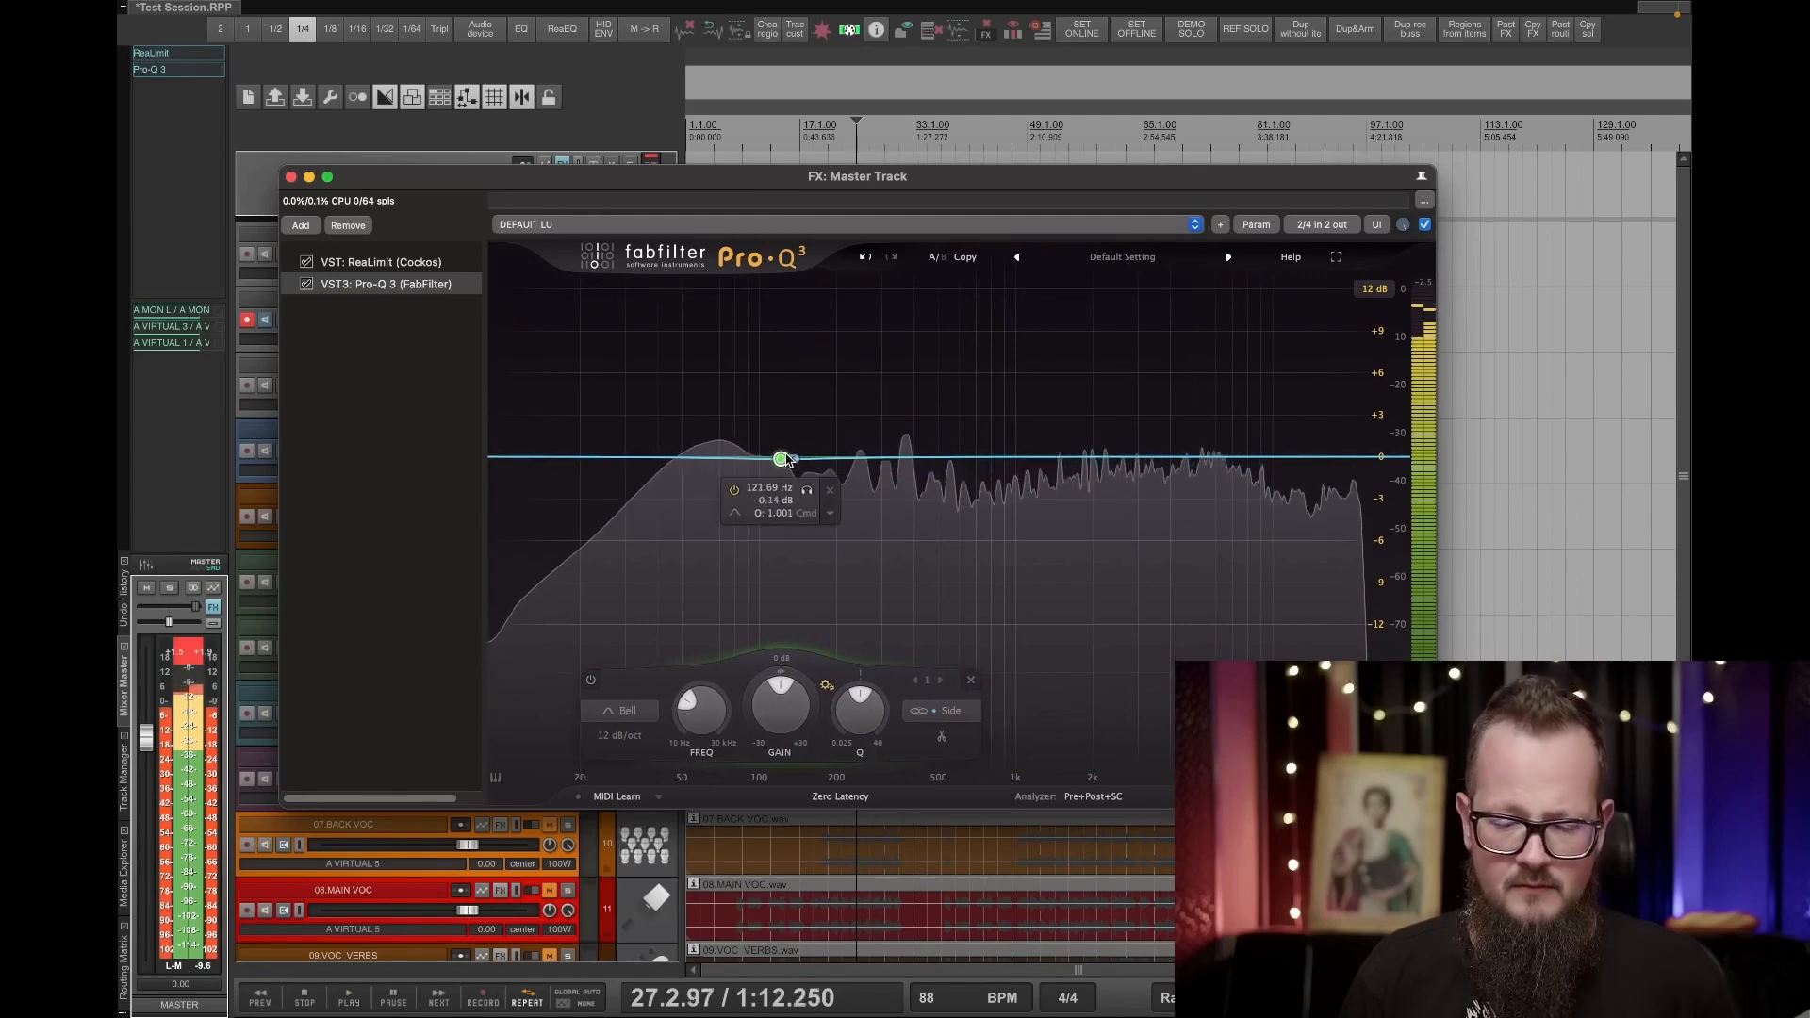
{"action": "key", "text": "space"}
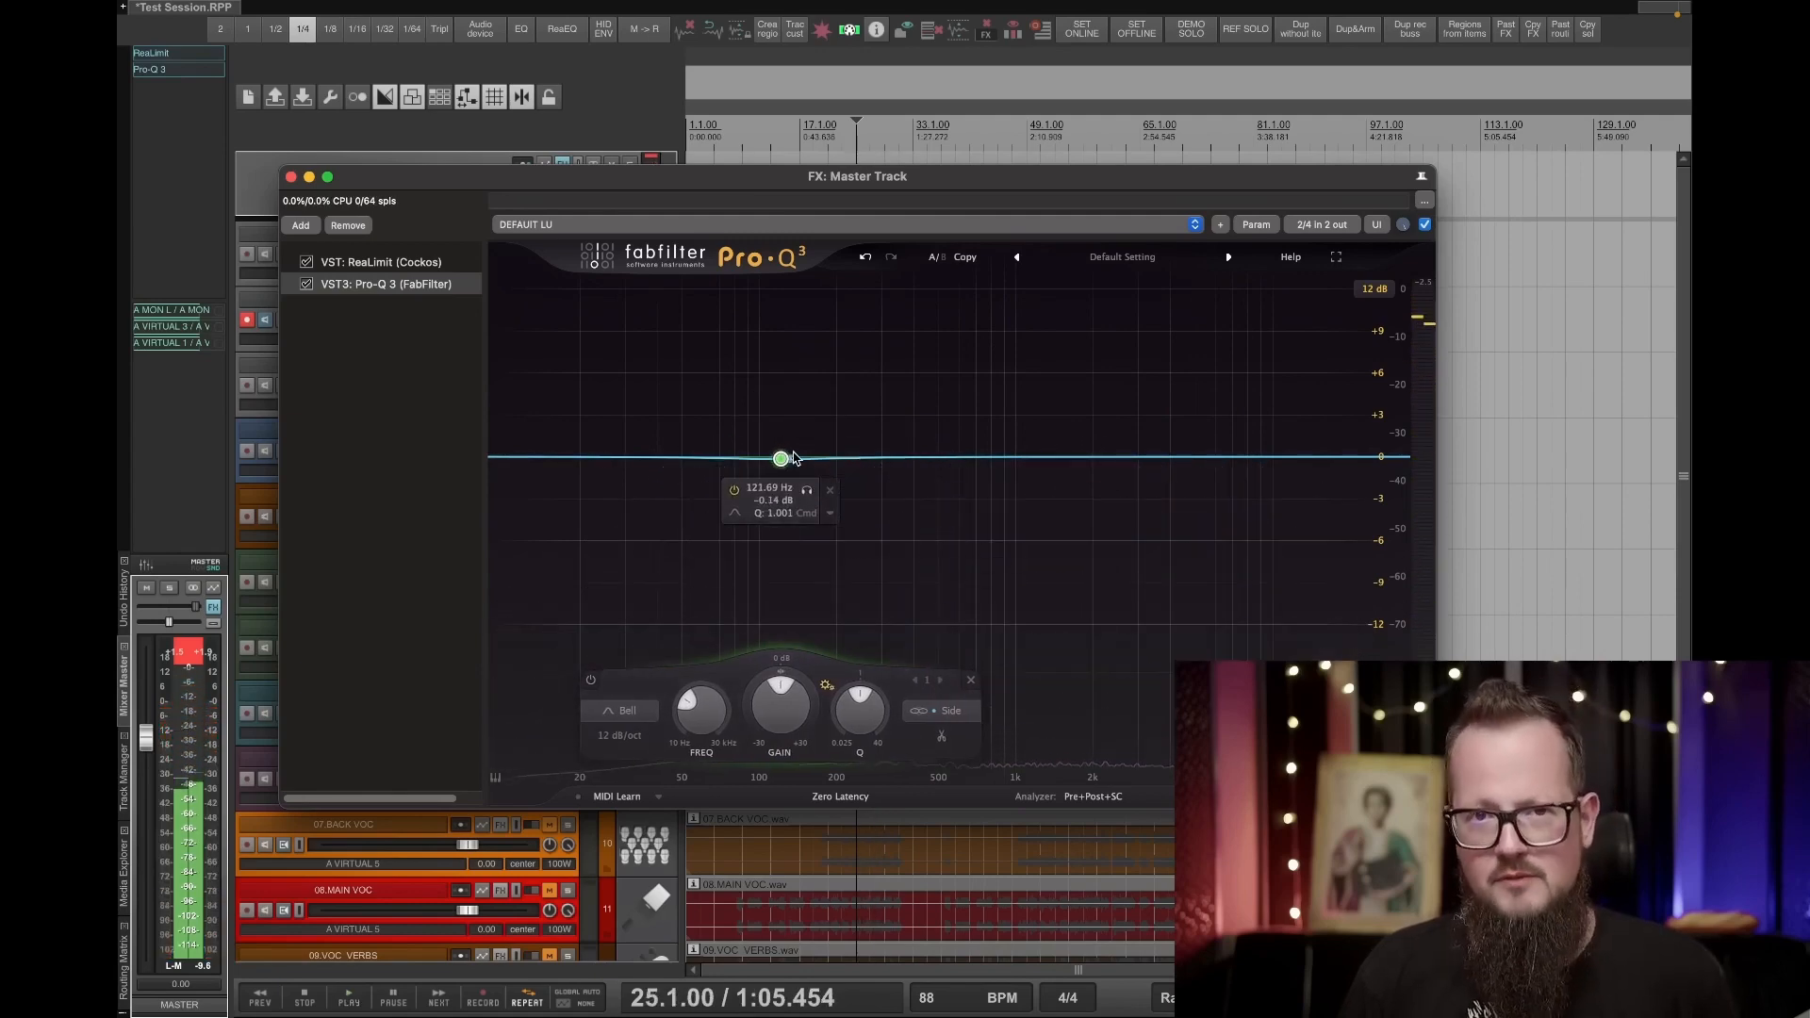
Raise the Side band to about +5 dB and add a Mid-placed second band at about 185 Hz near 0 dB.
{"action": "left_click_drag", "start_coordinate": [781, 469], "coordinate": [828, 391]}
{"action": "left_click", "coordinate": [1087, 457]}
{"action": "right_click", "coordinate": [1088, 457]}
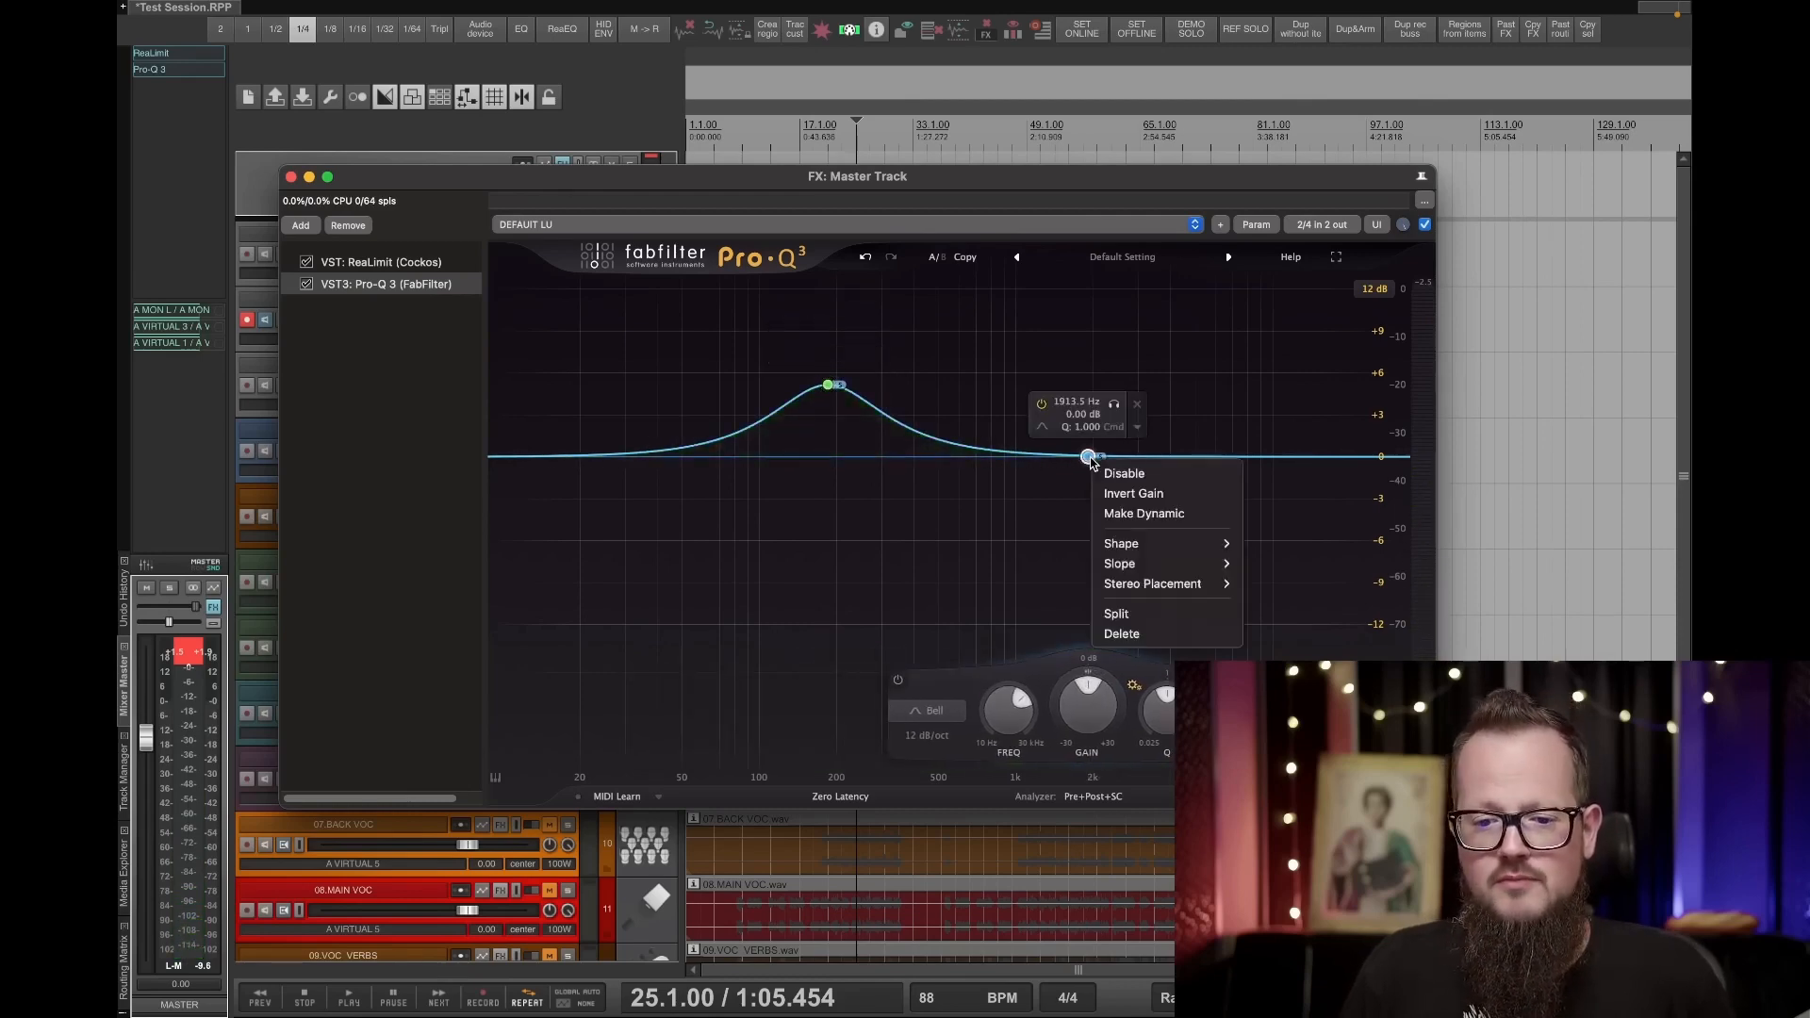
{"action": "mouse_move", "coordinate": [1197, 584]}
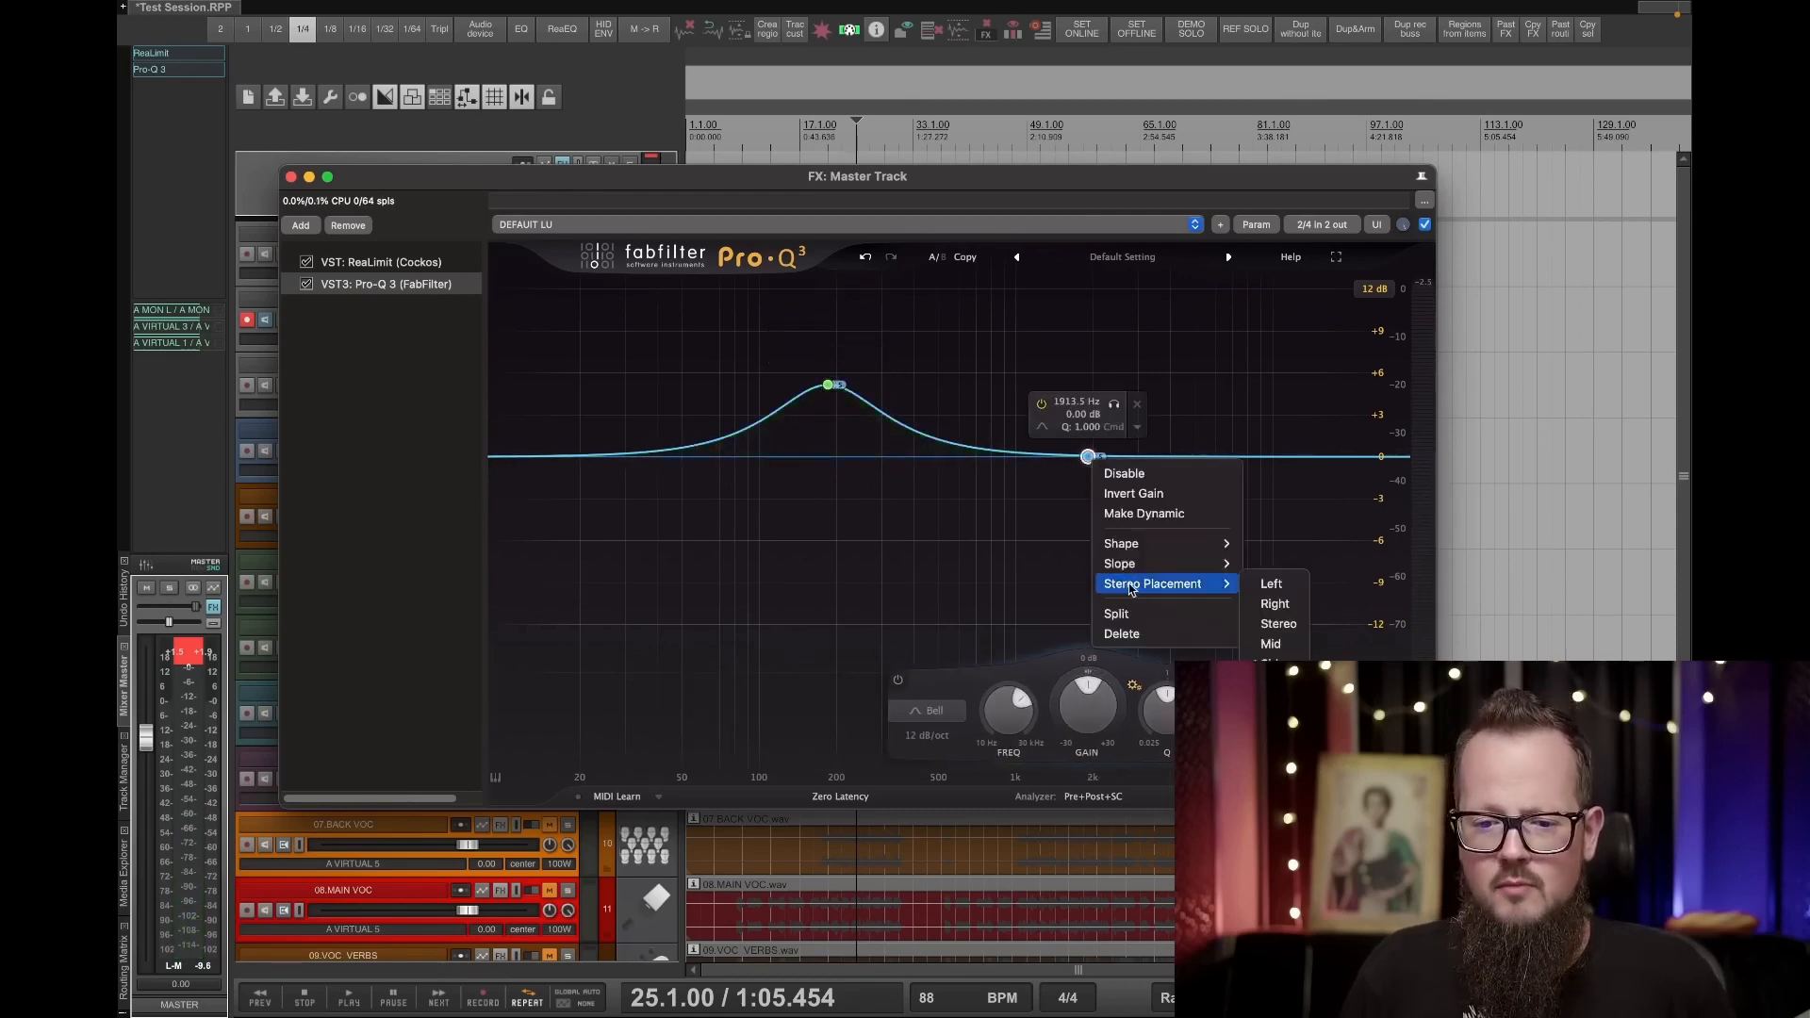
{"action": "left_click", "coordinate": [1277, 644]}
{"action": "left_click_drag", "start_coordinate": [1081, 462], "coordinate": [827, 455]}
Set the Side band to about +2.9 dB at 350 Hz and move the extra band down to about 19 Hz.
{"action": "mouse_move", "coordinate": [828, 384]}
{"action": "left_mouse_down"}
{"action": "mouse_move", "coordinate": [828, 463]}
{"action": "mouse_move", "coordinate": [831, 418]}
{"action": "left_mouse_up"}
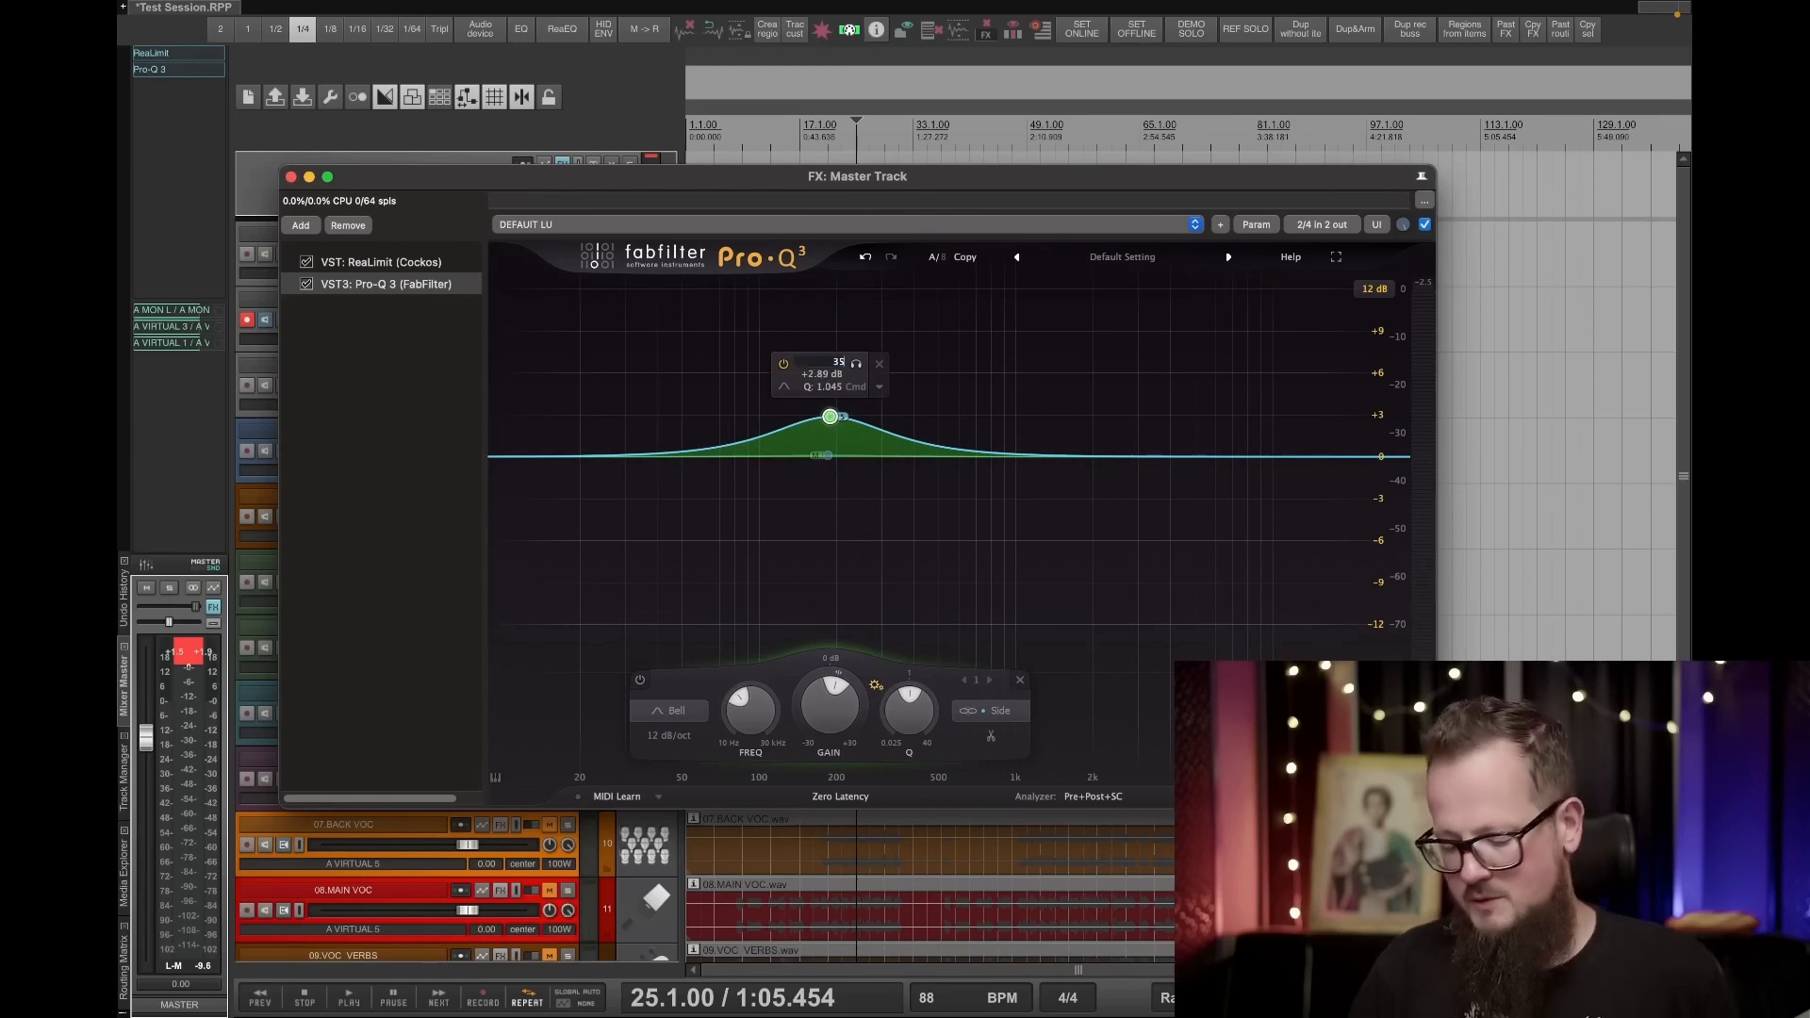
{"action": "key", "text": "Return"}
{"action": "double_click", "coordinate": [828, 381]}
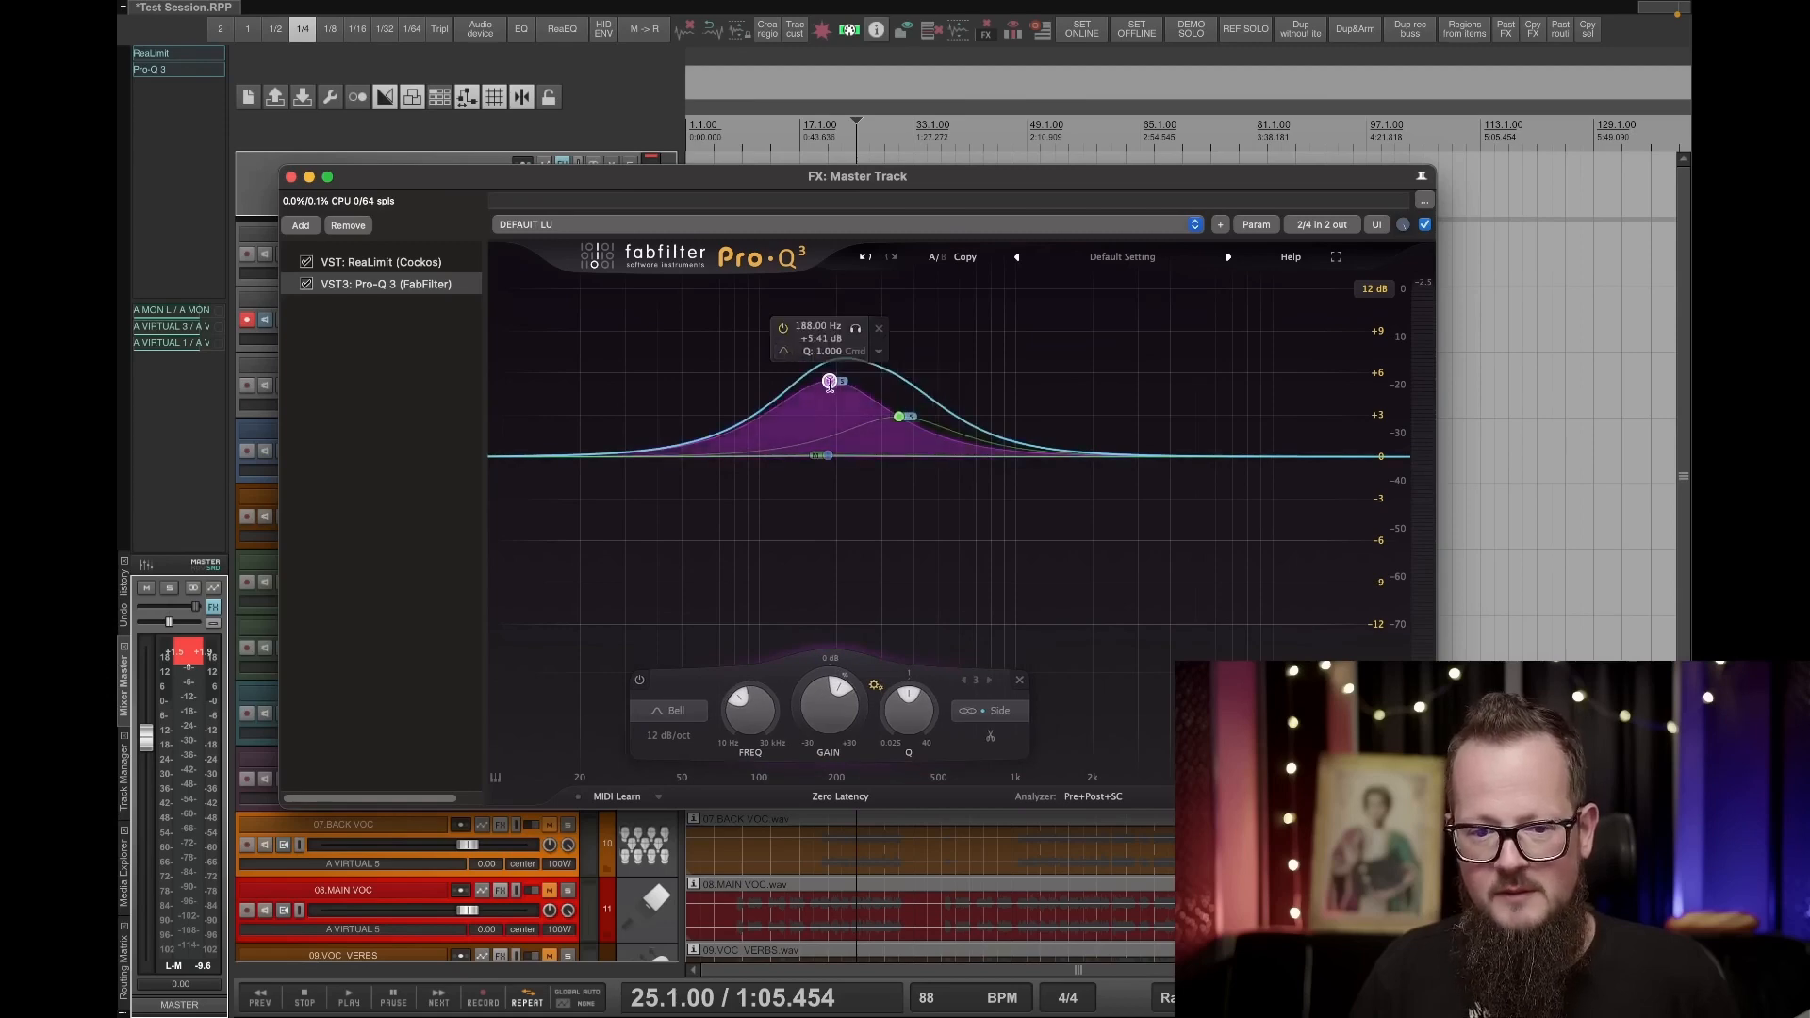
{"action": "left_click_drag", "start_coordinate": [828, 381], "coordinate": [570, 438]}
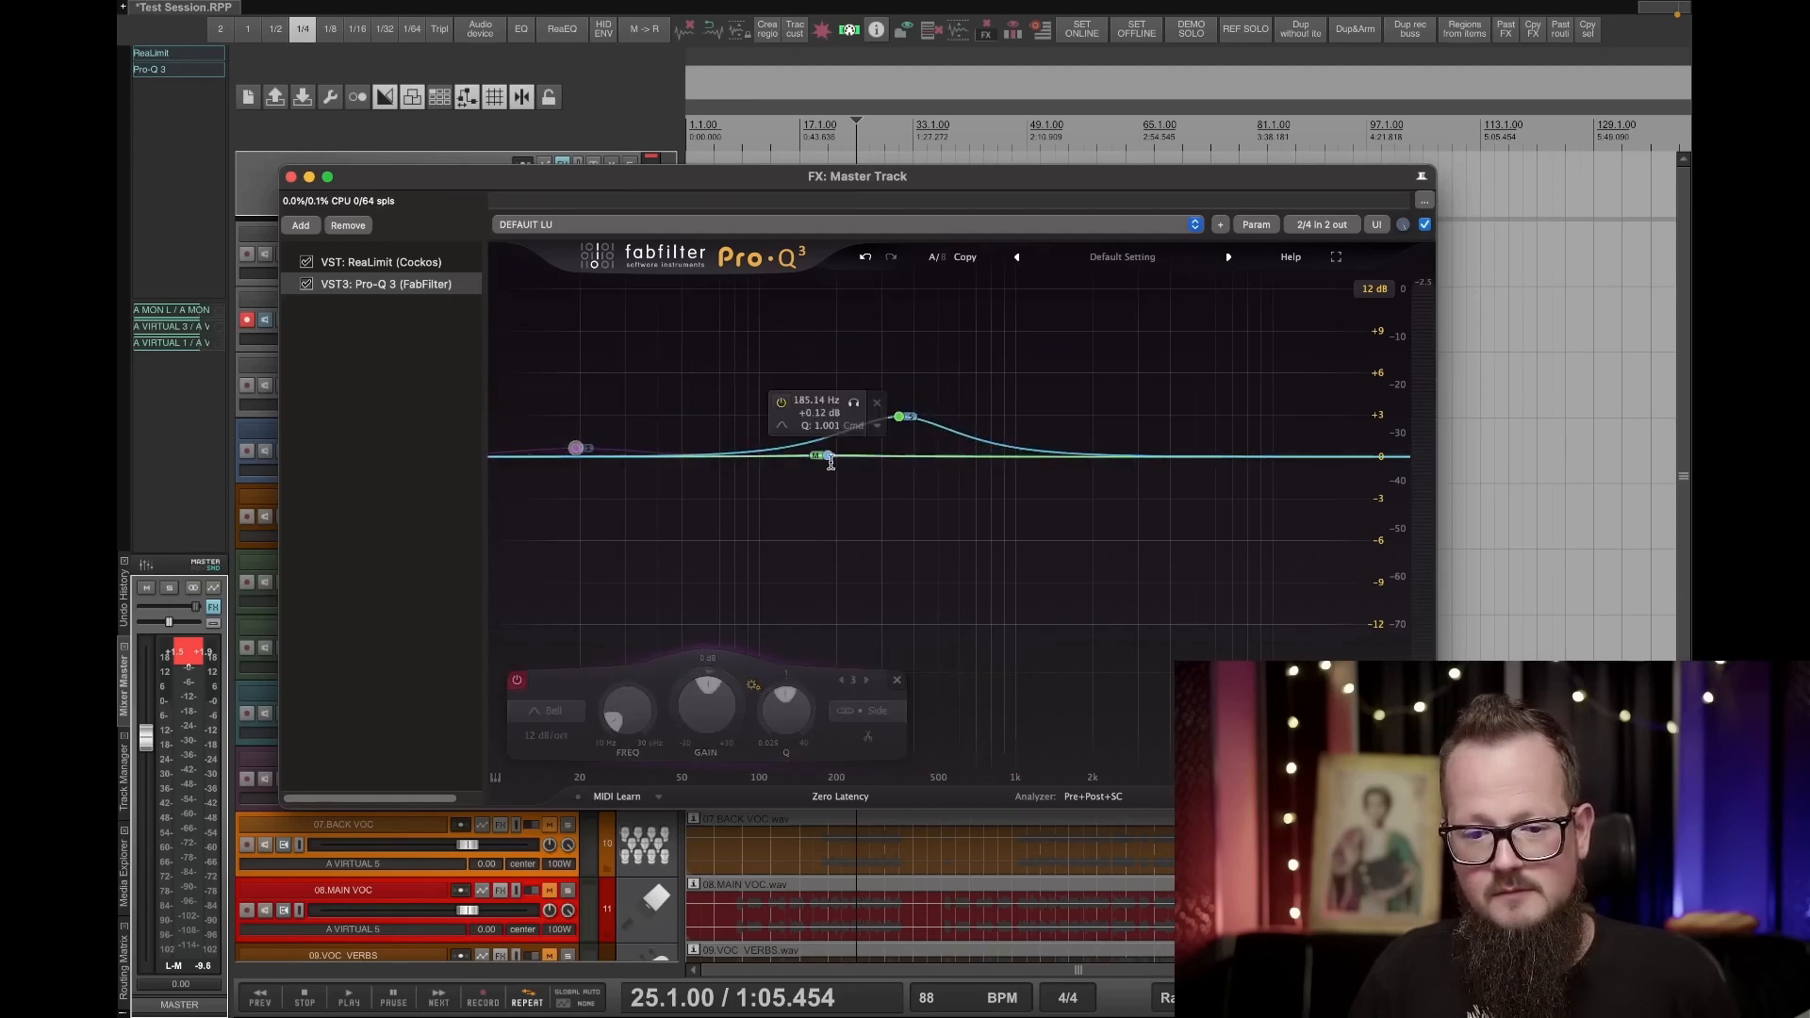
Move the Mid band to about 353 Hz at -2.2 dB and set the Side band's gain to +6 dB.
{"action": "left_click_drag", "start_coordinate": [825, 455], "coordinate": [899, 464]}
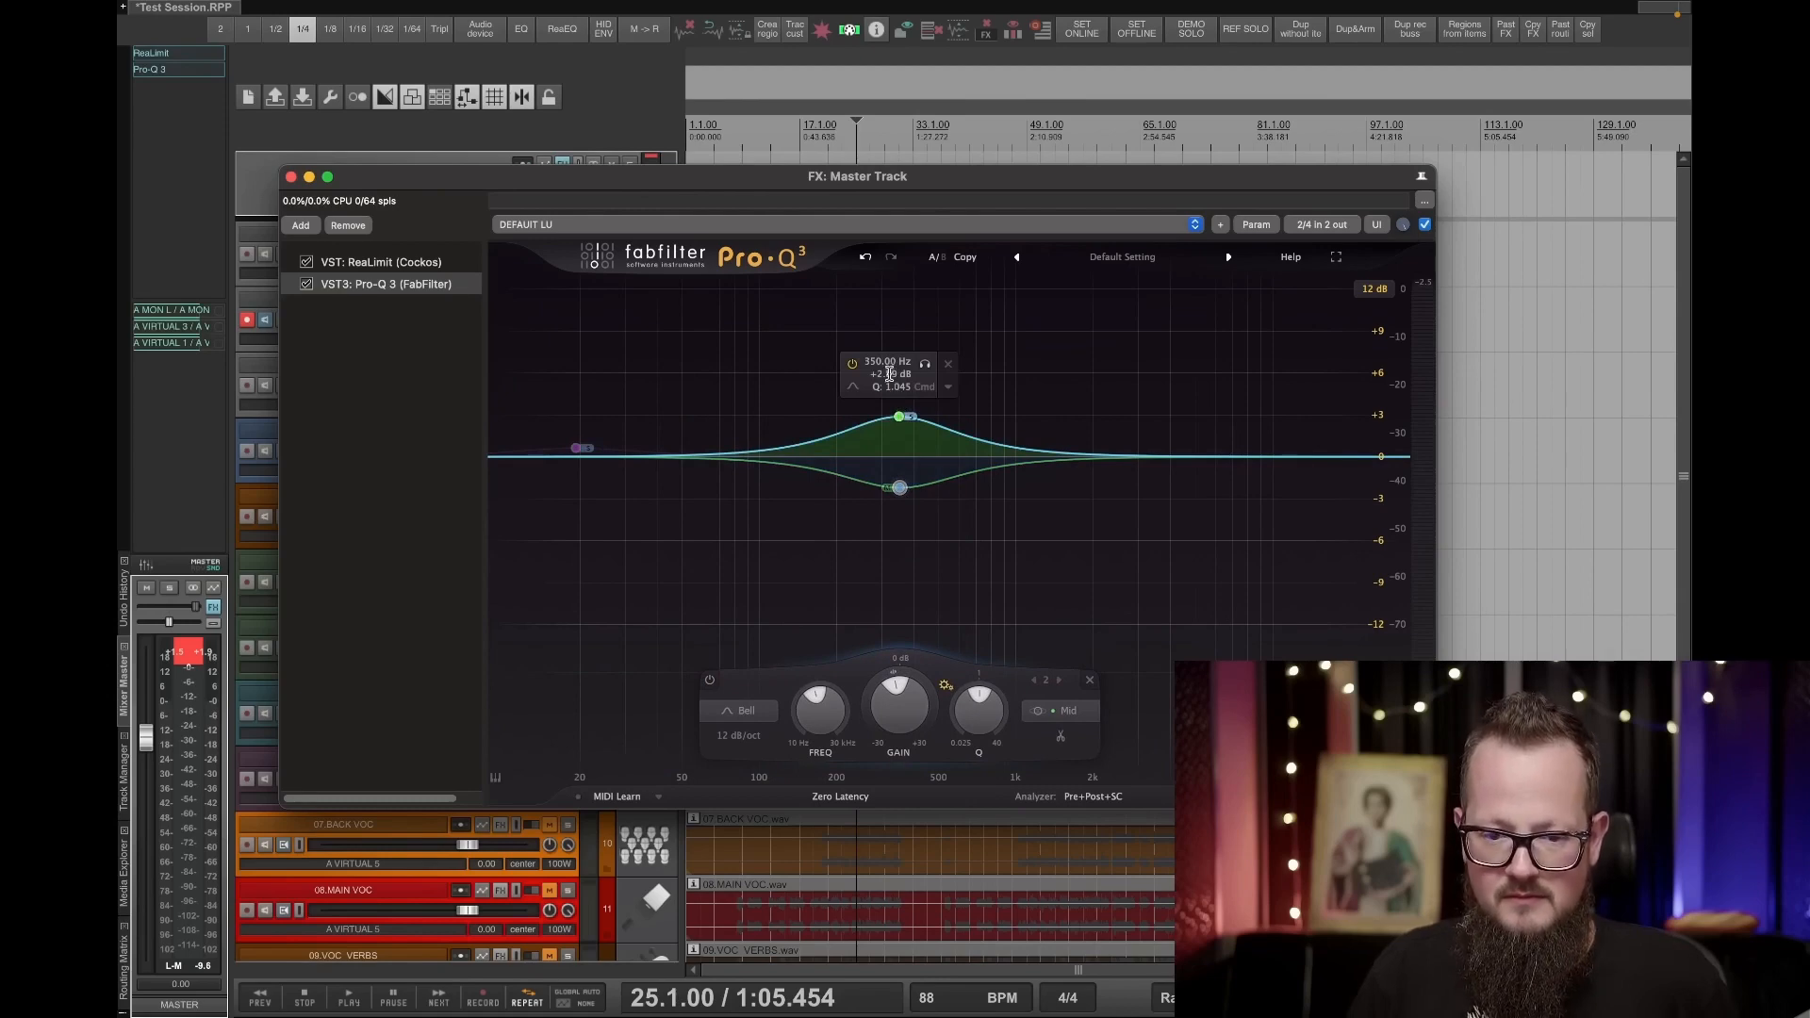
{"action": "double_click", "coordinate": [890, 373]}
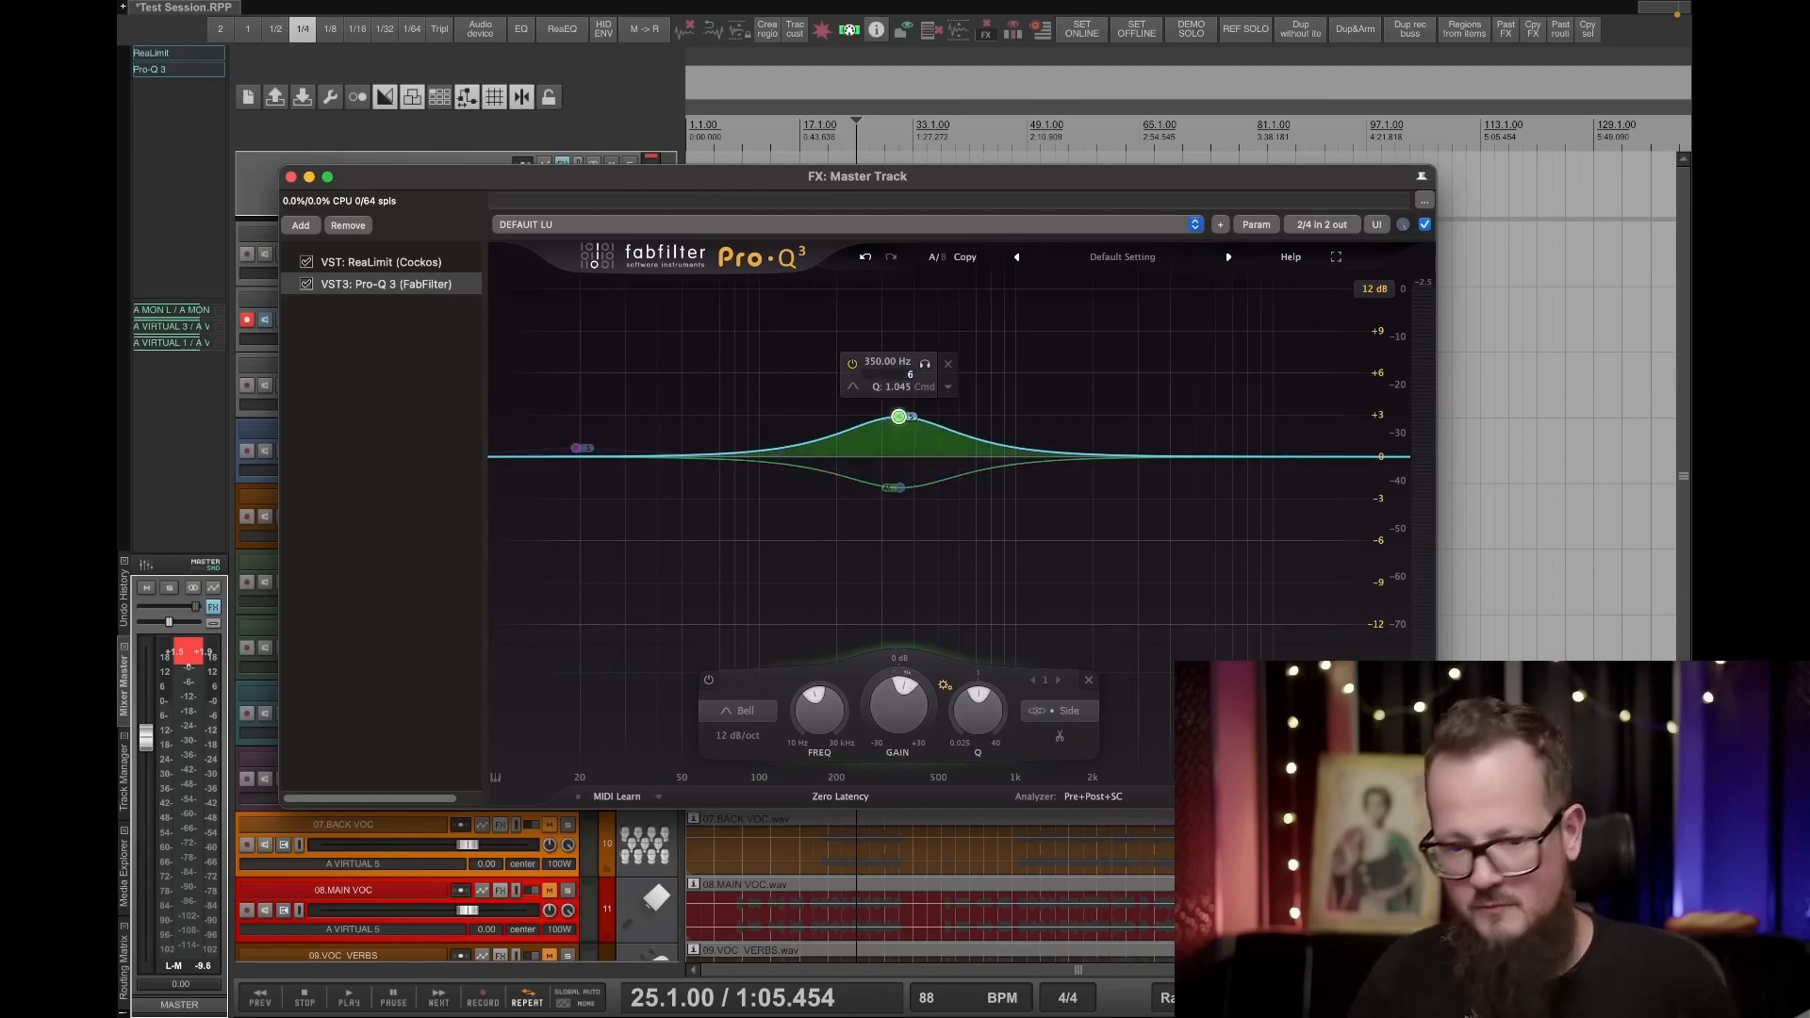
{"action": "key", "text": "Return"}
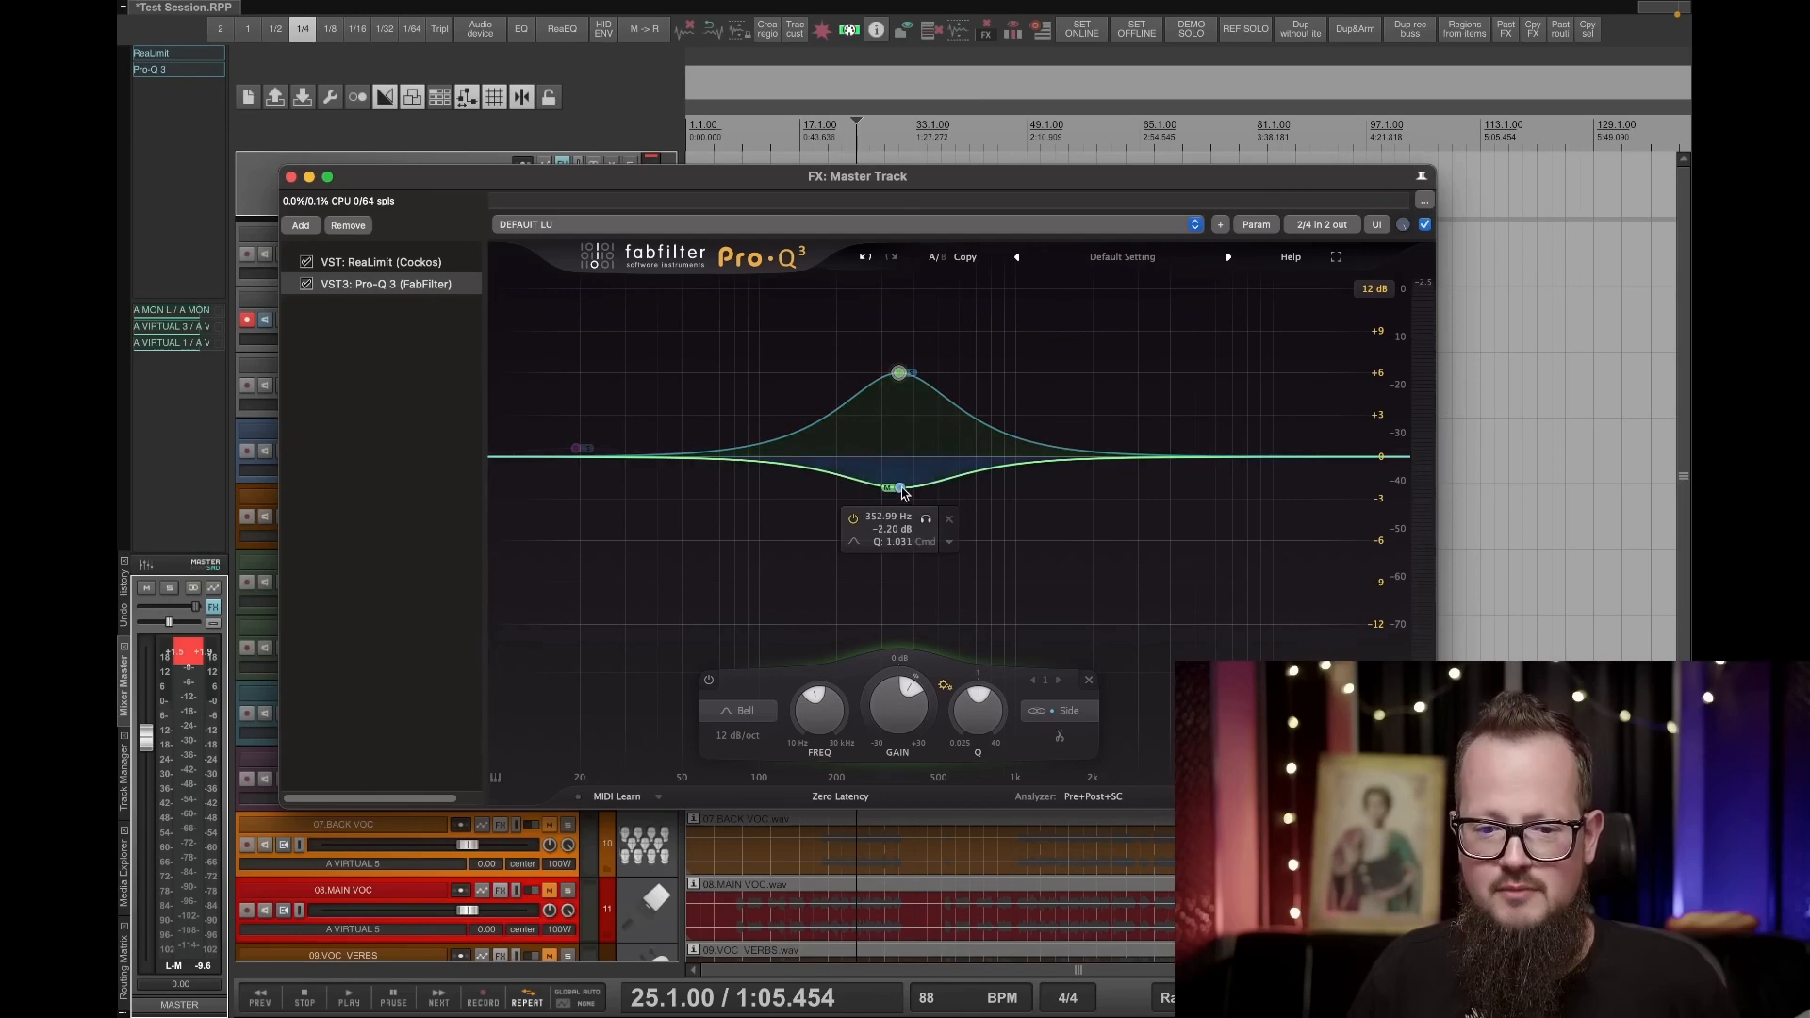
Set the Mid band to 350 Hz and -6 dB, and the Side band's Q to 1.
{"action": "double_click", "coordinate": [889, 517]}
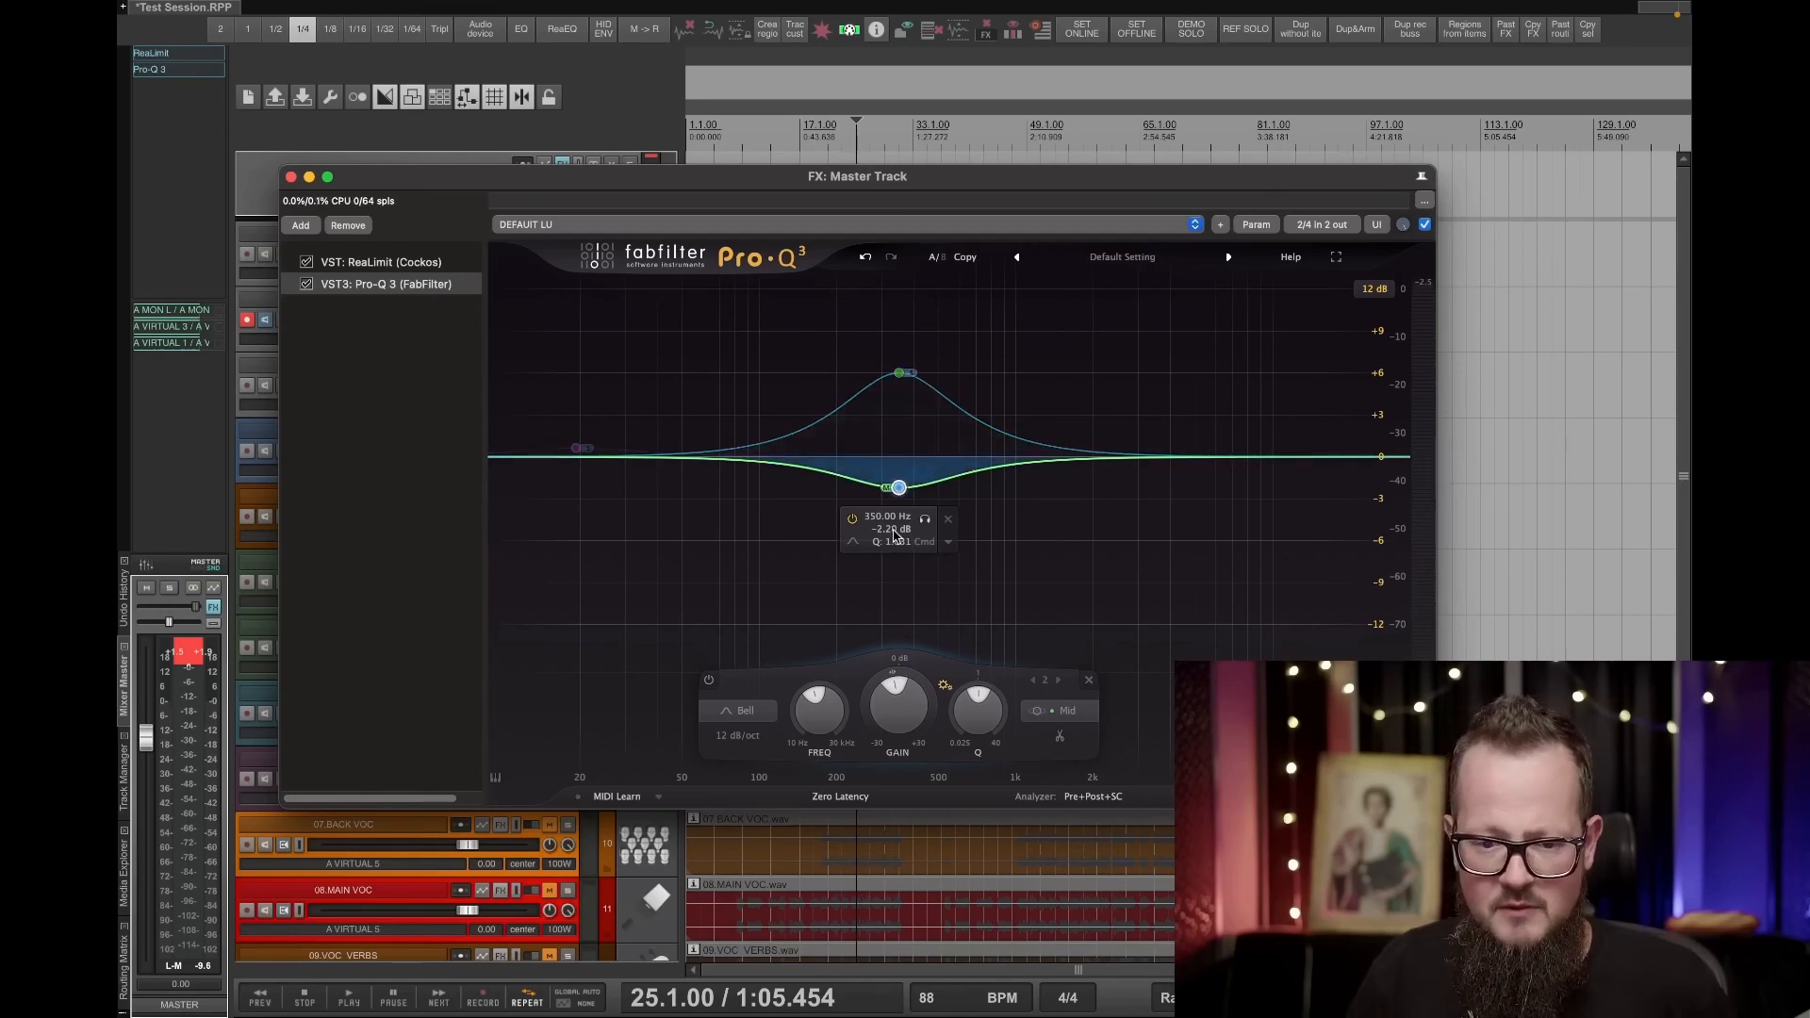
{"action": "type", "text": "-6"}
{"action": "key", "text": "Return"}
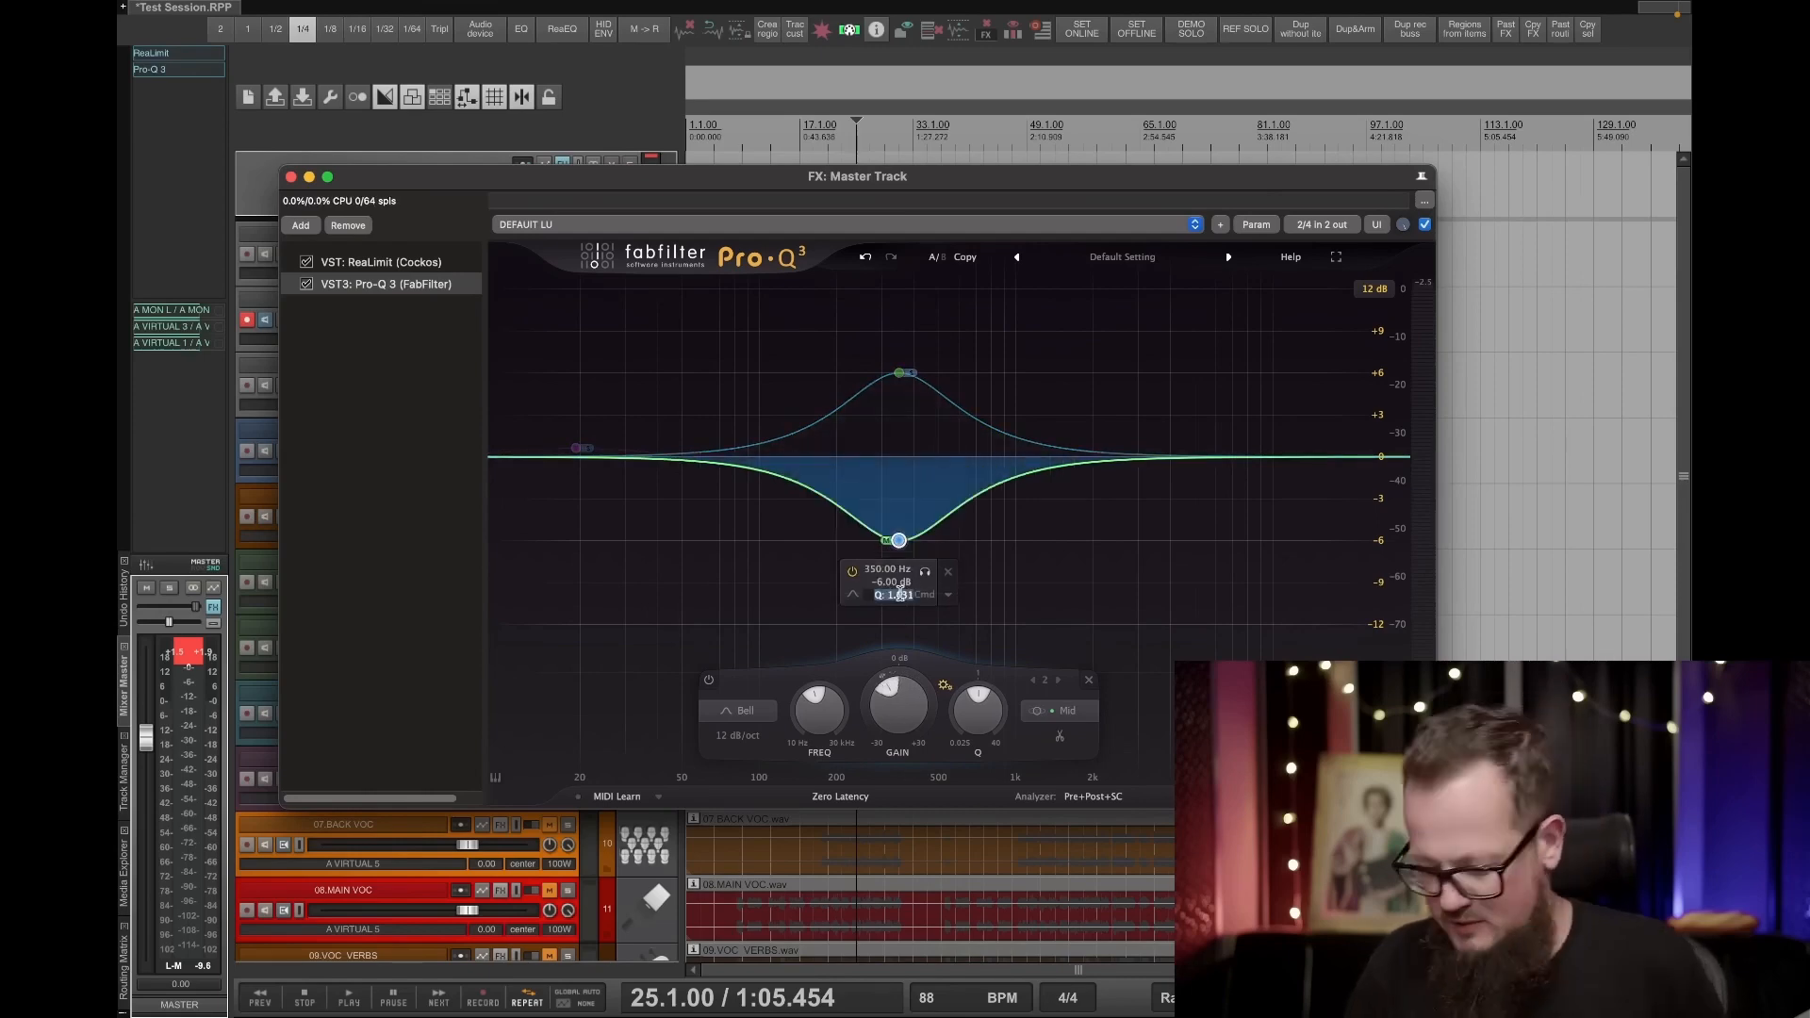
{"action": "left_click", "coordinate": [900, 374]}
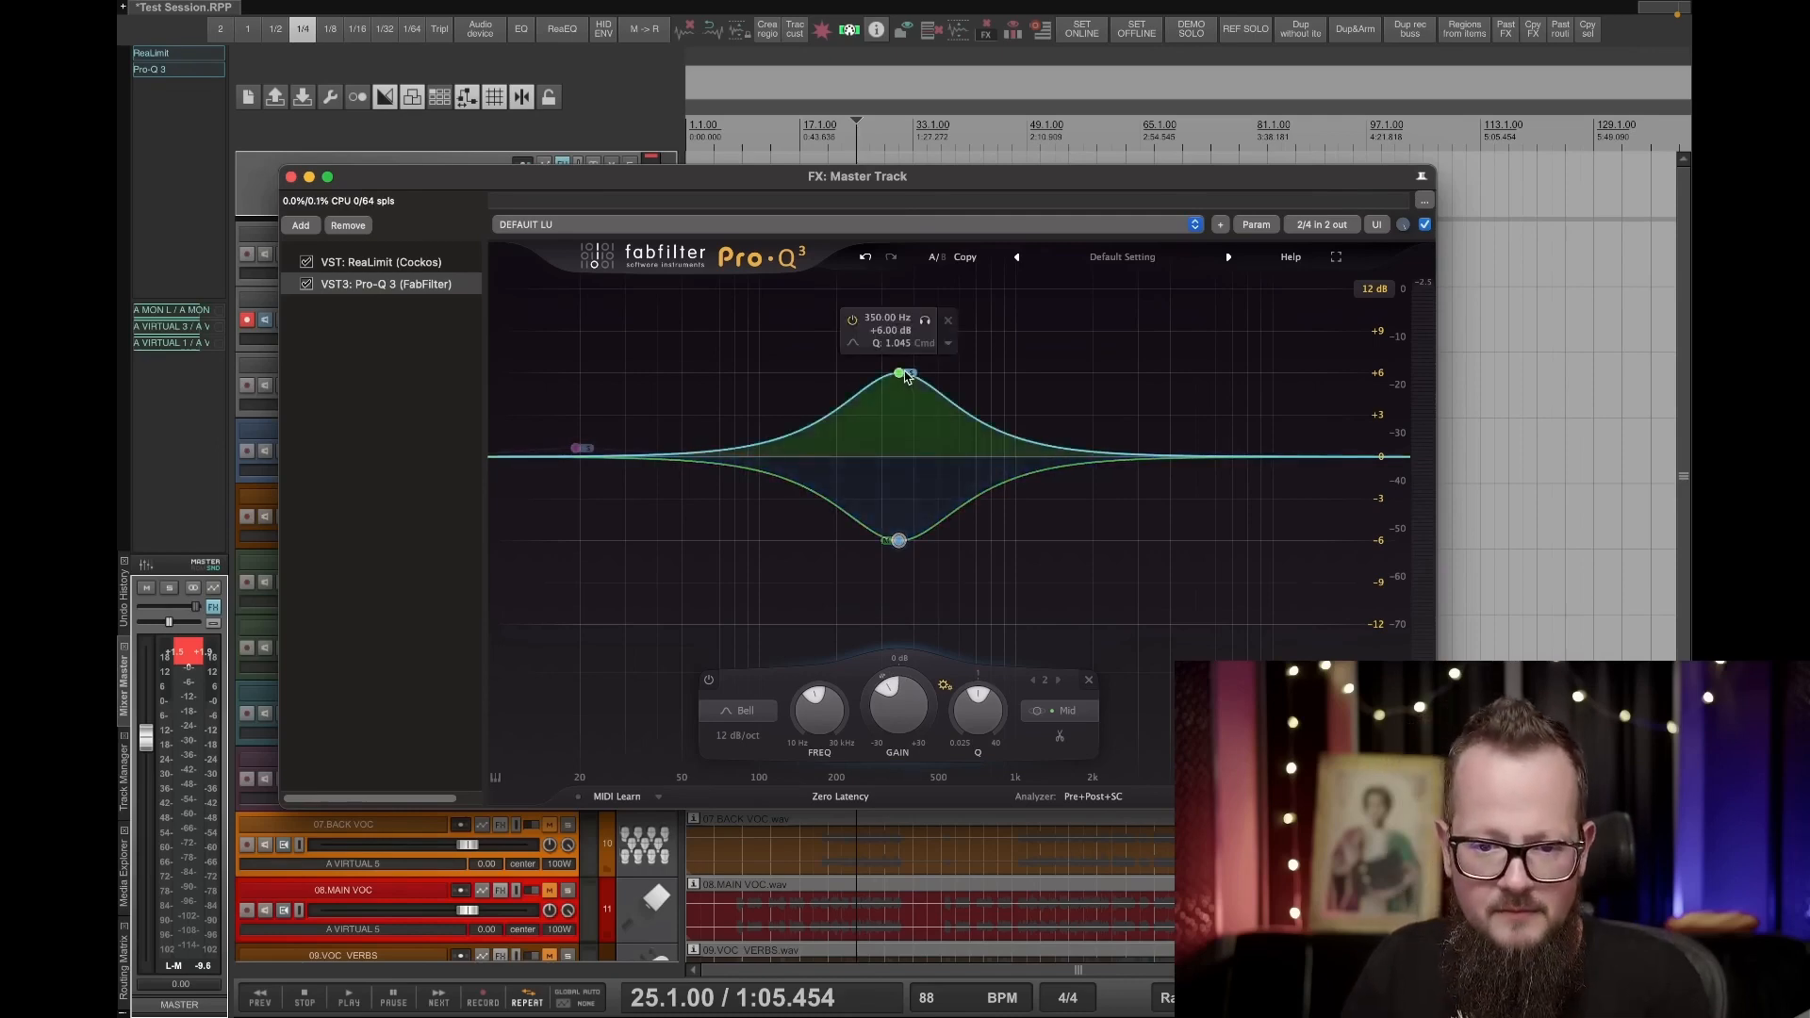
{"action": "left_click", "coordinate": [902, 344]}
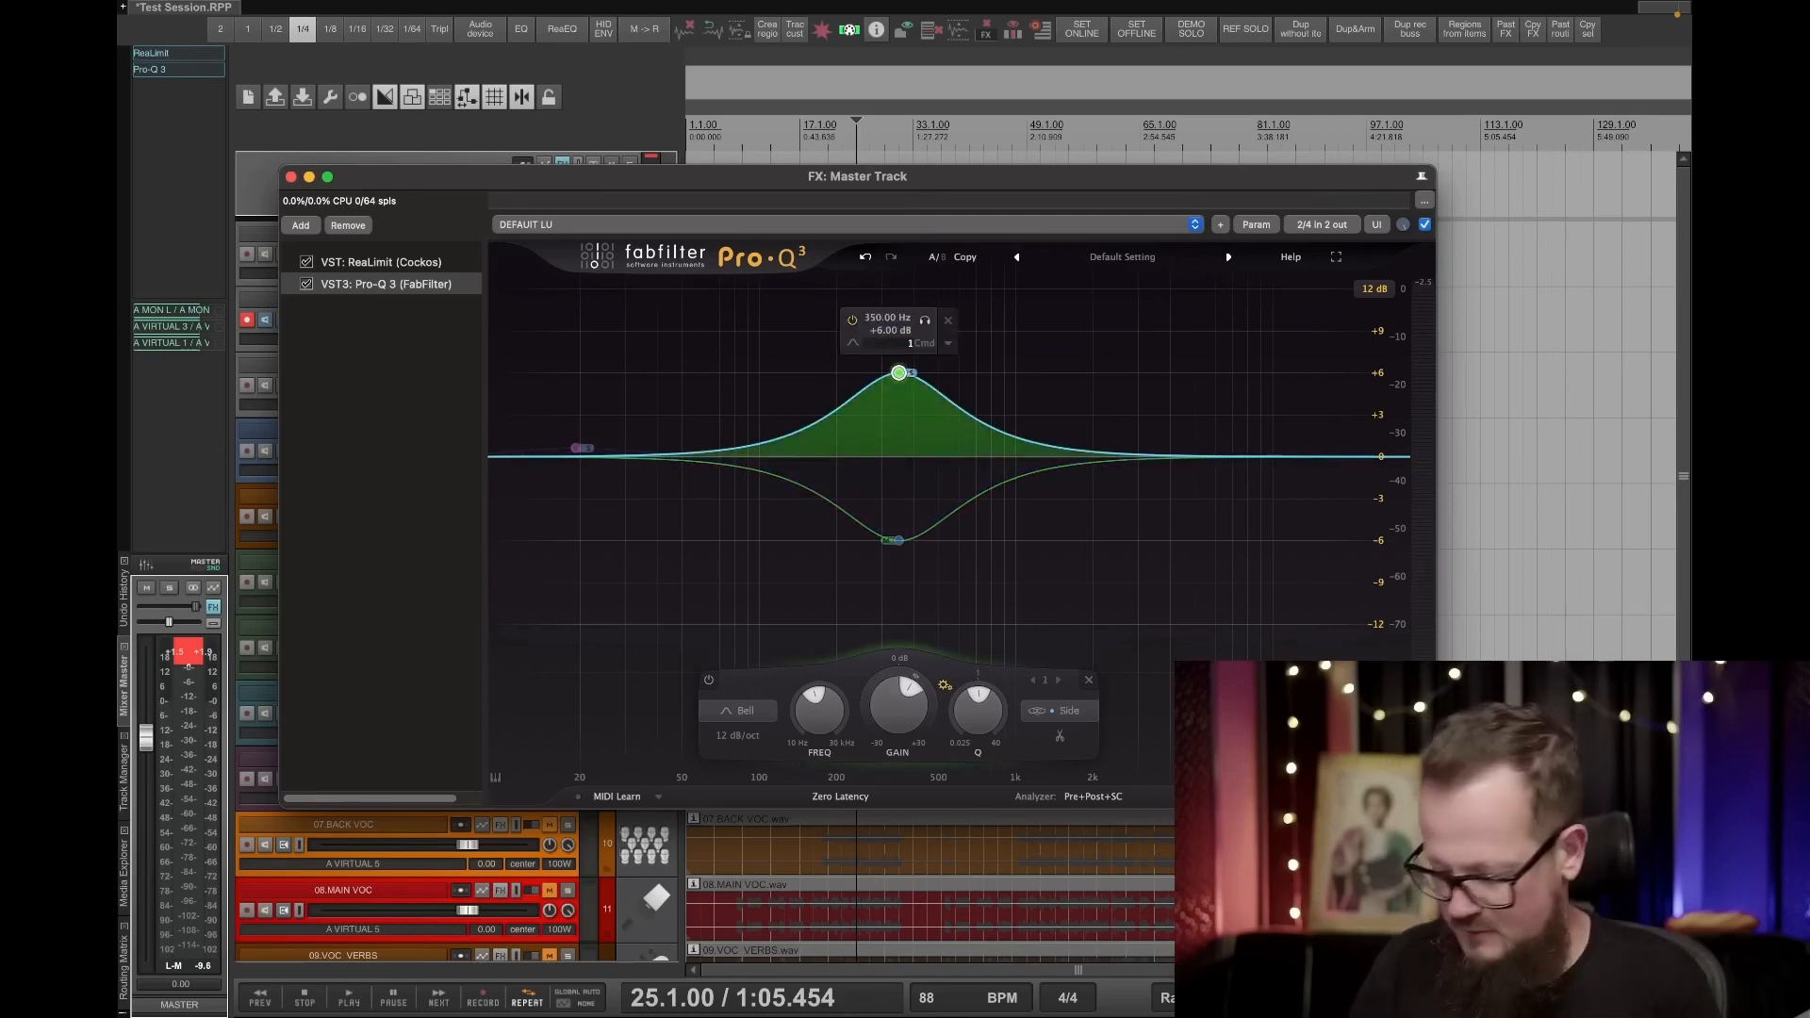
{"action": "type", "text": "1"}
{"action": "key", "text": "Return"}
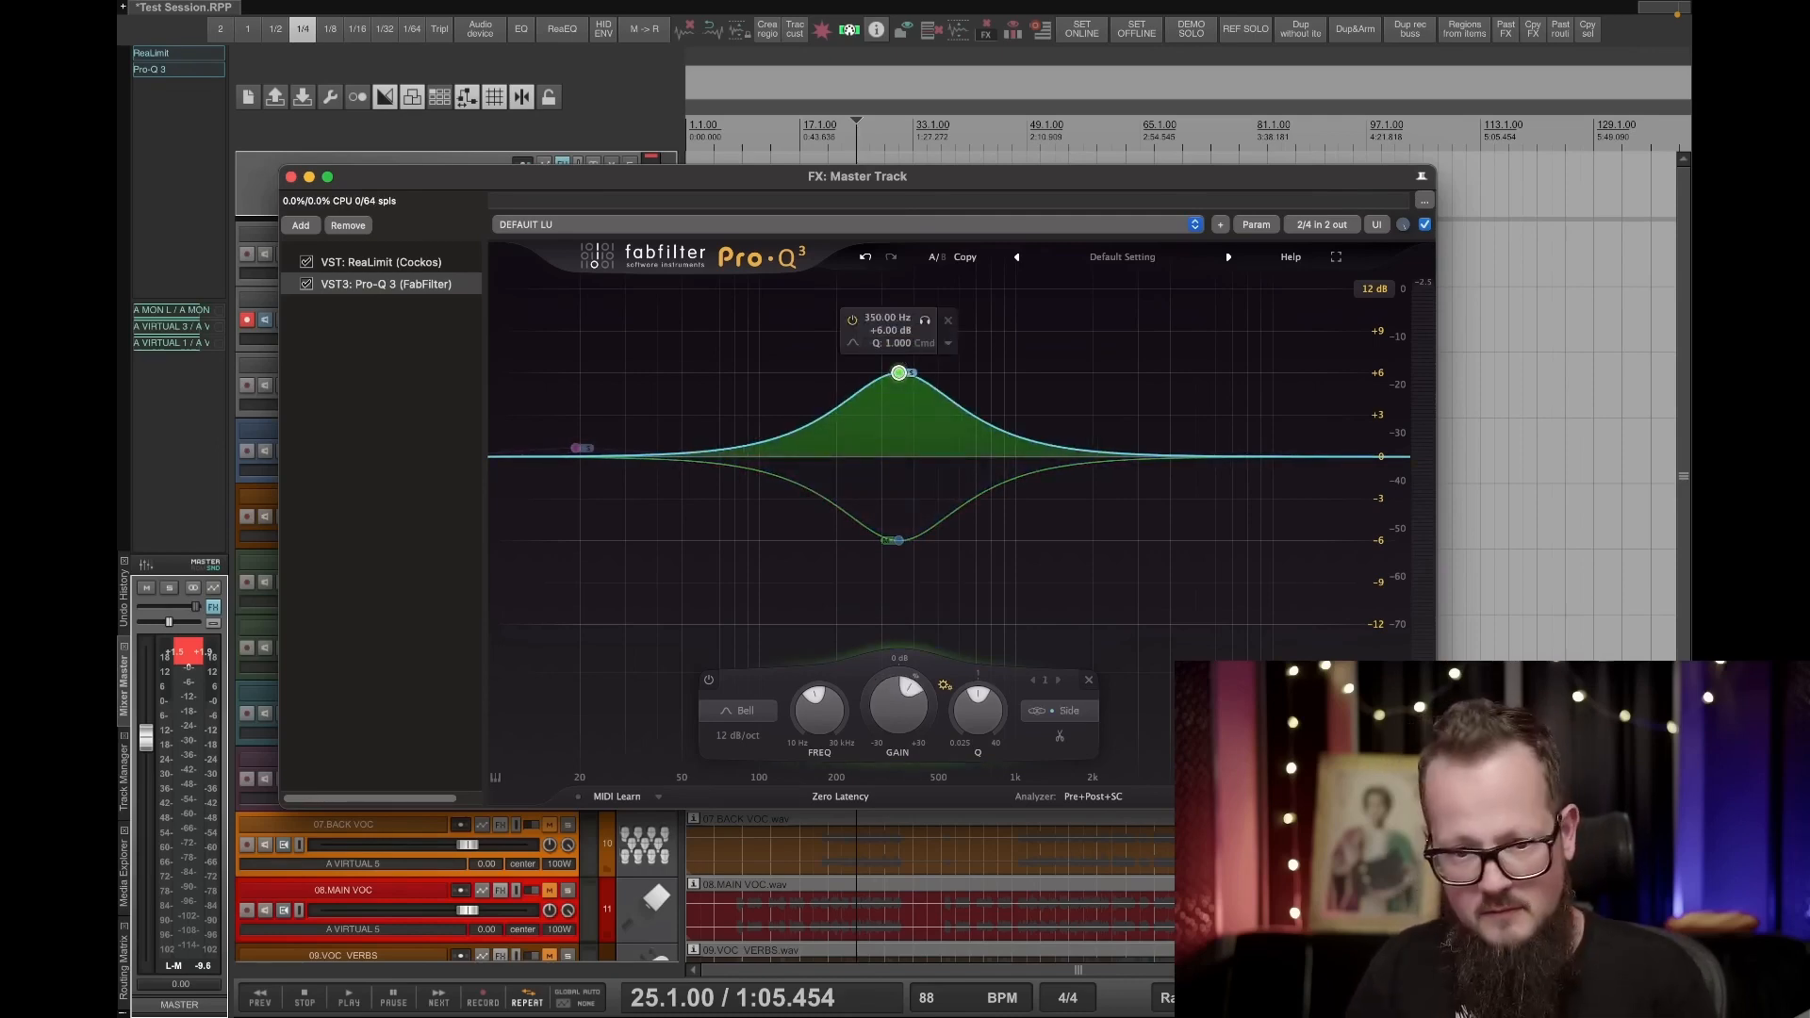
Select the Side and Mid bands together, increase their opposing gains to about ±10.5 dB and move both to about 435 Hz during playback.
{"action": "left_click", "coordinate": [1171, 388]}
{"action": "left_click_drag", "start_coordinate": [752, 334], "coordinate": [1037, 612]}
{"action": "mouse_move", "coordinate": [894, 708]}
{"action": "left_mouse_down"}
{"action": "mouse_move", "coordinate": [894, 775]}
{"action": "mouse_move", "coordinate": [897, 702]}
{"action": "left_mouse_up"}
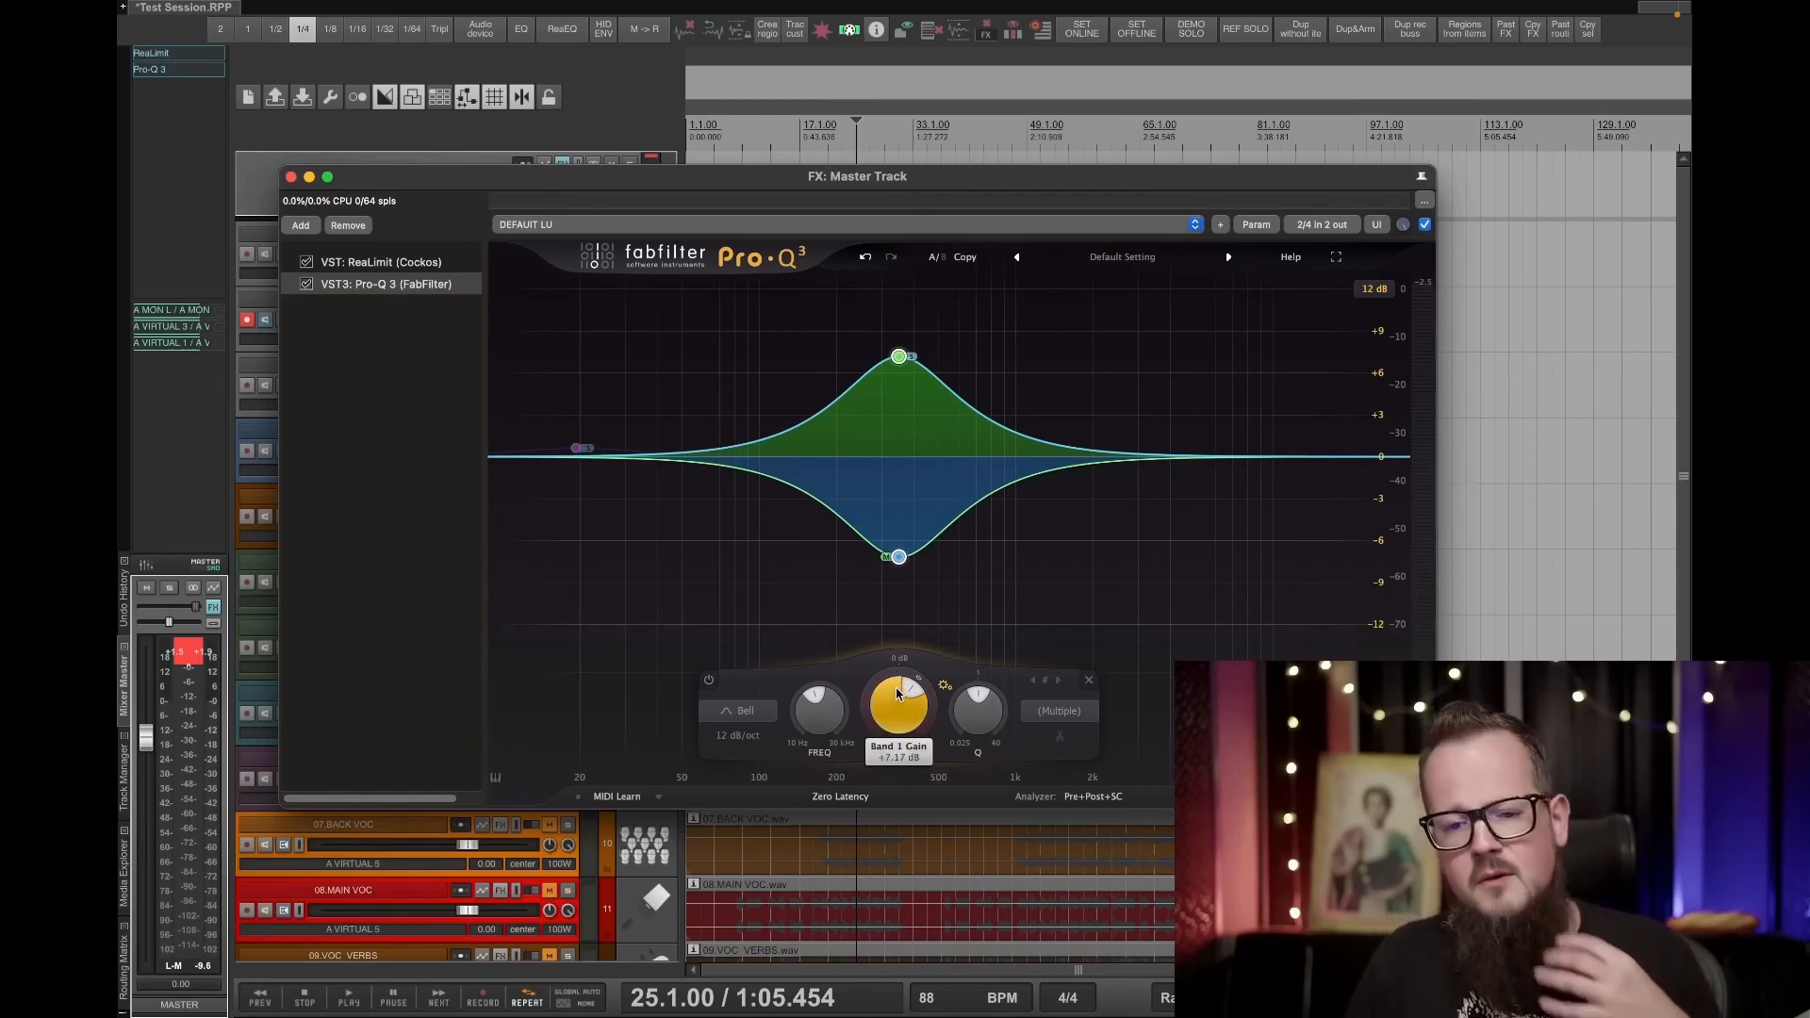
{"action": "mouse_move", "coordinate": [898, 695]}
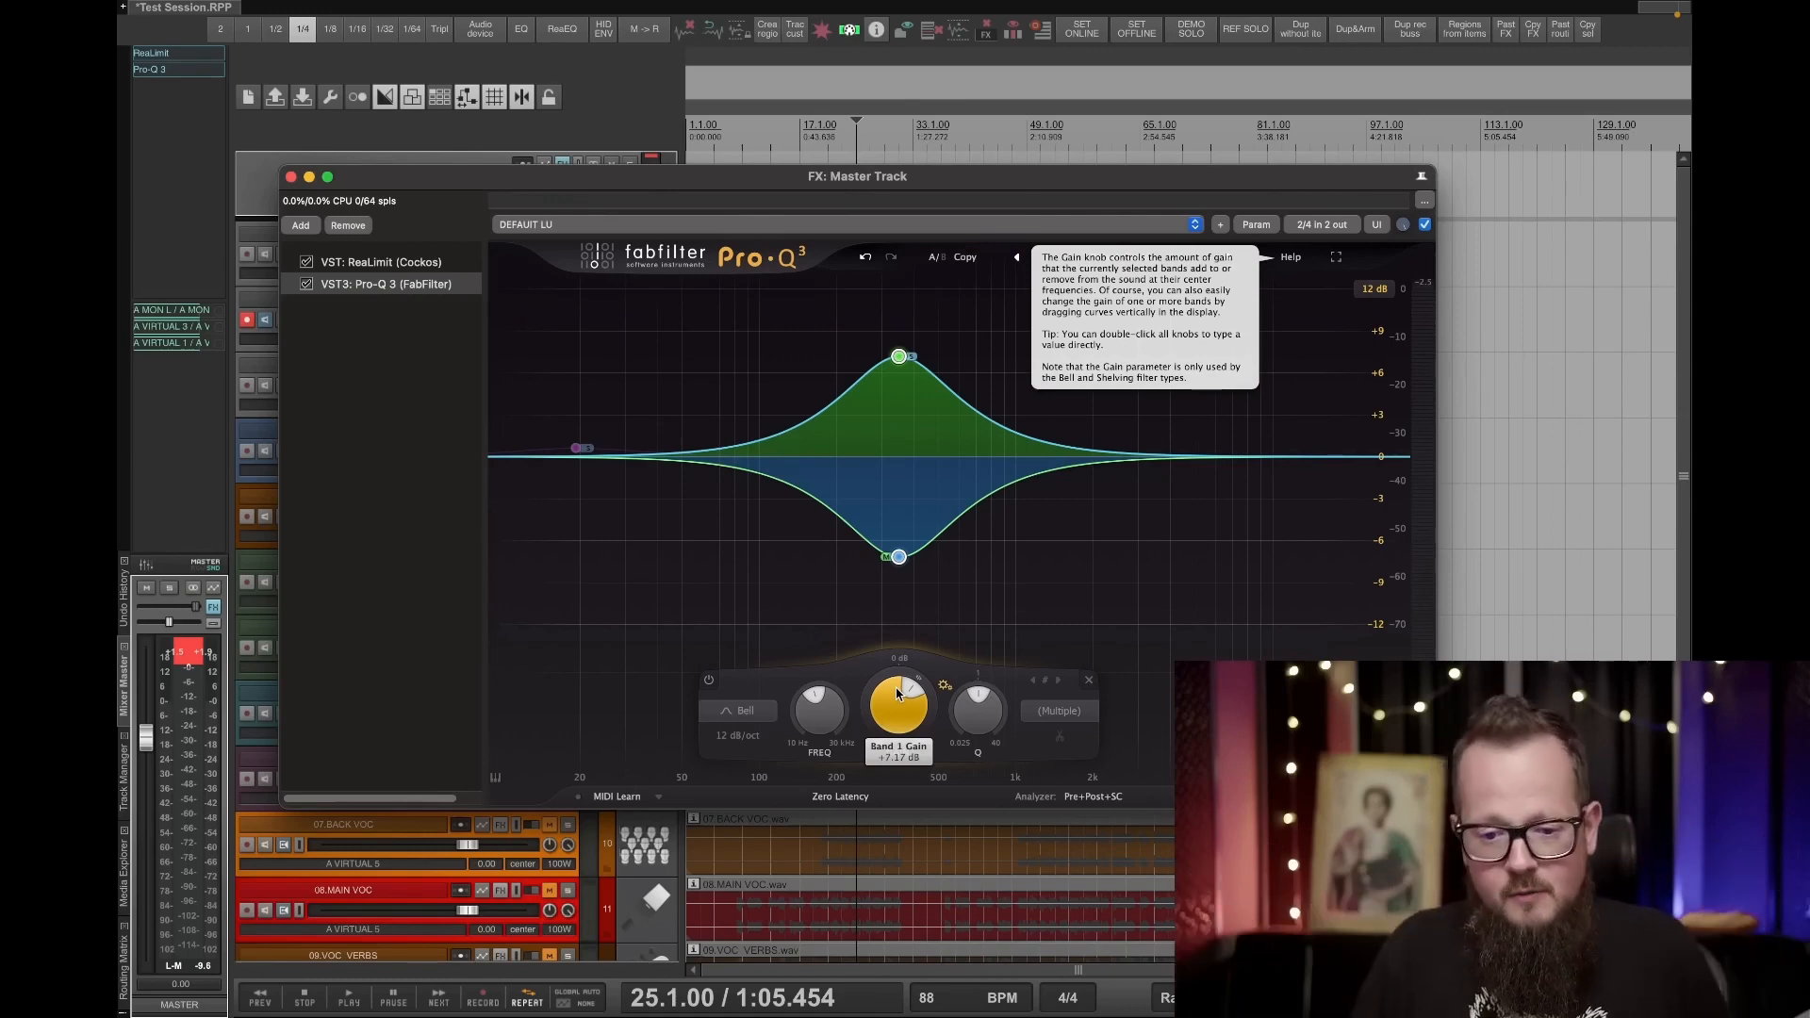
{"action": "left_click_drag", "start_coordinate": [890, 697], "coordinate": [896, 640]}
{"action": "key", "text": "space"}
{"action": "left_click_drag", "start_coordinate": [819, 717], "coordinate": [886, 686]}
Compare the song with both selected bands bypassed and enabled, and reduce their opposing gains to about ±3.3 dB.
{"action": "left_click", "coordinate": [709, 680]}
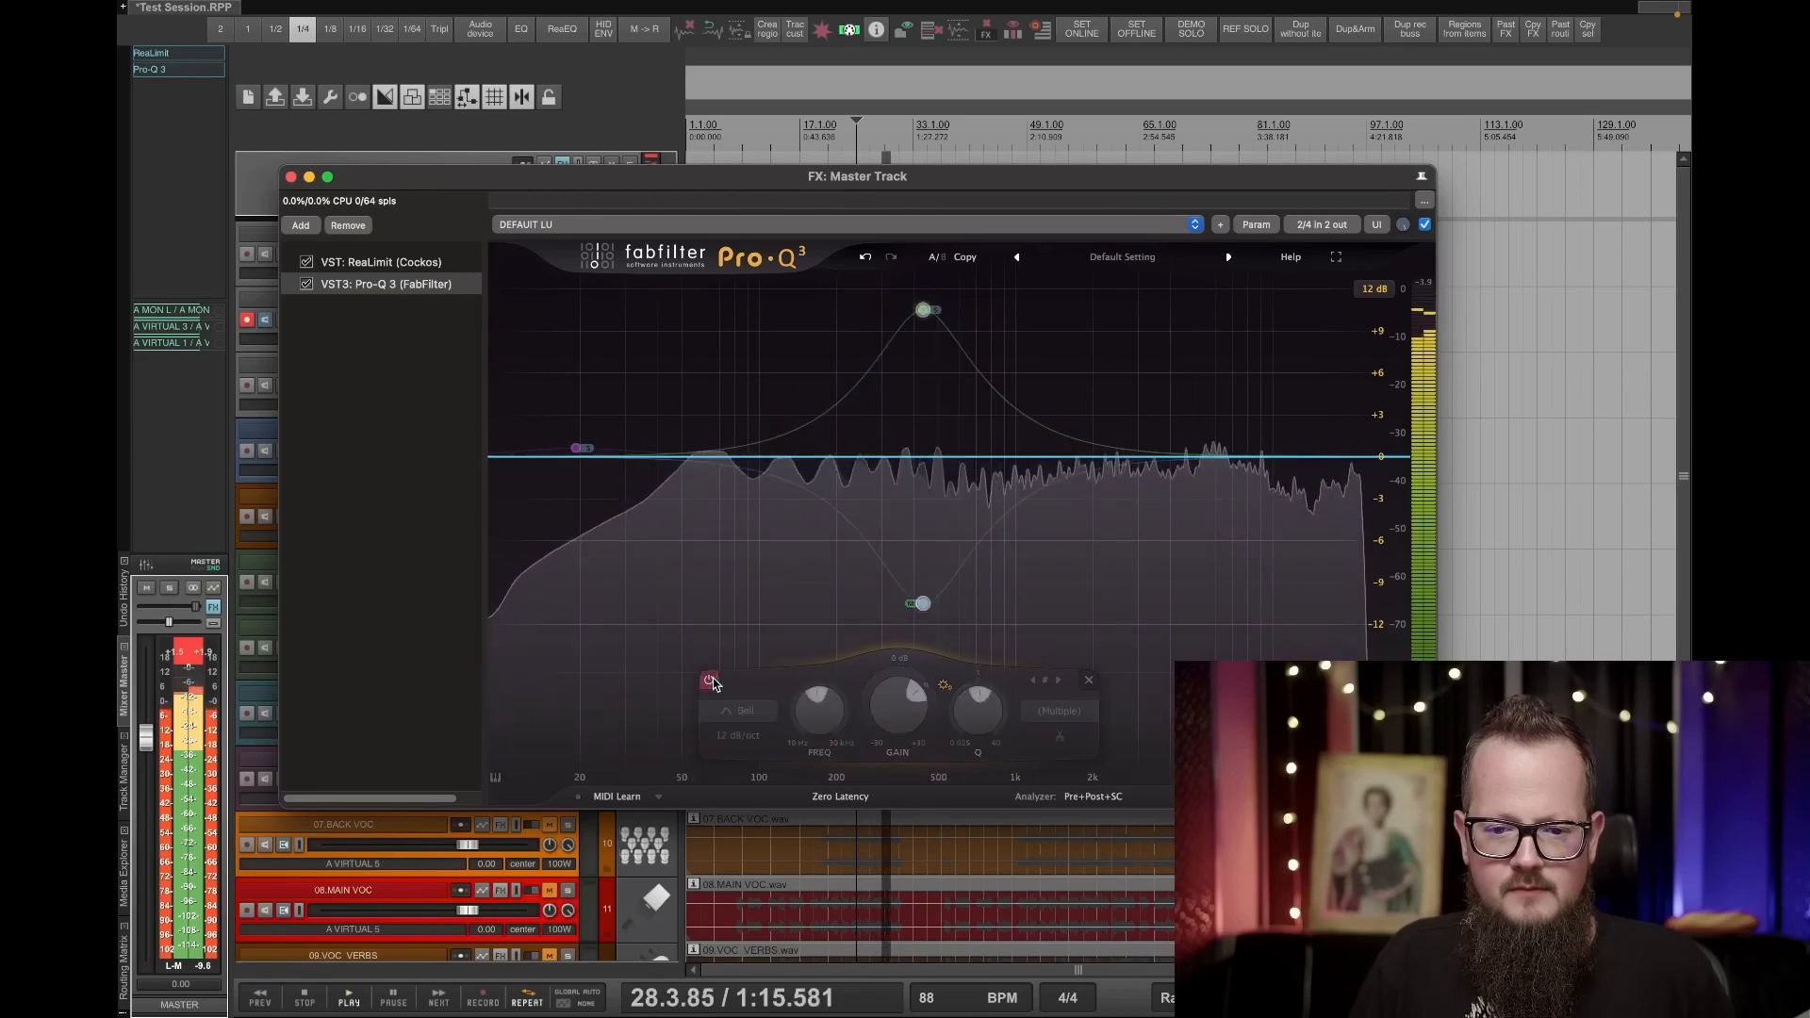
{"action": "left_click", "coordinate": [709, 679]}
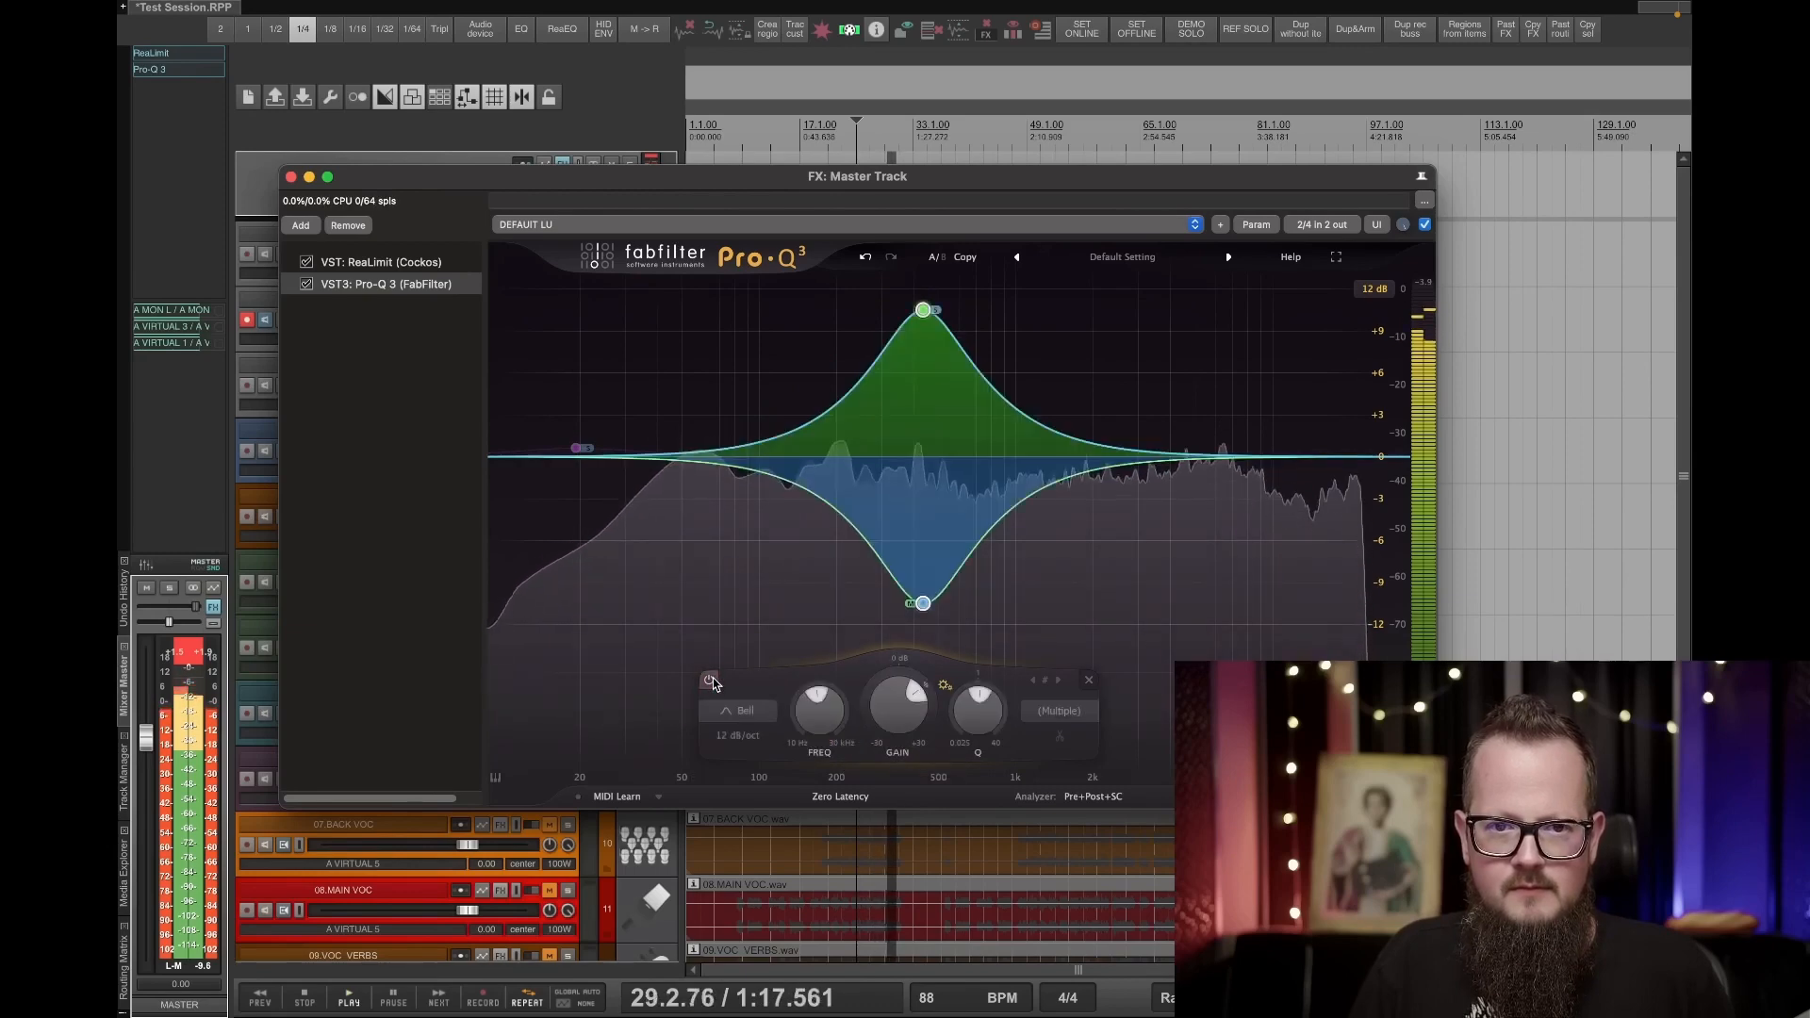
{"action": "left_click", "coordinate": [710, 680]}
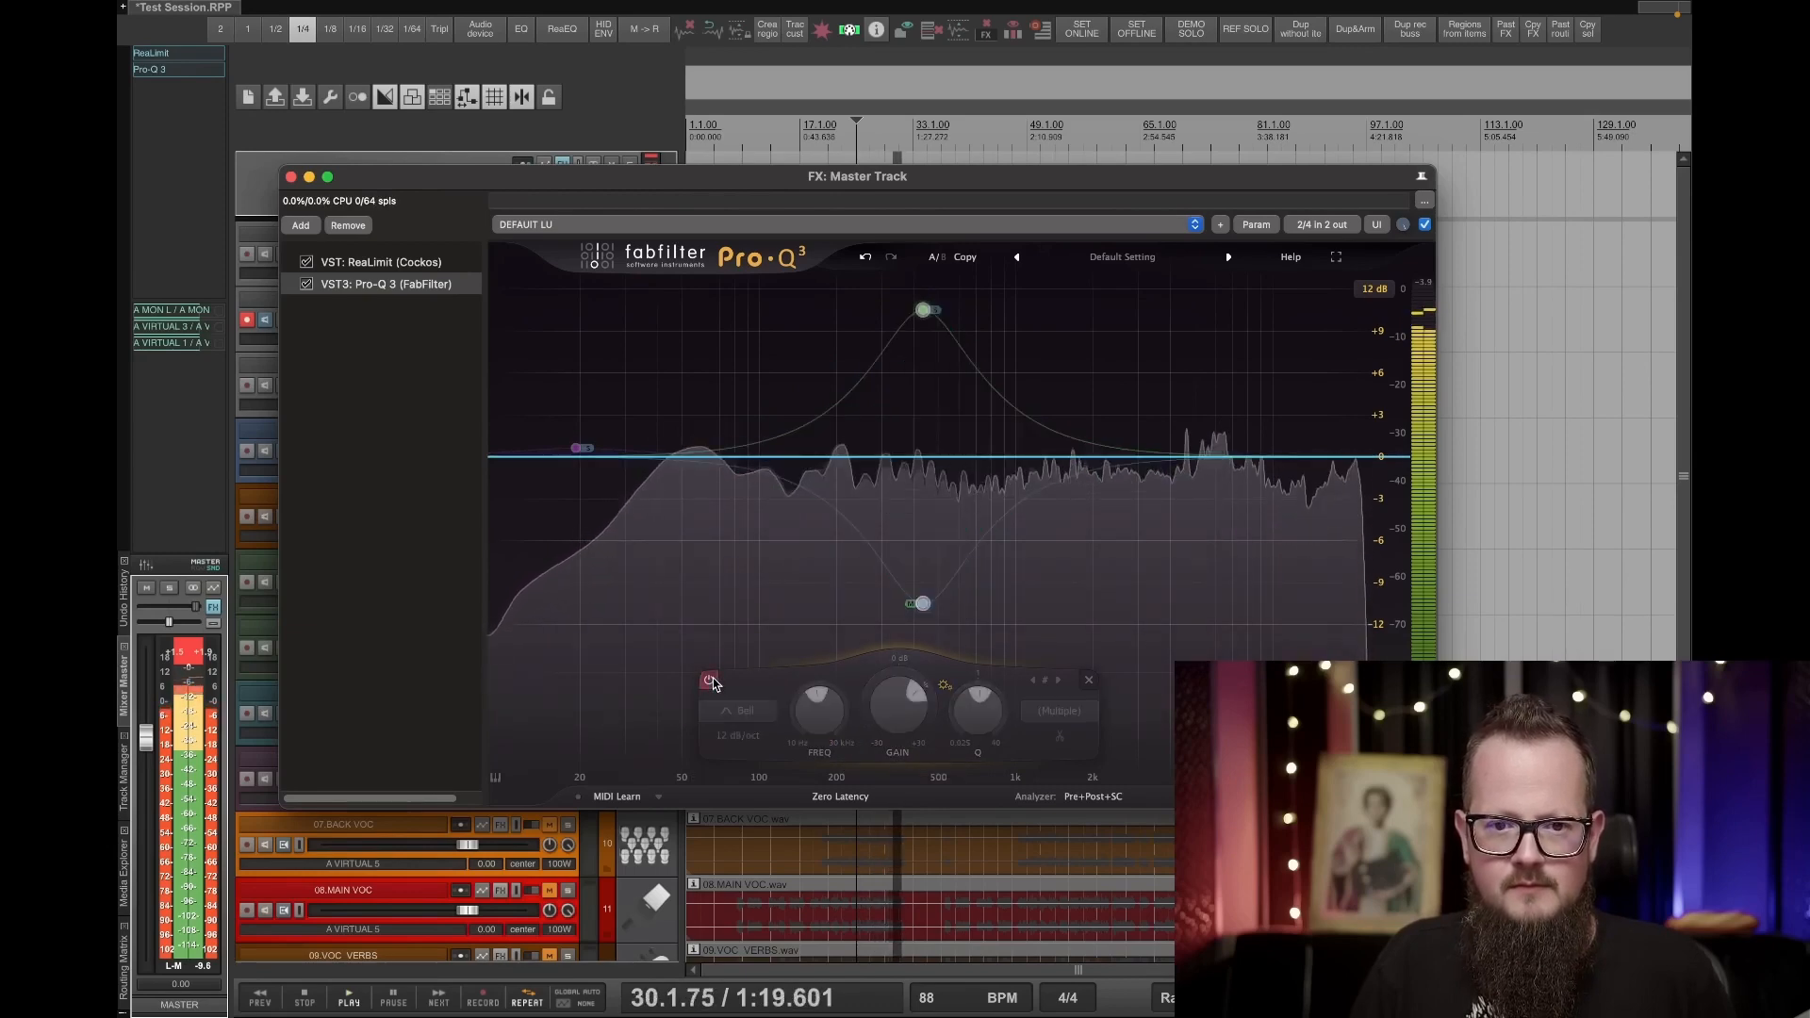
{"action": "left_click", "coordinate": [710, 680]}
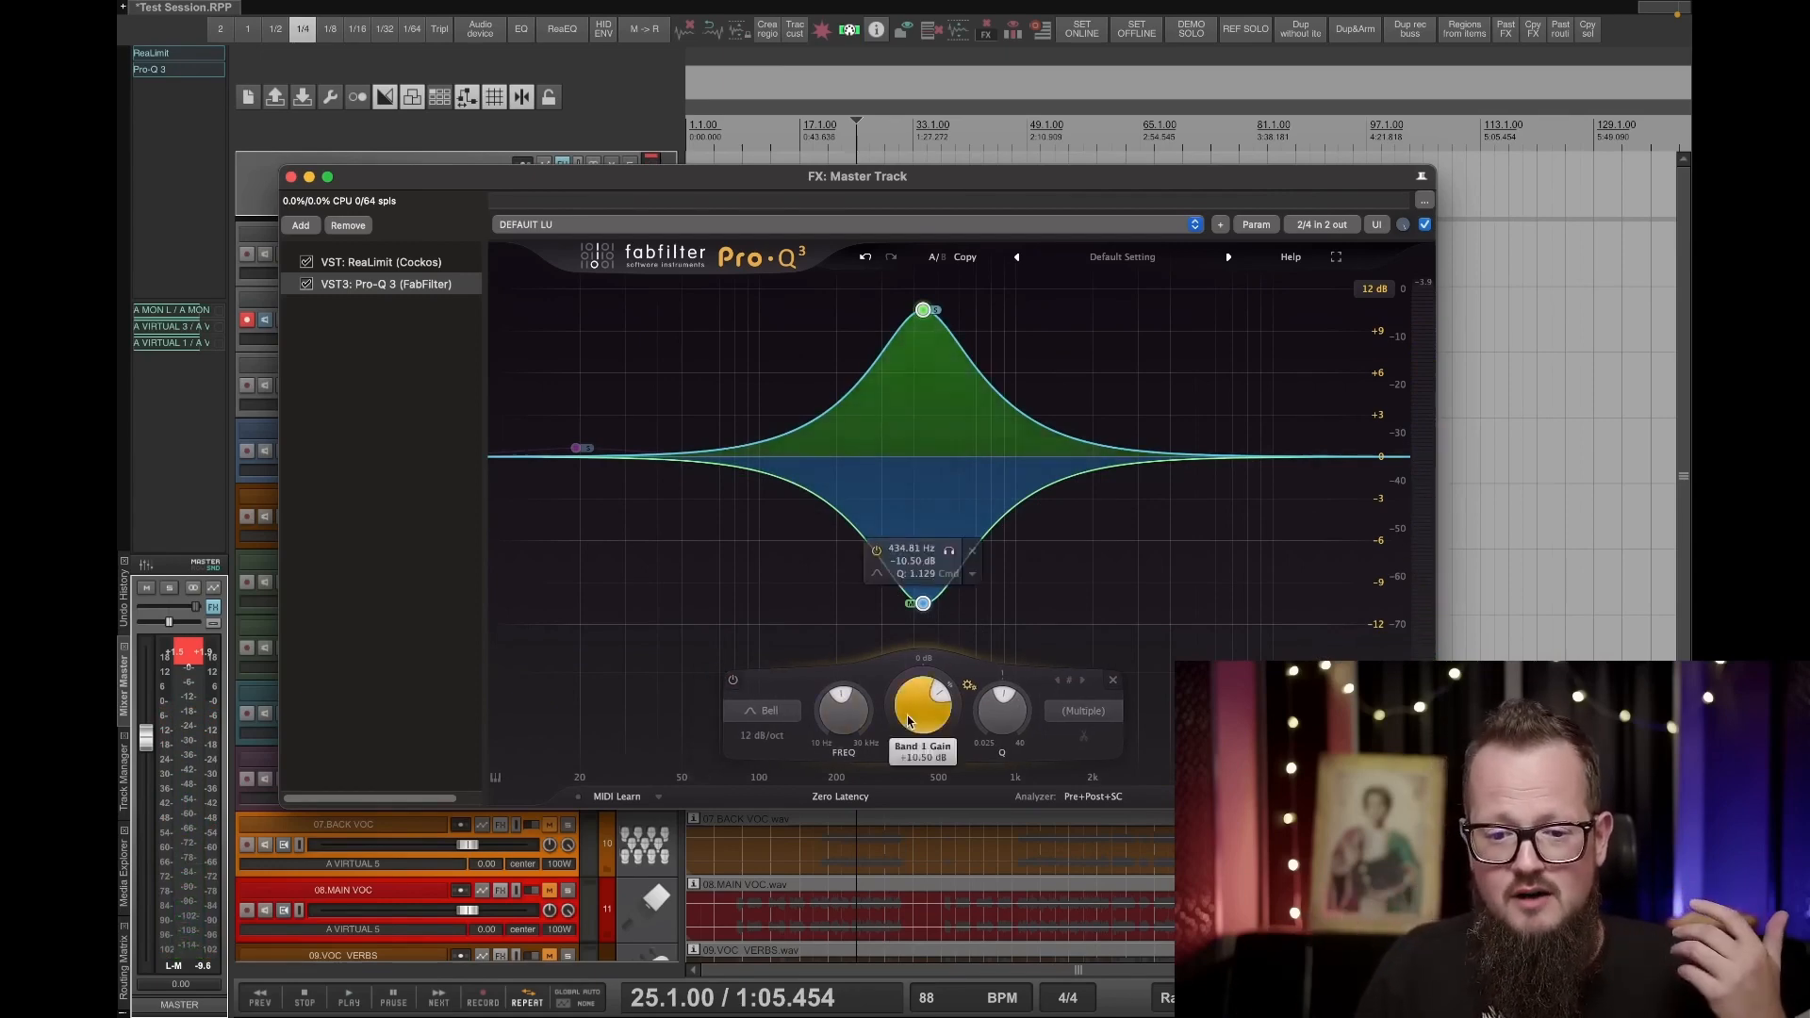
{"action": "left_click_drag", "start_coordinate": [907, 721], "coordinate": [908, 780]}
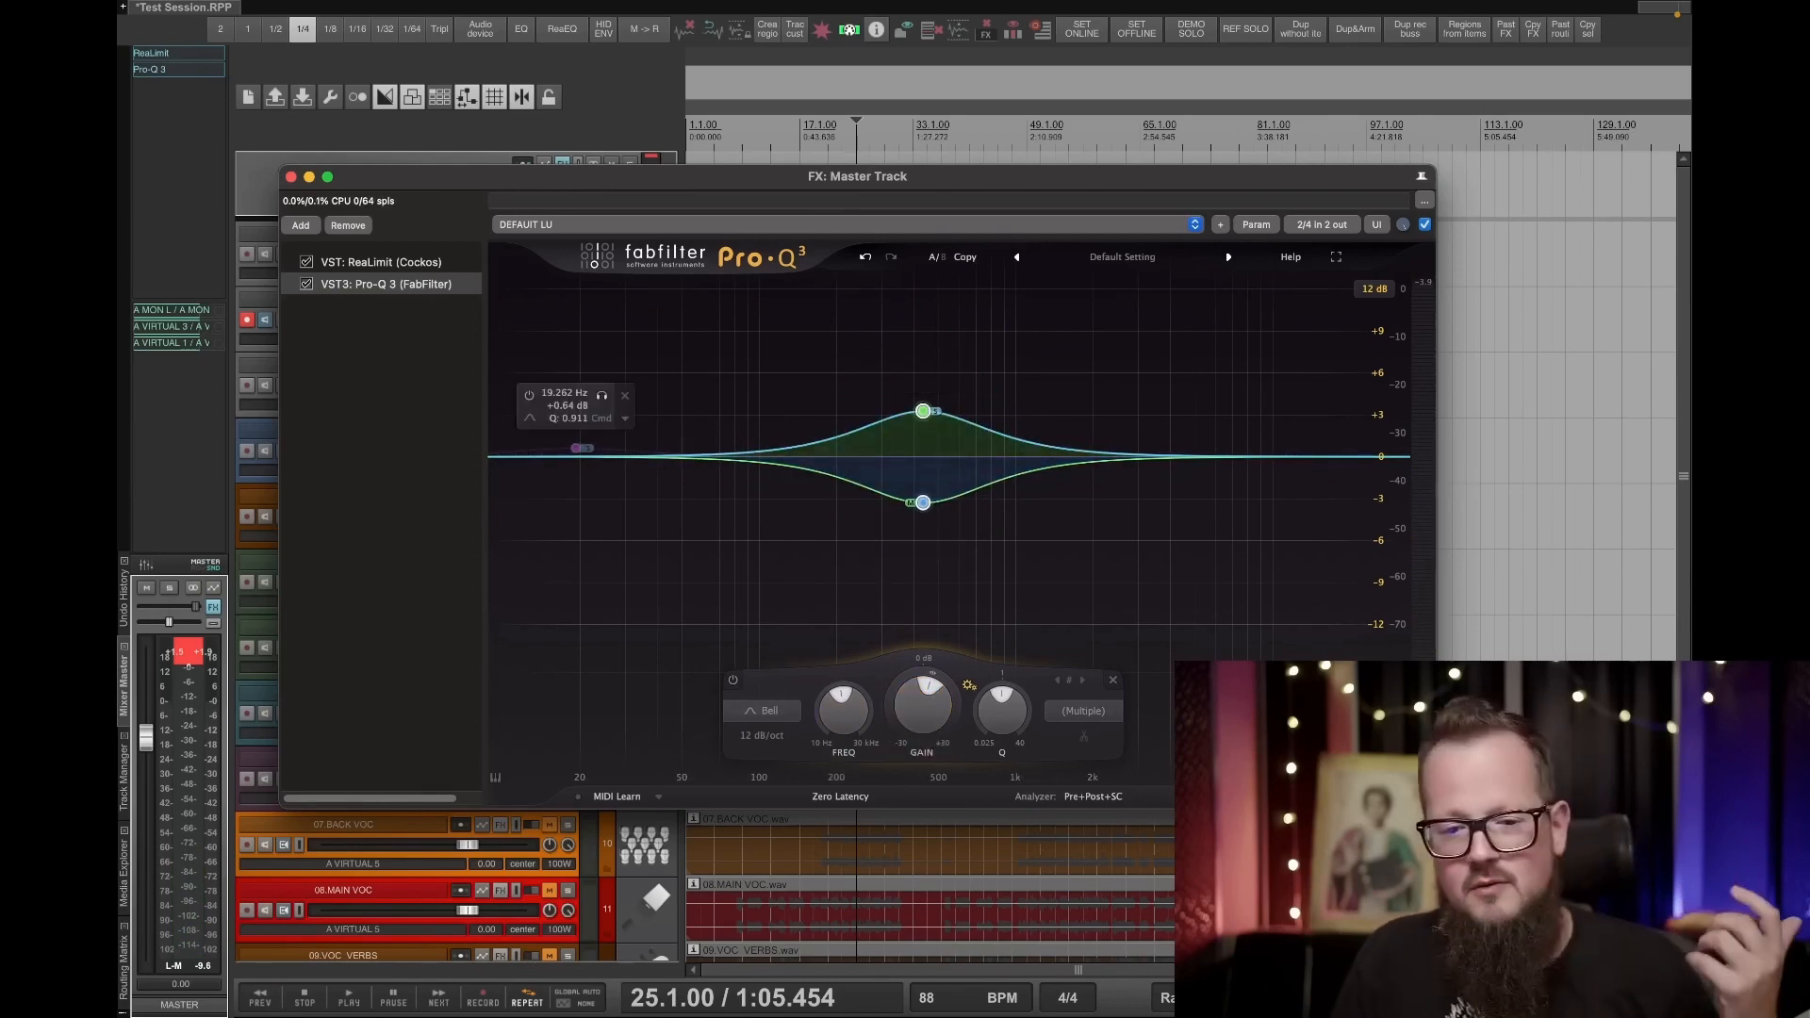
Add a low shelf at about 39 Hz and -3.8 dB and set its stereo placement to Side.
{"action": "key", "text": "super+Tab"}
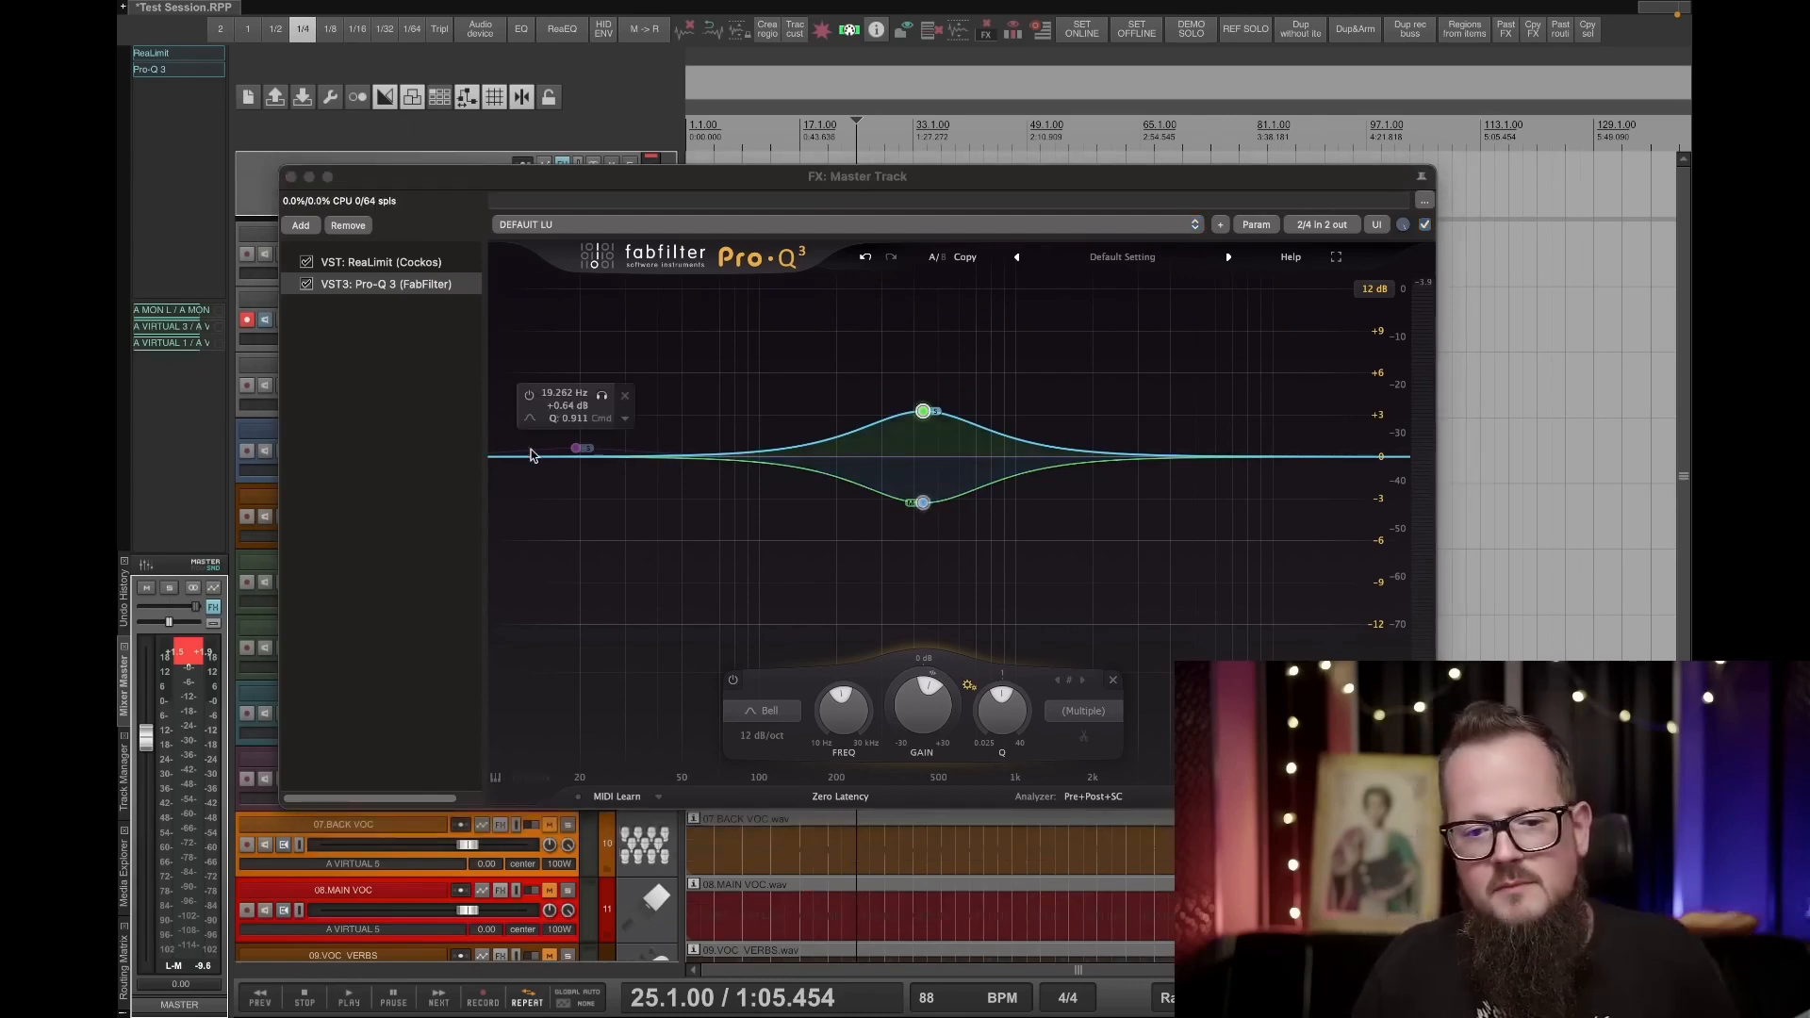
{"action": "left_click_drag", "start_coordinate": [520, 455], "coordinate": [654, 481]}
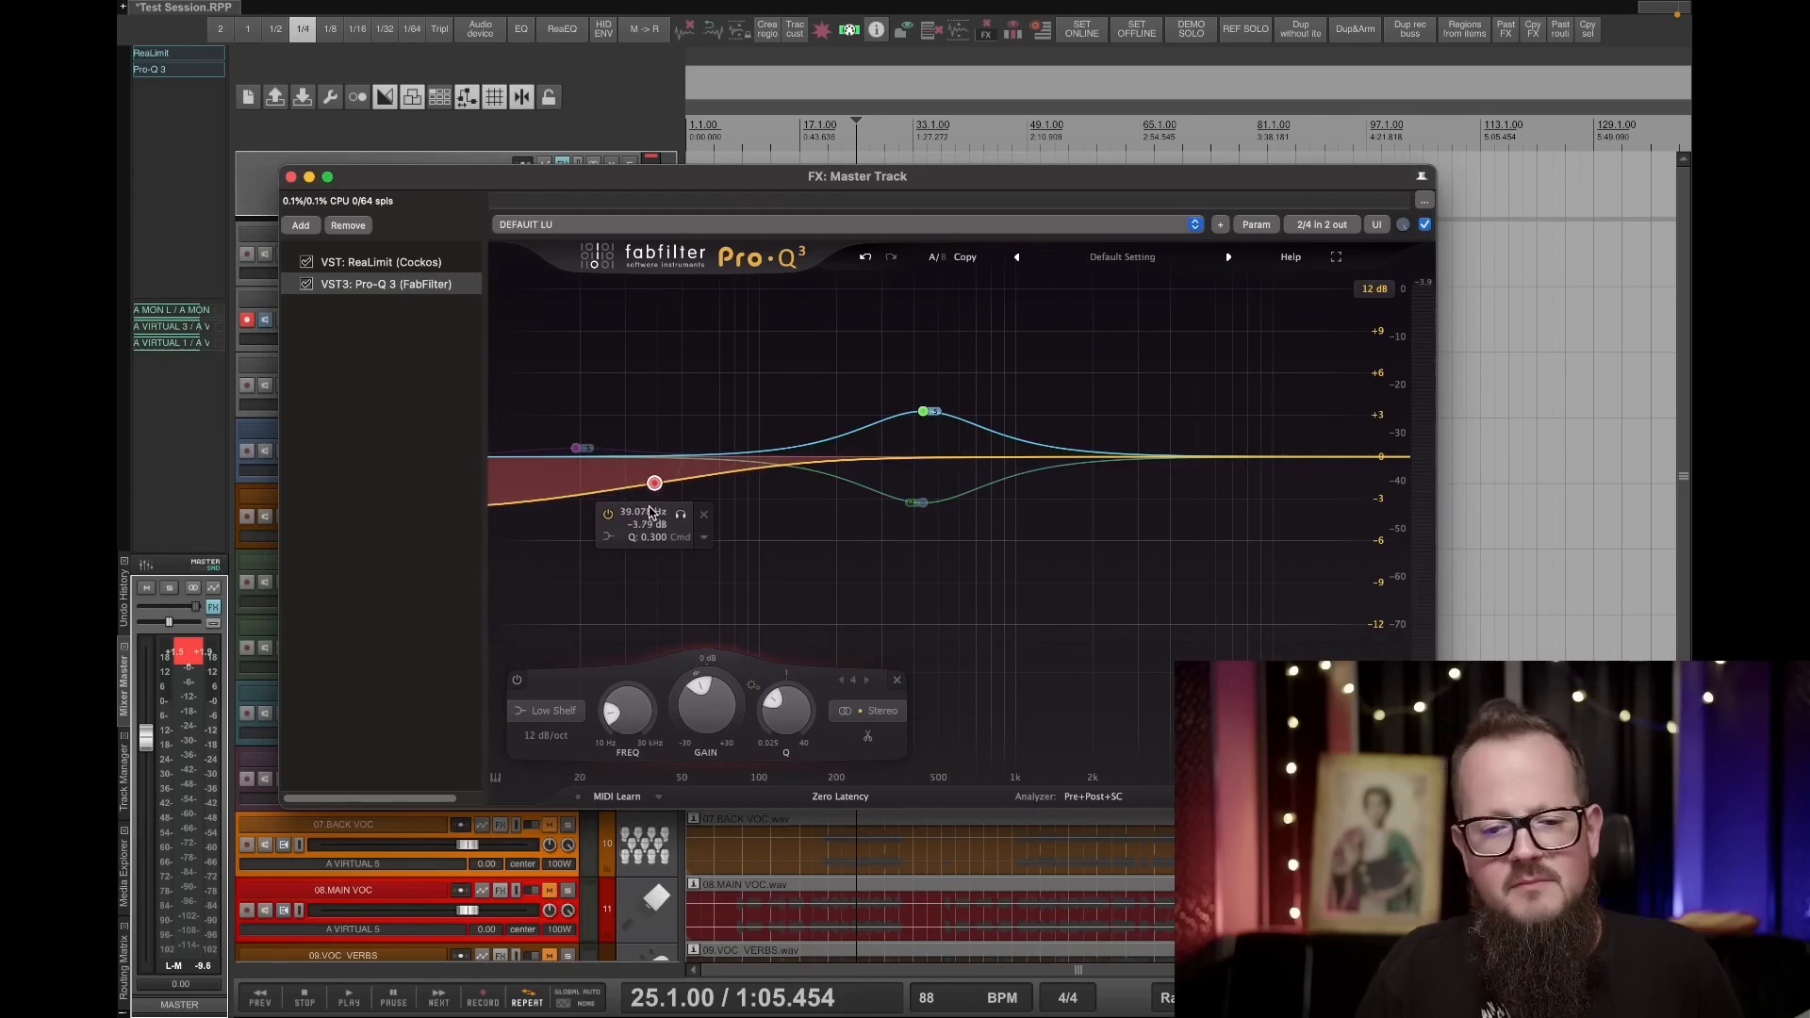
{"action": "right_click", "coordinate": [655, 484]}
{"action": "mouse_move", "coordinate": [717, 609]}
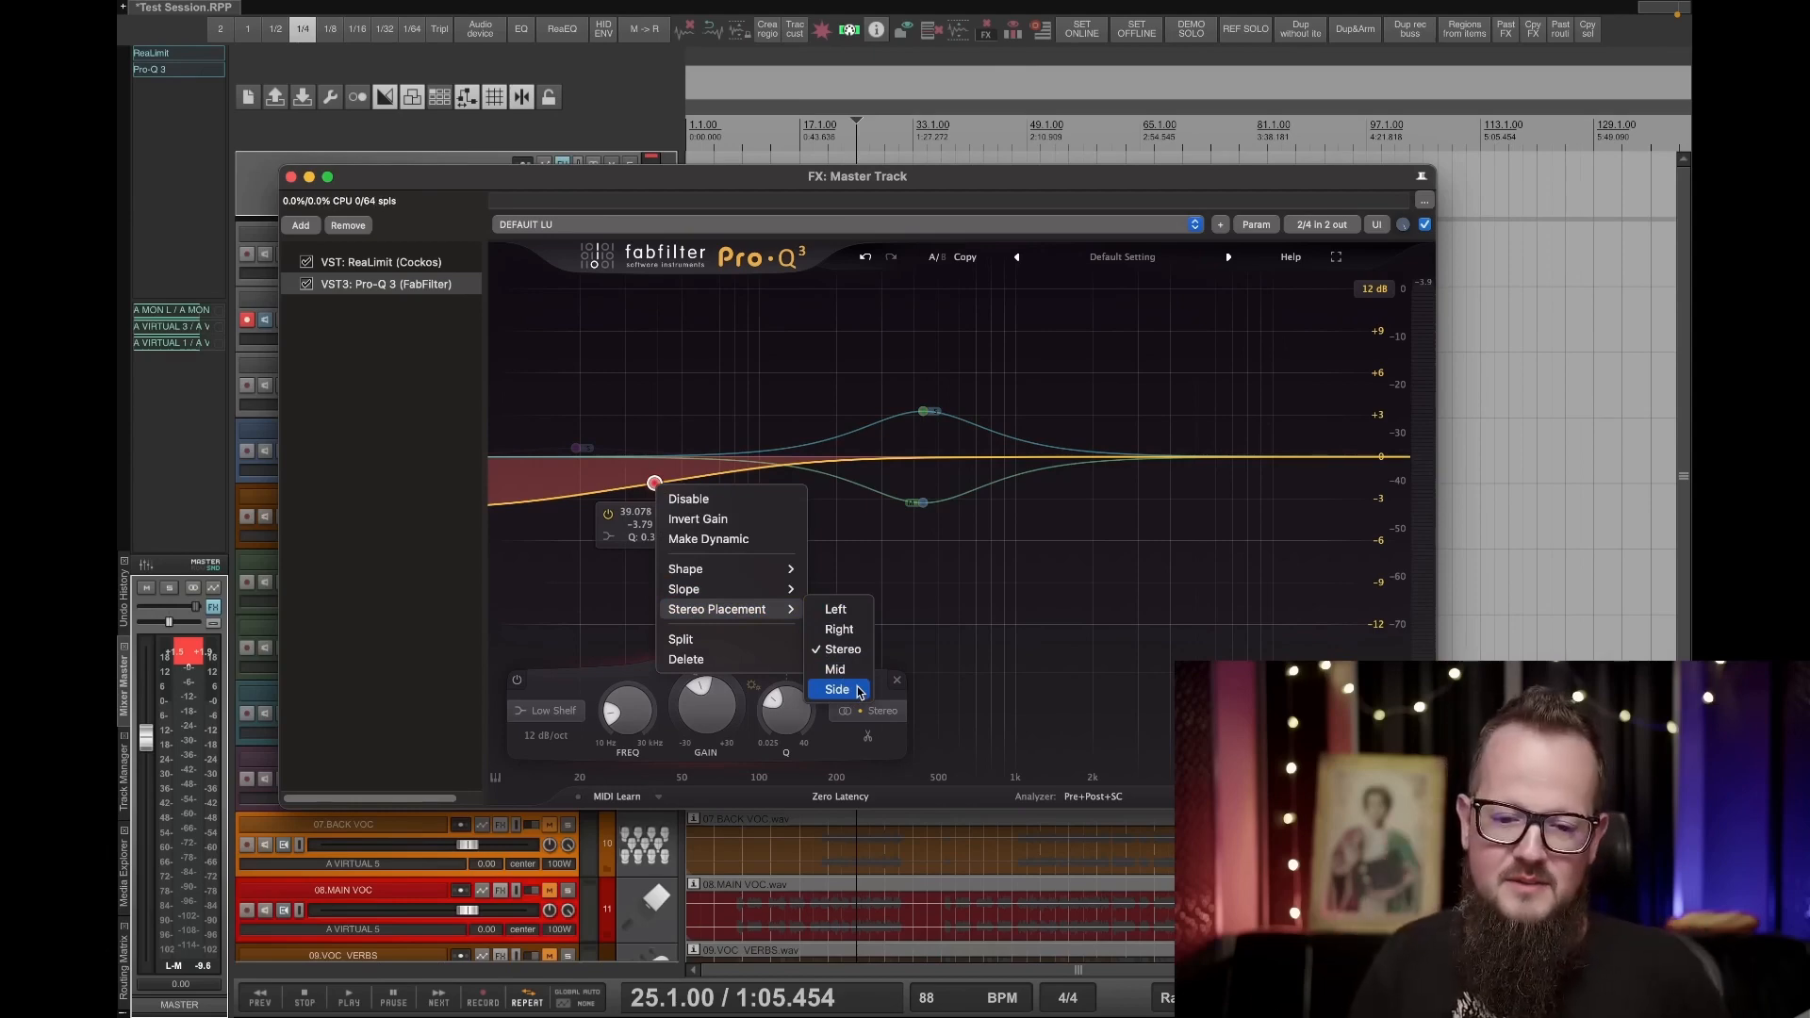
{"action": "left_click", "coordinate": [860, 692]}
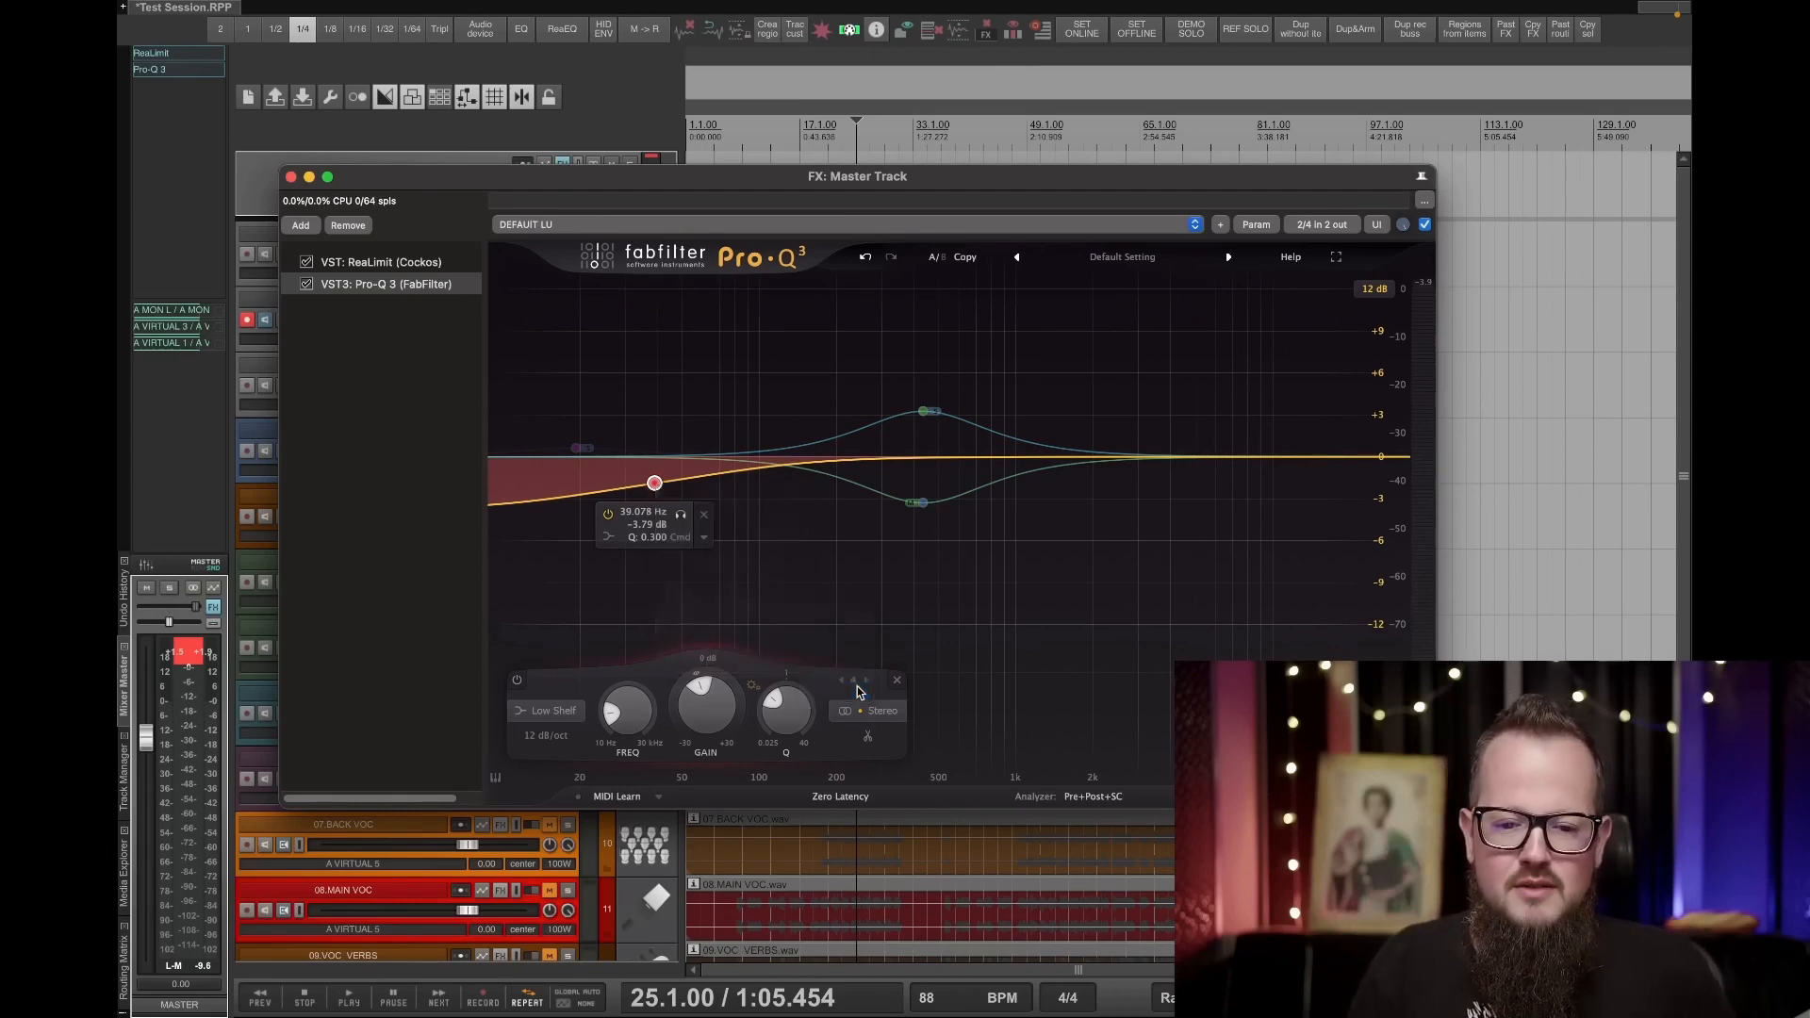
Change the Side low shelf to a Low Cut filter and move it to about 34 Hz.
{"action": "right_click", "coordinate": [664, 486]}
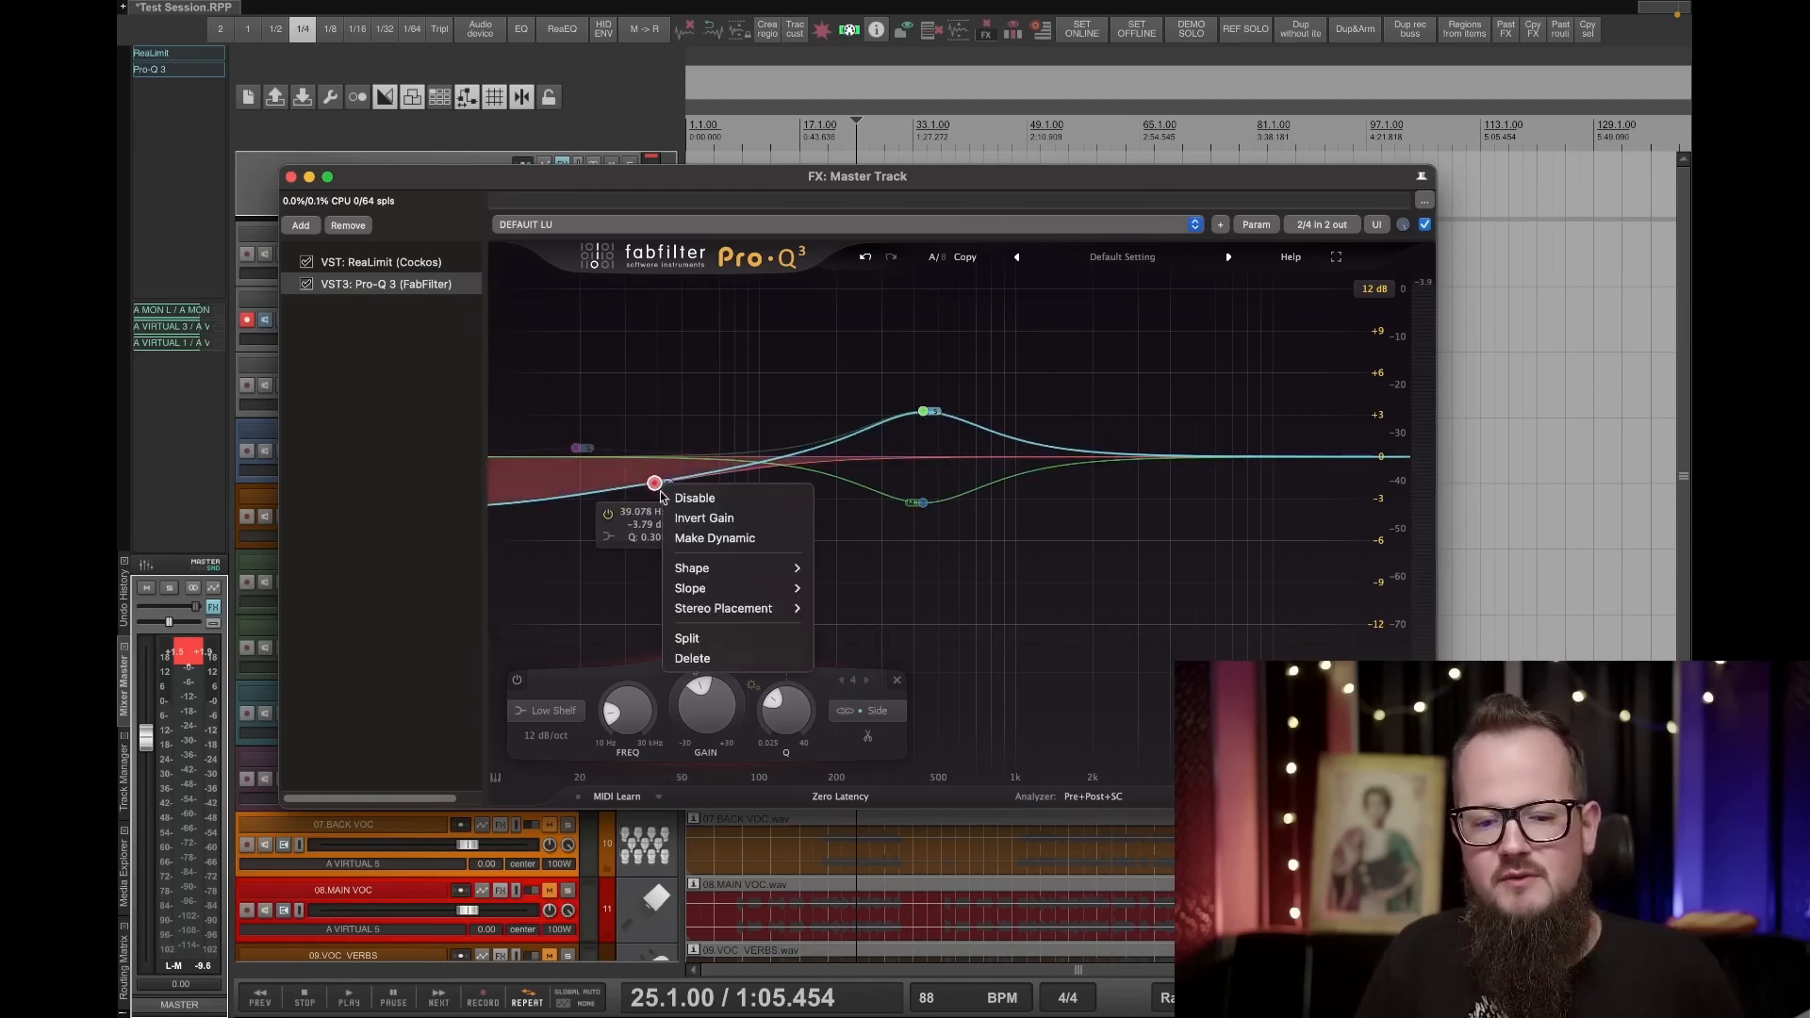
{"action": "left_click", "coordinate": [588, 490]}
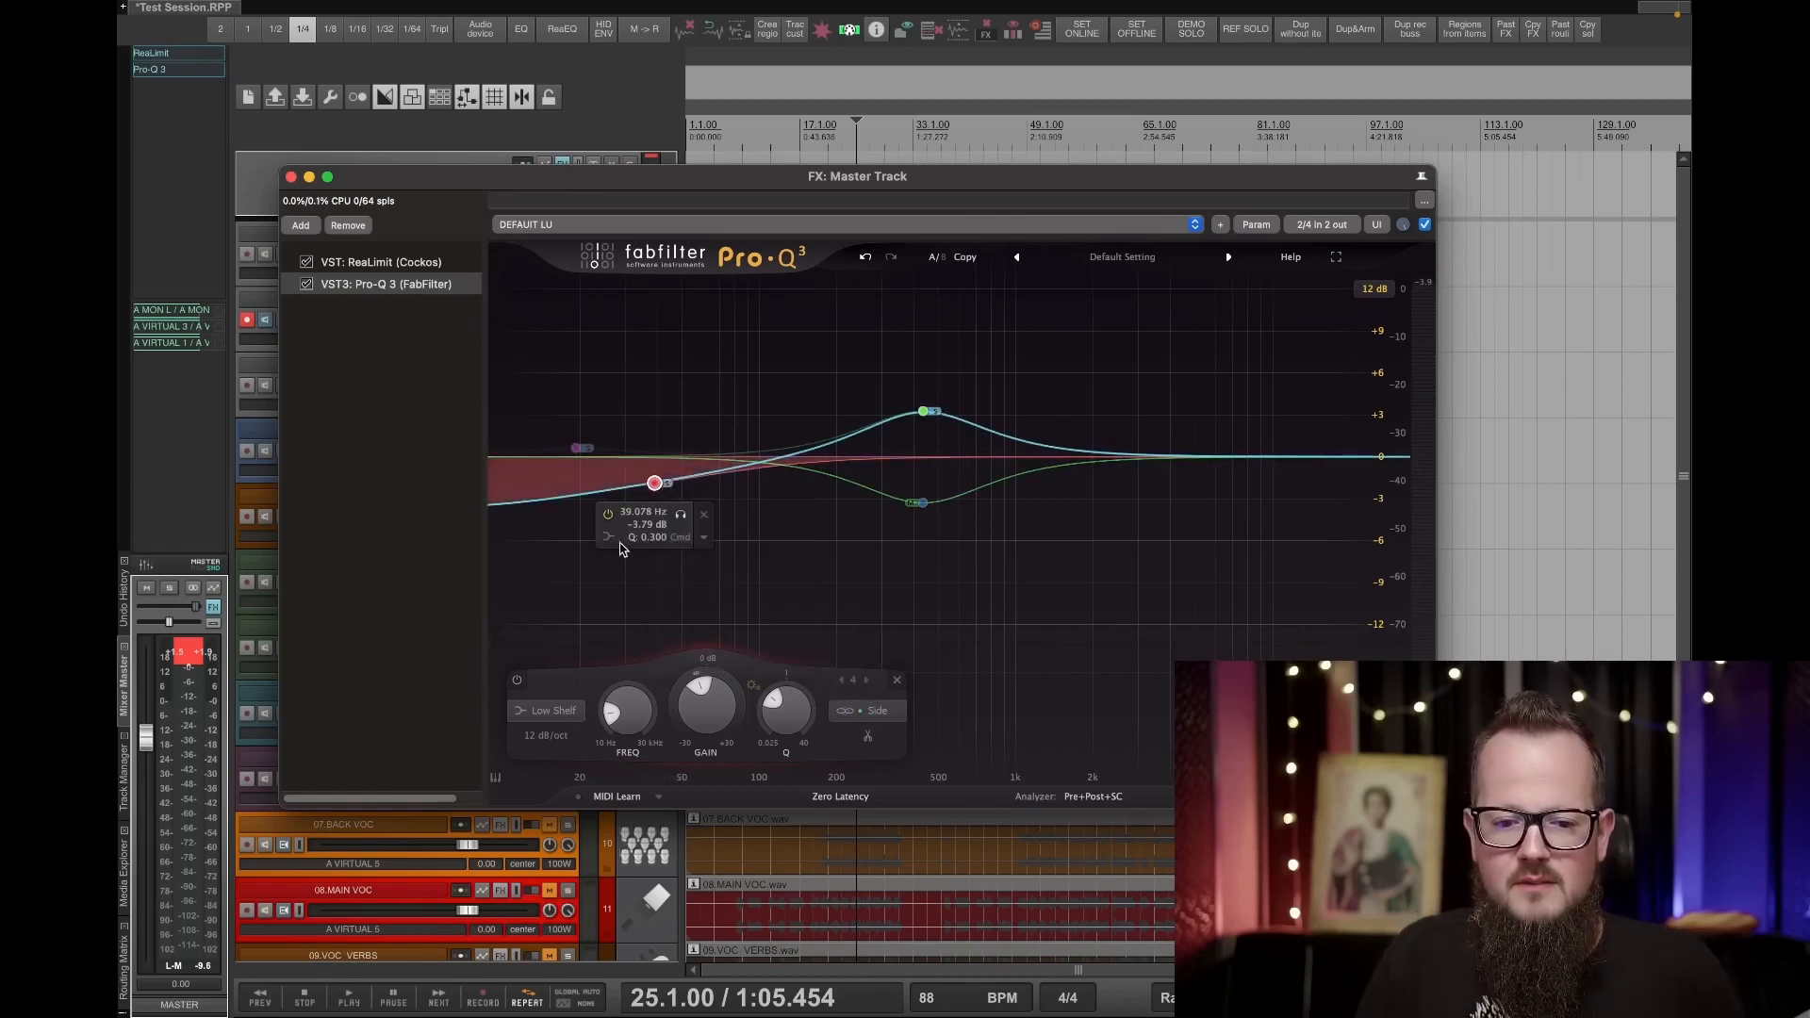
{"action": "left_click", "coordinate": [650, 556]}
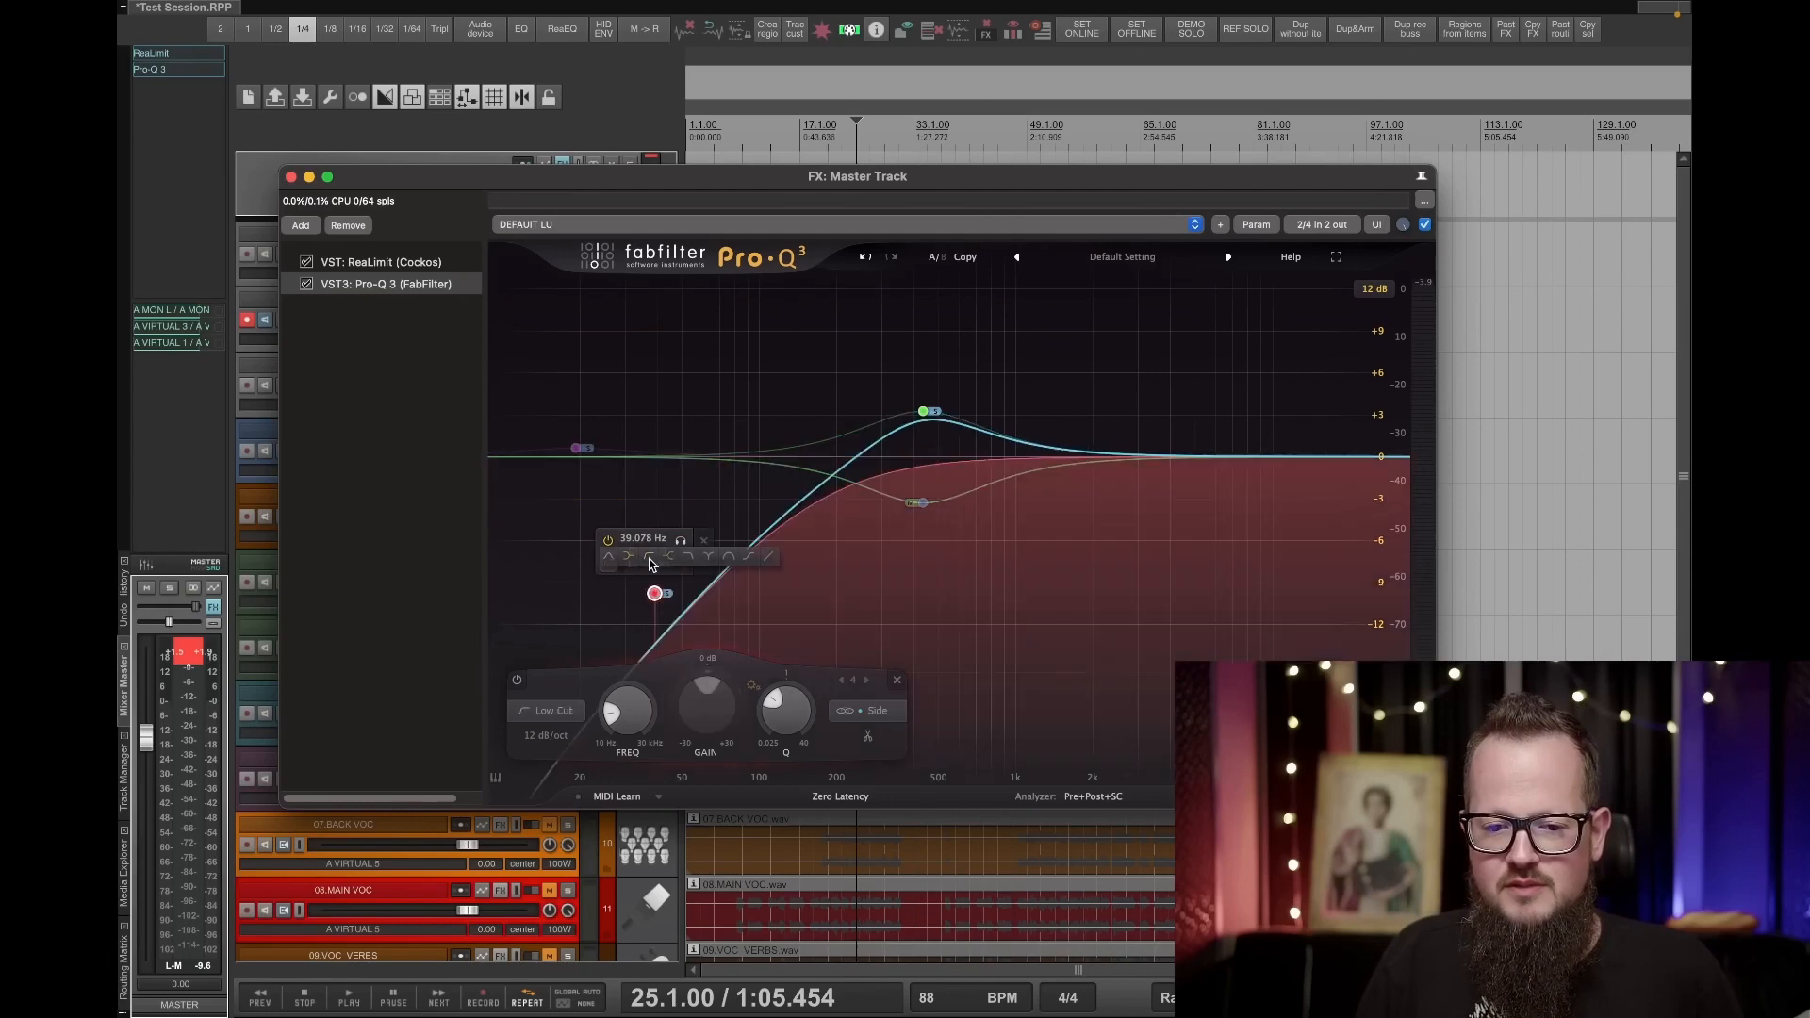
{"action": "left_click_drag", "start_coordinate": [655, 599], "coordinate": [710, 563]}
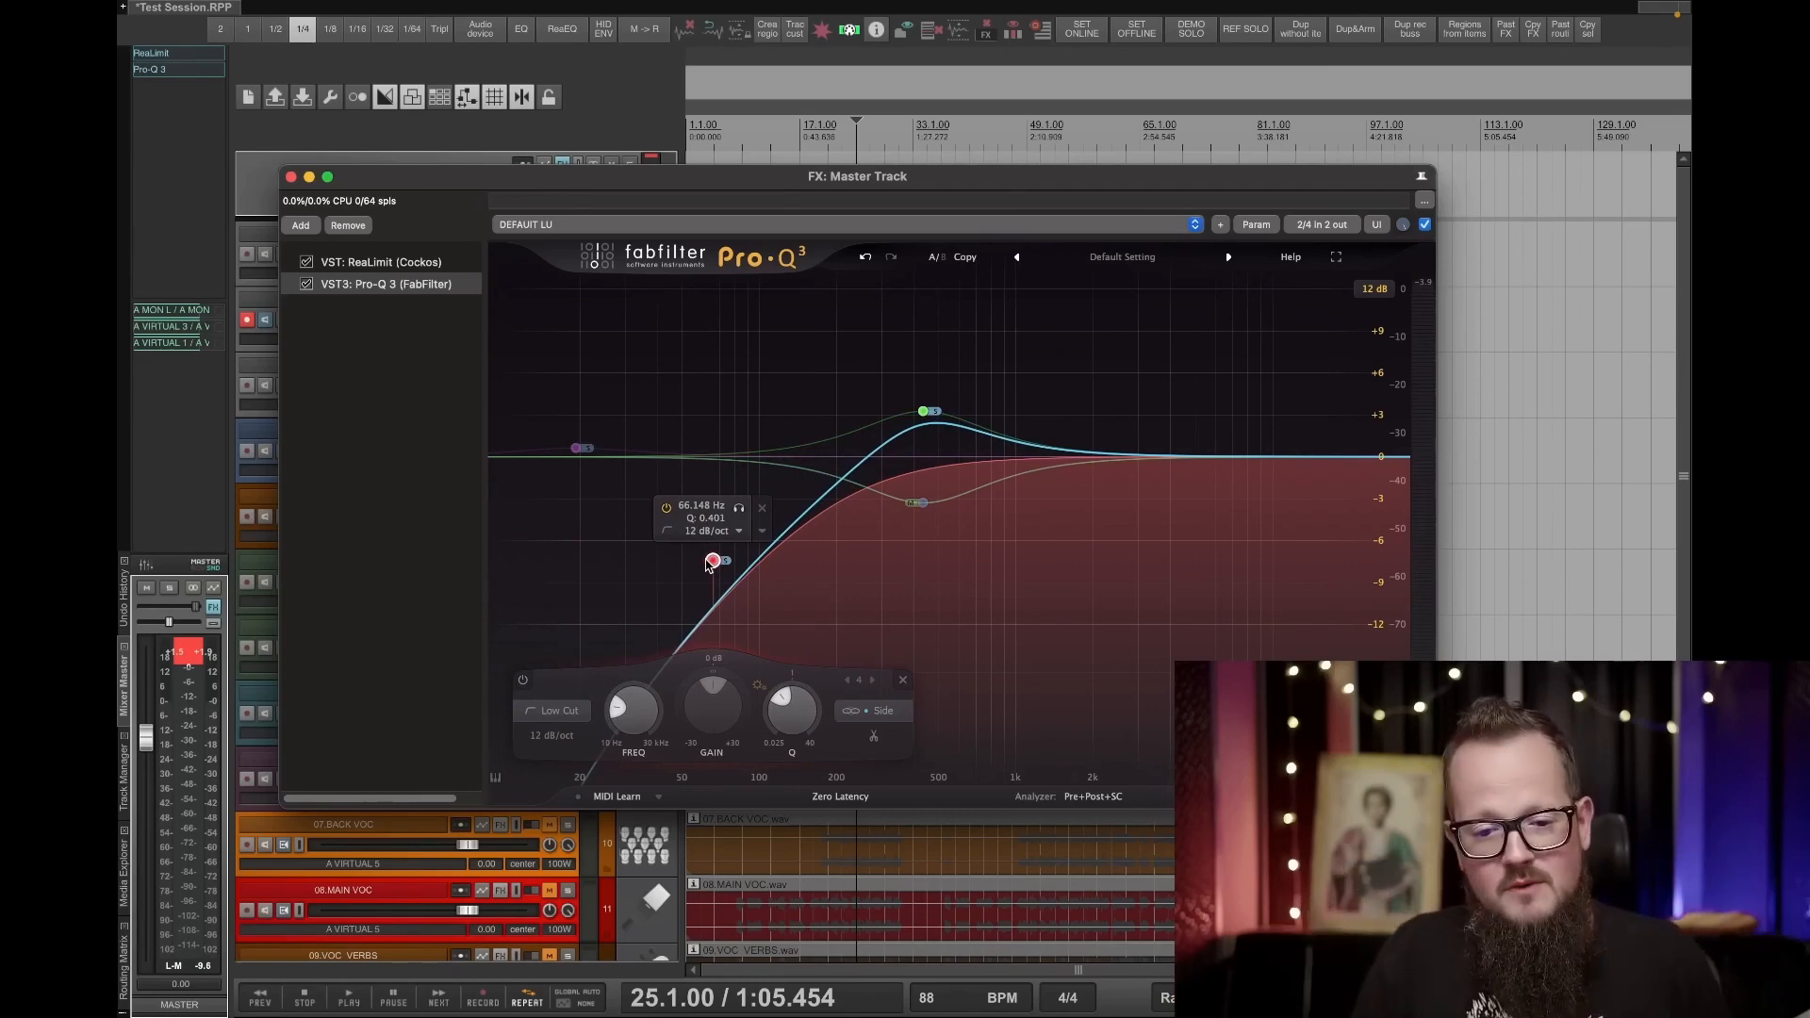
{"action": "left_click_drag", "start_coordinate": [714, 562], "coordinate": [639, 467]}
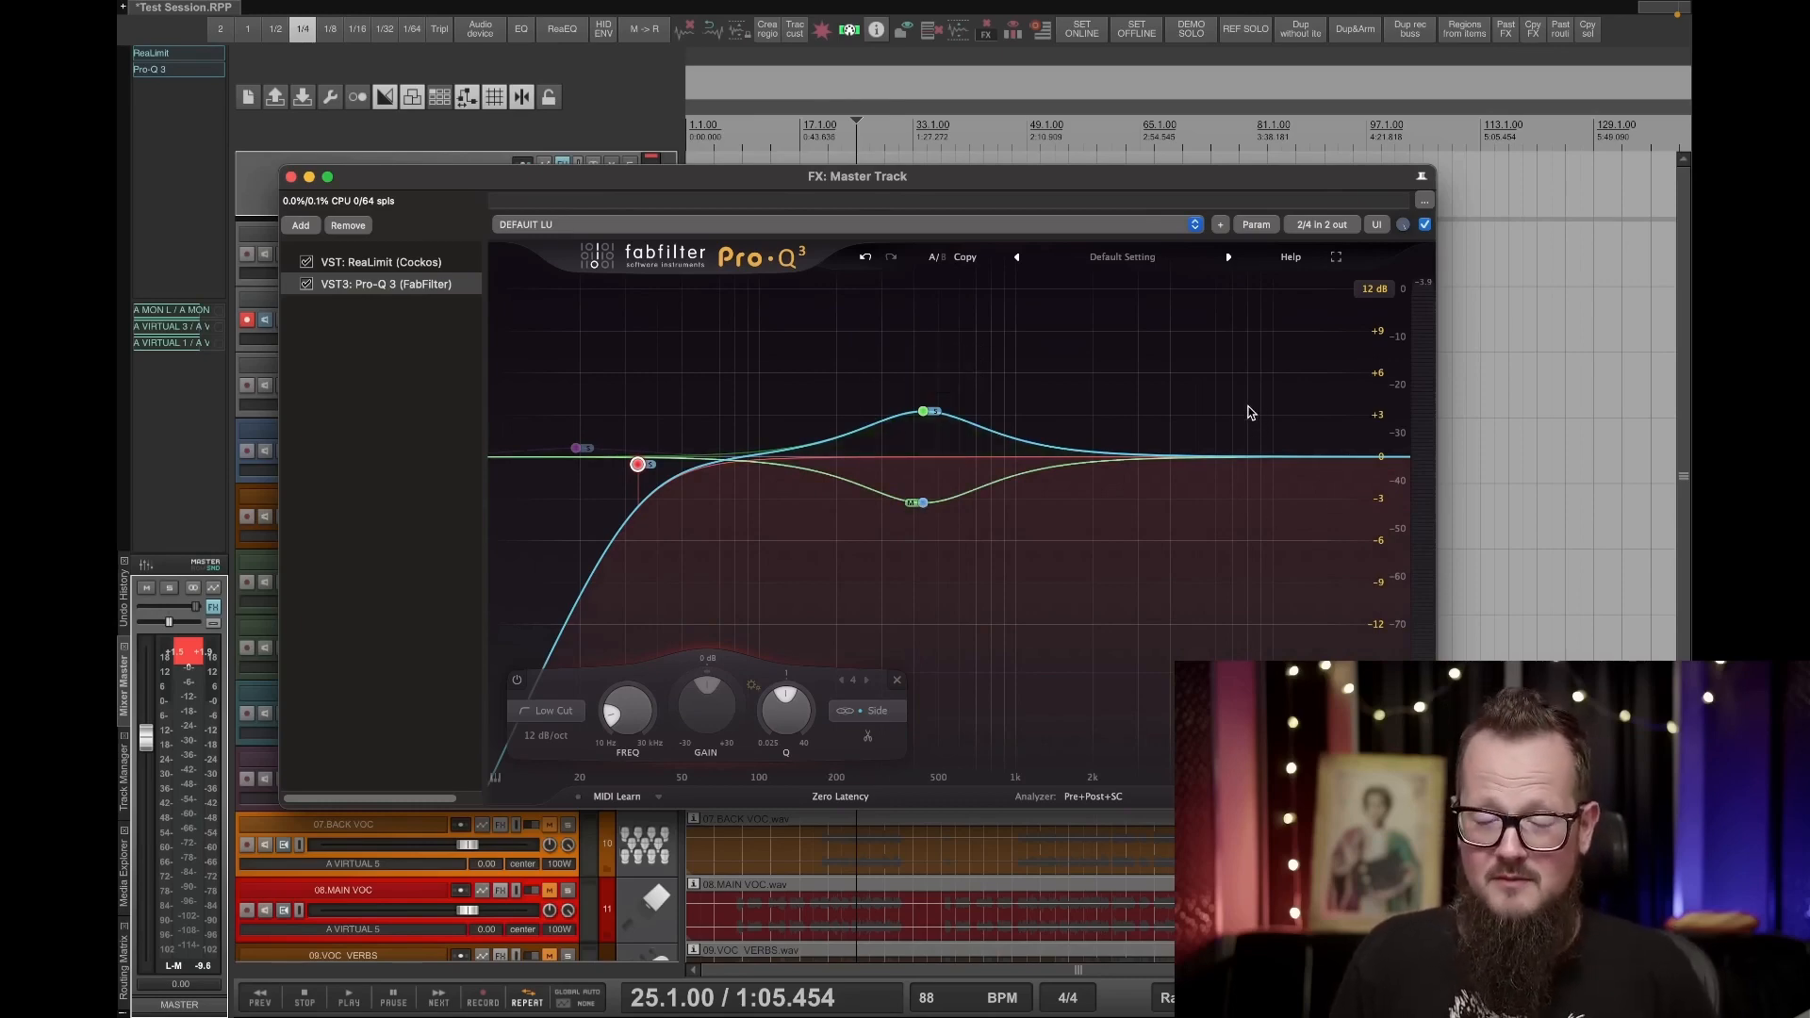
Reset the master EQ to the Default Setting preset and add a high shelf boost around 8 kHz in full-screen view.
{"action": "left_click", "coordinate": [1108, 250]}
{"action": "left_click", "coordinate": [1109, 445]}
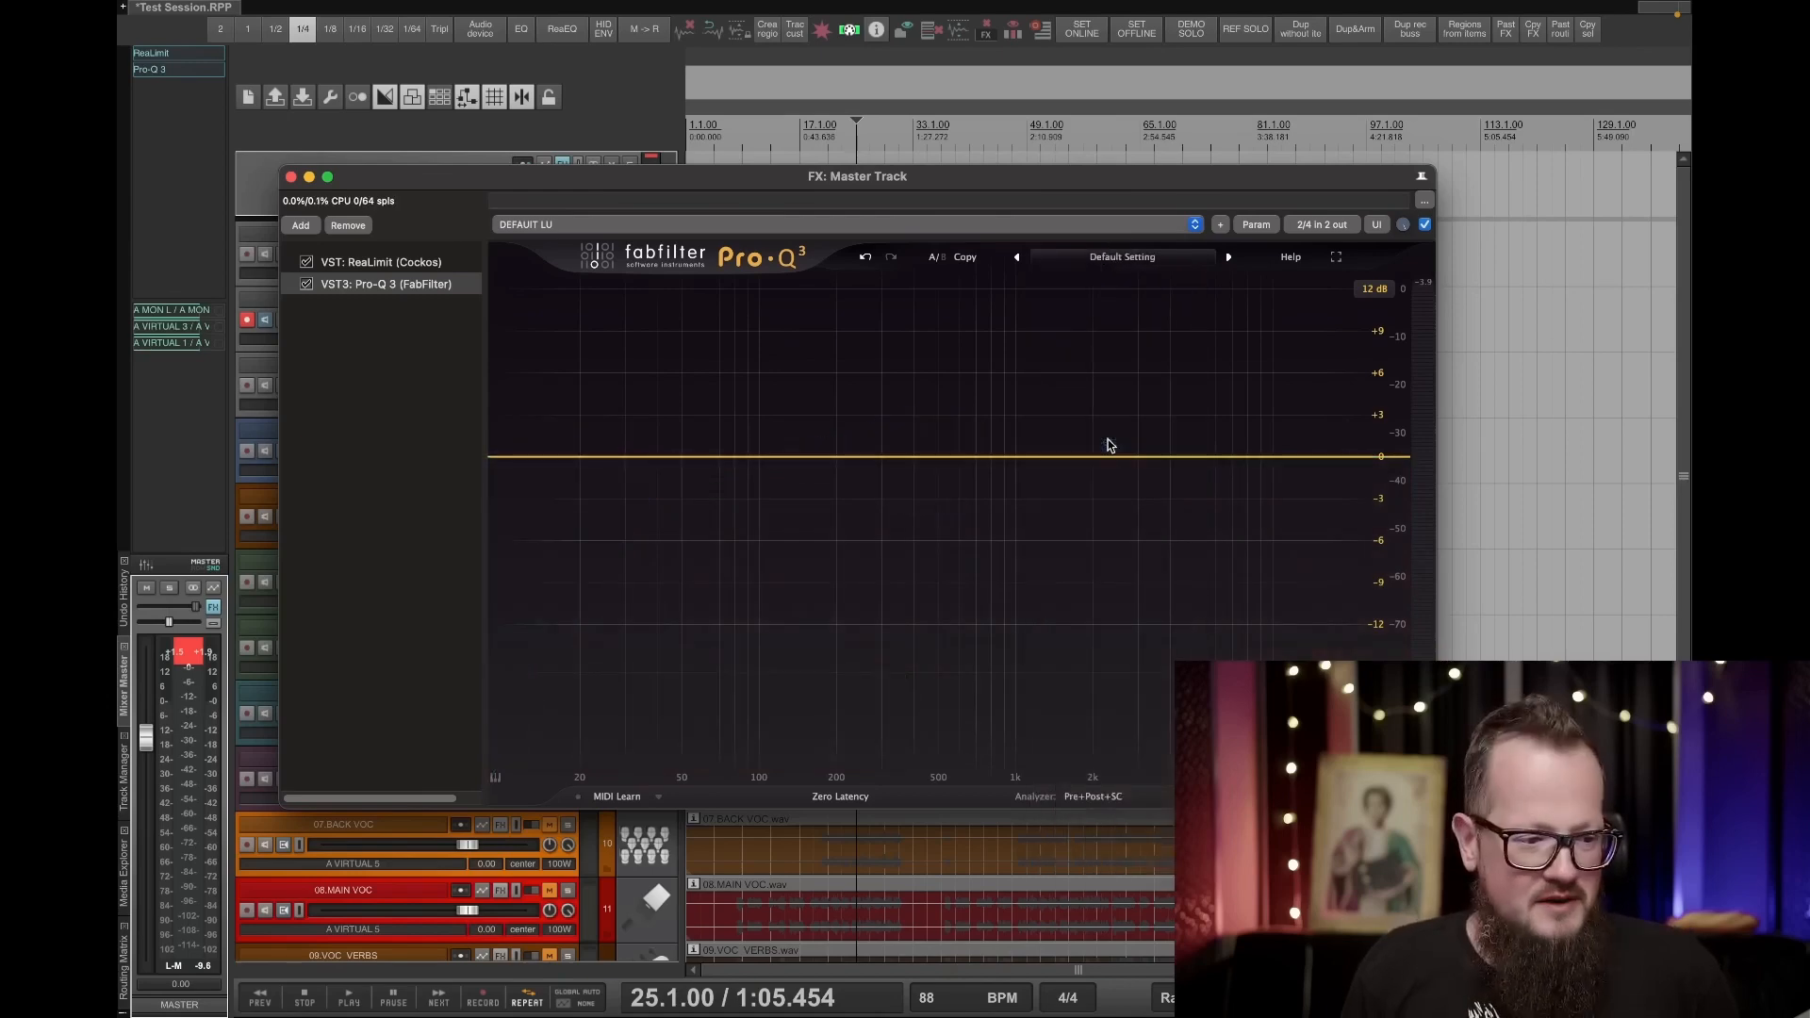
{"action": "key", "text": "super+Tab"}
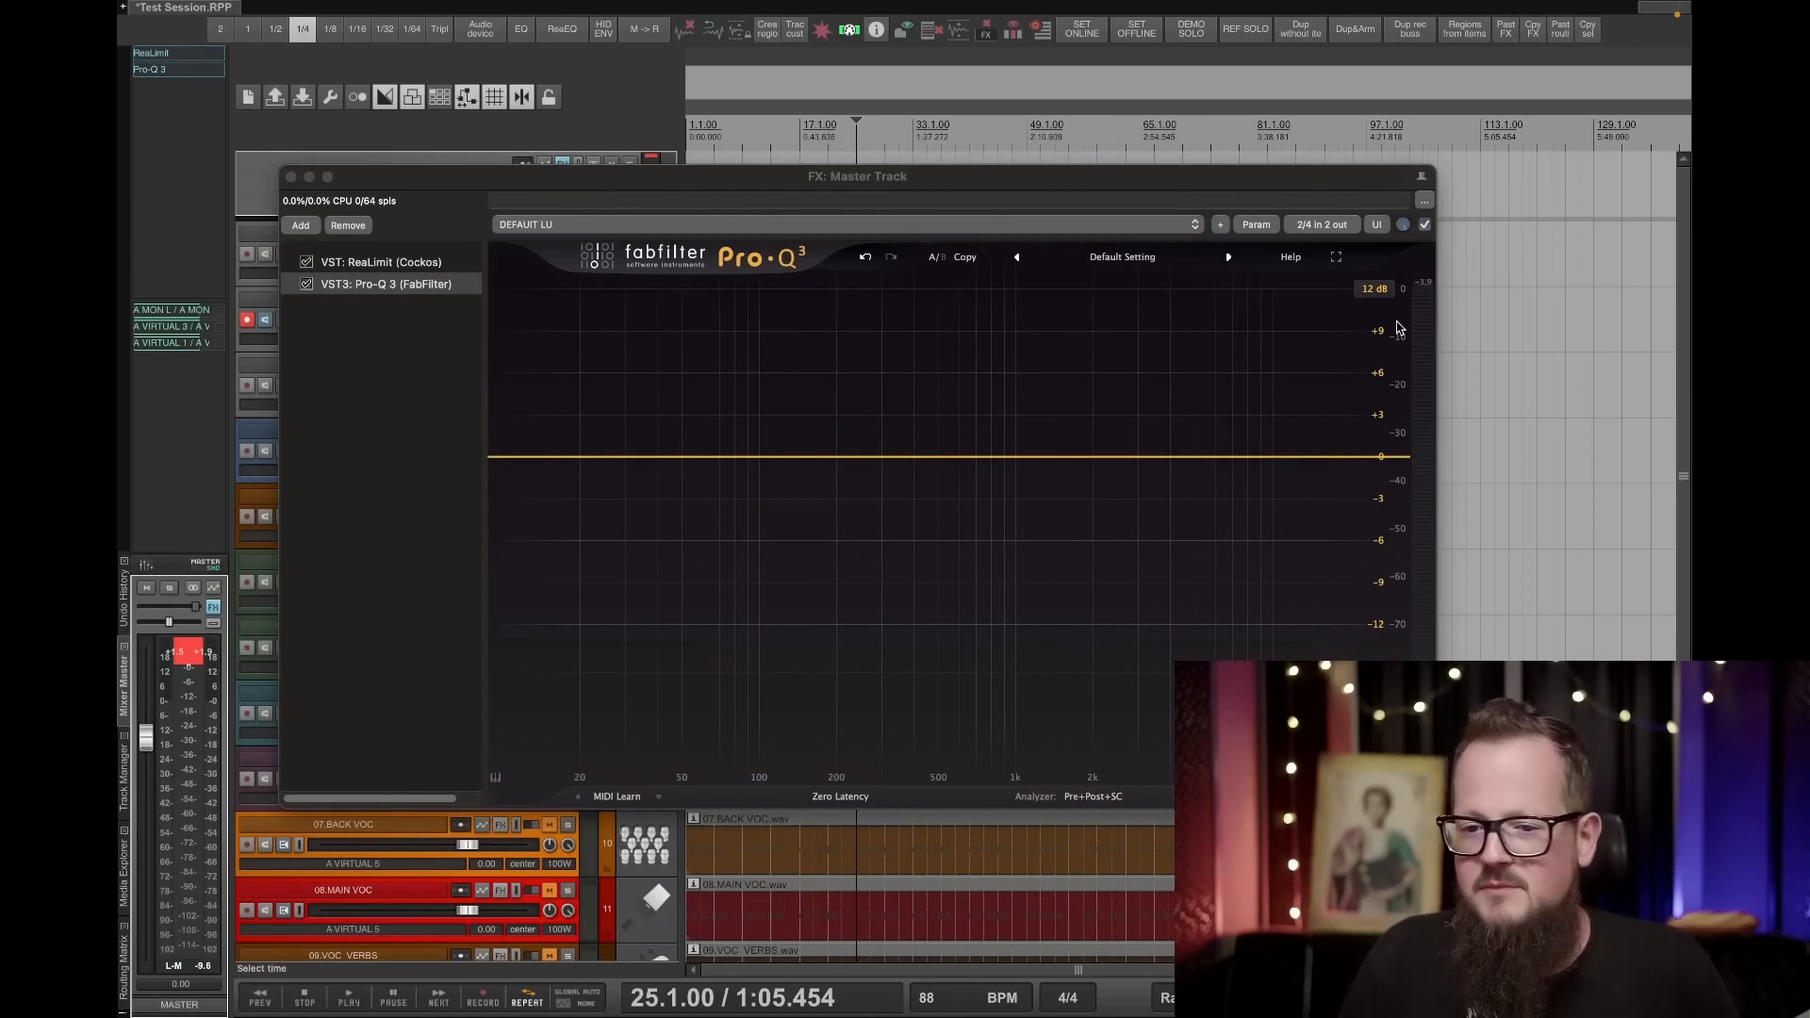
{"action": "left_click", "coordinate": [1335, 259]}
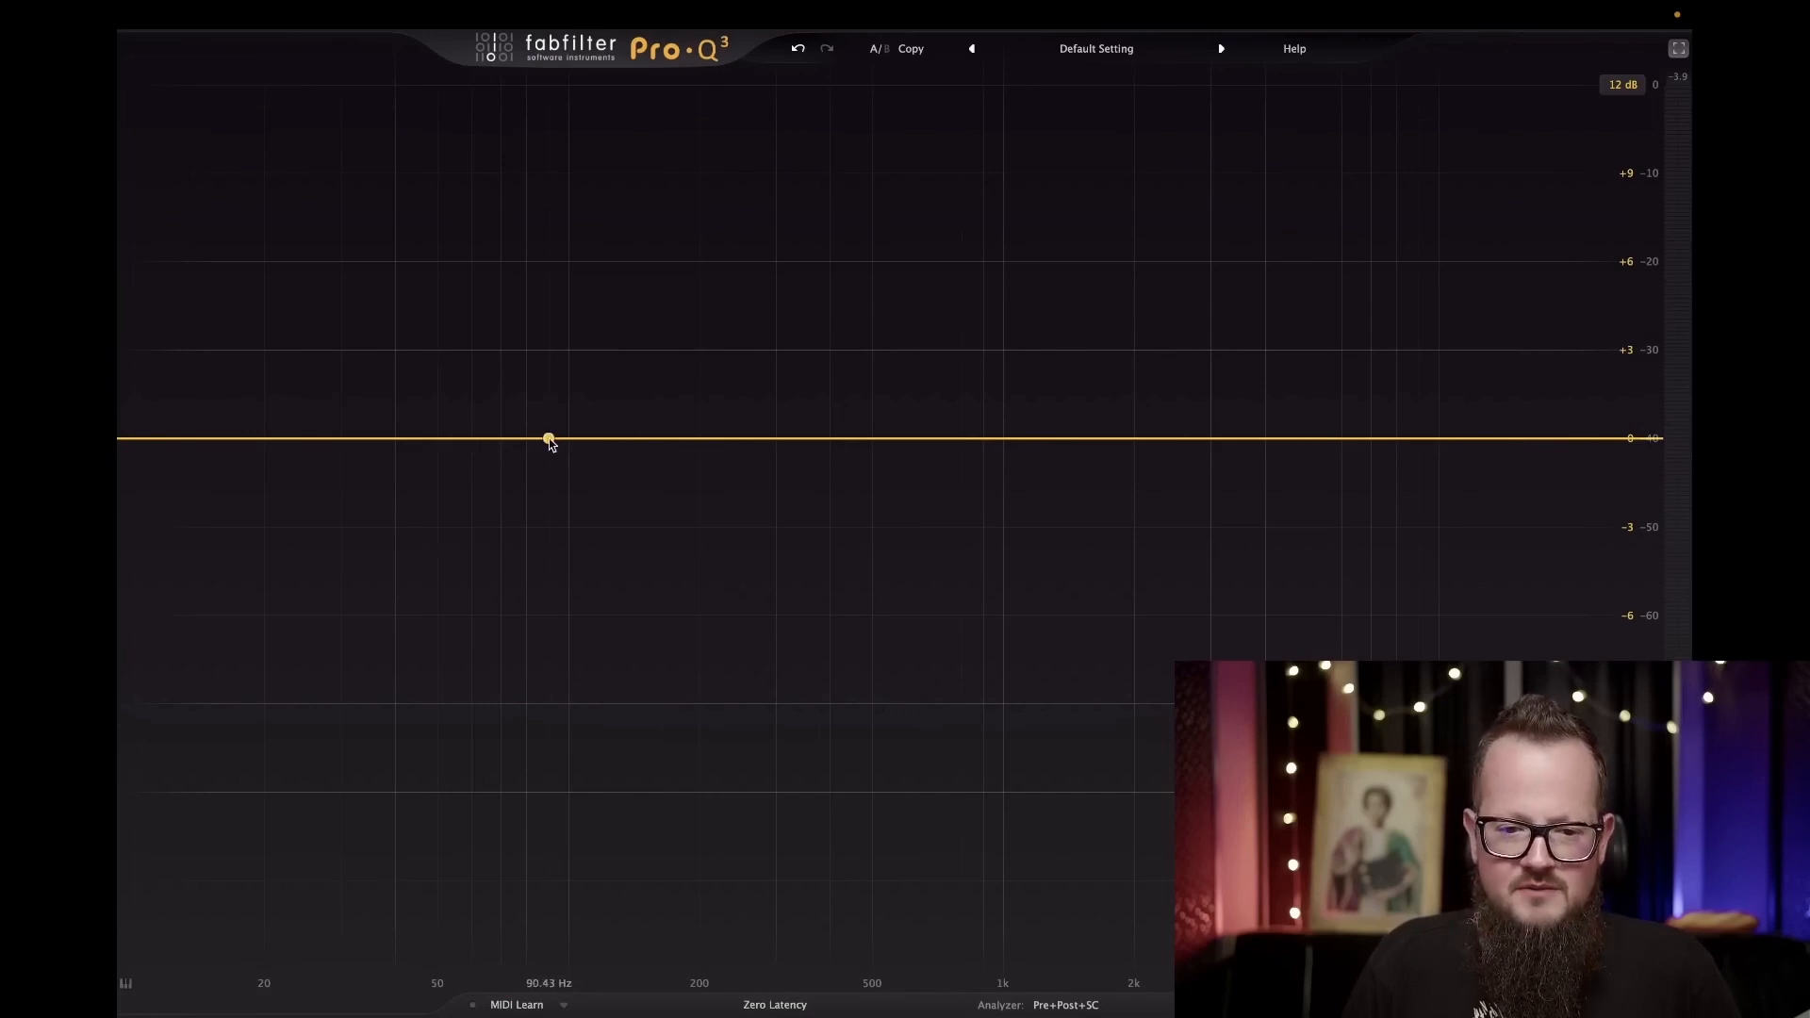
{"action": "left_click_drag", "start_coordinate": [1617, 441], "coordinate": [1416, 344]}
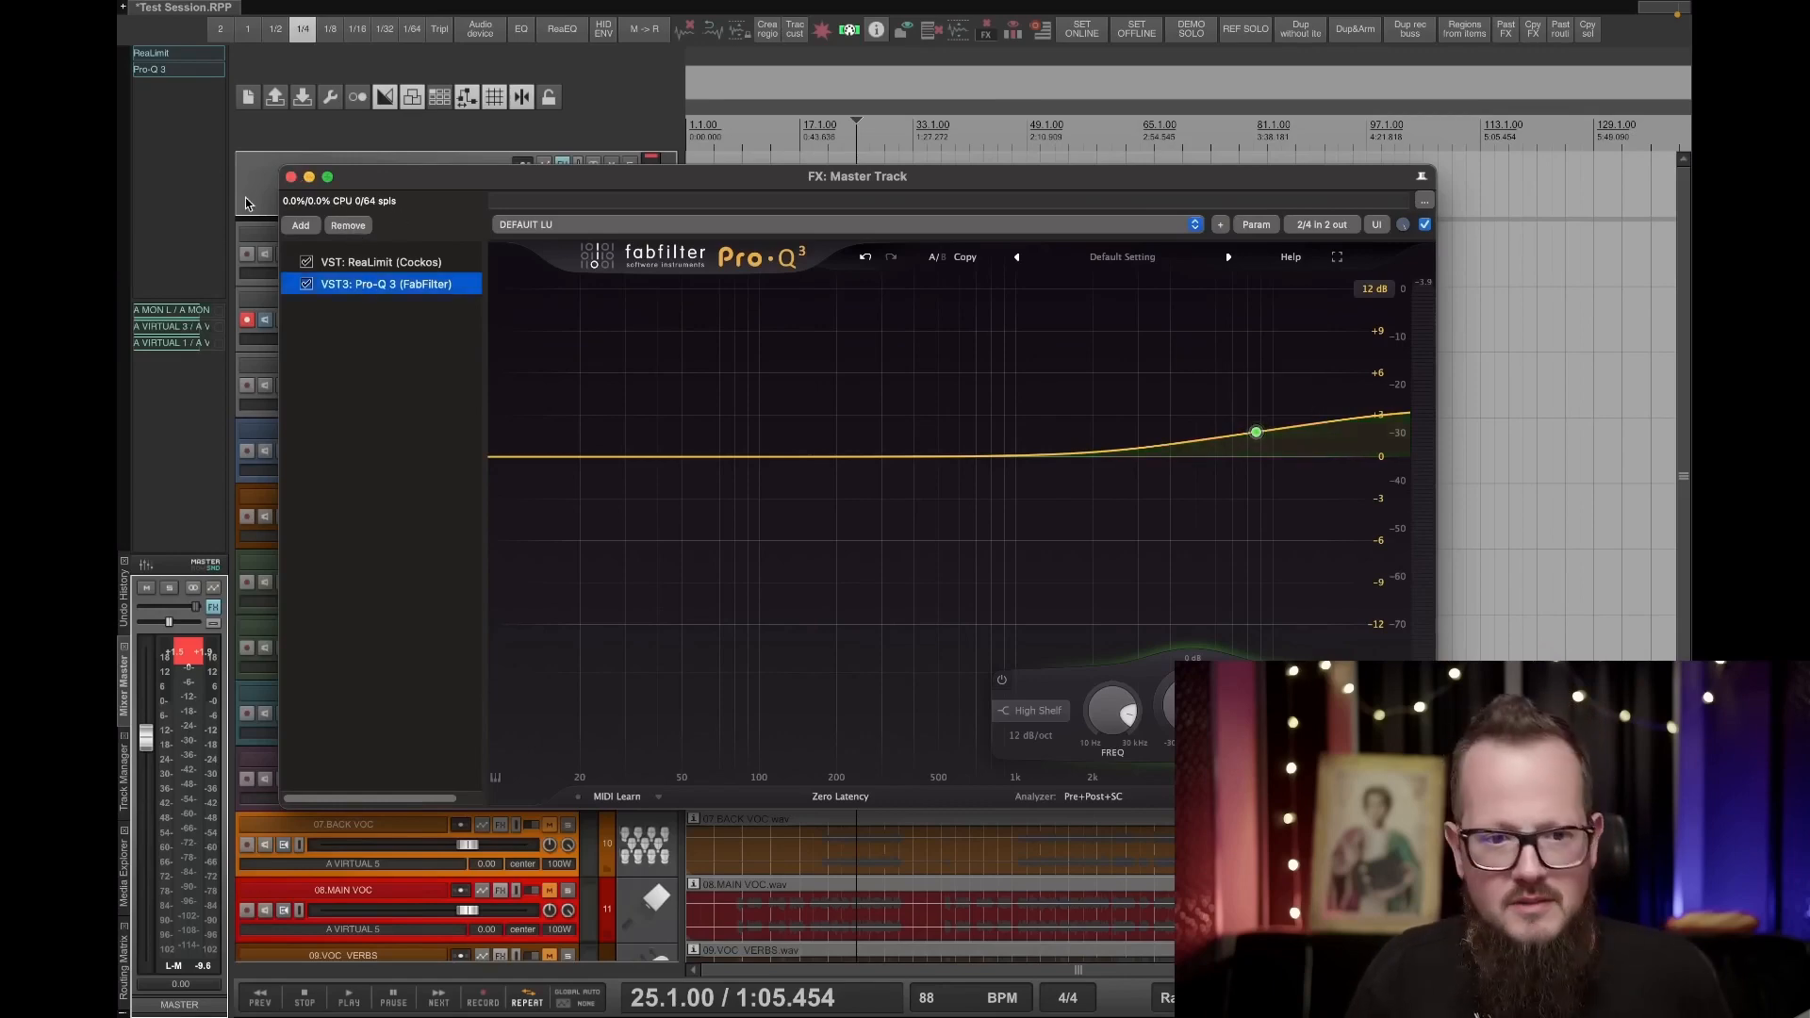
Close the master track's effects window and open the 01.DRUMS track's Pro-Q 3.
{"action": "left_click", "coordinate": [292, 177]}
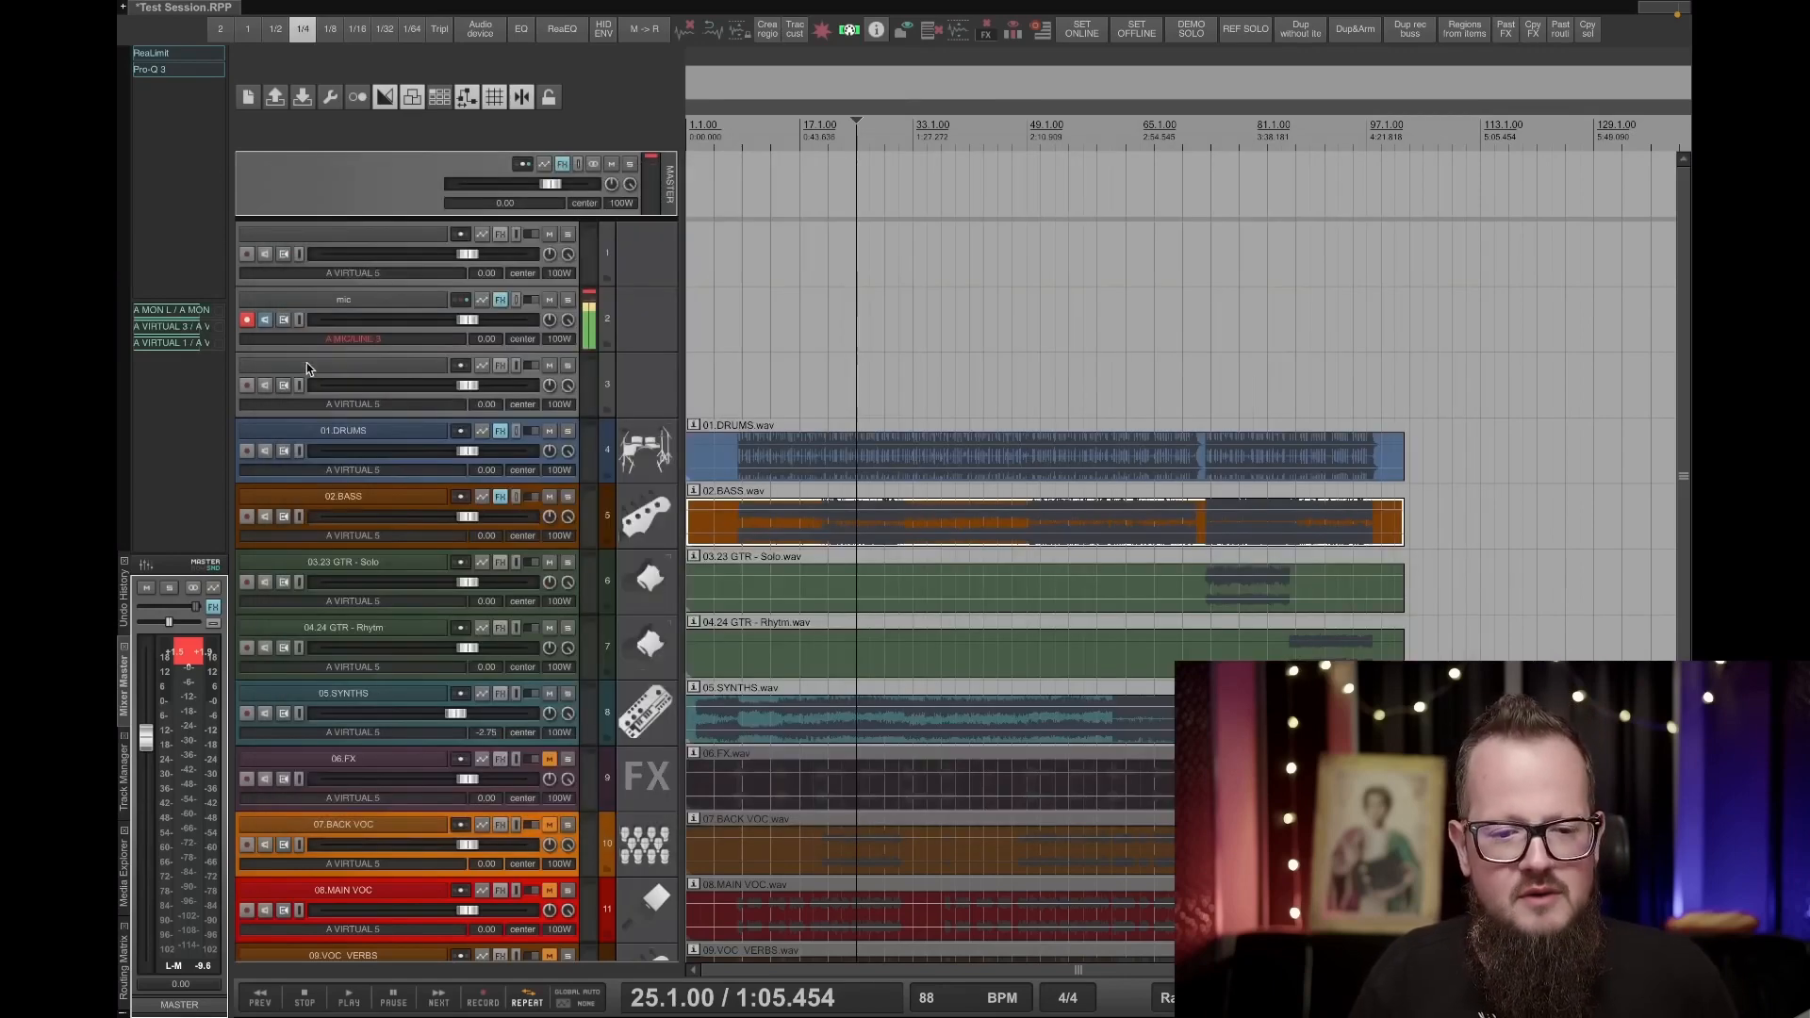
{"action": "left_click", "coordinate": [393, 432]}
{"action": "left_click", "coordinate": [504, 432]}
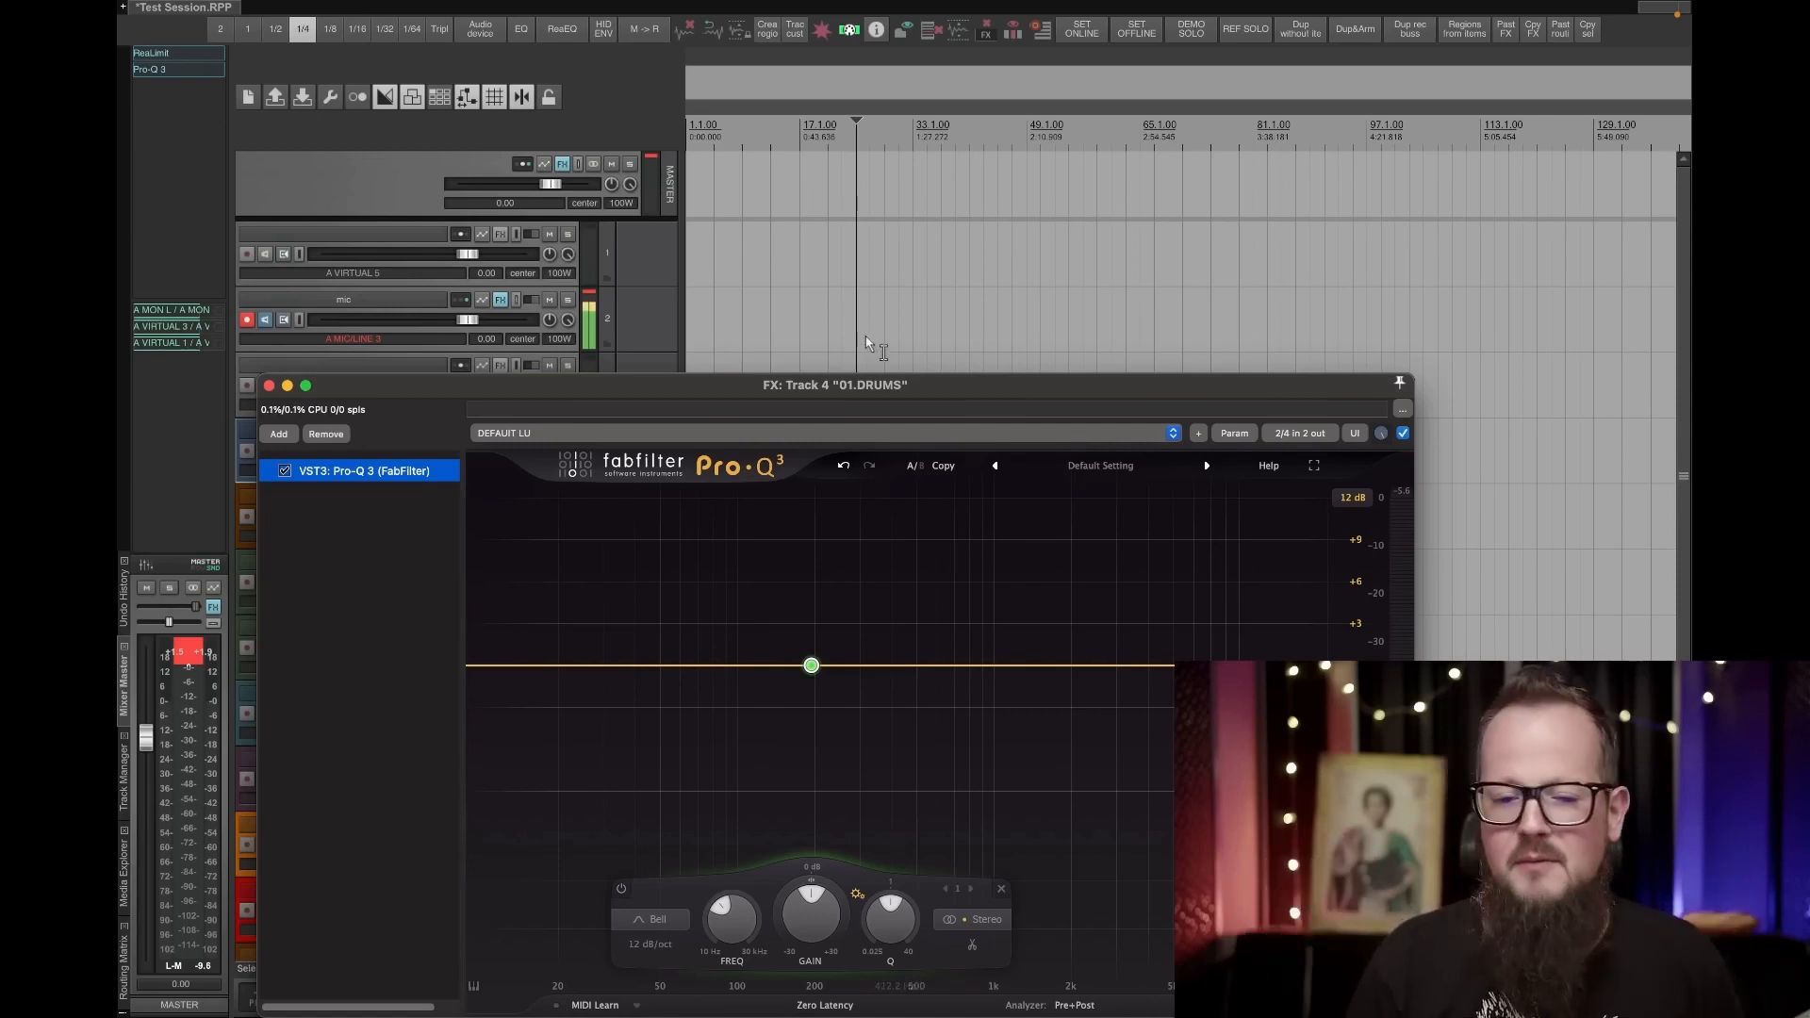
Add a high shelf at about 6425 Hz and -0.09 dB to the drums EQ, closing and reopening its effects window.
{"action": "left_click_drag", "start_coordinate": [726, 396], "coordinate": [777, 592]}
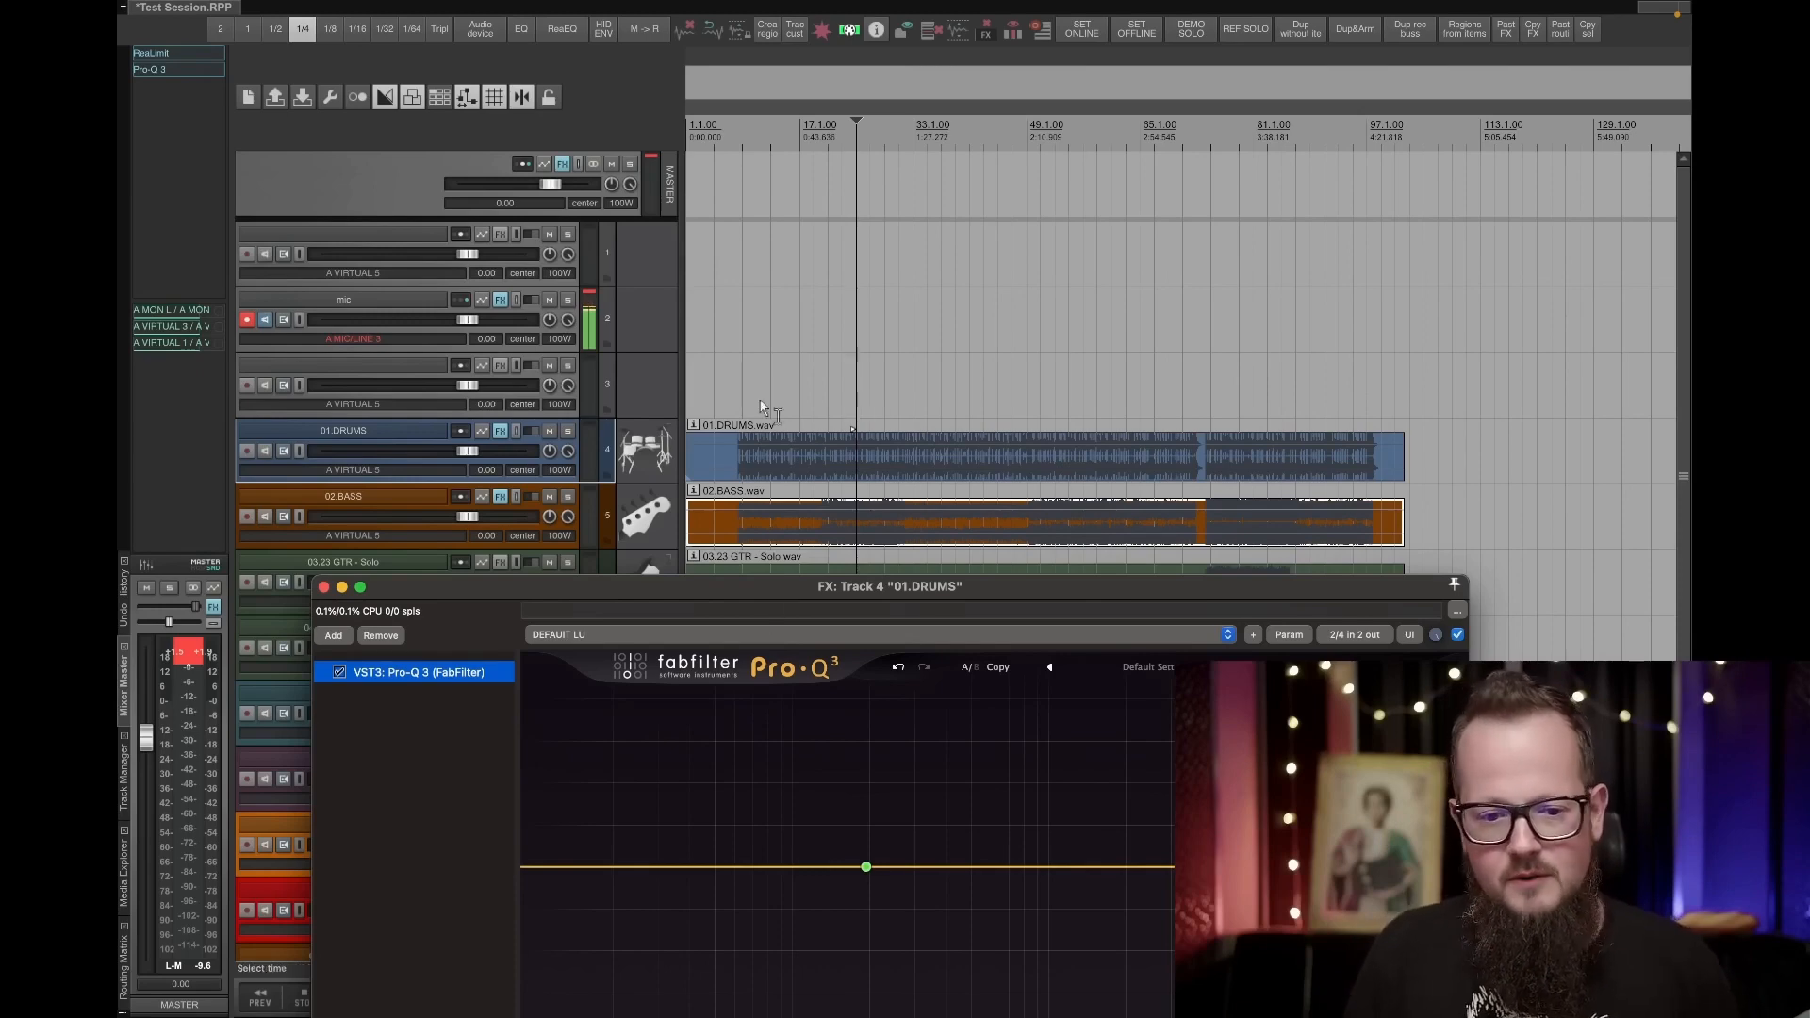
{"action": "left_click_drag", "start_coordinate": [836, 586], "coordinate": [773, 190]}
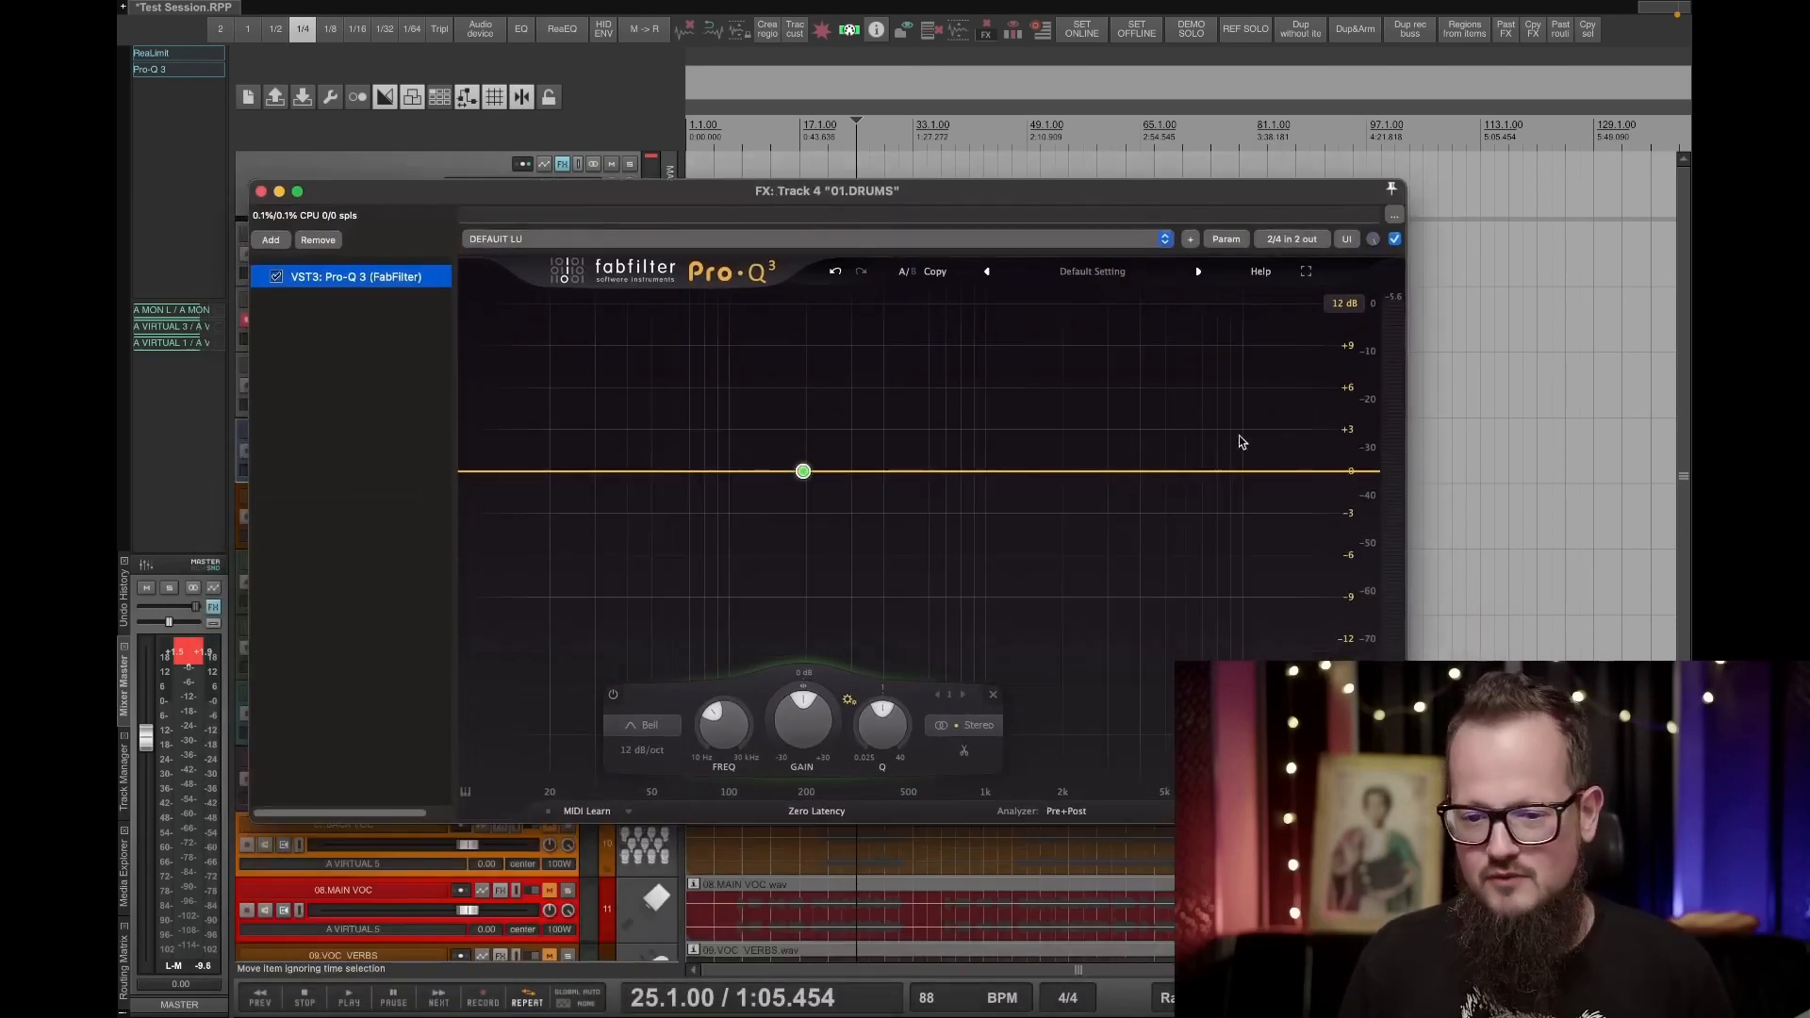
{"action": "left_click_drag", "start_coordinate": [1300, 472], "coordinate": [1193, 475]}
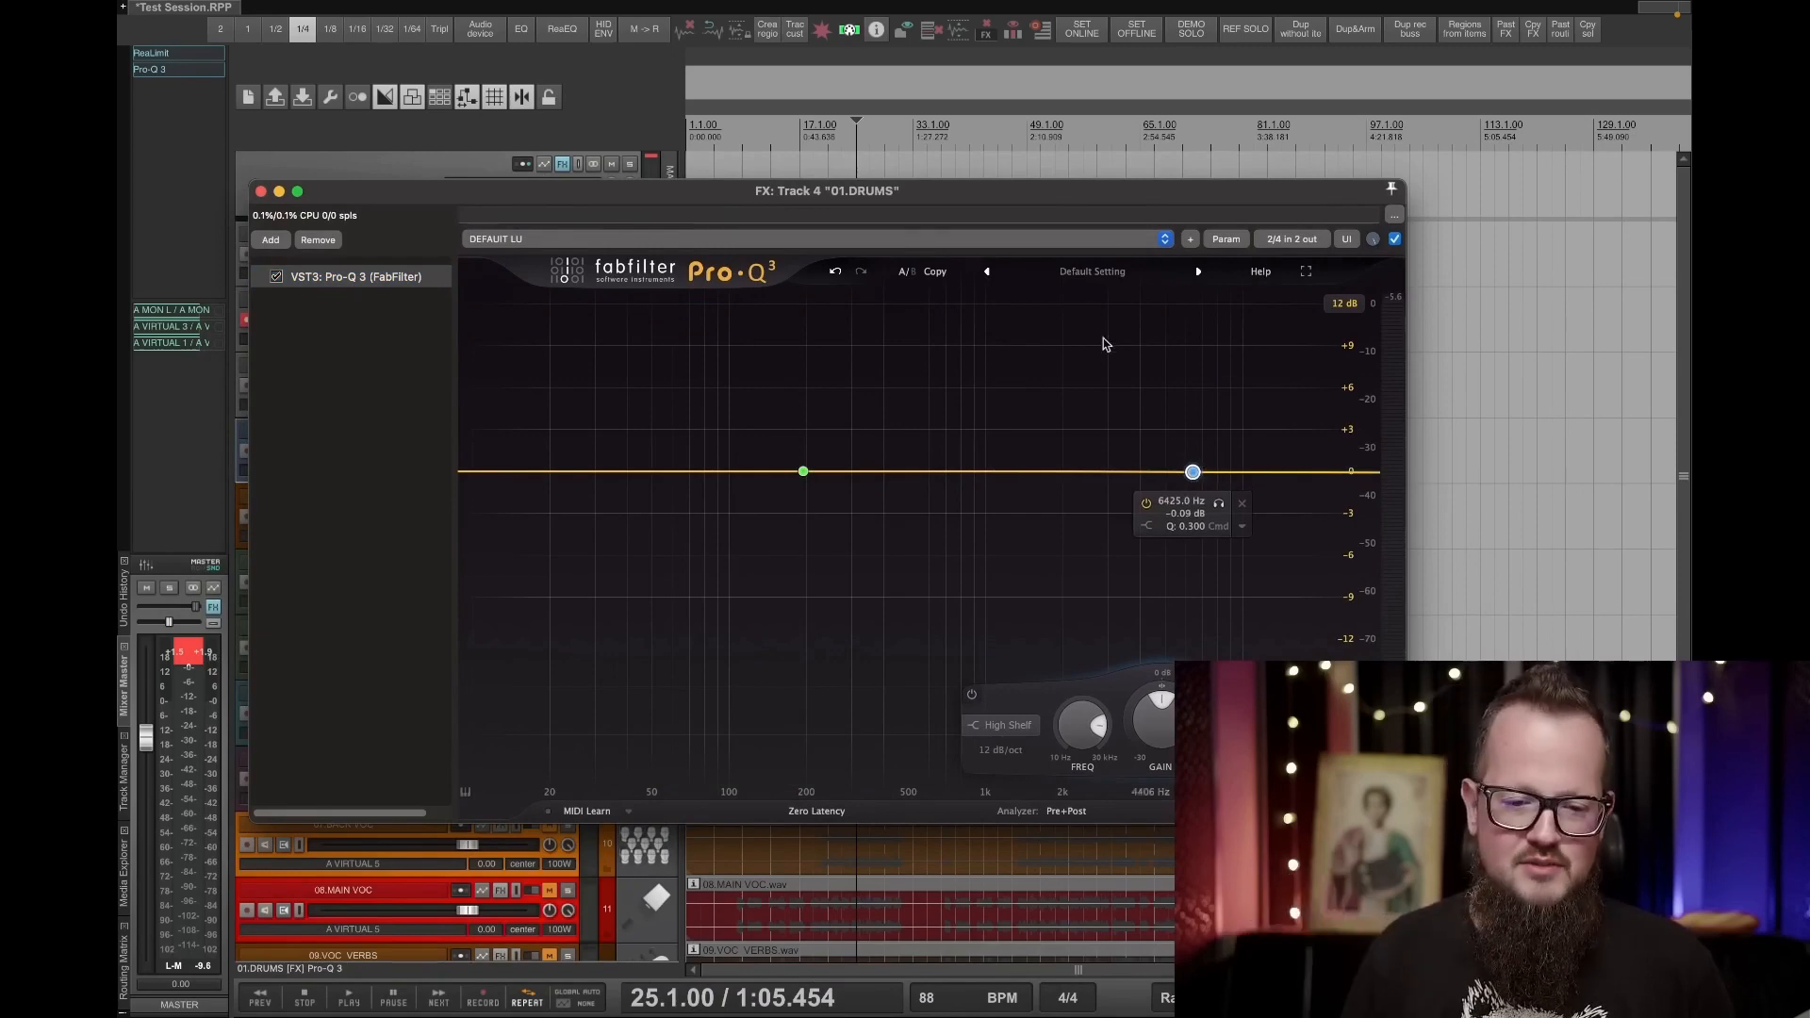
{"action": "left_click", "coordinate": [262, 192]}
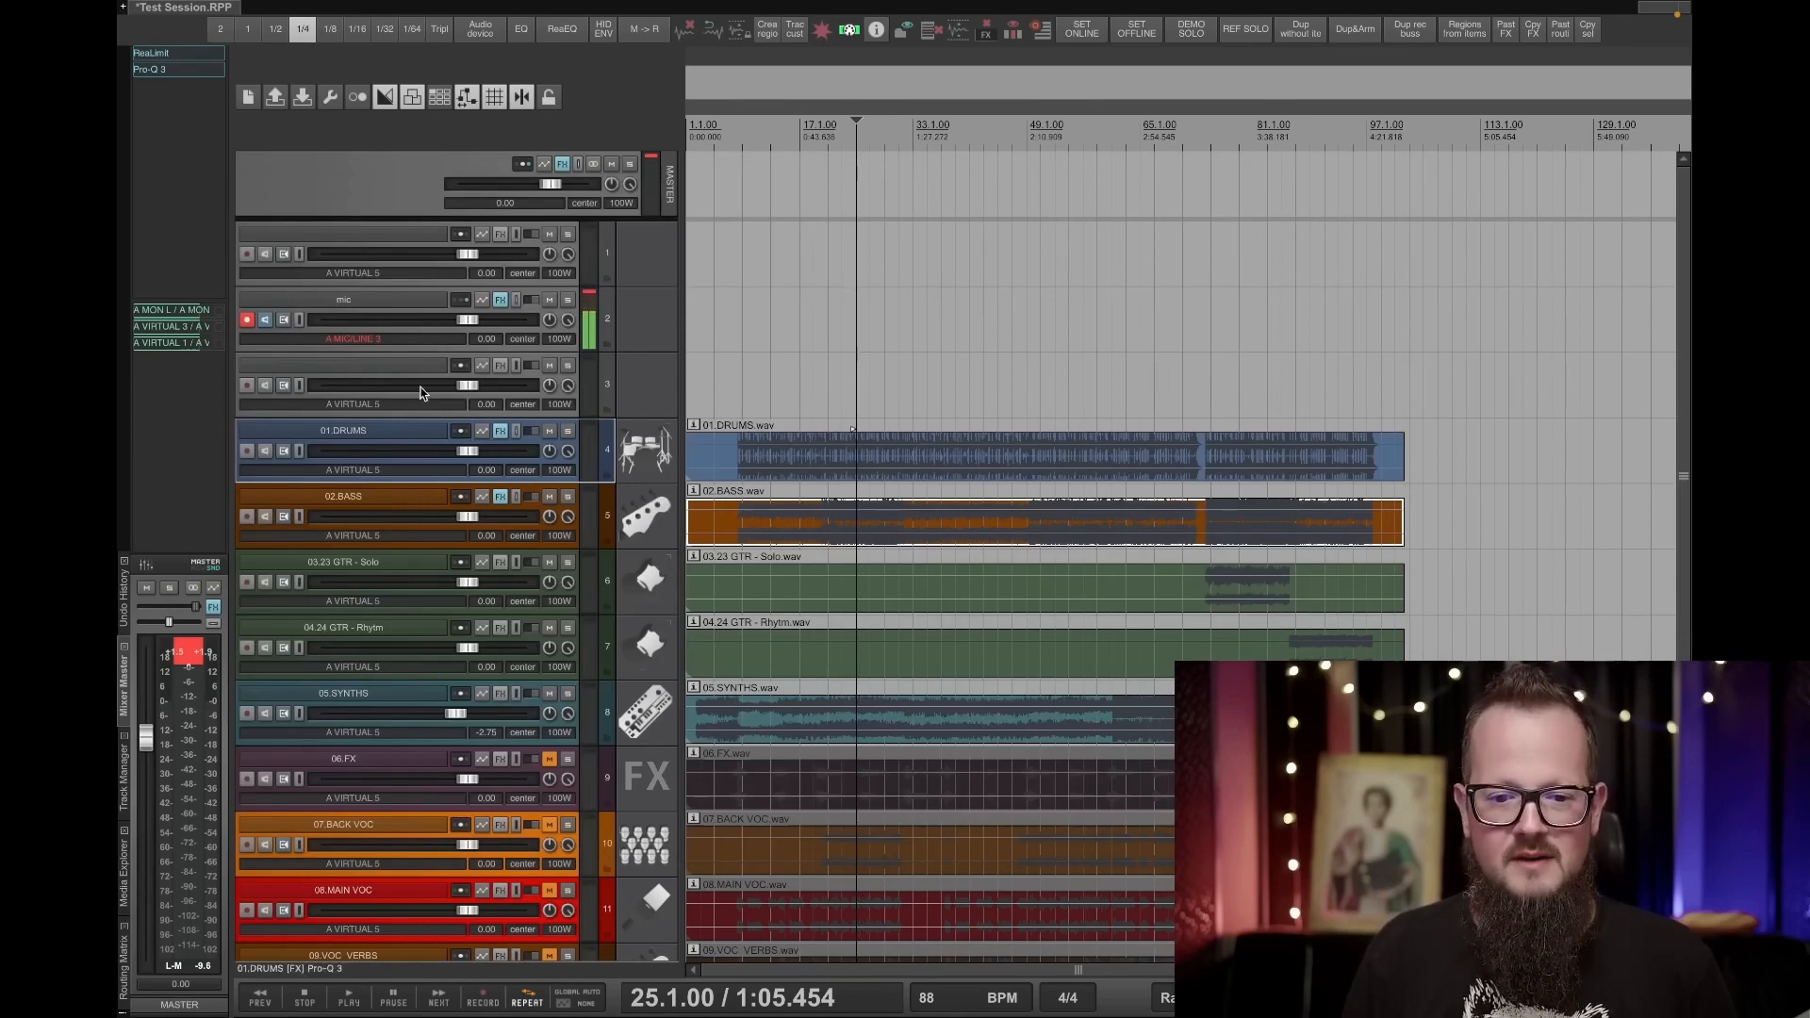
{"action": "left_click", "coordinate": [500, 432]}
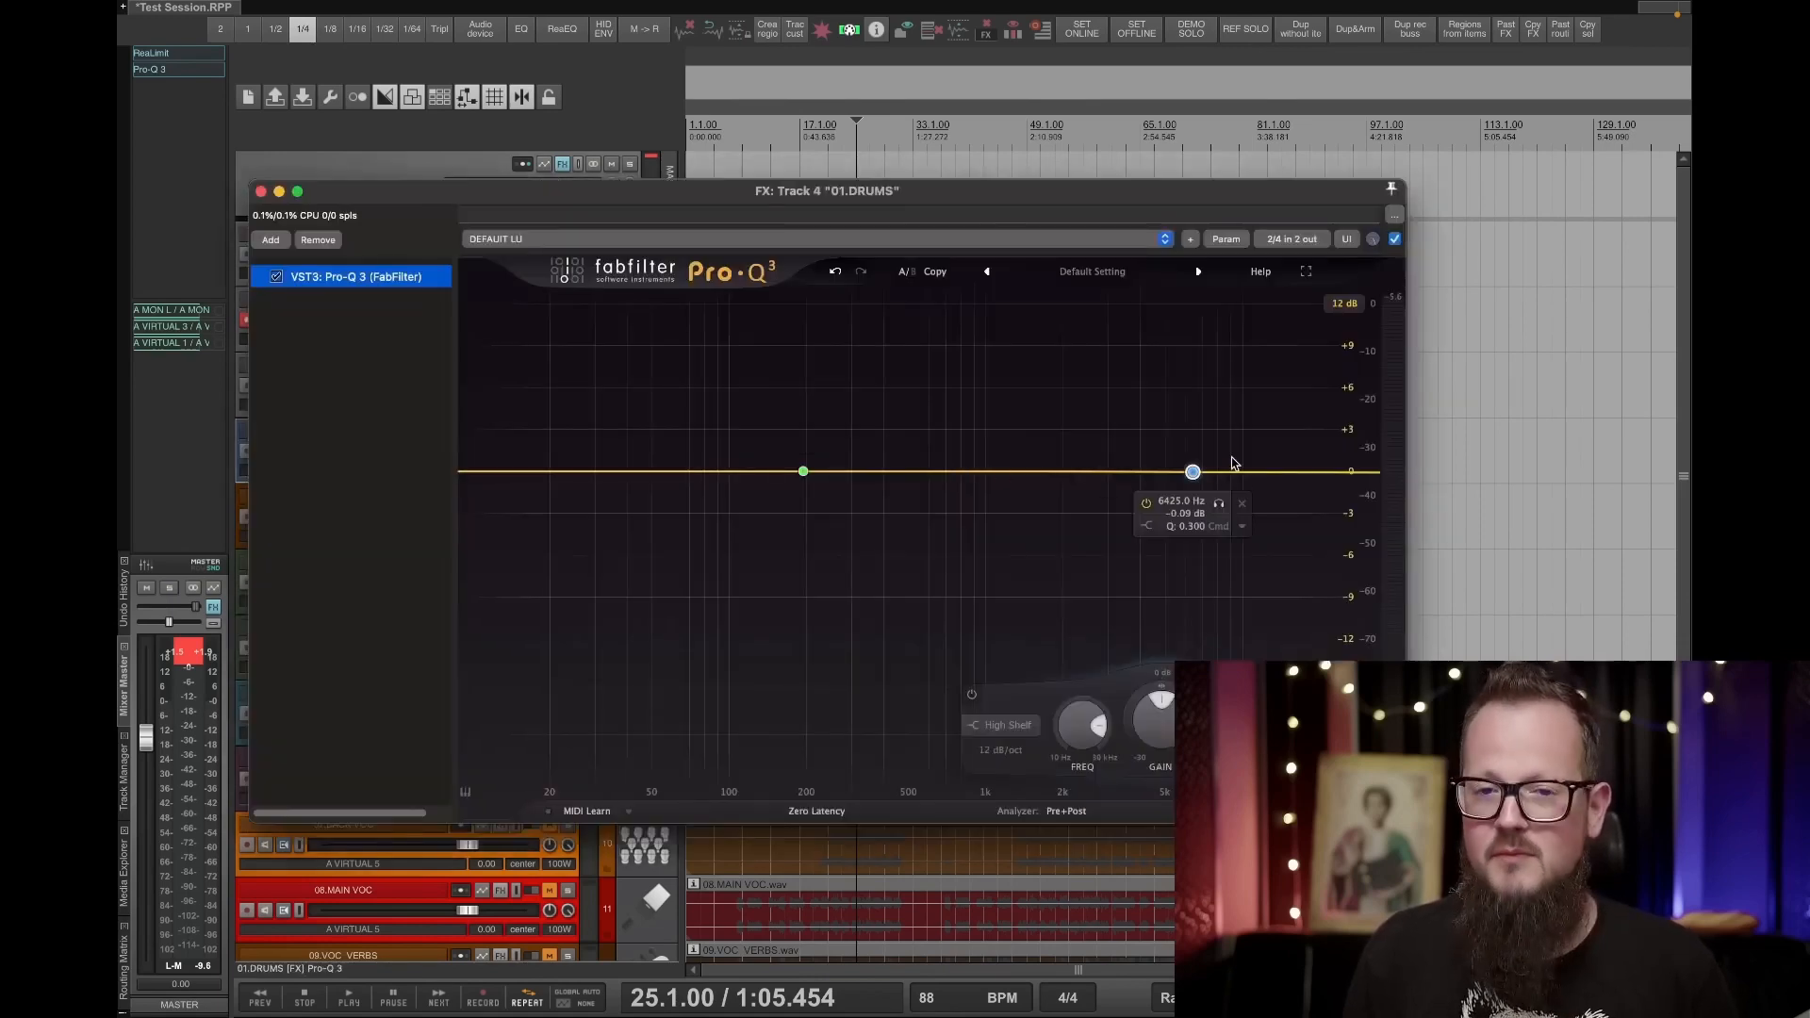
Play the drums and pull the high shelf down to about 5199 Hz and -6.49 dB.
{"action": "key", "text": "space"}
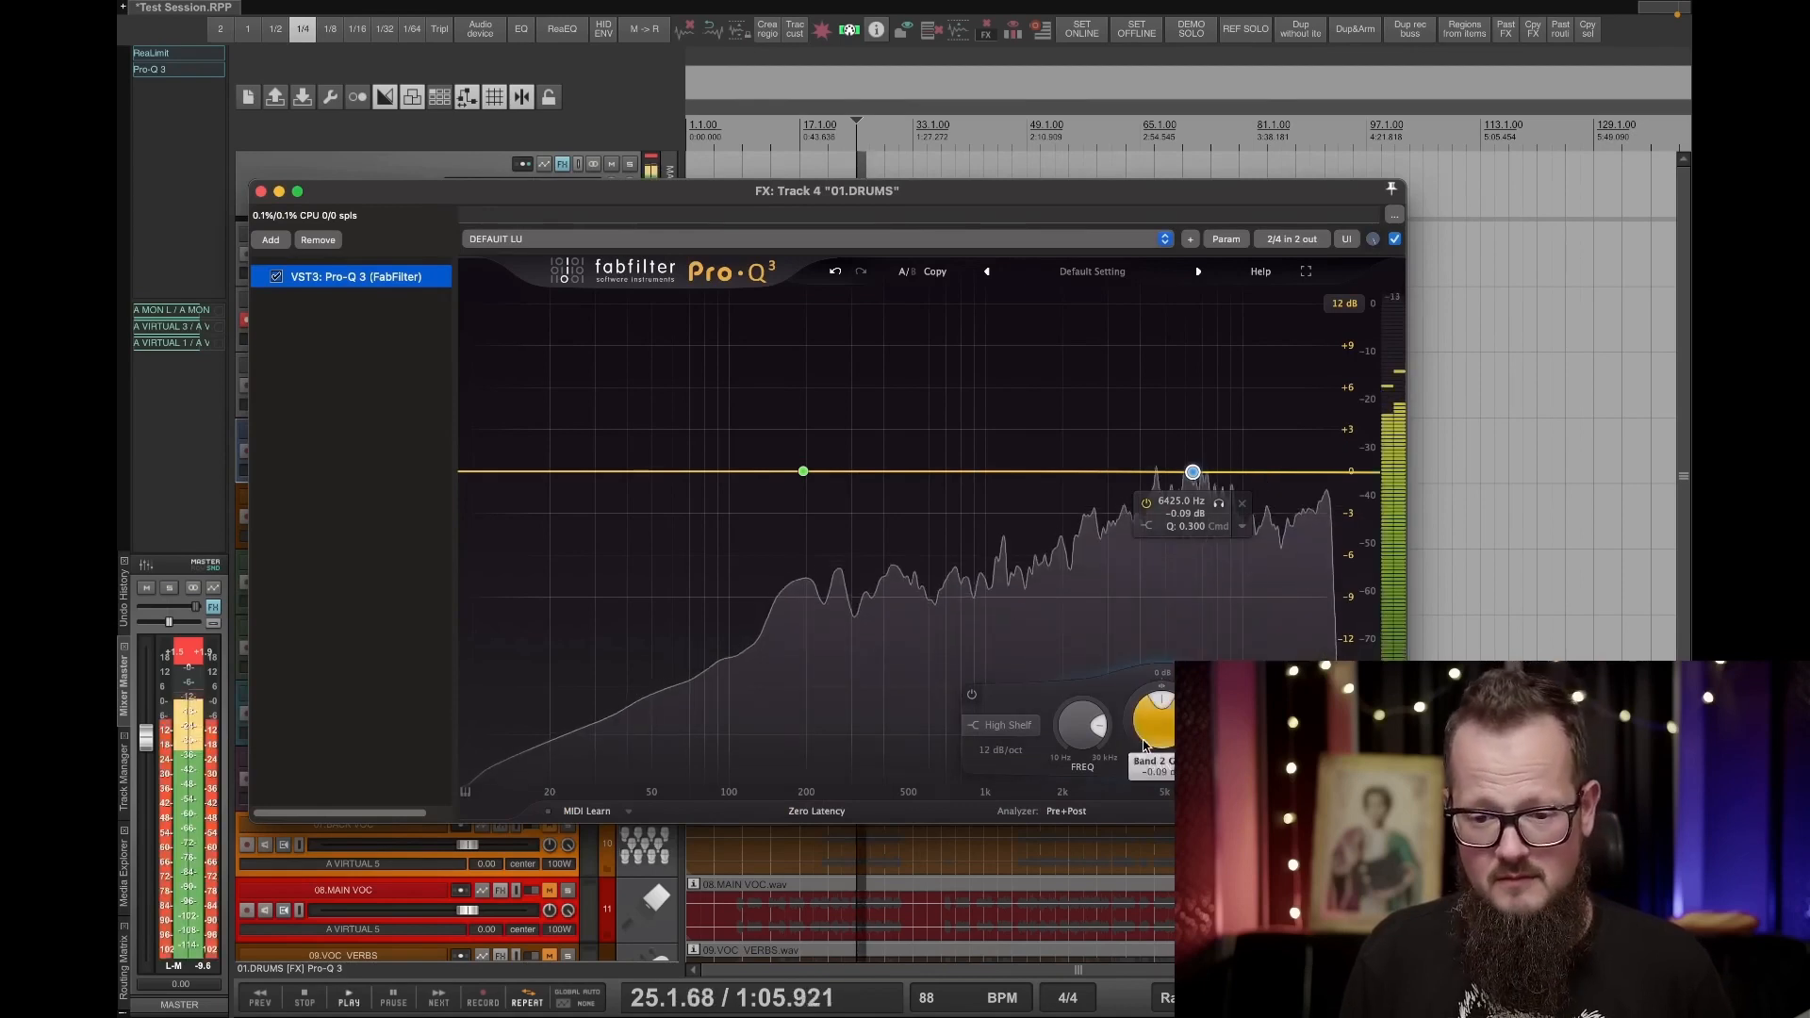
{"action": "left_click_drag", "start_coordinate": [1167, 716], "coordinate": [1167, 724]}
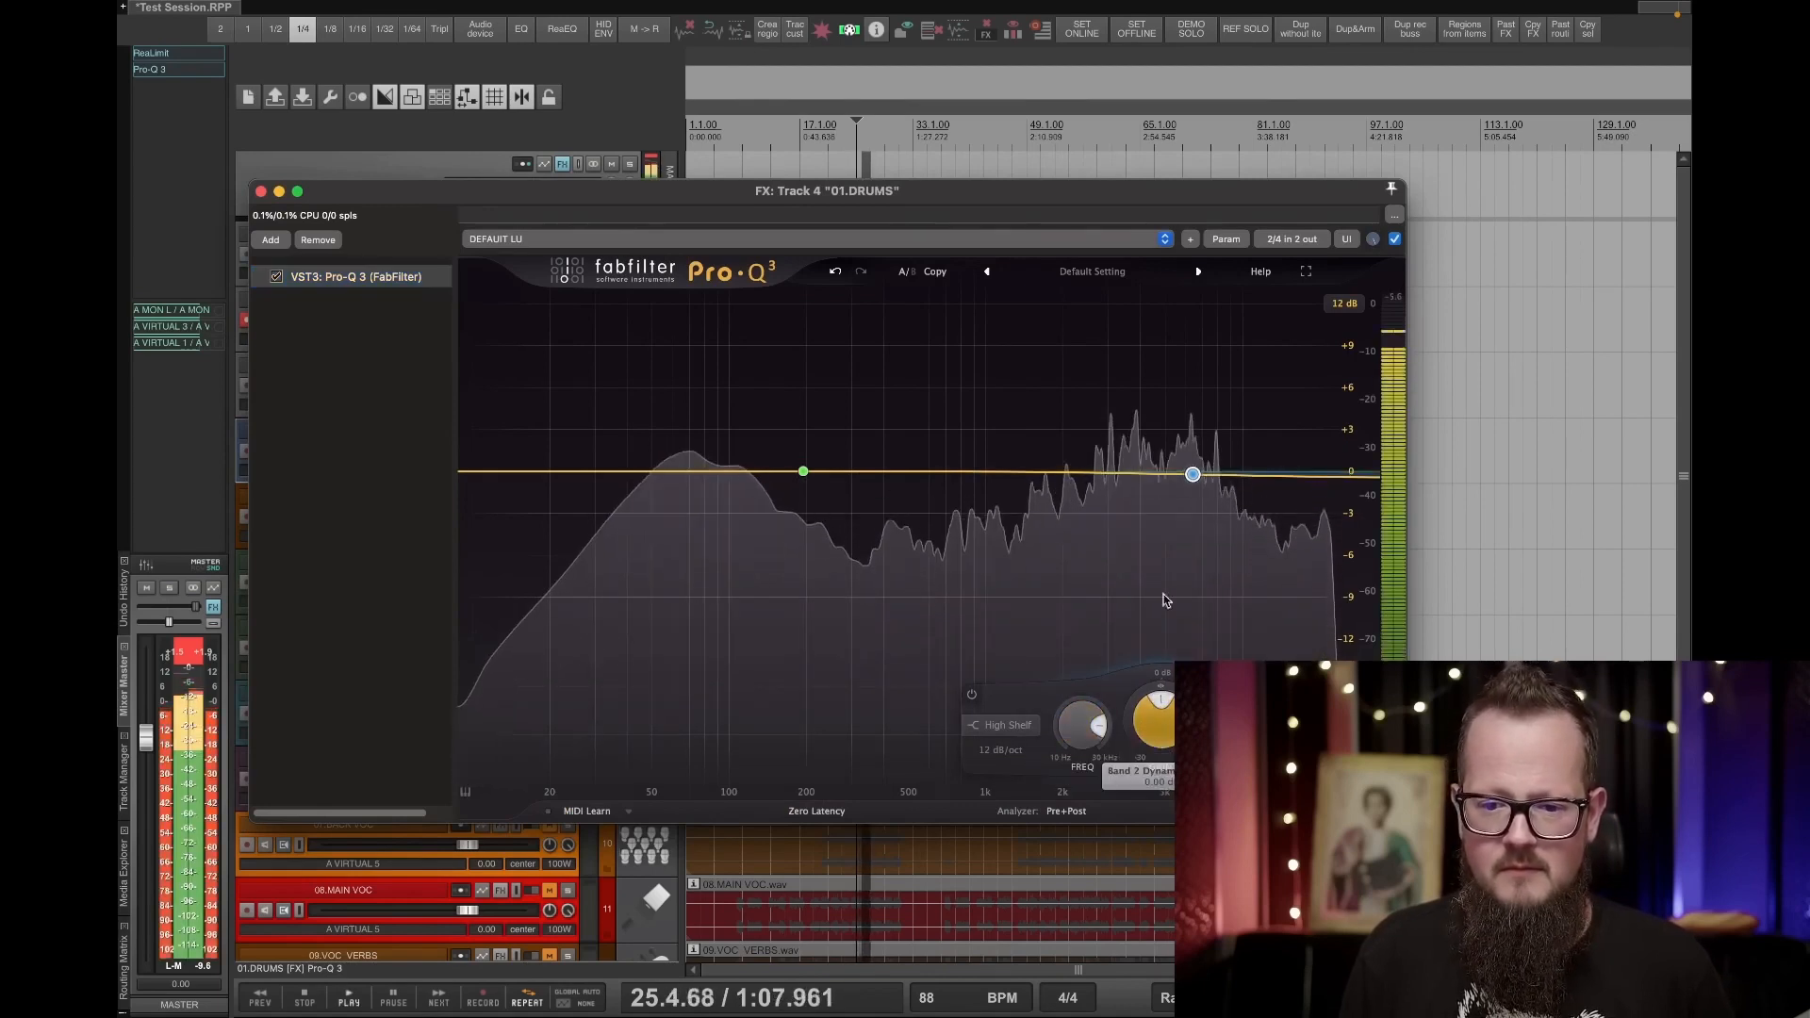
{"action": "left_click_drag", "start_coordinate": [1195, 484], "coordinate": [1172, 555]}
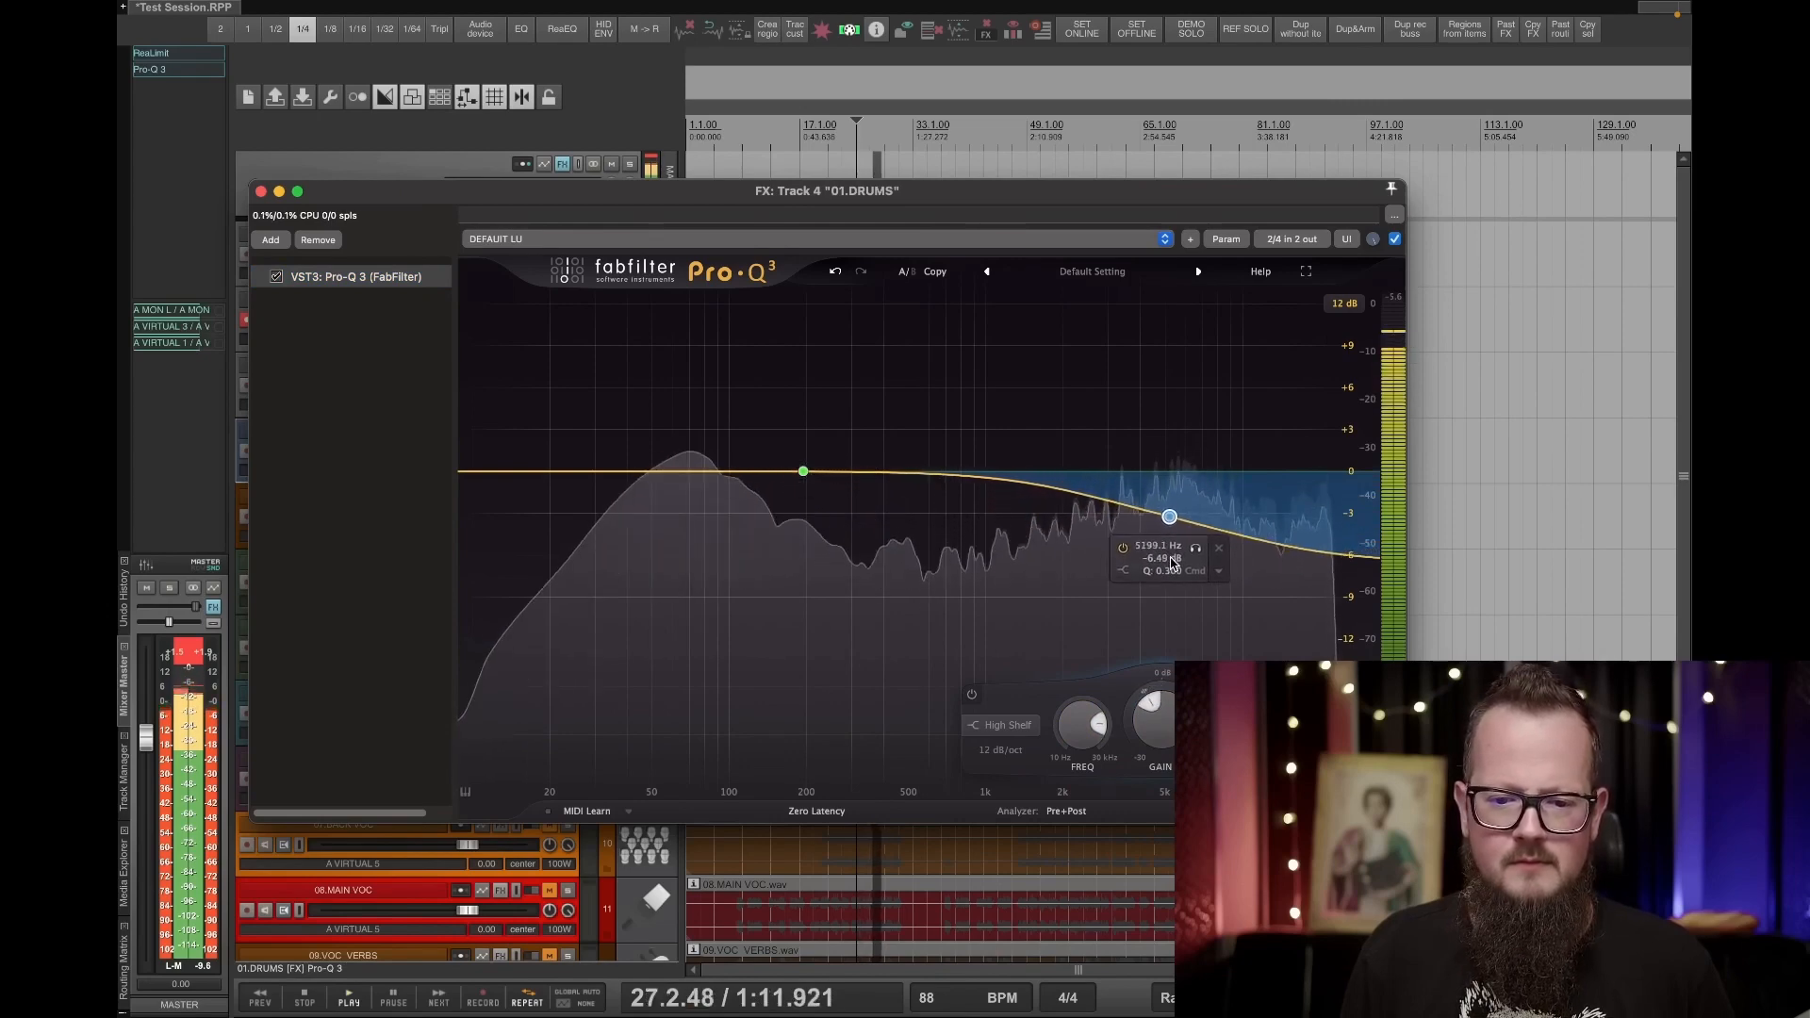
Add a low shelf at about 55 Hz, adjust its gain together with the high shelf's to about +0.2 dB, and stop playback.
{"action": "left_click_drag", "start_coordinate": [532, 474], "coordinate": [662, 546]}
{"action": "left_click", "coordinate": [519, 427]}
{"action": "left_click_drag", "start_coordinate": [518, 491], "coordinate": [1234, 563]}
{"action": "left_click_drag", "start_coordinate": [914, 744], "coordinate": [906, 797]}
{"action": "left_click_drag", "start_coordinate": [902, 731], "coordinate": [876, 619]}
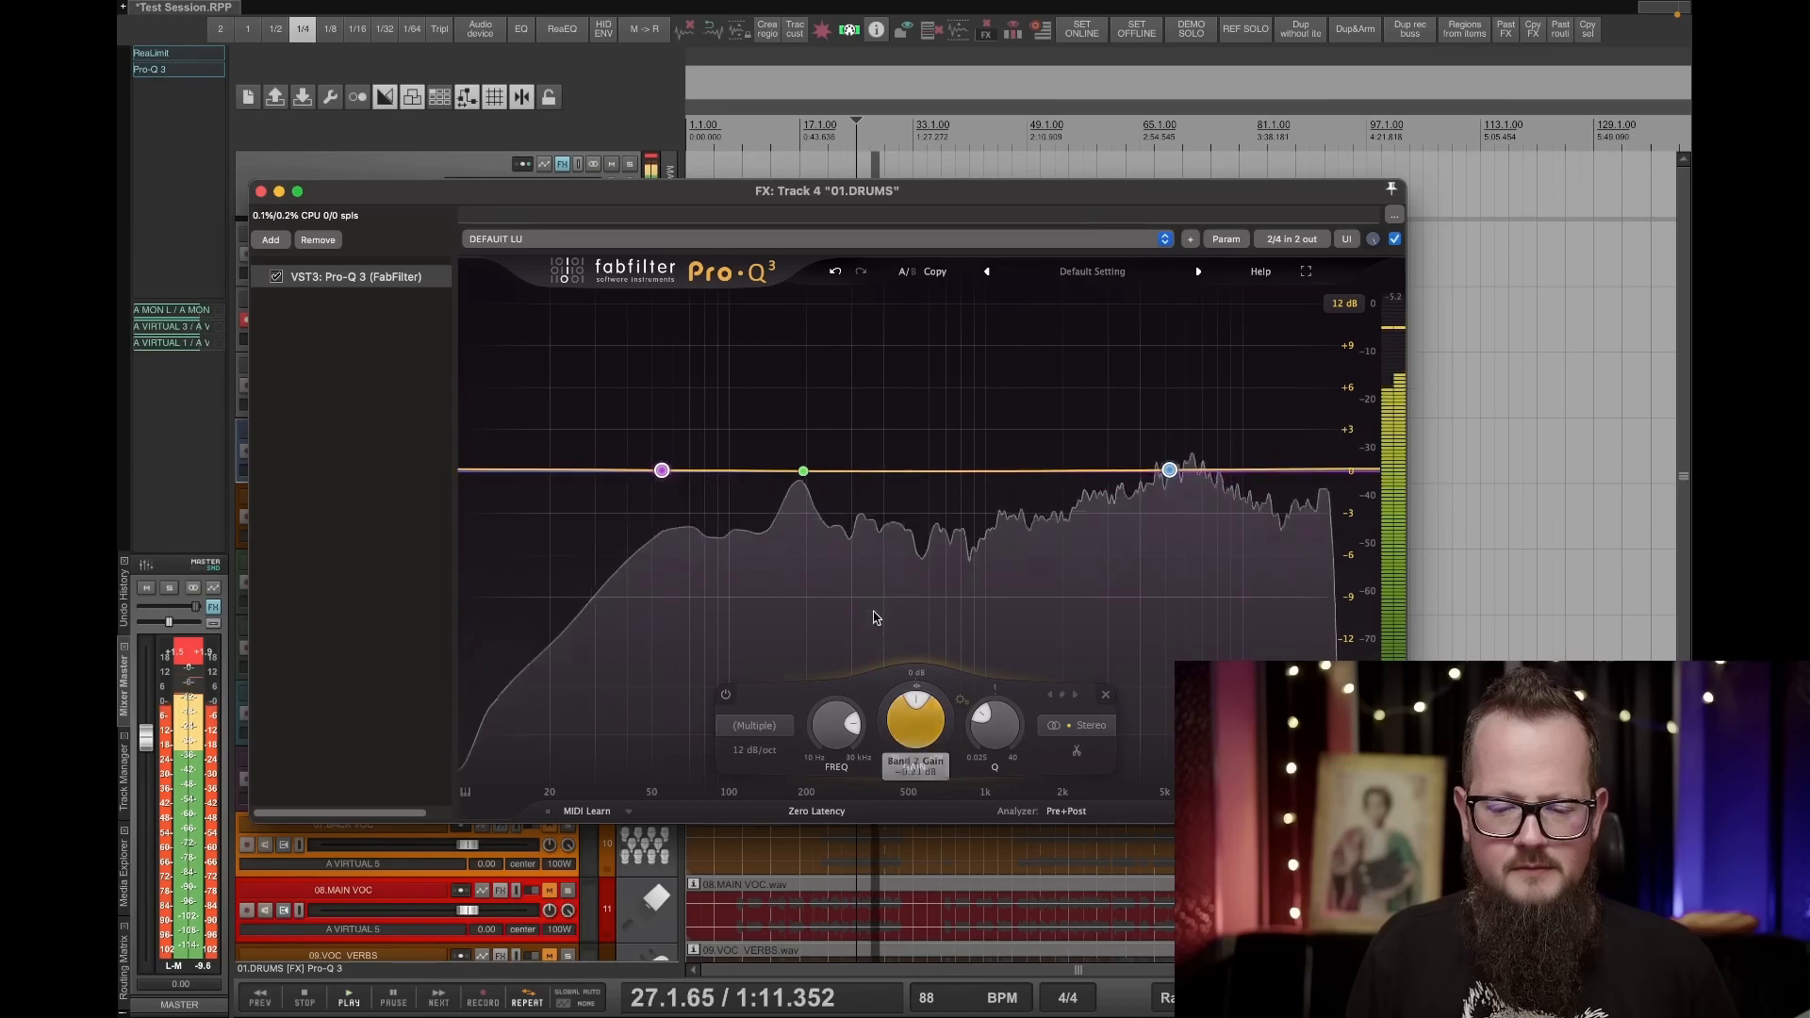
{"action": "key", "text": "space"}
{"action": "left_click", "coordinate": [325, 275]}
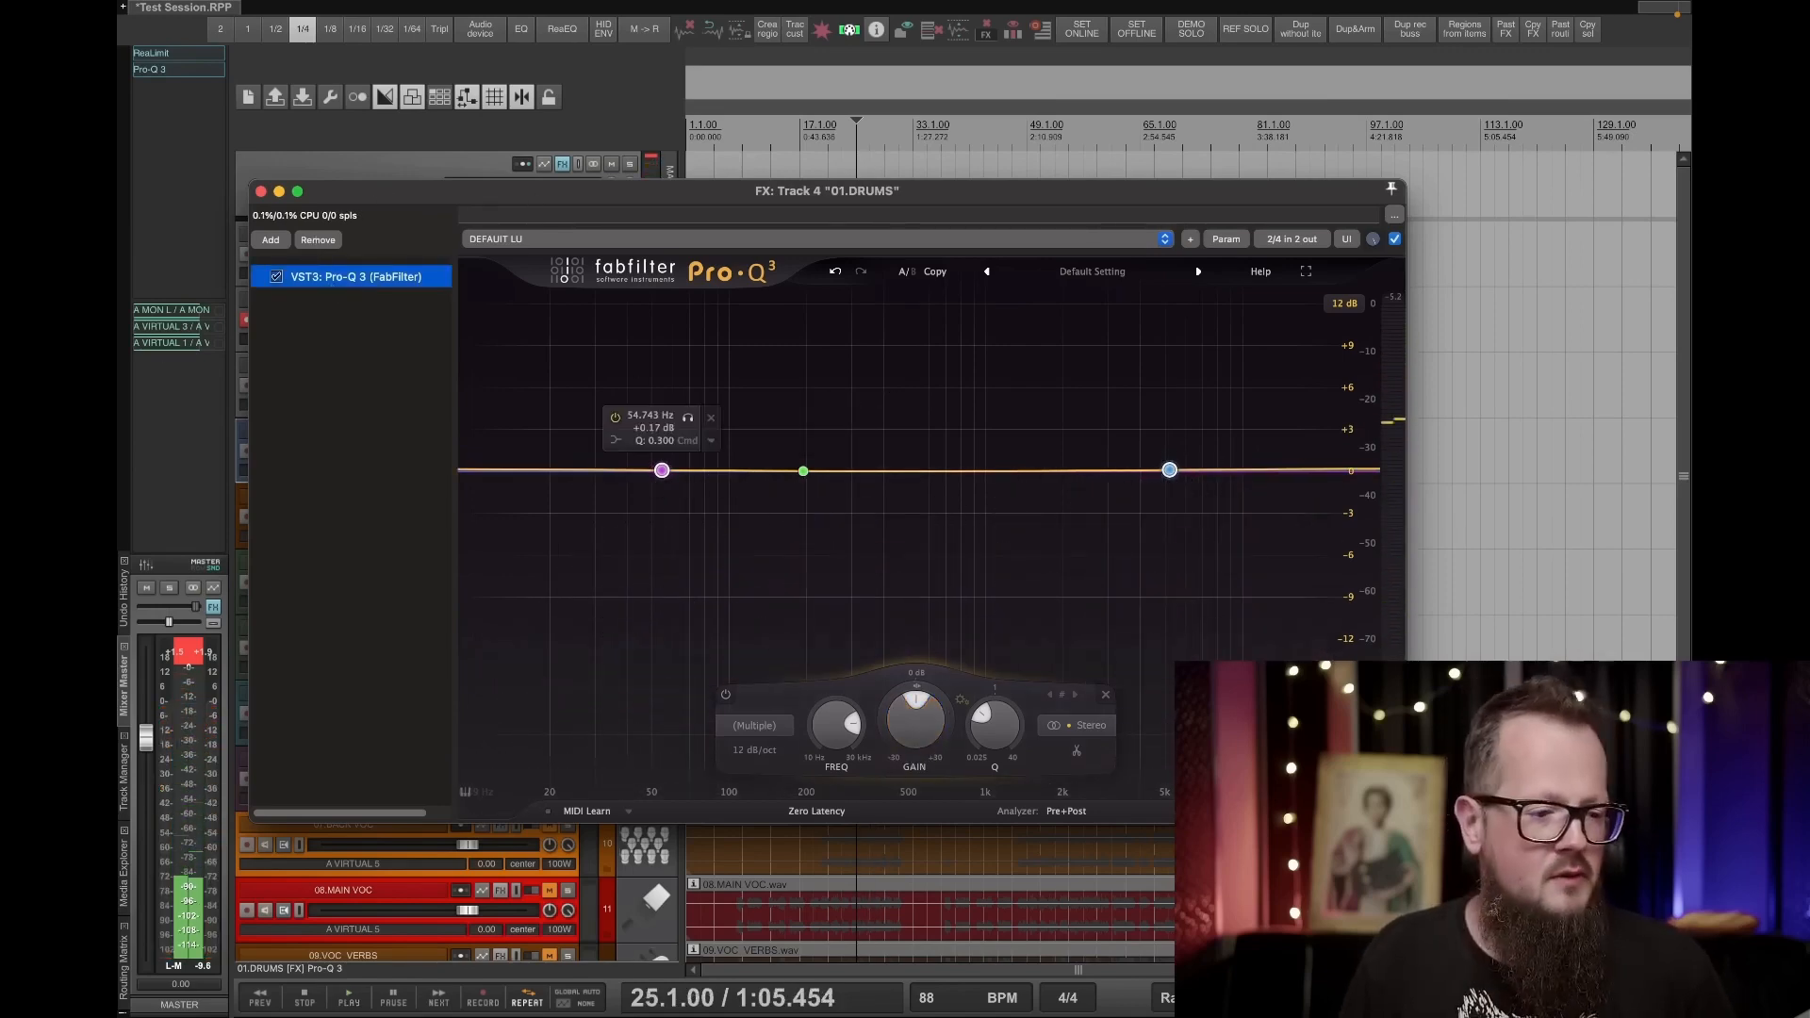
Move the drums effects window aside to mute the guitar tracks, and bring it back fully into view.
{"action": "key", "text": "super+Tab"}
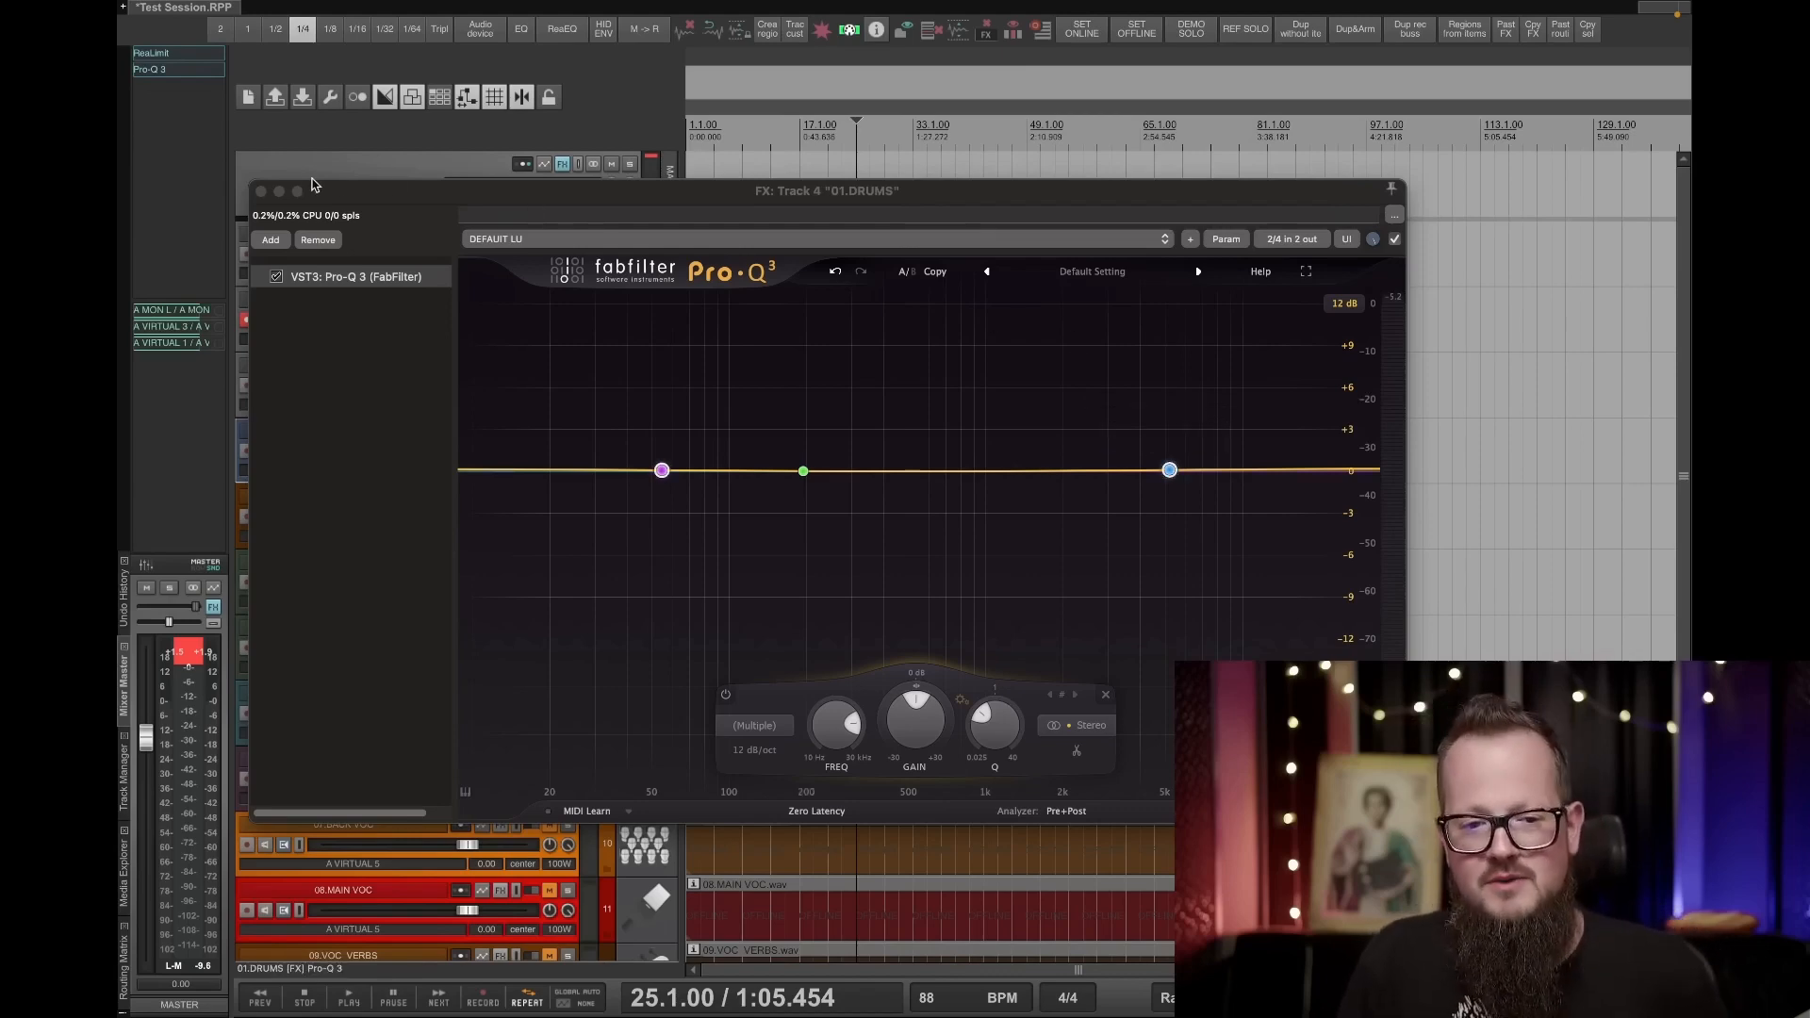
{"action": "left_click_drag", "start_coordinate": [343, 201], "coordinate": [715, 159]}
{"action": "left_click_drag", "start_coordinate": [557, 501], "coordinate": [557, 650]}
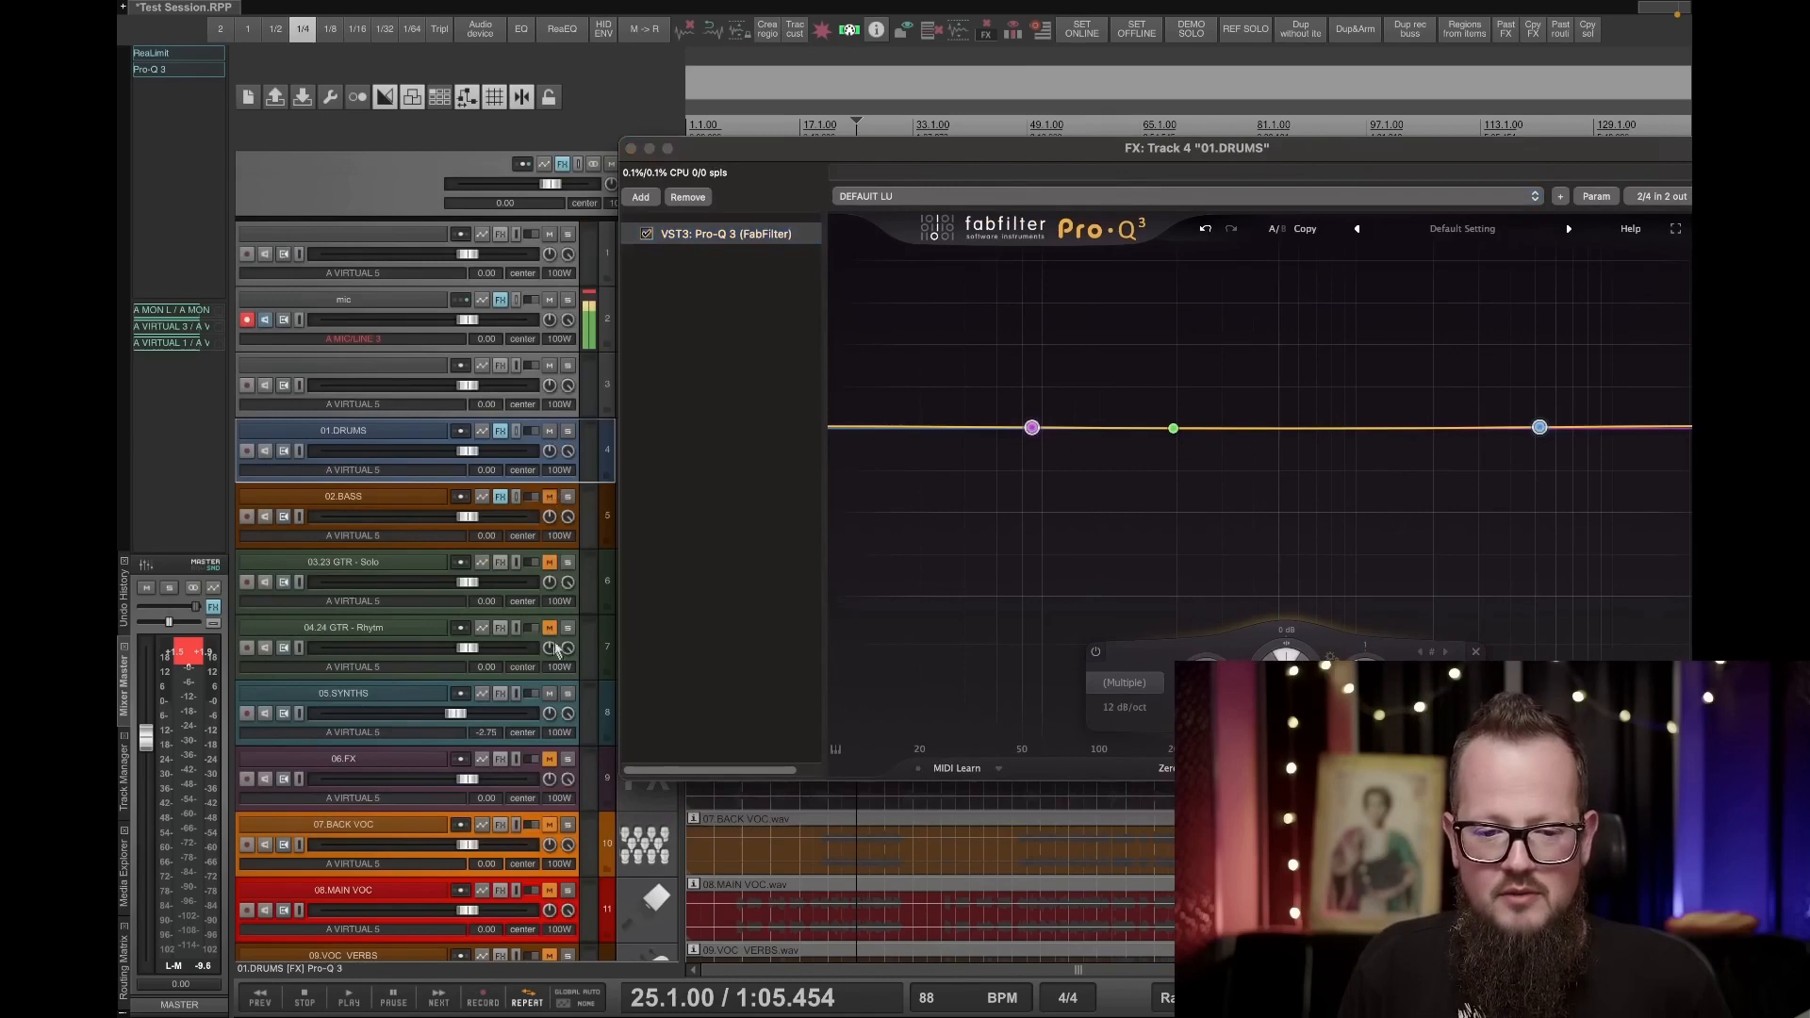
{"action": "left_click_drag", "start_coordinate": [936, 152], "coordinate": [727, 132]}
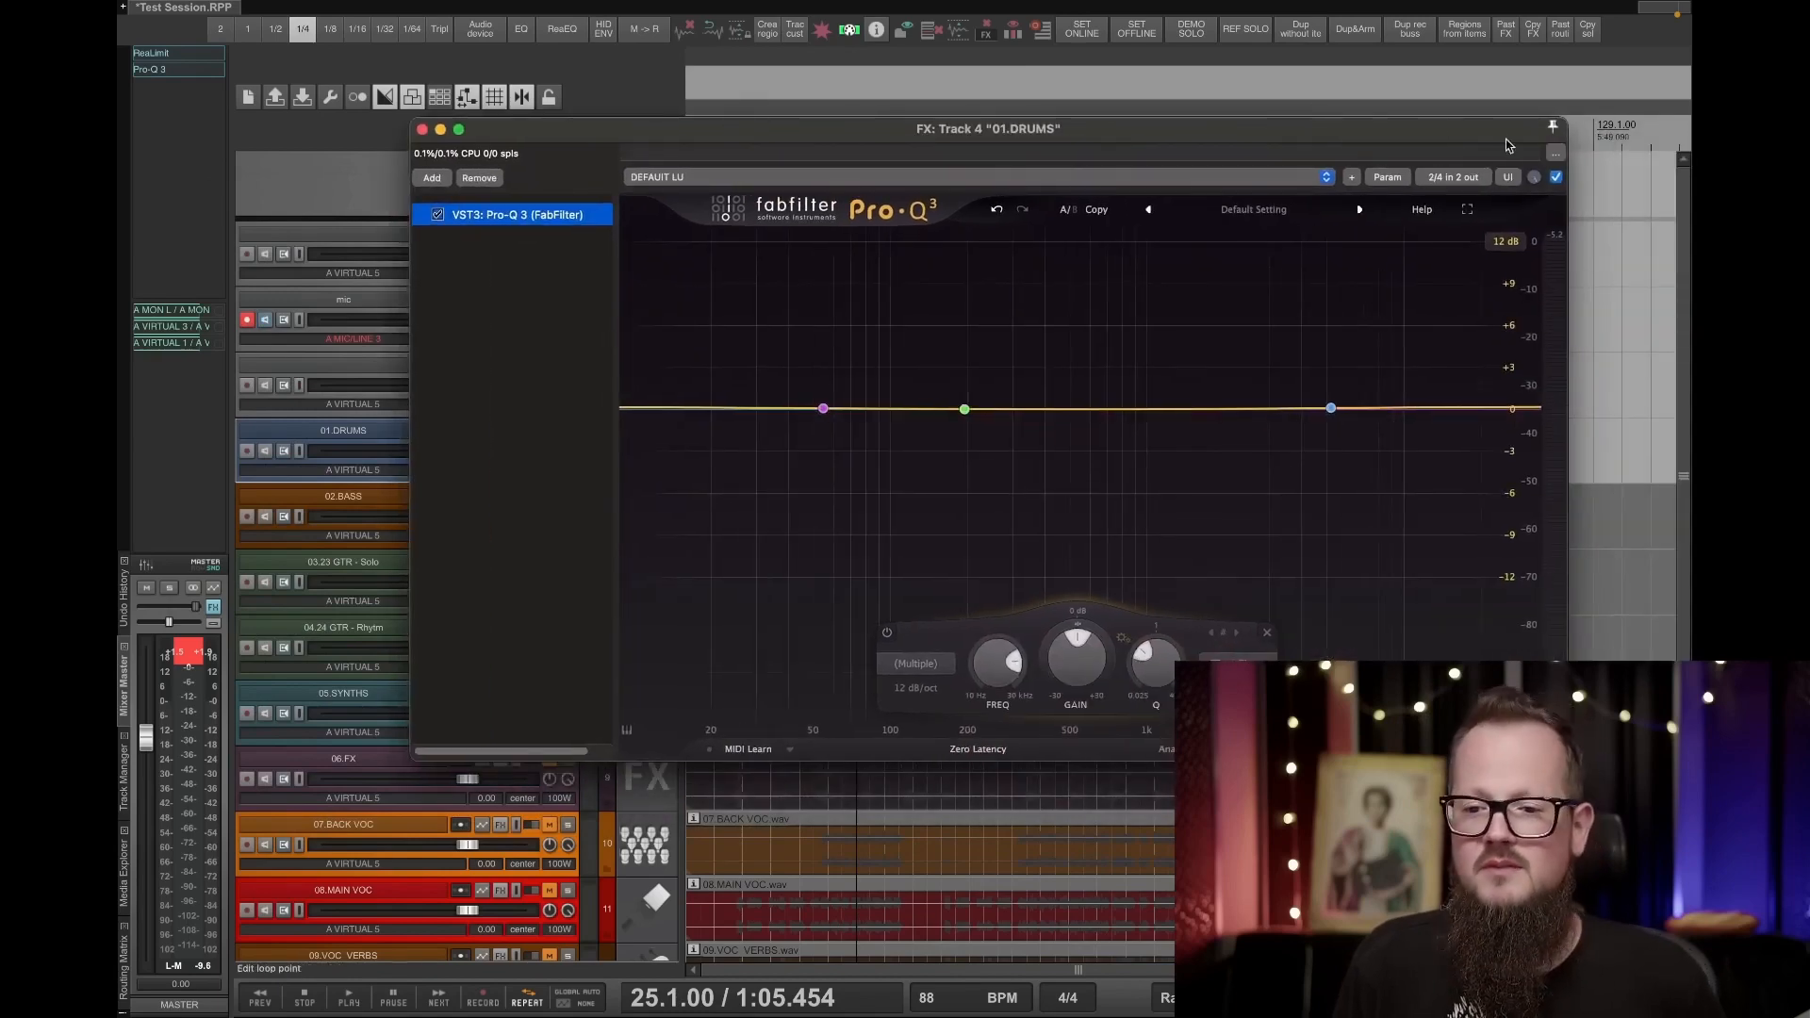
Show the drums EQ in full-screen view and add a bell at about 650 Hz with a Q of 40.
{"action": "left_click", "coordinate": [1468, 209]}
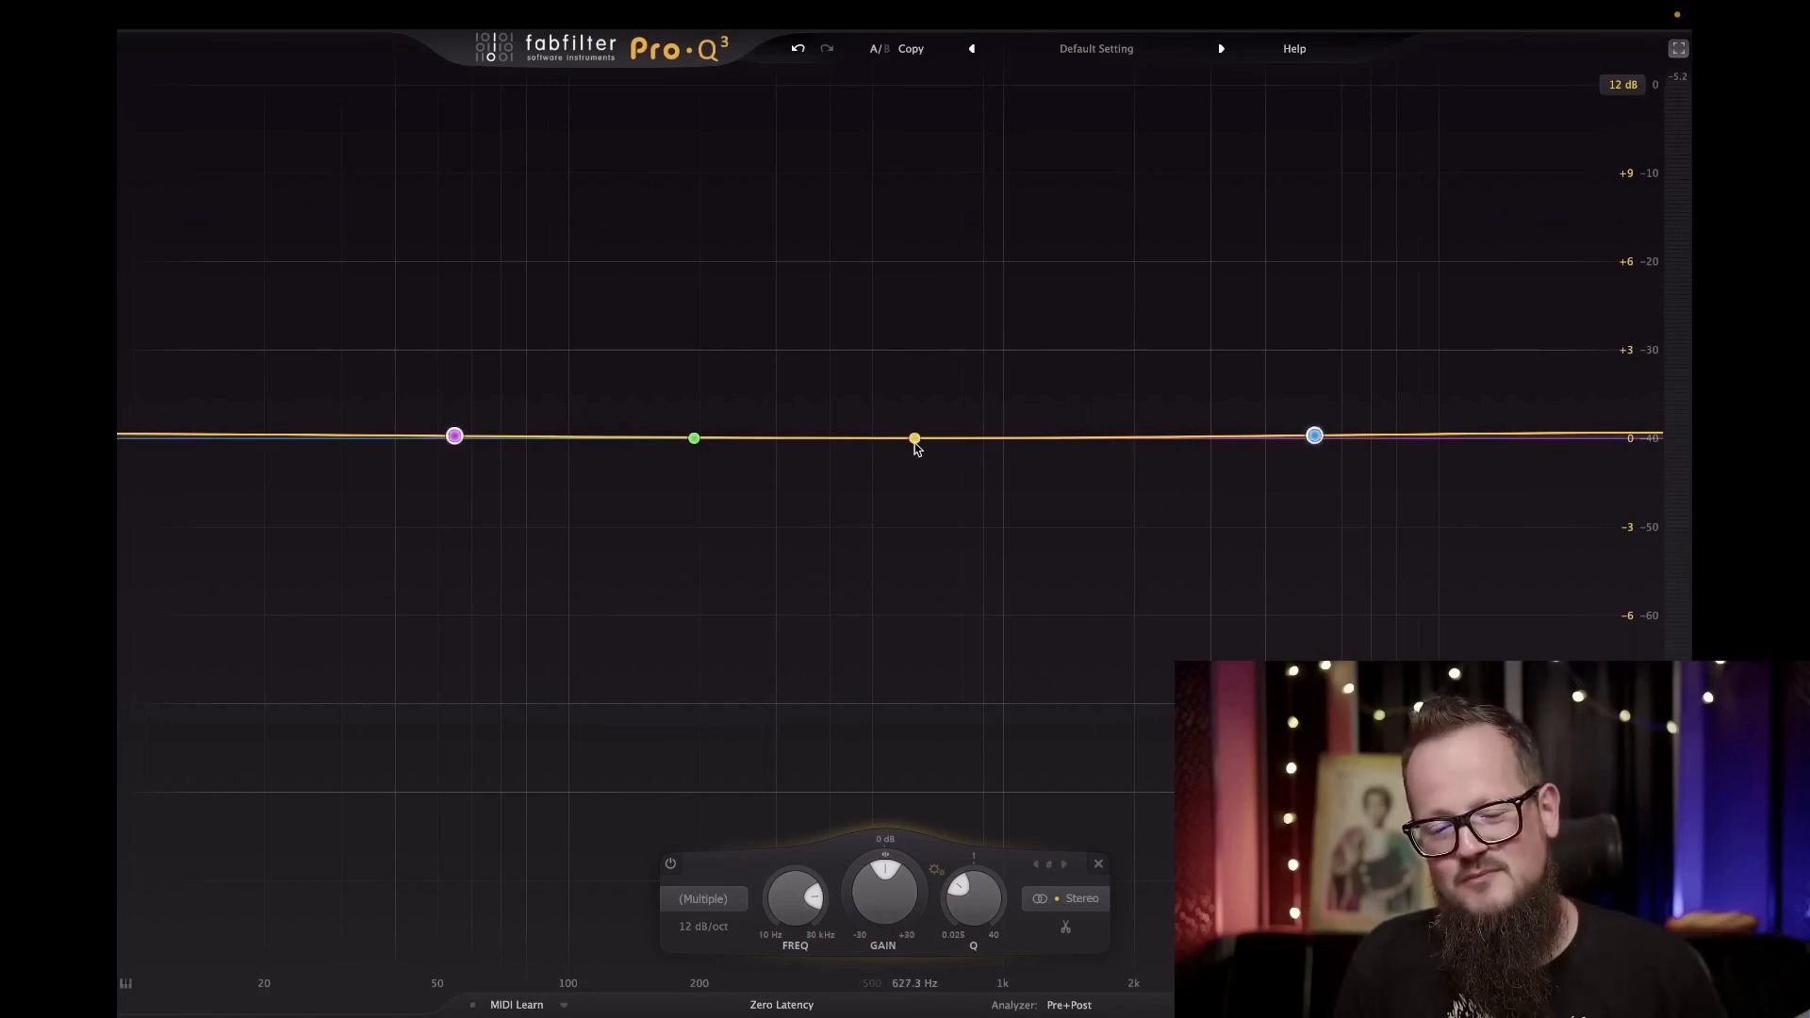
{"action": "left_click_drag", "start_coordinate": [914, 448], "coordinate": [923, 404]}
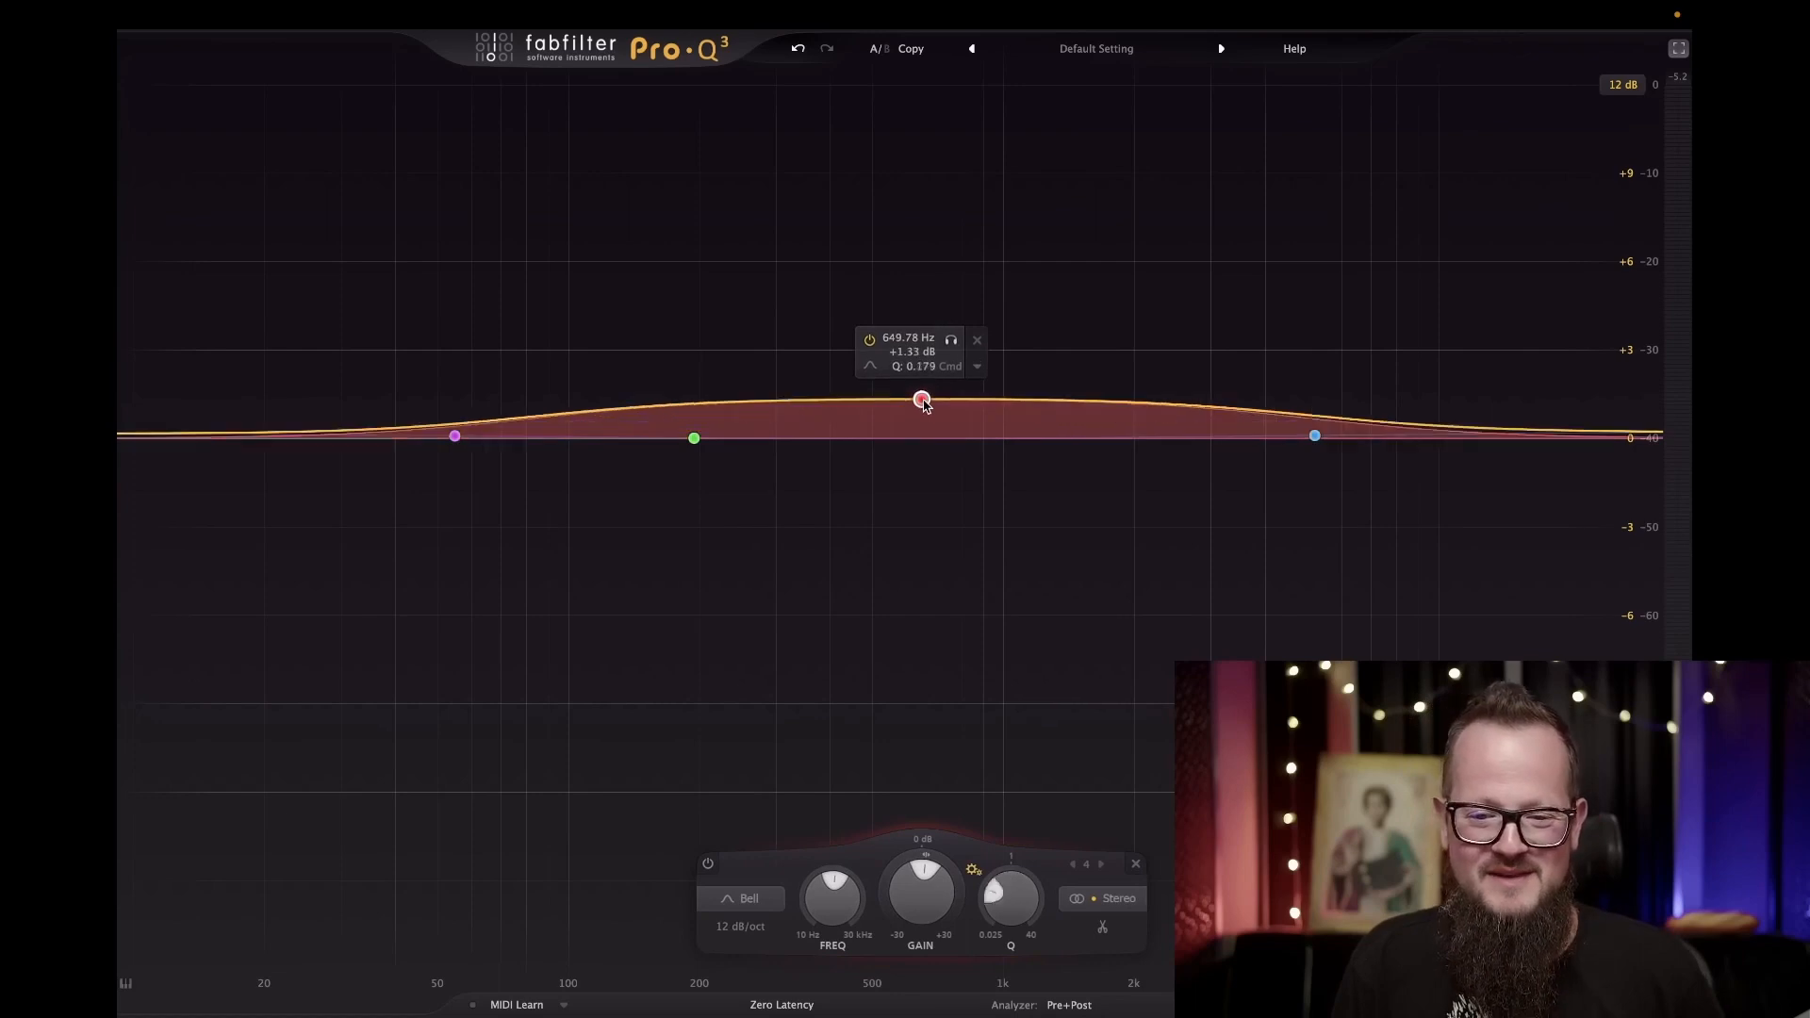
{"action": "scroll", "coordinate": [923, 403], "scroll_direction": "down", "scroll_amount": 3}
{"action": "scroll", "coordinate": [924, 403], "scroll_direction": "up", "scroll_amount": 10}
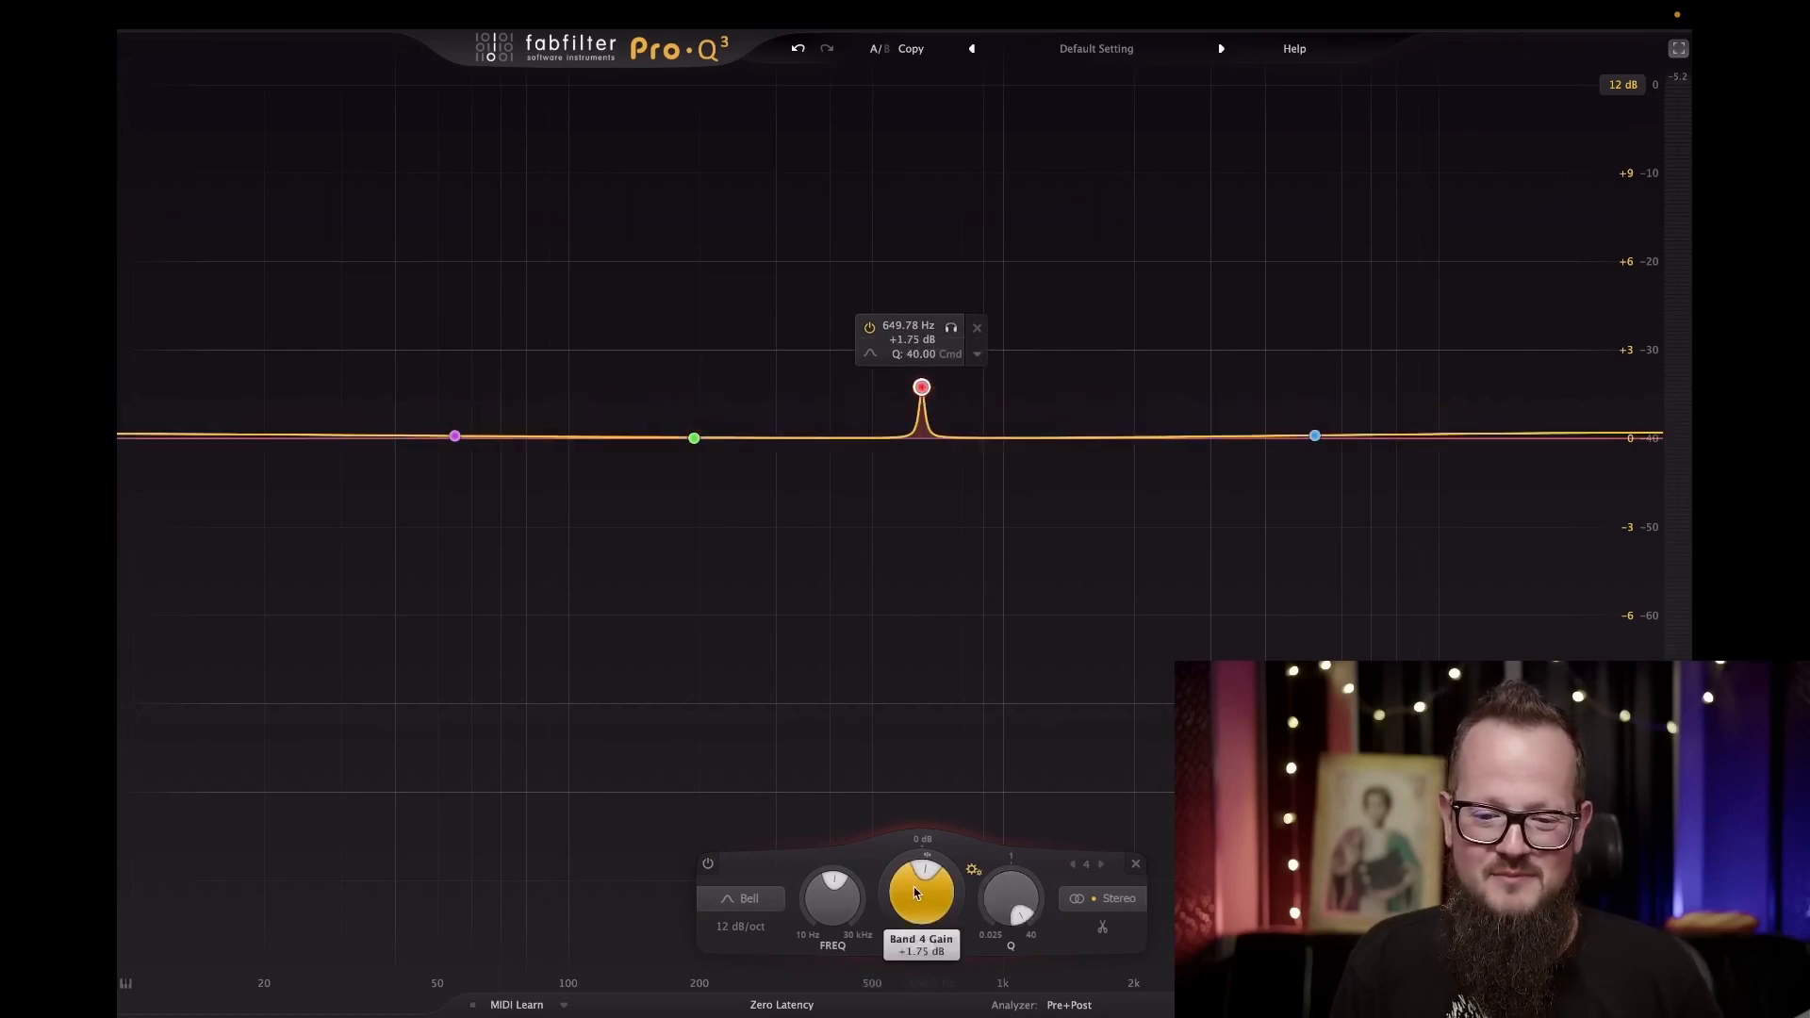
Move the narrow bell to about 758 Hz and -0.15 dB and widen its Q to about 1.95.
{"action": "left_click_drag", "start_coordinate": [922, 886], "coordinate": [925, 940]}
{"action": "left_click_drag", "start_coordinate": [908, 632], "coordinate": [951, 440]}
{"action": "scroll", "coordinate": [921, 542], "scroll_direction": "down", "scroll_amount": 2}
{"action": "scroll", "coordinate": [921, 392], "scroll_direction": "down", "scroll_amount": 5}
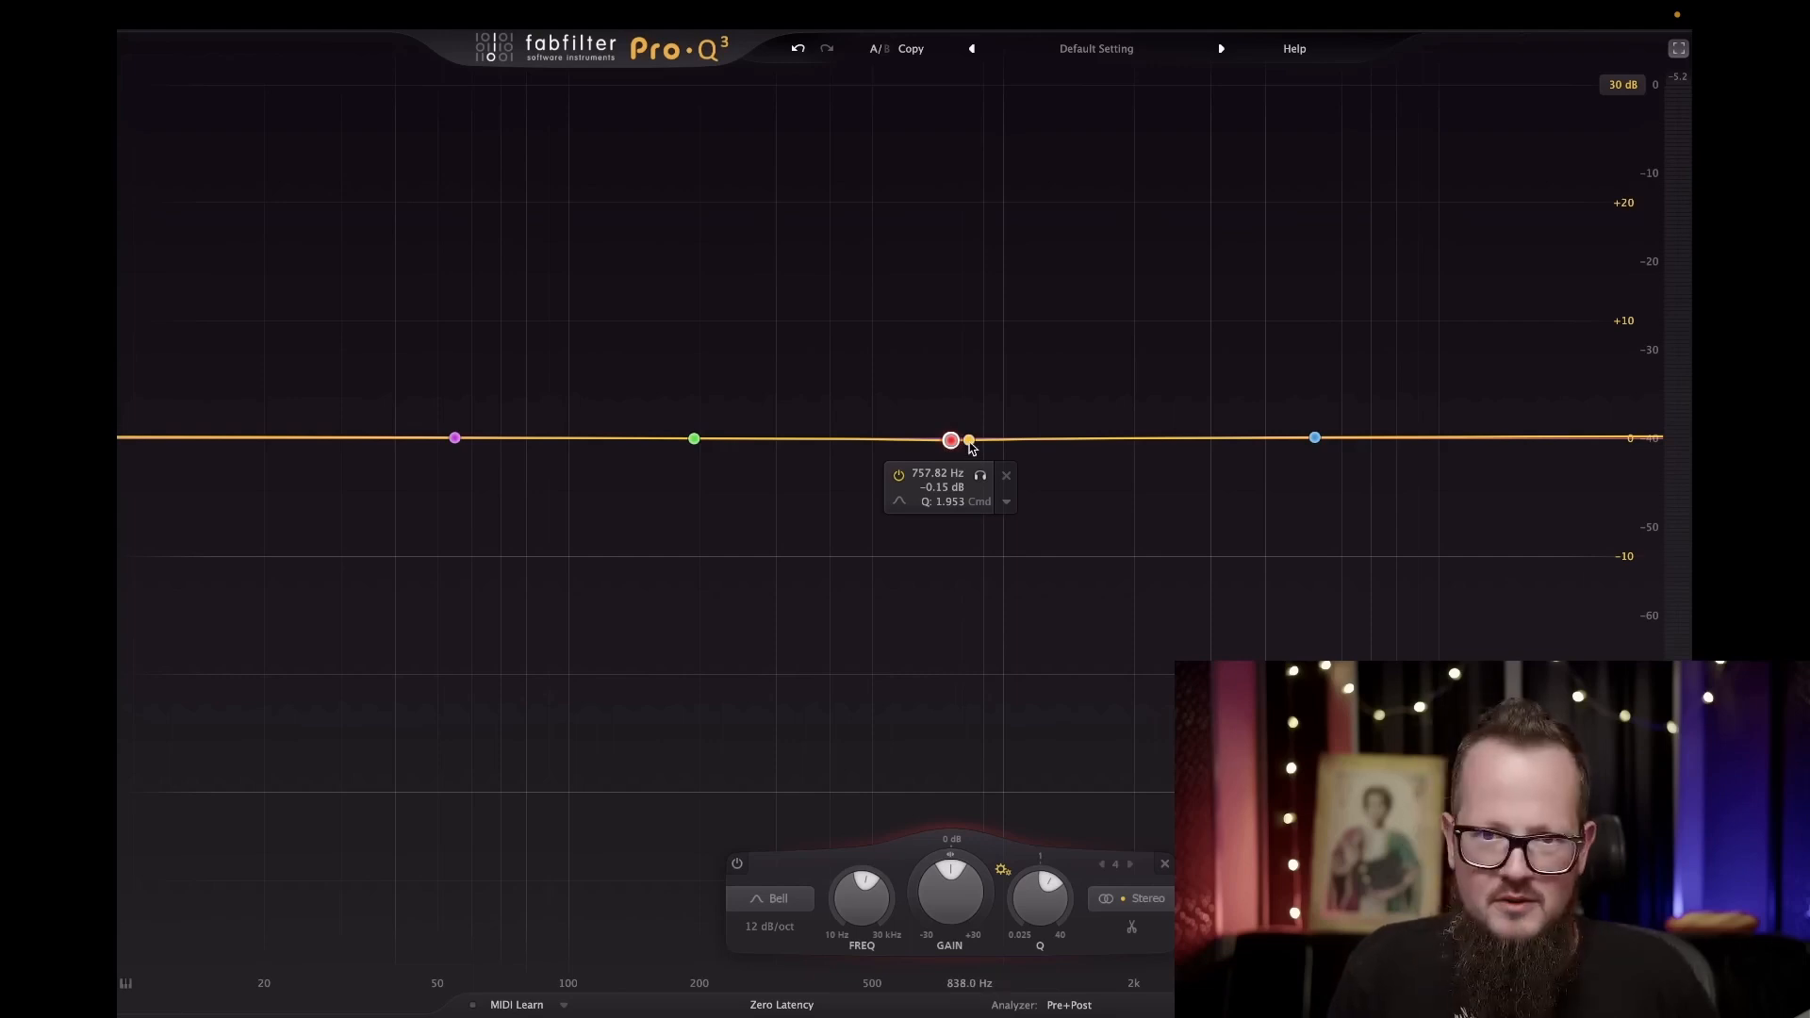
Nudge the bell to about 793 Hz and +0.08 dB and give it a dynamic range of about -5.66 dB.
{"action": "mouse_move", "coordinate": [953, 443]}
{"action": "left_mouse_down"}
{"action": "mouse_move", "coordinate": [1030, 392]}
{"action": "mouse_move", "coordinate": [921, 396]}
{"action": "mouse_move", "coordinate": [960, 438]}
{"action": "left_mouse_up"}
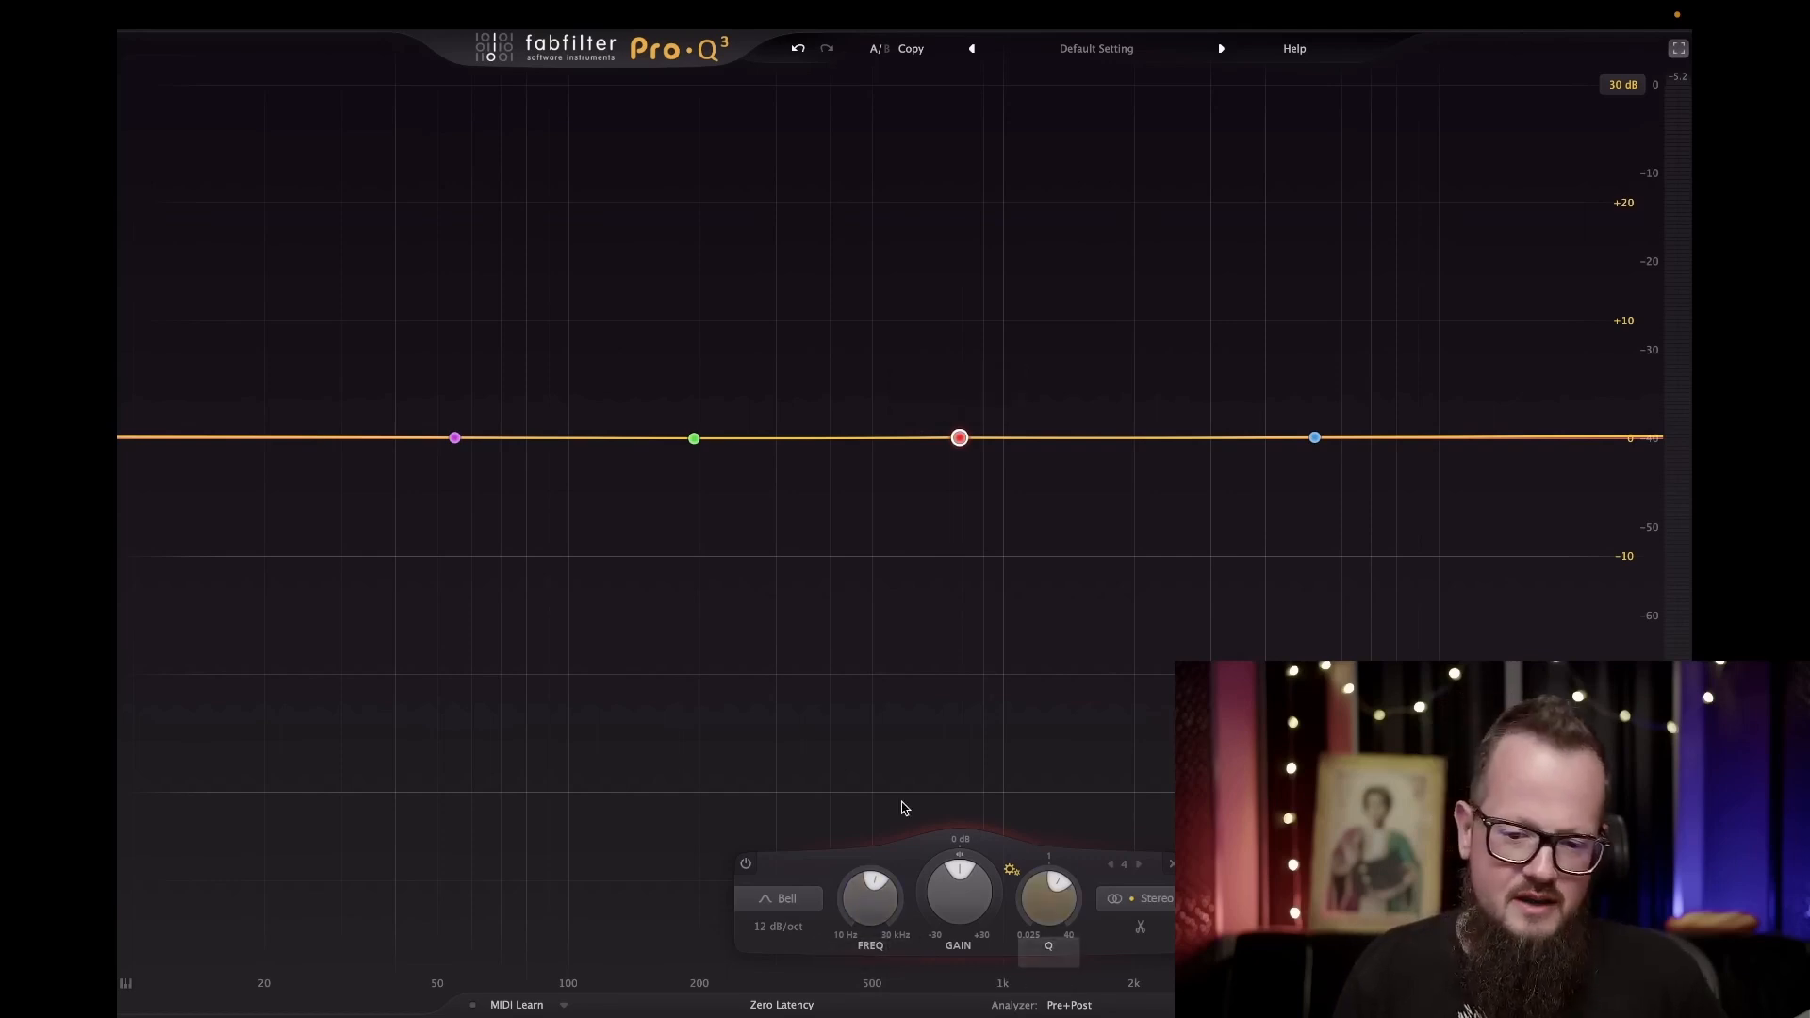
{"action": "left_click_drag", "start_coordinate": [927, 874], "coordinate": [914, 924]}
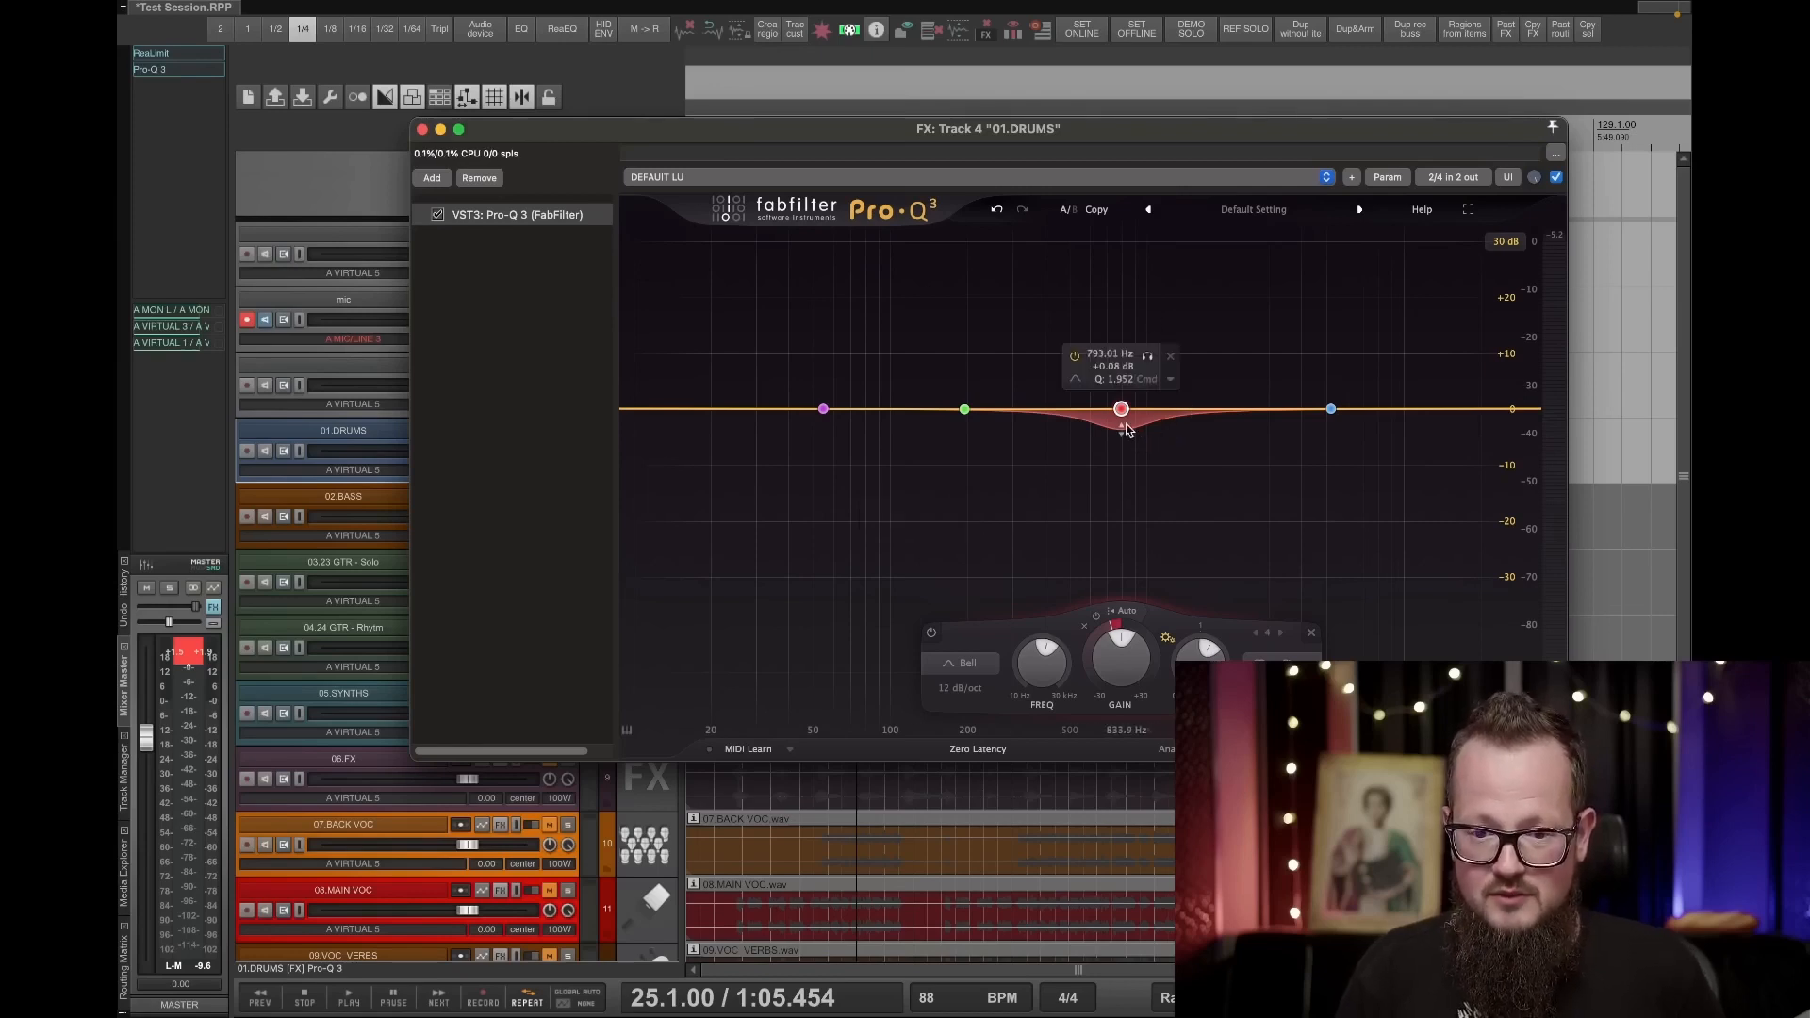
{"action": "key", "text": "space"}
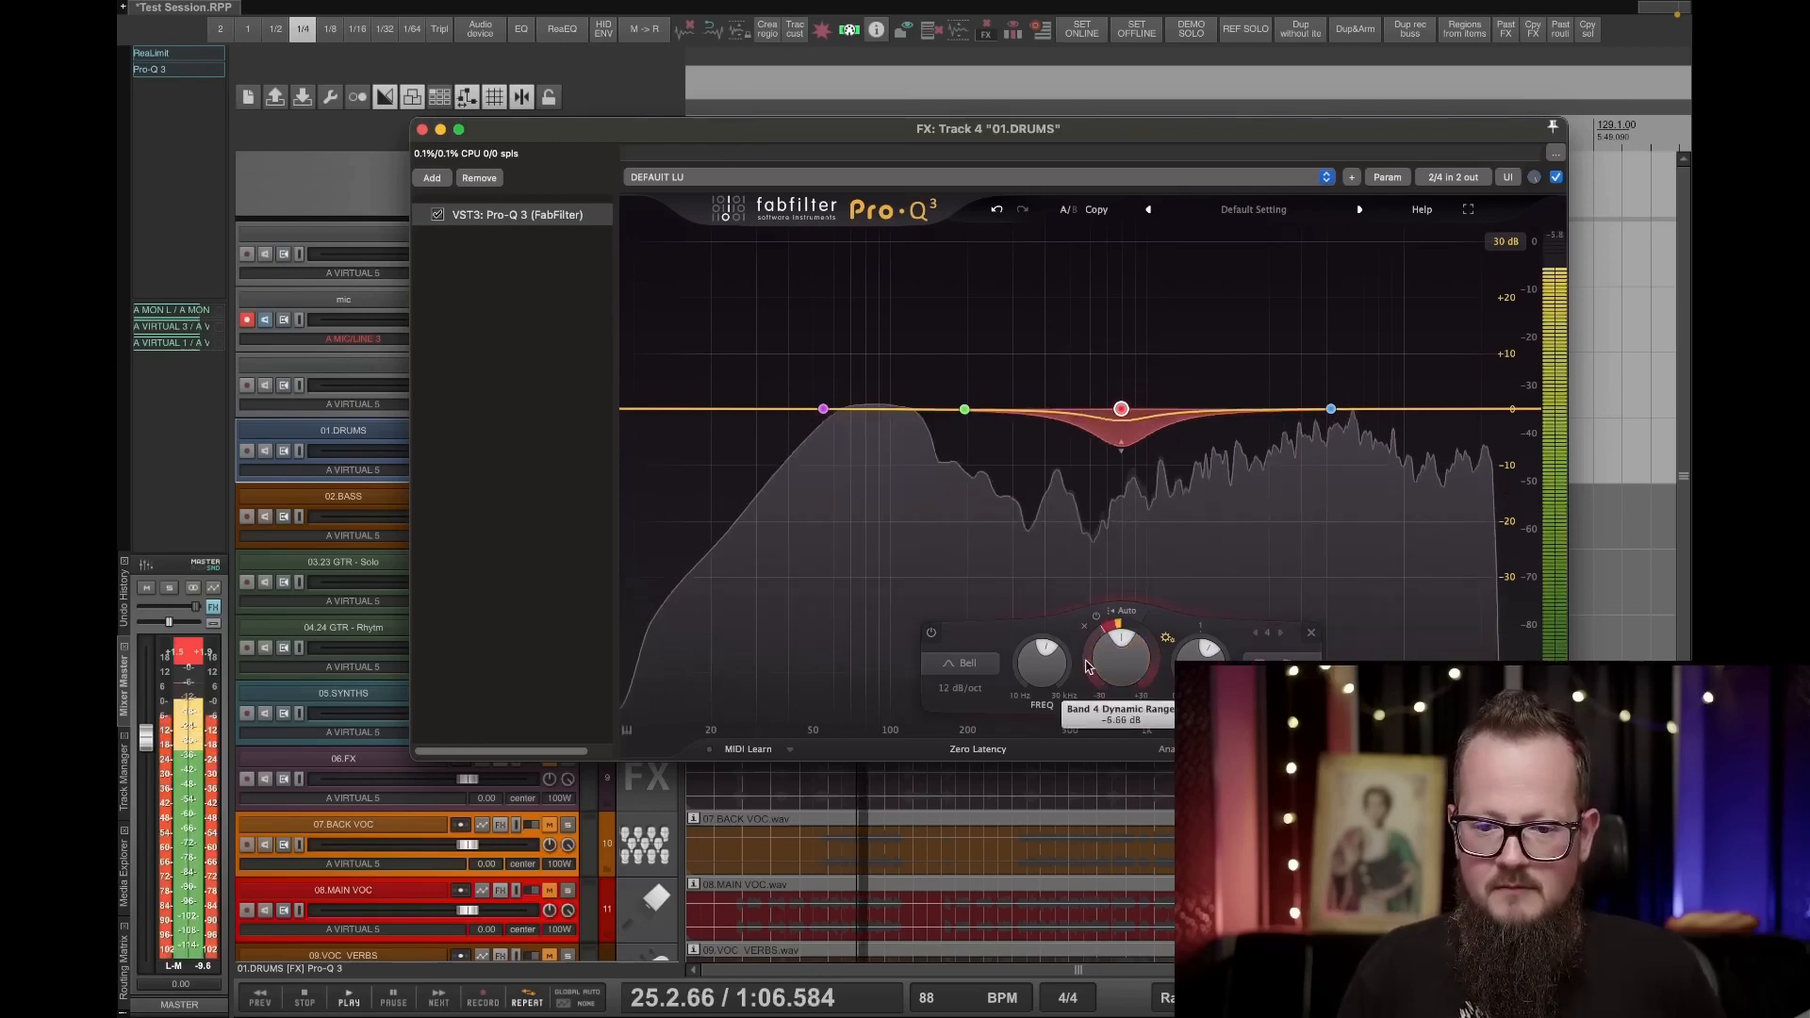
Move the dynamic bell to about 102 Hz, then solo it and sweep it up to about 3518 Hz during playback.
{"action": "left_click_drag", "start_coordinate": [1120, 408], "coordinate": [893, 404]}
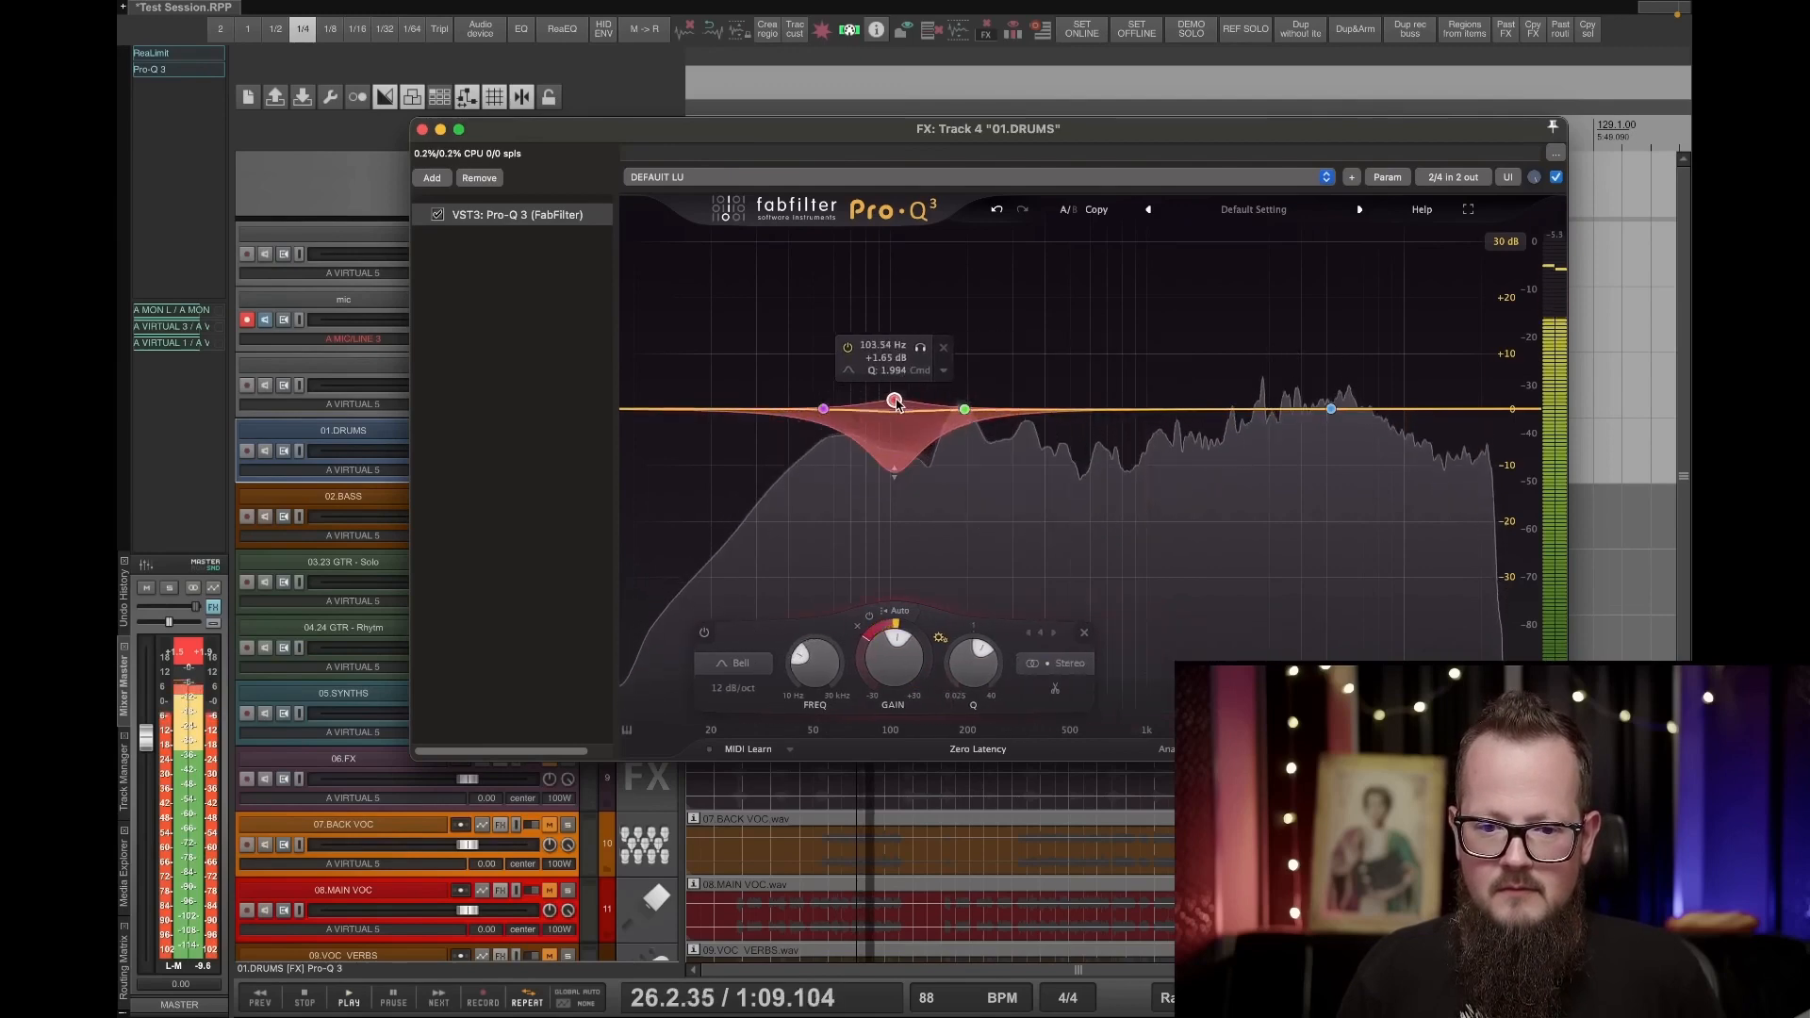
{"action": "left_click", "coordinate": [920, 351]}
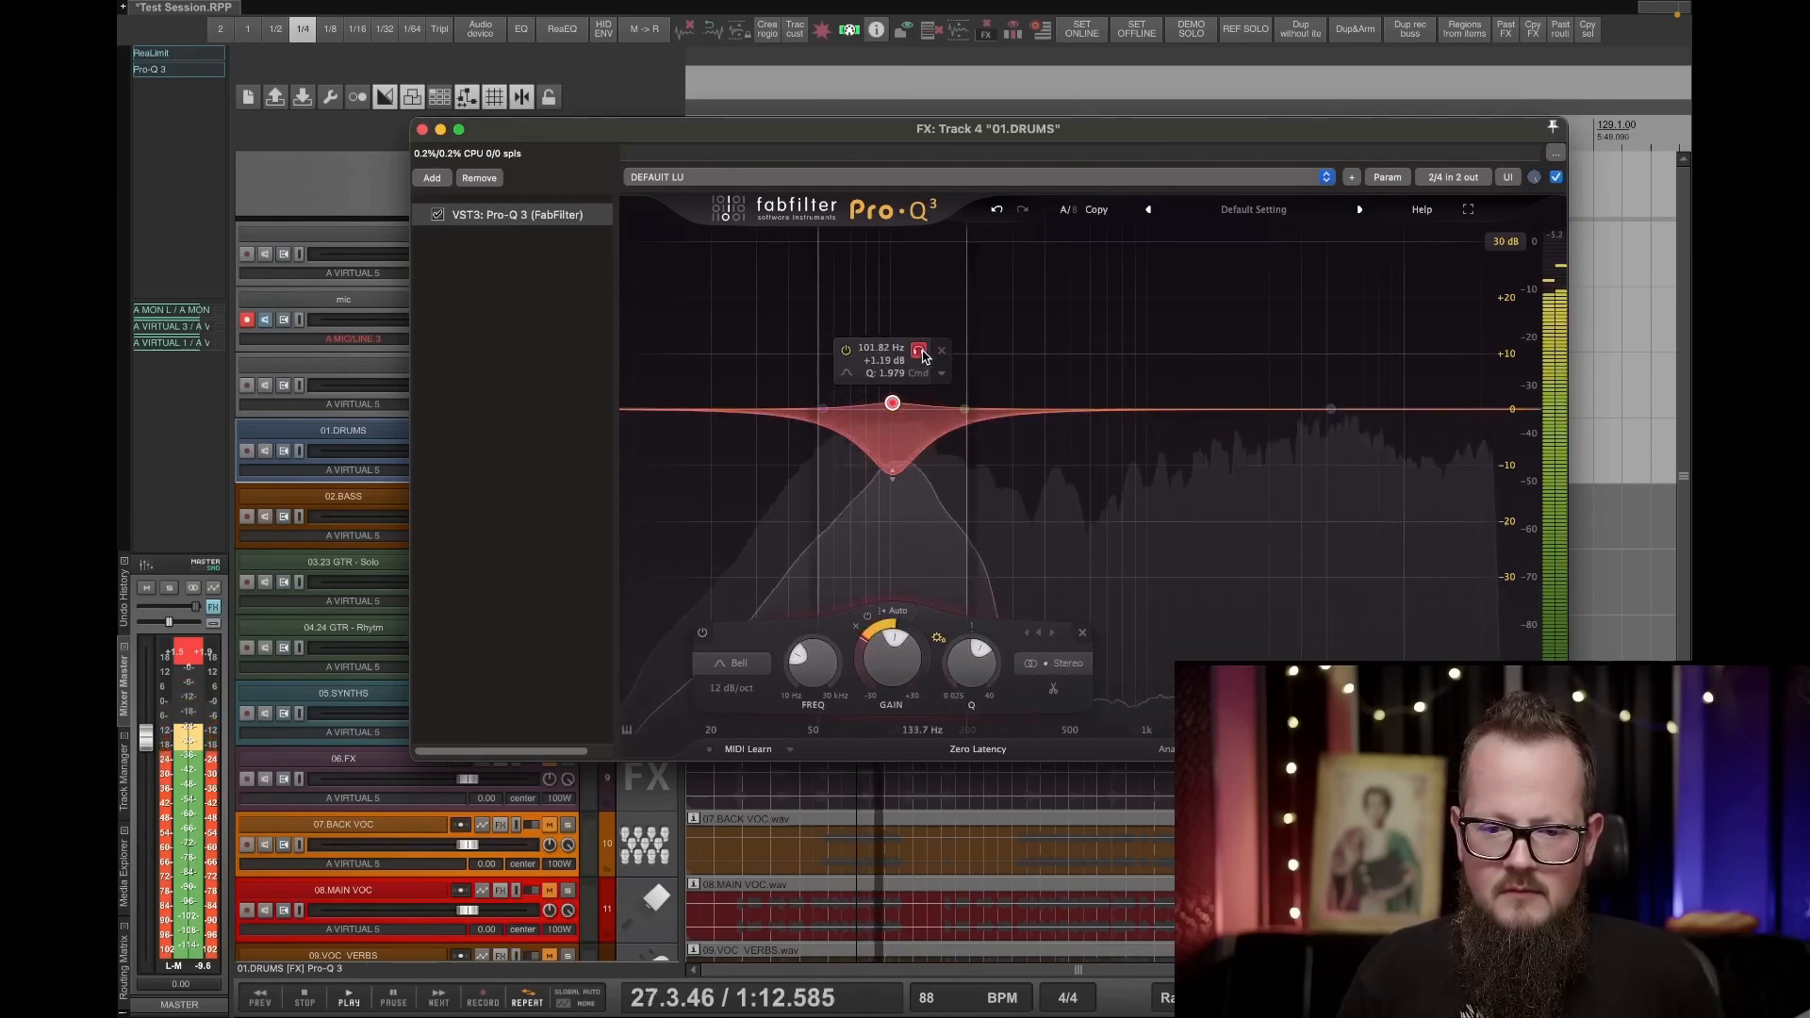
{"action": "left_click_drag", "start_coordinate": [922, 354], "coordinate": [1321, 347]}
{"action": "left_click", "coordinate": [1312, 350]}
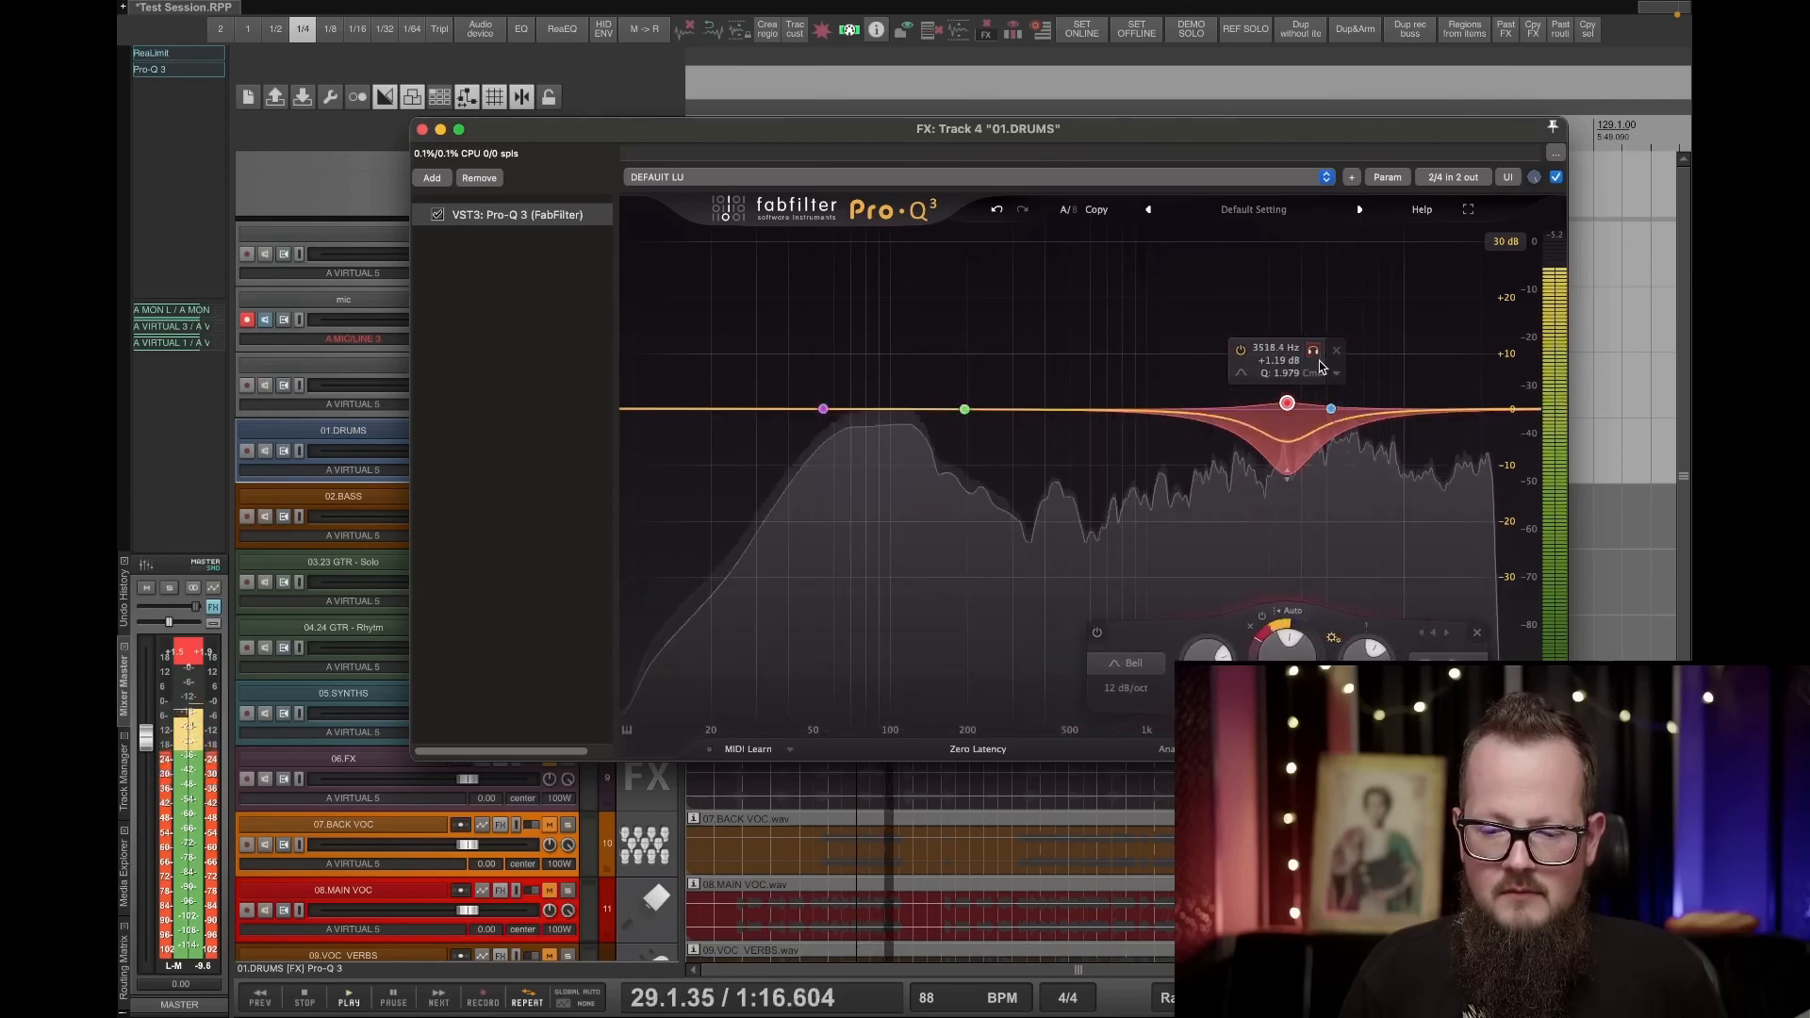
{"action": "key", "text": "space"}
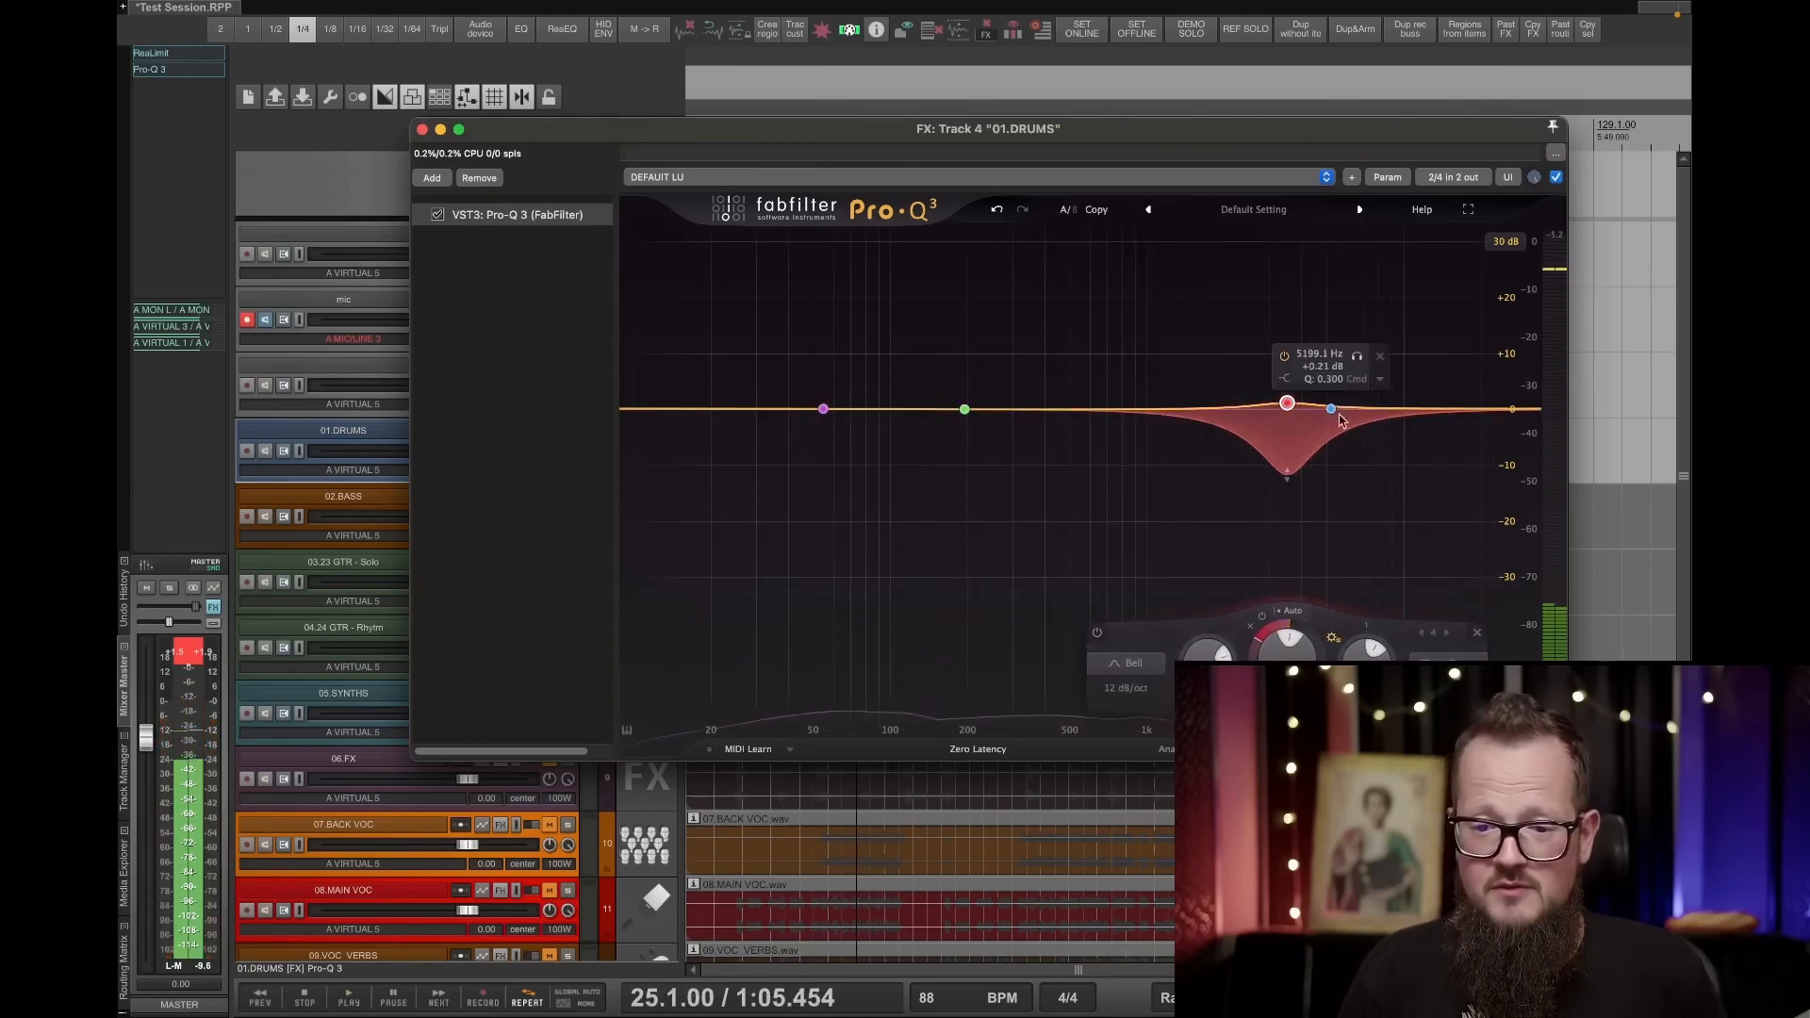
Solo the high shelf and sweep it down to about 2575 Hz.
{"action": "left_click", "coordinate": [1358, 358]}
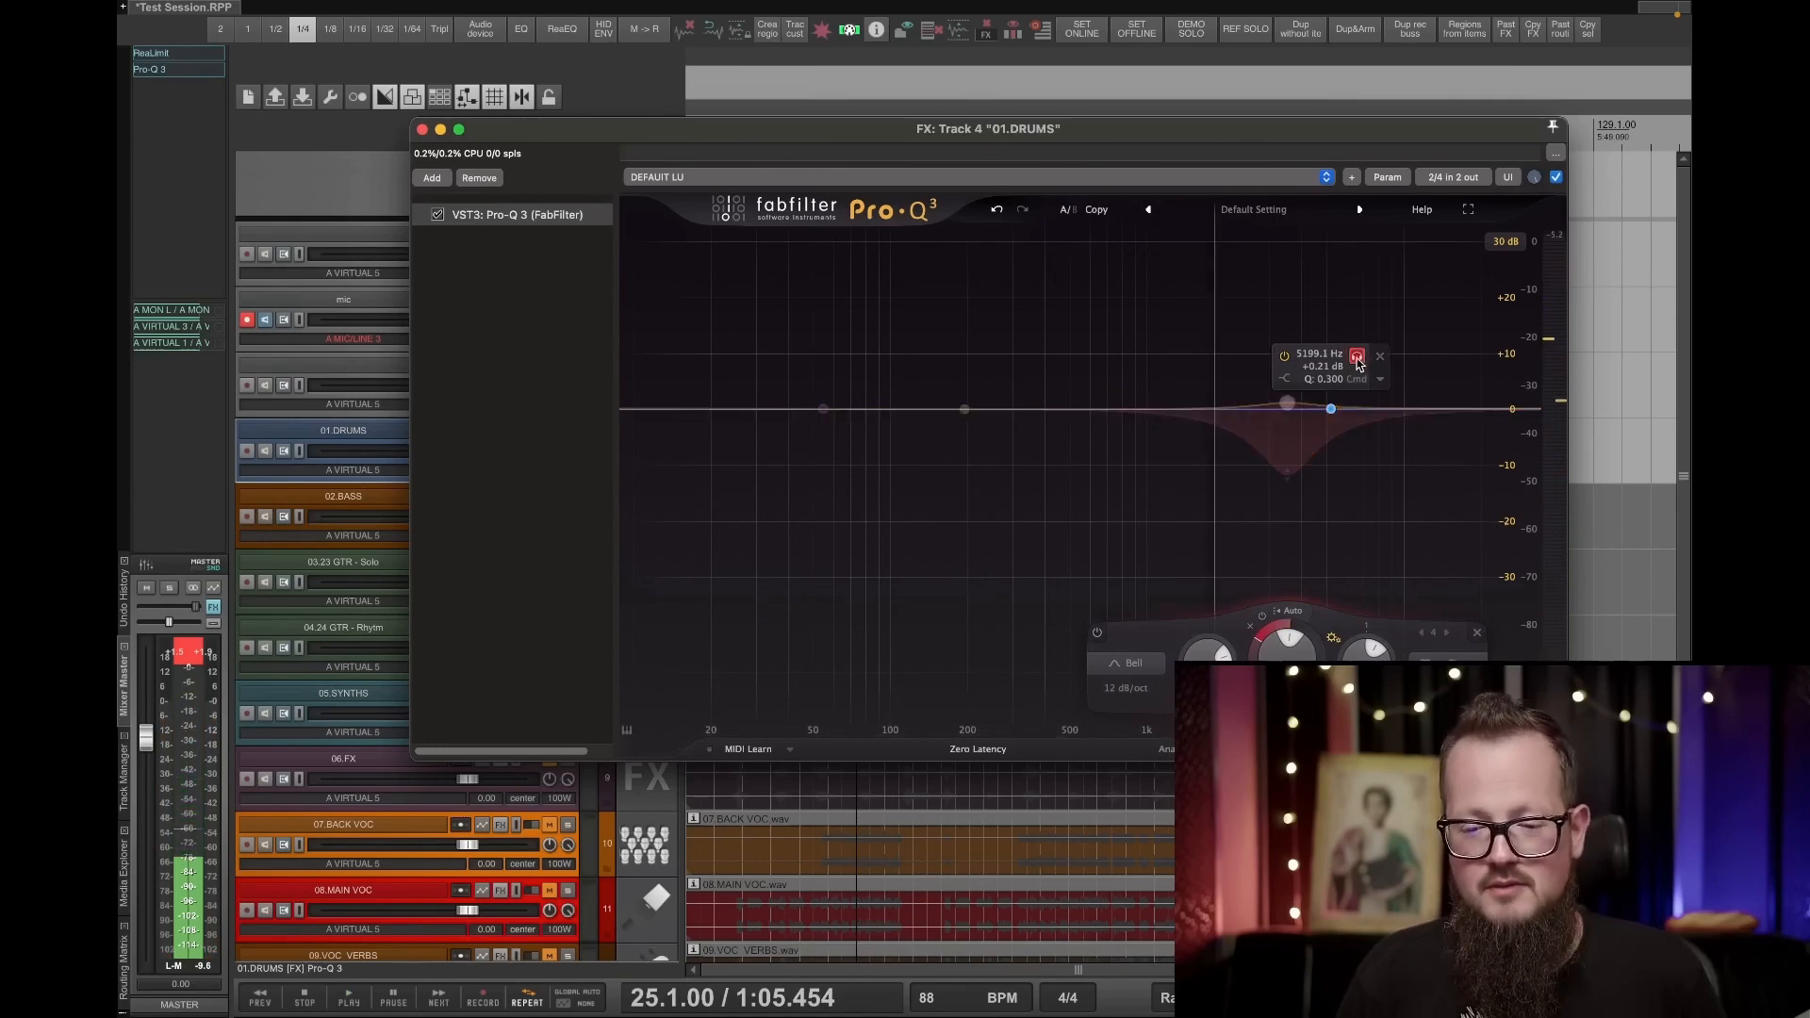
{"action": "left_click_drag", "start_coordinate": [1355, 358], "coordinate": [1298, 371]}
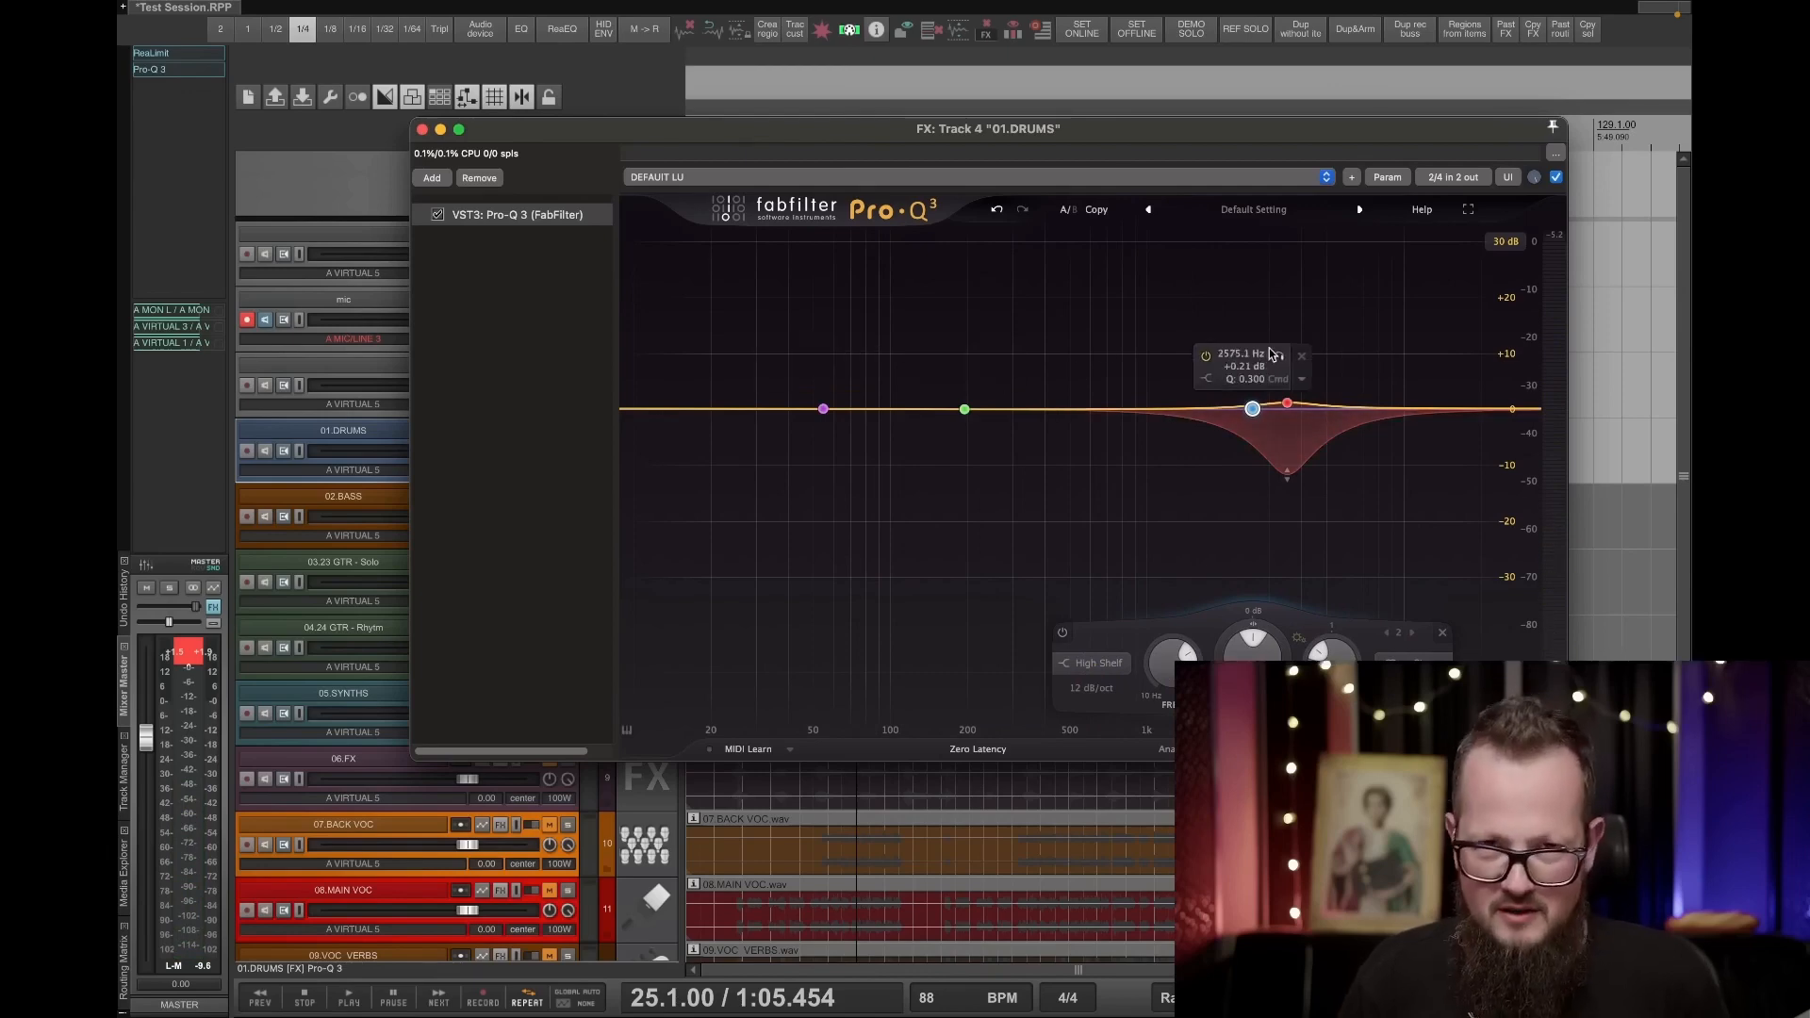
Deepen the dynamic range of the 3518 Hz bell to about -20 dB on the graph while the drums play.
{"action": "key", "text": "space"}
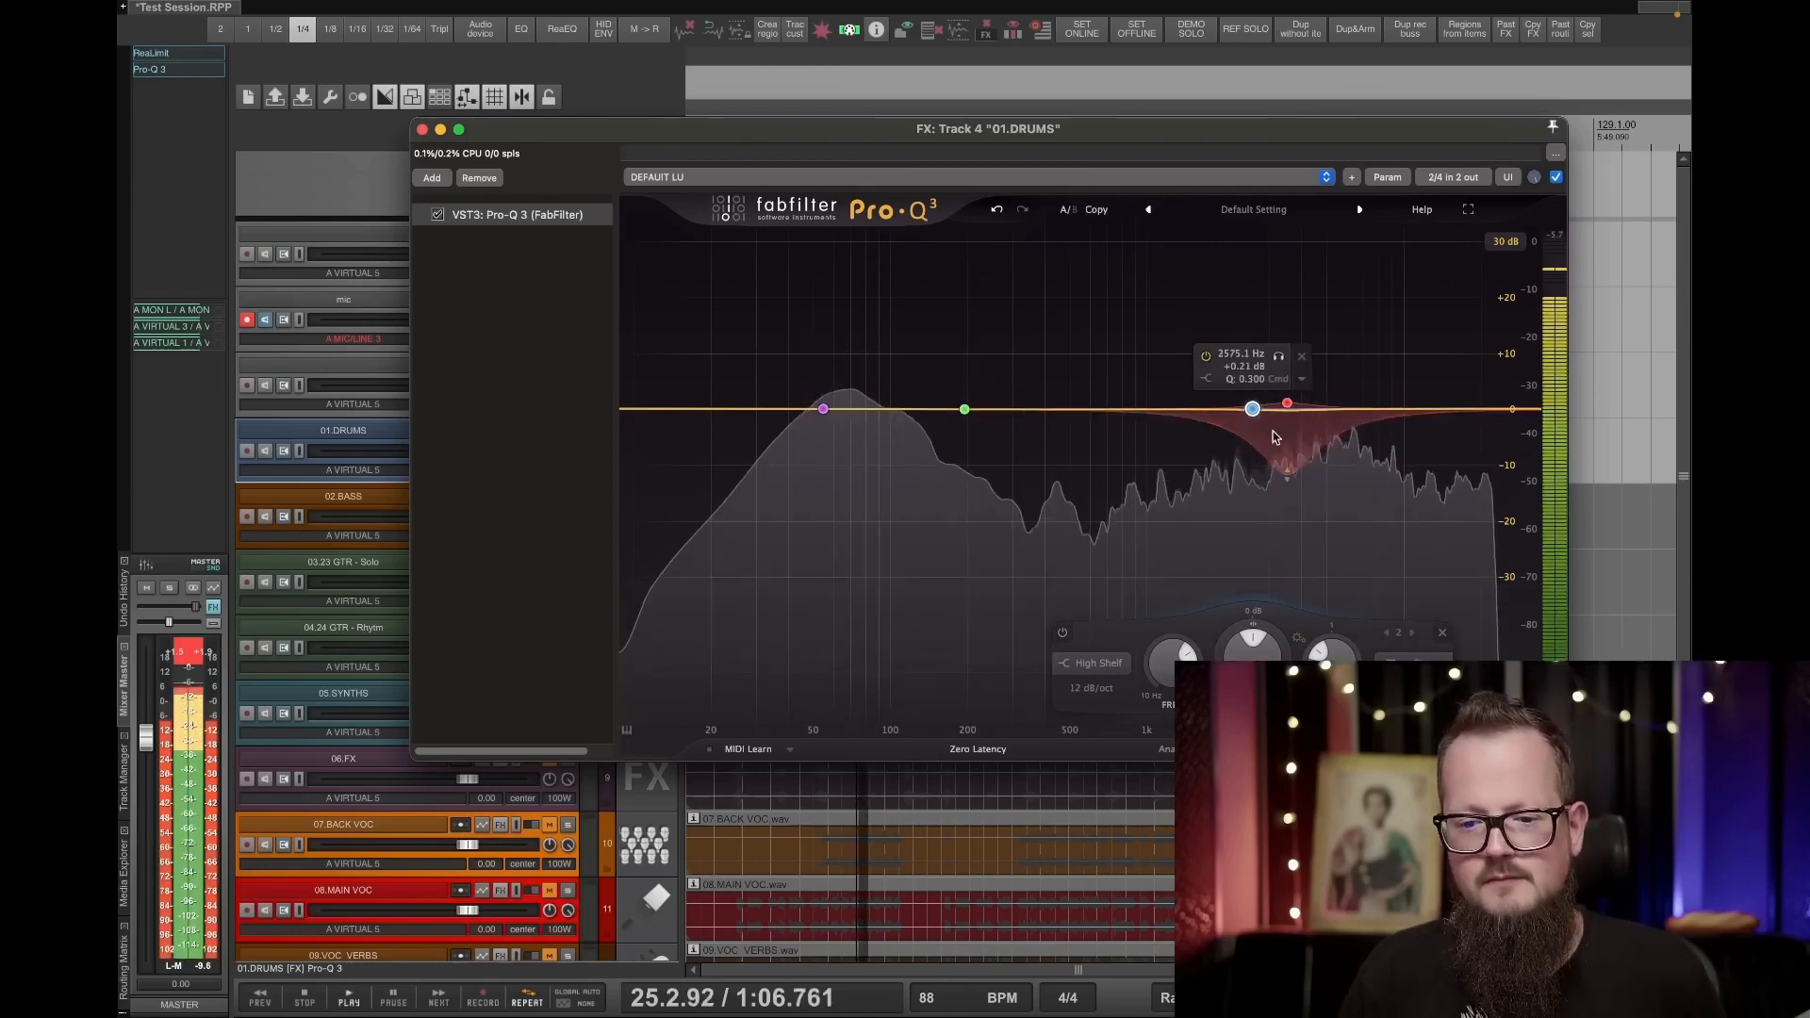
{"action": "left_click_drag", "start_coordinate": [1286, 476], "coordinate": [1287, 549]}
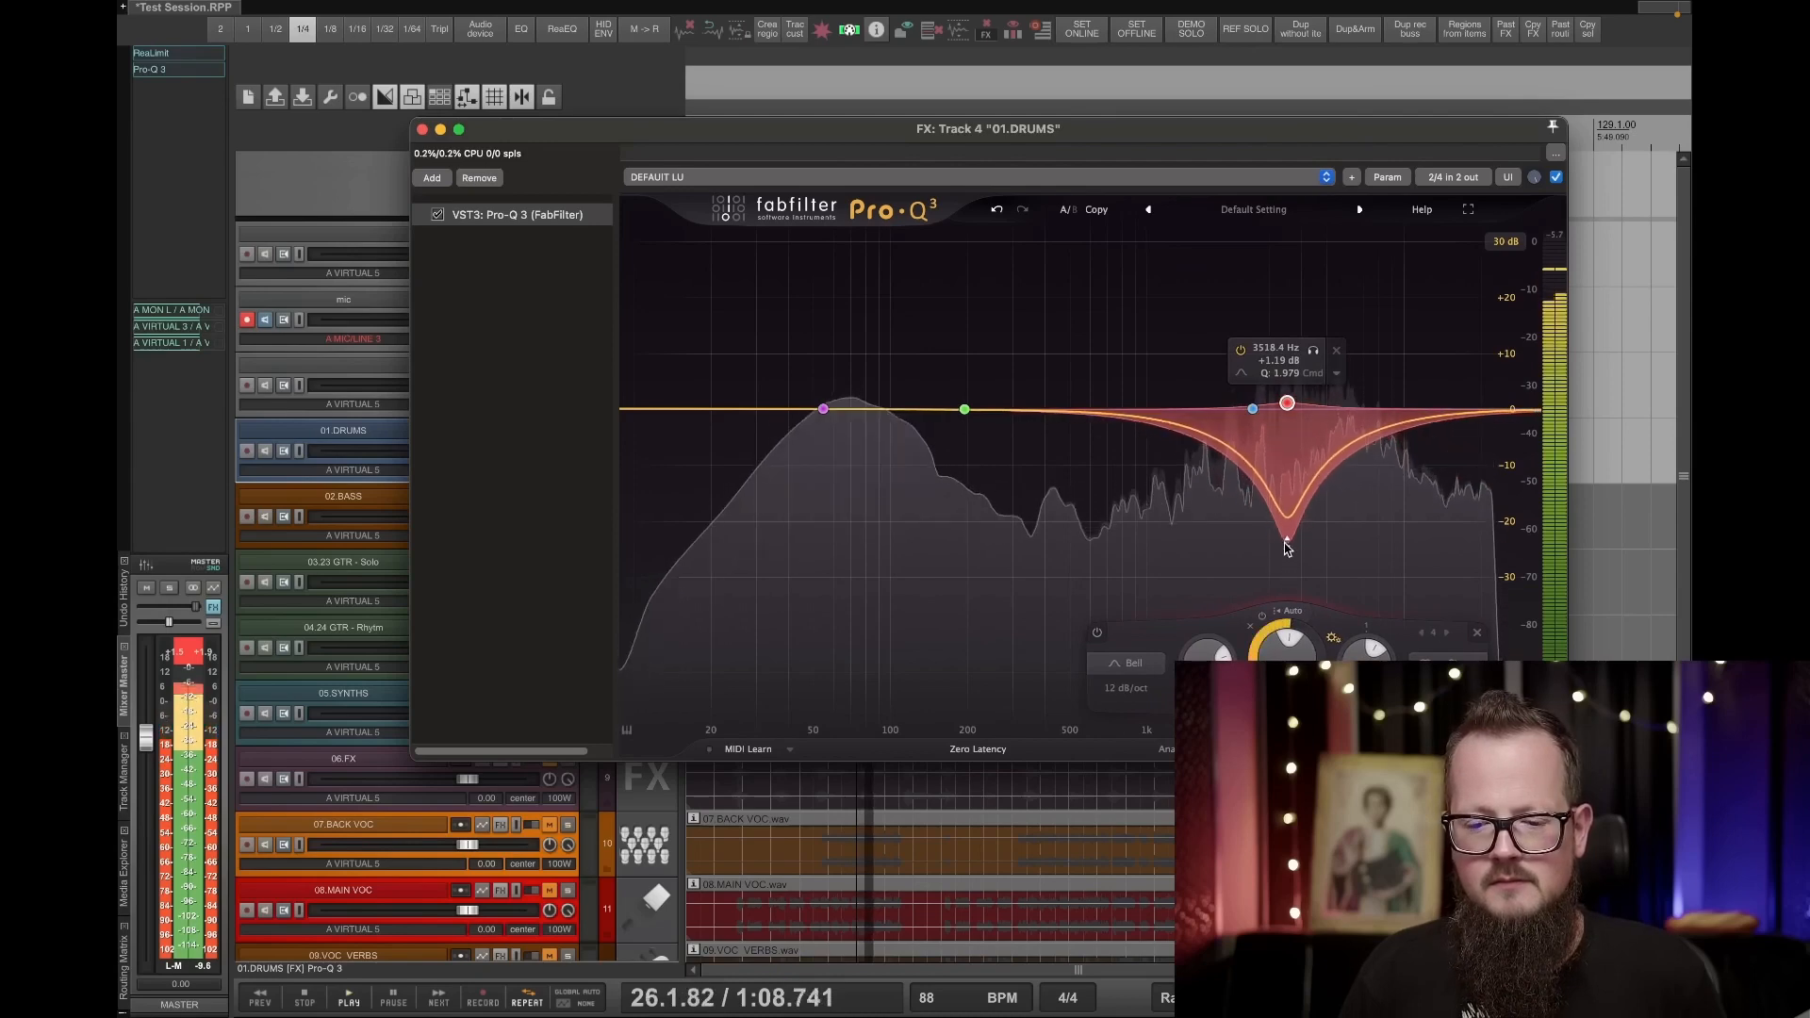
{"action": "key", "text": "space"}
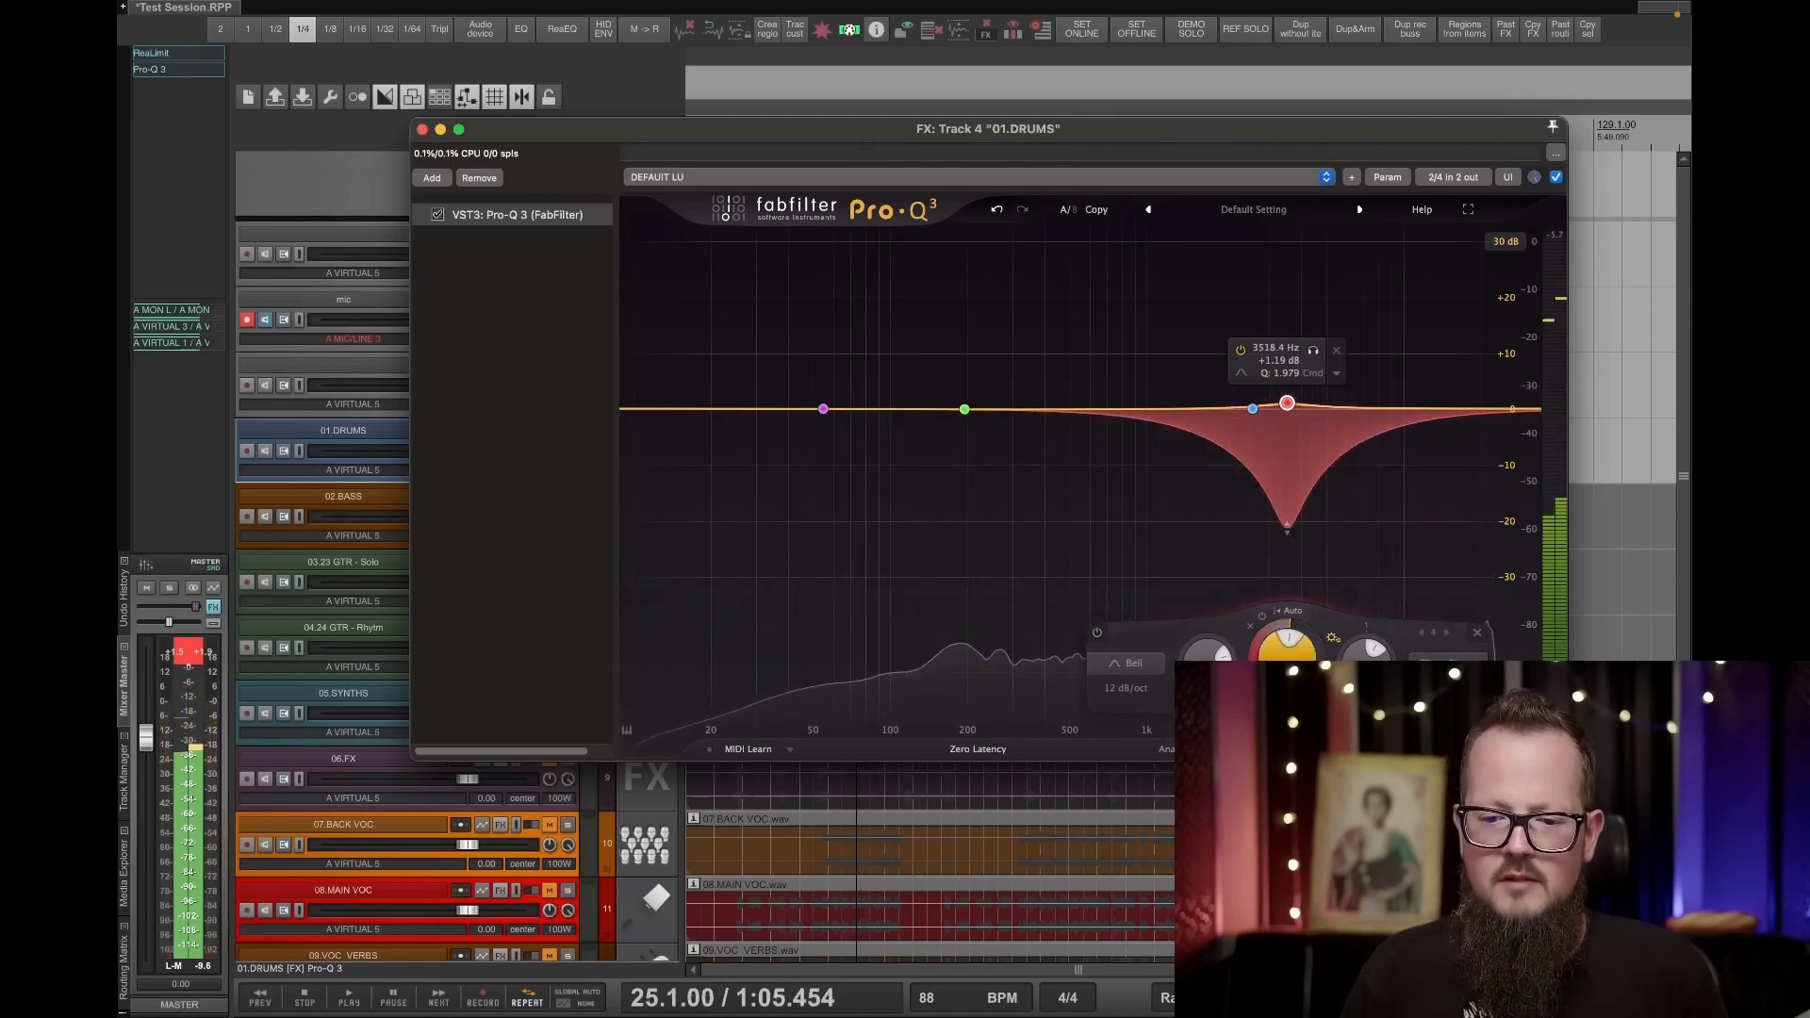
Switch the 3518 Hz bell's dynamics from Auto to a manual threshold of about -26 dB and audition the band solo during playback.
{"action": "left_click", "coordinate": [1299, 618]}
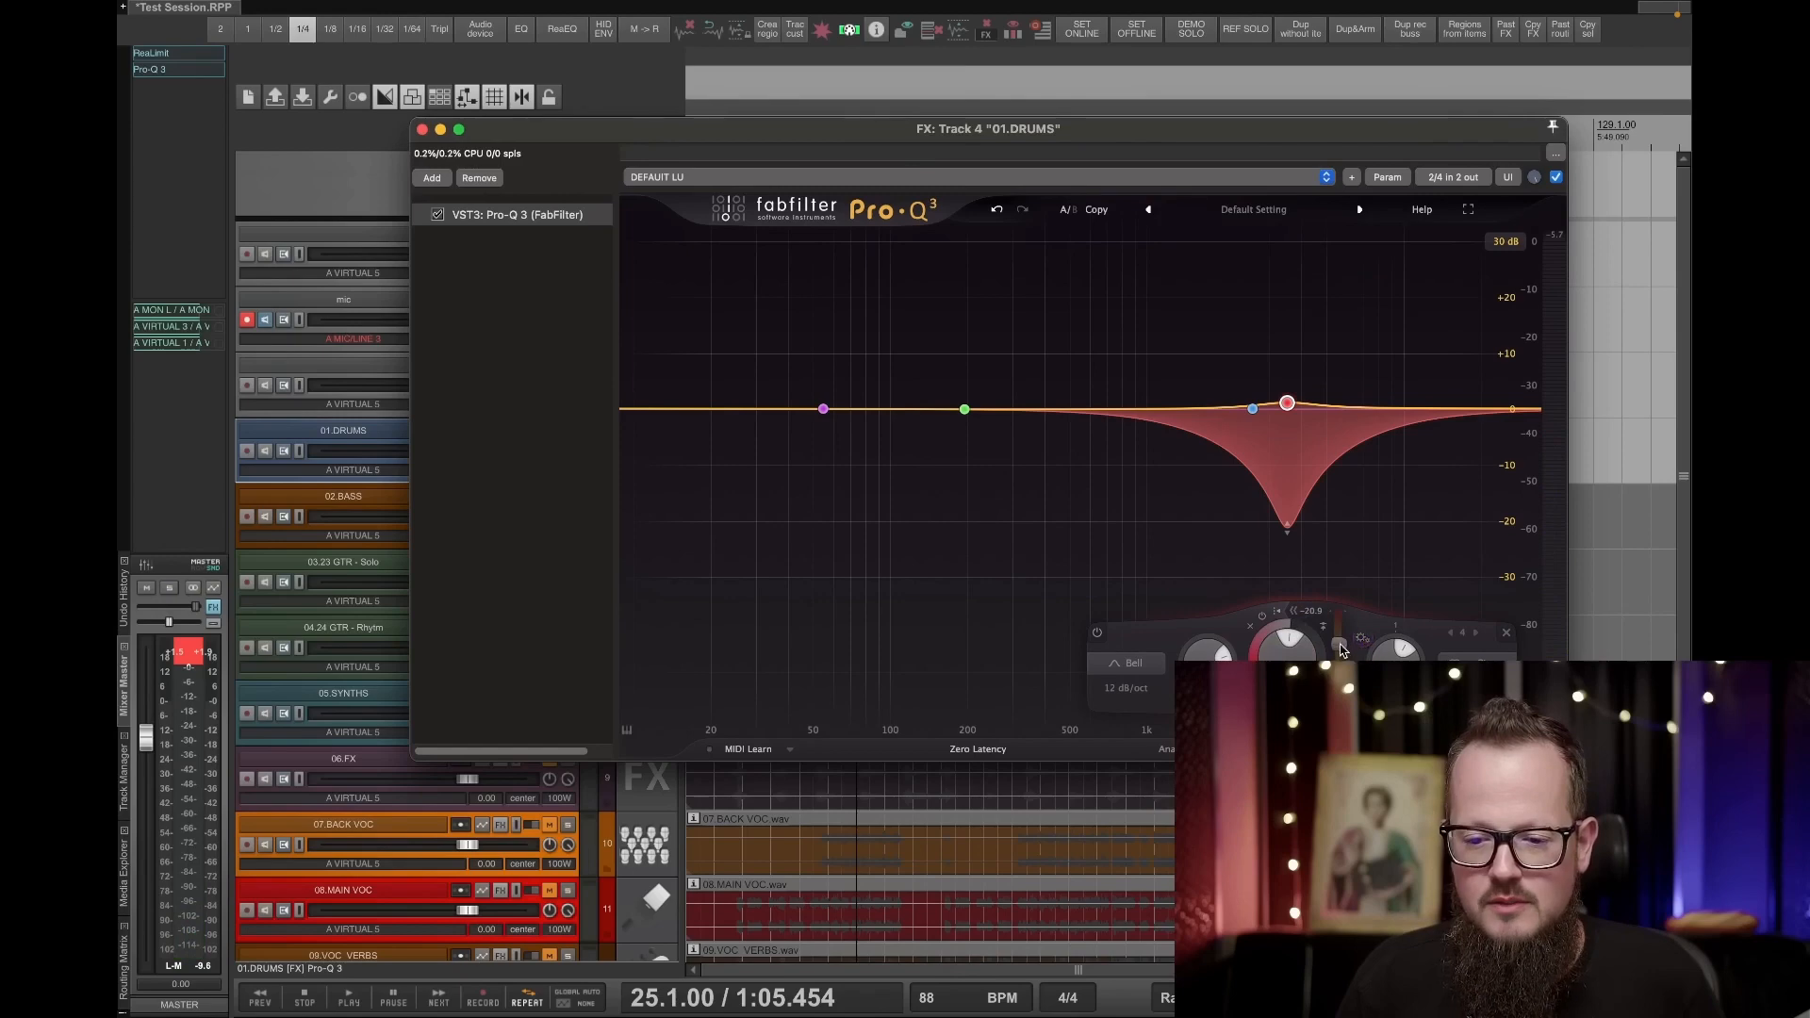
{"action": "left_click_drag", "start_coordinate": [1343, 644], "coordinate": [1344, 649]}
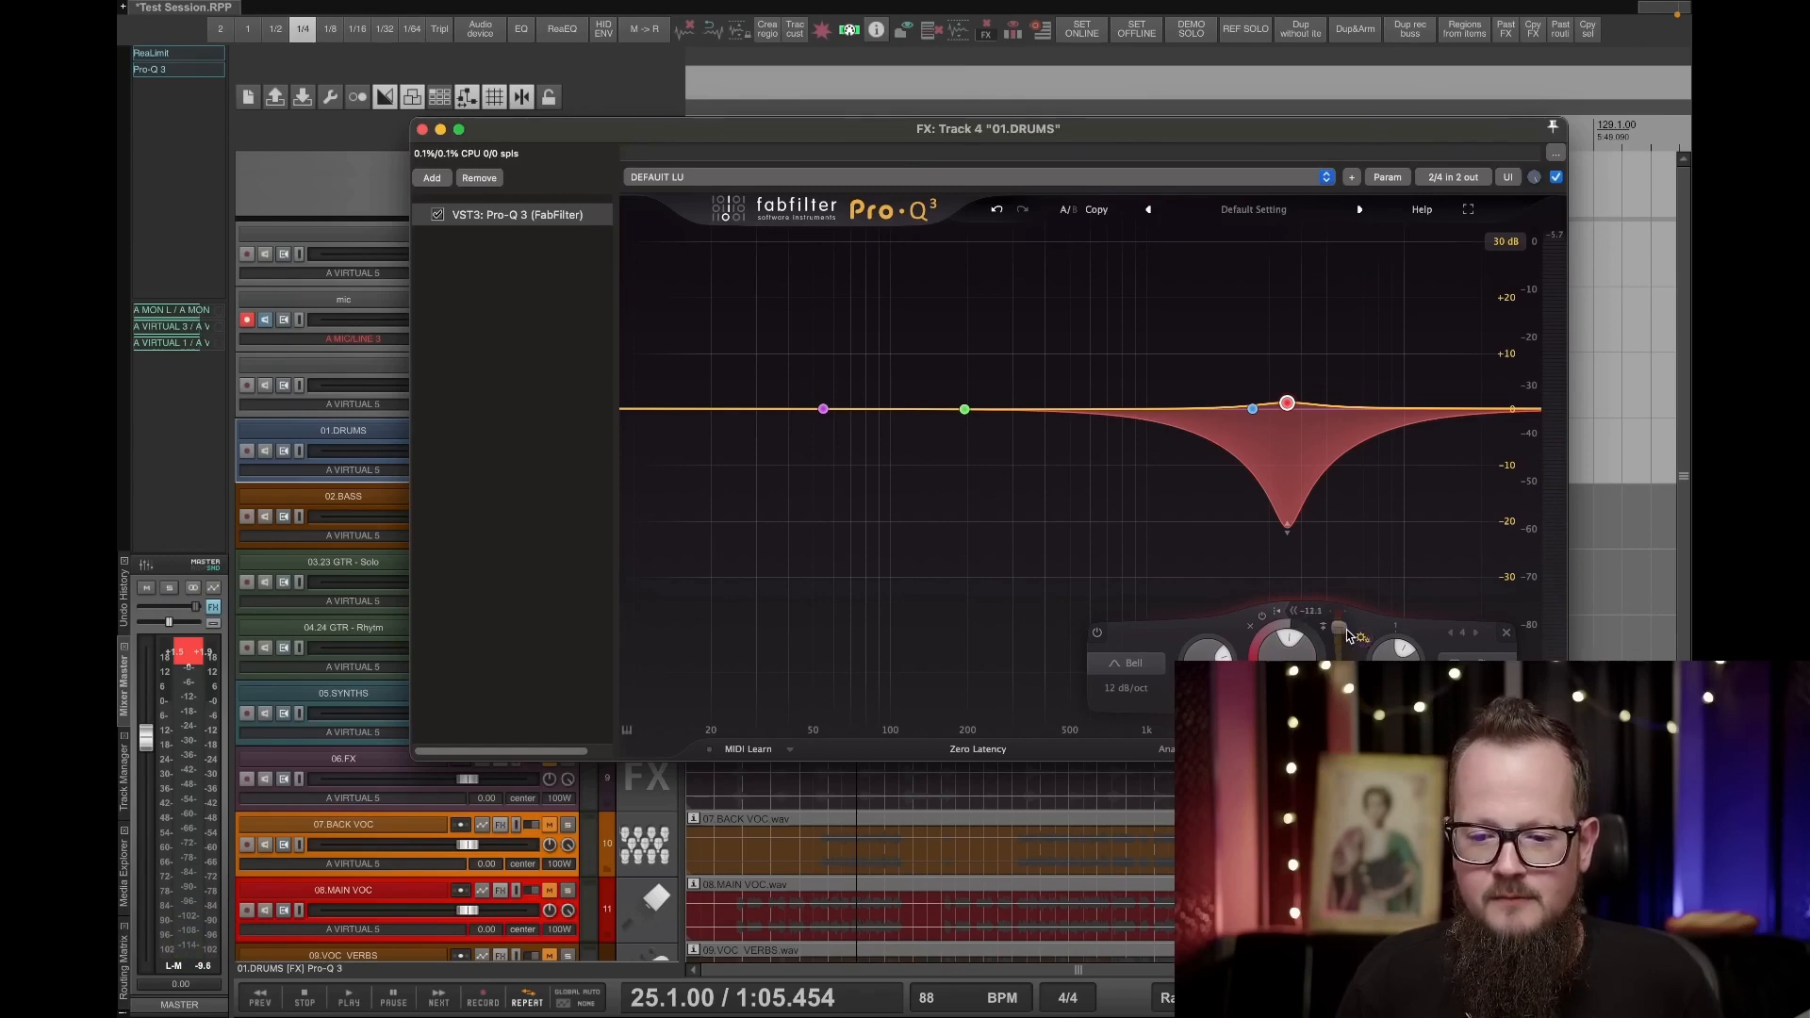
{"action": "key", "text": "space"}
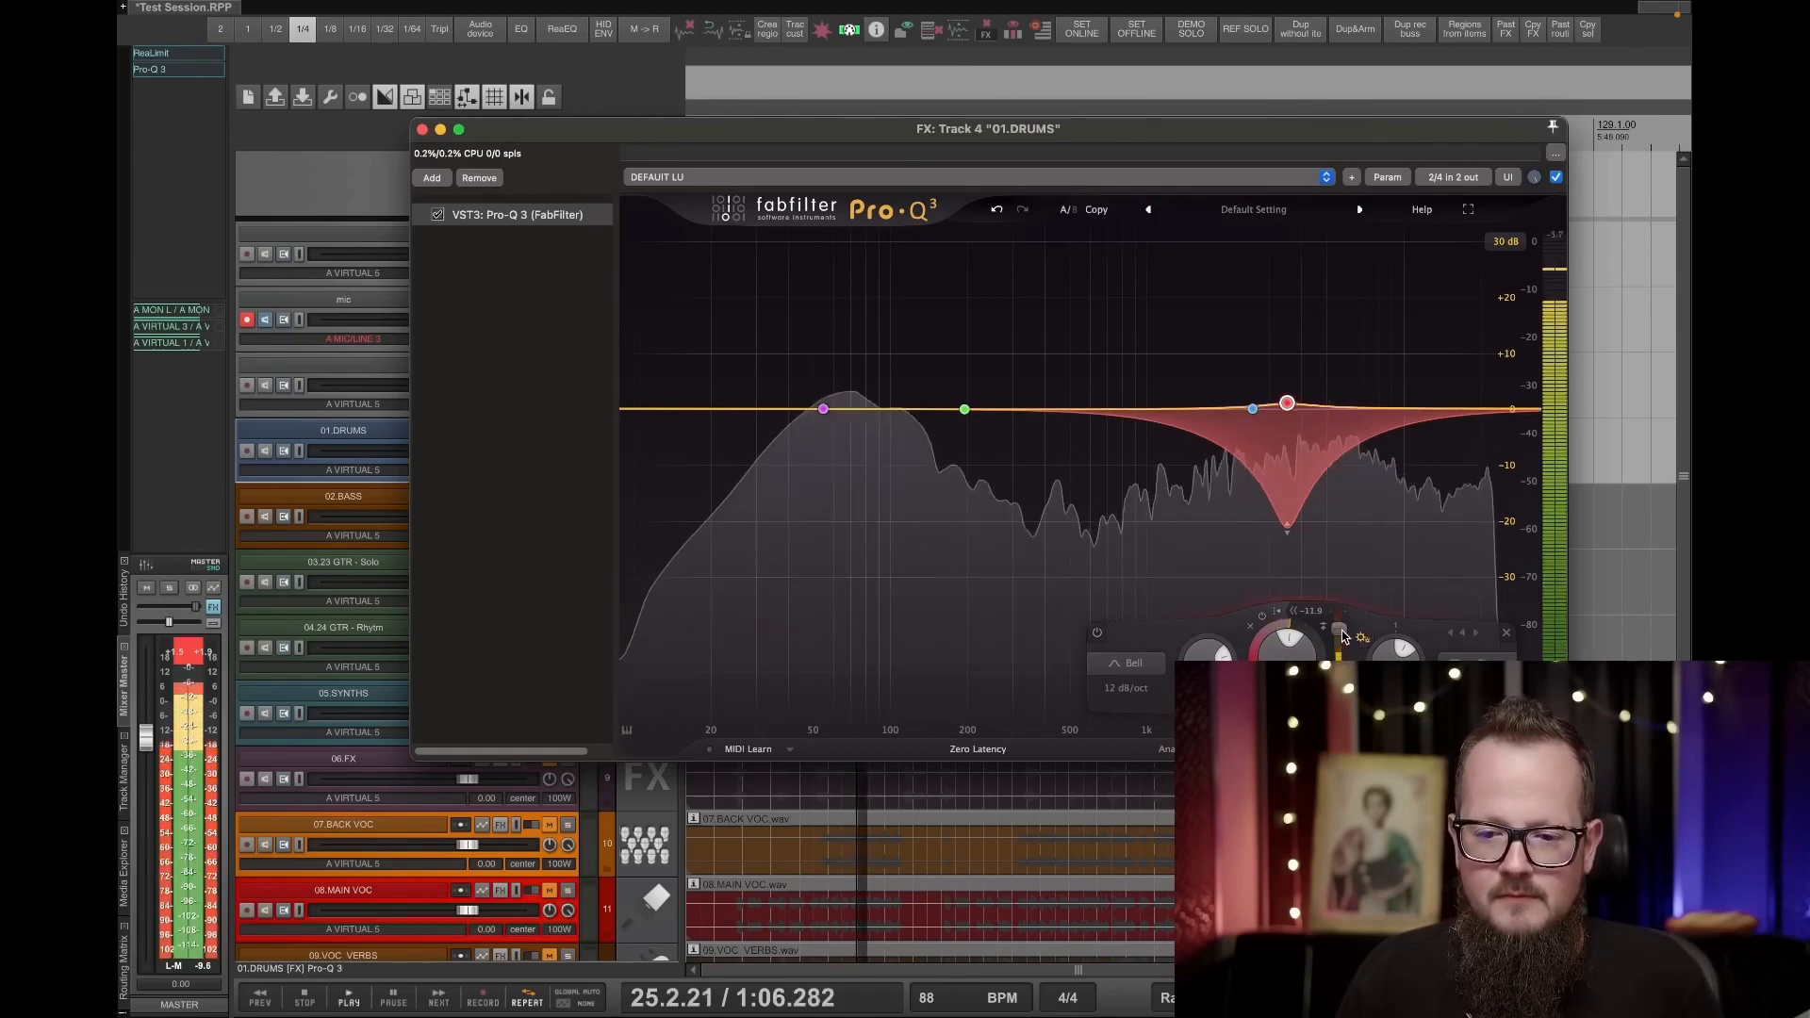
{"action": "left_click_drag", "start_coordinate": [1343, 653], "coordinate": [1343, 657]}
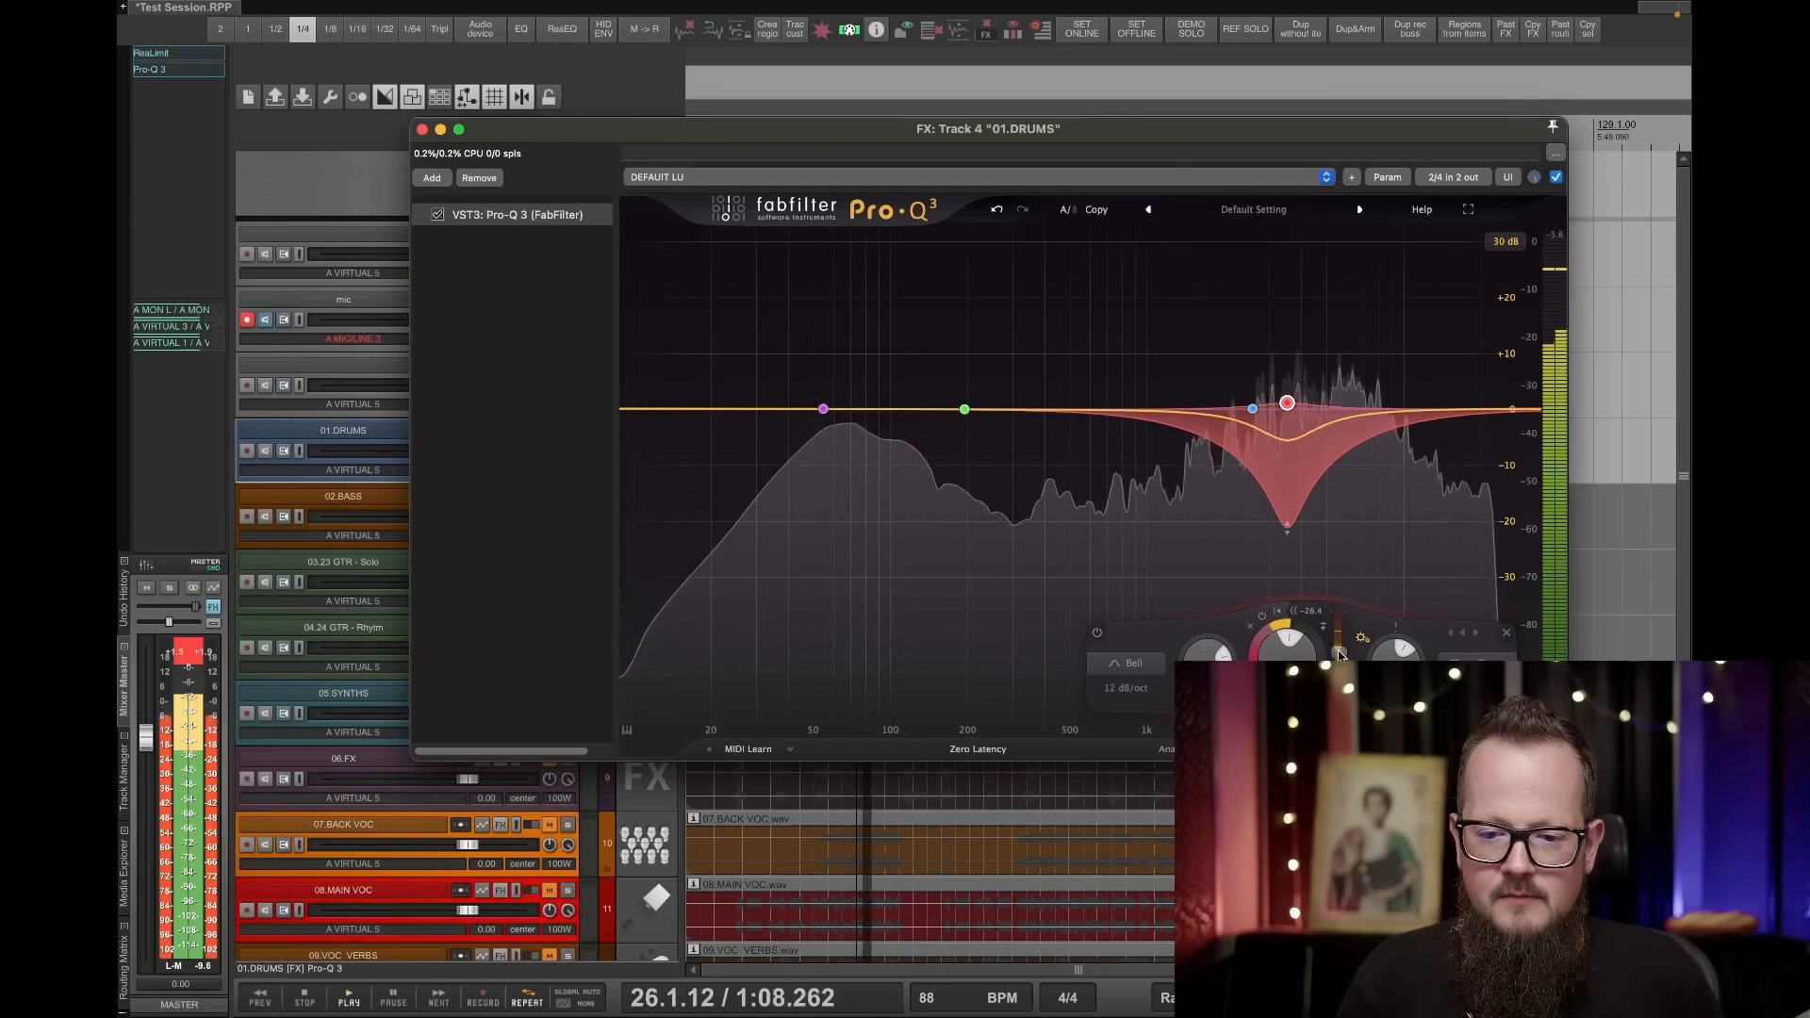
{"action": "mouse_move", "coordinate": [1289, 403]}
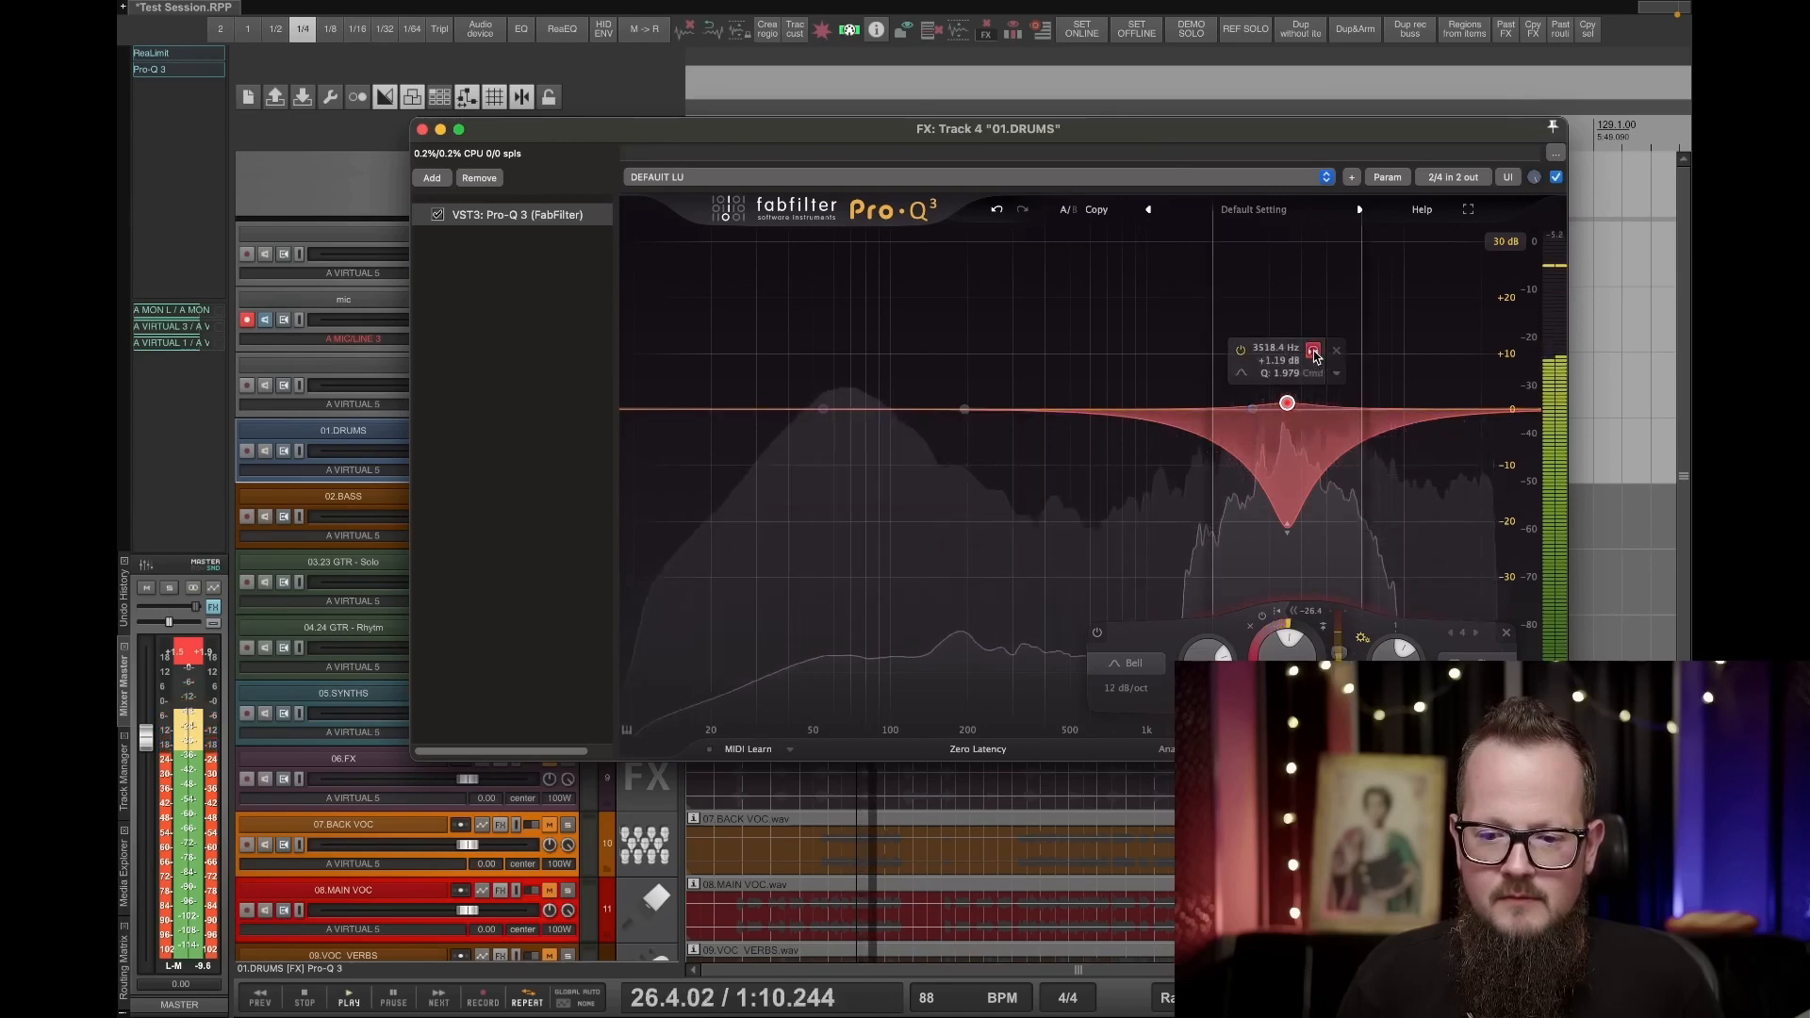
{"action": "key", "text": "space"}
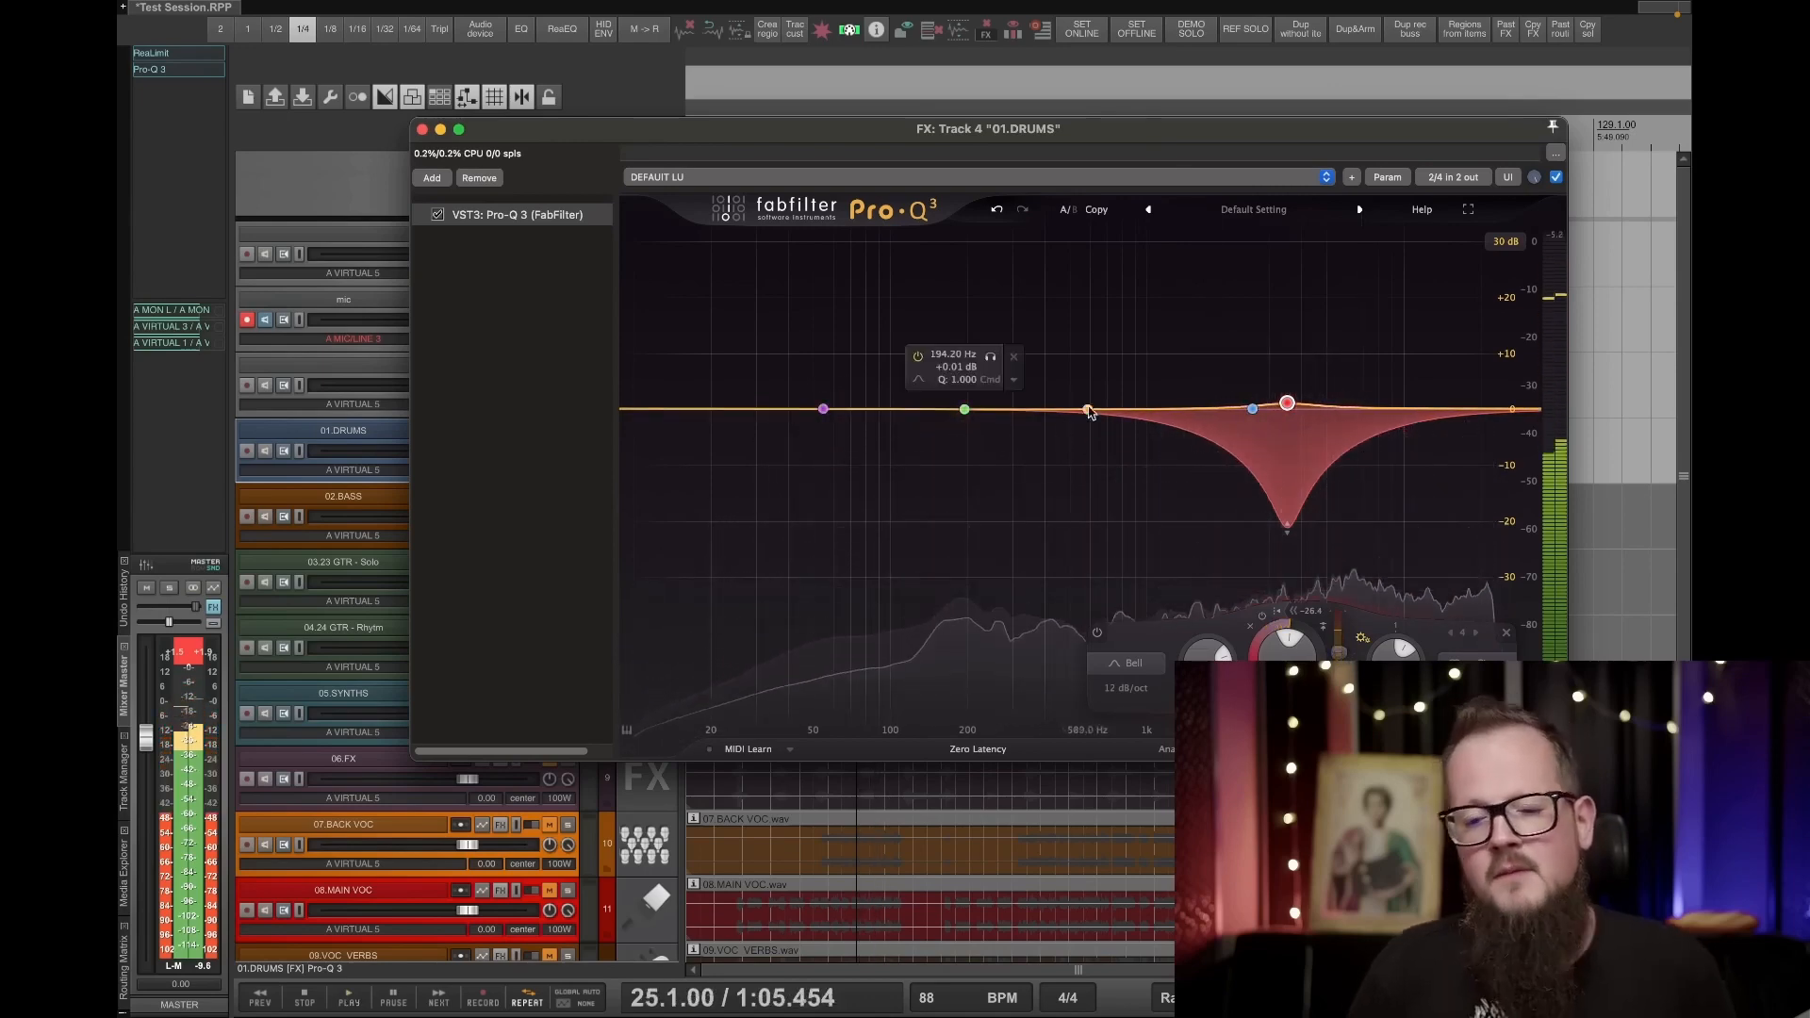
Move the dynamic bell to about 200 Hz and try a static bell cut of about -11 dB at 249 Hz beside it.
{"action": "mouse_move", "coordinate": [1286, 526]}
{"action": "left_mouse_down"}
{"action": "mouse_move", "coordinate": [1124, 527]}
{"action": "mouse_move", "coordinate": [1122, 424]}
{"action": "mouse_move", "coordinate": [881, 395]}
{"action": "mouse_move", "coordinate": [933, 366]}
{"action": "mouse_move", "coordinate": [968, 412]}
{"action": "left_mouse_up"}
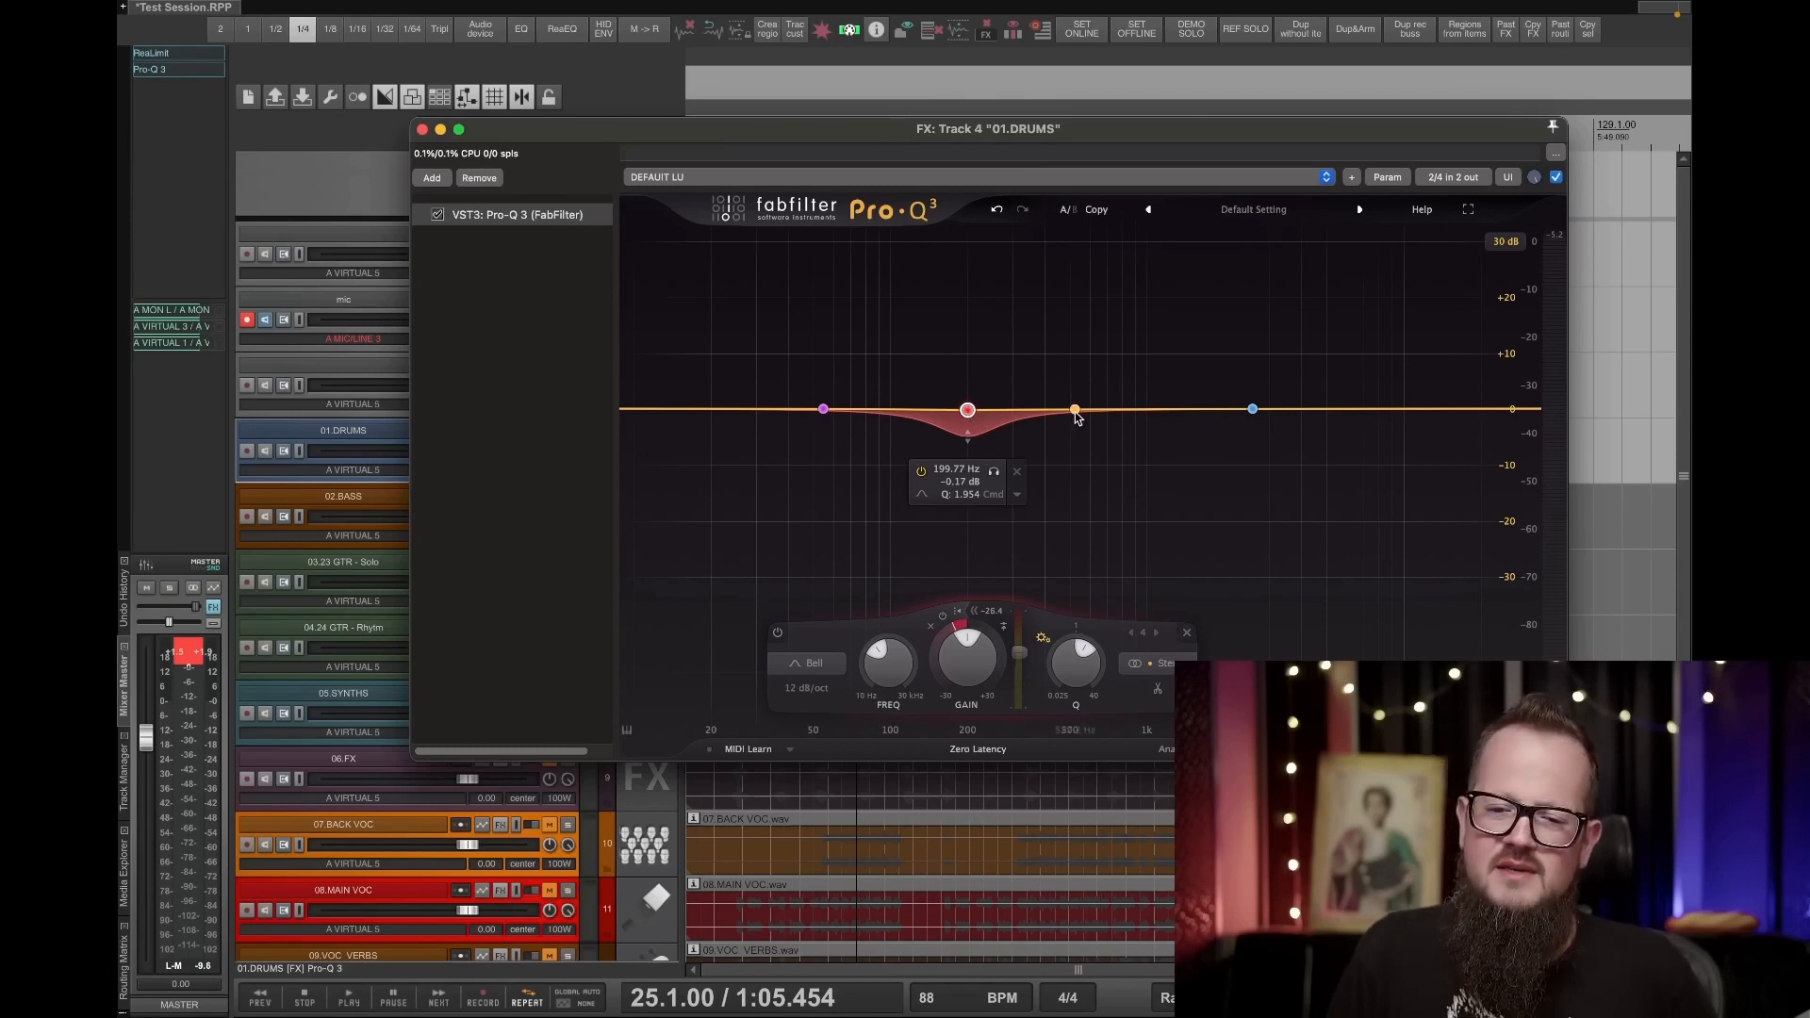
{"action": "left_click_drag", "start_coordinate": [1074, 410], "coordinate": [999, 484]}
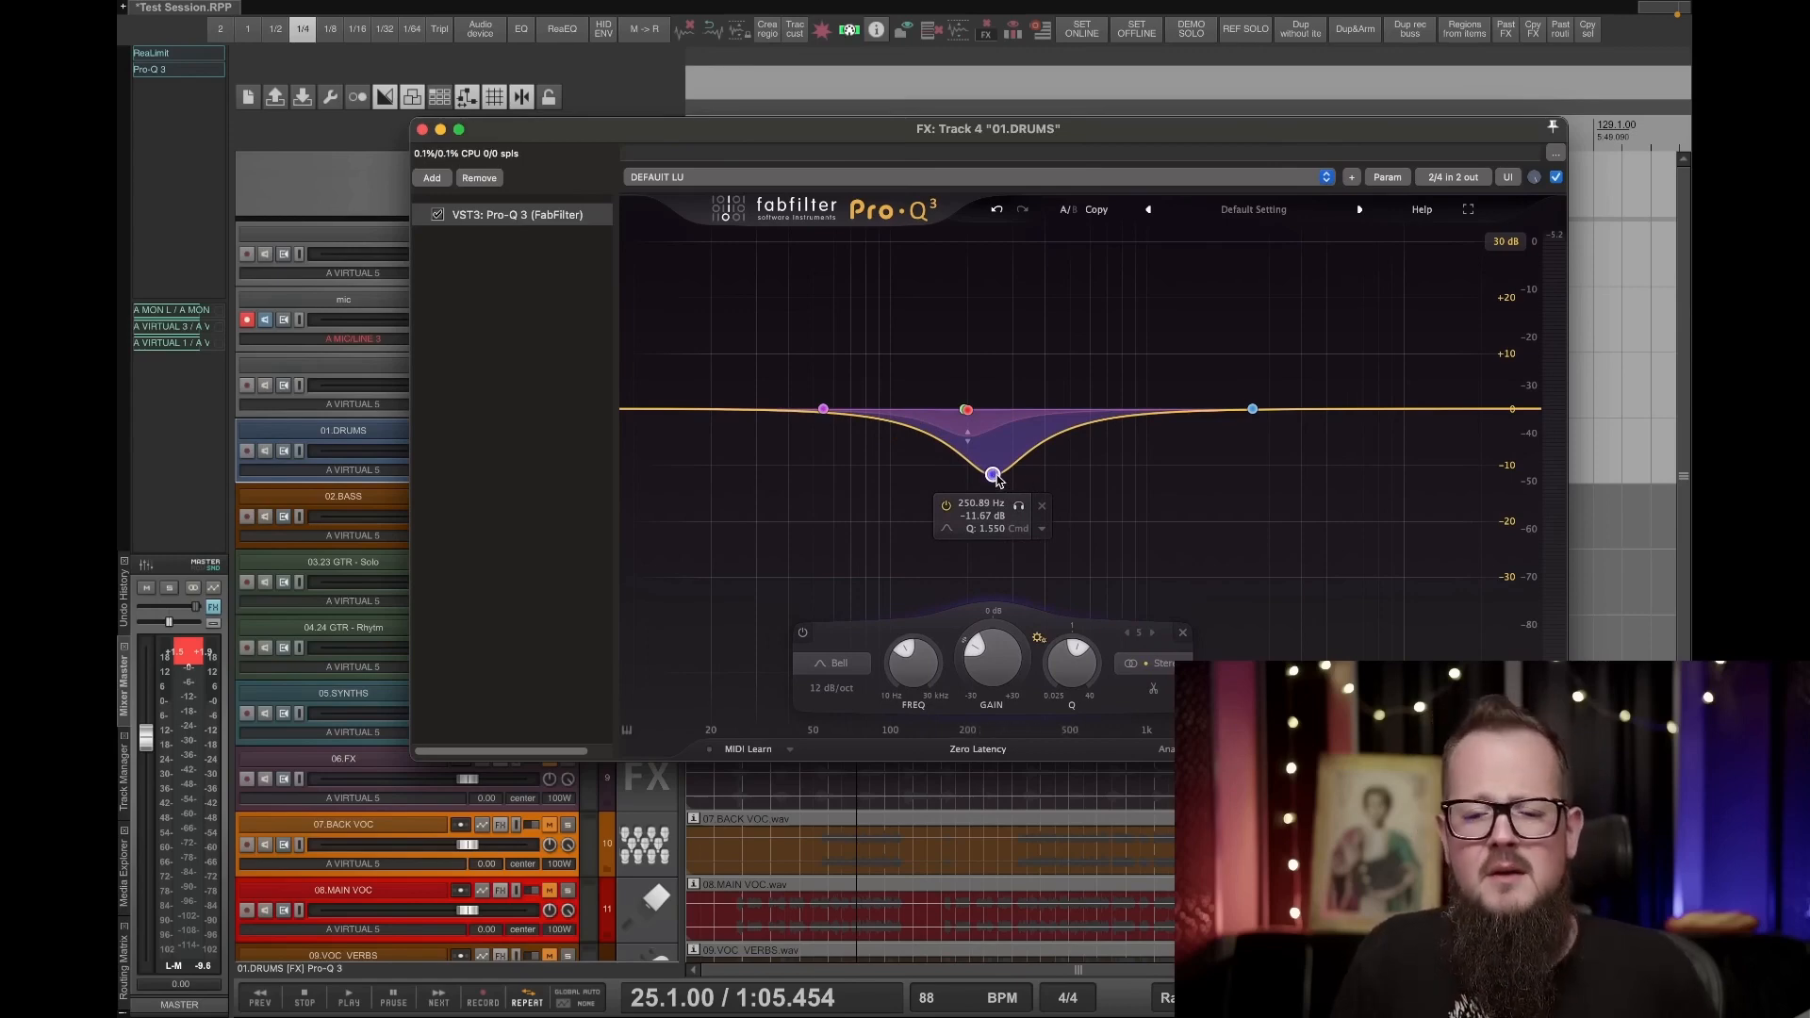
{"action": "mouse_move", "coordinate": [992, 479]}
{"action": "left_mouse_down"}
{"action": "mouse_move", "coordinate": [997, 454]}
{"action": "mouse_move", "coordinate": [991, 476]}
{"action": "left_mouse_up"}
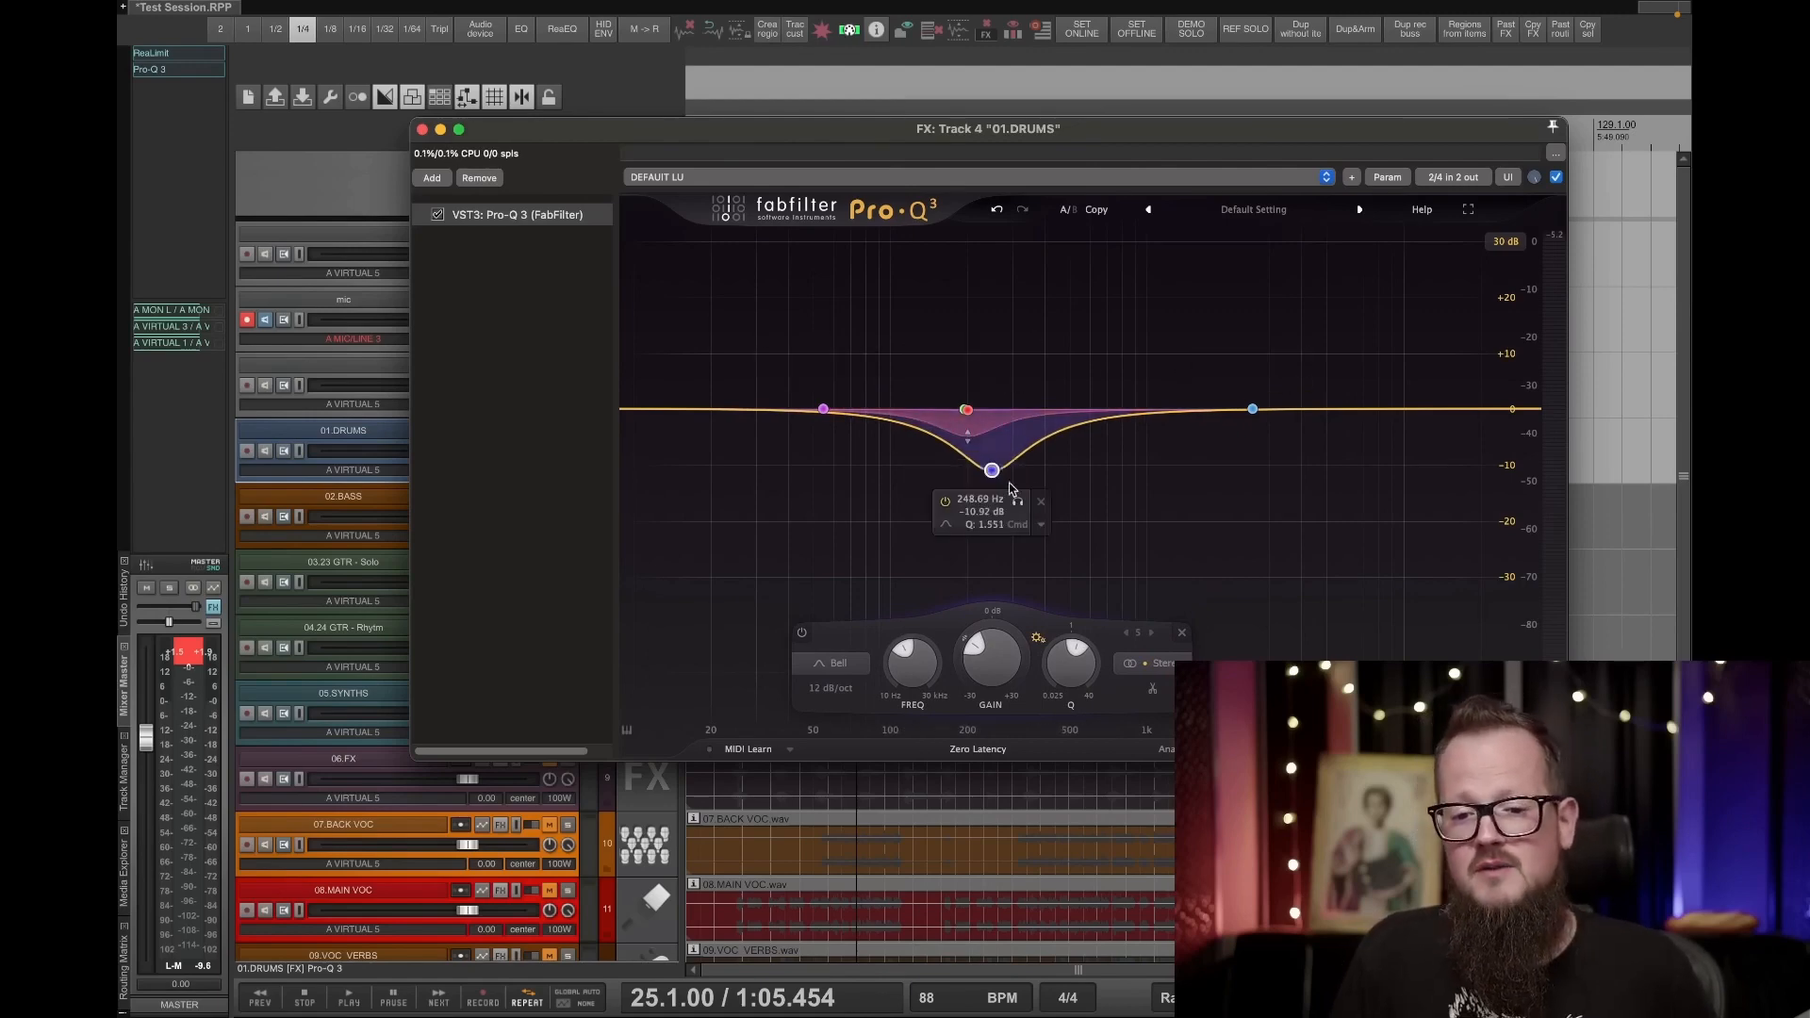
{"action": "left_click_drag", "start_coordinate": [991, 479], "coordinate": [994, 429]}
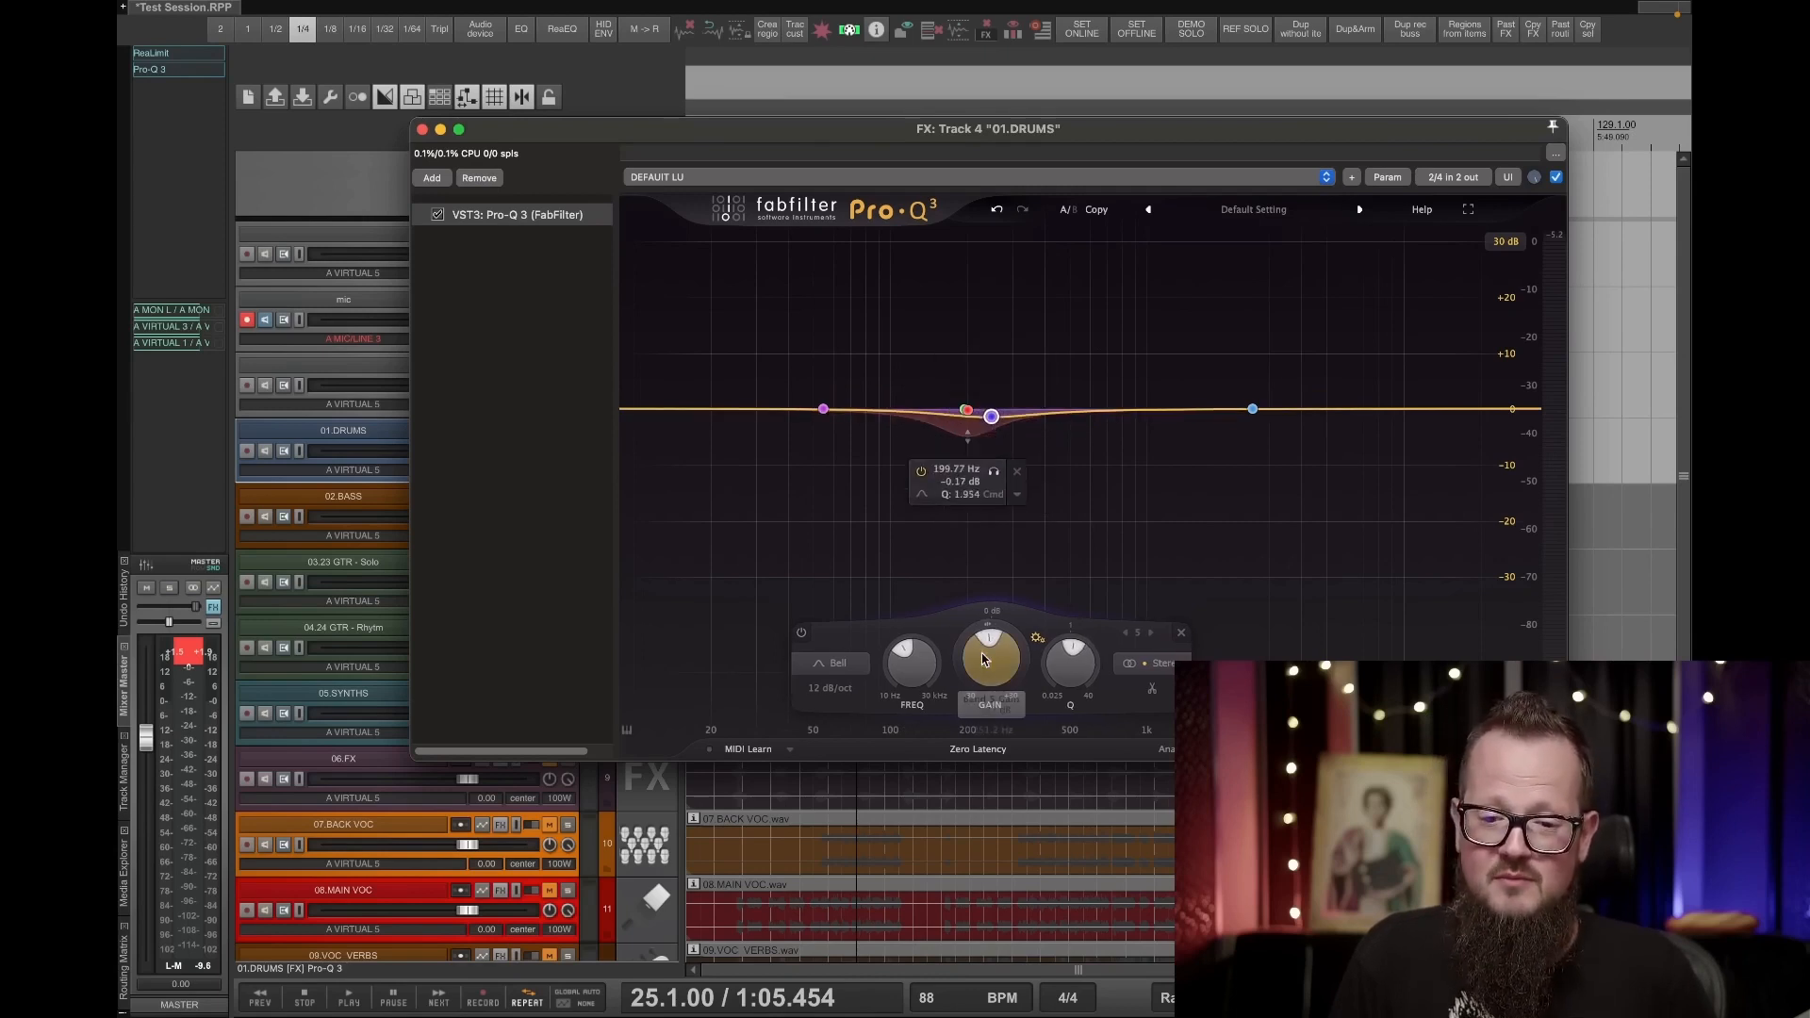
{"action": "mouse_move", "coordinate": [982, 670]}
{"action": "left_mouse_down"}
{"action": "mouse_move", "coordinate": [972, 718]}
{"action": "mouse_move", "coordinate": [970, 663]}
{"action": "left_mouse_up"}
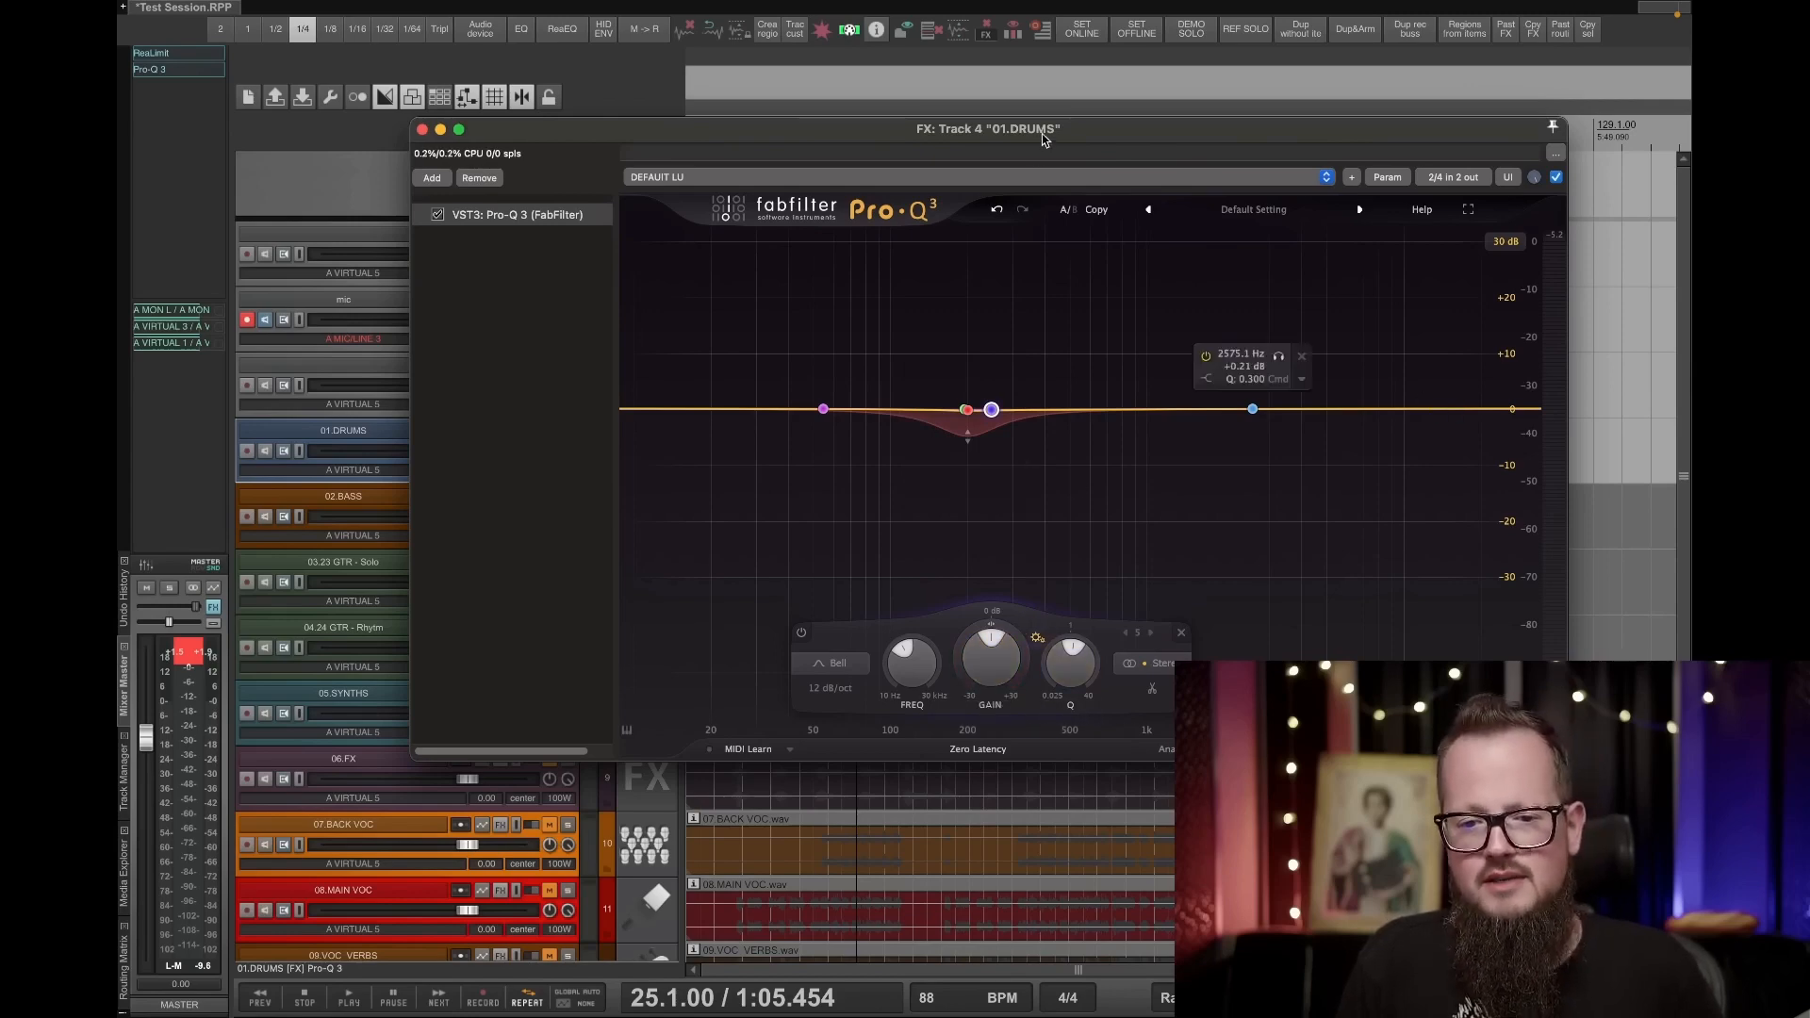
Boost a high shelf by about 15 dB near 3744 Hz, give it a downward dynamic range and audition it on the drums.
{"action": "left_click_drag", "start_coordinate": [1051, 132], "coordinate": [876, 626]}
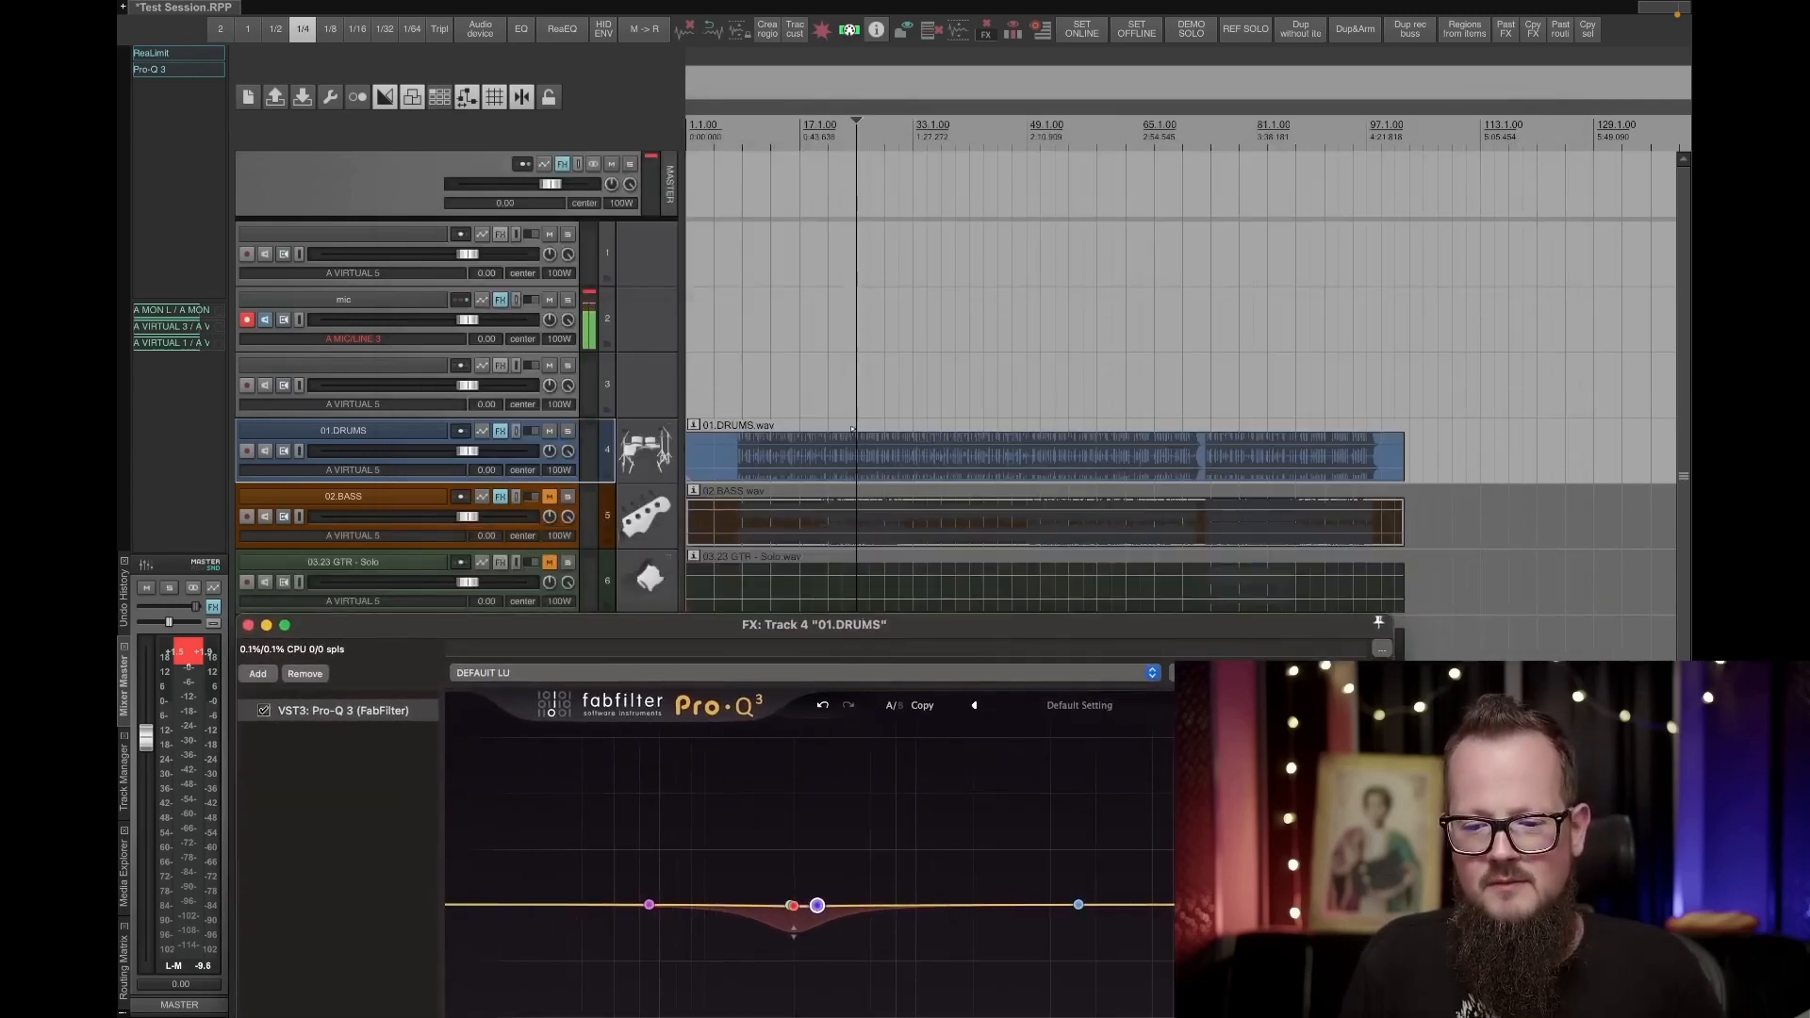
{"action": "left_click_drag", "start_coordinate": [1202, 905], "coordinate": [1119, 864]}
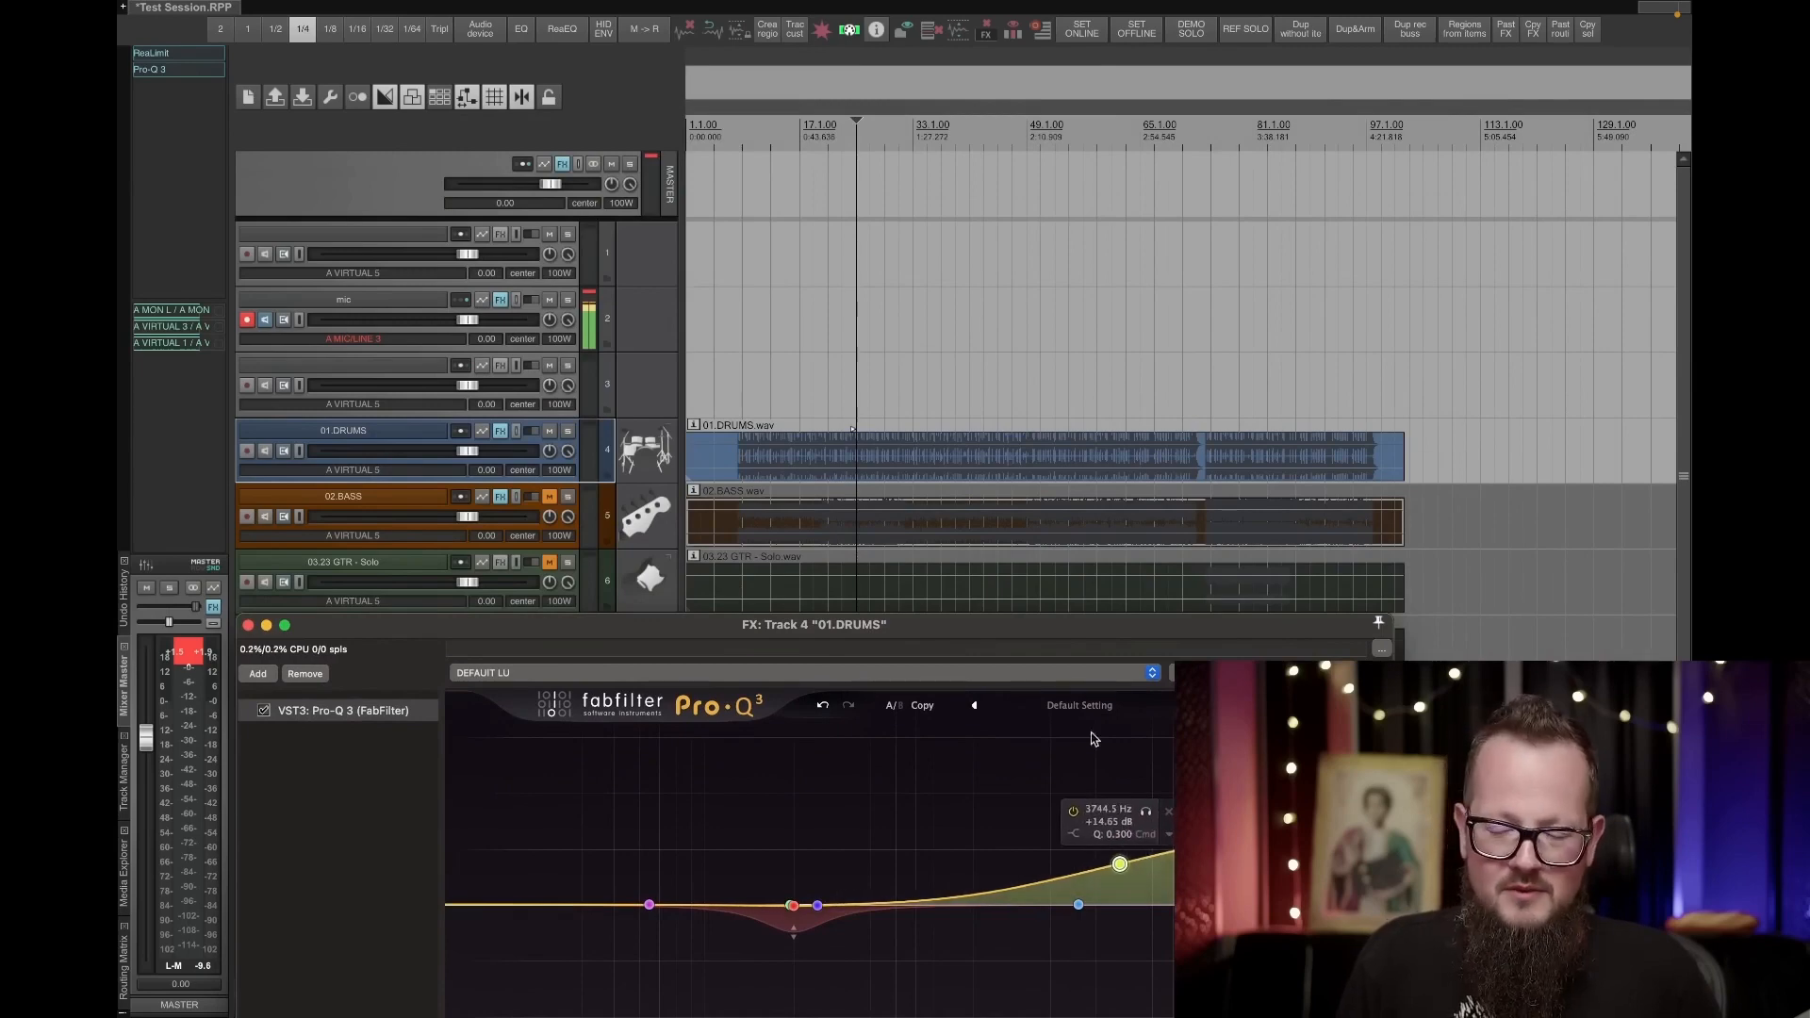
{"action": "left_click_drag", "start_coordinate": [1087, 622], "coordinate": [1067, 667]}
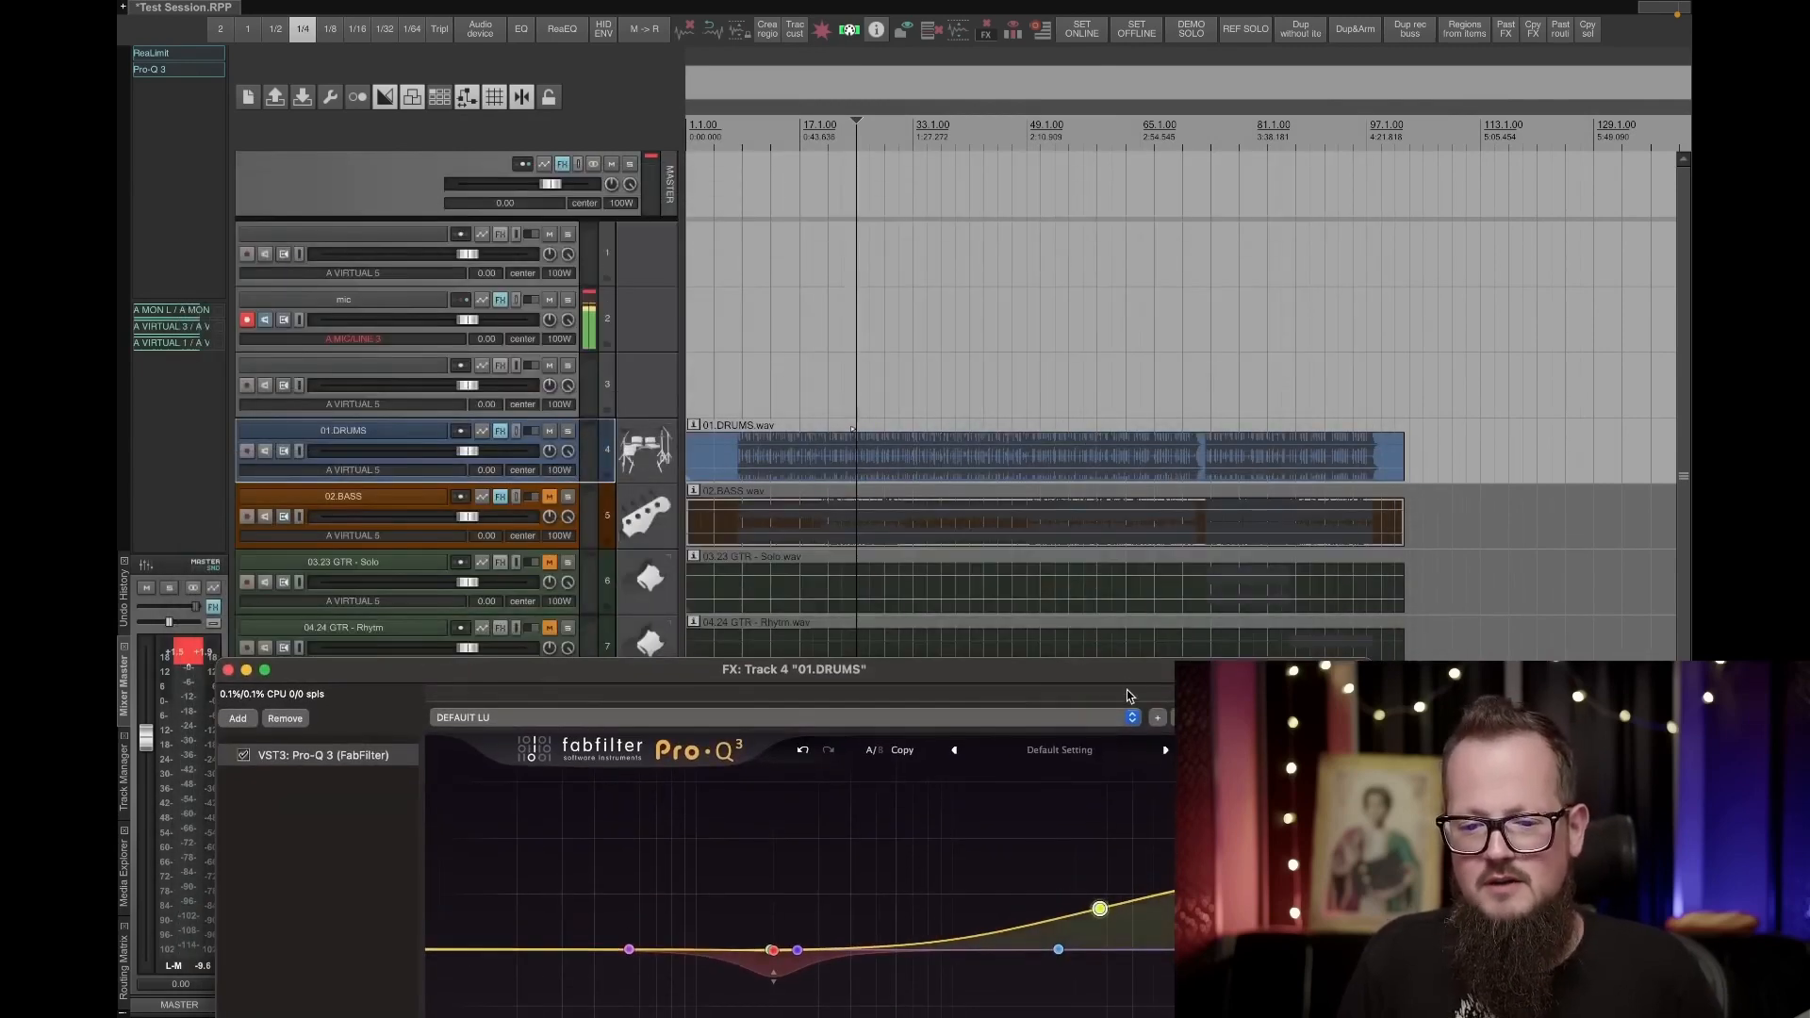
{"action": "left_click_drag", "start_coordinate": [853, 669], "coordinate": [971, 227]}
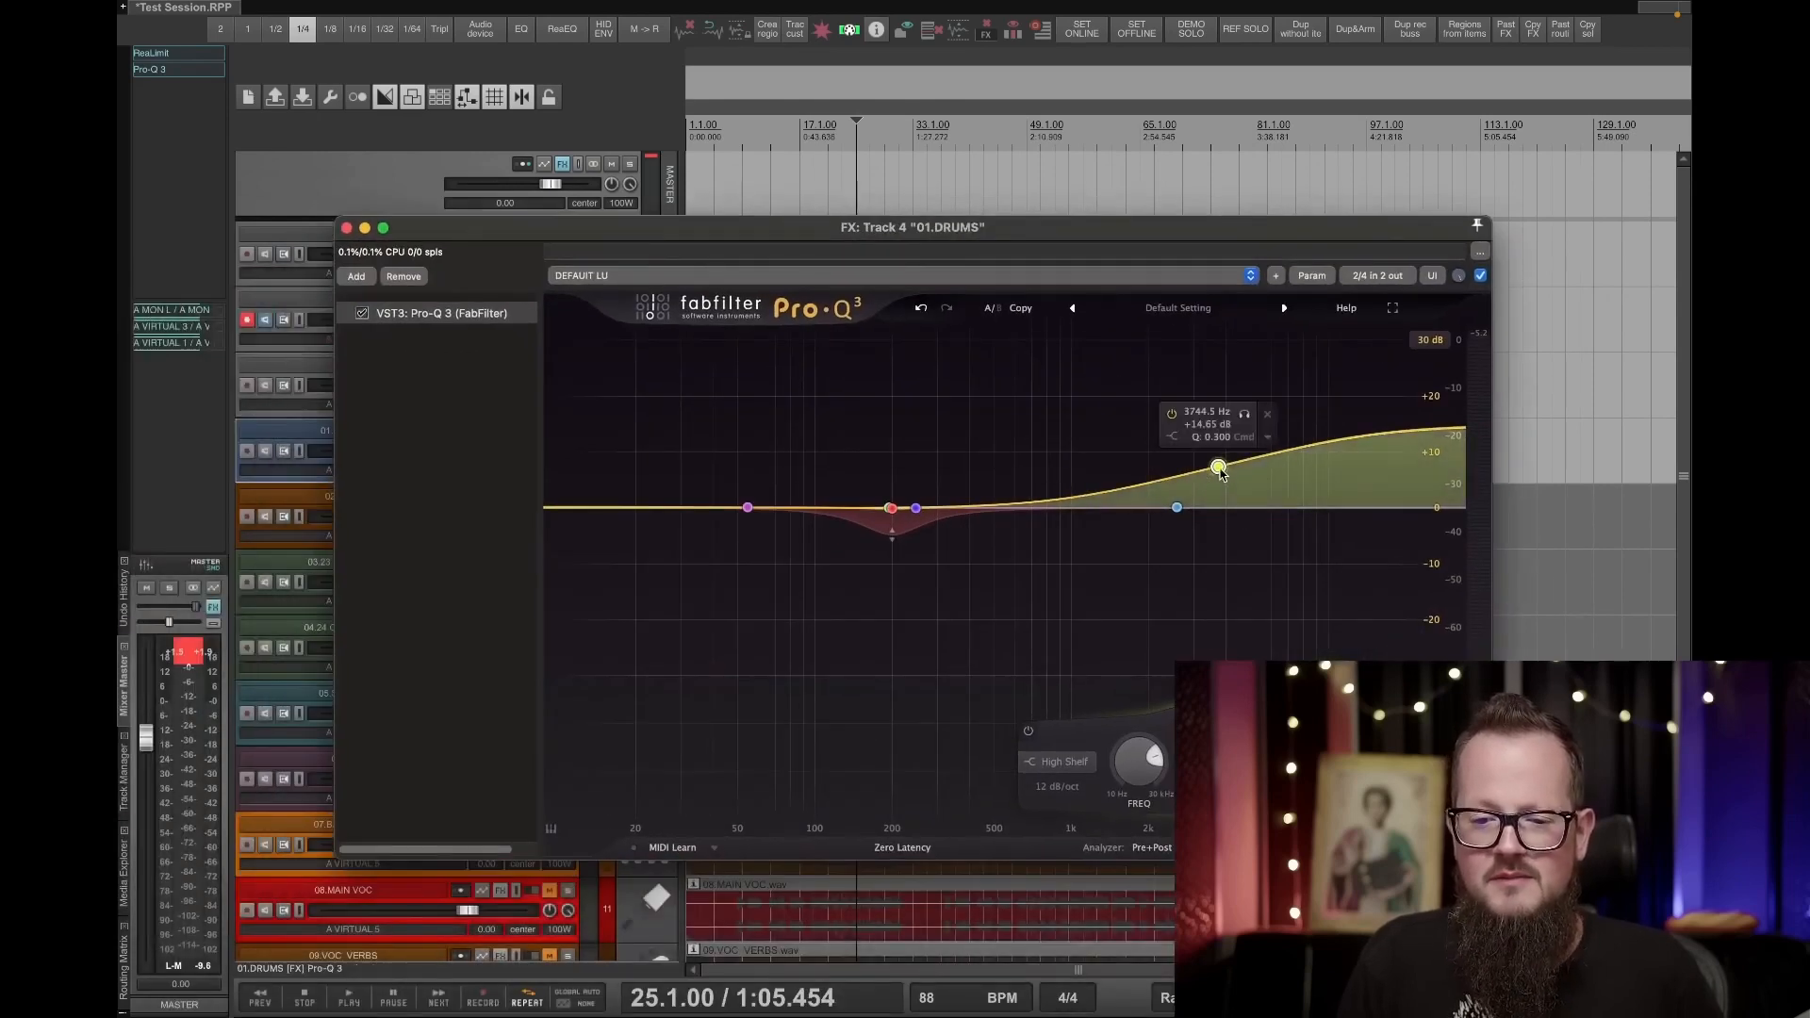
{"action": "left_click_drag", "start_coordinate": [1218, 466], "coordinate": [1232, 459]}
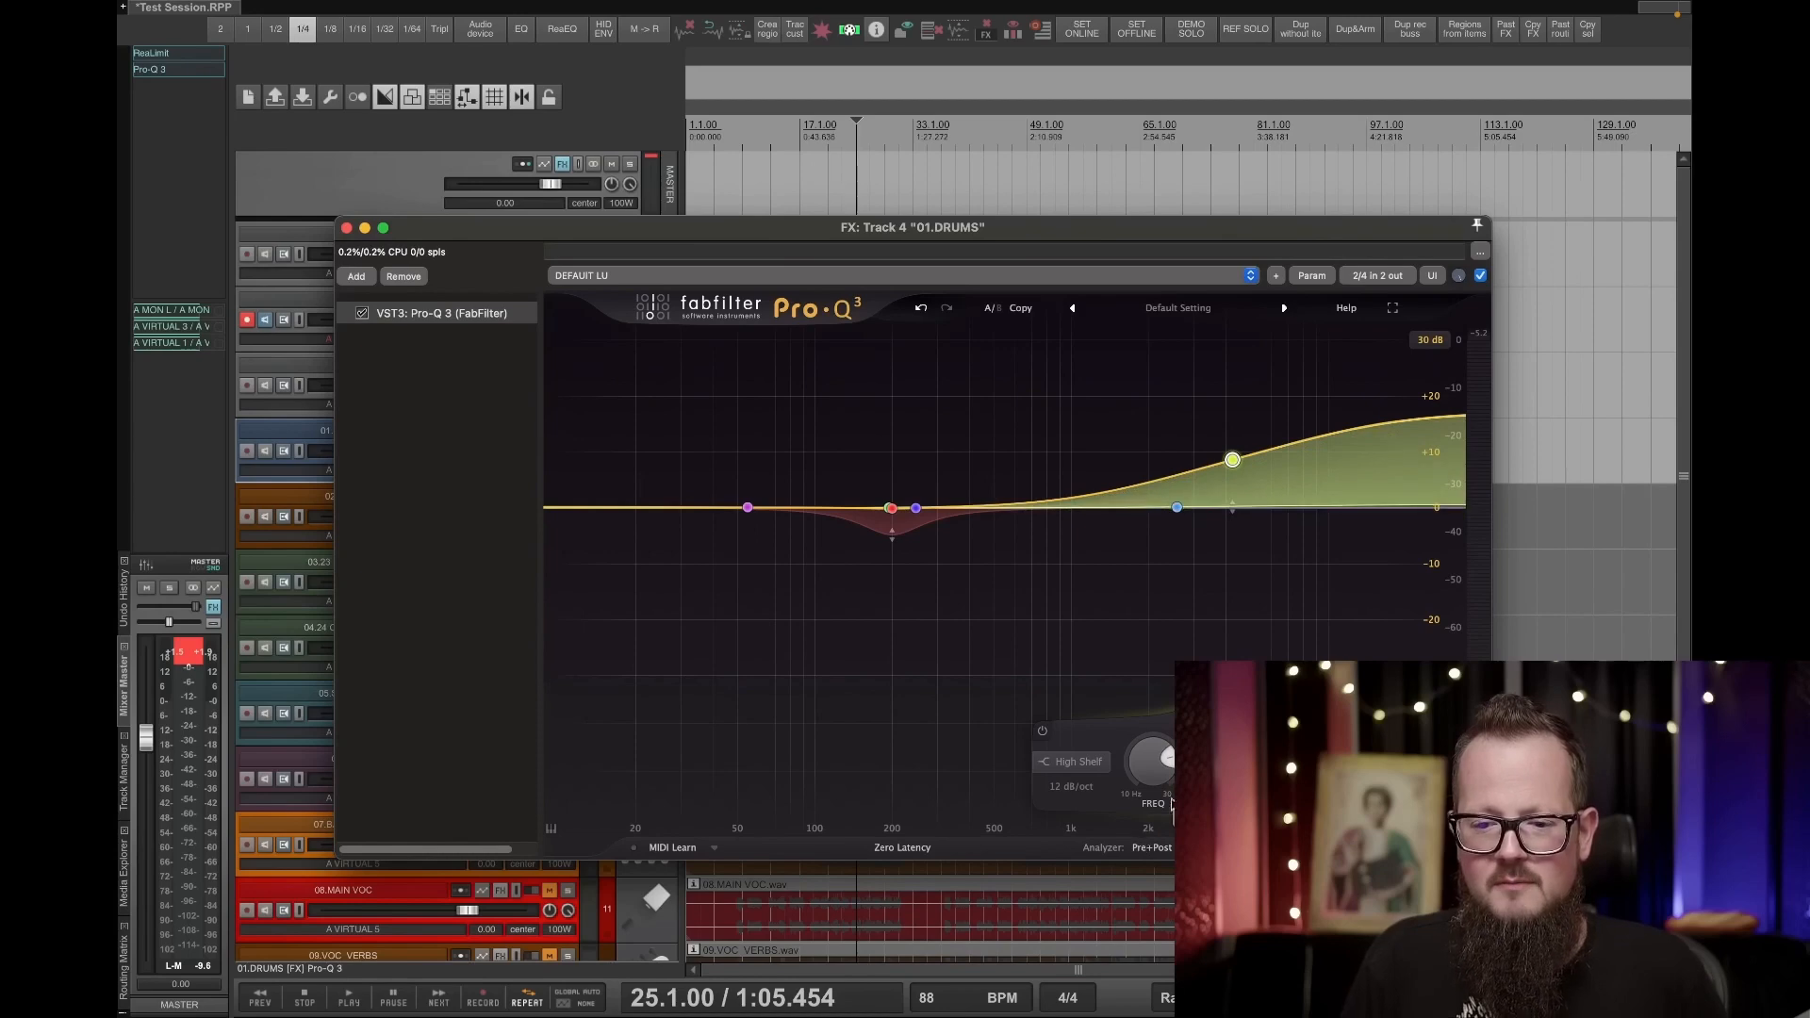
{"action": "mouse_move", "coordinate": [1232, 459]}
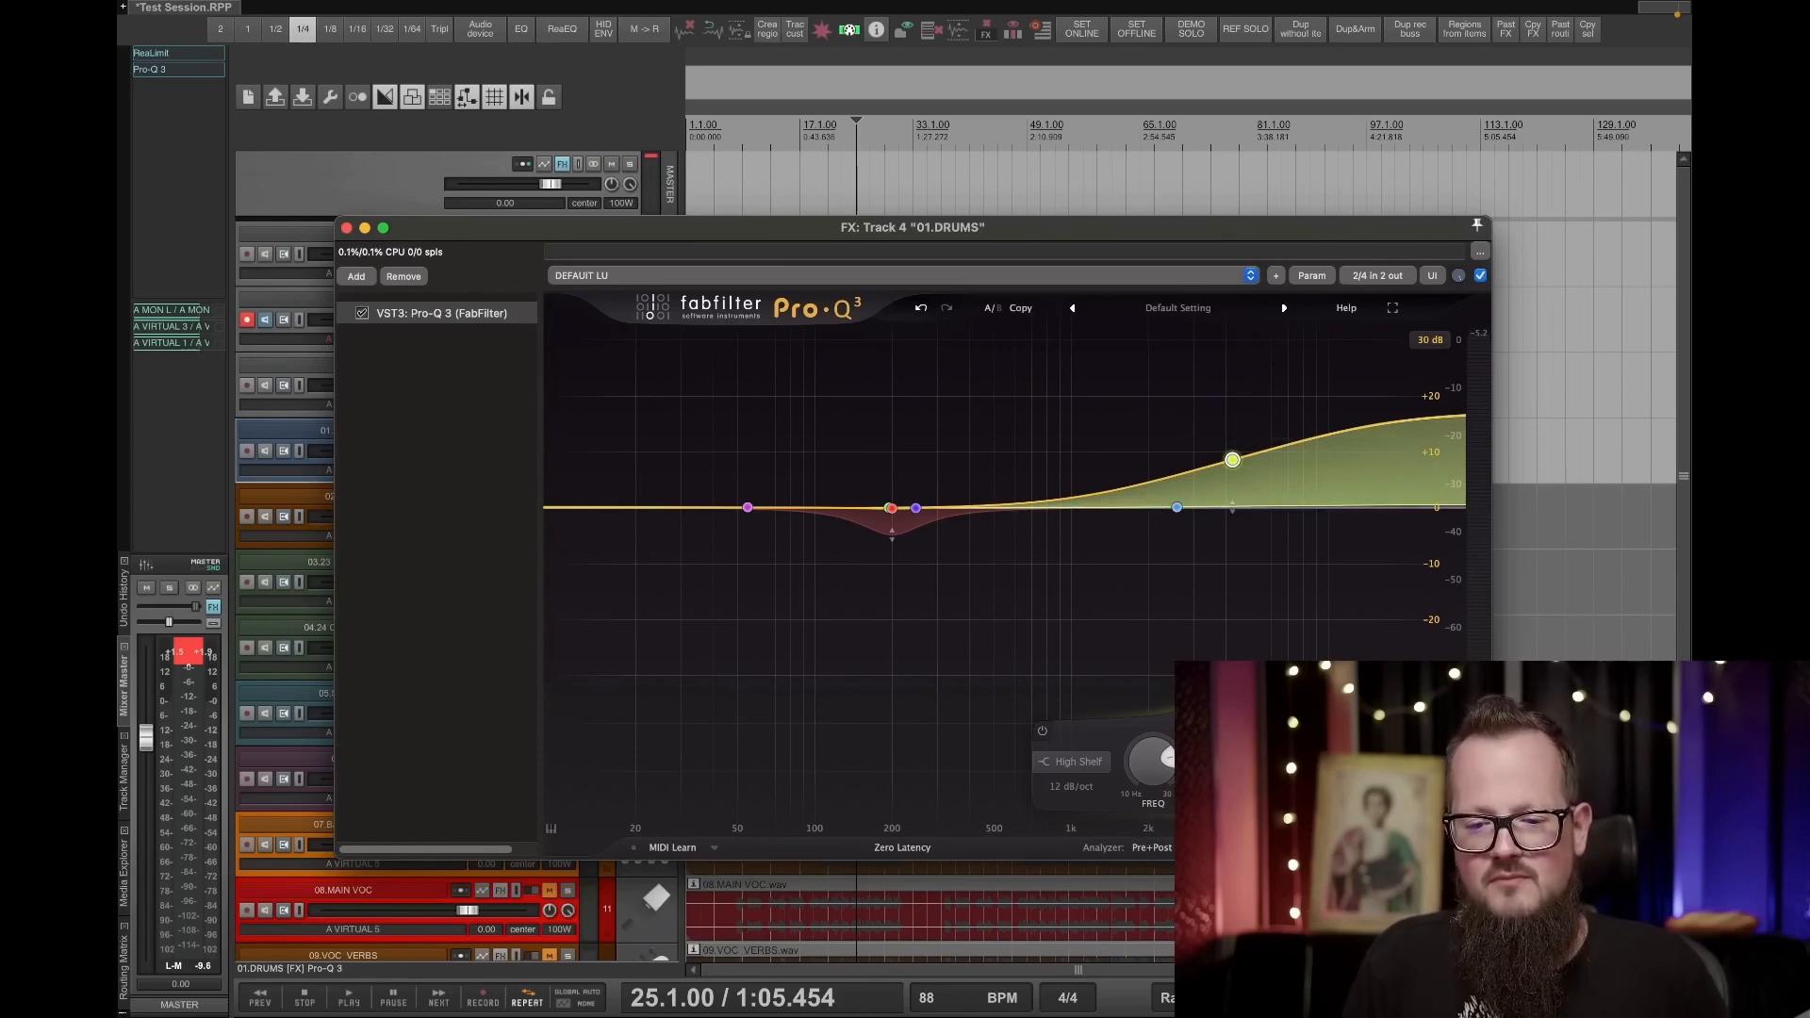
{"action": "key", "text": "space"}
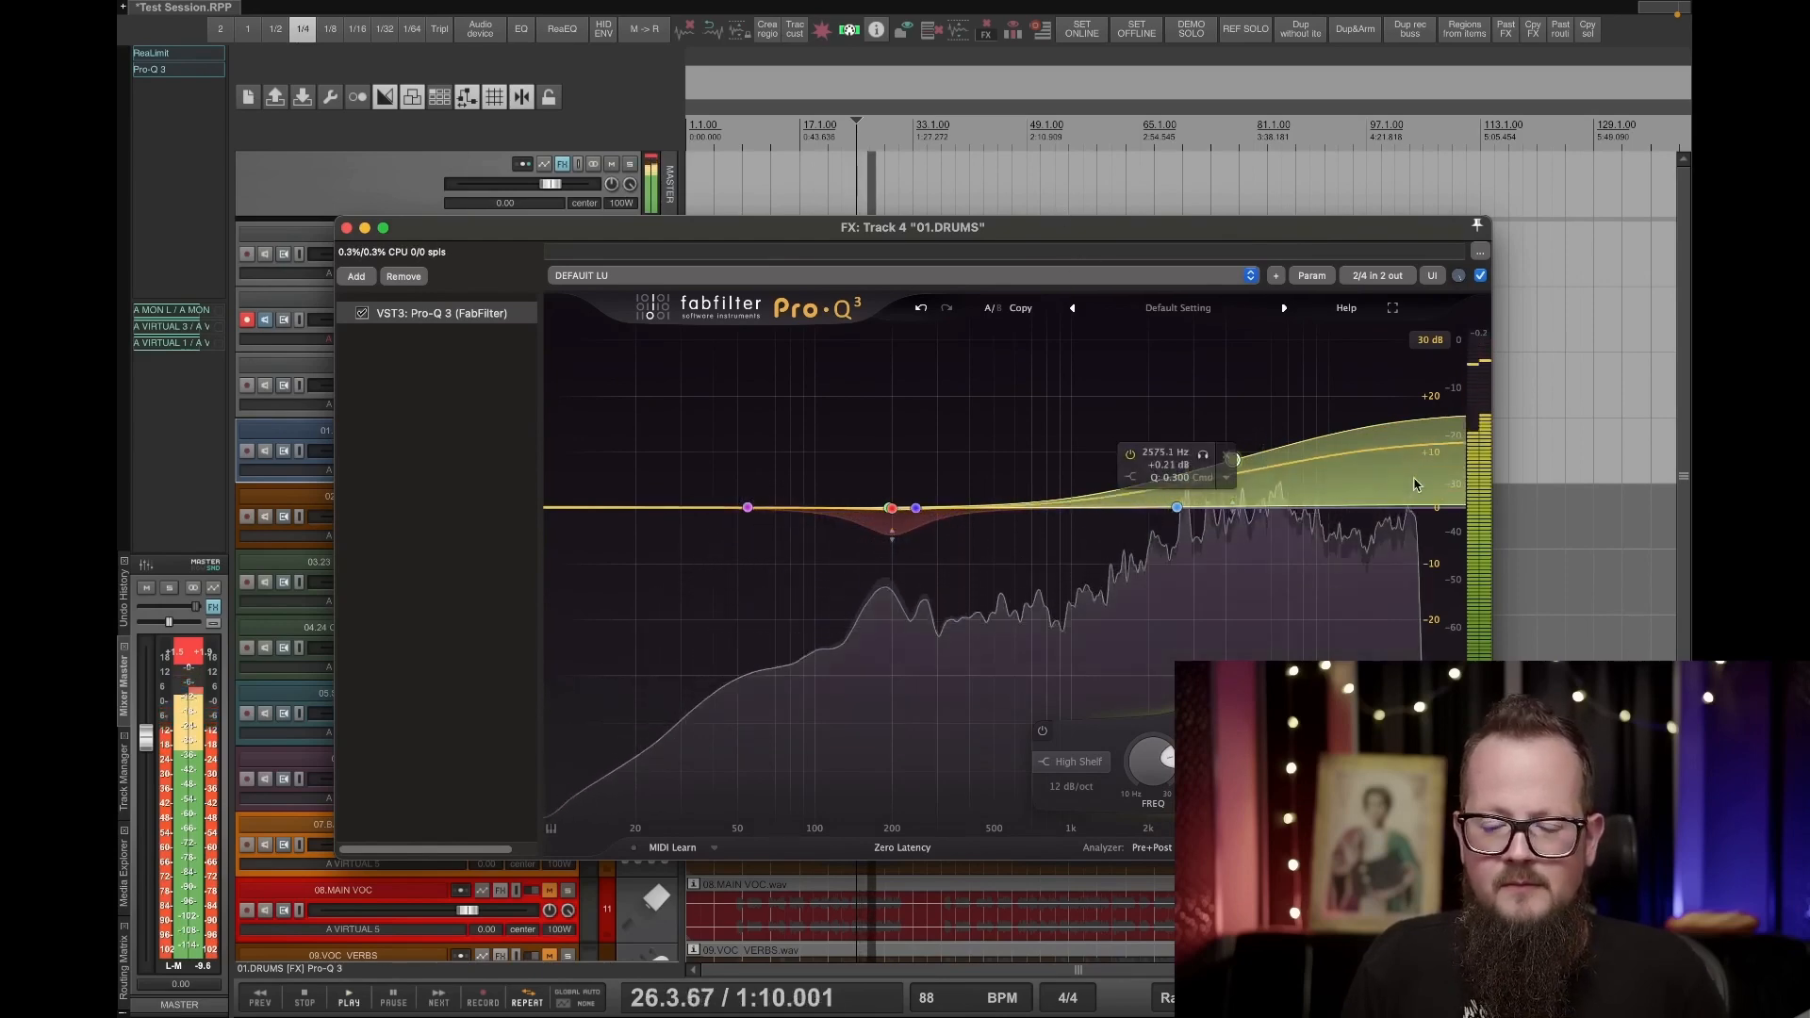
{"action": "key", "text": "space"}
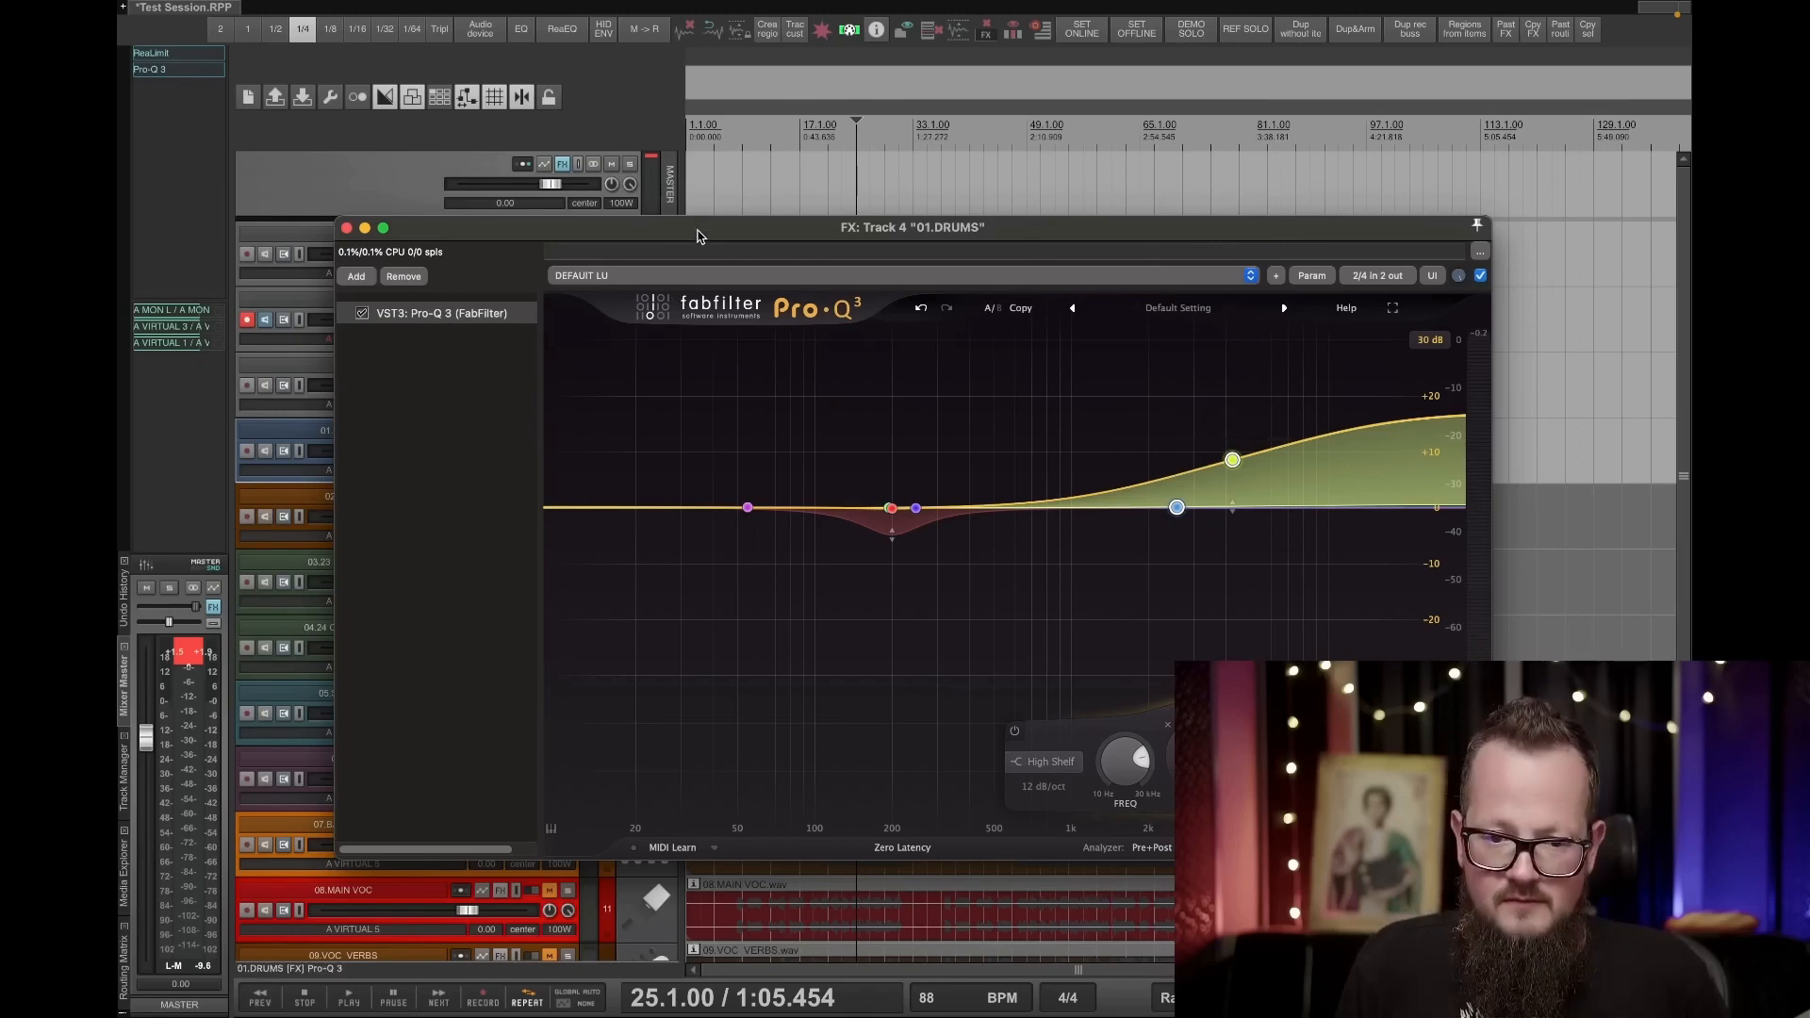
Remove the edited Pro-Q 3 from the 01.DRUMS track and close its effects window.
{"action": "left_click_drag", "start_coordinate": [698, 235], "coordinate": [759, 198]}
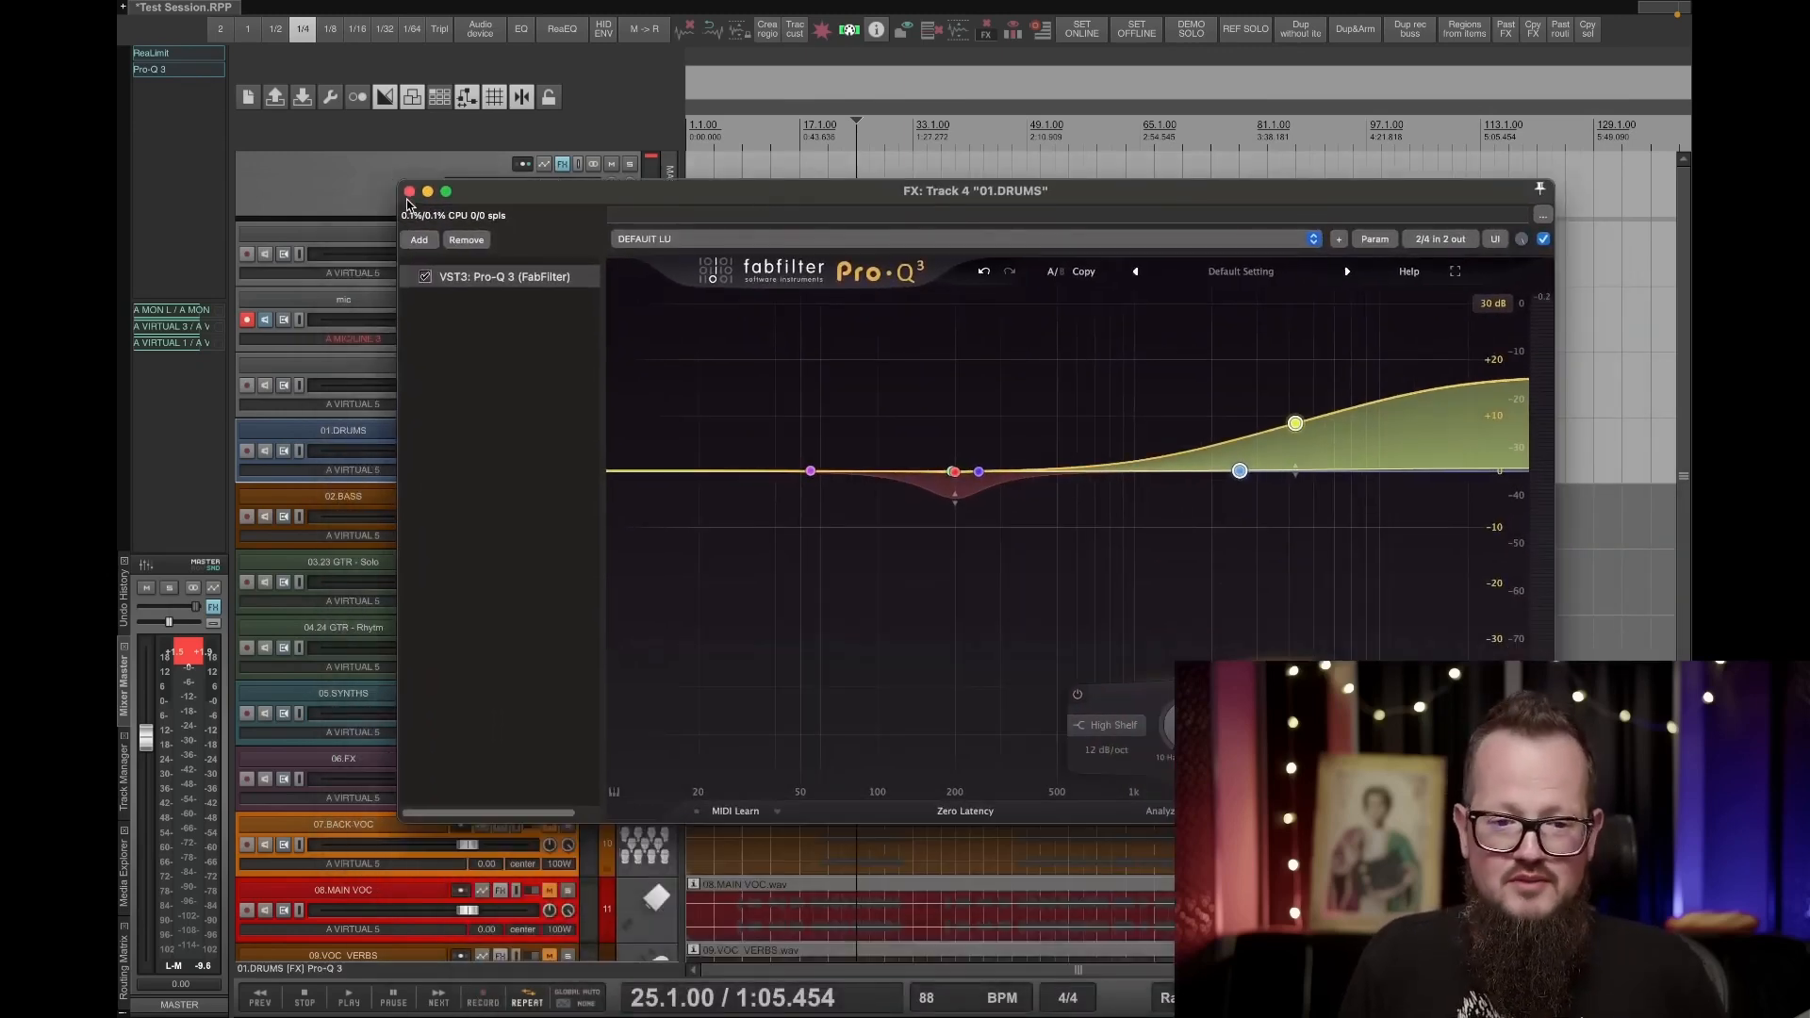
{"action": "left_click_drag", "start_coordinate": [727, 328], "coordinate": [1404, 563]}
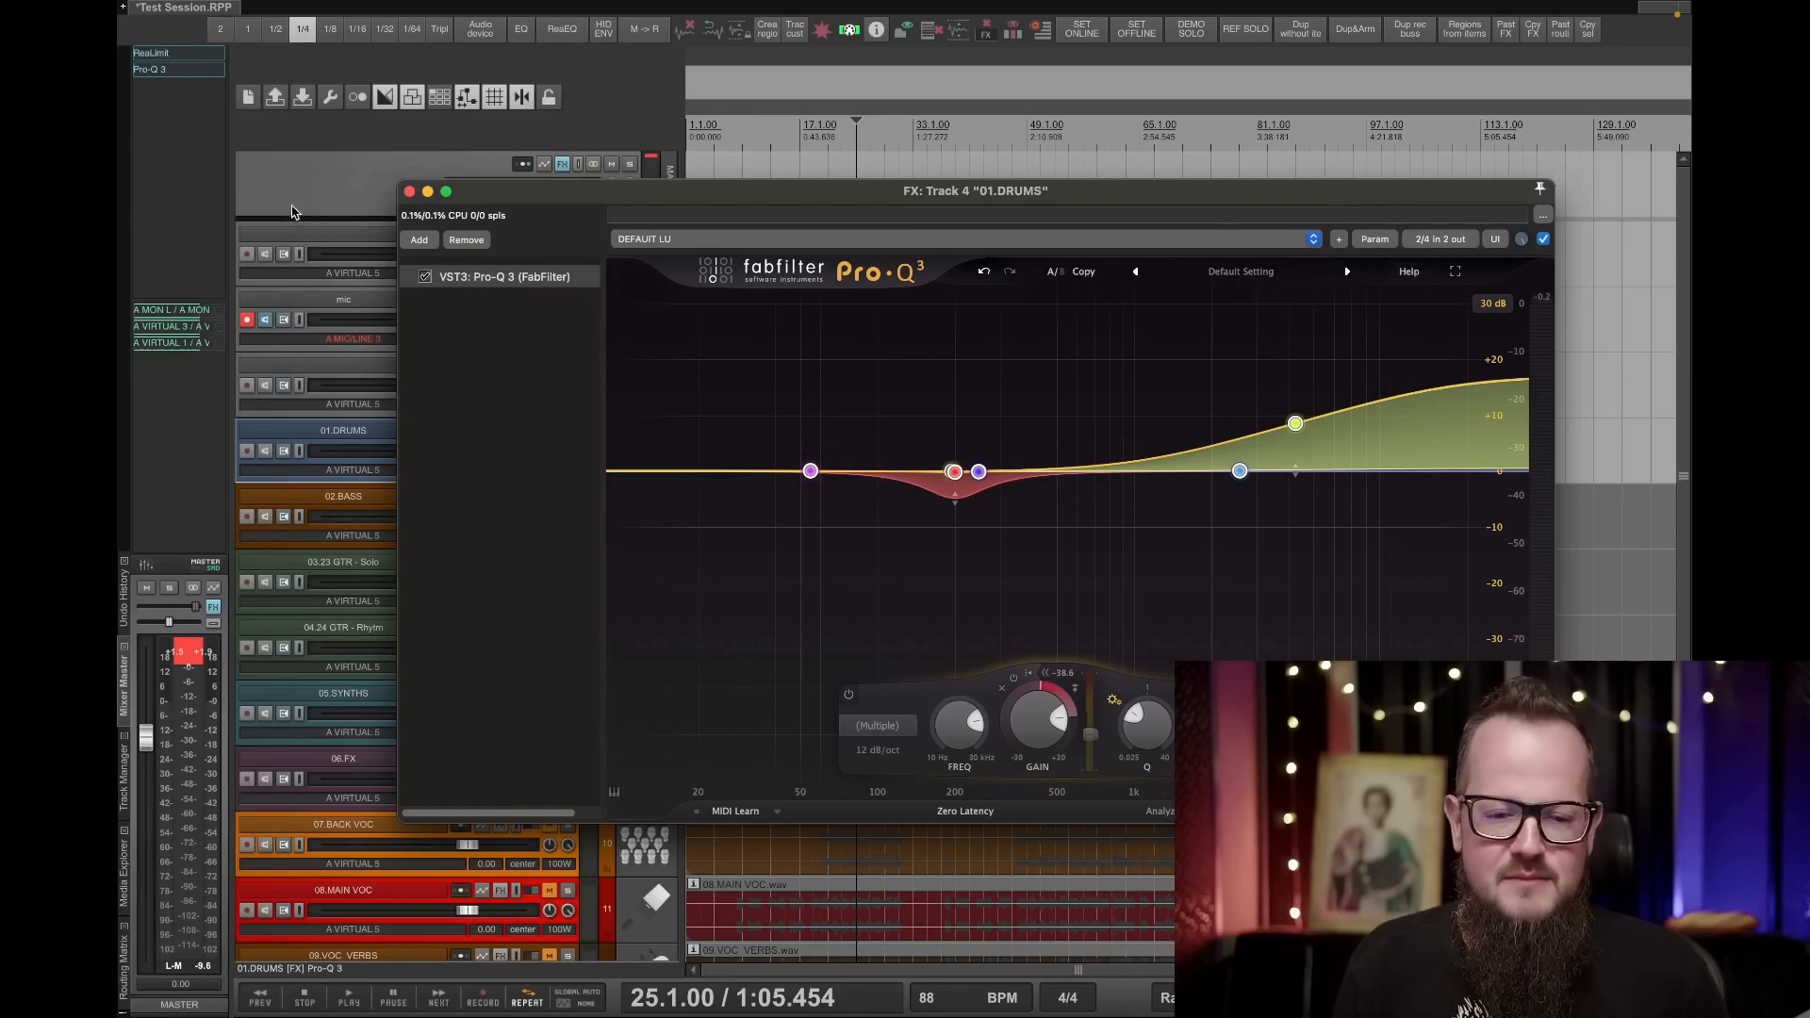
{"action": "left_click", "coordinate": [466, 241]}
{"action": "left_click", "coordinate": [409, 192]}
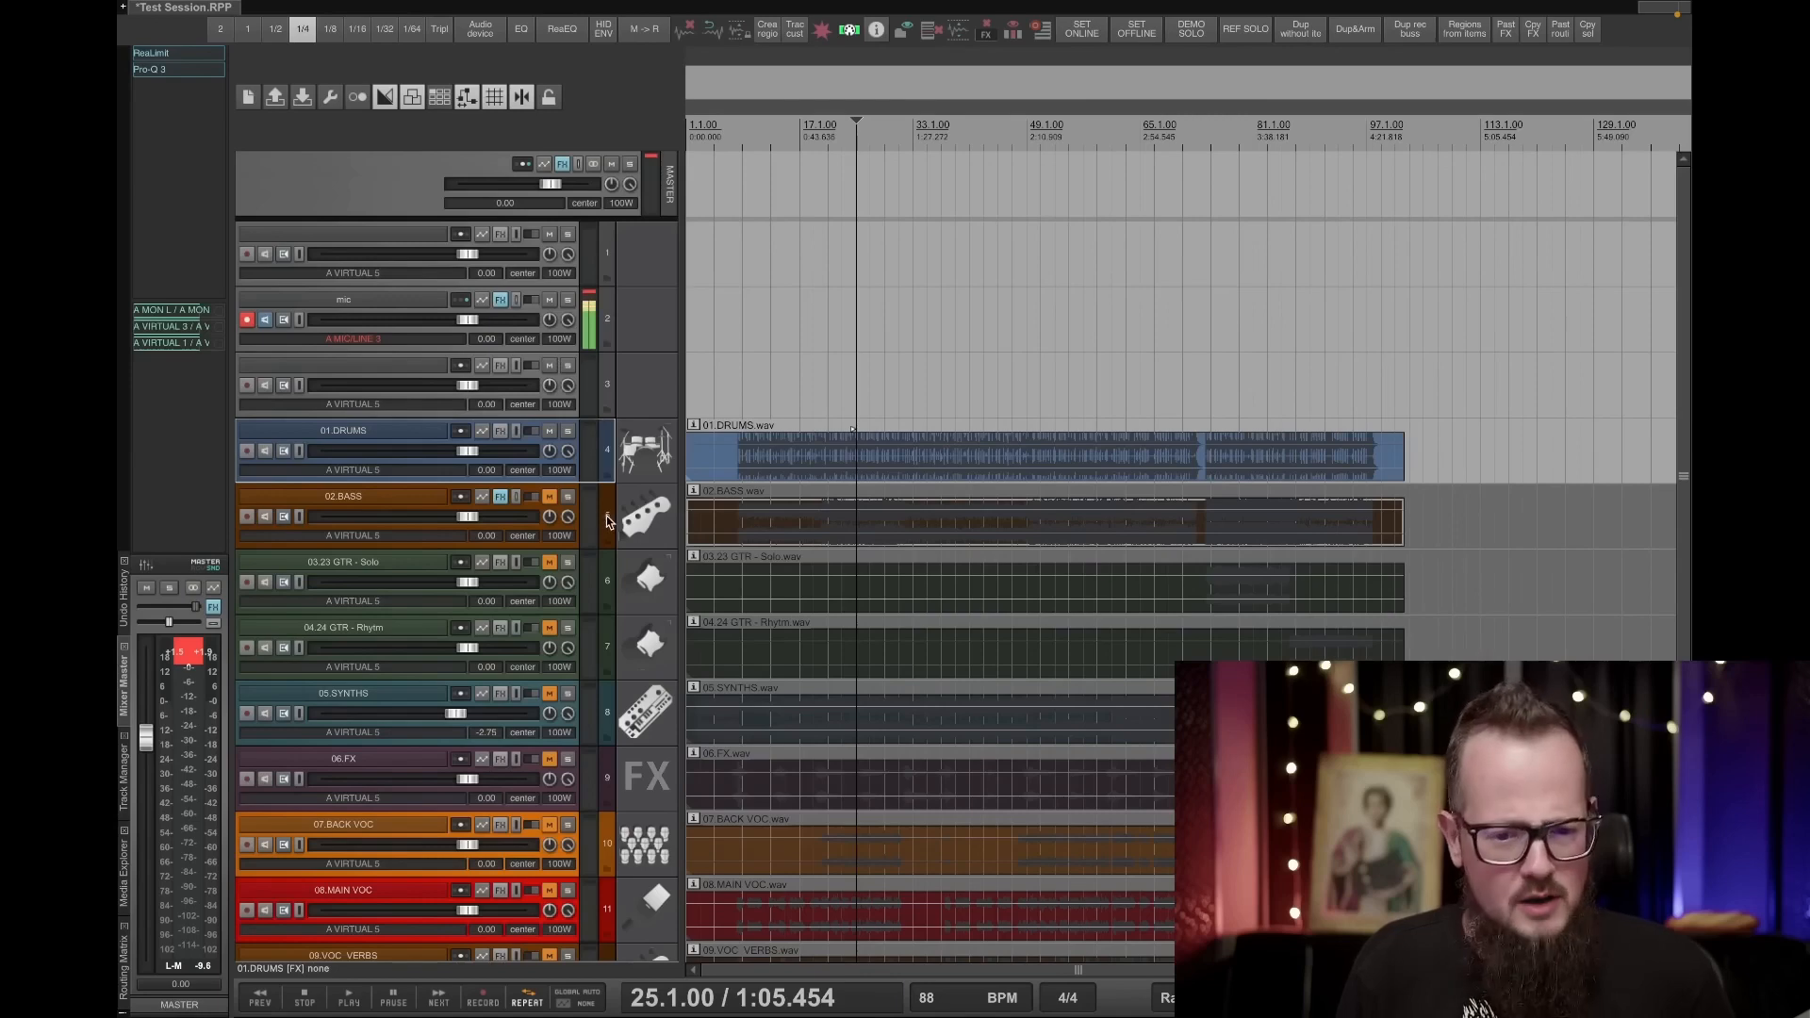
Insert a fresh Pro-Q 3 on the 01.DRUMS track and close its effects window.
{"action": "left_click", "coordinate": [529, 36]}
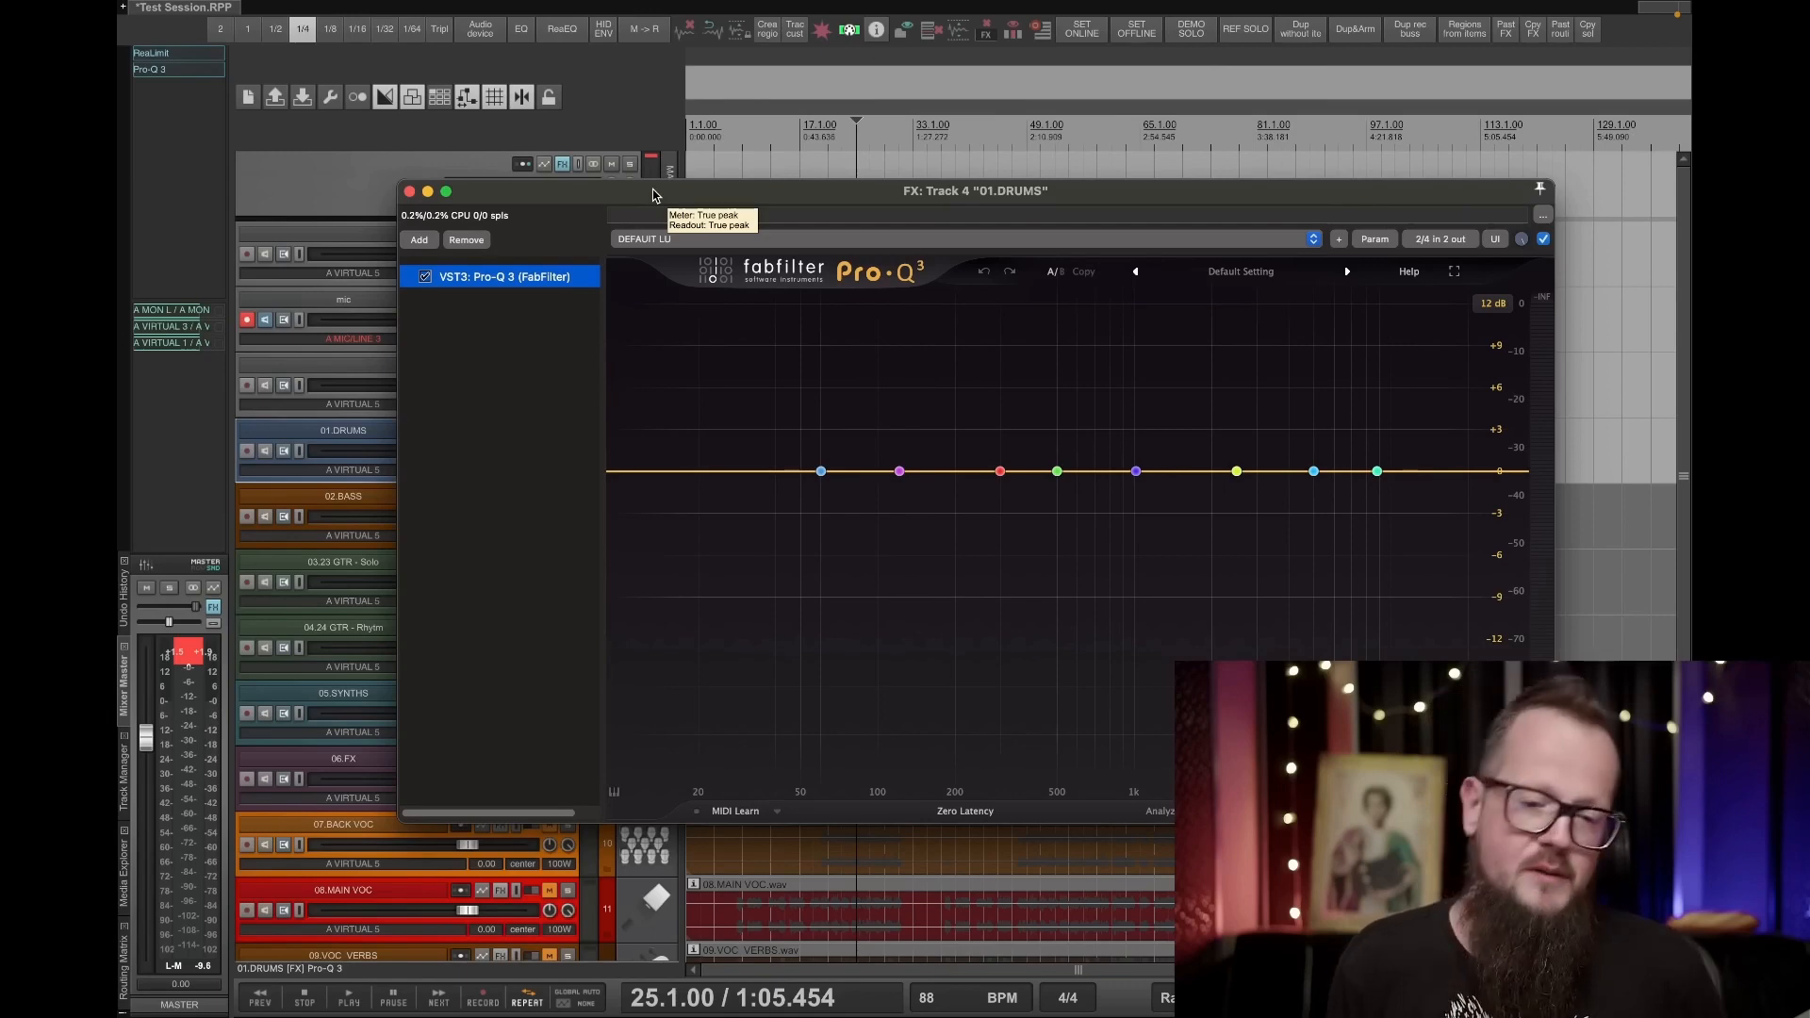
{"action": "left_click_drag", "start_coordinate": [653, 195], "coordinate": [838, 192]}
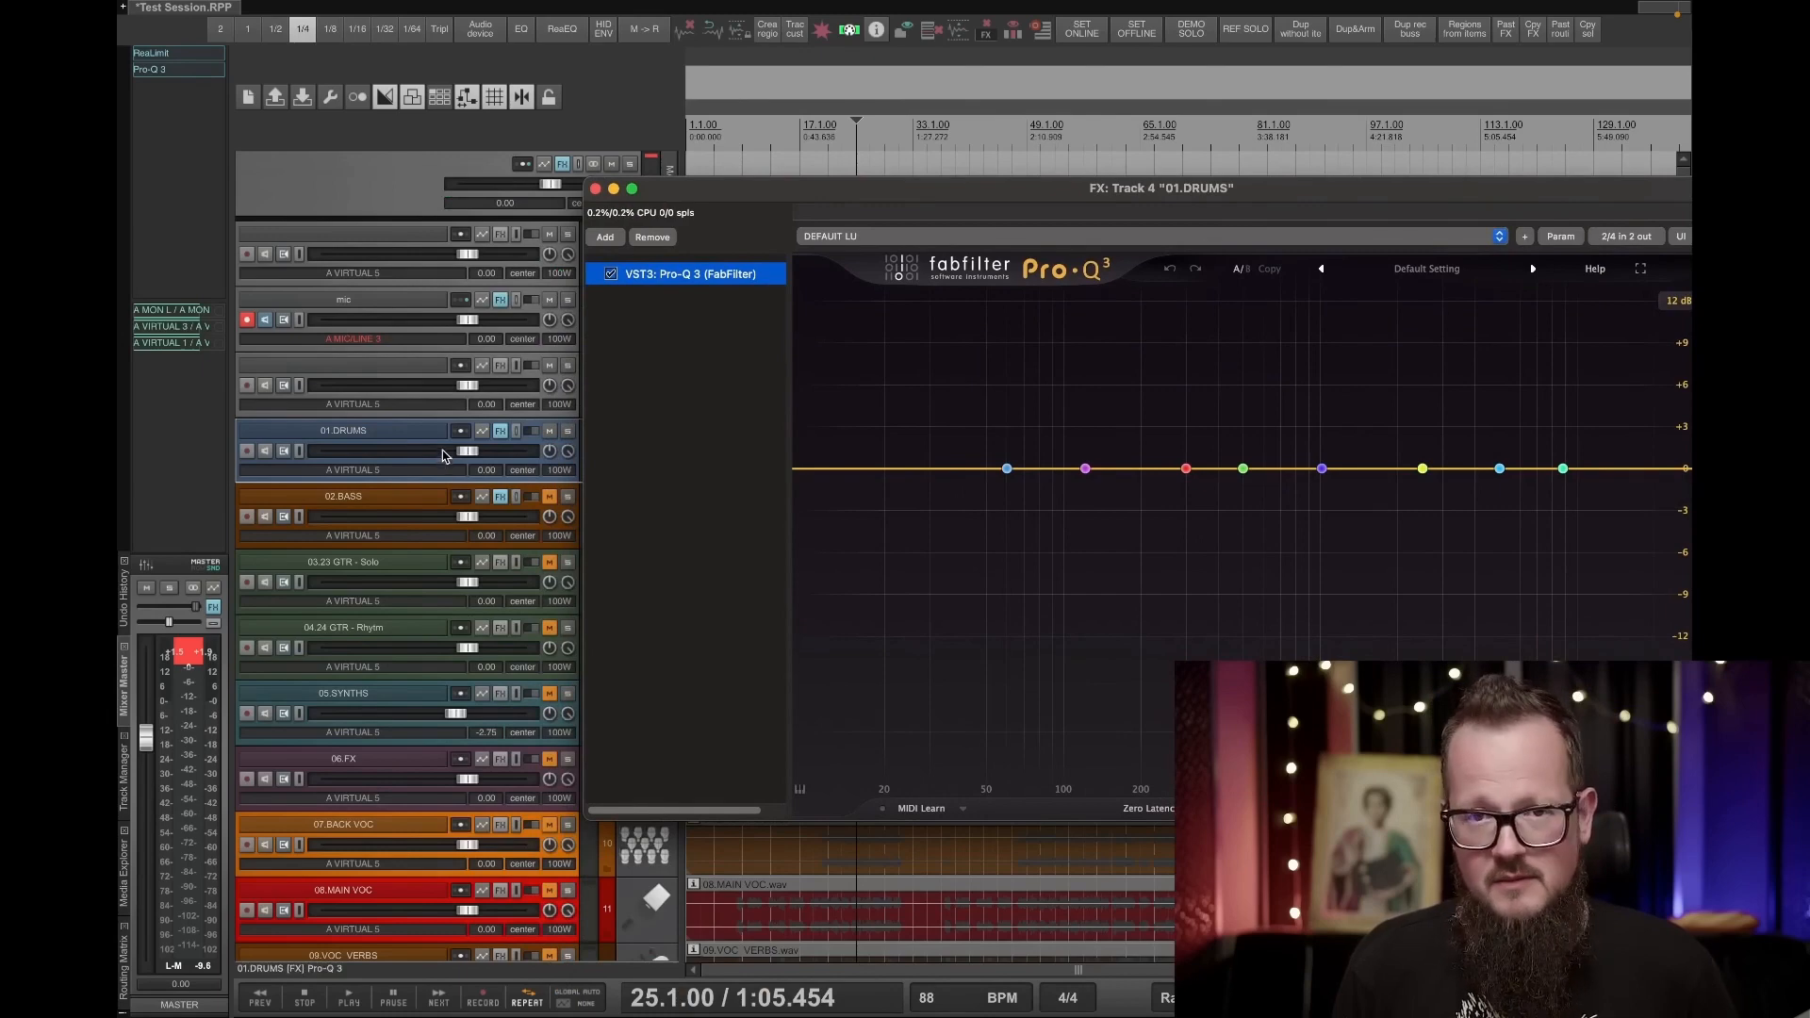
{"action": "left_click_drag", "start_coordinate": [714, 208], "coordinate": [468, 207]}
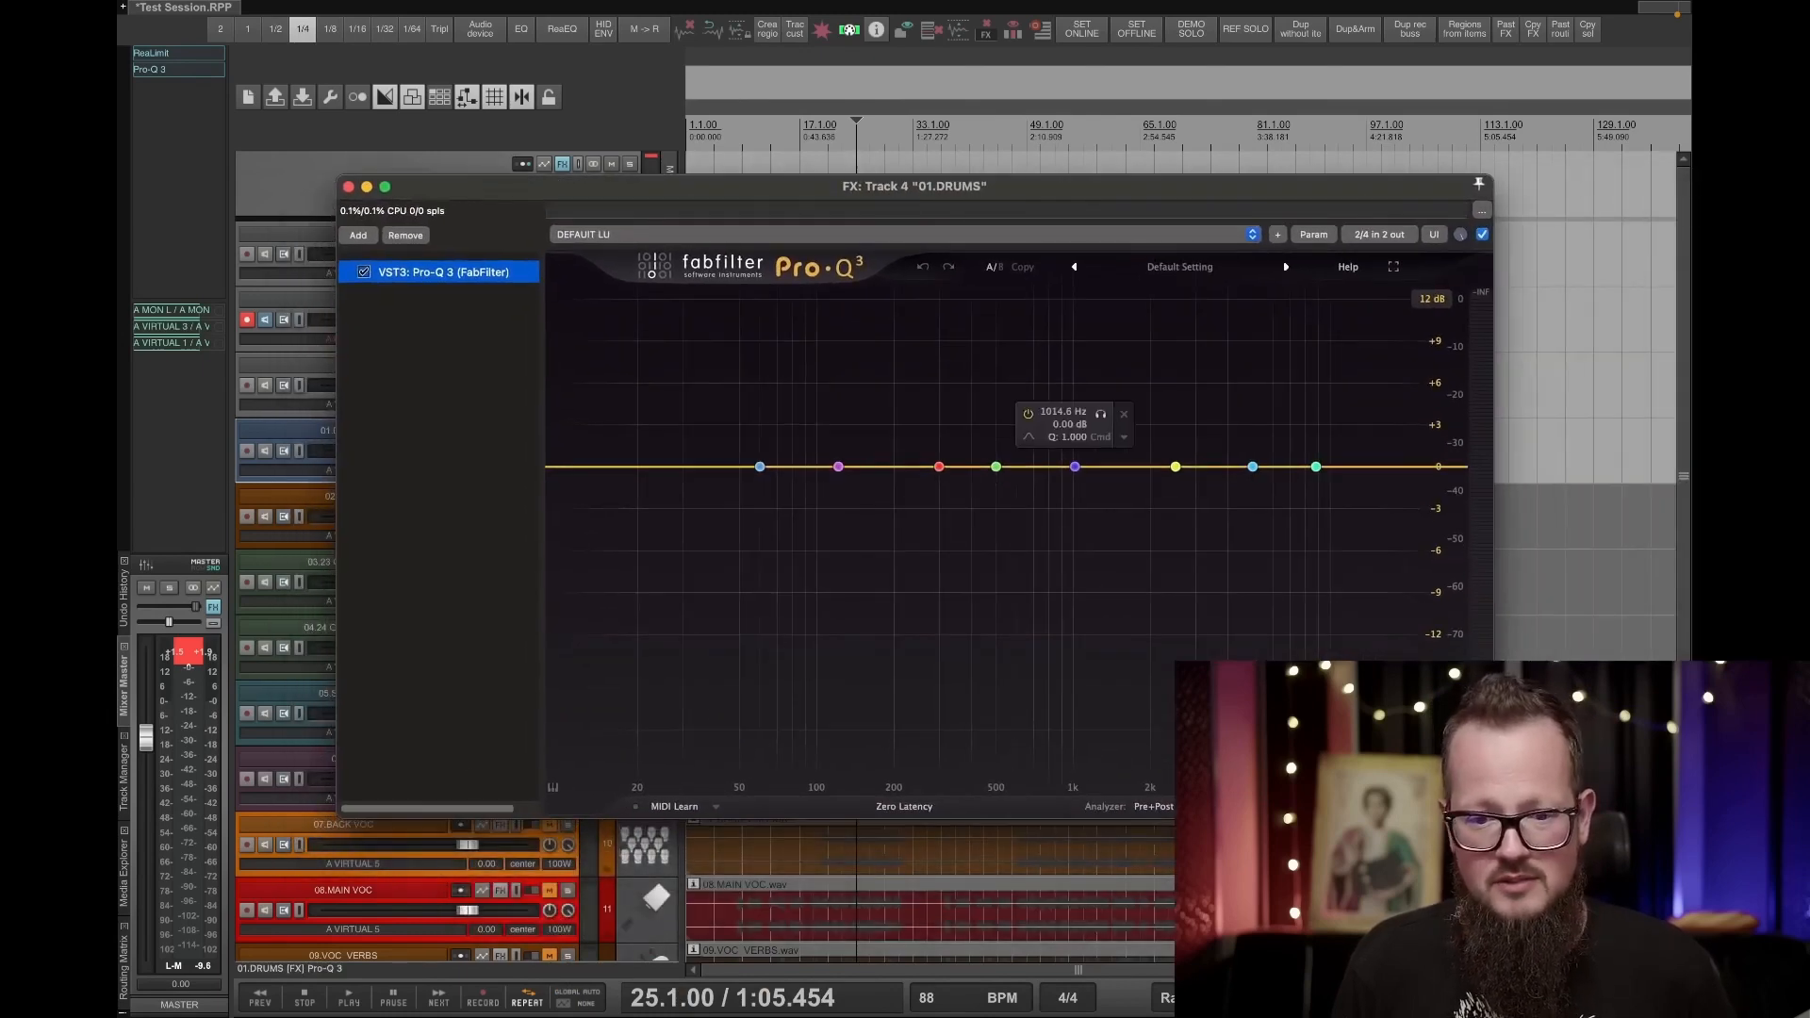
{"action": "left_click", "coordinate": [319, 433]}
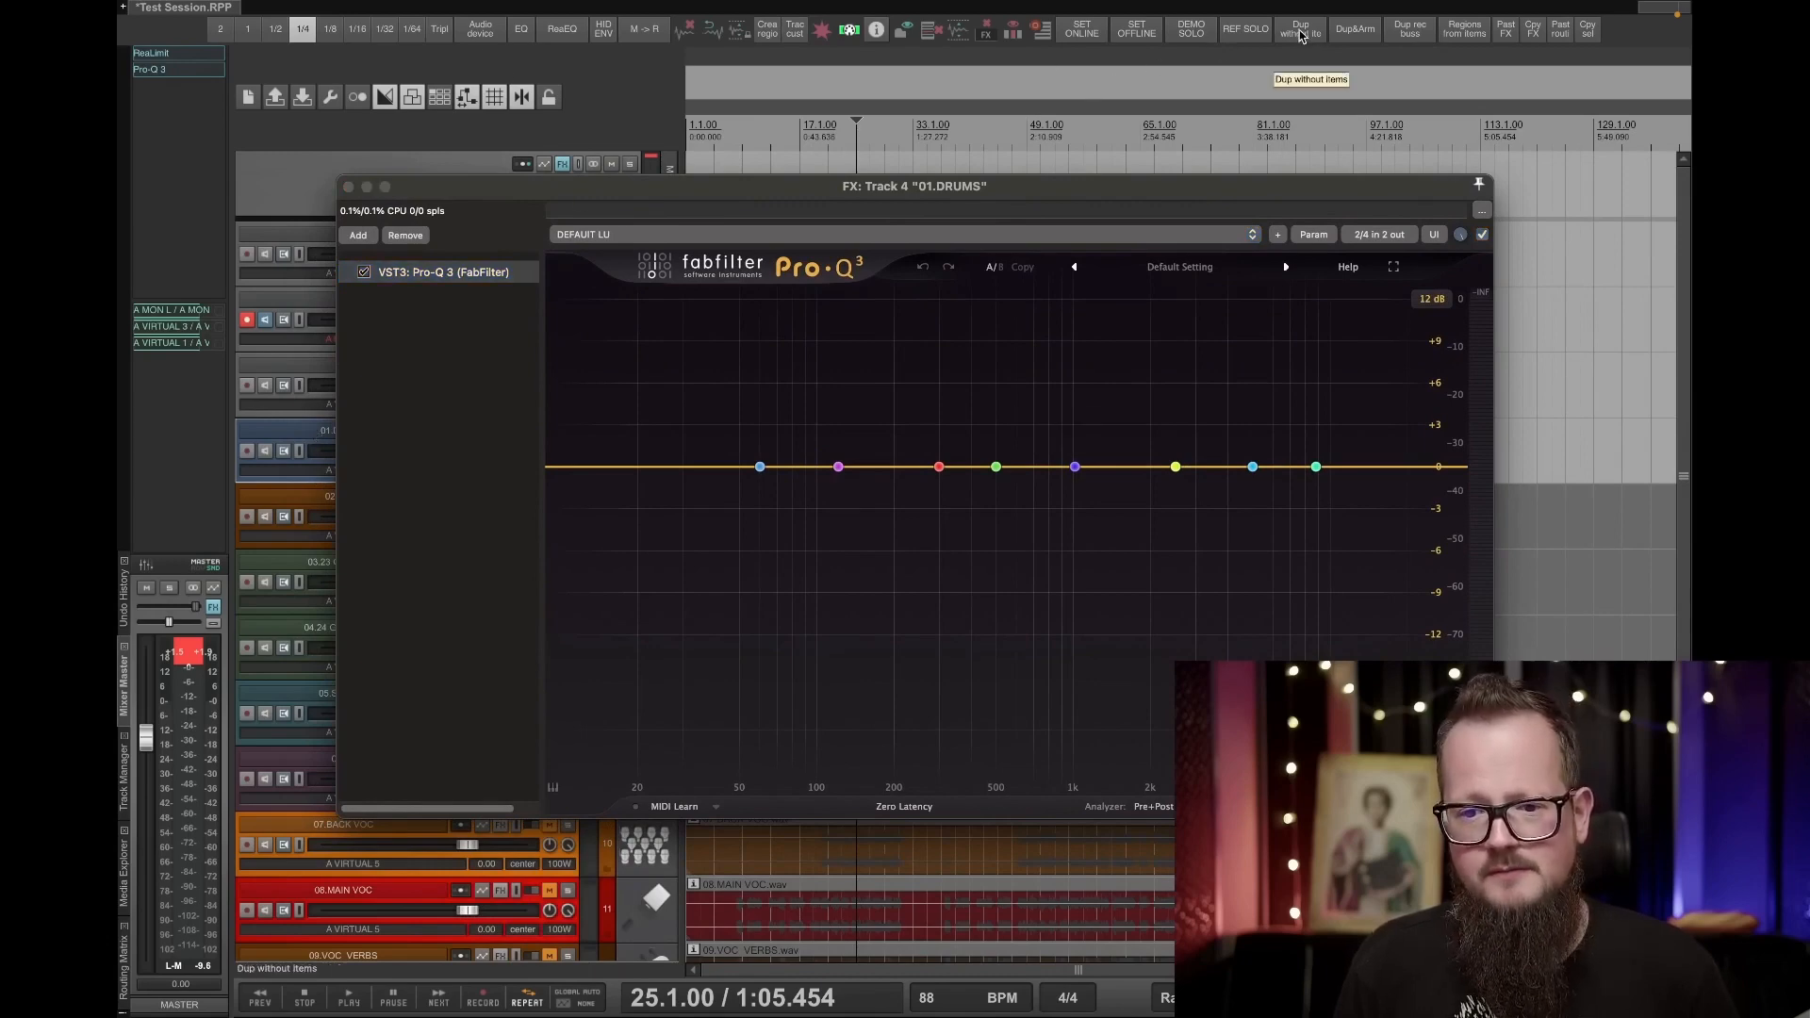
{"action": "left_click", "coordinate": [347, 187]}
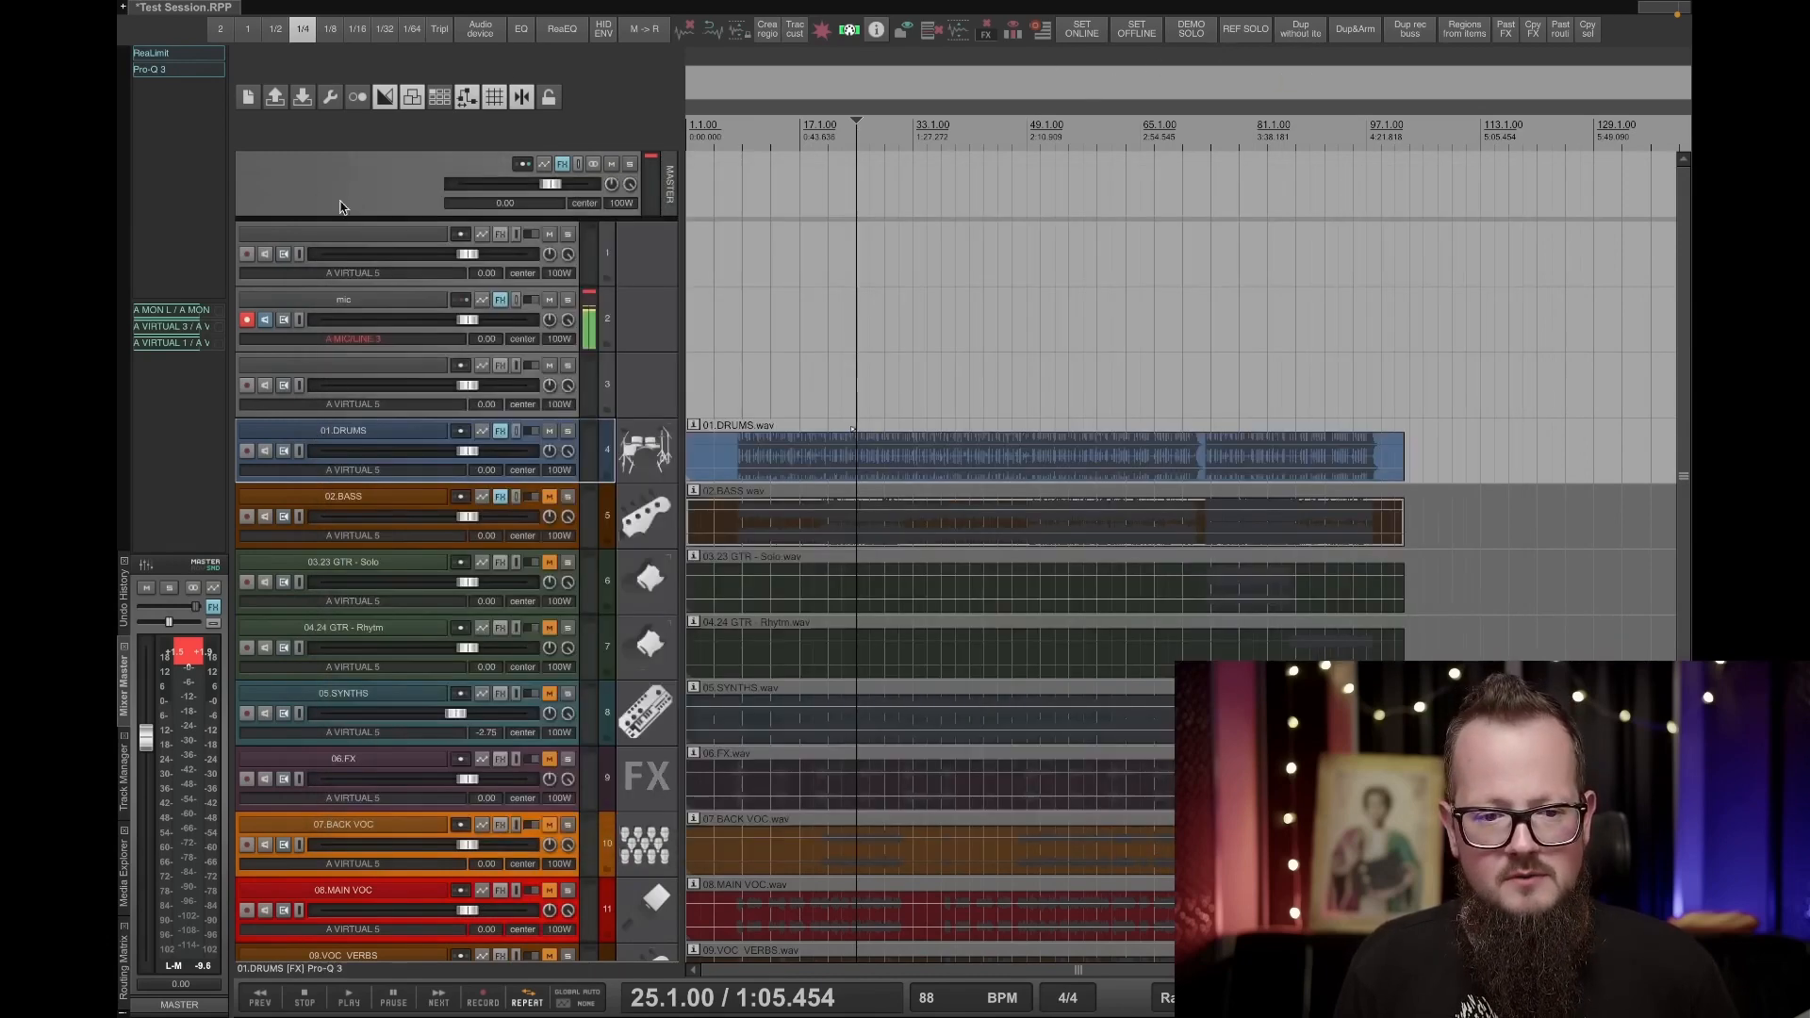
Duplicate the 01.DRUMS track and remove Pro-Q 3 from the copy.
{"action": "right_click", "coordinate": [365, 432]}
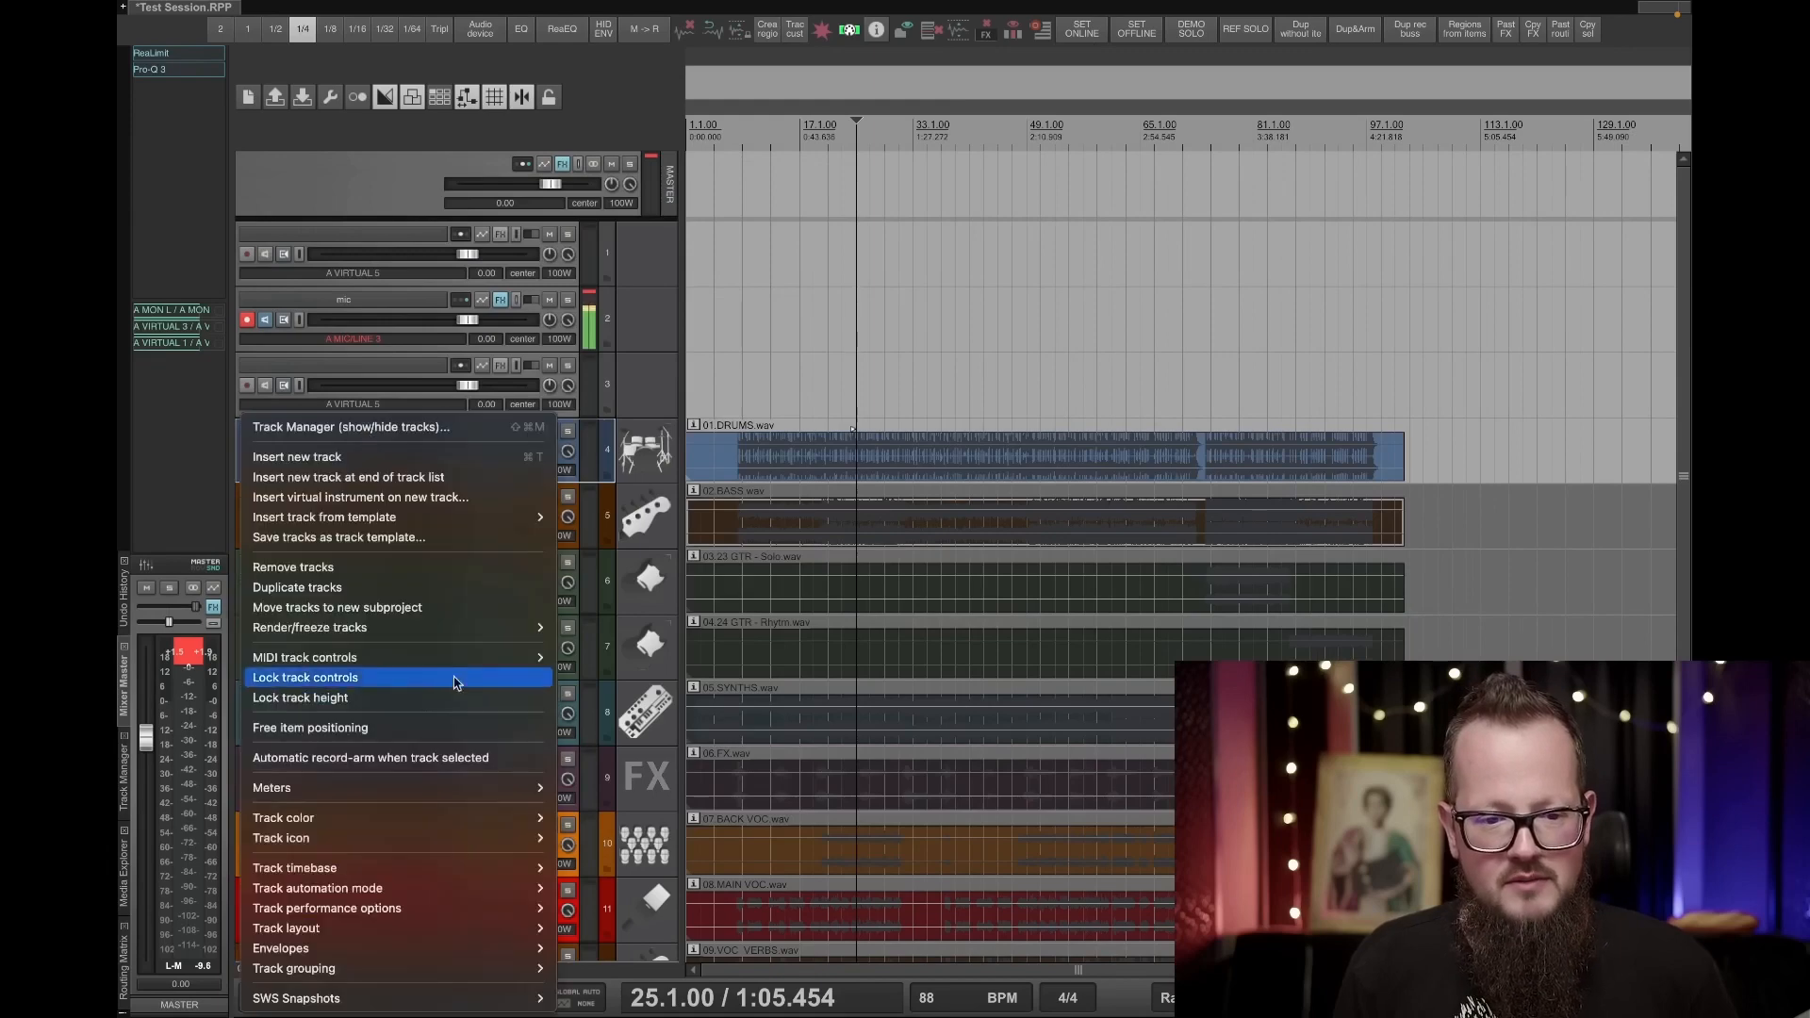
{"action": "left_click", "coordinate": [386, 585]}
{"action": "left_click", "coordinate": [509, 497]}
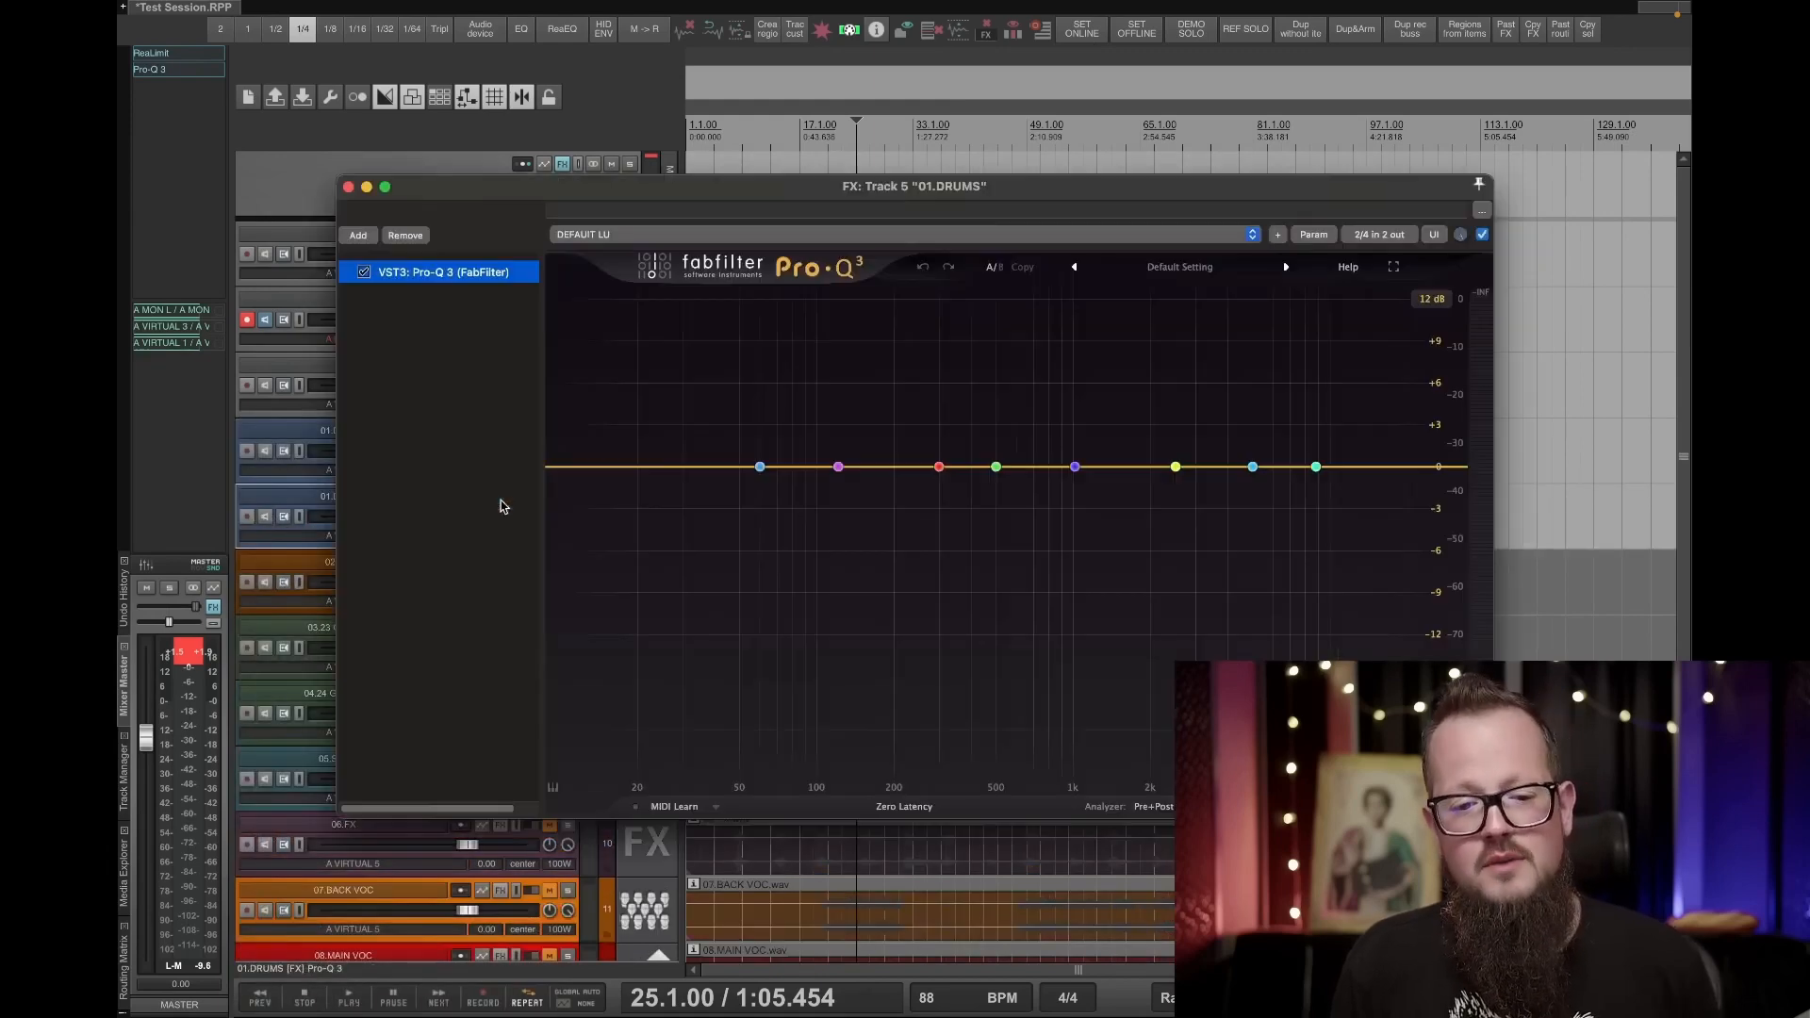
{"action": "left_click", "coordinate": [424, 236]}
{"action": "left_click", "coordinate": [347, 187]}
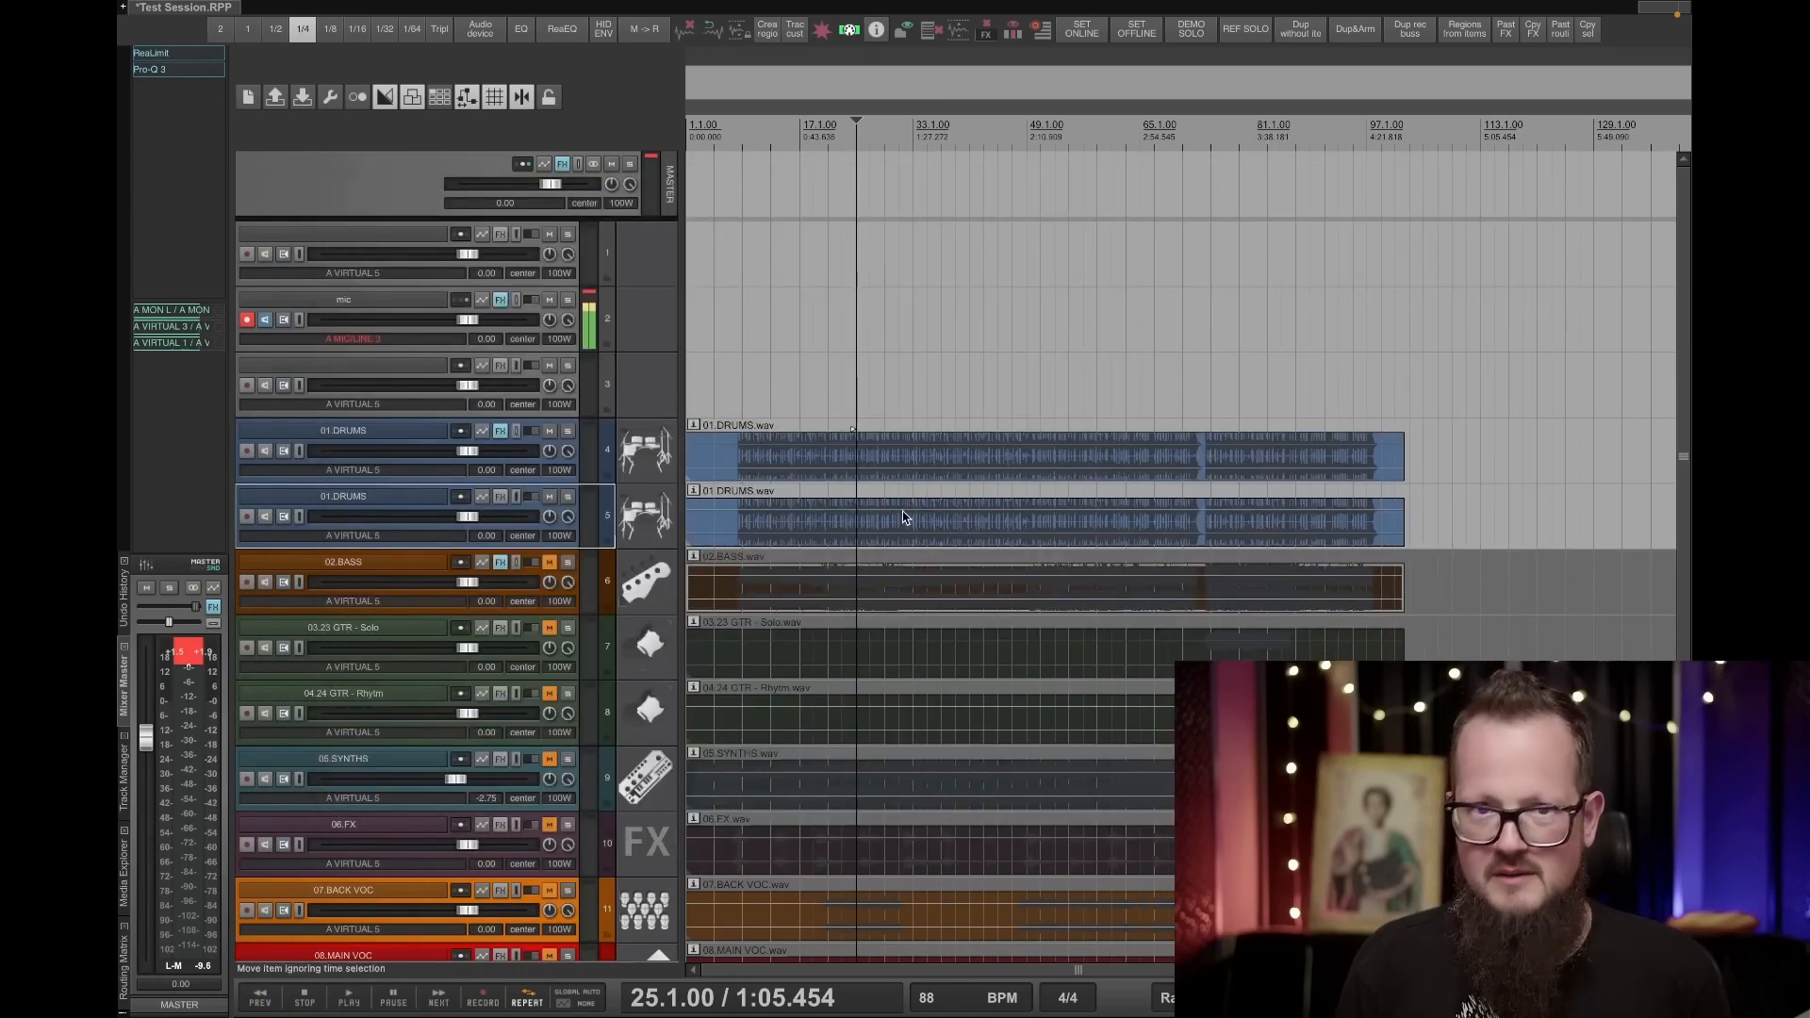
Play both drums tracks from bar 13 as a null test with the copy's phase inverted.
{"action": "left_click", "coordinate": [767, 370]}
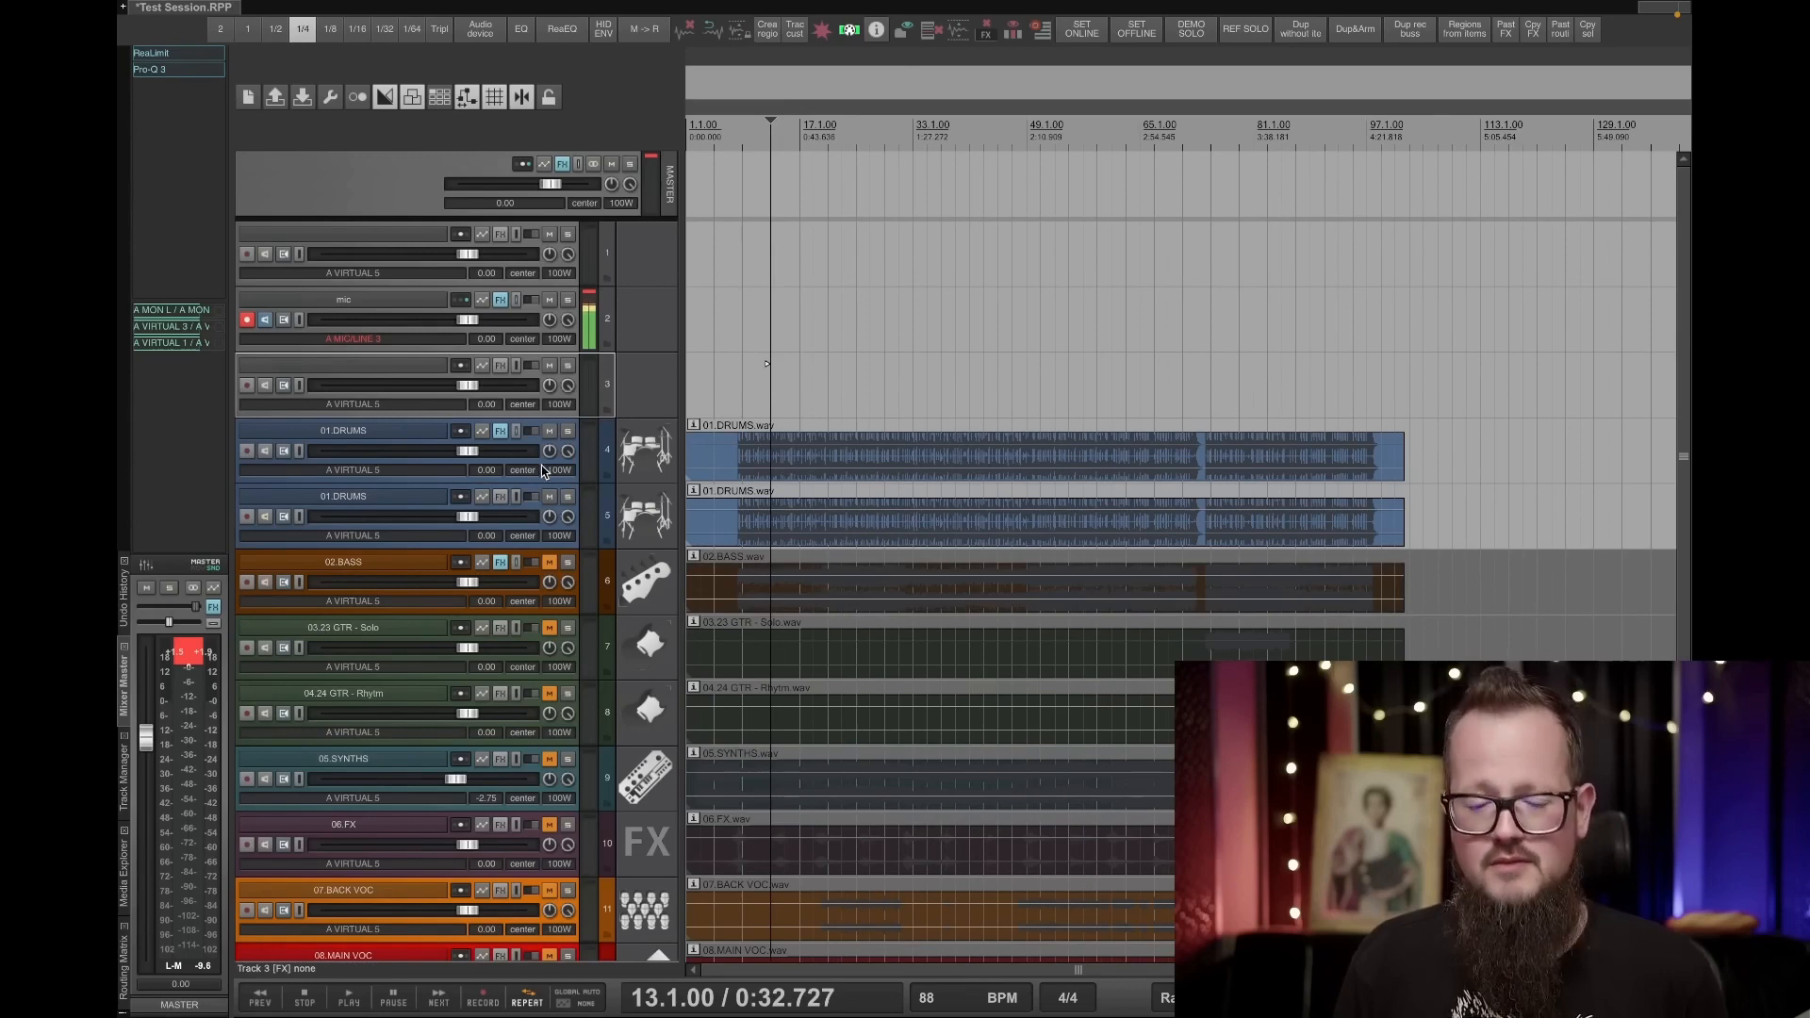
{"action": "key", "text": "space"}
{"action": "key", "text": "space"}
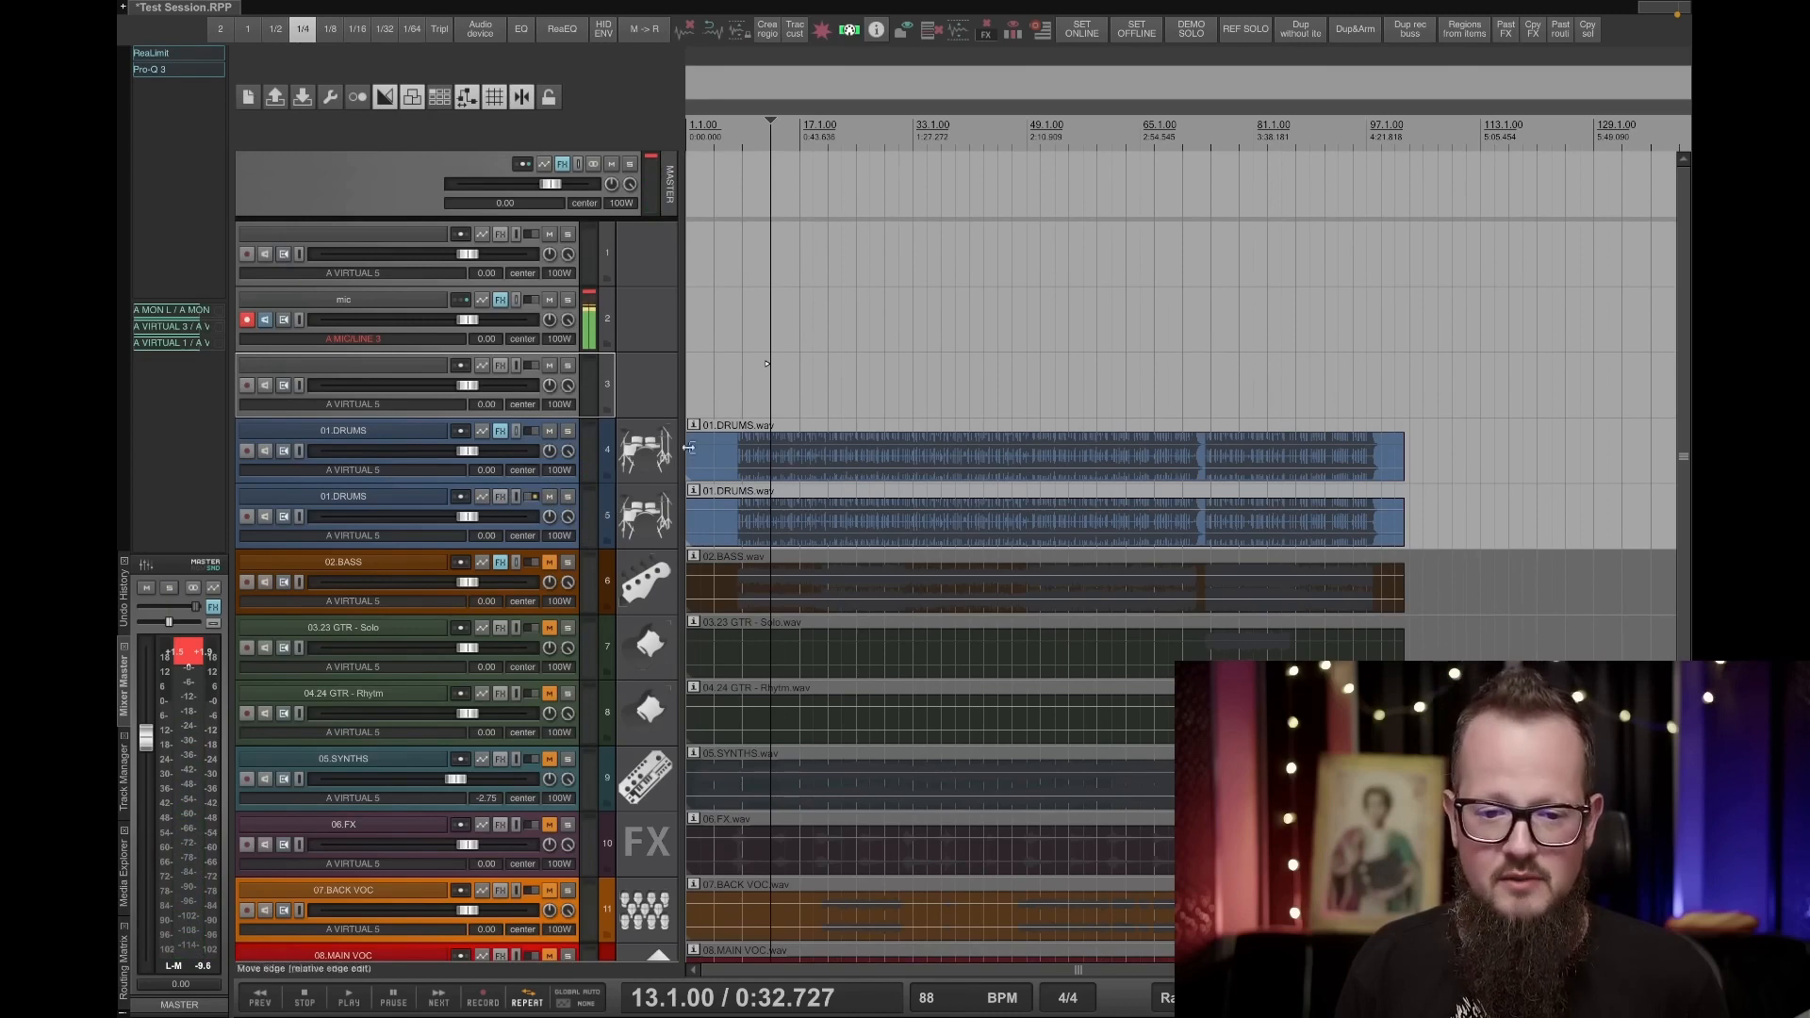
{"action": "key", "text": "space"}
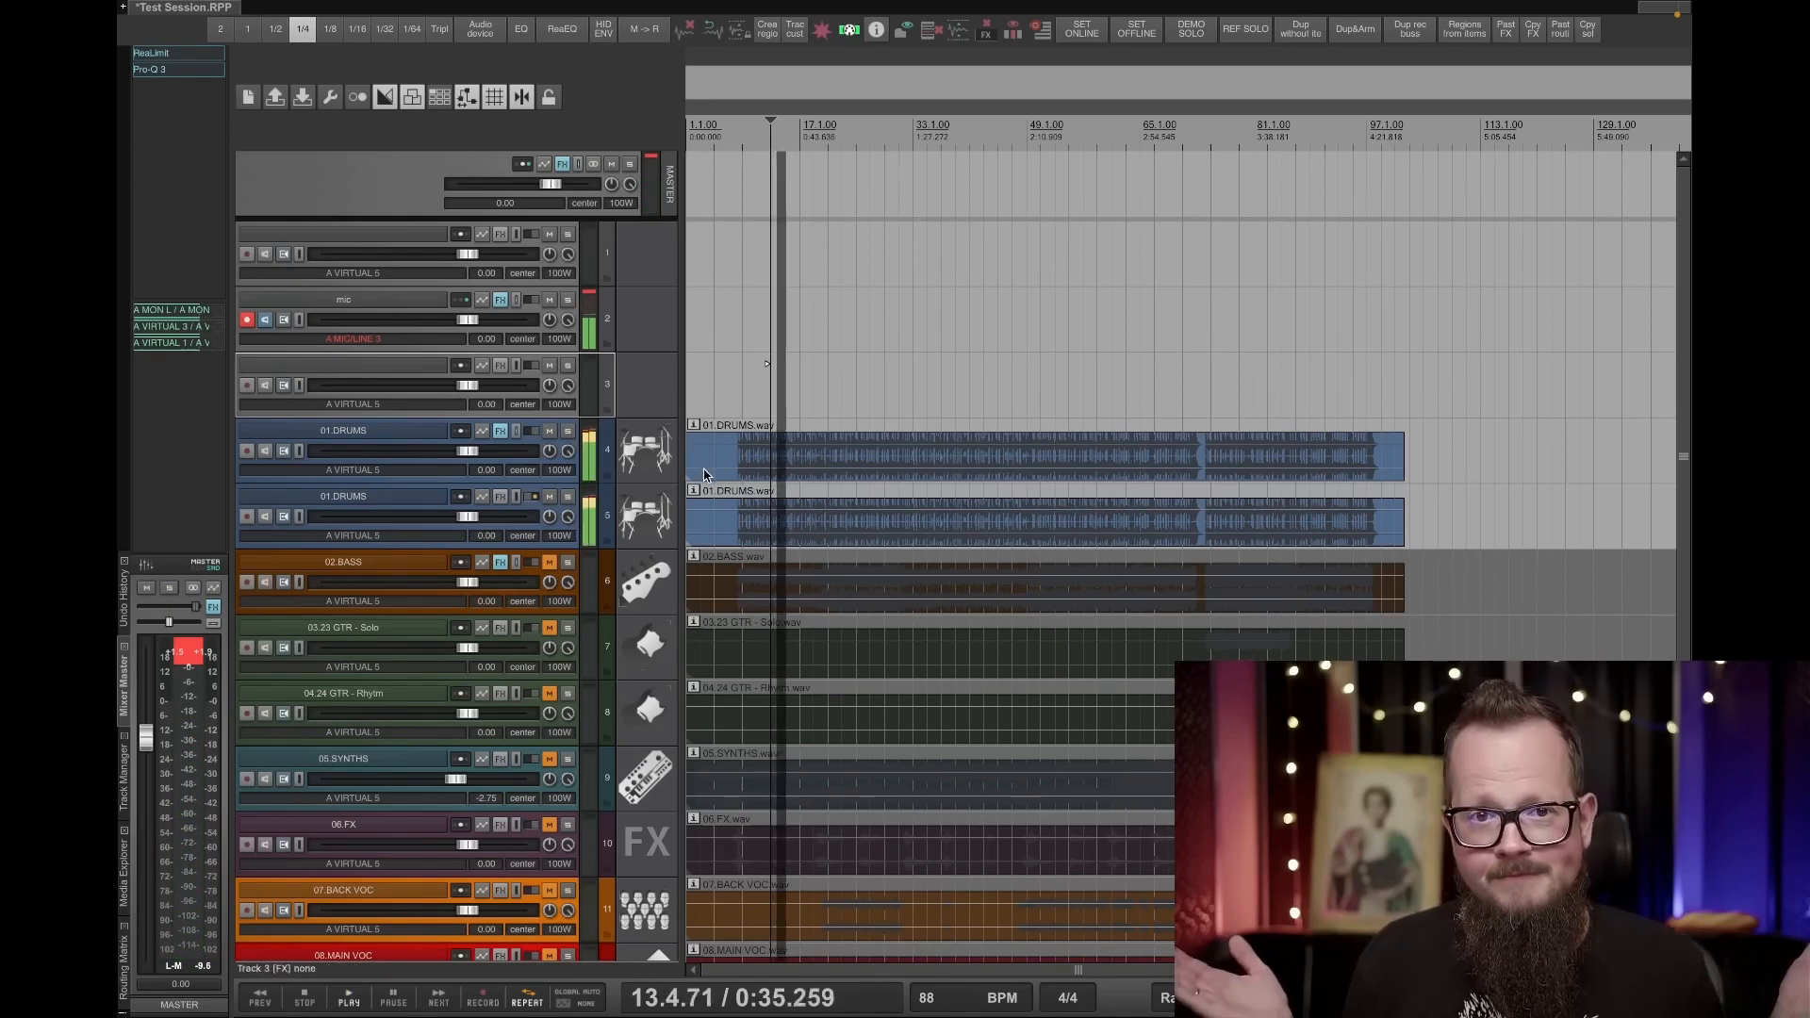
{"action": "key", "text": "space"}
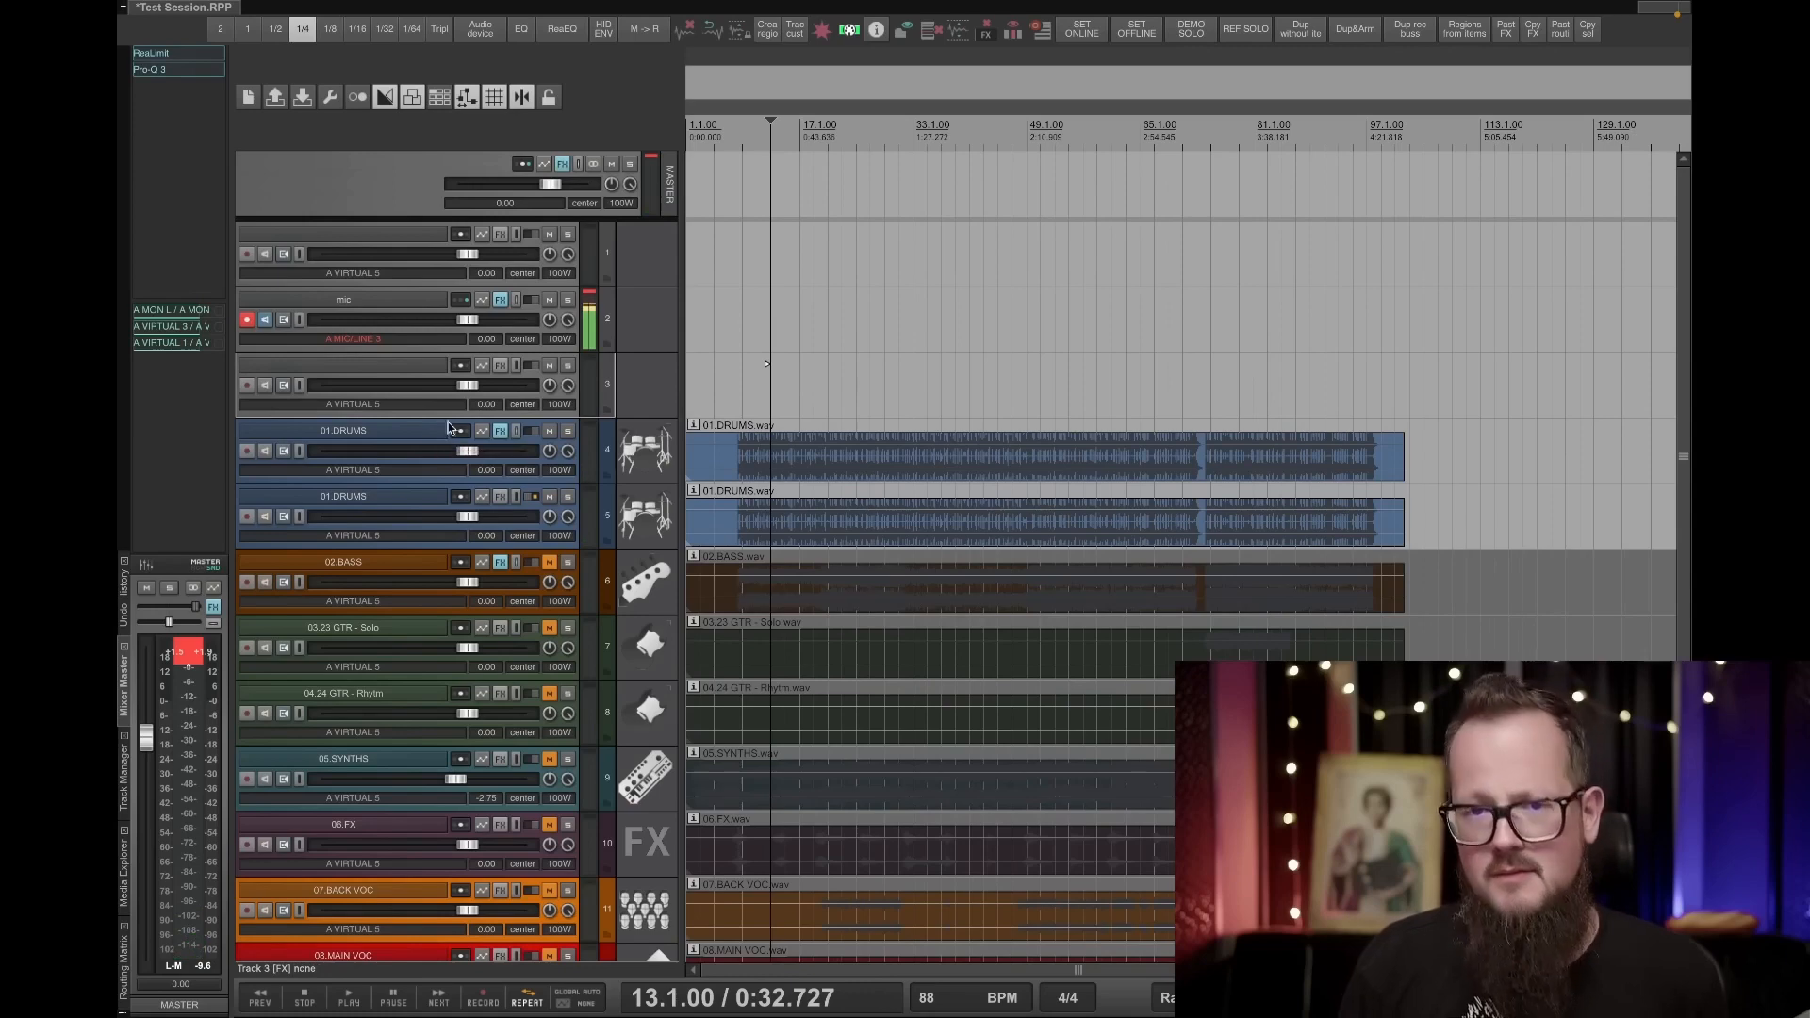
Delete the duplicate 01.DRUMS track and clear the mic track's peak indicator.
{"action": "left_click", "coordinate": [382, 499]}
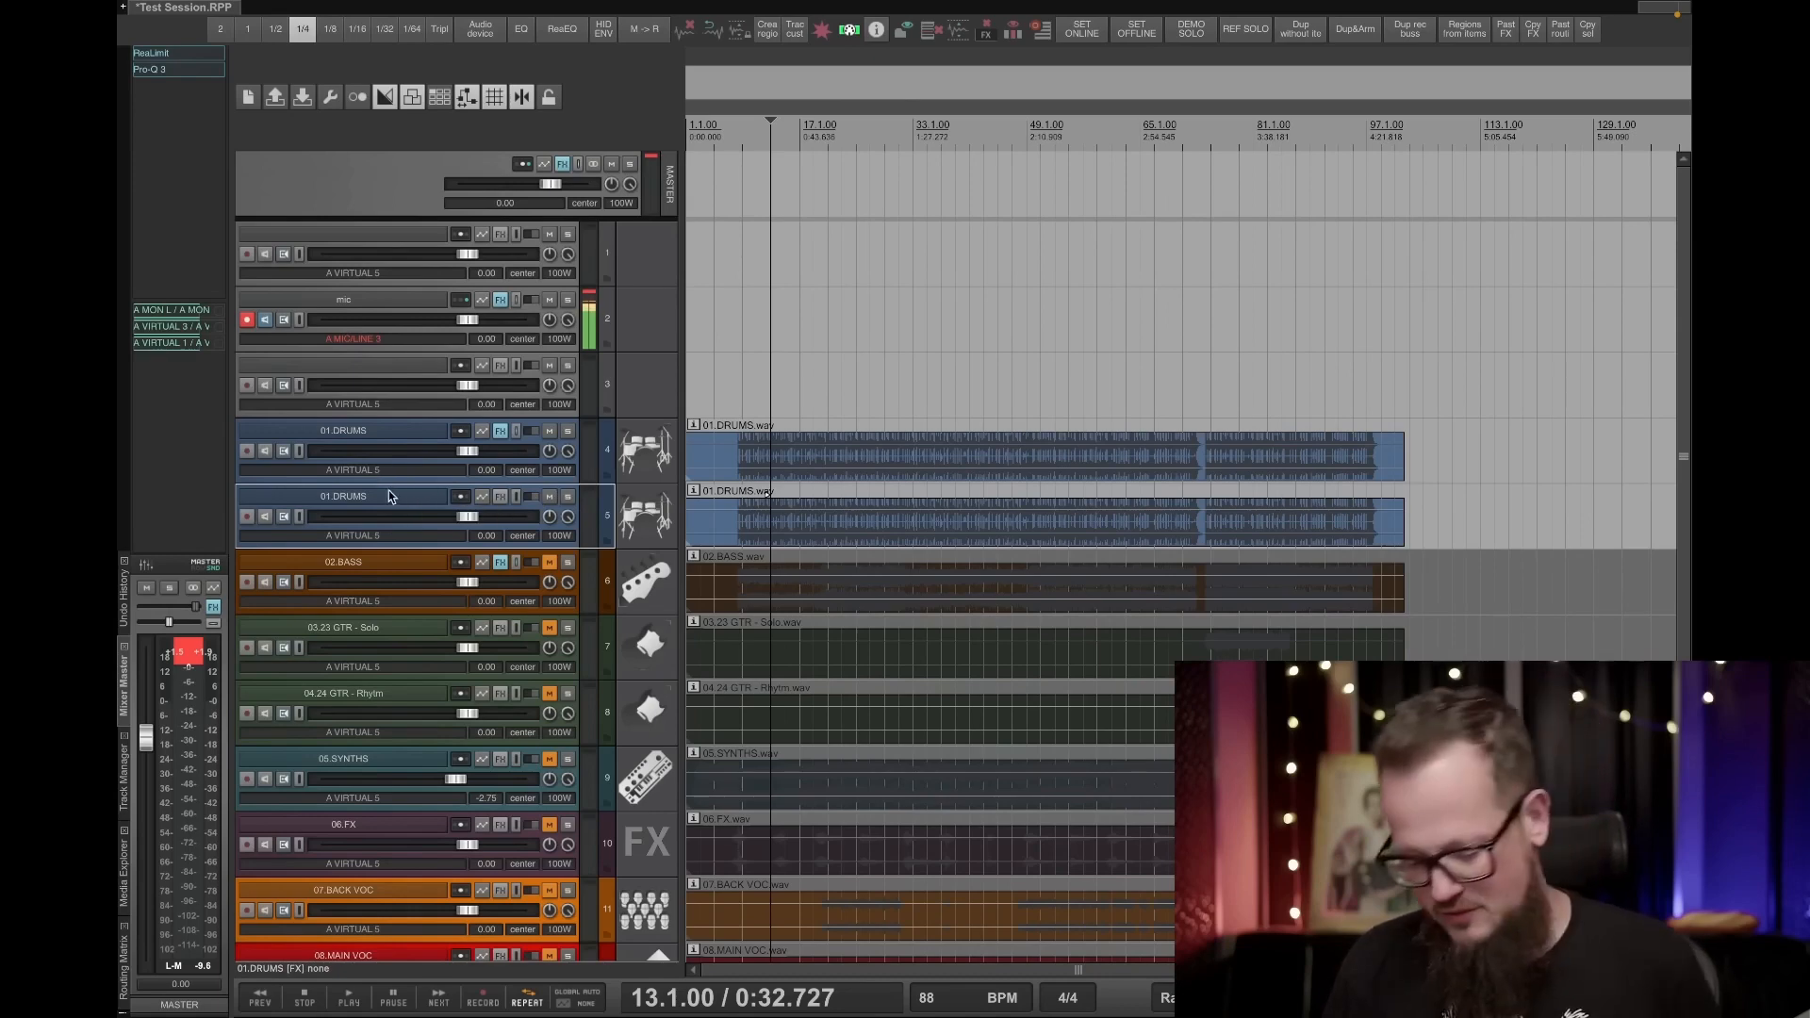
{"action": "key", "text": "Delete"}
{"action": "left_click", "coordinate": [960, 400]}
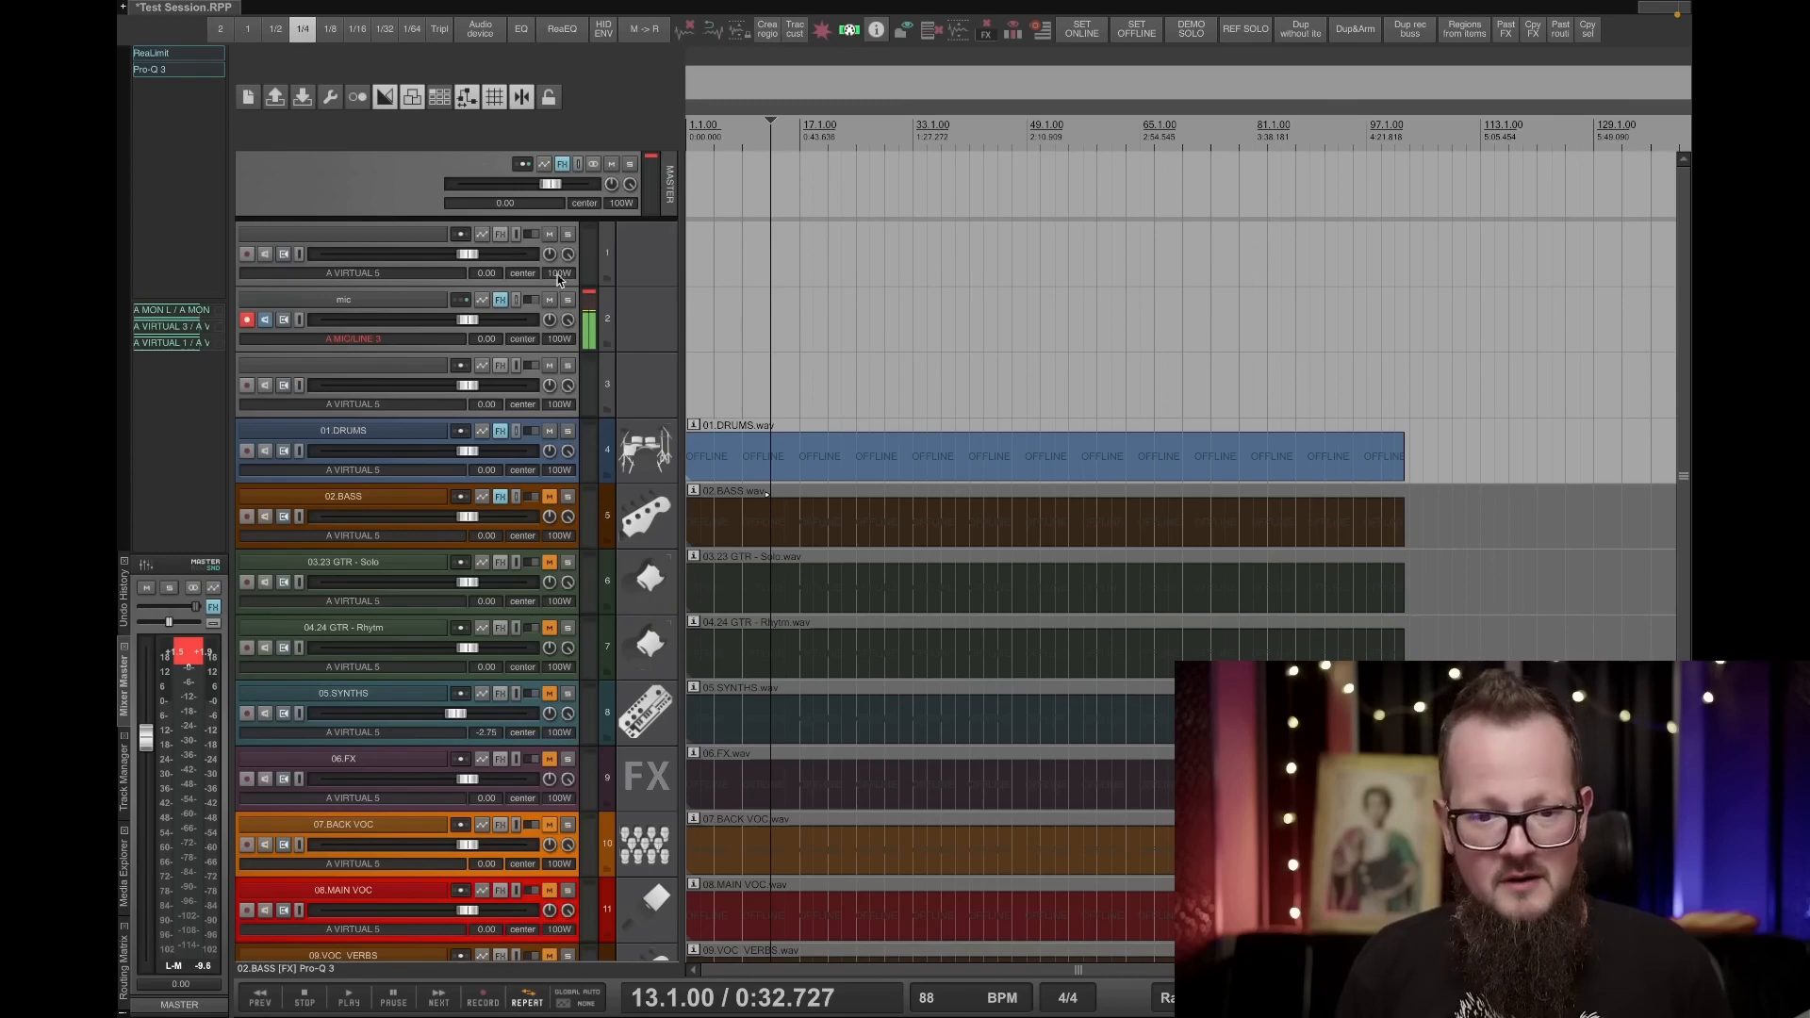
{"action": "left_click", "coordinate": [591, 292]}
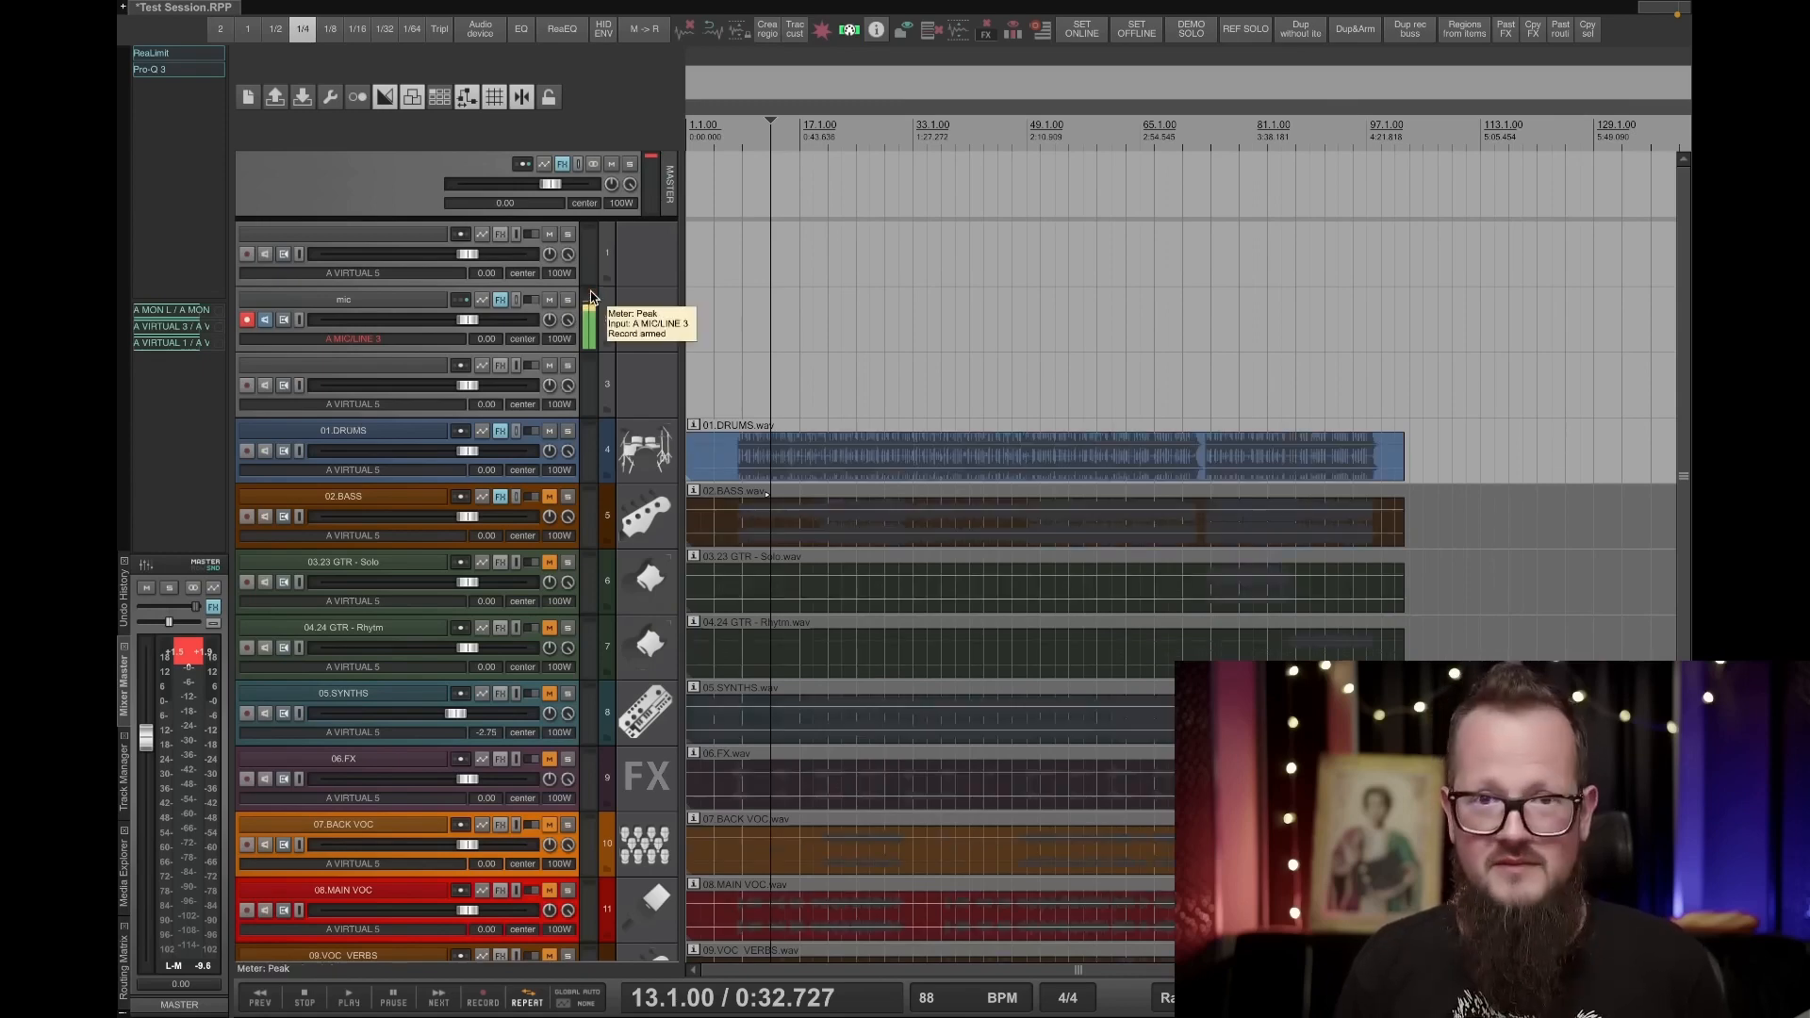